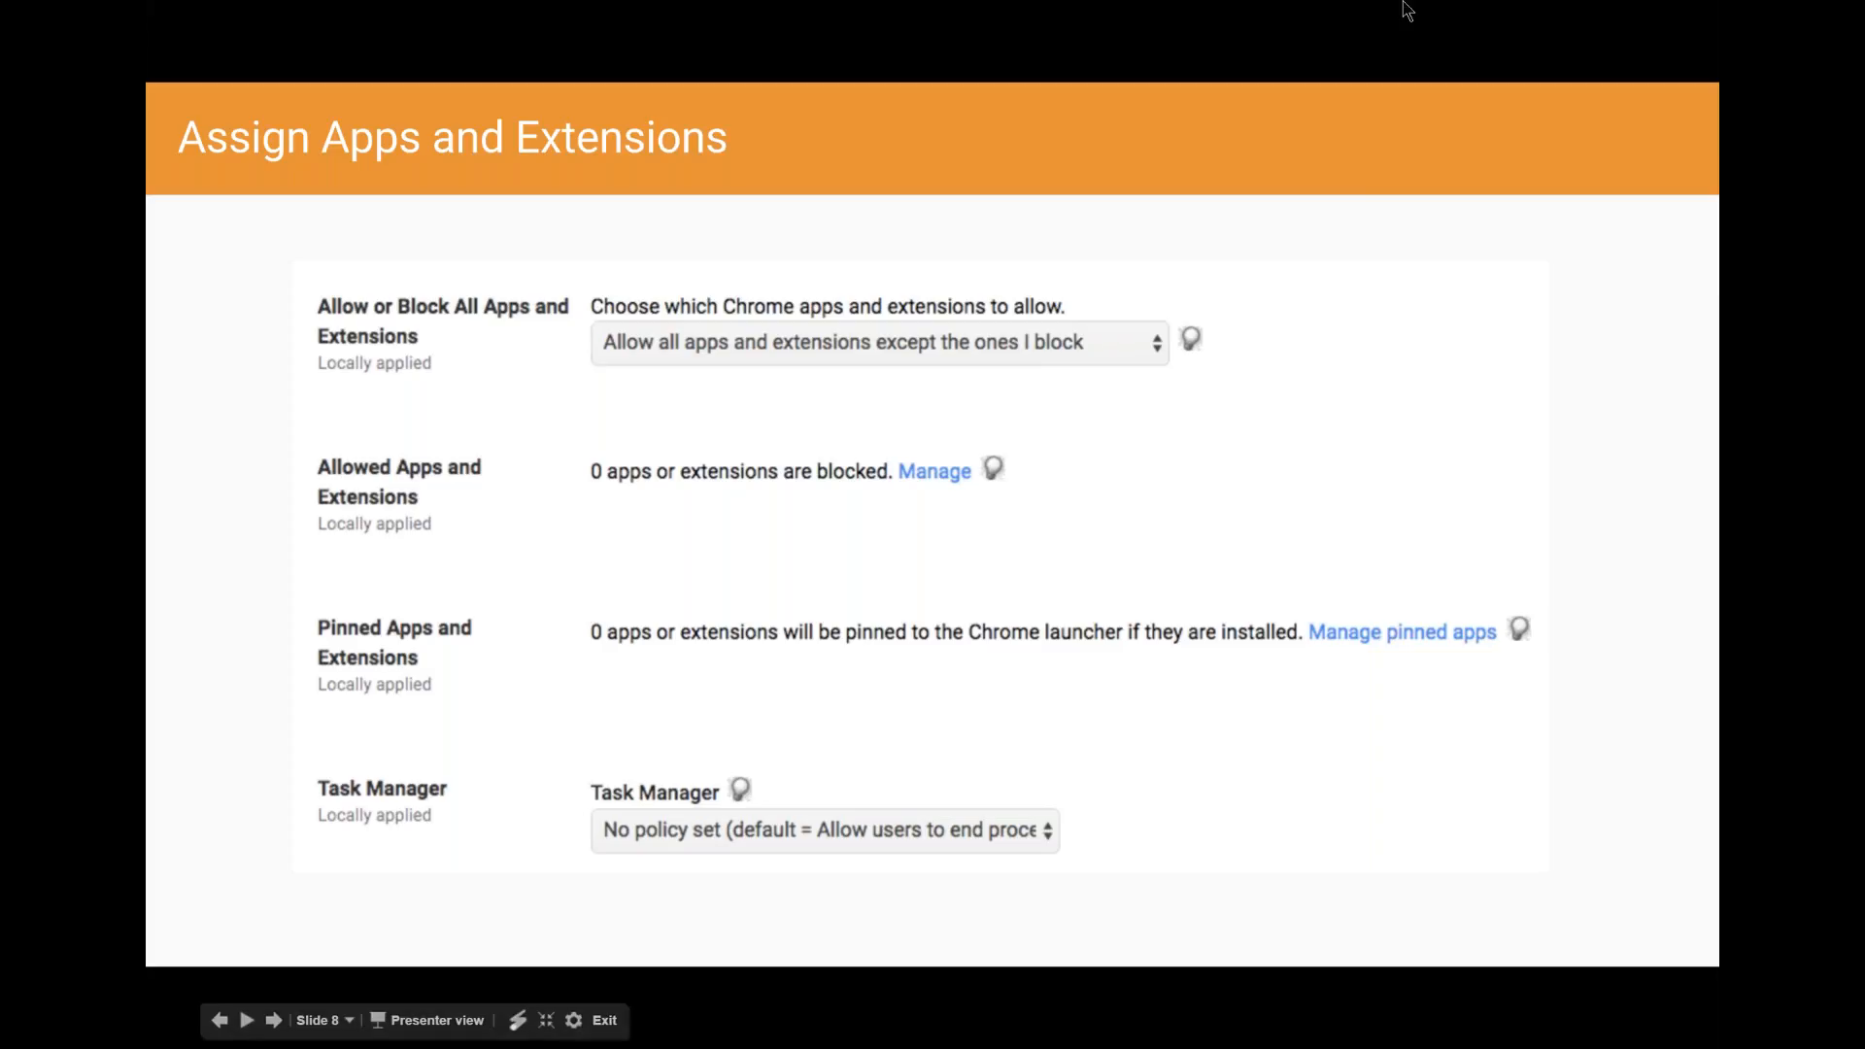
# - Leave the slide presentation, open a Google Chrome Canary window and go to admin.google.com
pyautogui.press('Escape')
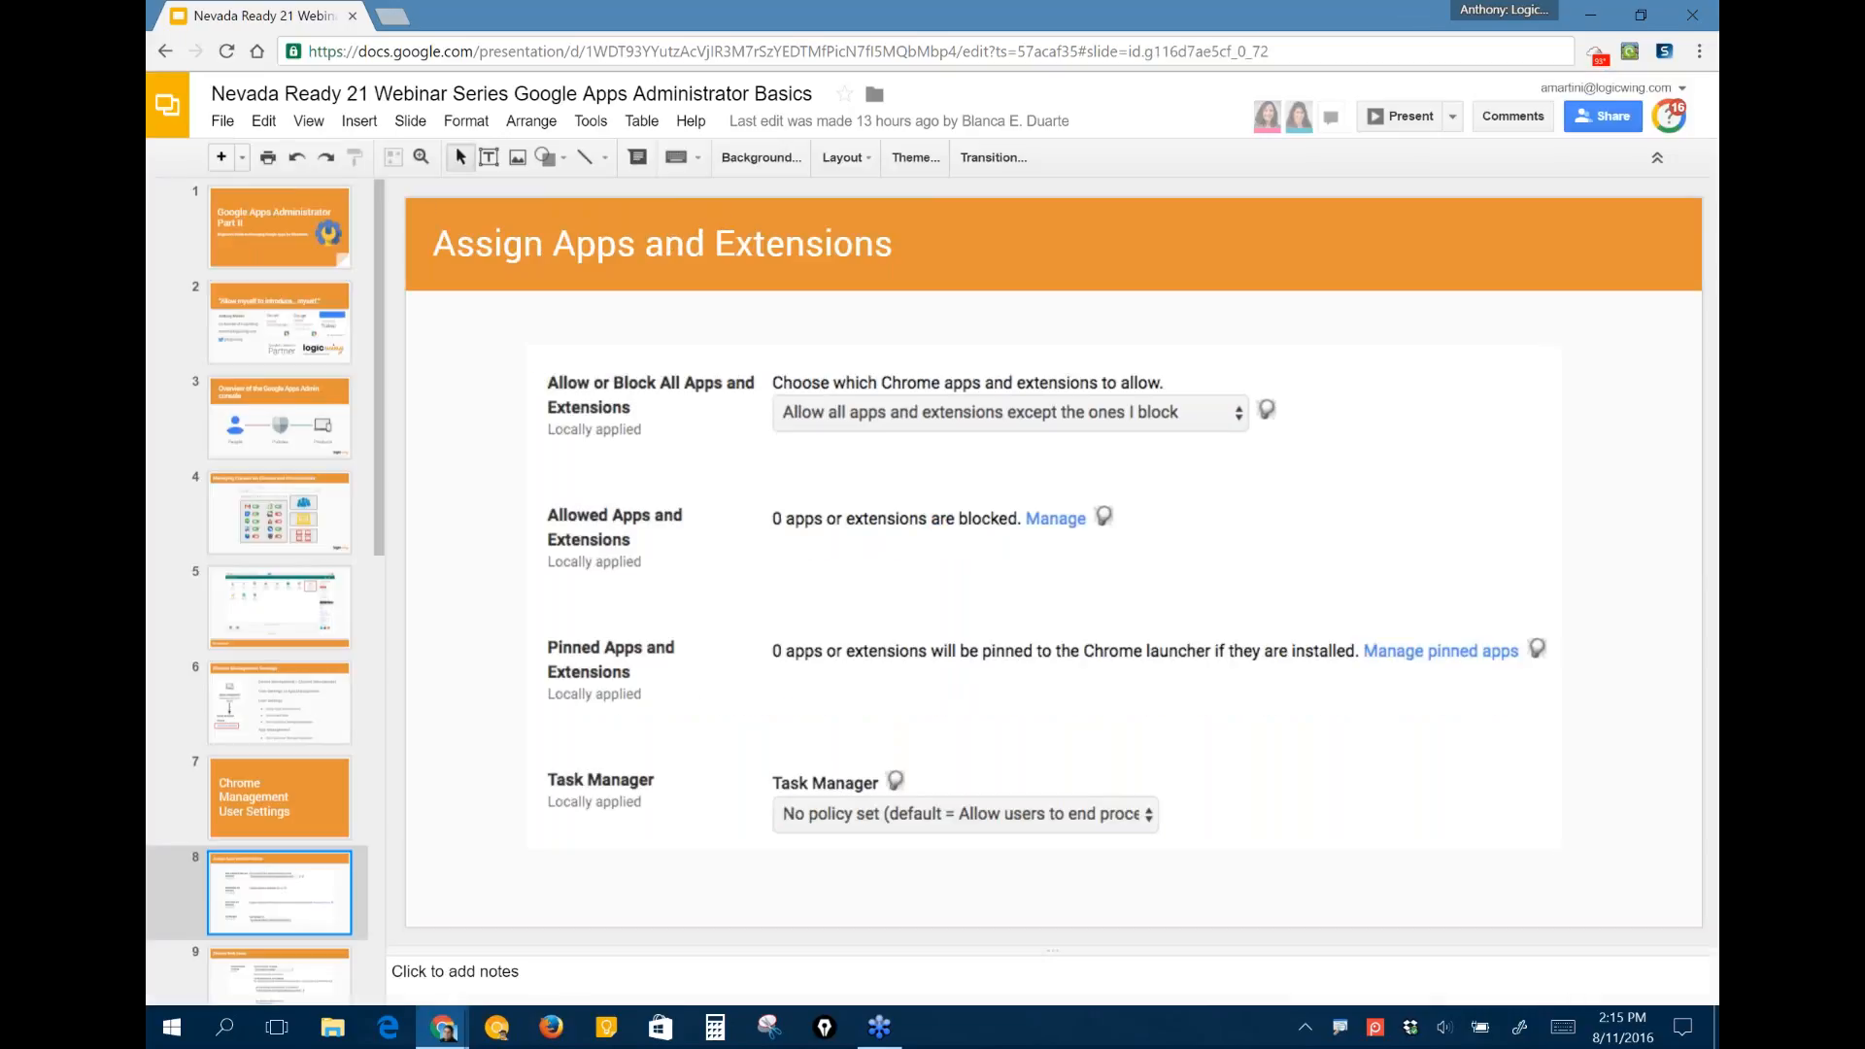
pyautogui.rightClick(497, 1027)
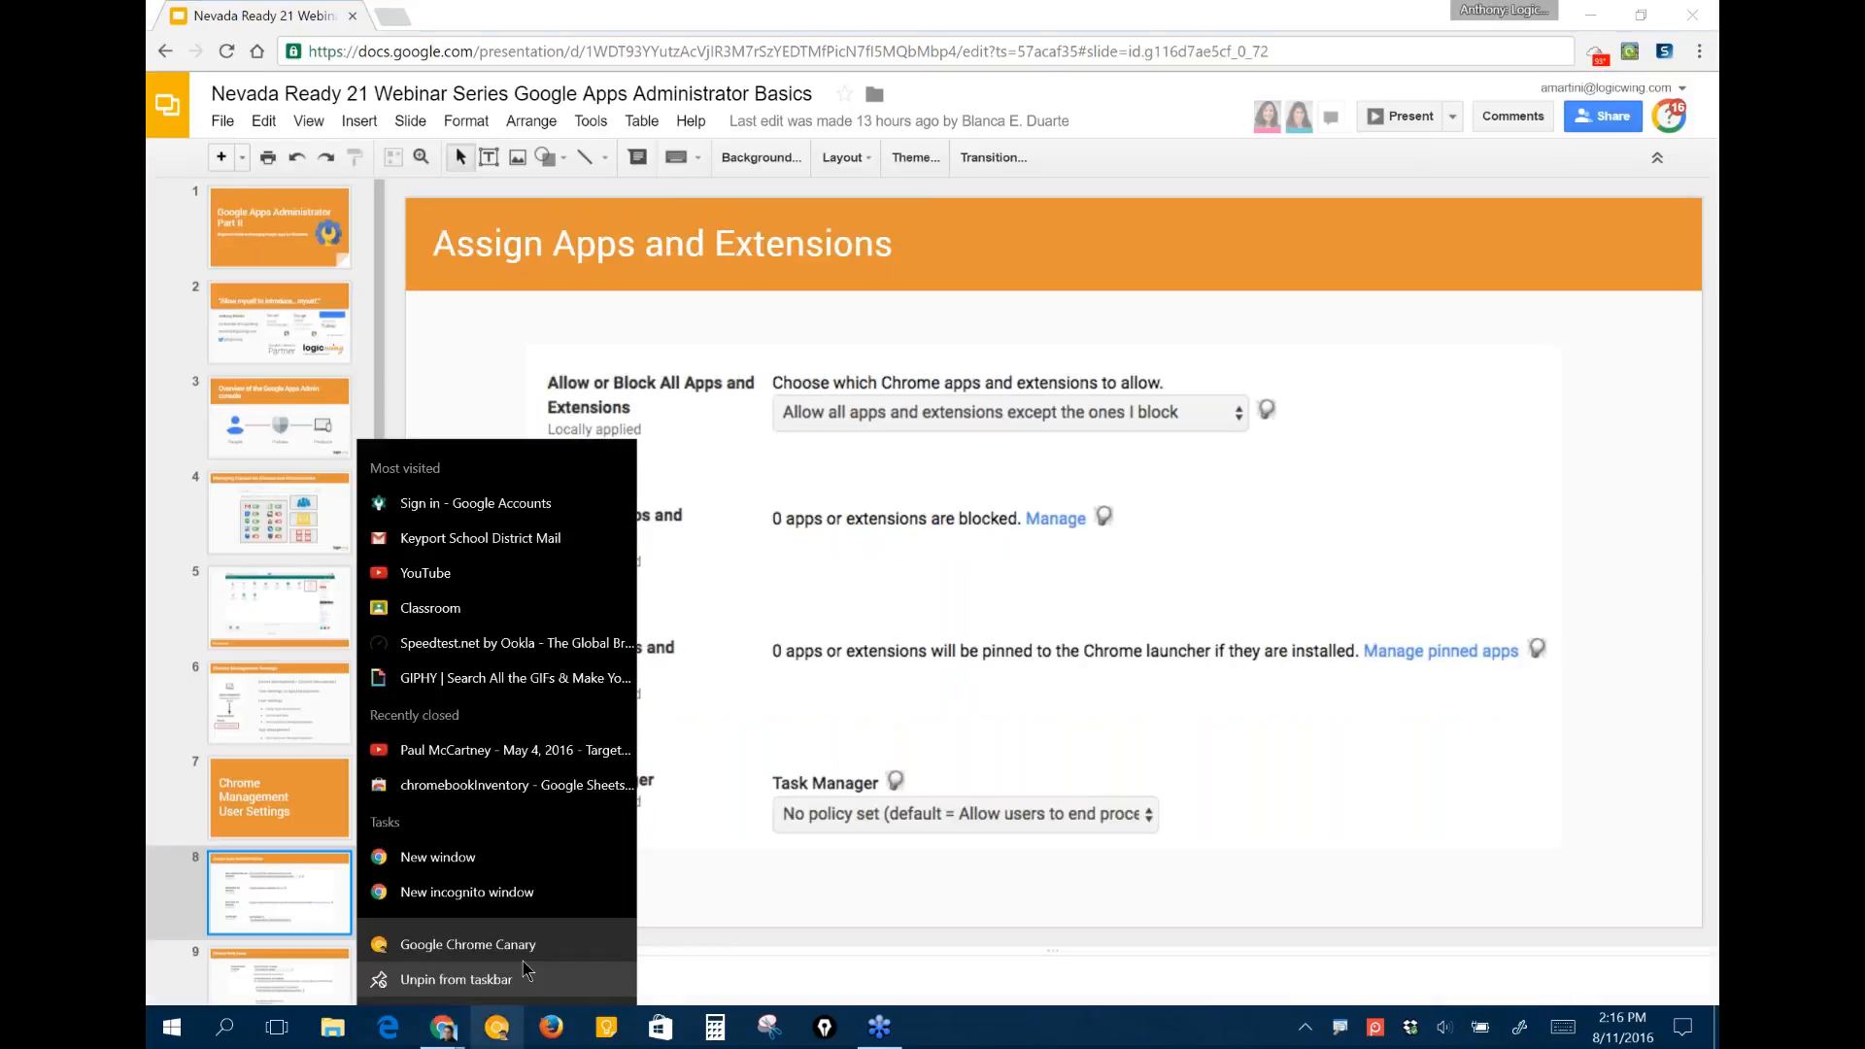
pyautogui.click(515, 945)
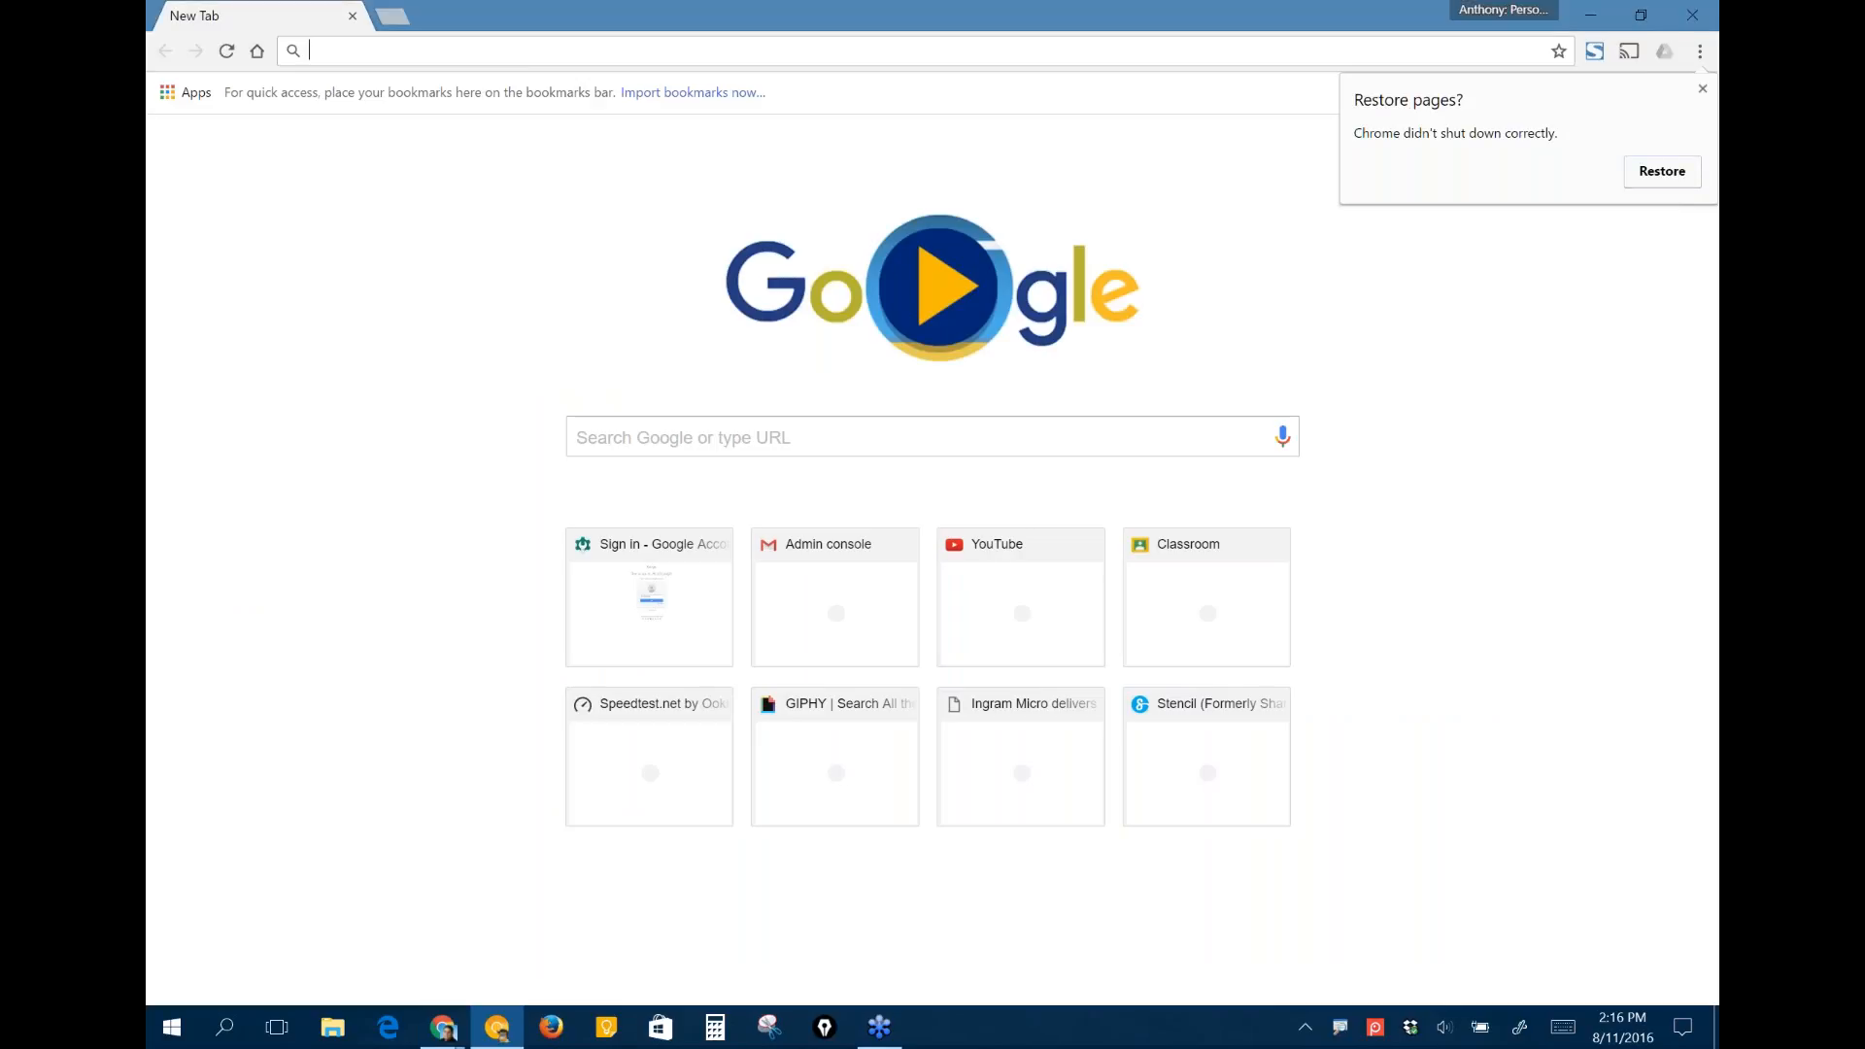
pyautogui.write('admin.google.co')
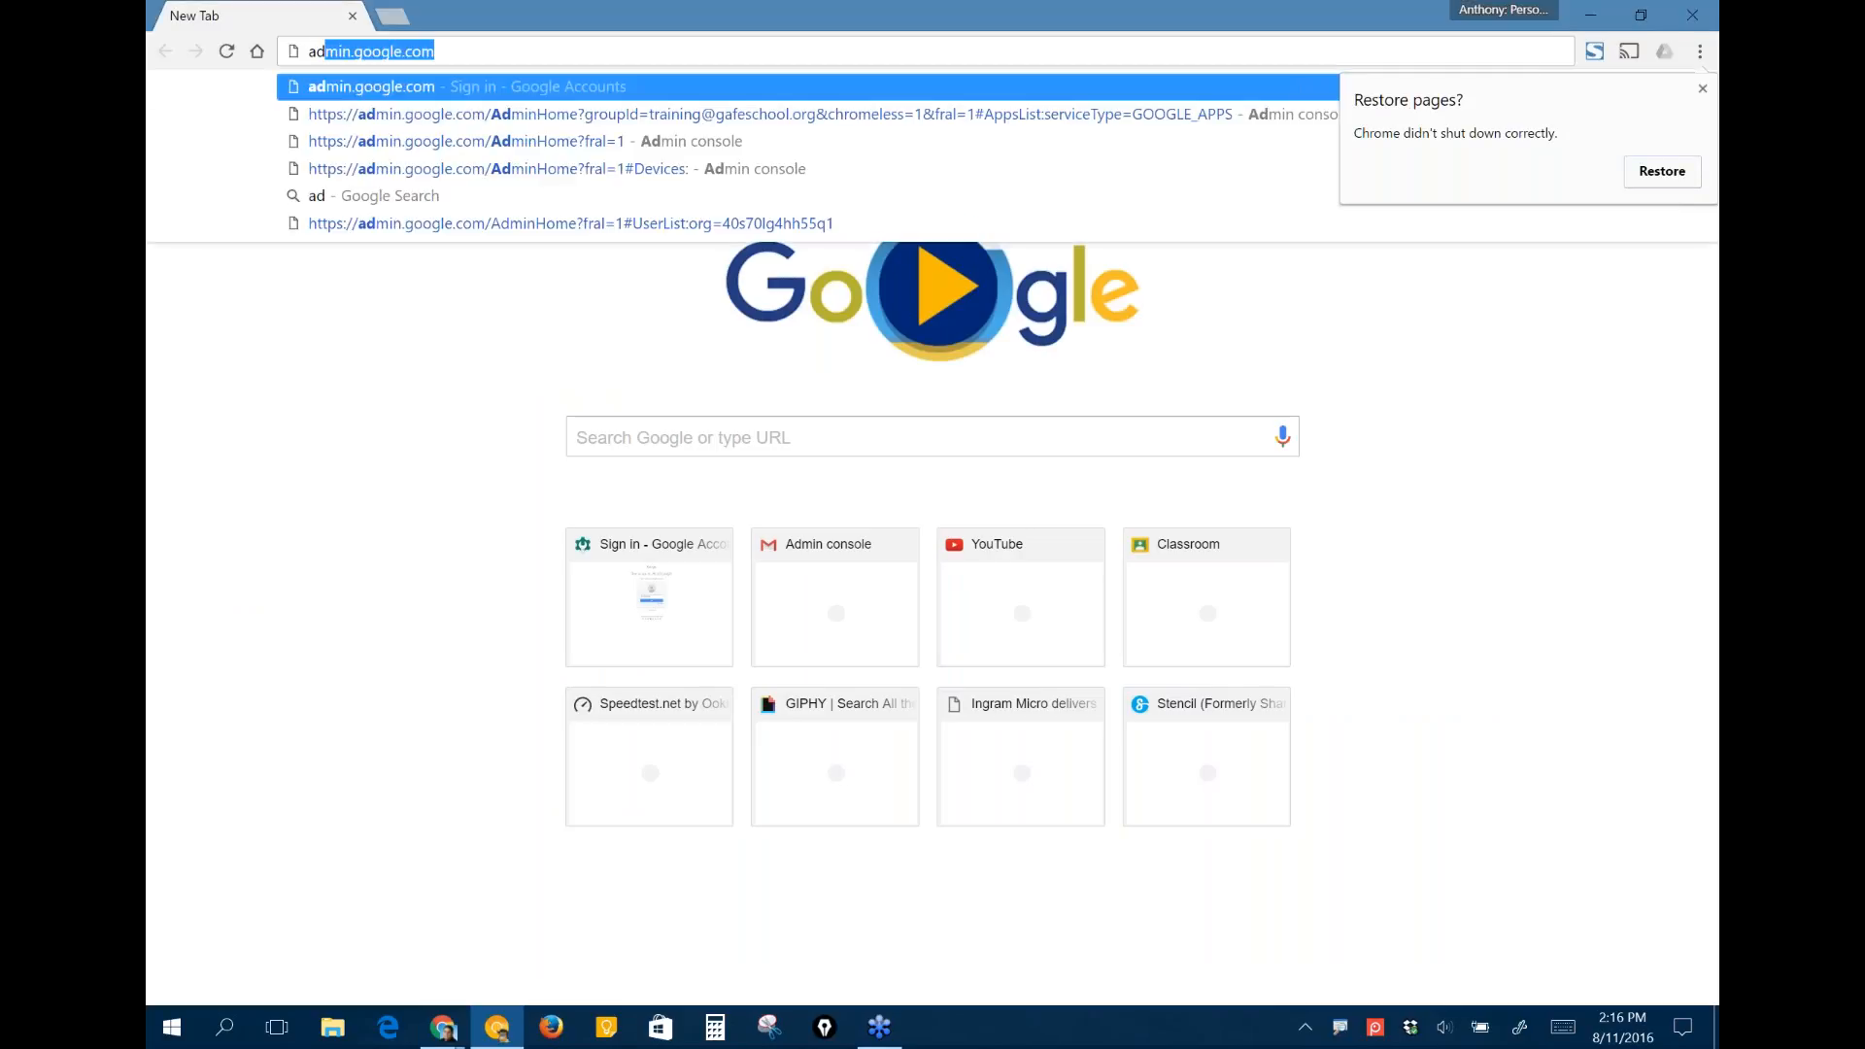
pyautogui.write('m')
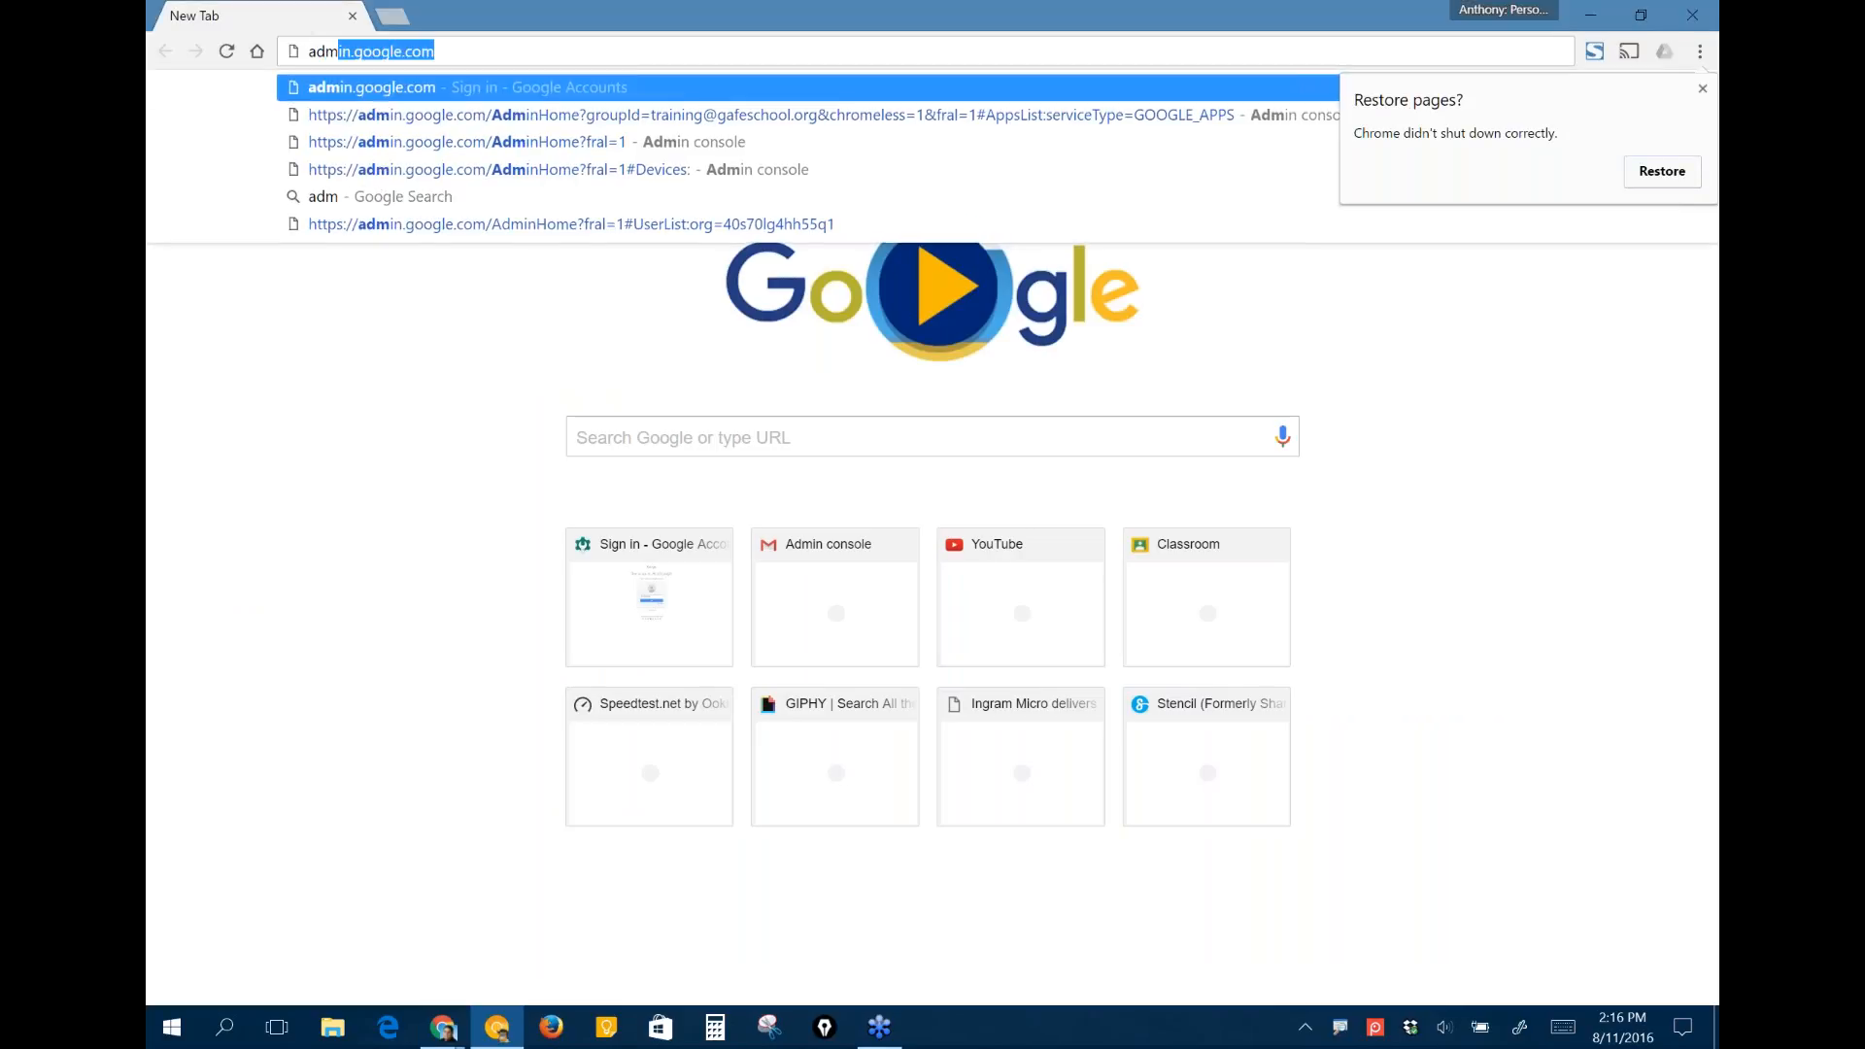
pyautogui.write('in.g')
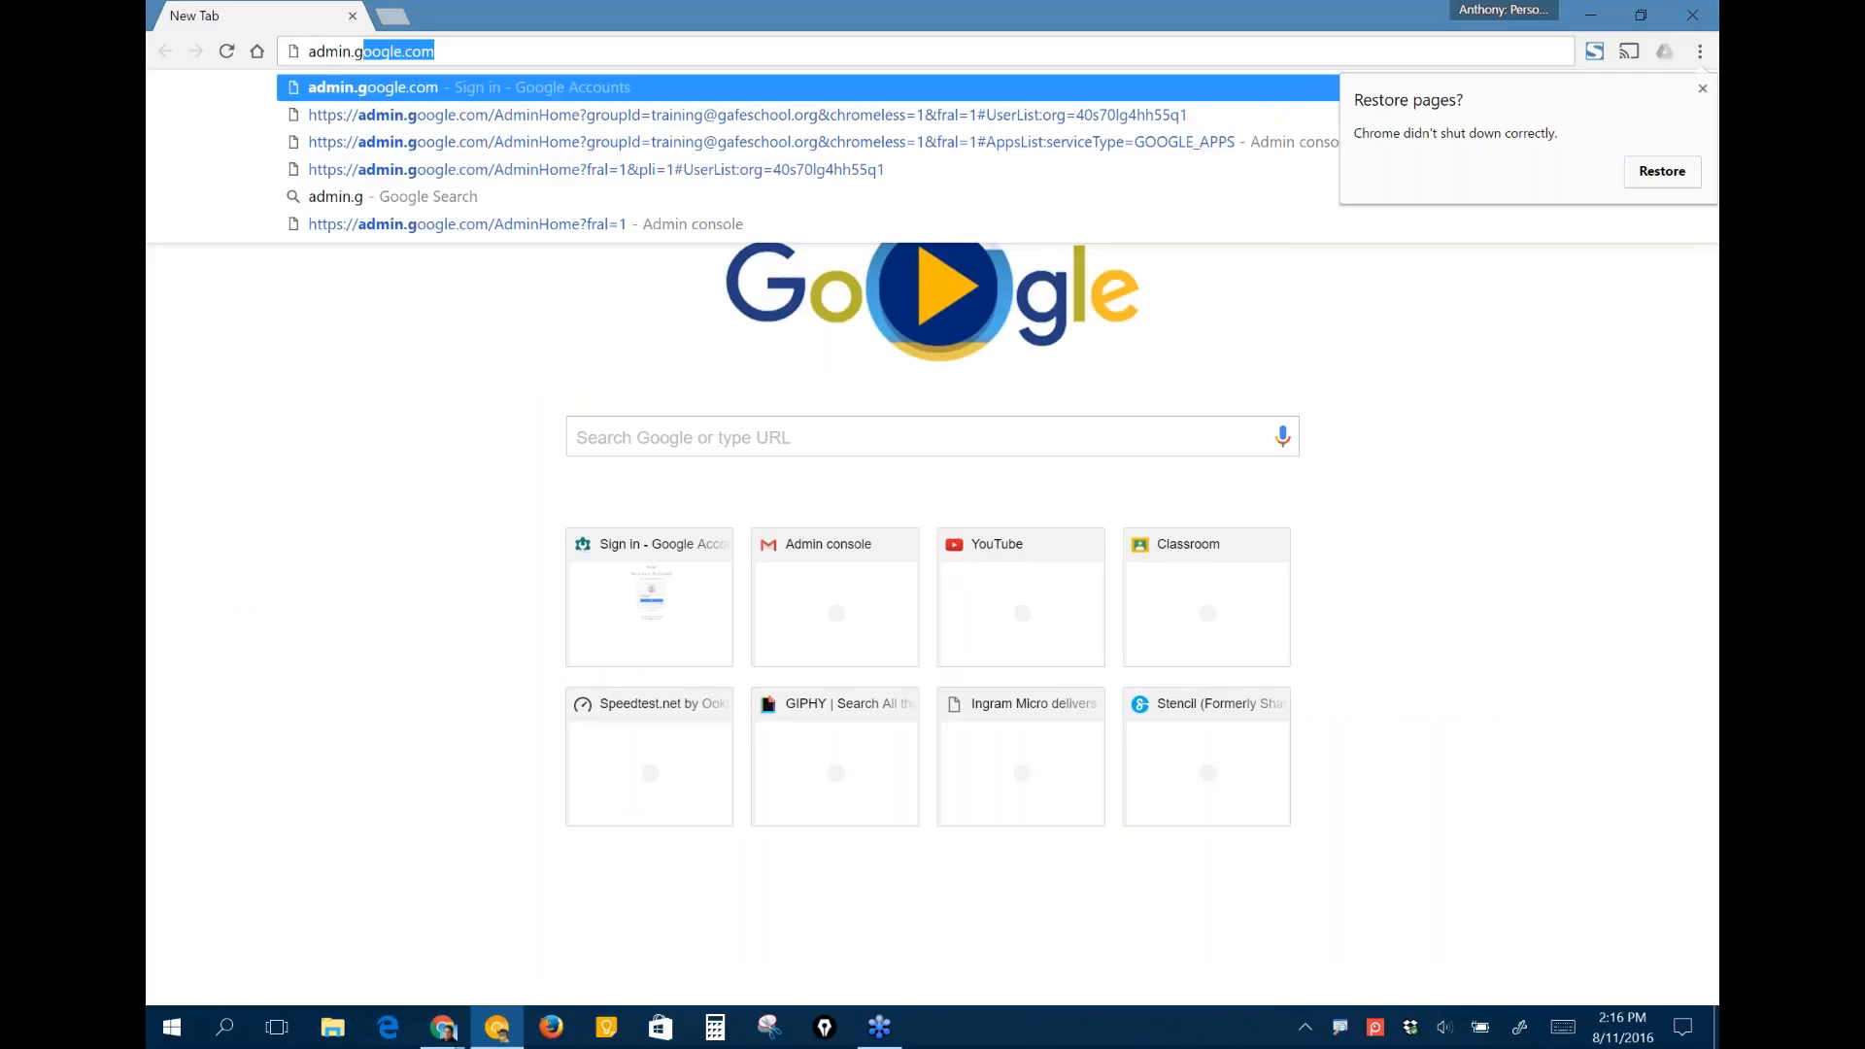
pyautogui.write('oogle.co')
pyautogui.press('Return')
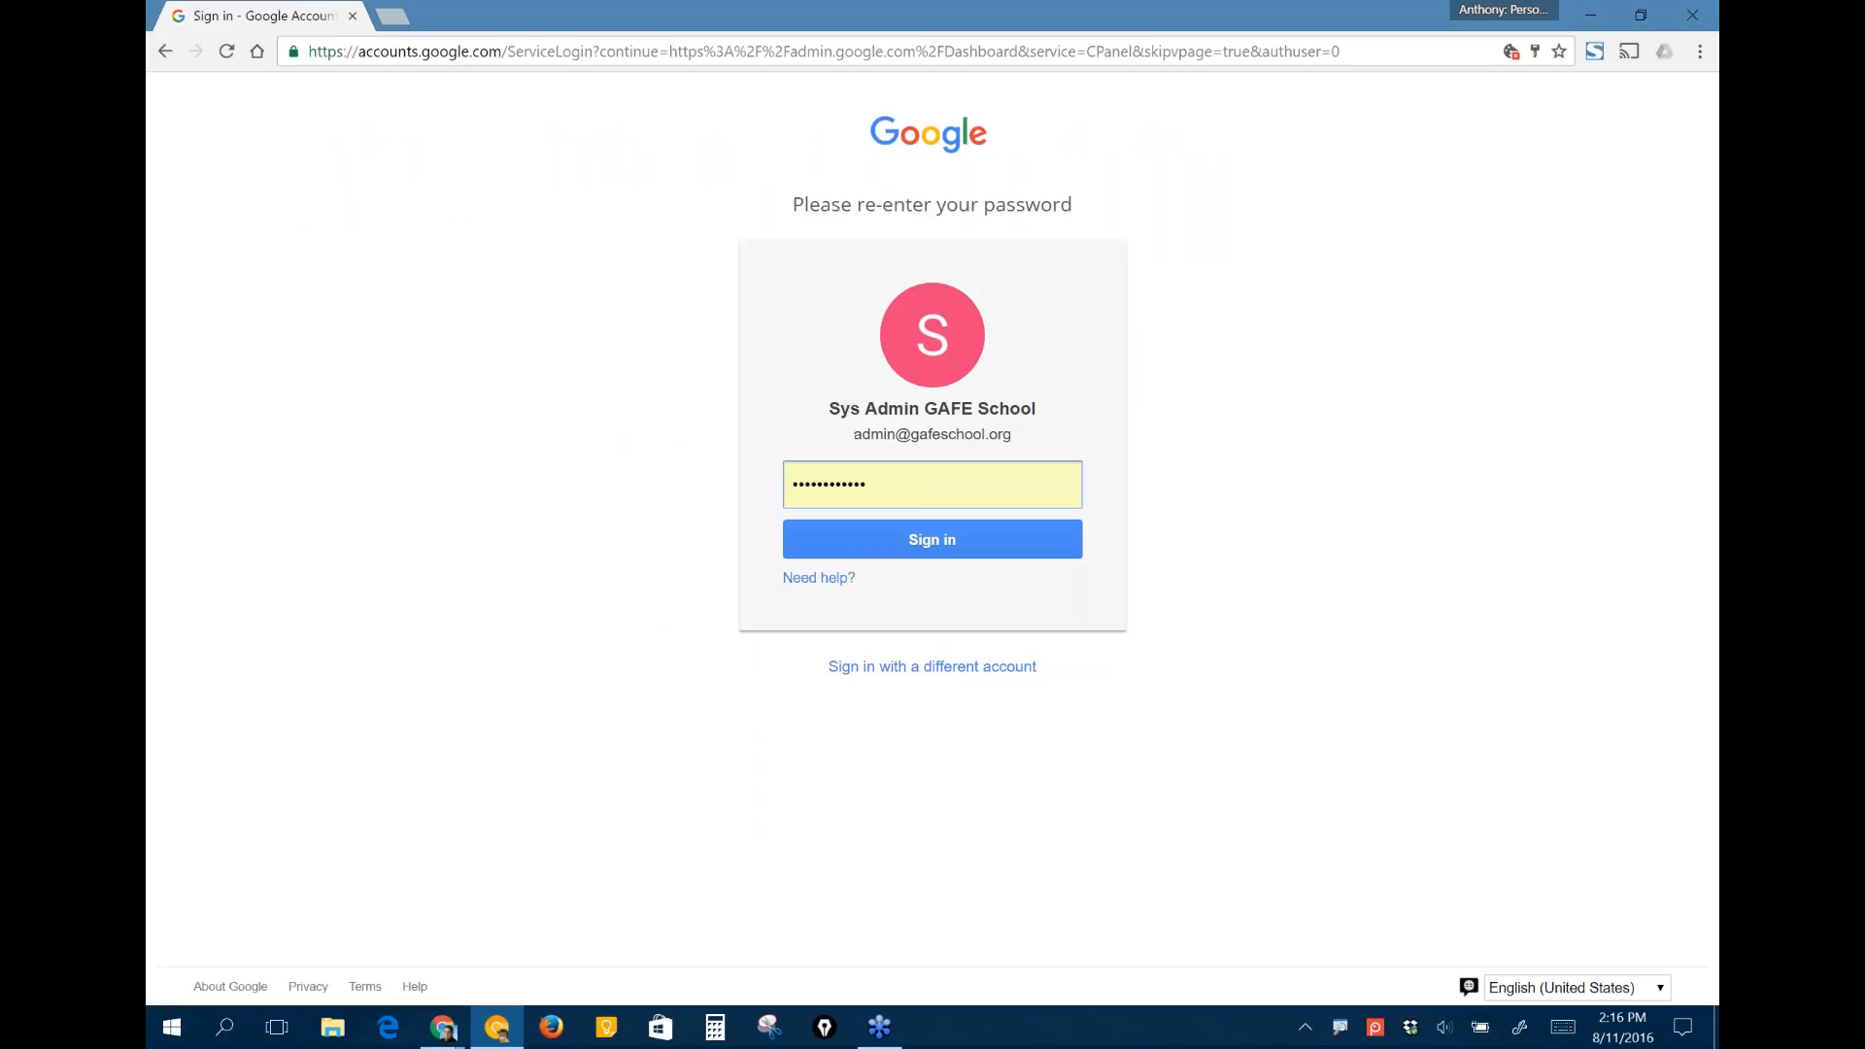
# - Replace the prefilled entry with the administrator account password and sign in
pyautogui.doubleClick(896, 484)
pyautogui.write('•')
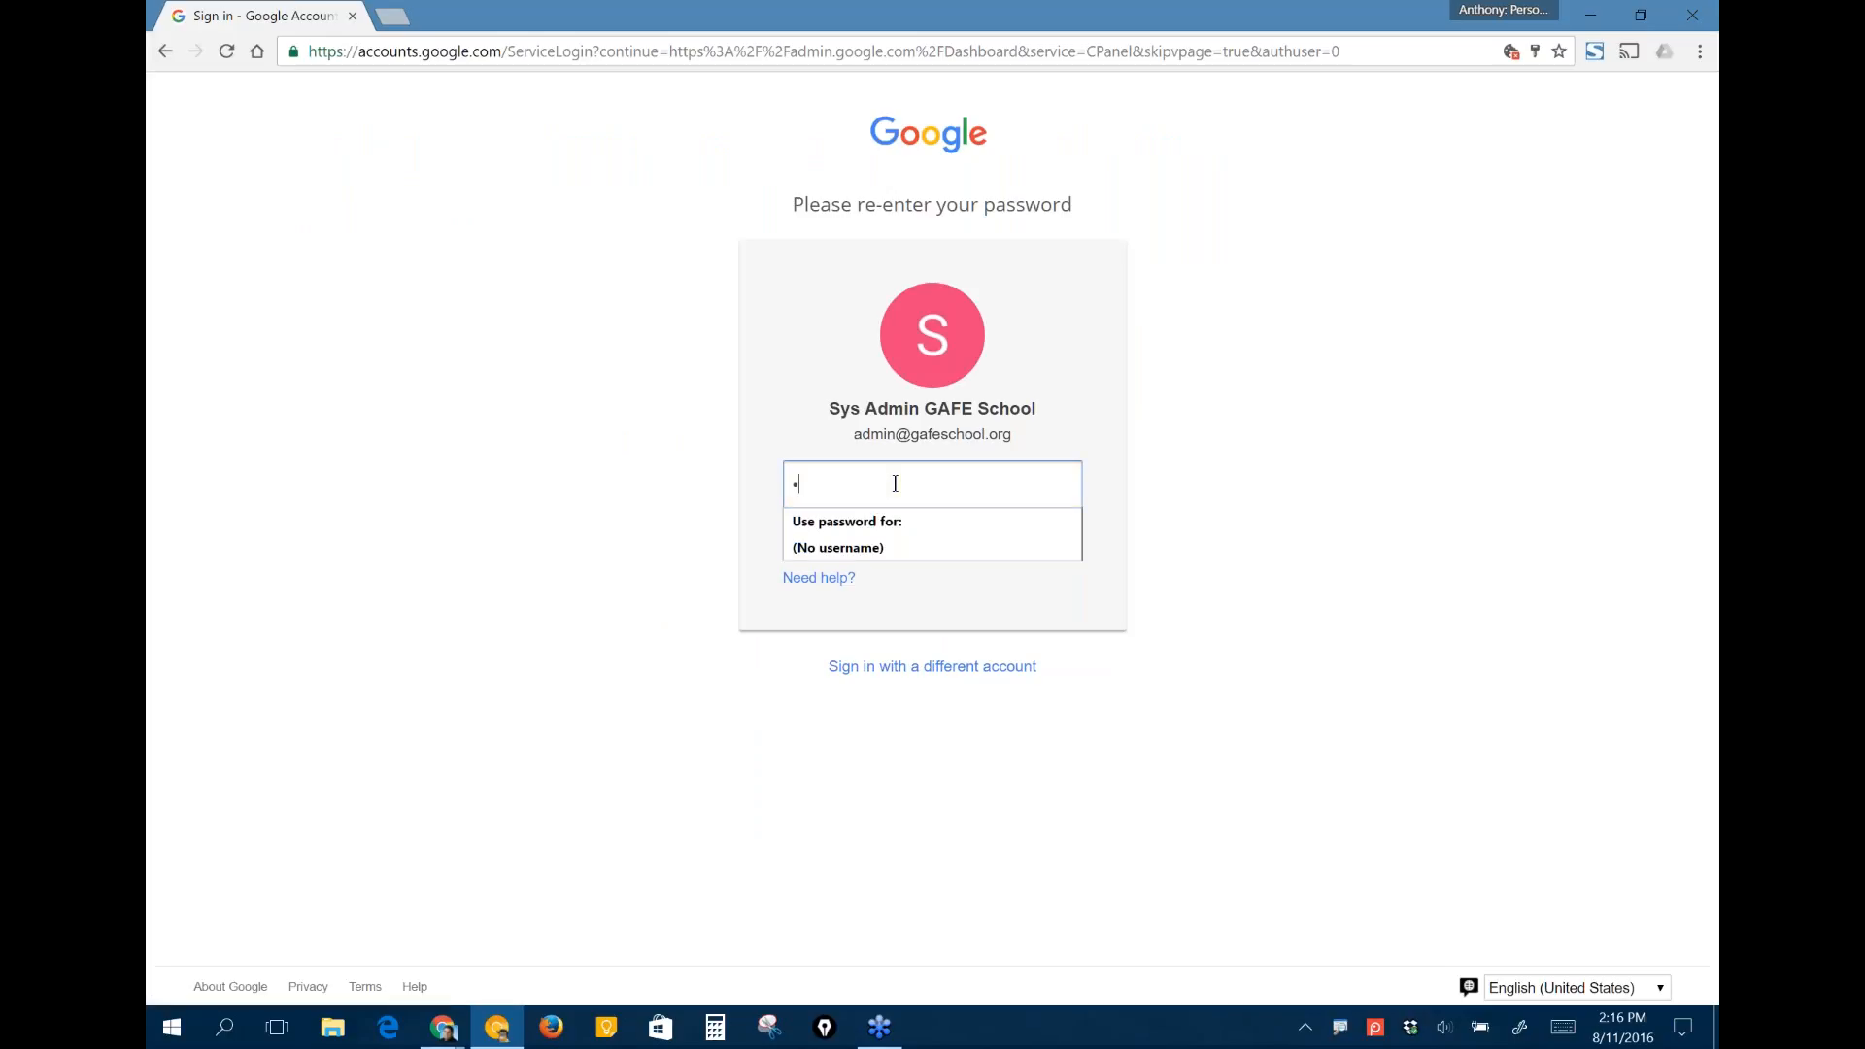
pyautogui.write('•••••••••')
pyautogui.press('Return')
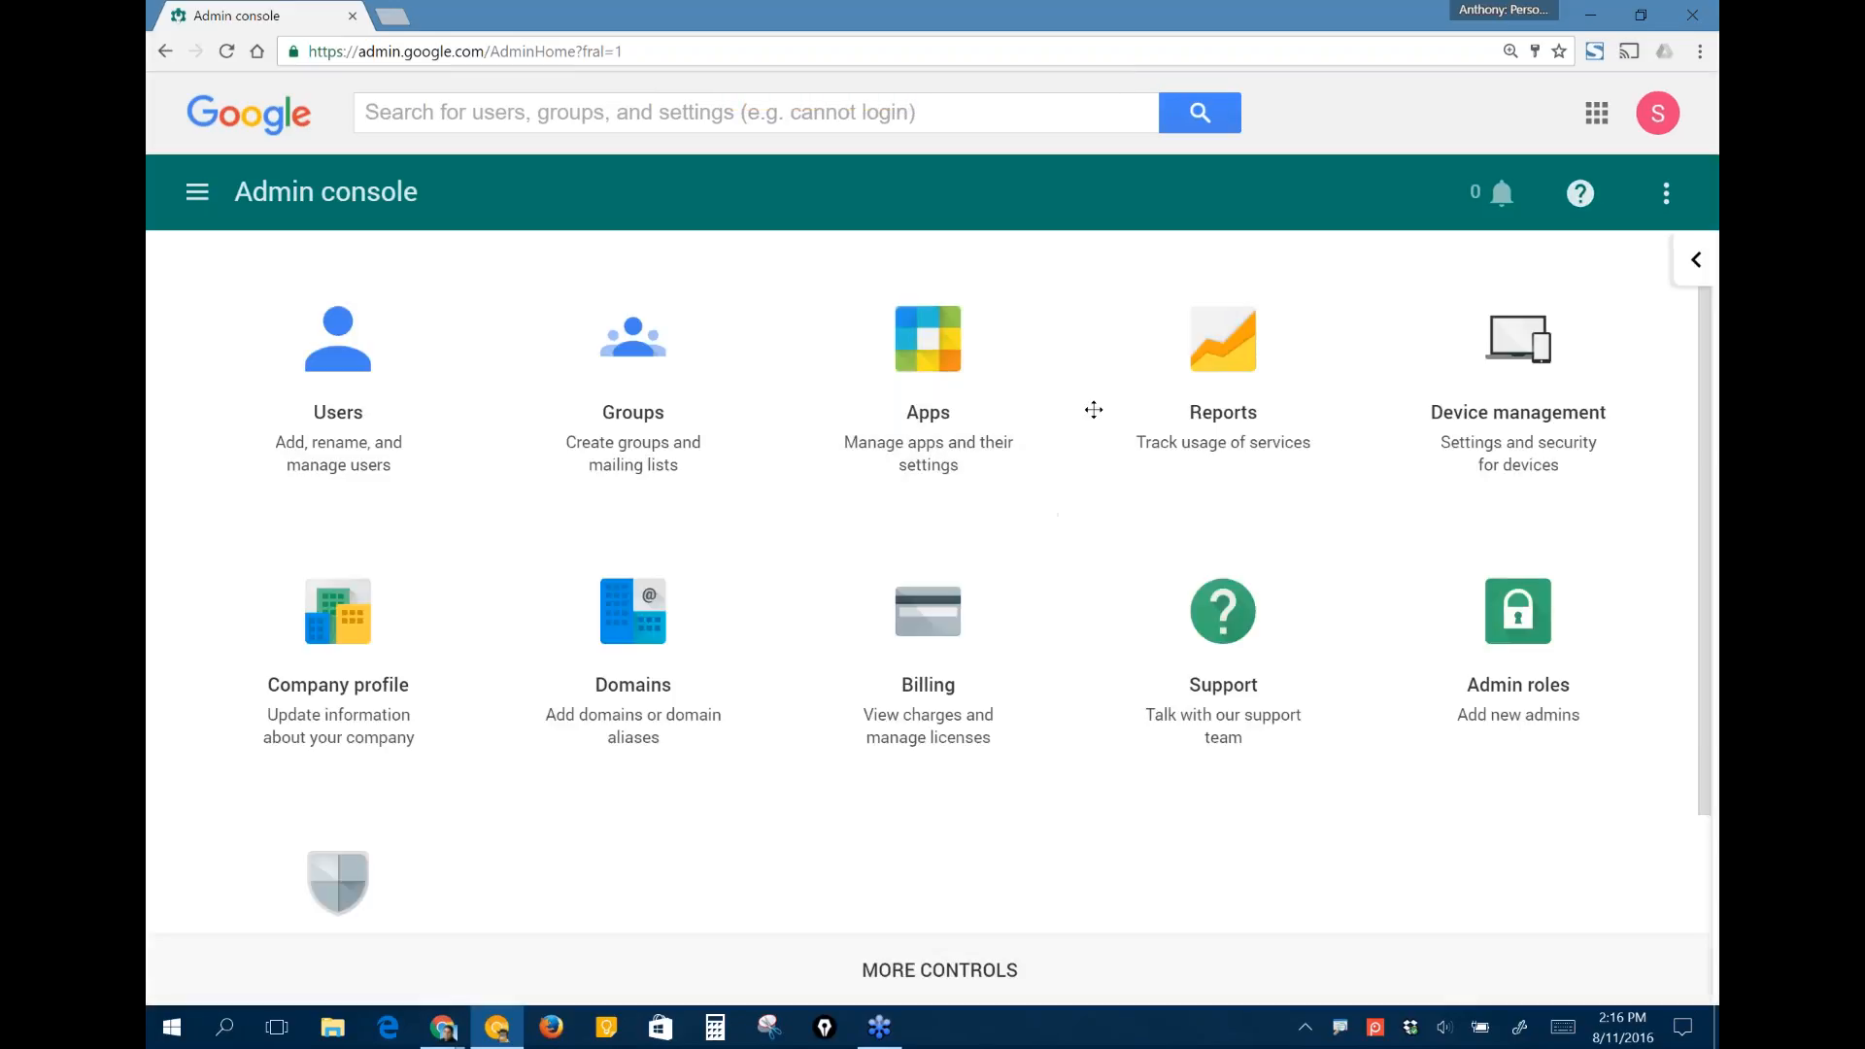
# - Go to the User settings of Chrome management within Device management
pyautogui.click(1519, 389)
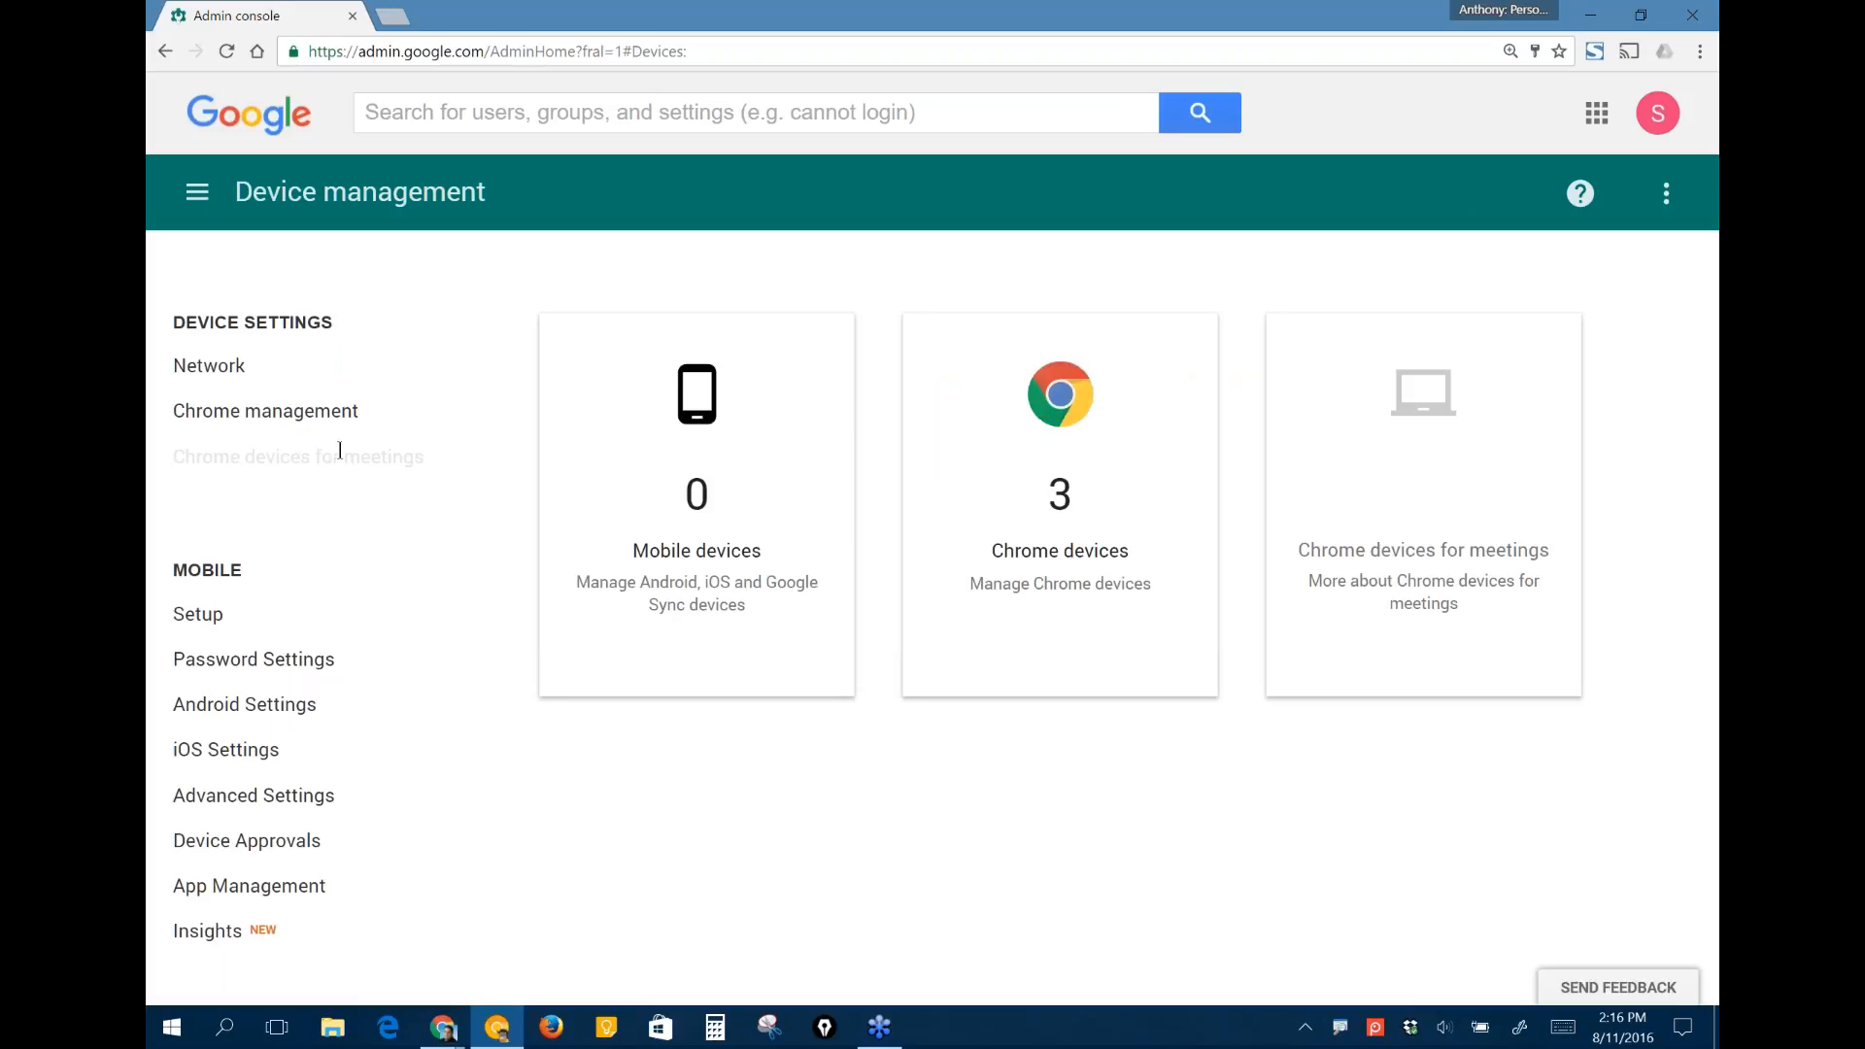
pyautogui.click(249, 418)
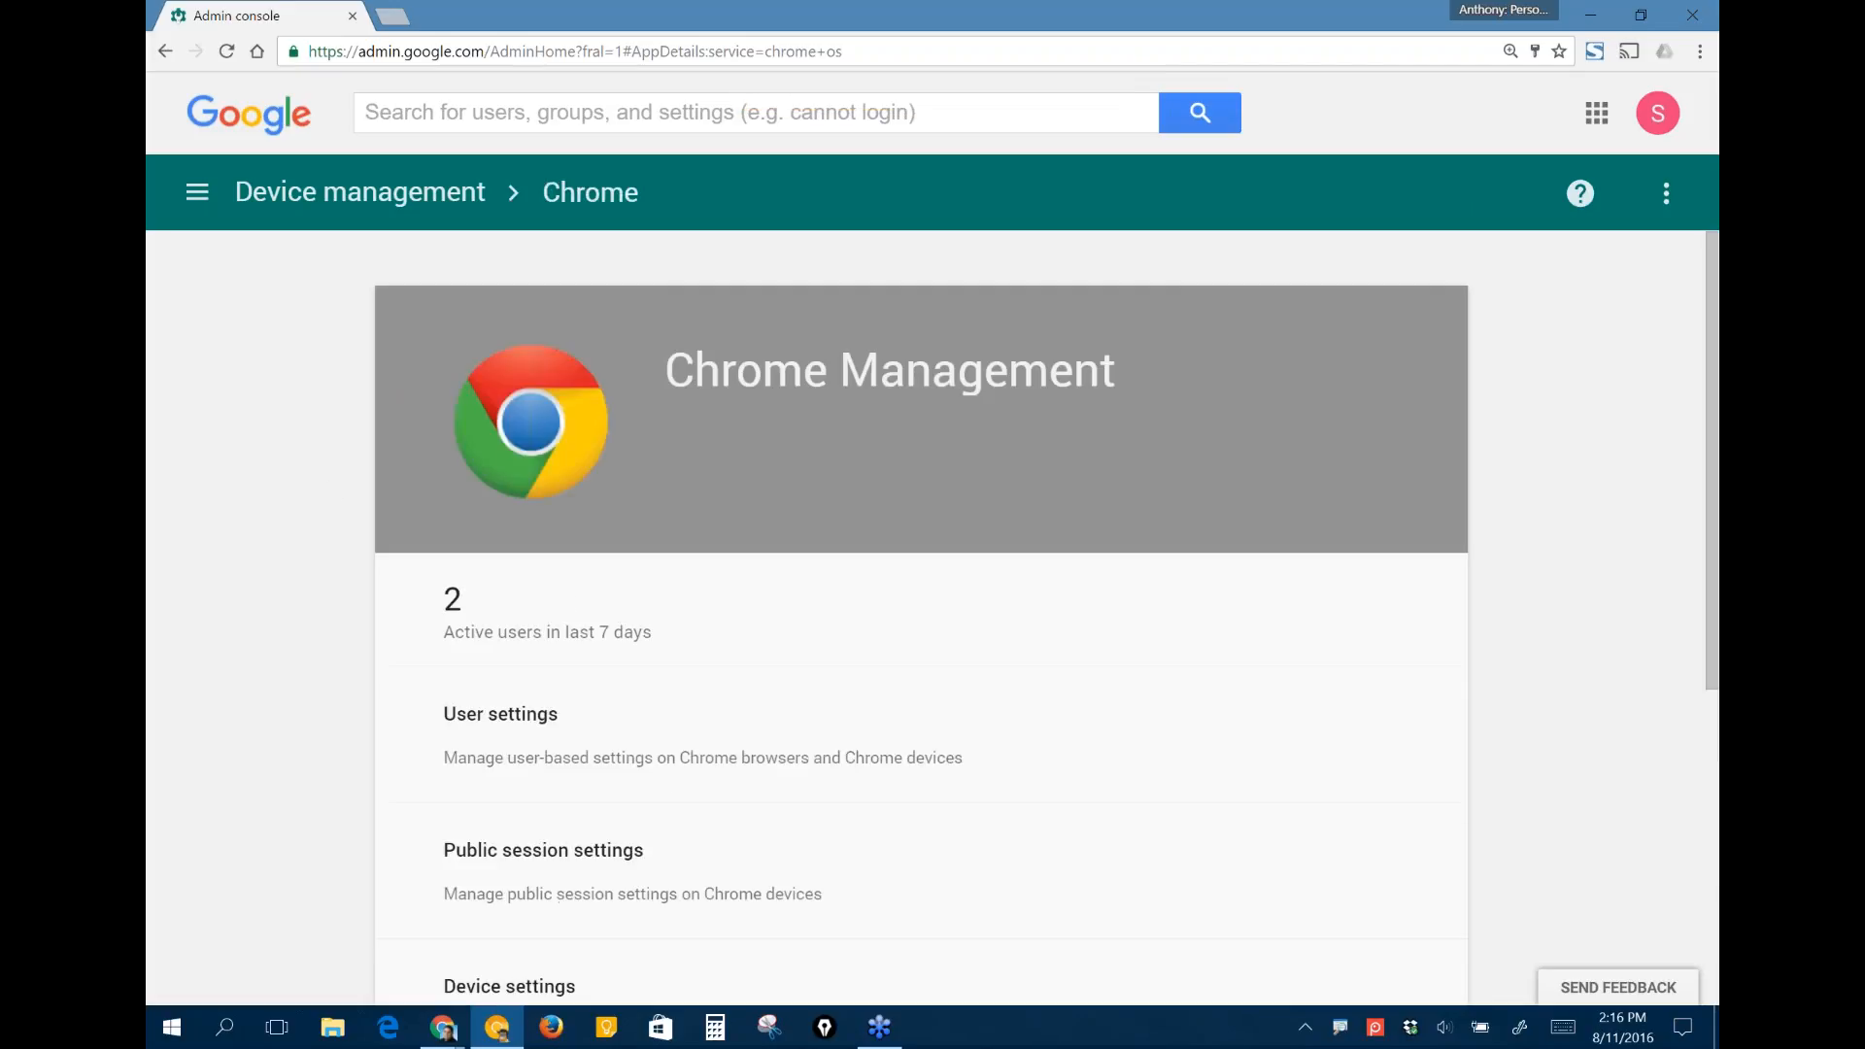
pyautogui.scroll(-2, 329, 480)
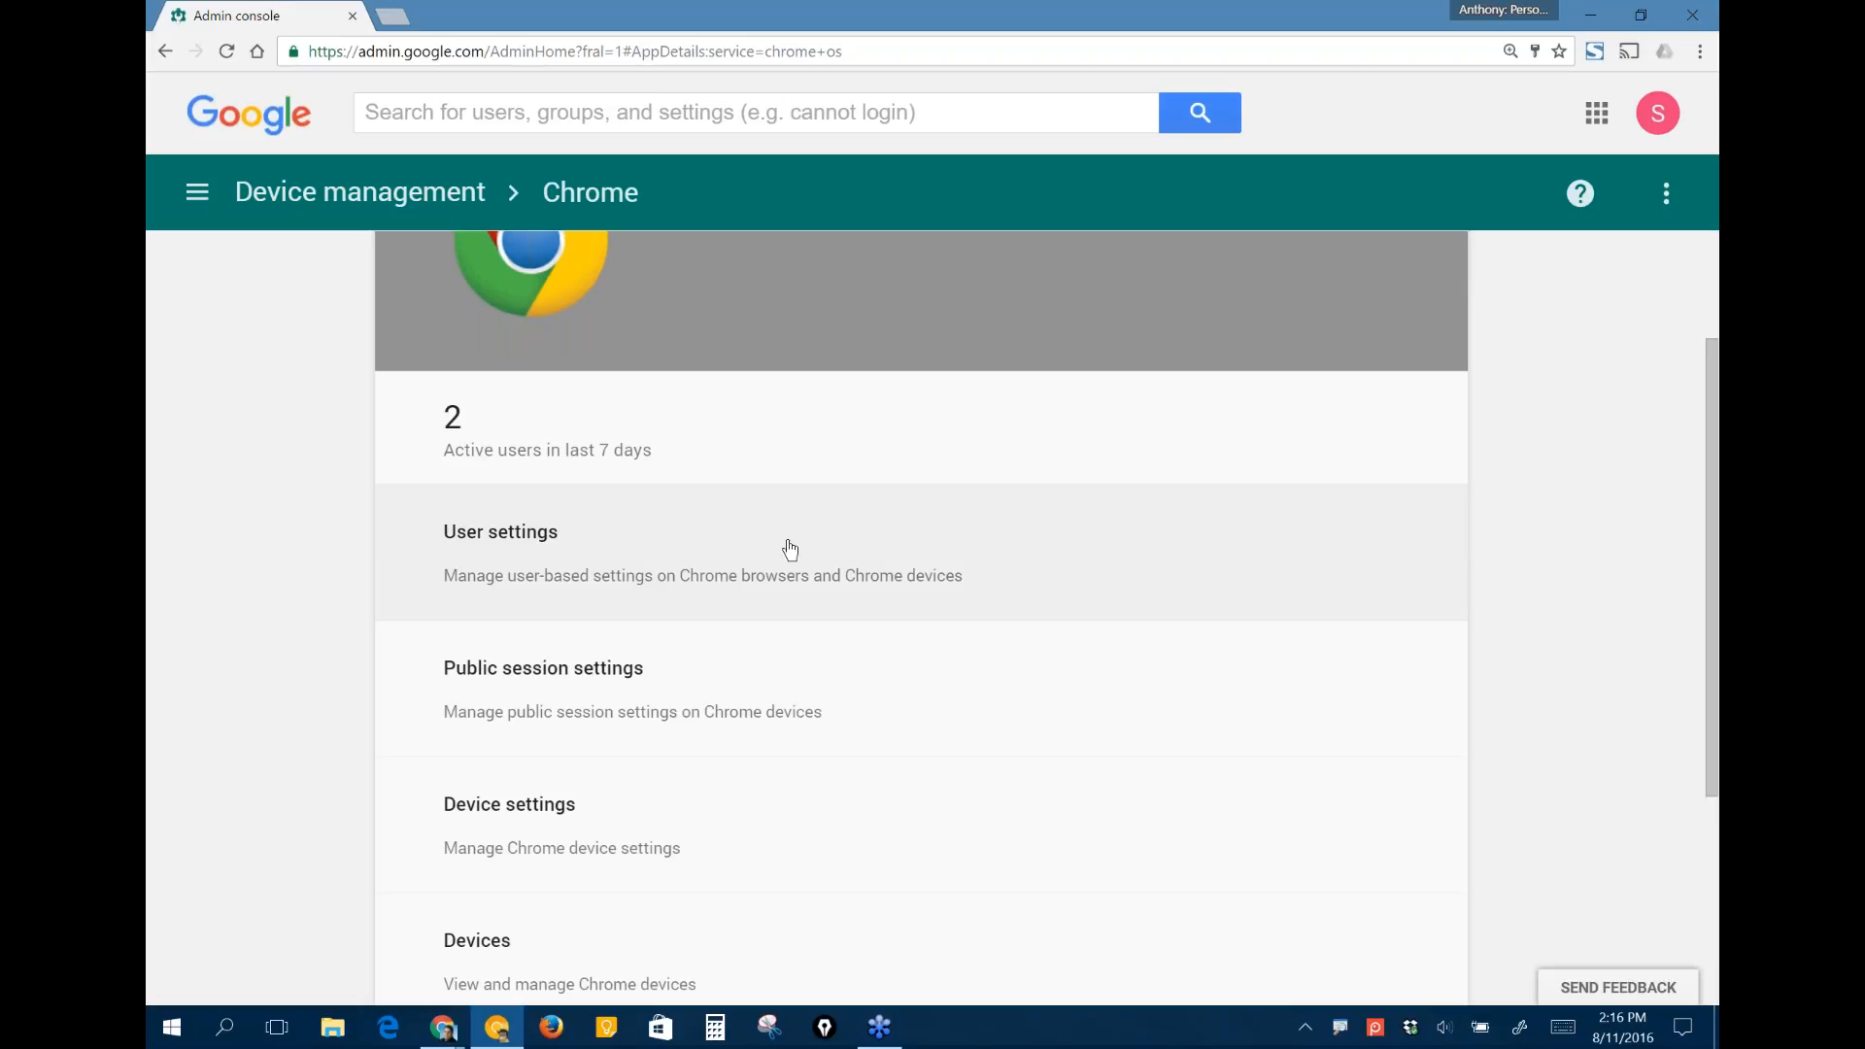
pyautogui.click(834, 546)
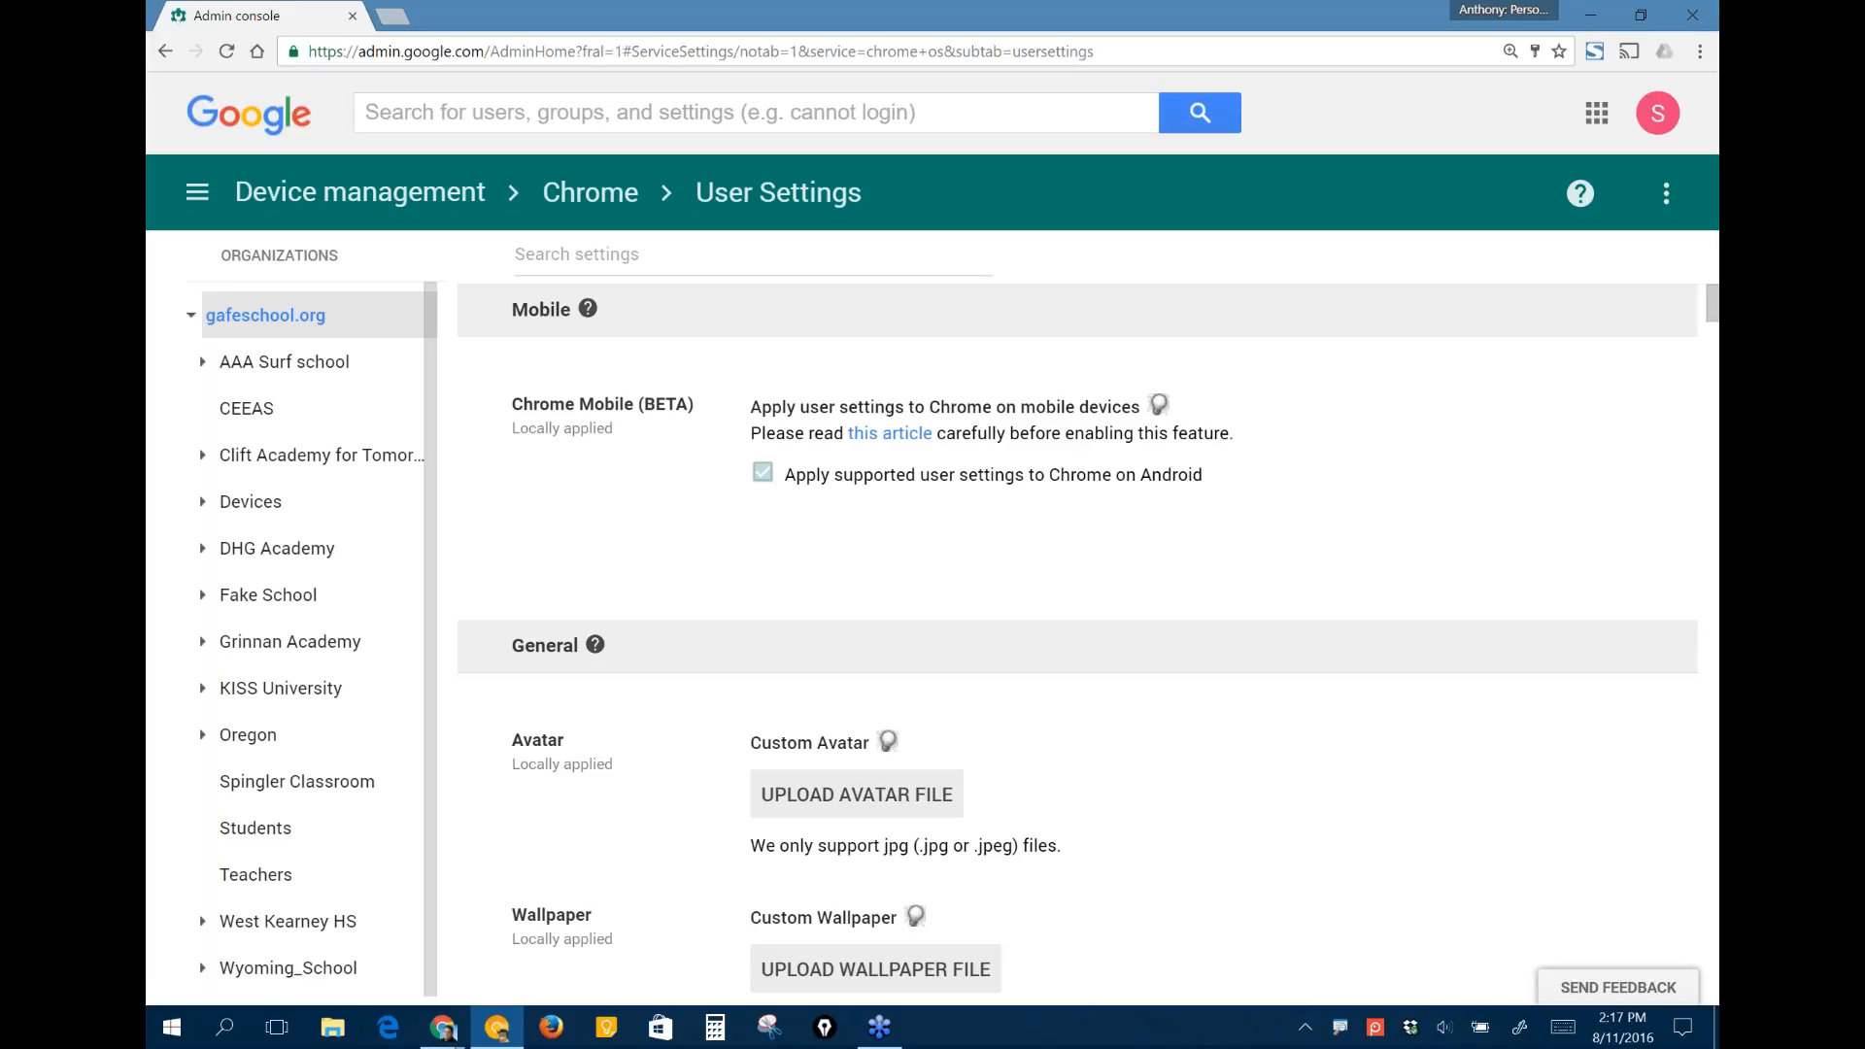
# - Show the apps and extensions user settings for the ELA Class organization, inside BG's Workspace under Clift Academy for Tomorrow's Leaders
pyautogui.scroll(-1, 1078, 648)
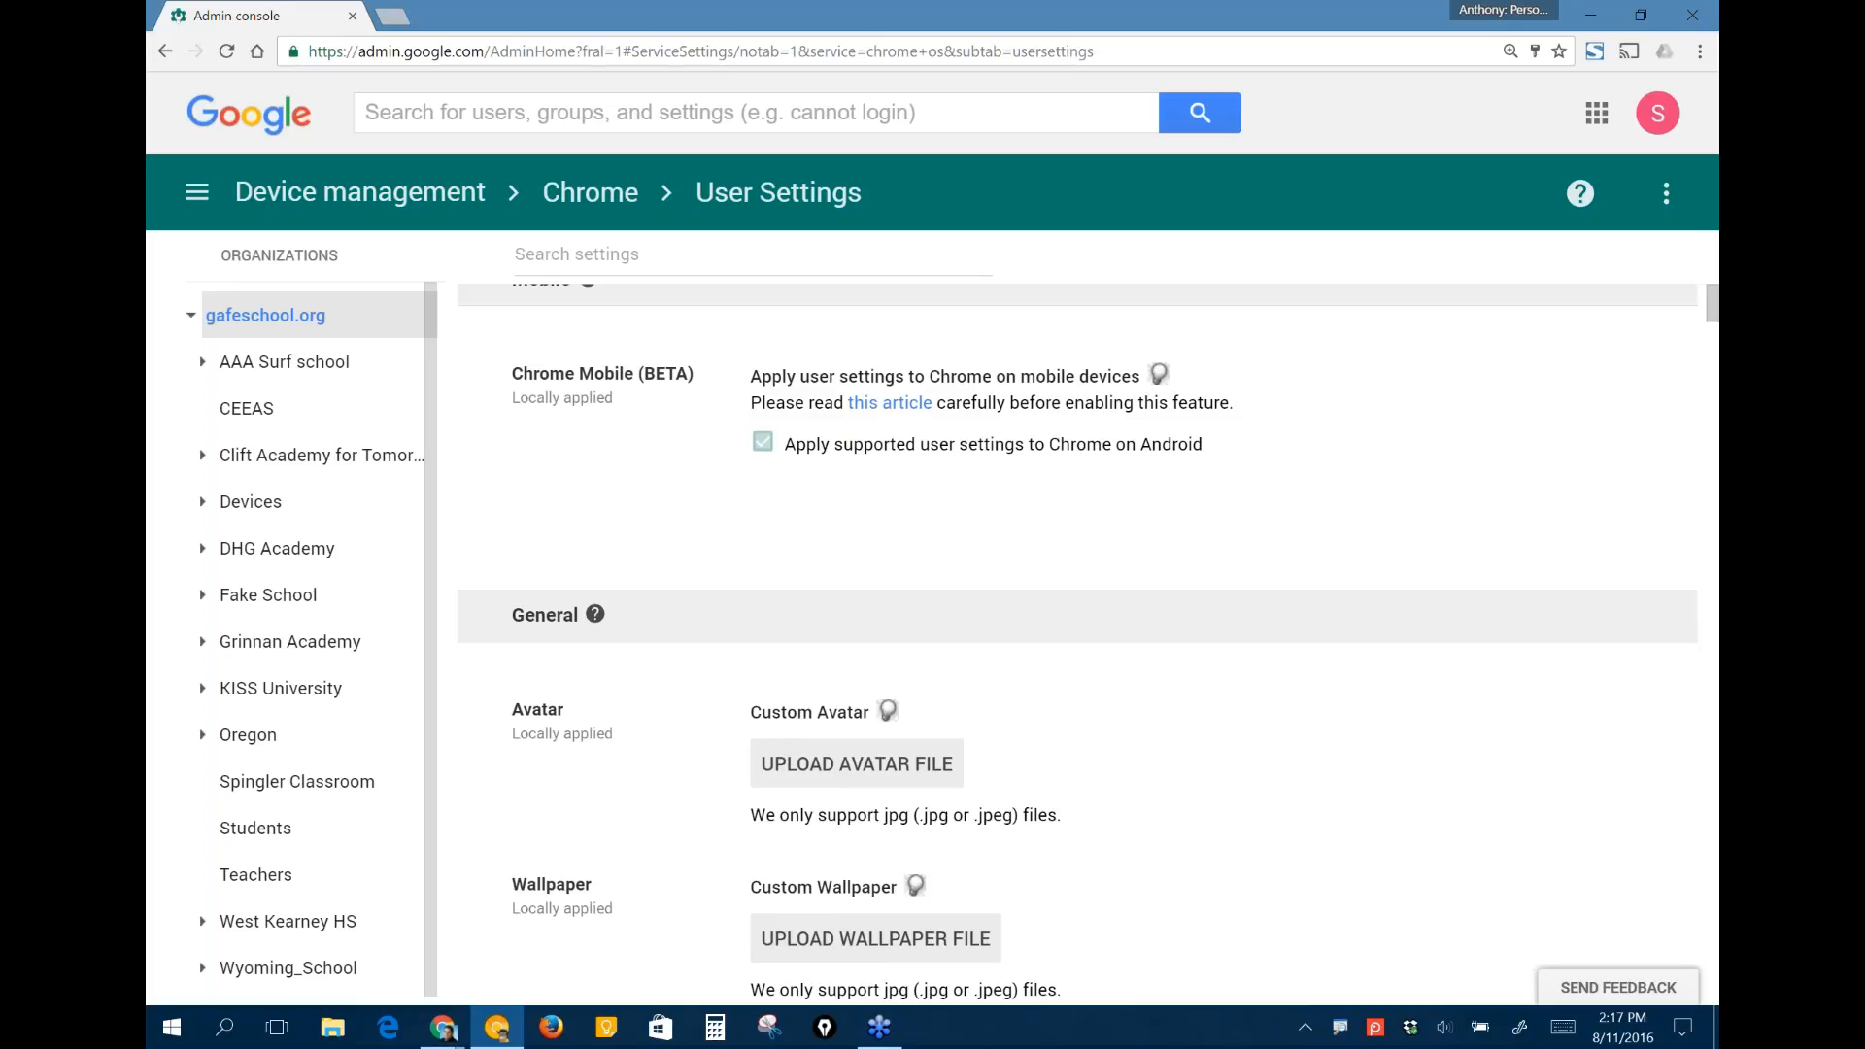
pyautogui.scroll(-1, 1078, 641)
pyautogui.scroll(-6, 1078, 641)
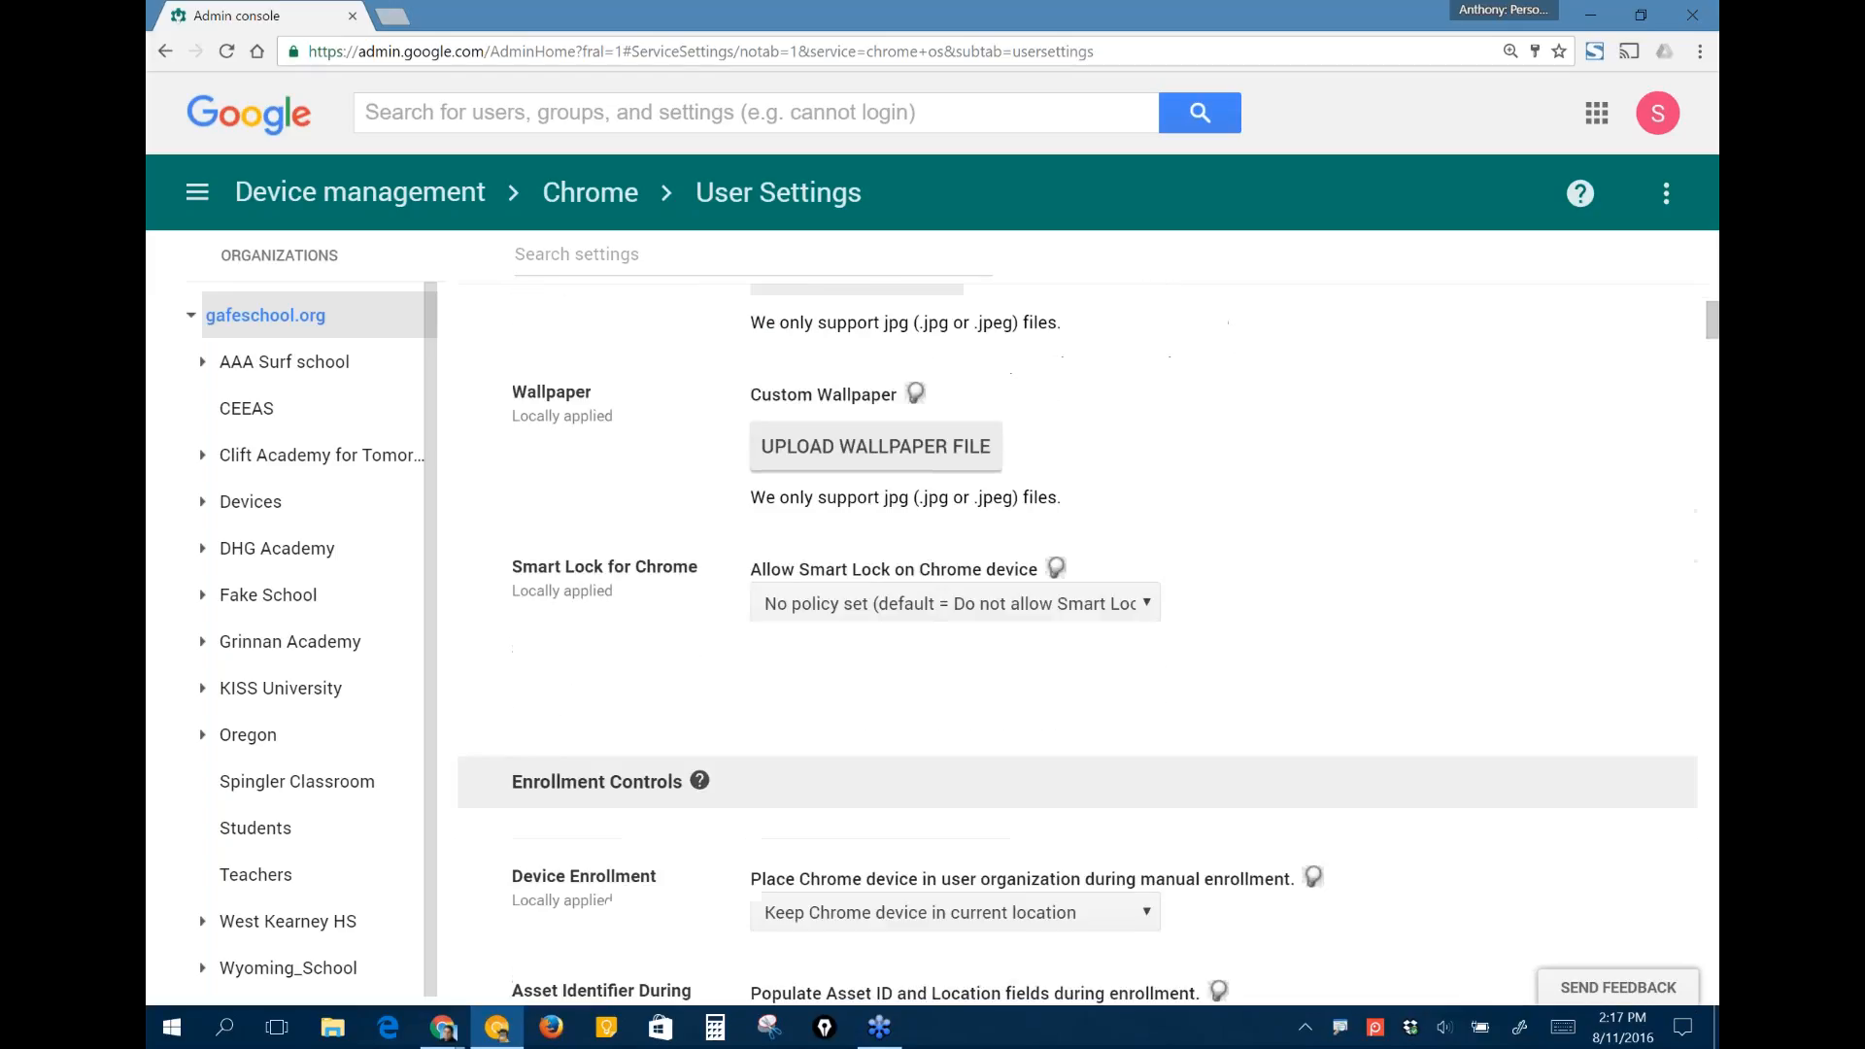
pyautogui.scroll(-9, 1078, 641)
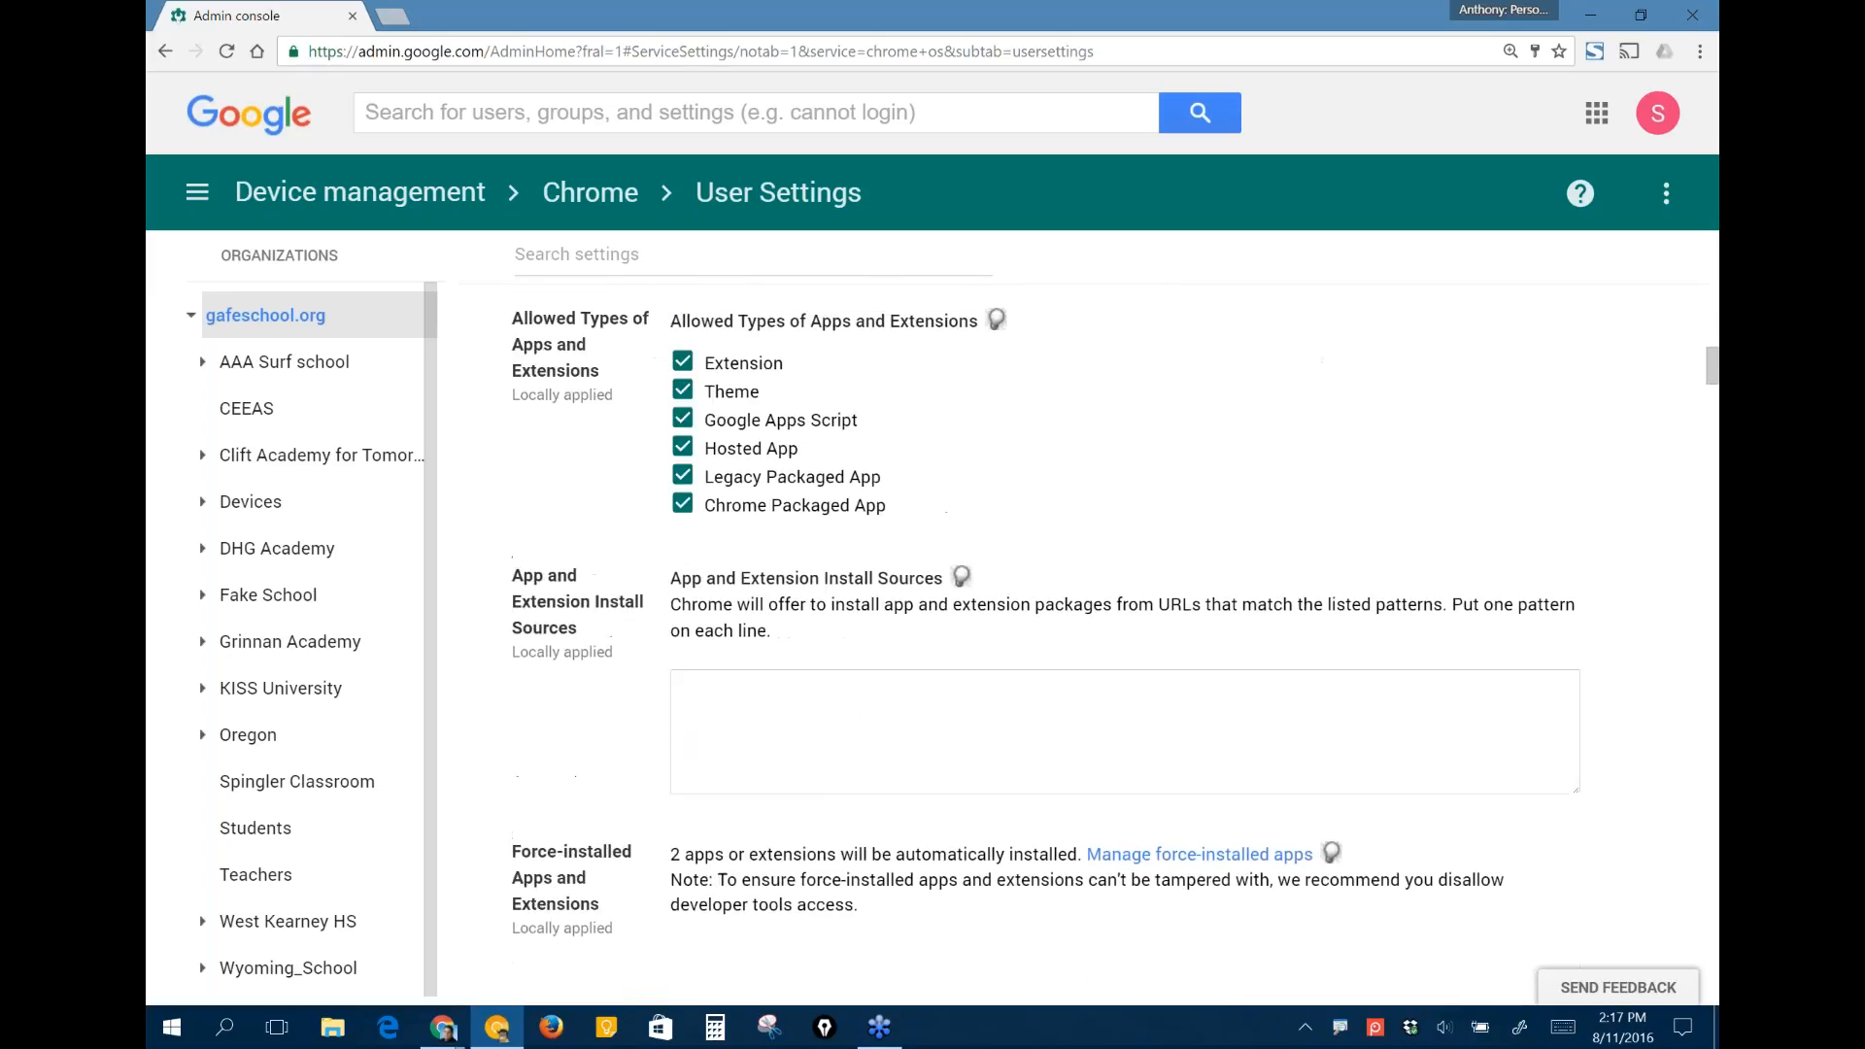
pyautogui.scroll(-4, 1079, 642)
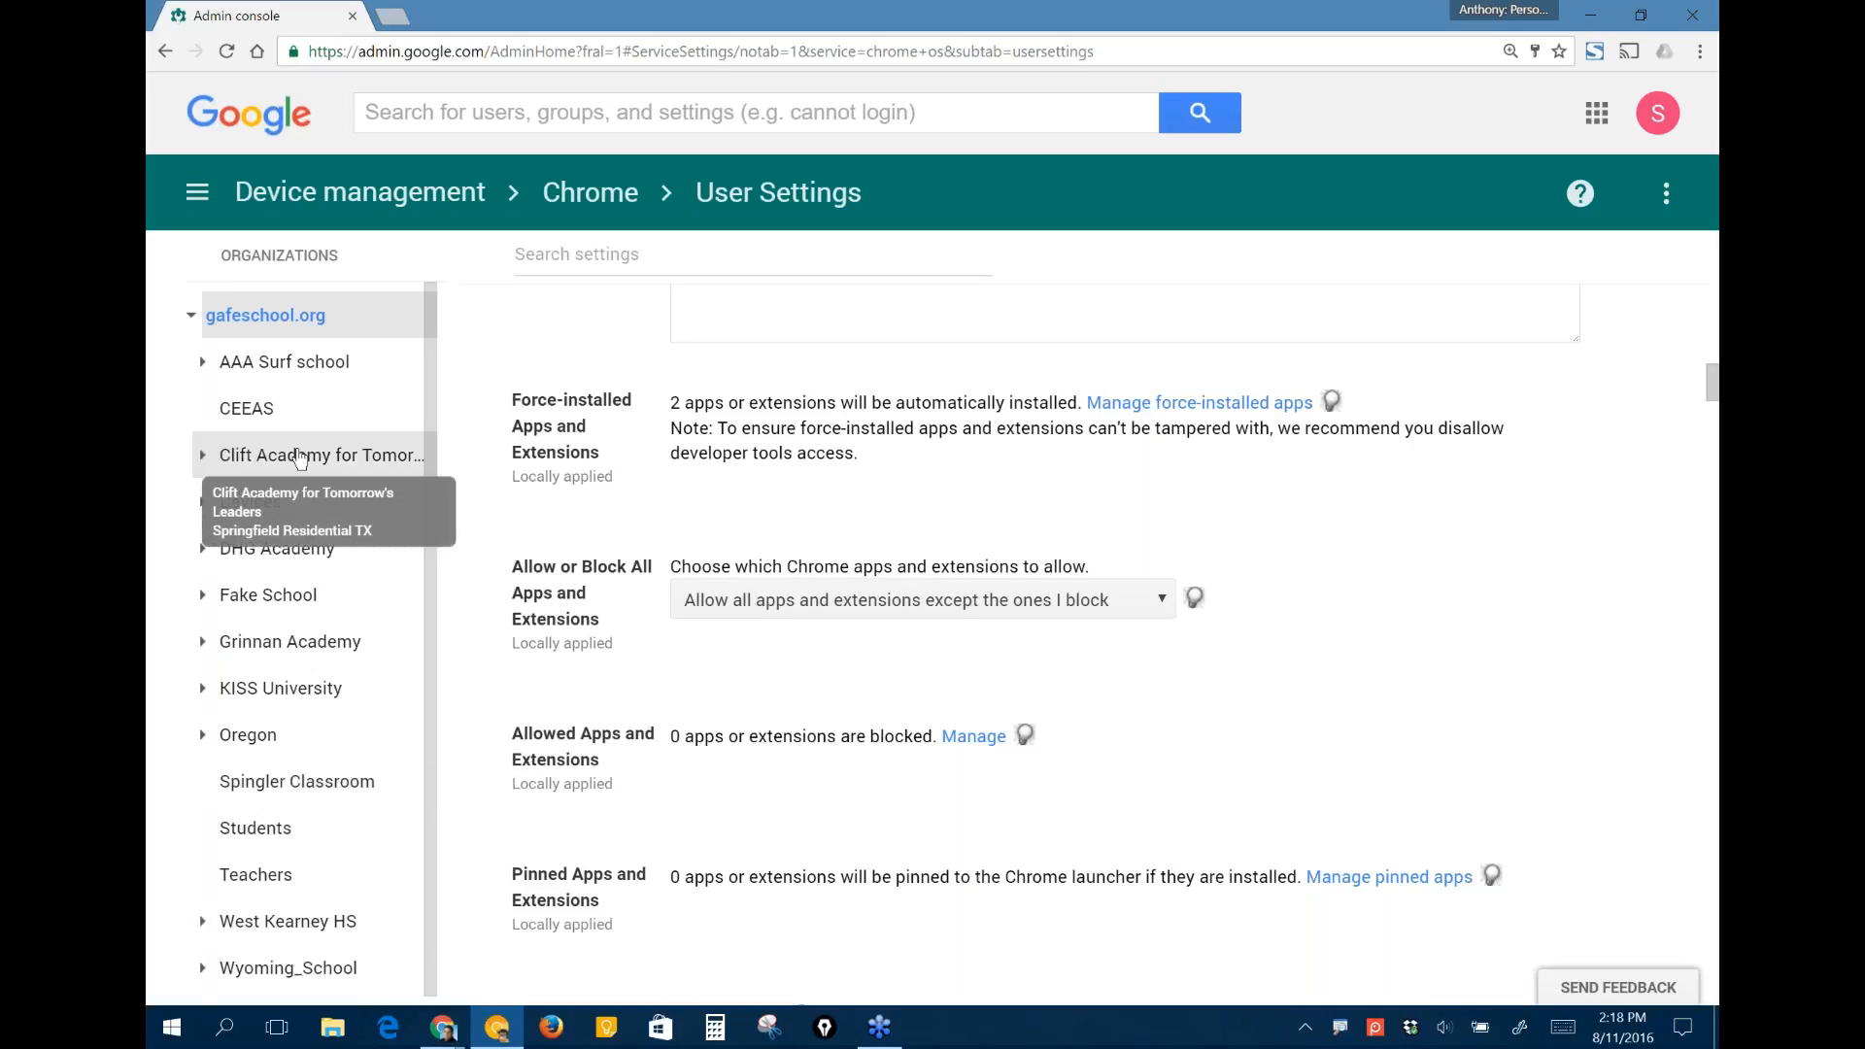
pyautogui.click(202, 453)
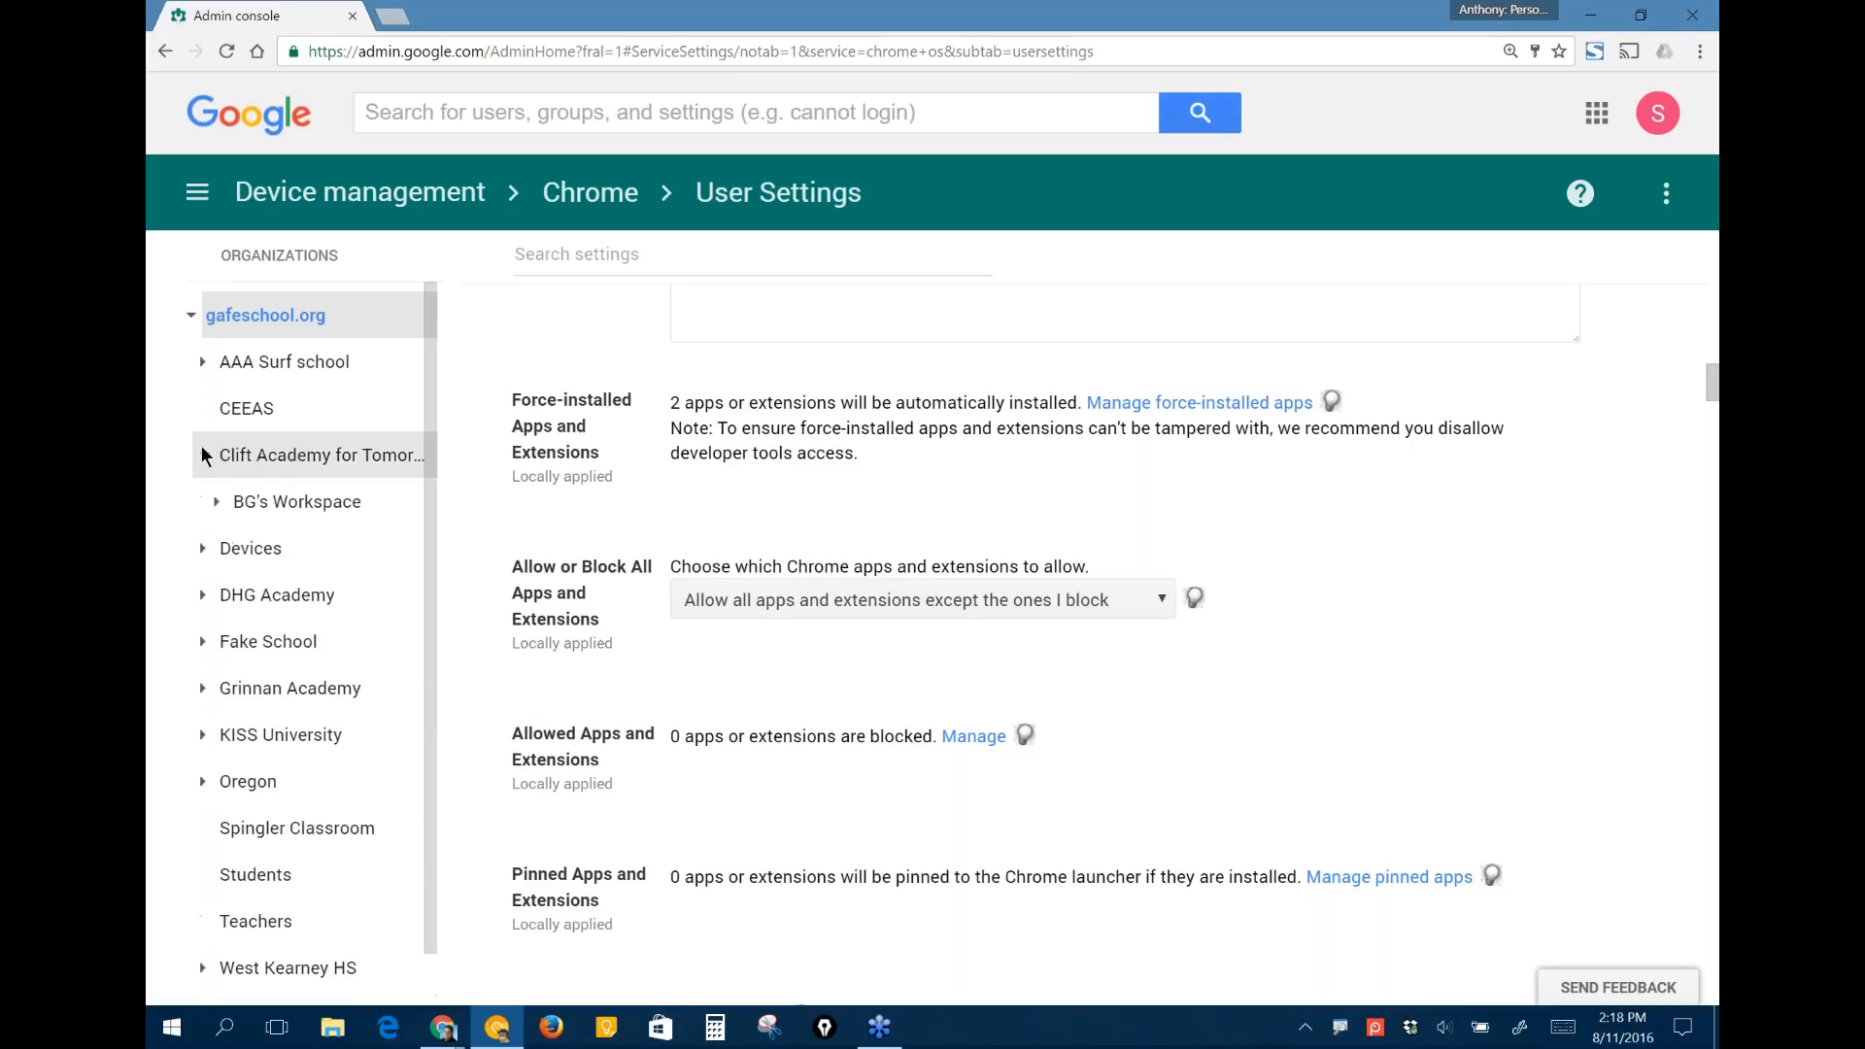
pyautogui.click(217, 502)
pyautogui.click(300, 561)
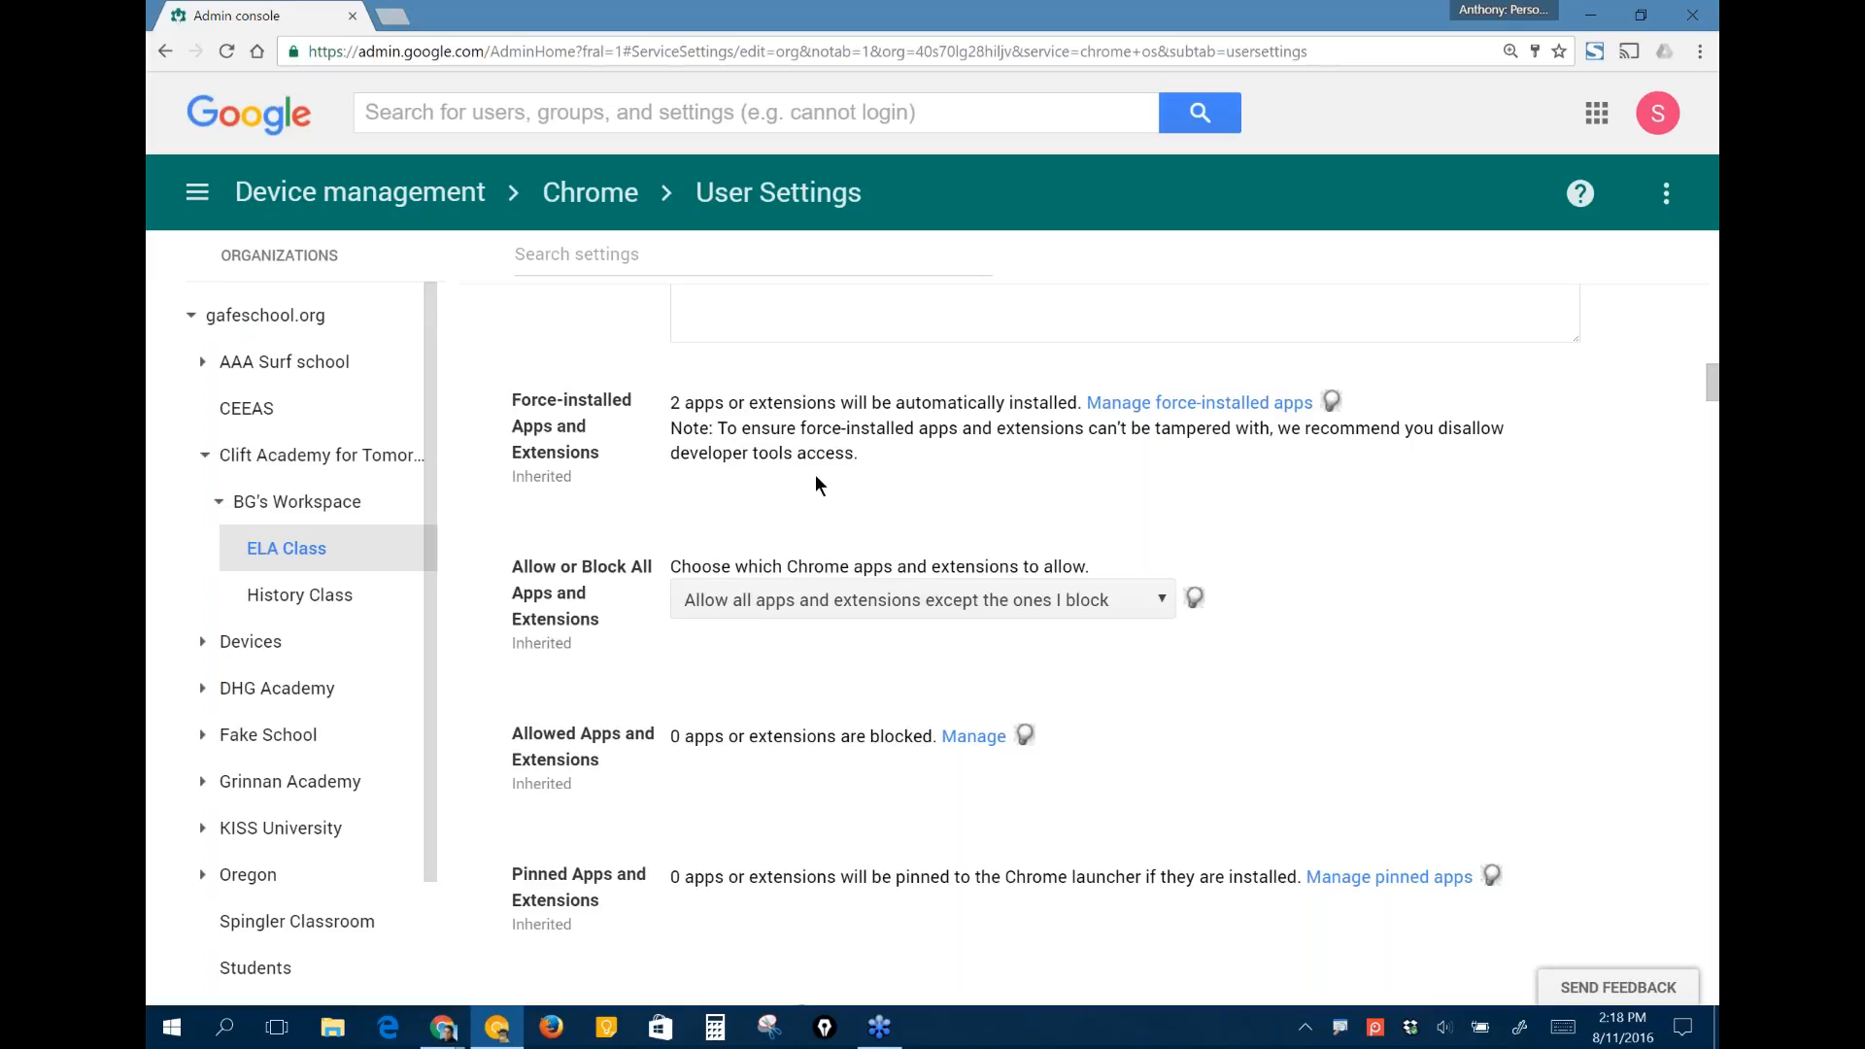
# - Open the management of force-installed apps for ELA Class and search the Chrome Web Store for "screenshot"
pyautogui.click(1207, 406)
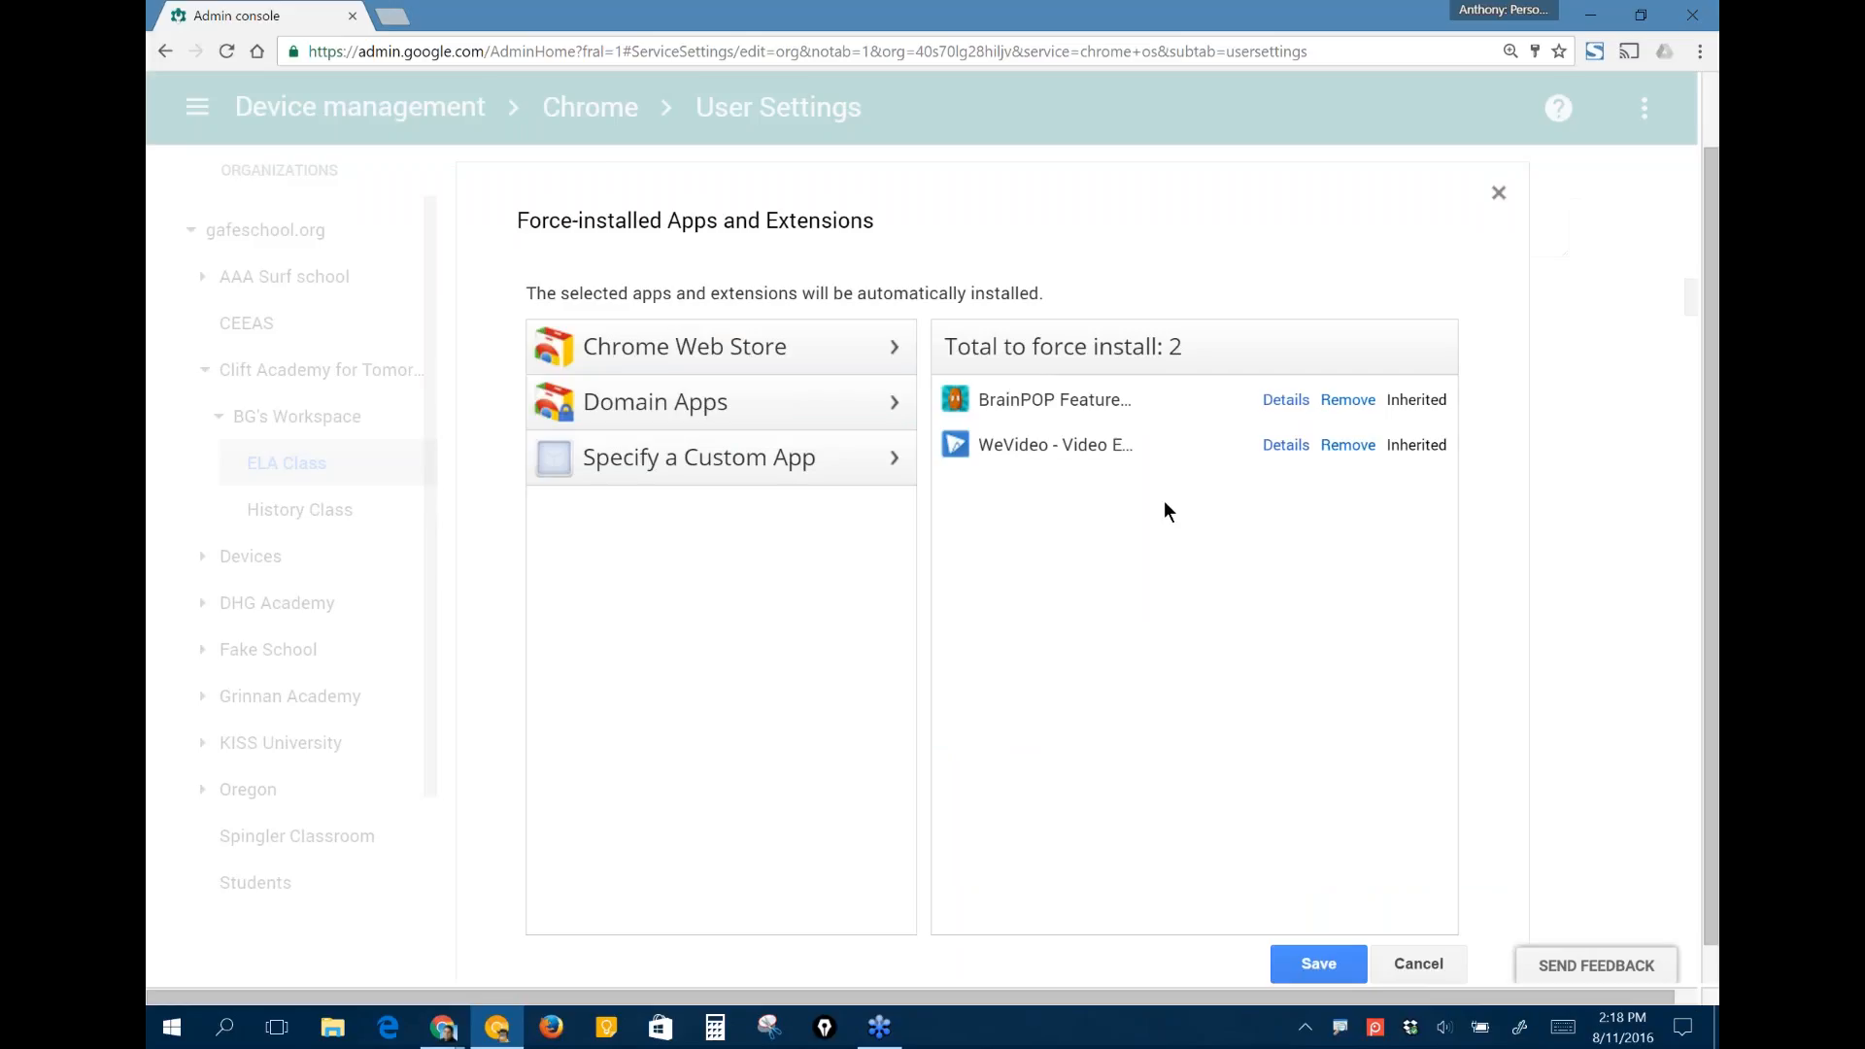
pyautogui.scroll(-1, 1099, 585)
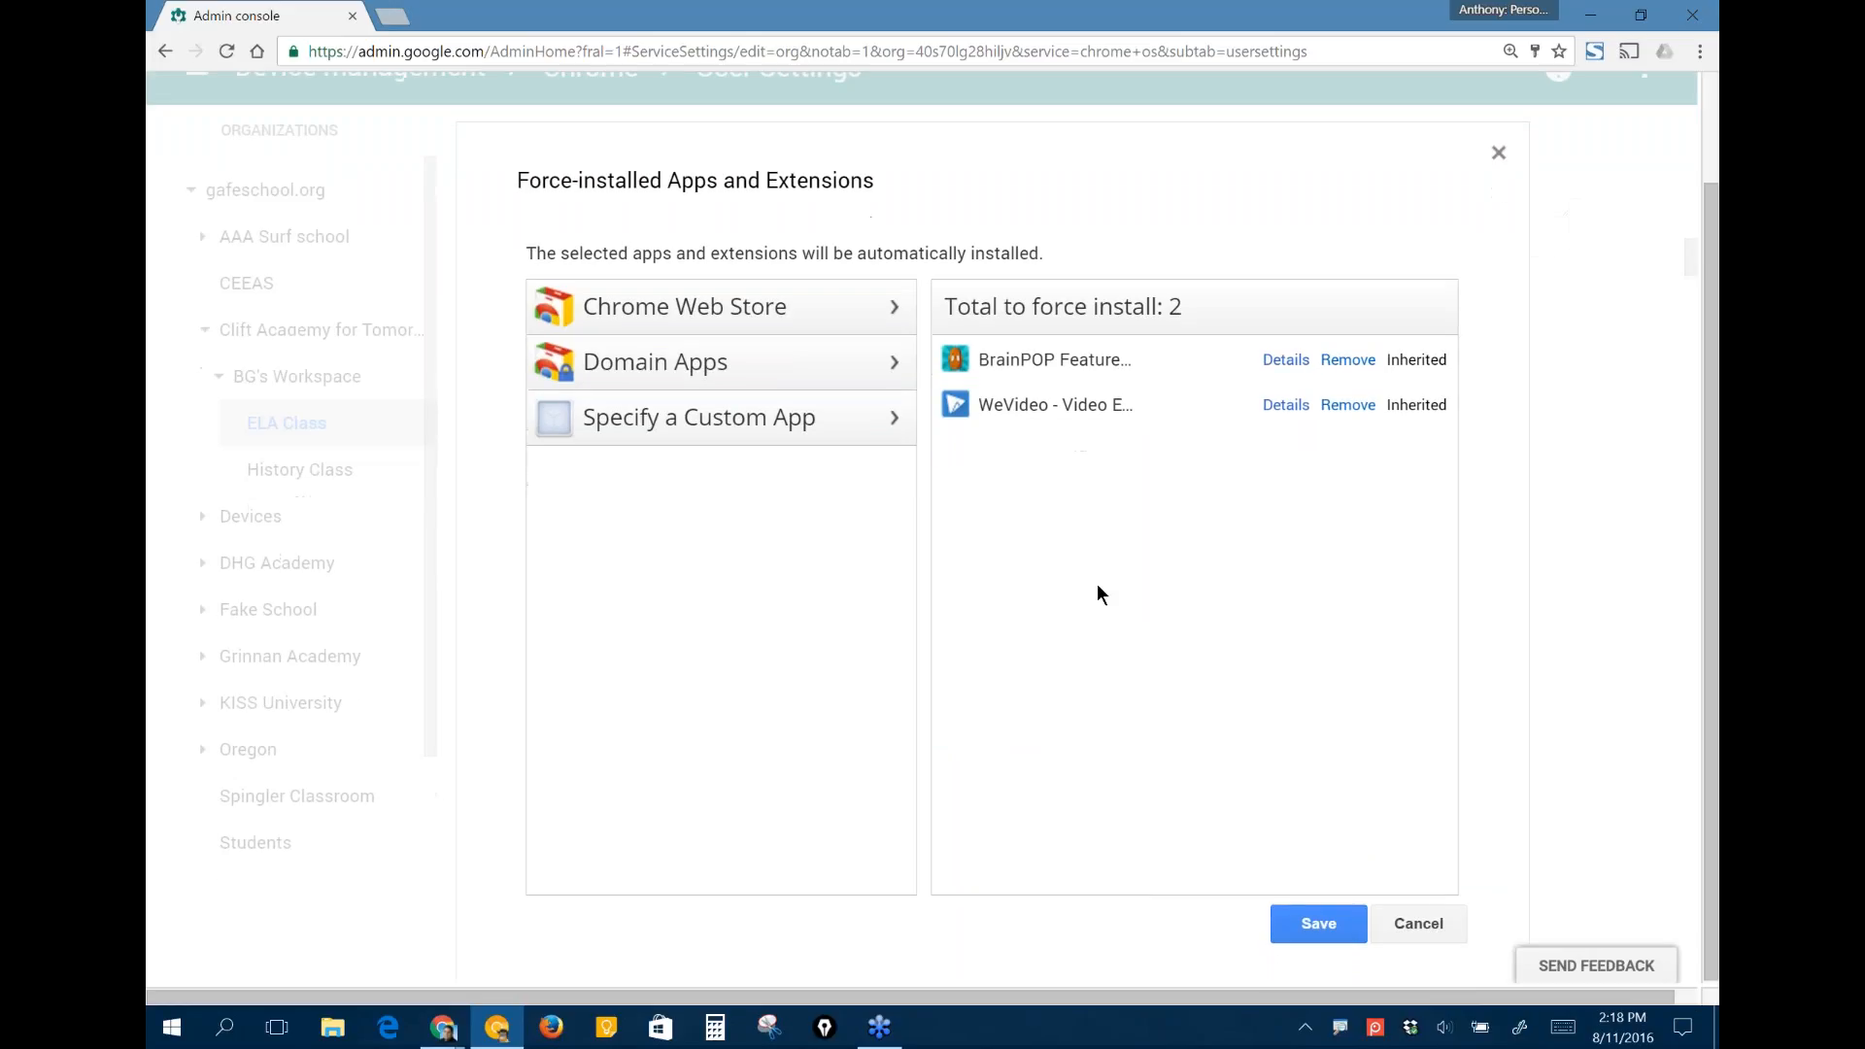
pyautogui.scroll(1, 1098, 584)
pyautogui.click(666, 445)
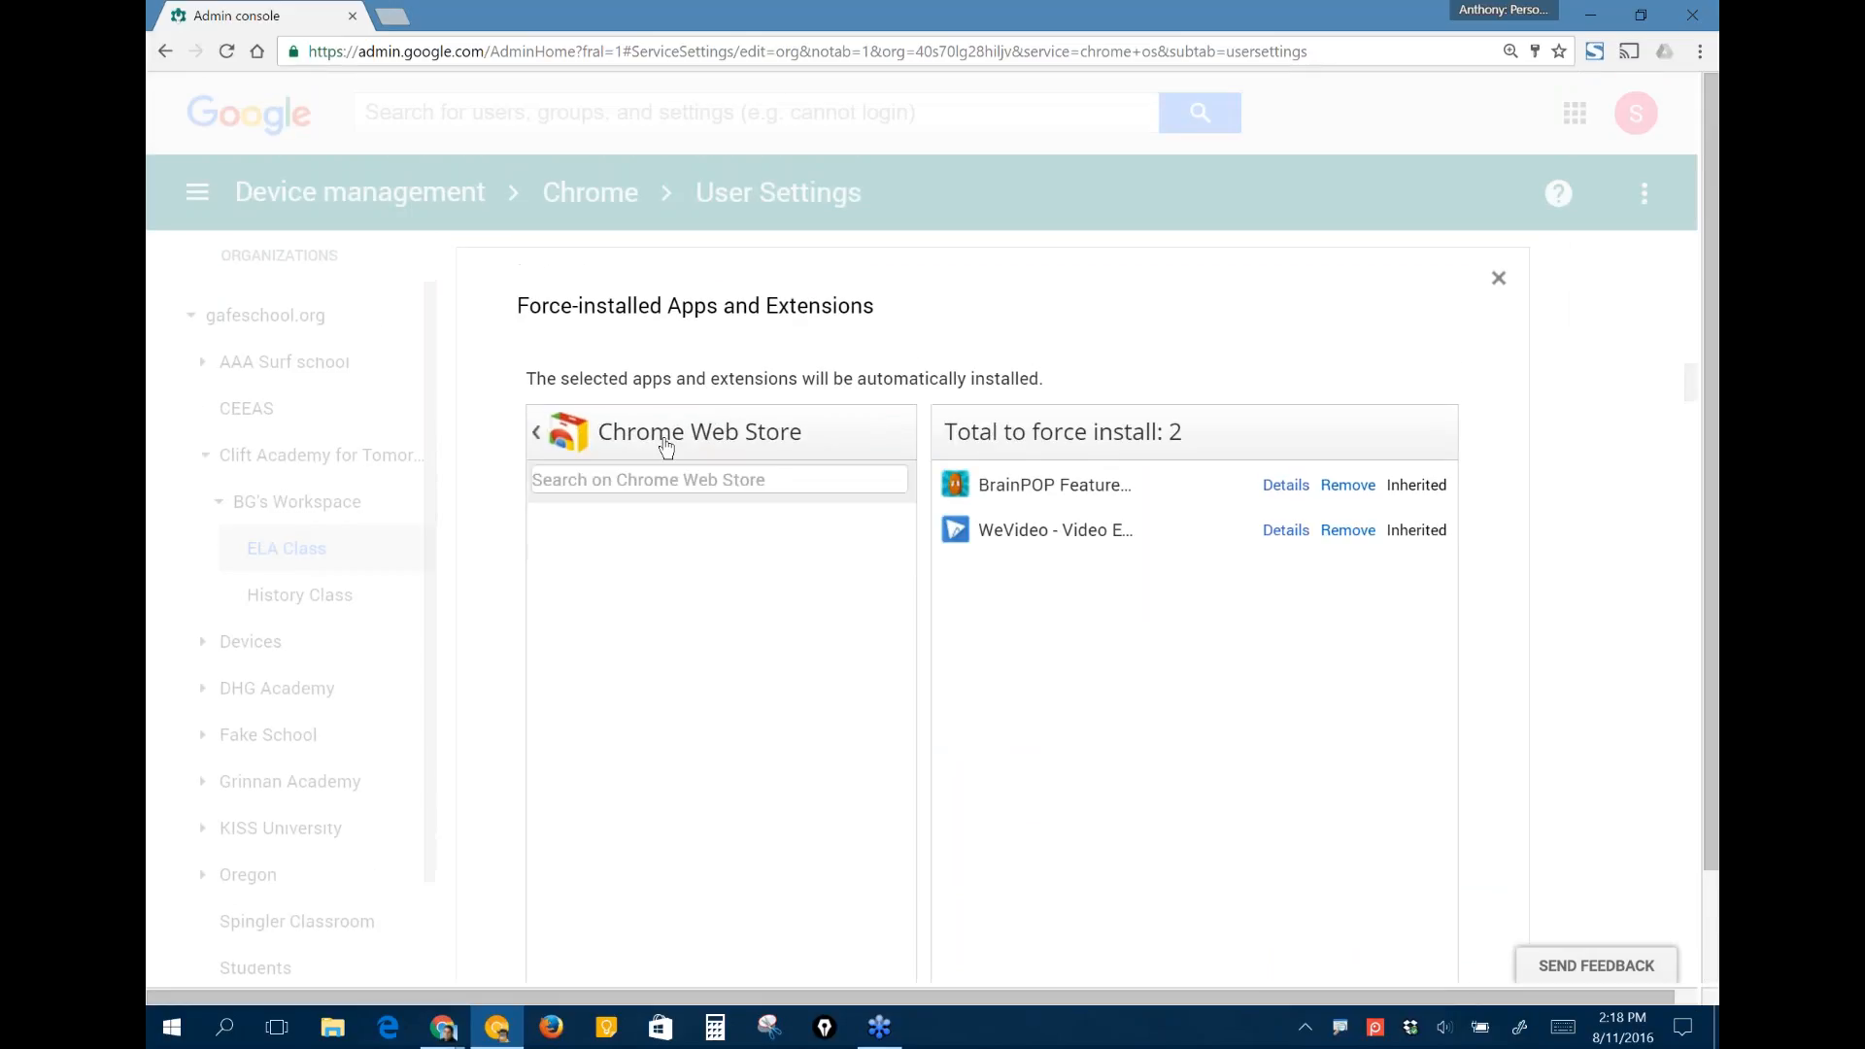
pyautogui.click(657, 485)
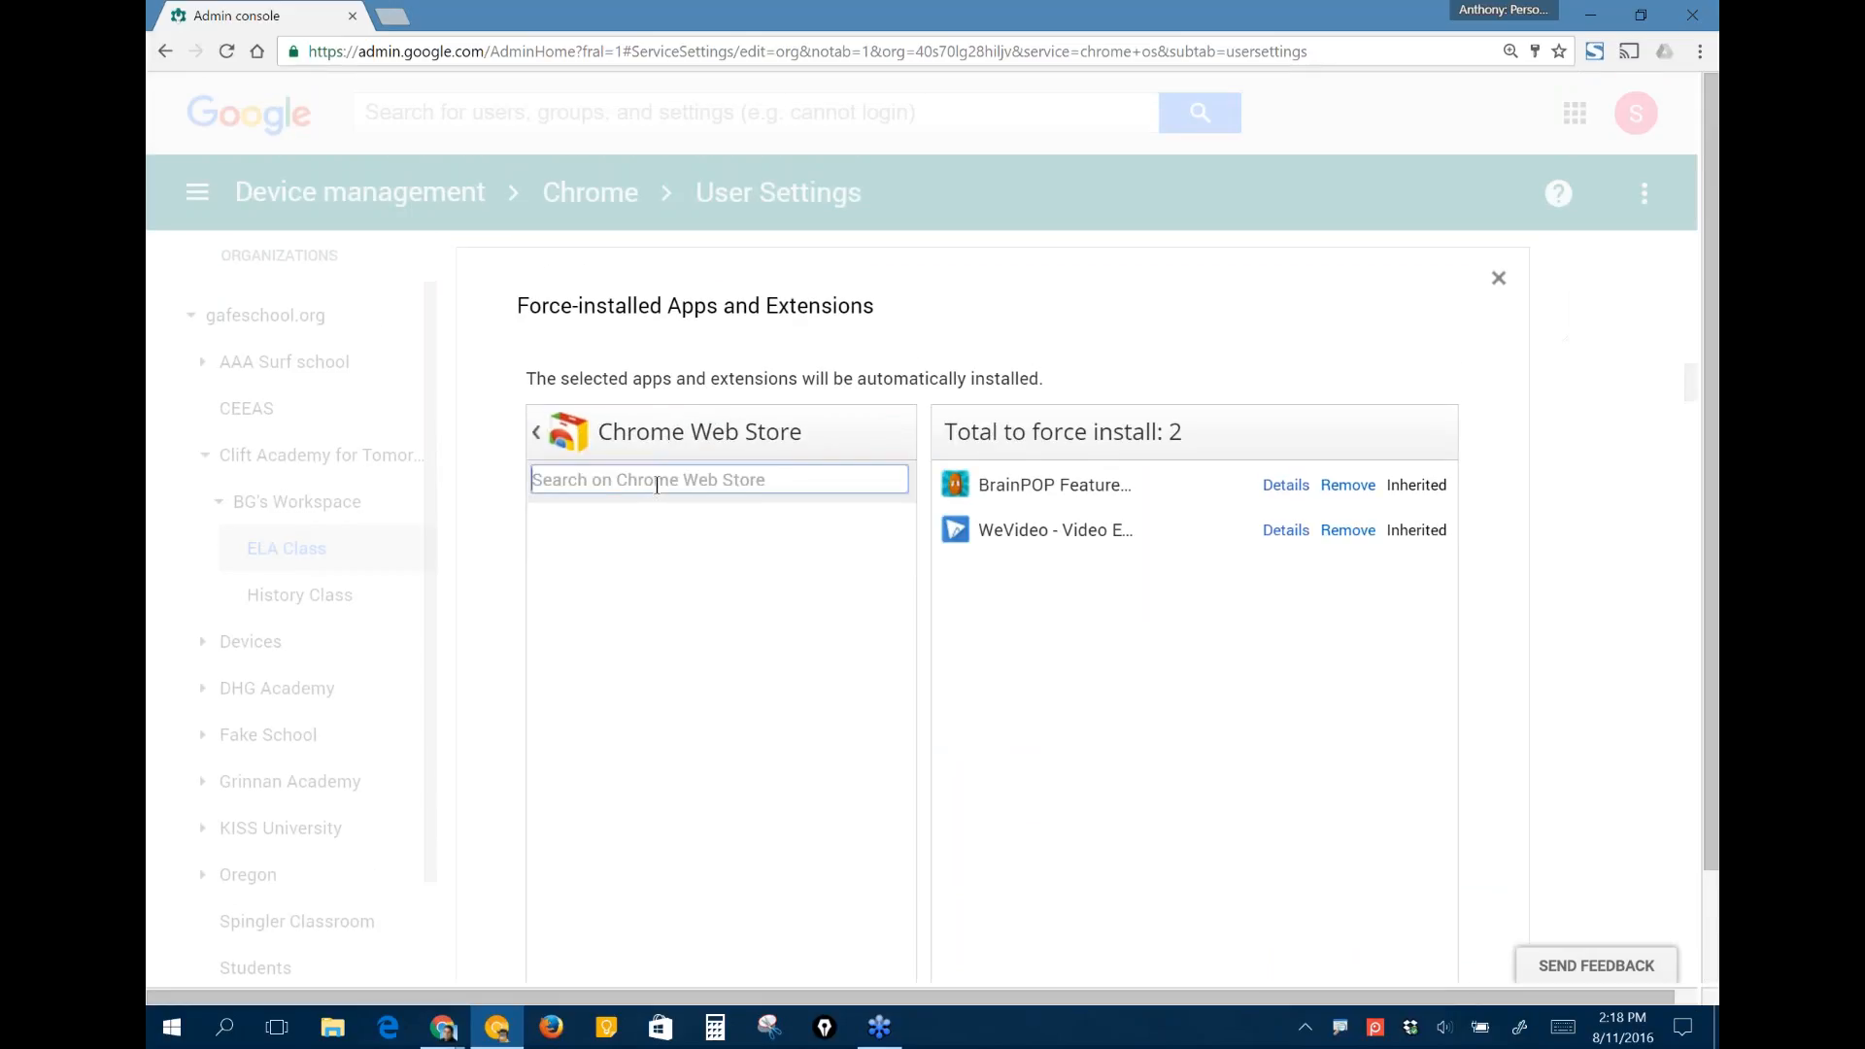
pyautogui.write('s')
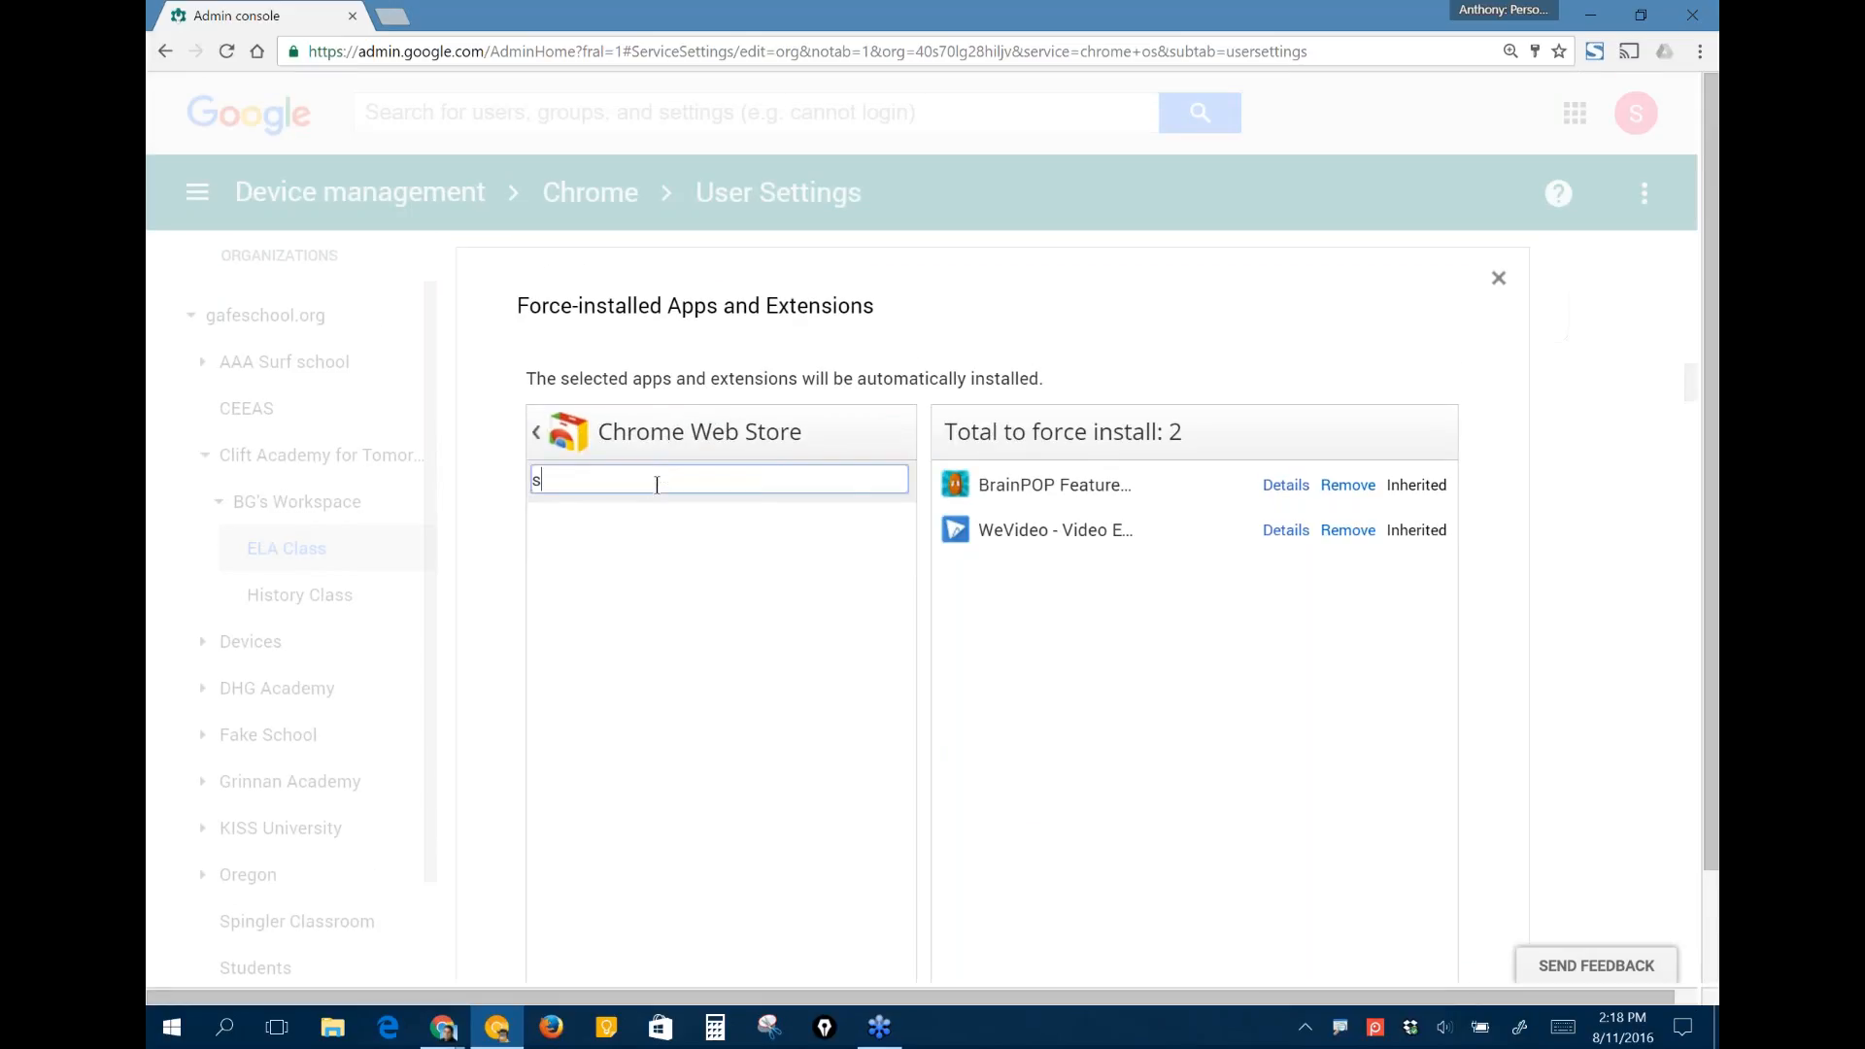
pyautogui.write('creenshoot')
pyautogui.press('BackSpace')
pyautogui.press('BackSpace')
pyautogui.write('t')
pyautogui.press('Return')
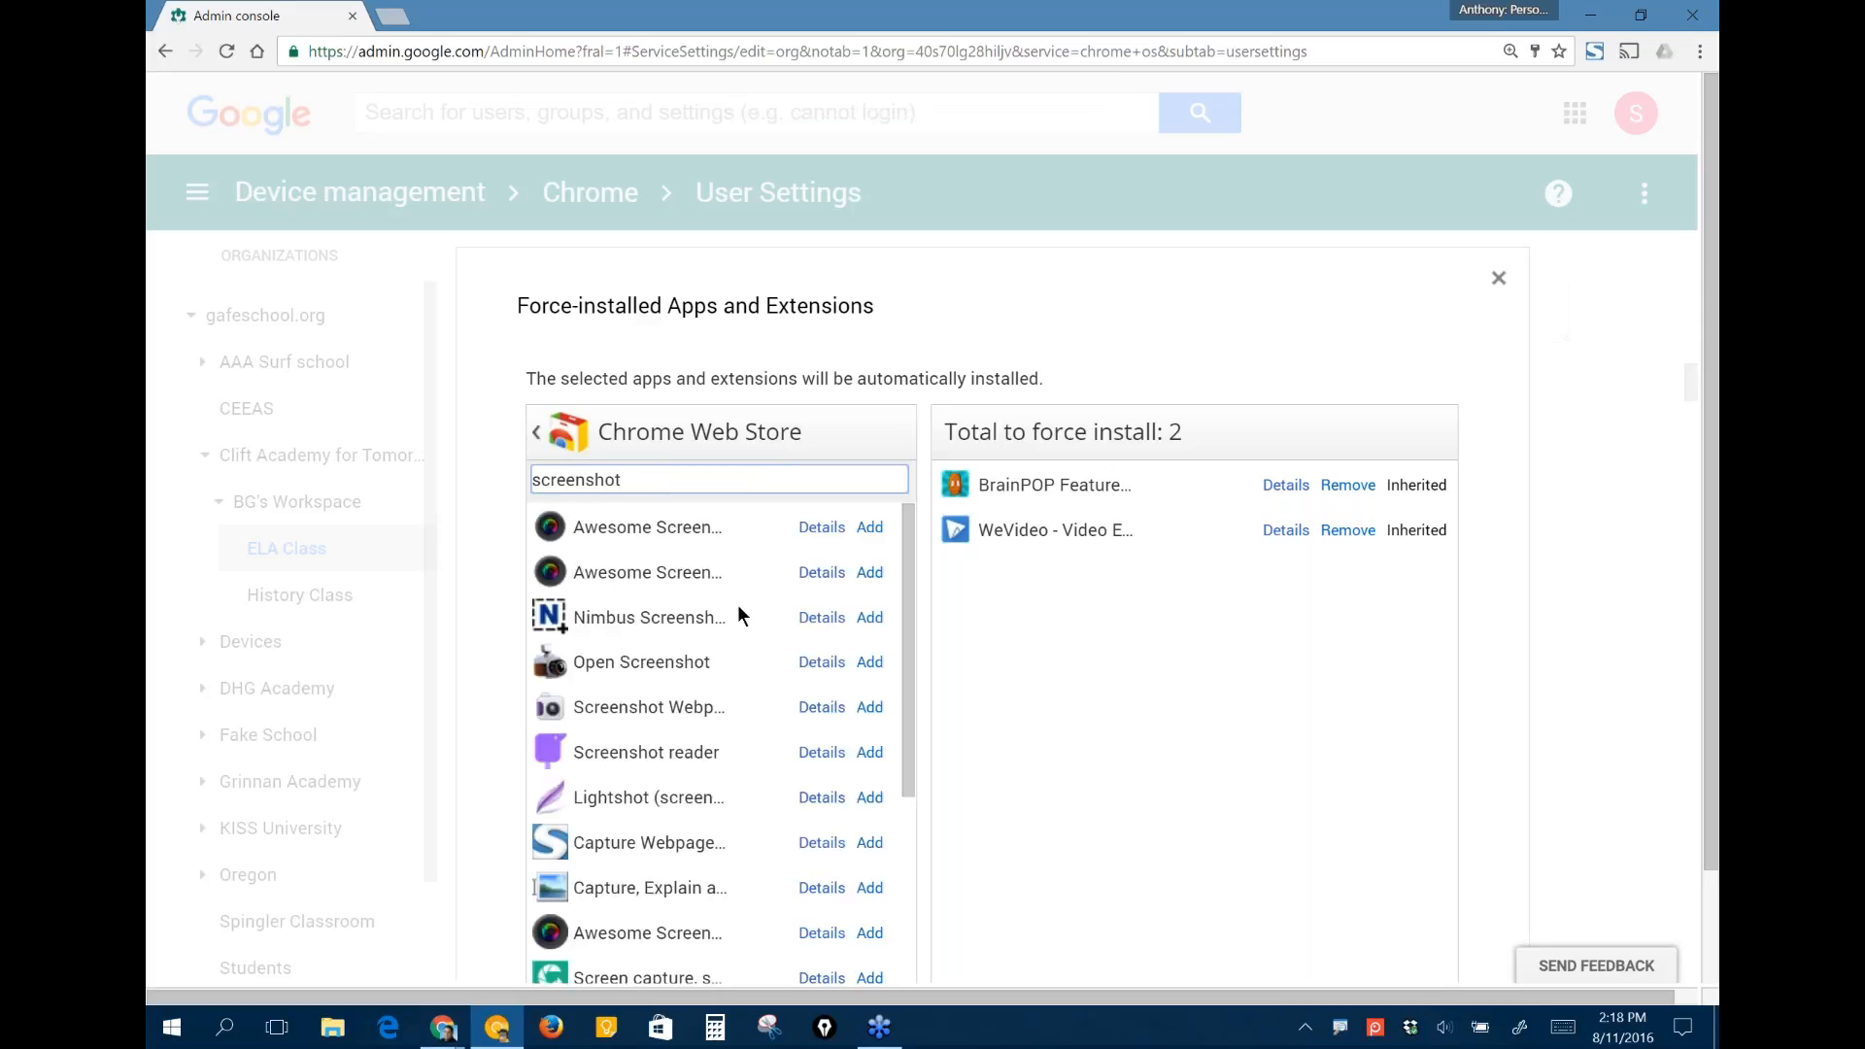
# - Review the first Awesome Screenshot result's store details, including reviews, support and related extensions, and return to the Admin console
pyautogui.click(822, 530)
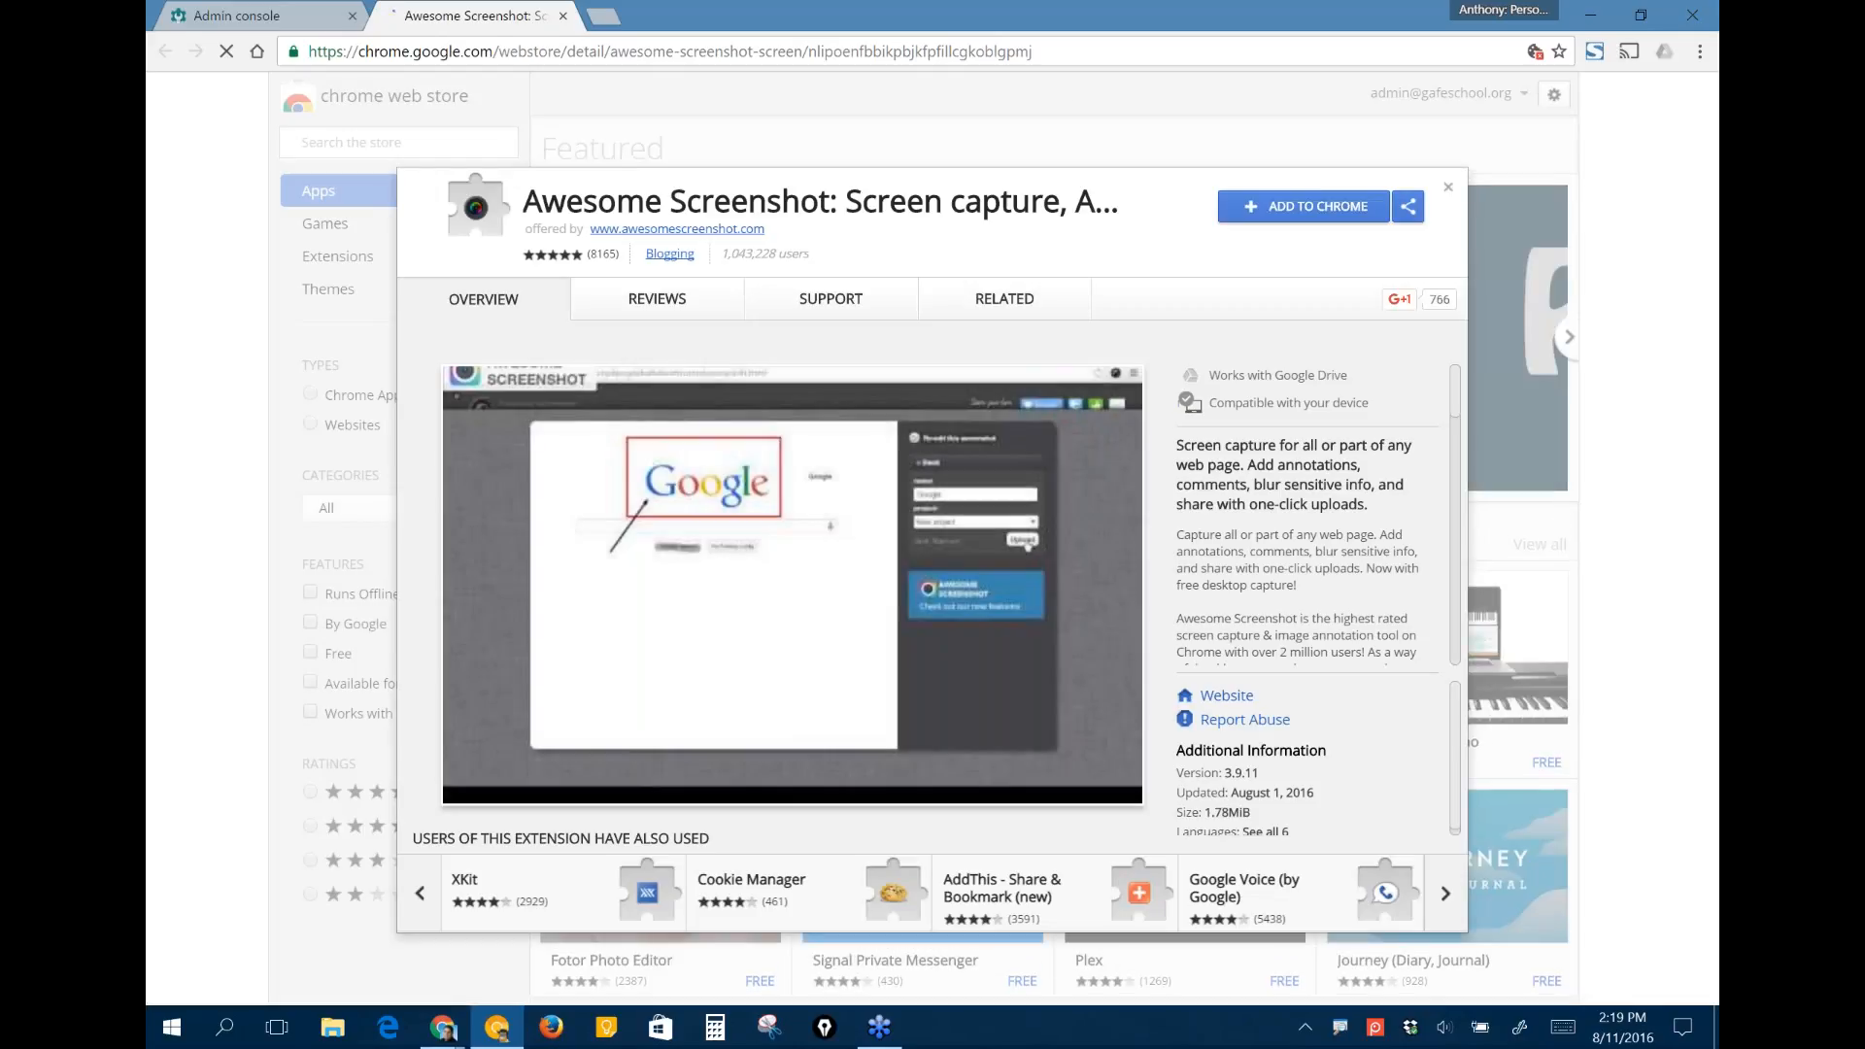
pyautogui.click(684, 297)
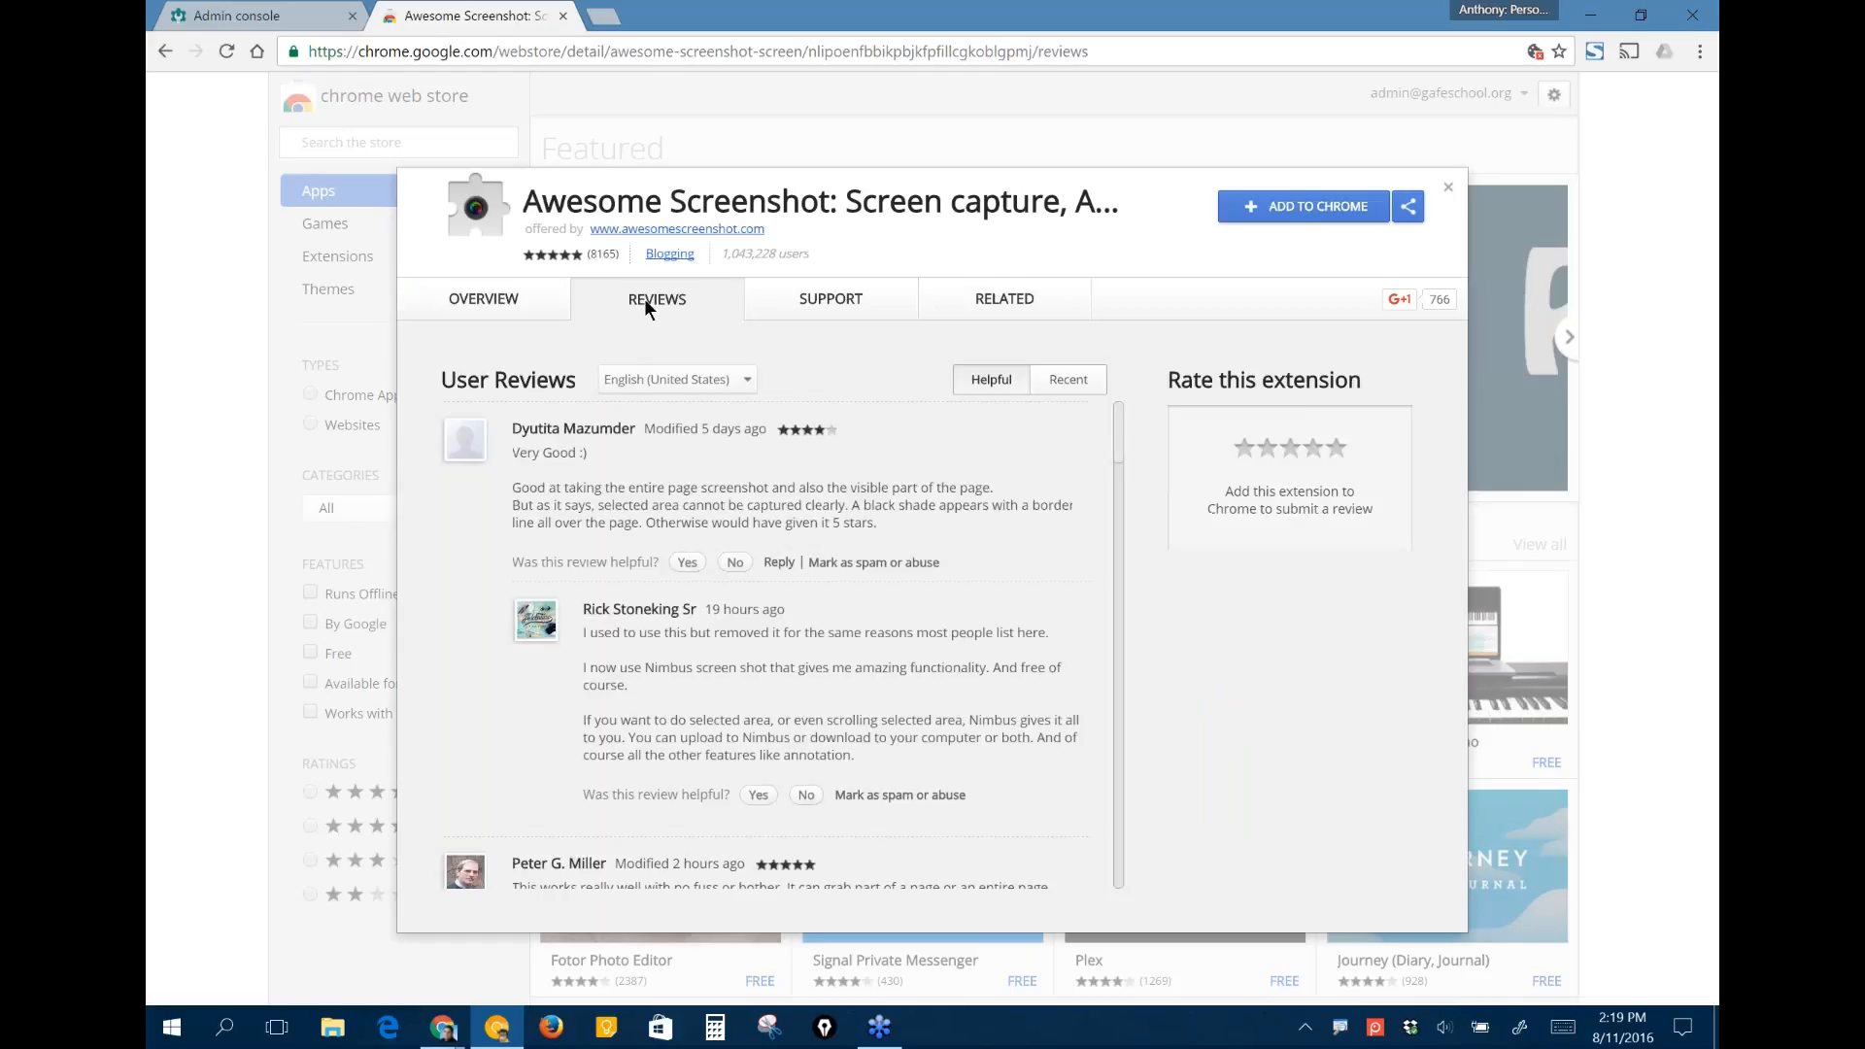
pyautogui.click(836, 301)
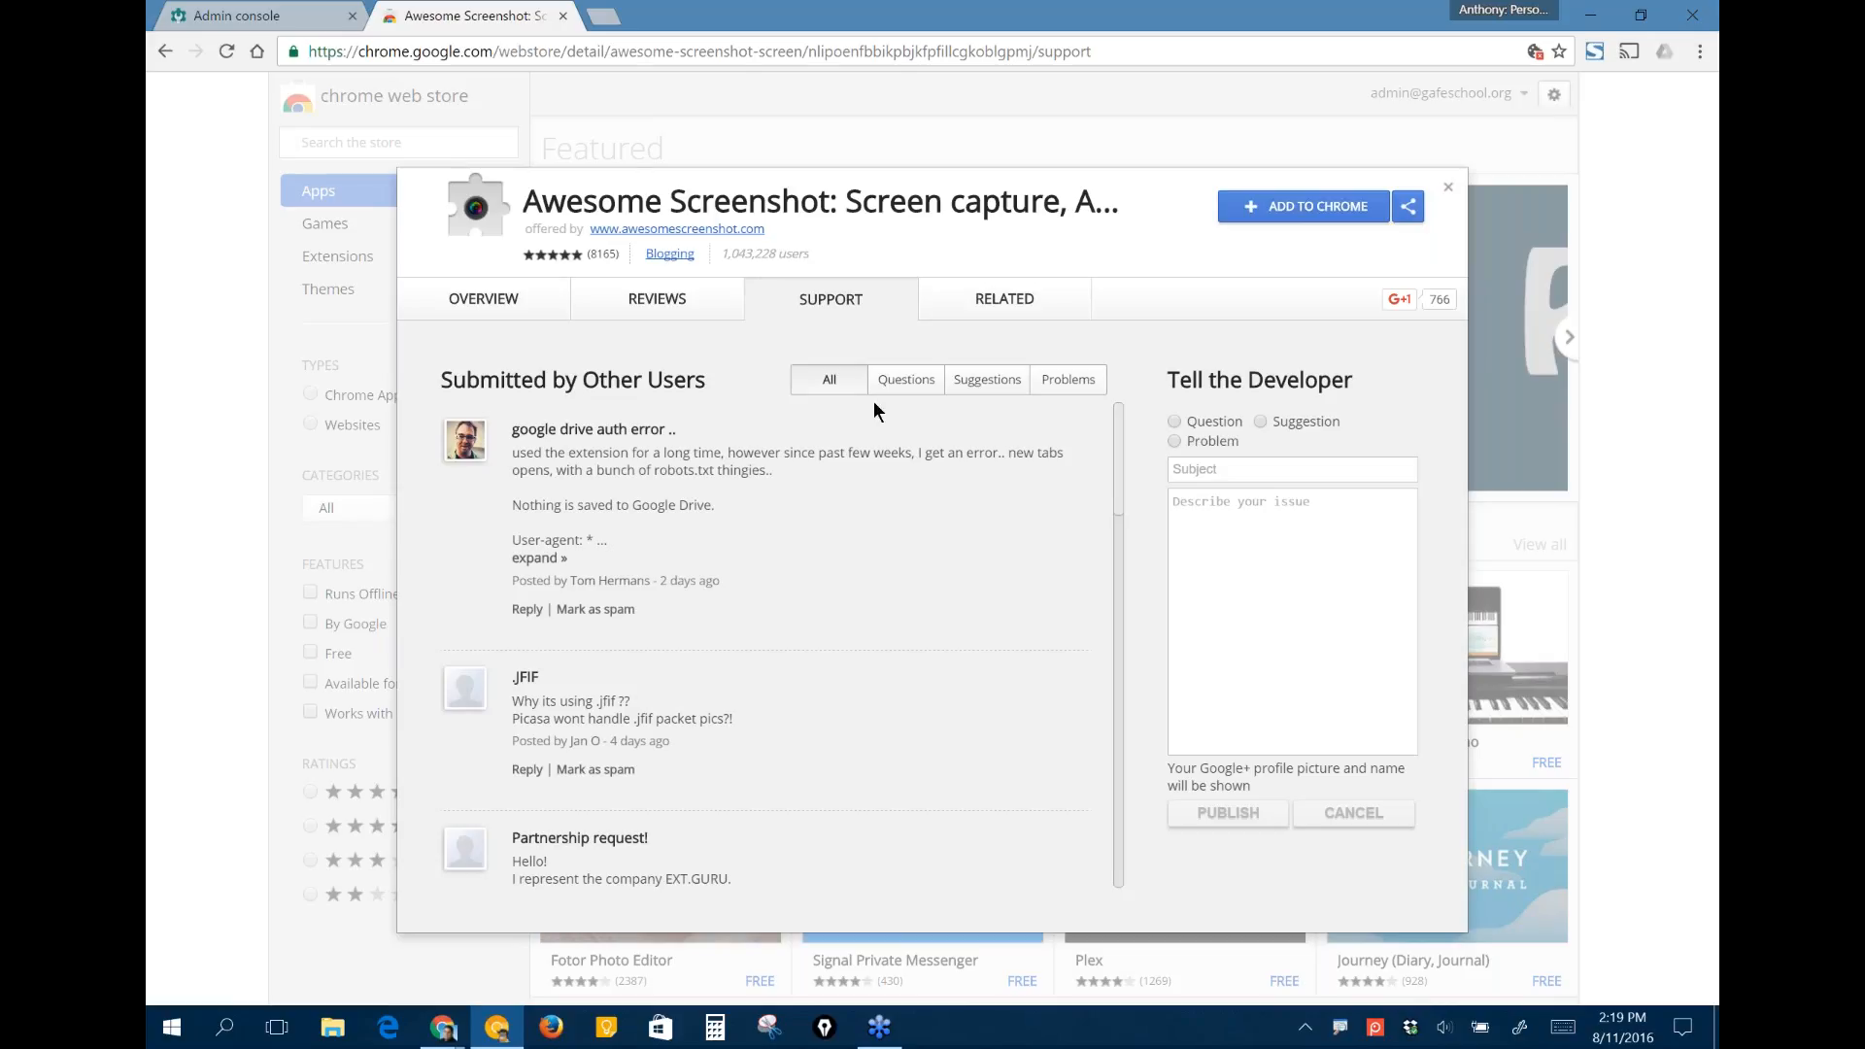
pyautogui.click(973, 295)
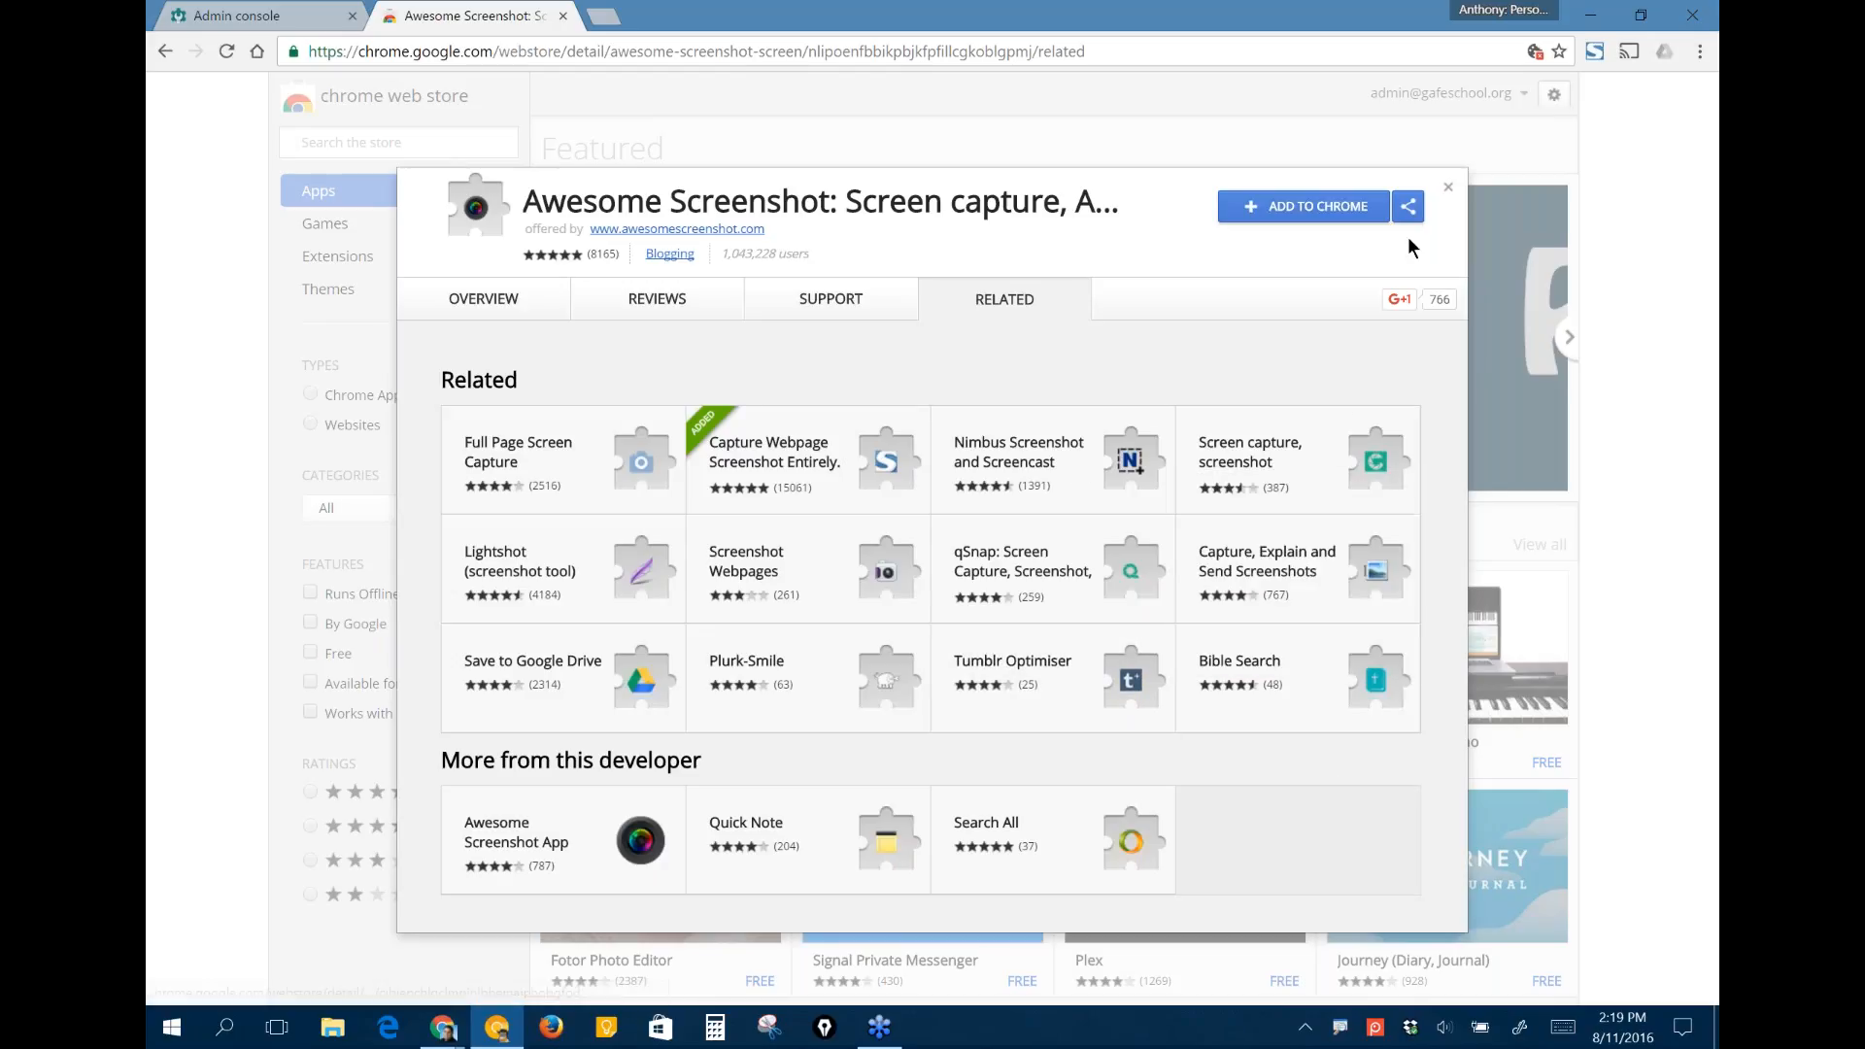
pyautogui.click(1446, 191)
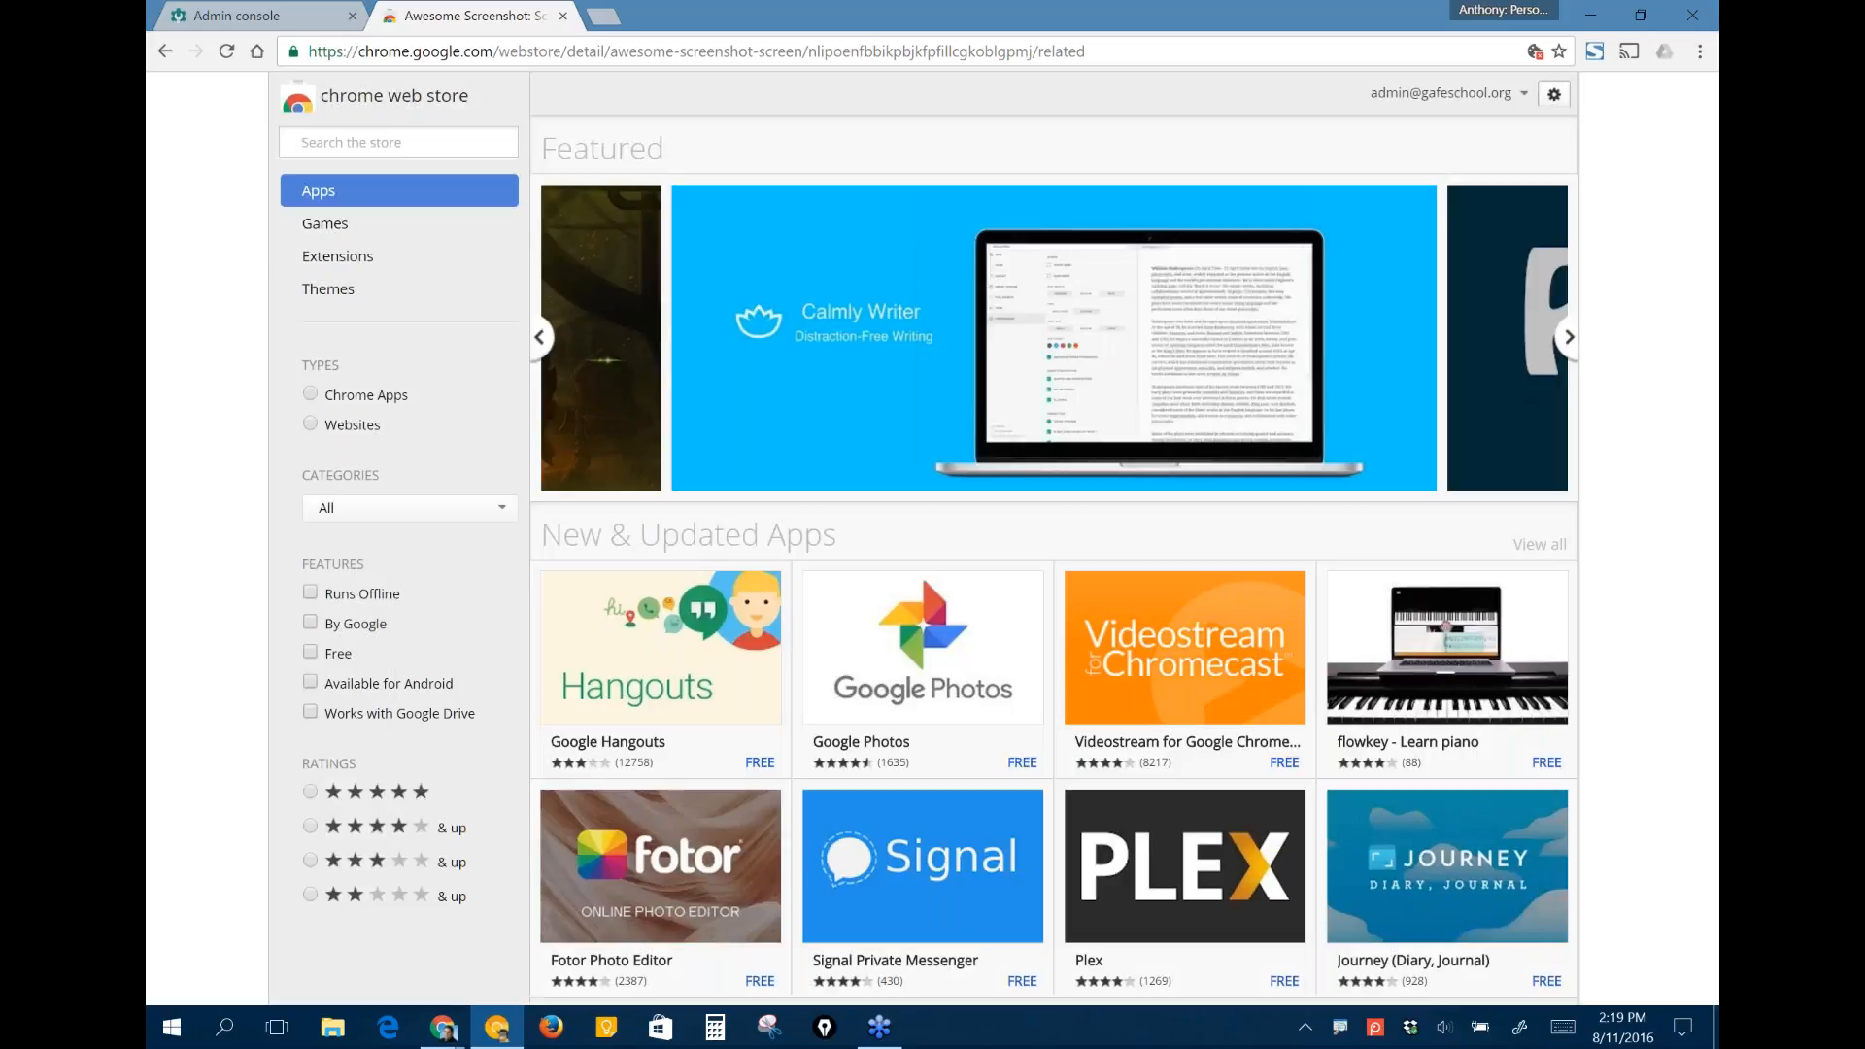
pyautogui.click(265, 11)
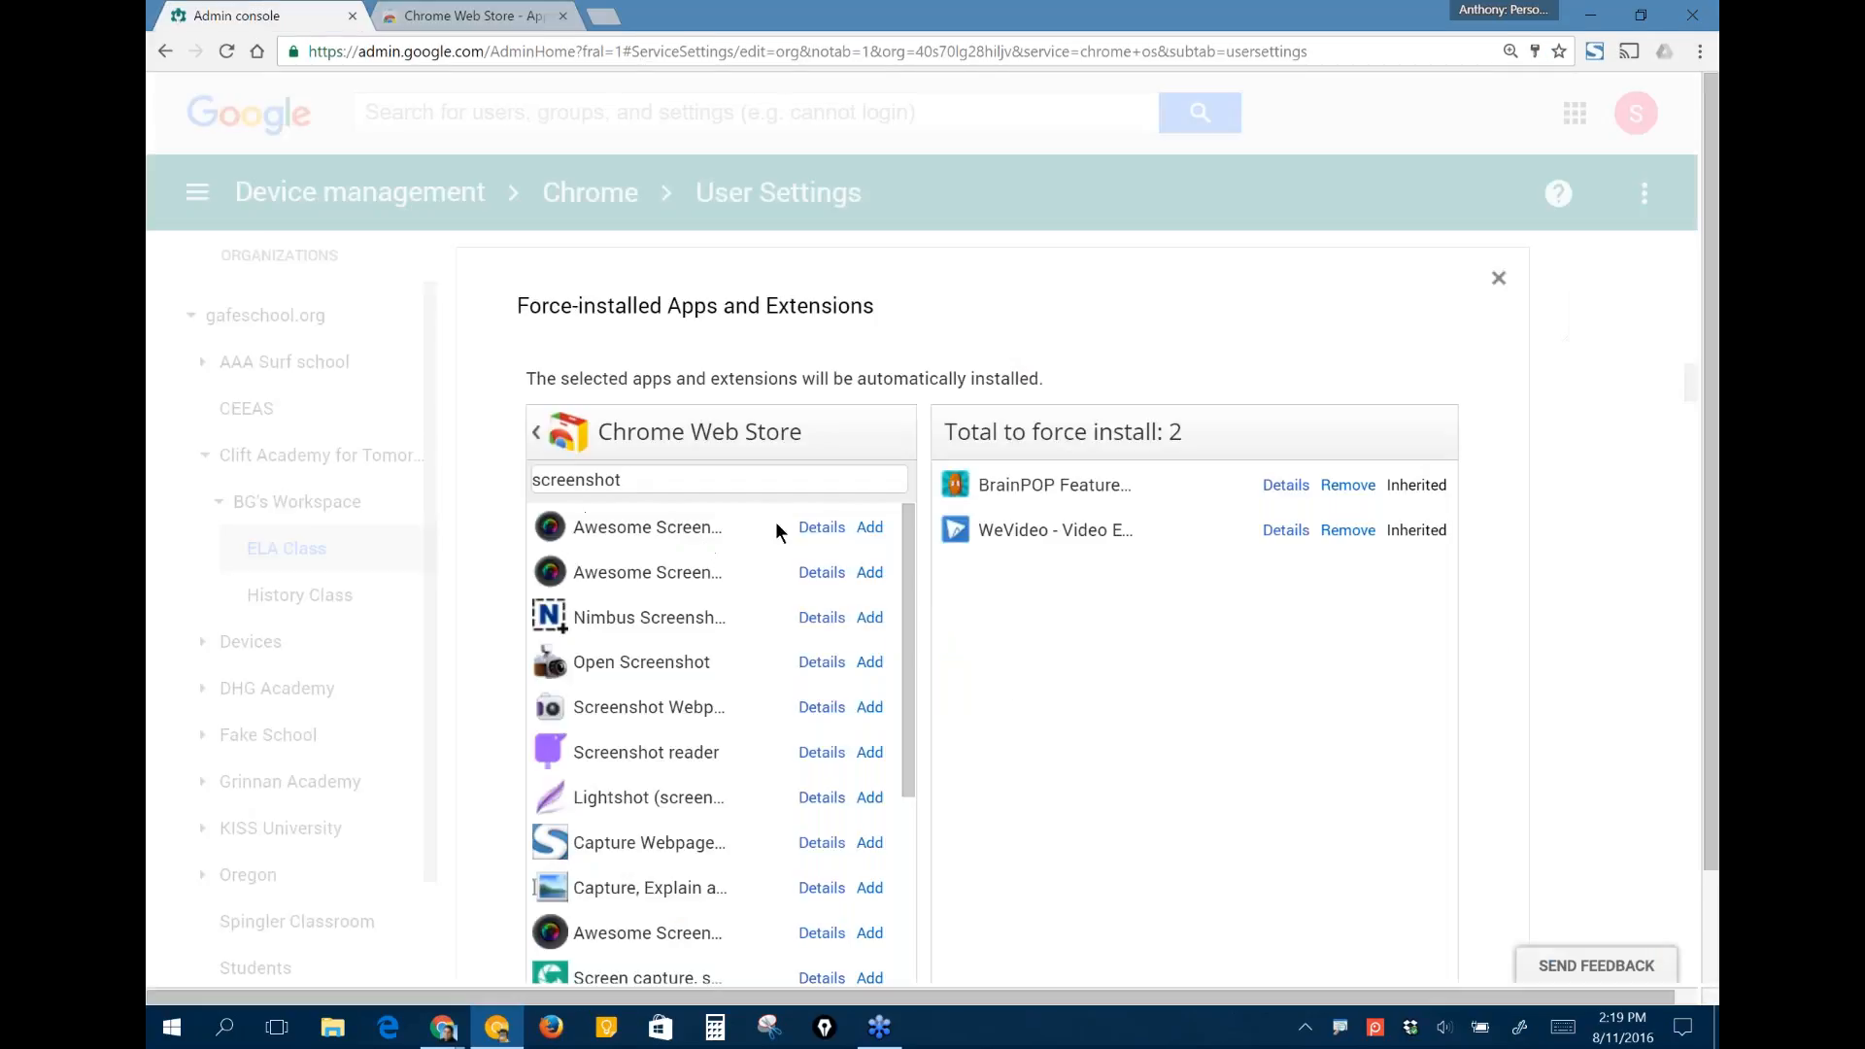
# - Add the first Awesome Screenshot result to ELA Class's force-installed apps and extensions and save the changed user settings
pyautogui.click(870, 527)
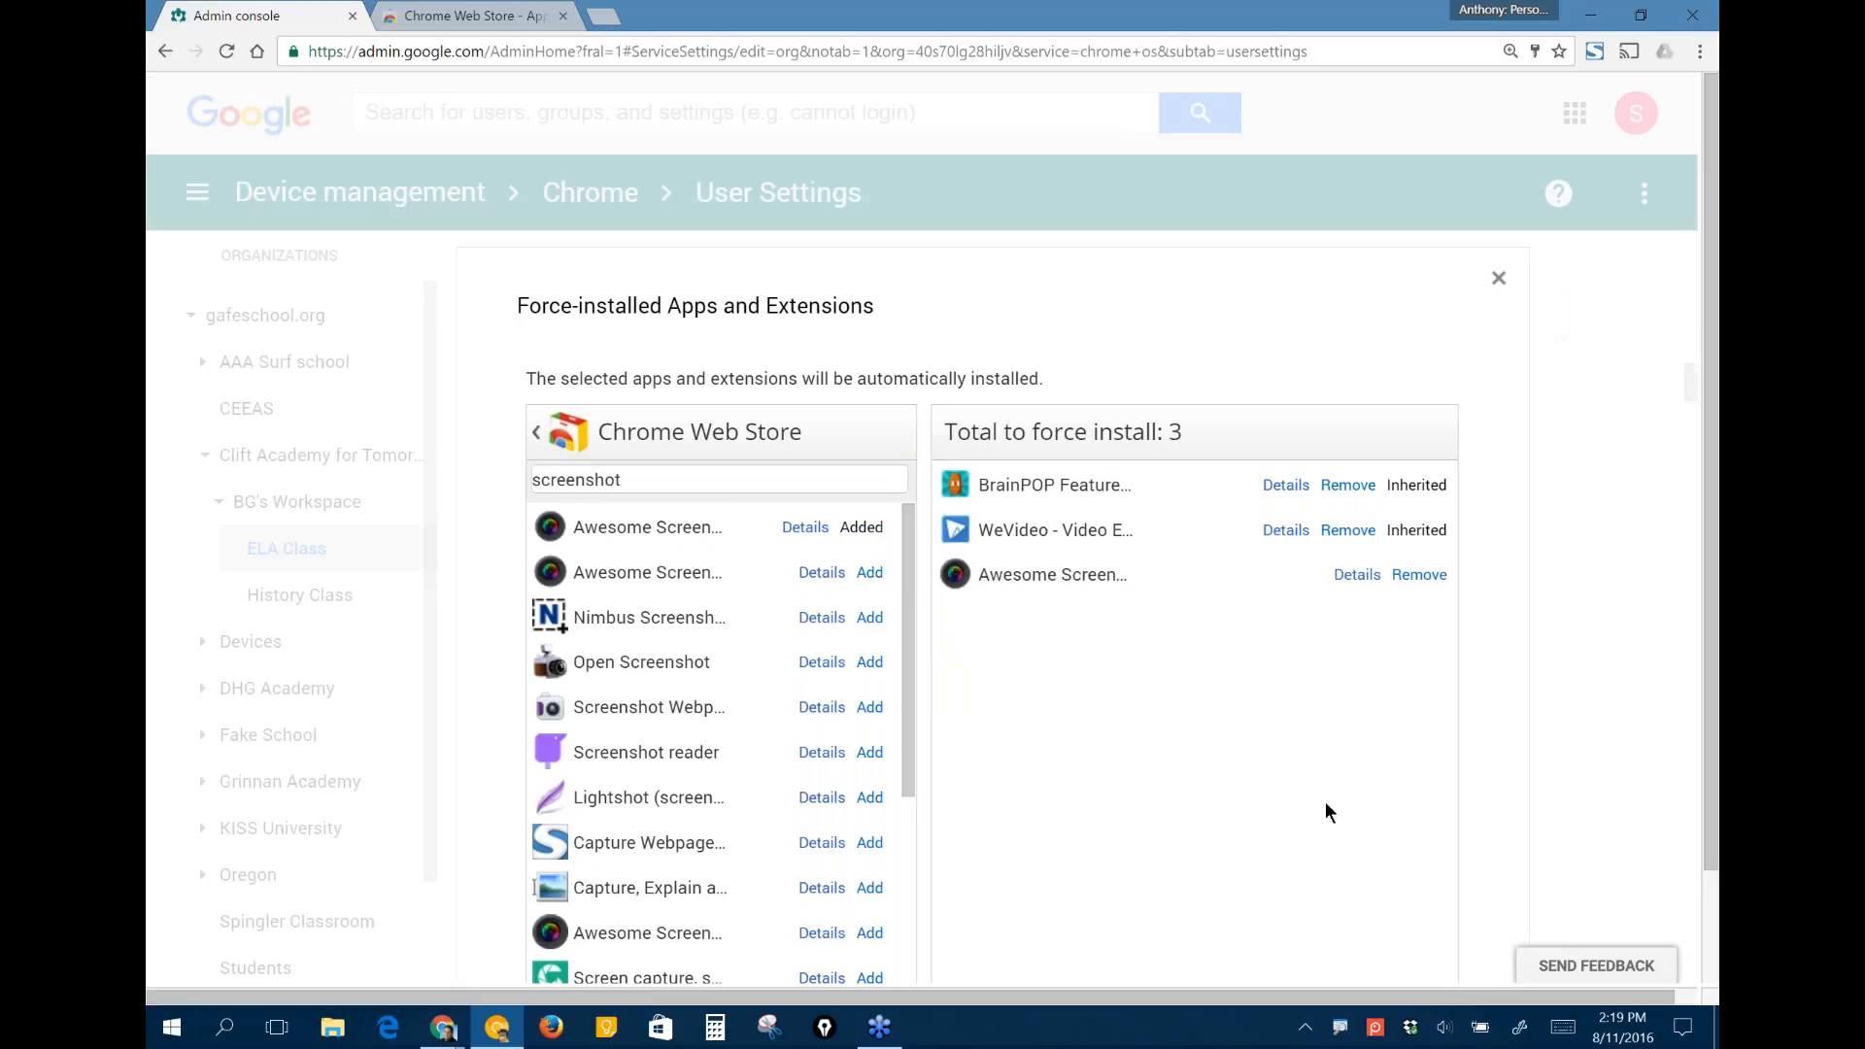
pyautogui.scroll(-1, 1325, 801)
pyautogui.scroll(-1, 1326, 804)
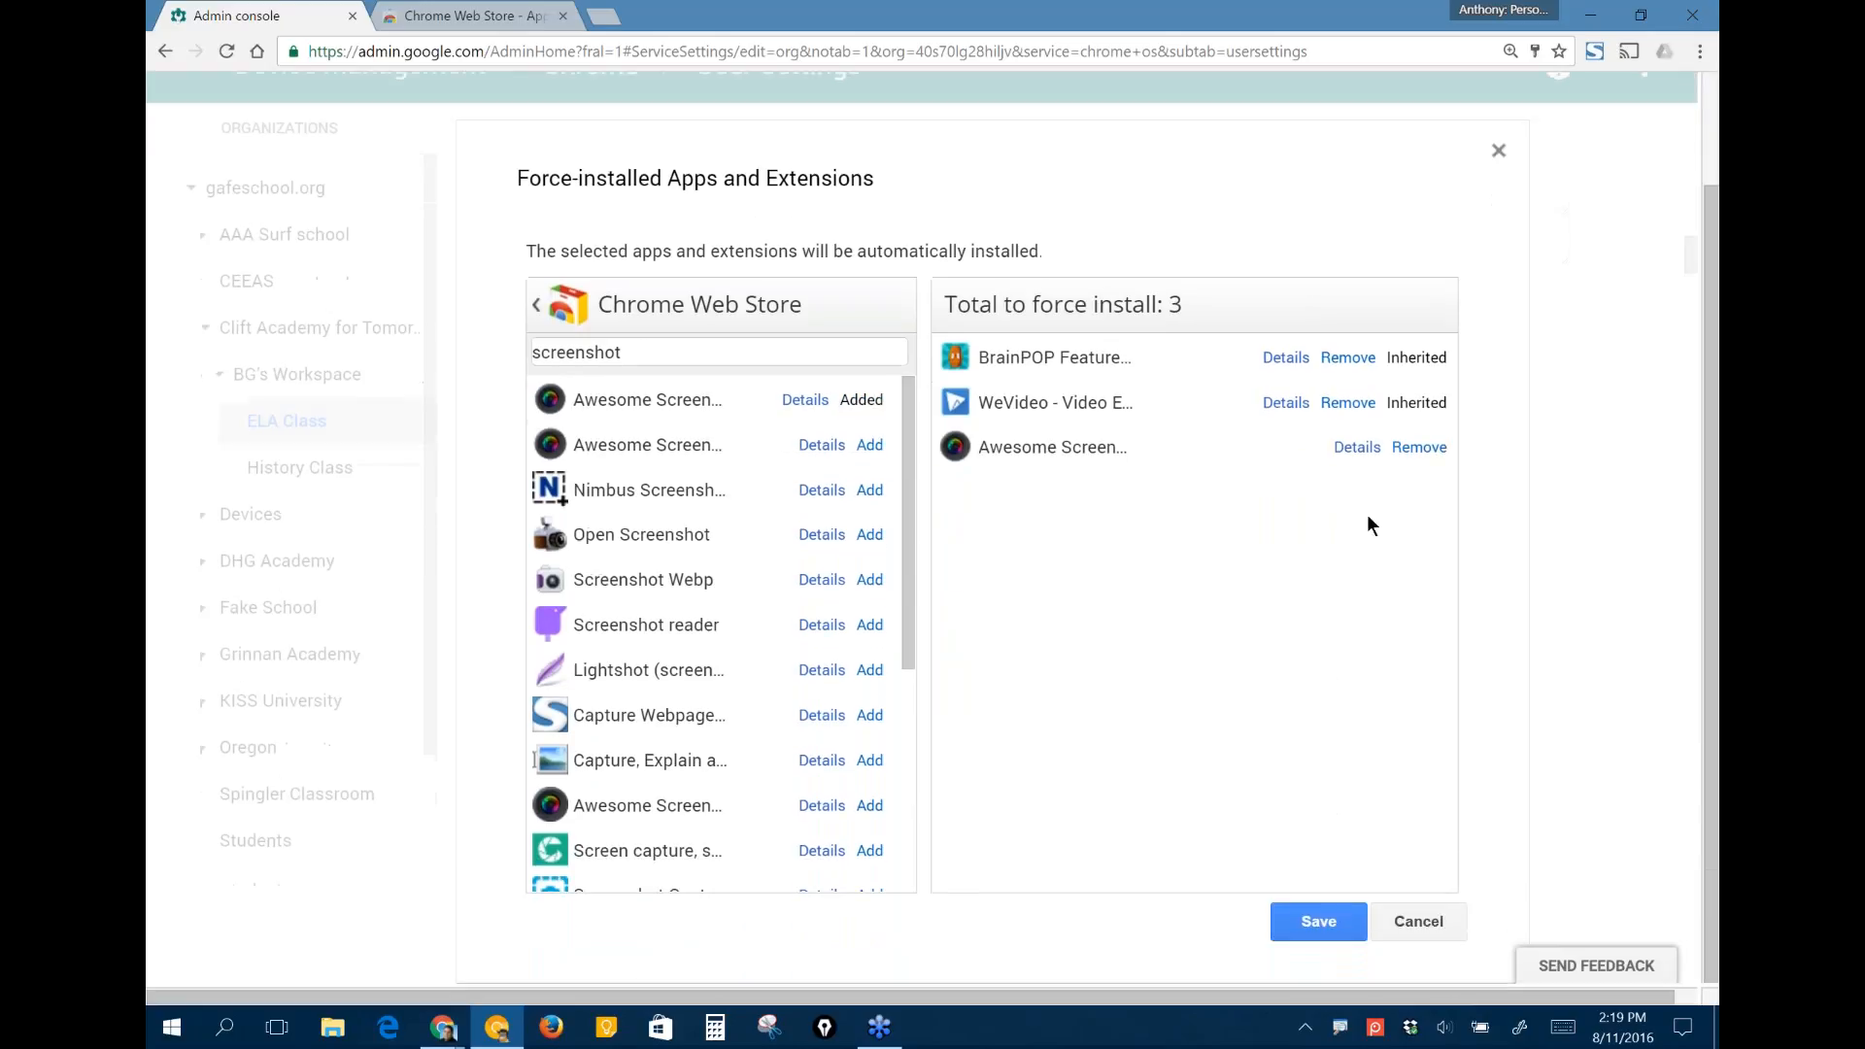
pyautogui.click(1308, 913)
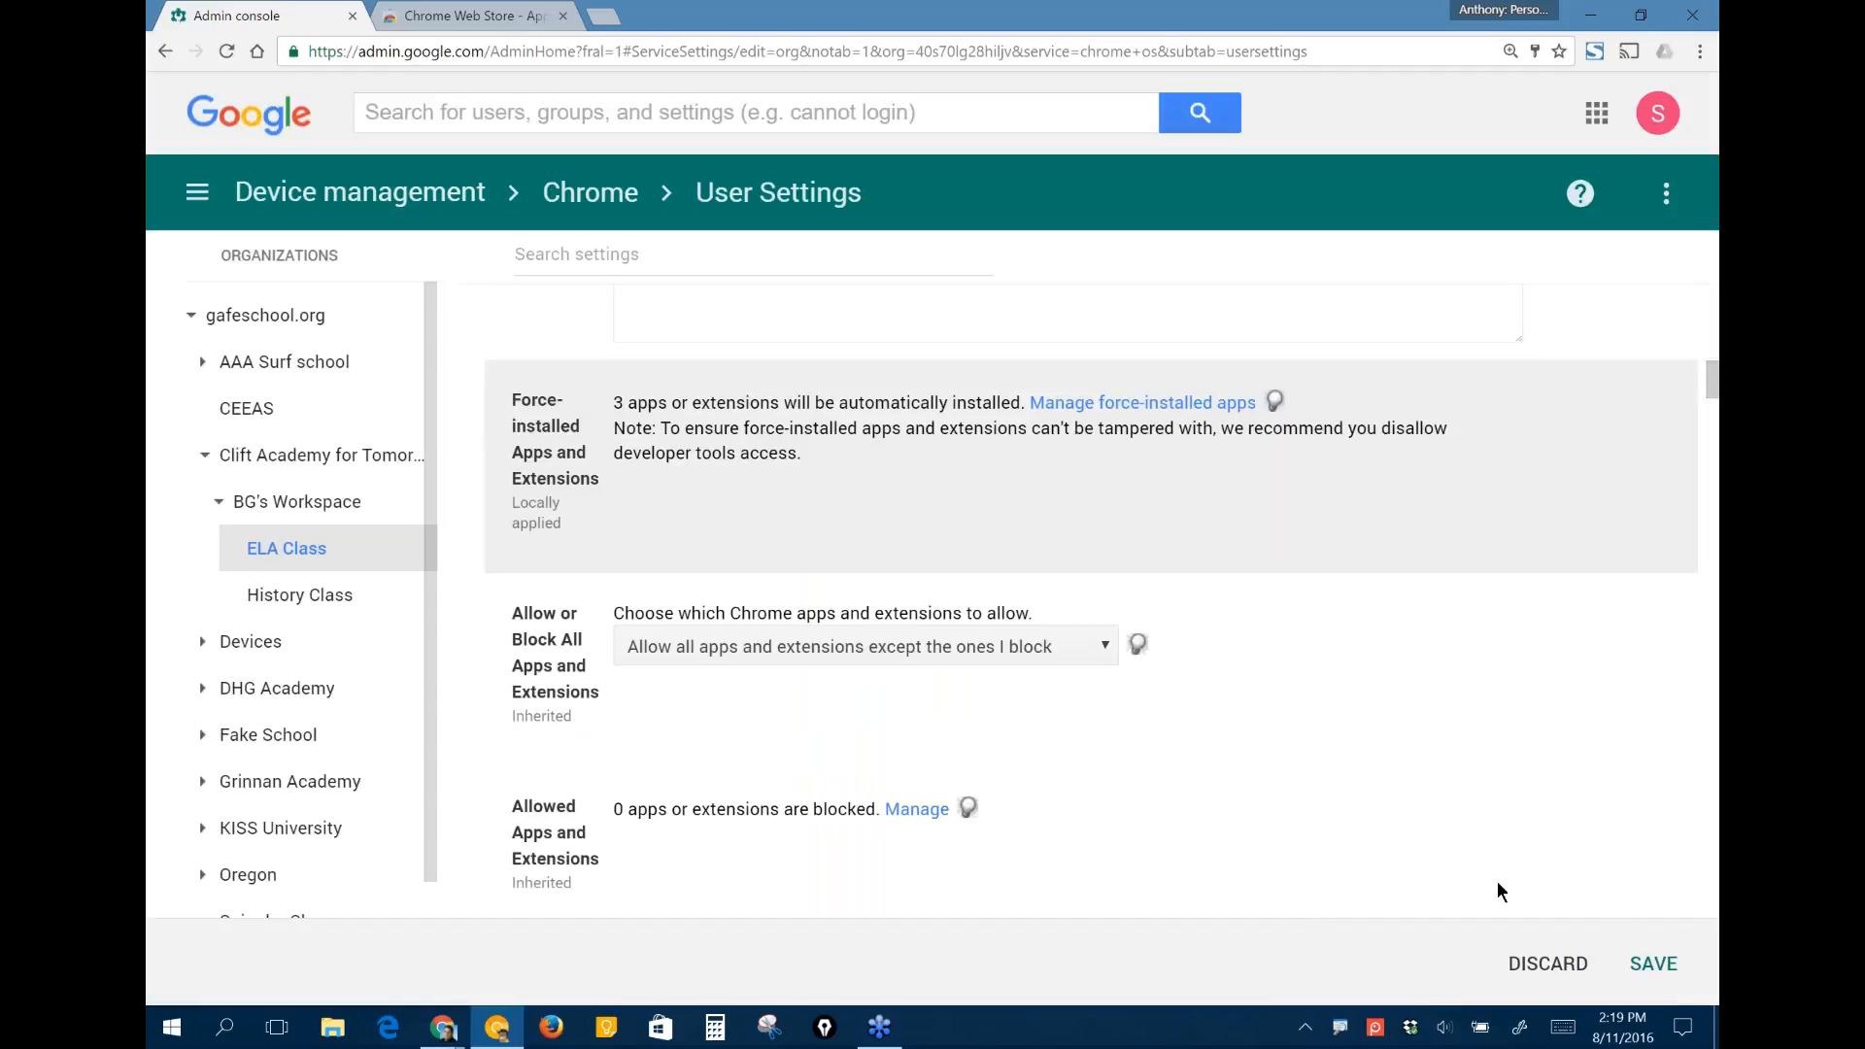
pyautogui.click(1653, 965)
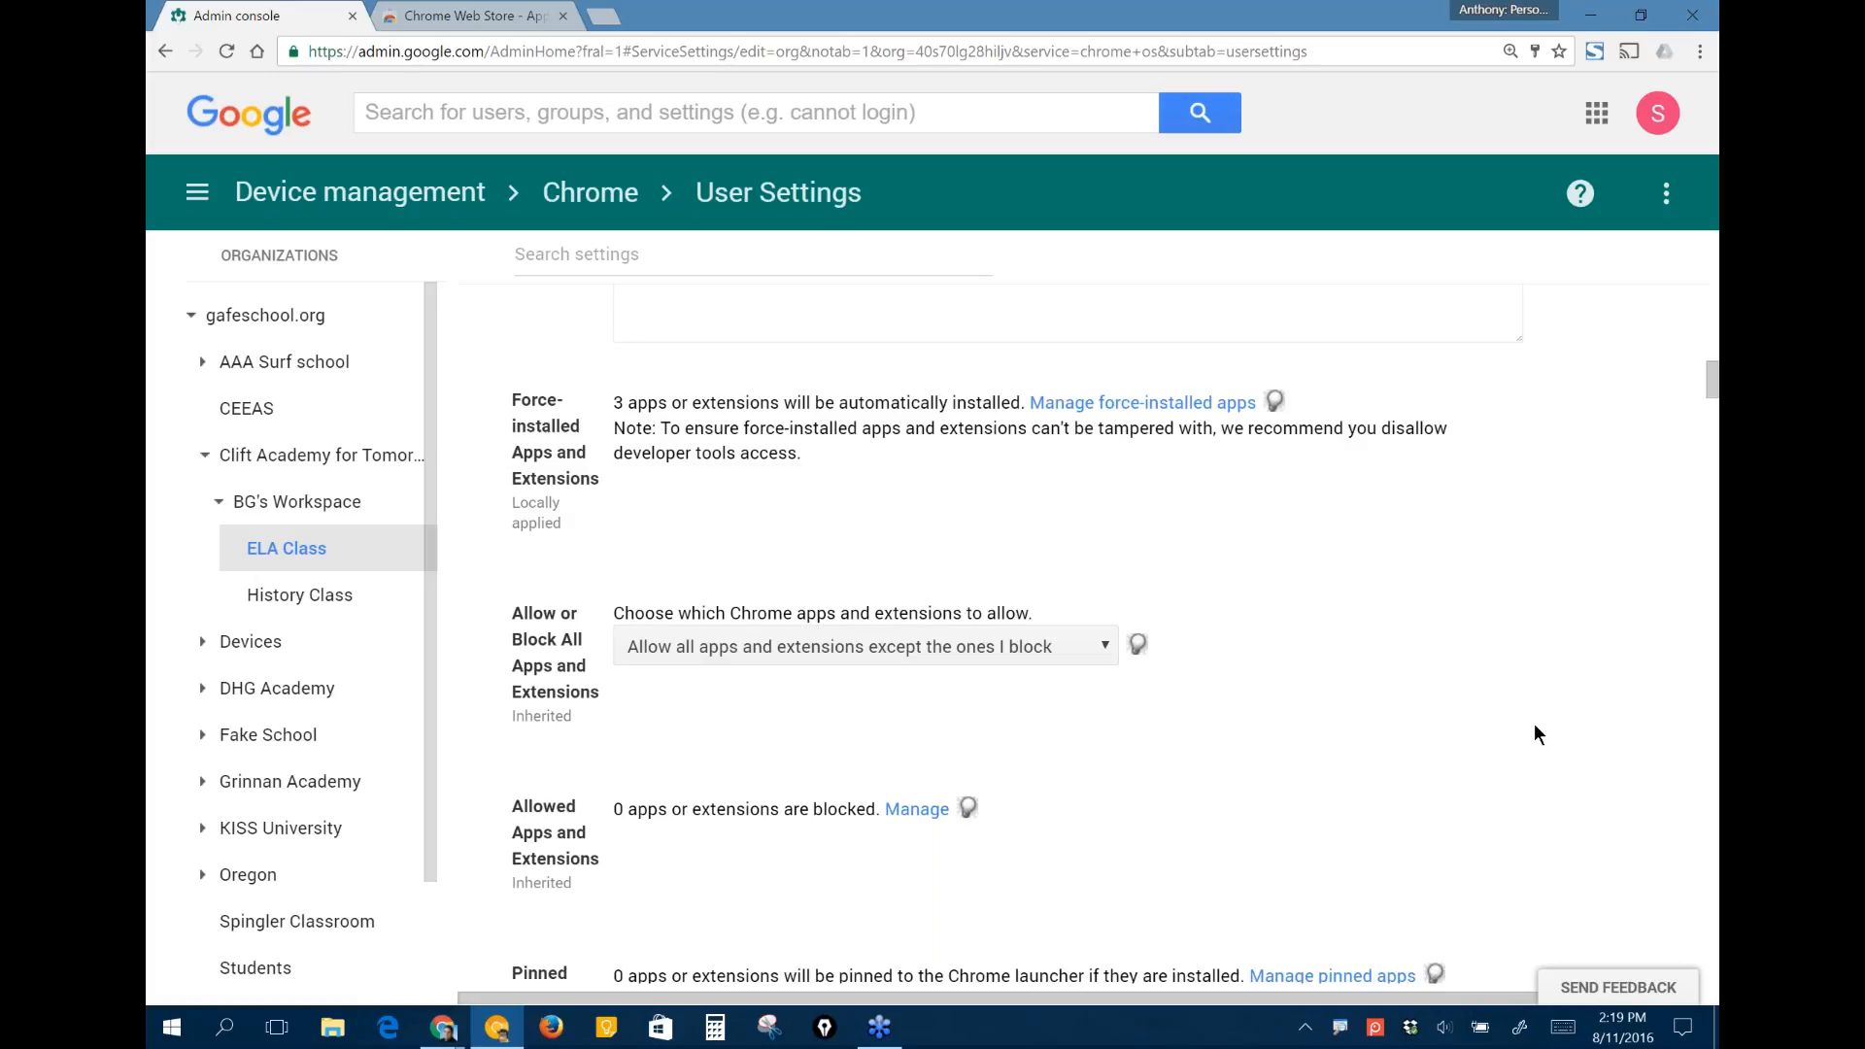
# - Choose "Allow all apps and extensions except the ones I block" for ELA Class's Allow or Block All Apps and Extensions setting
pyautogui.scroll(-1, 1399, 680)
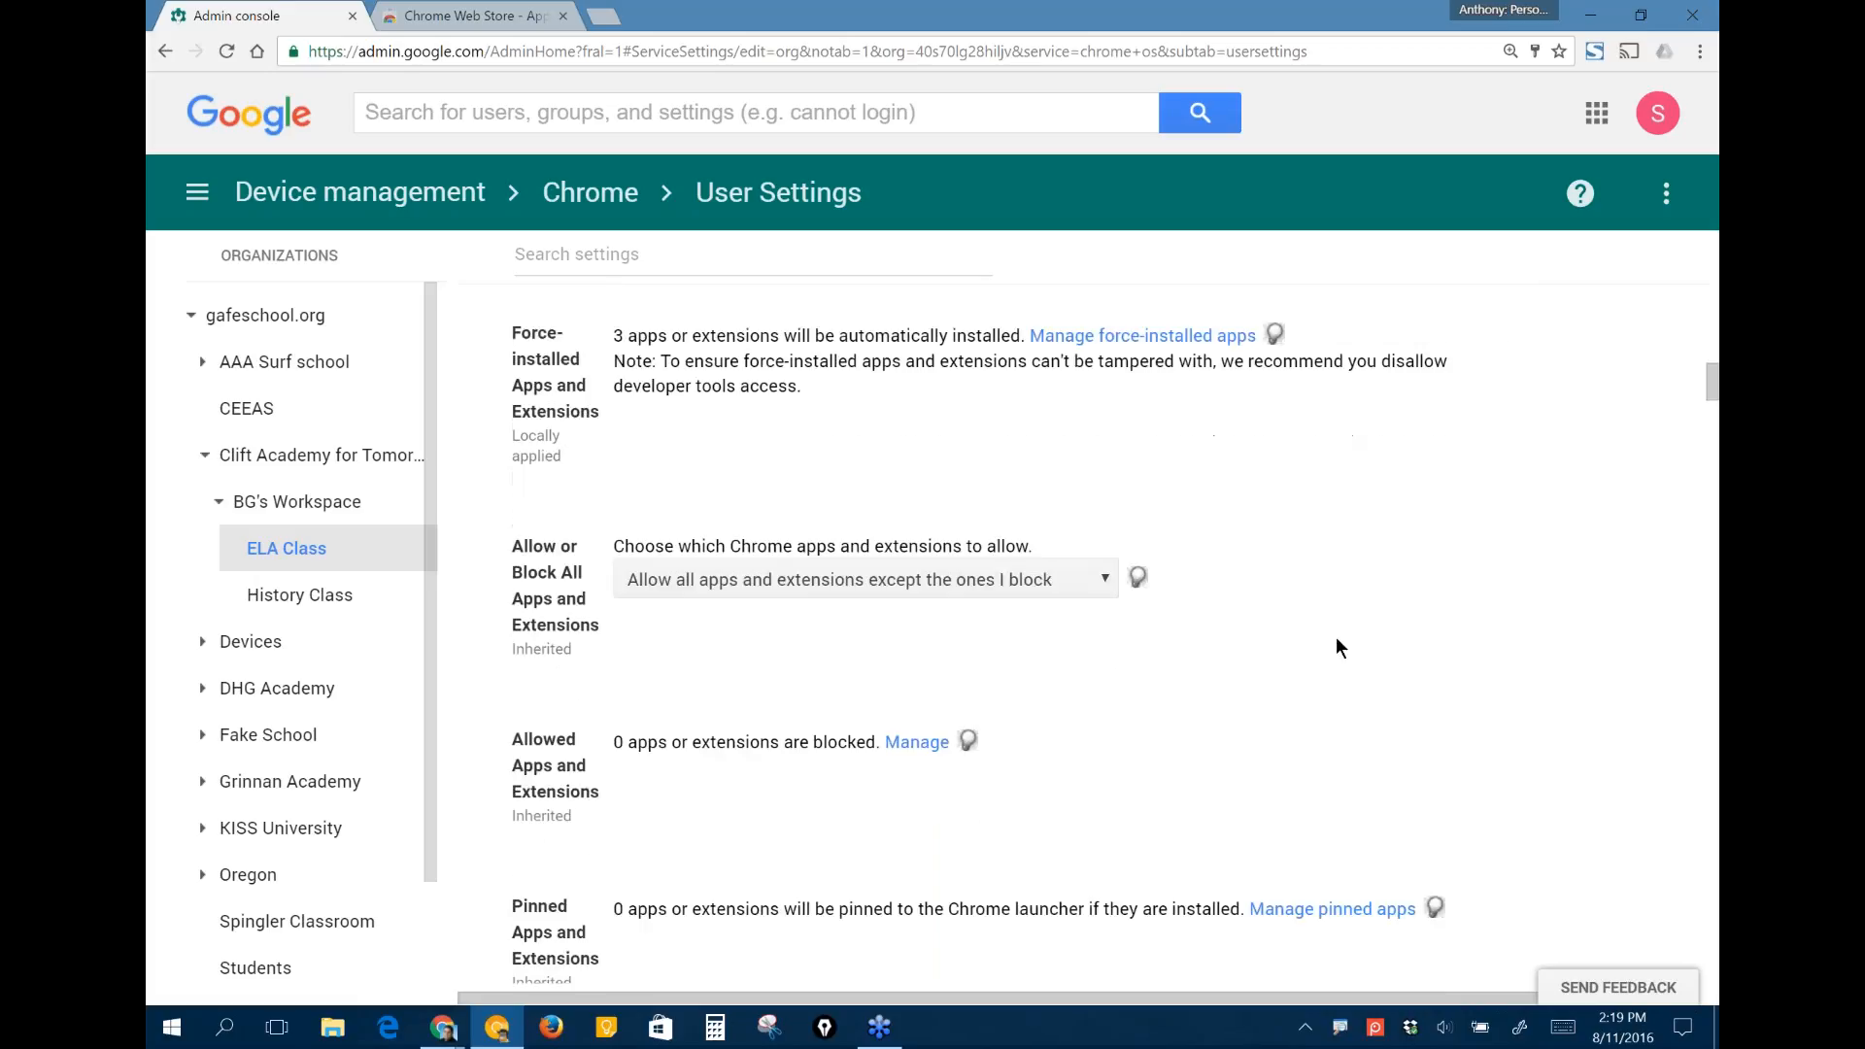
pyautogui.scroll(-1, 1337, 637)
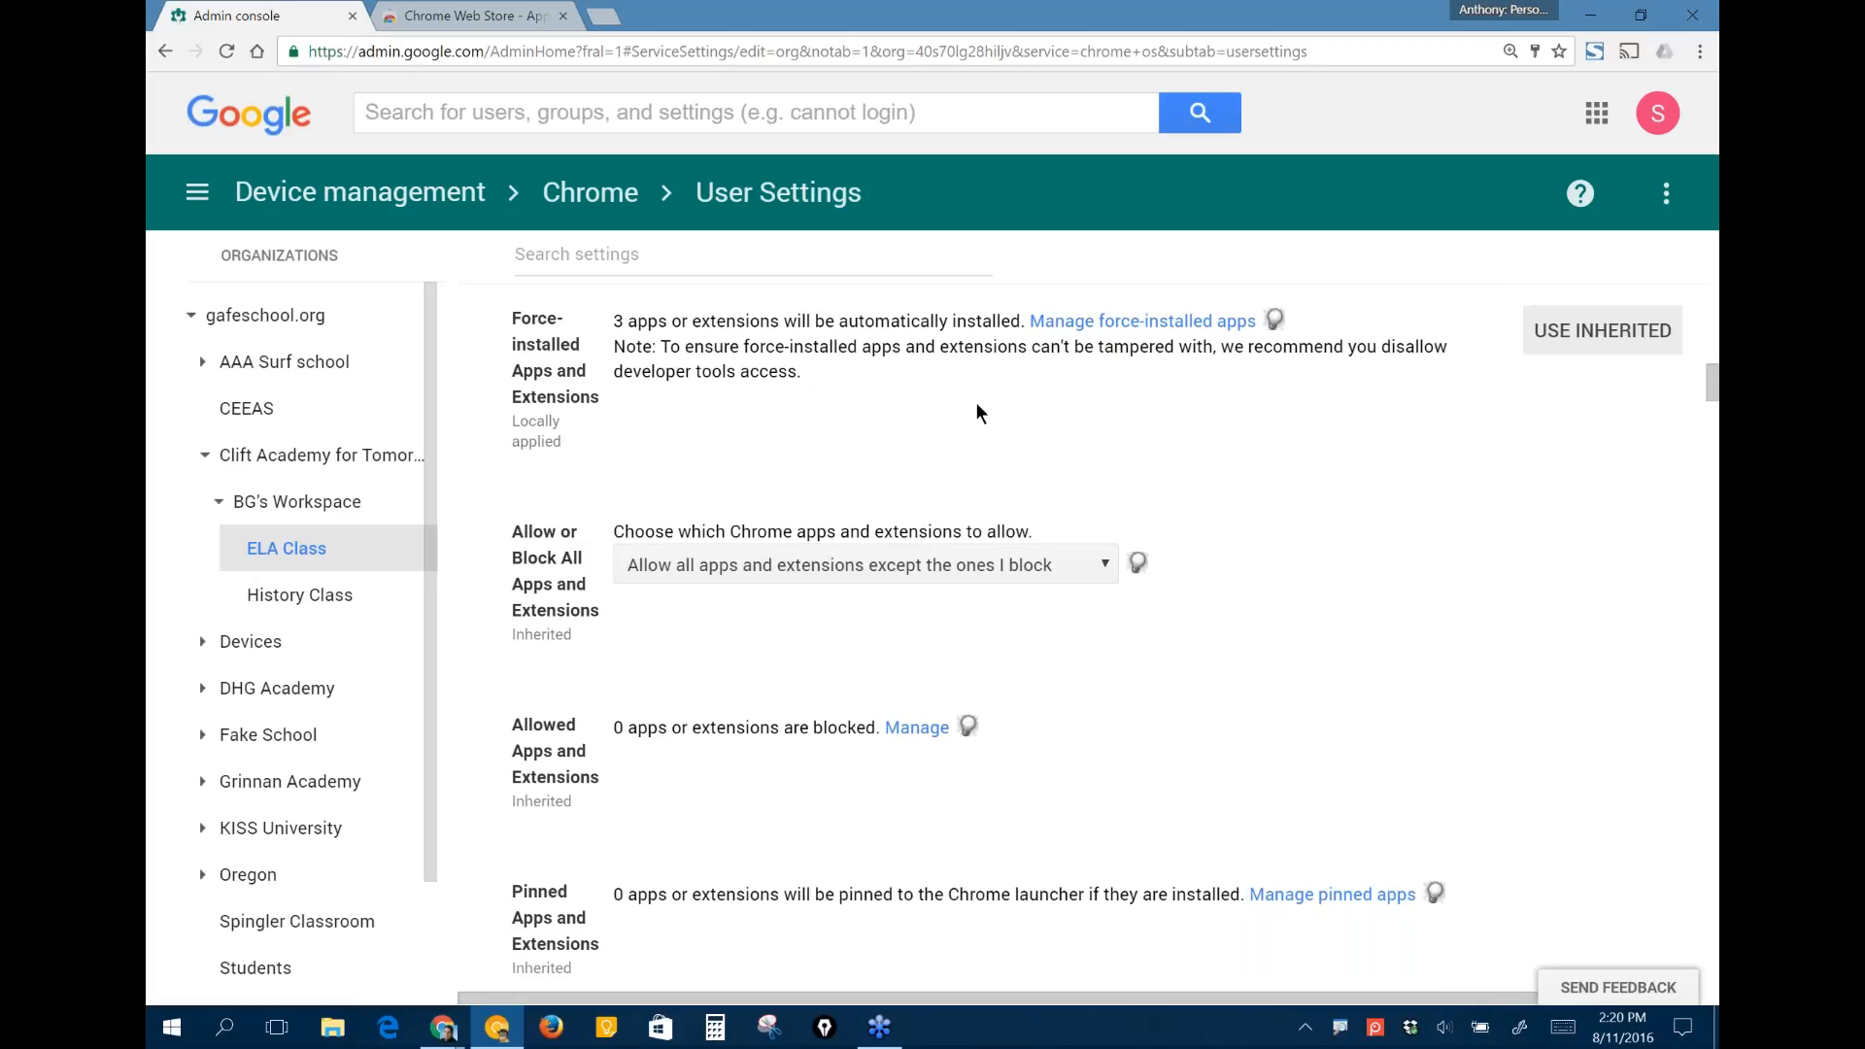
pyautogui.scroll(-1, 1237, 467)
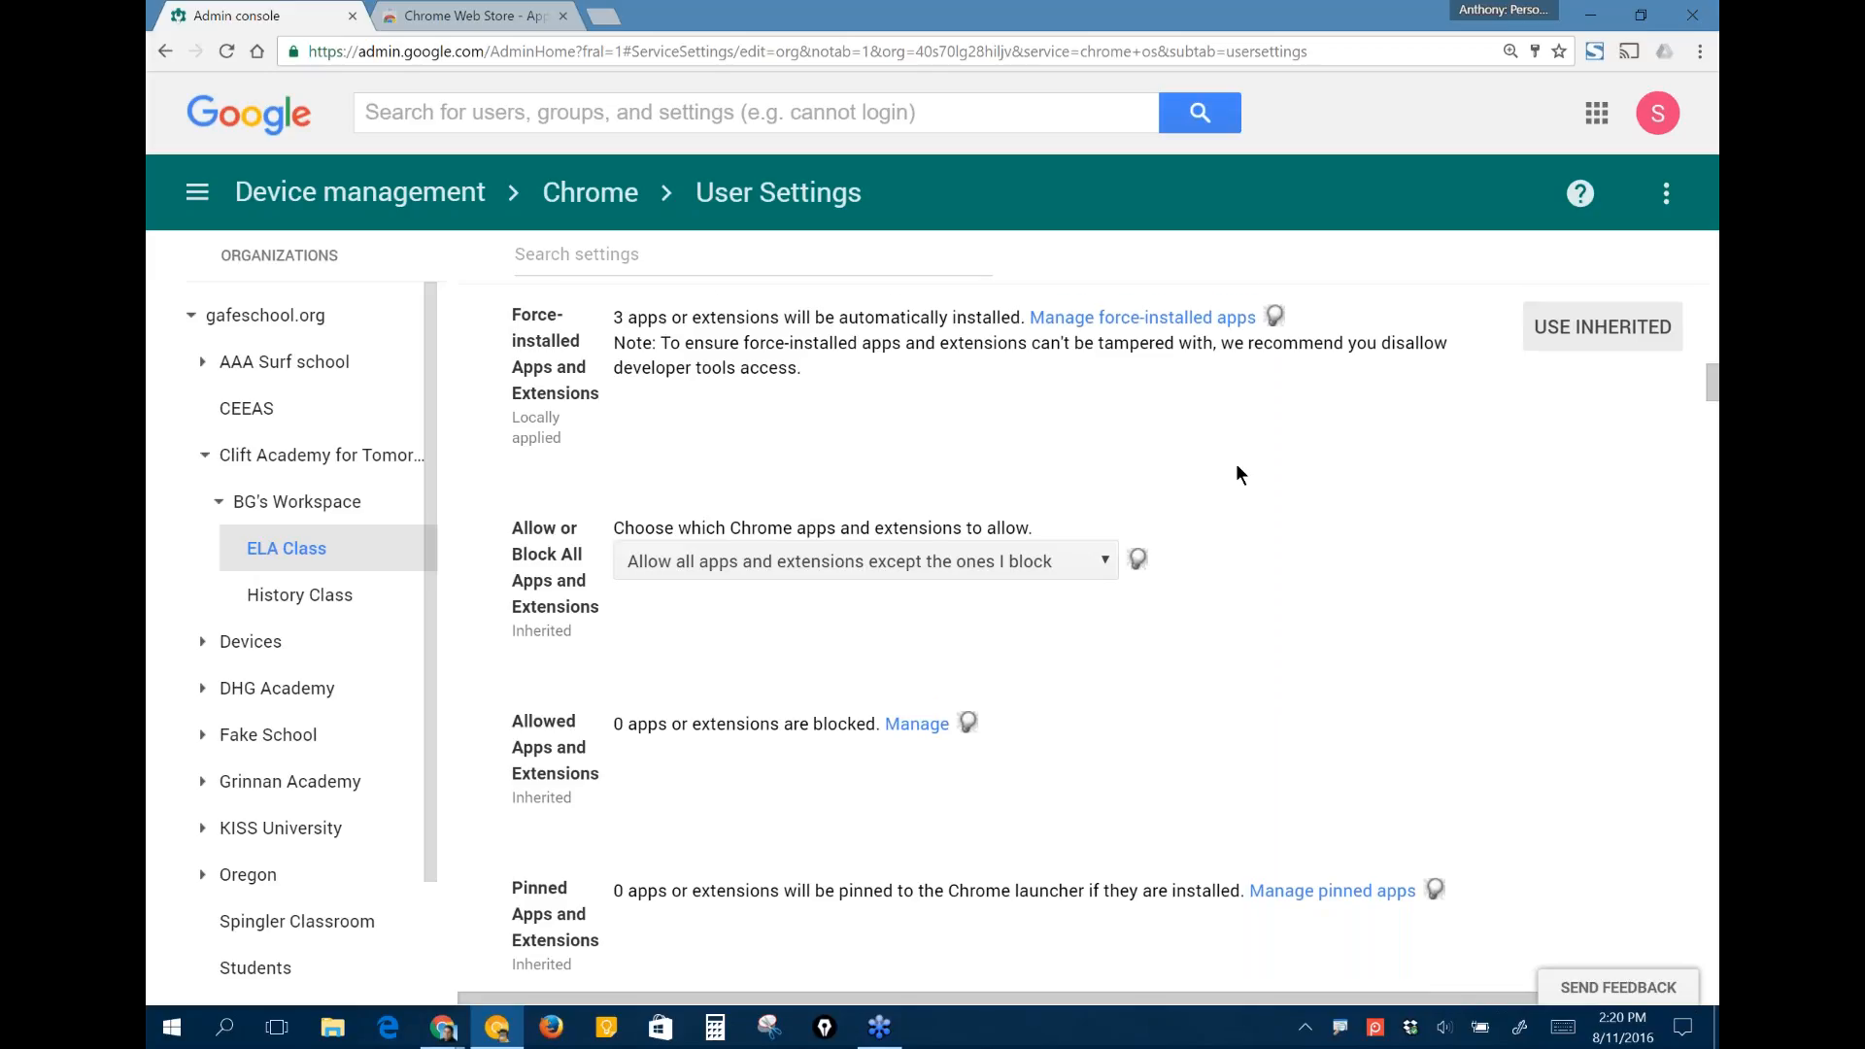
pyautogui.scroll(-1, 1237, 466)
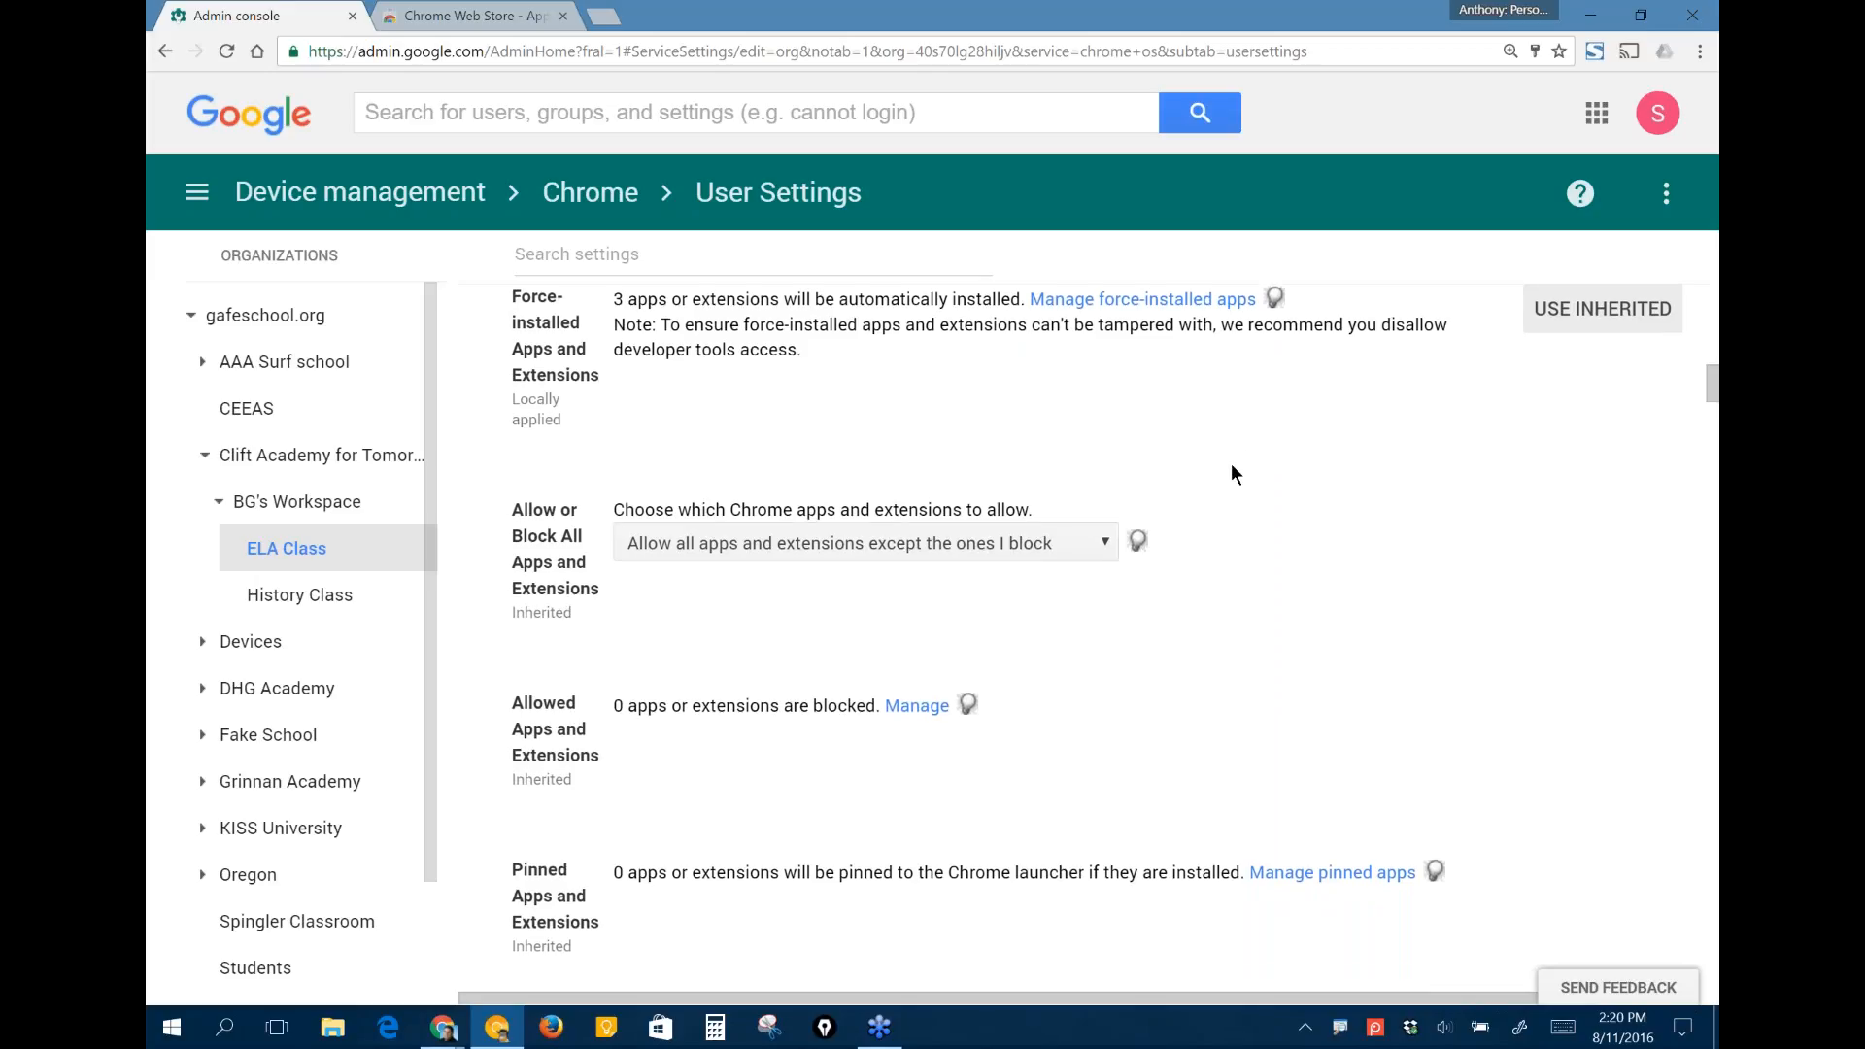
pyautogui.click(1067, 540)
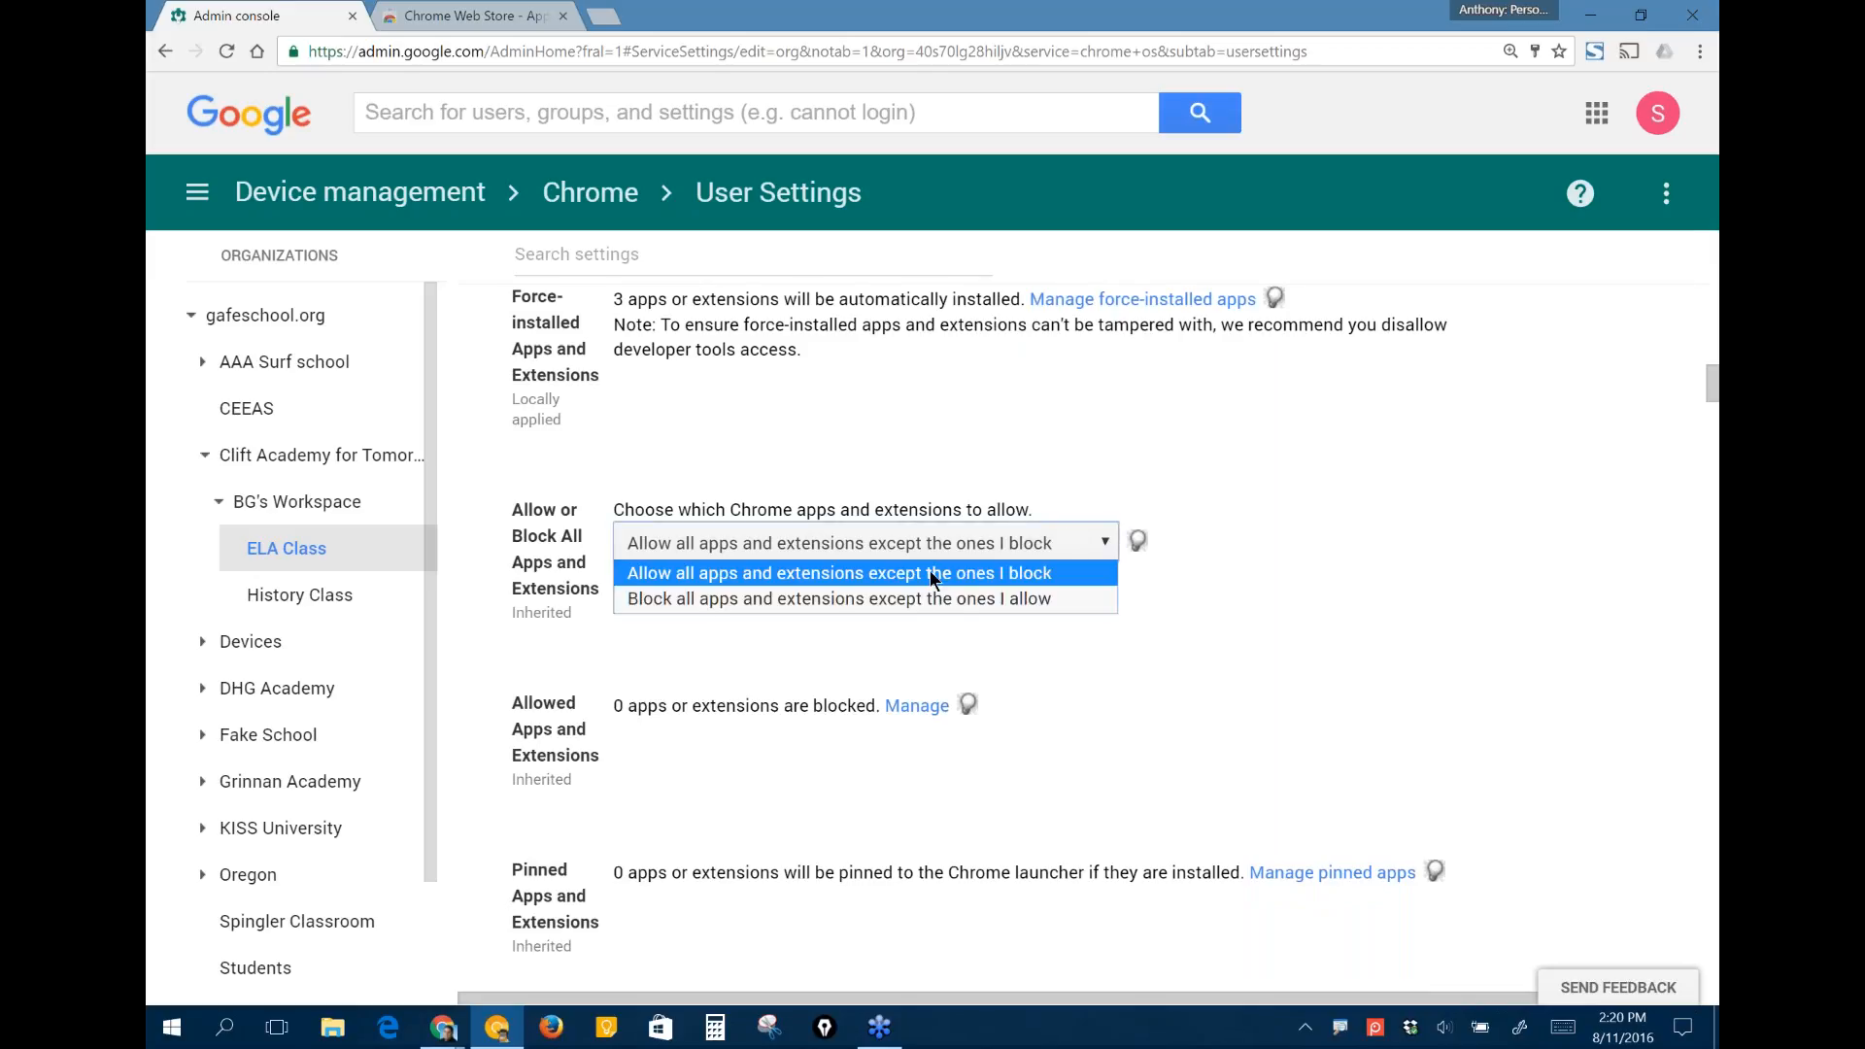
pyautogui.click(982, 575)
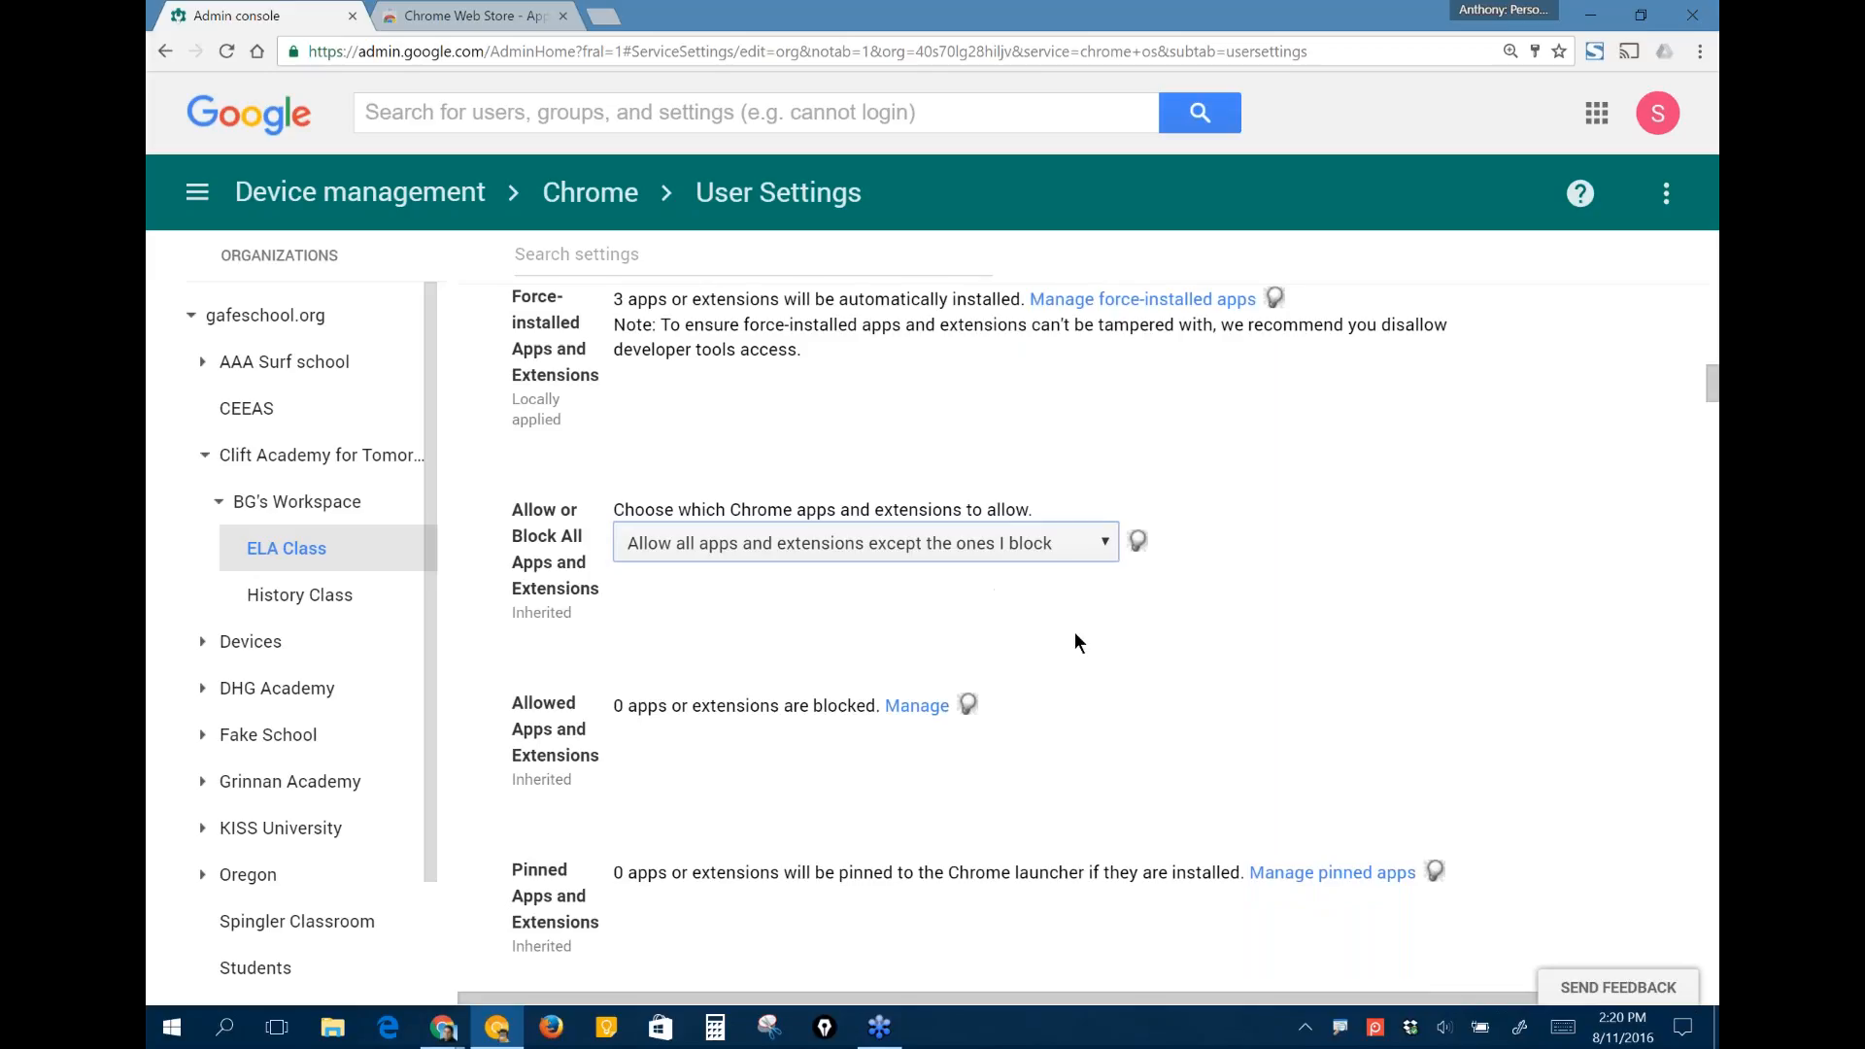
# - Open the management of blocked apps and extensions for ELA Class and search the Chrome Web Store for "proxy"
pyautogui.scroll(-1, 1074, 633)
pyautogui.scroll(-1, 1074, 641)
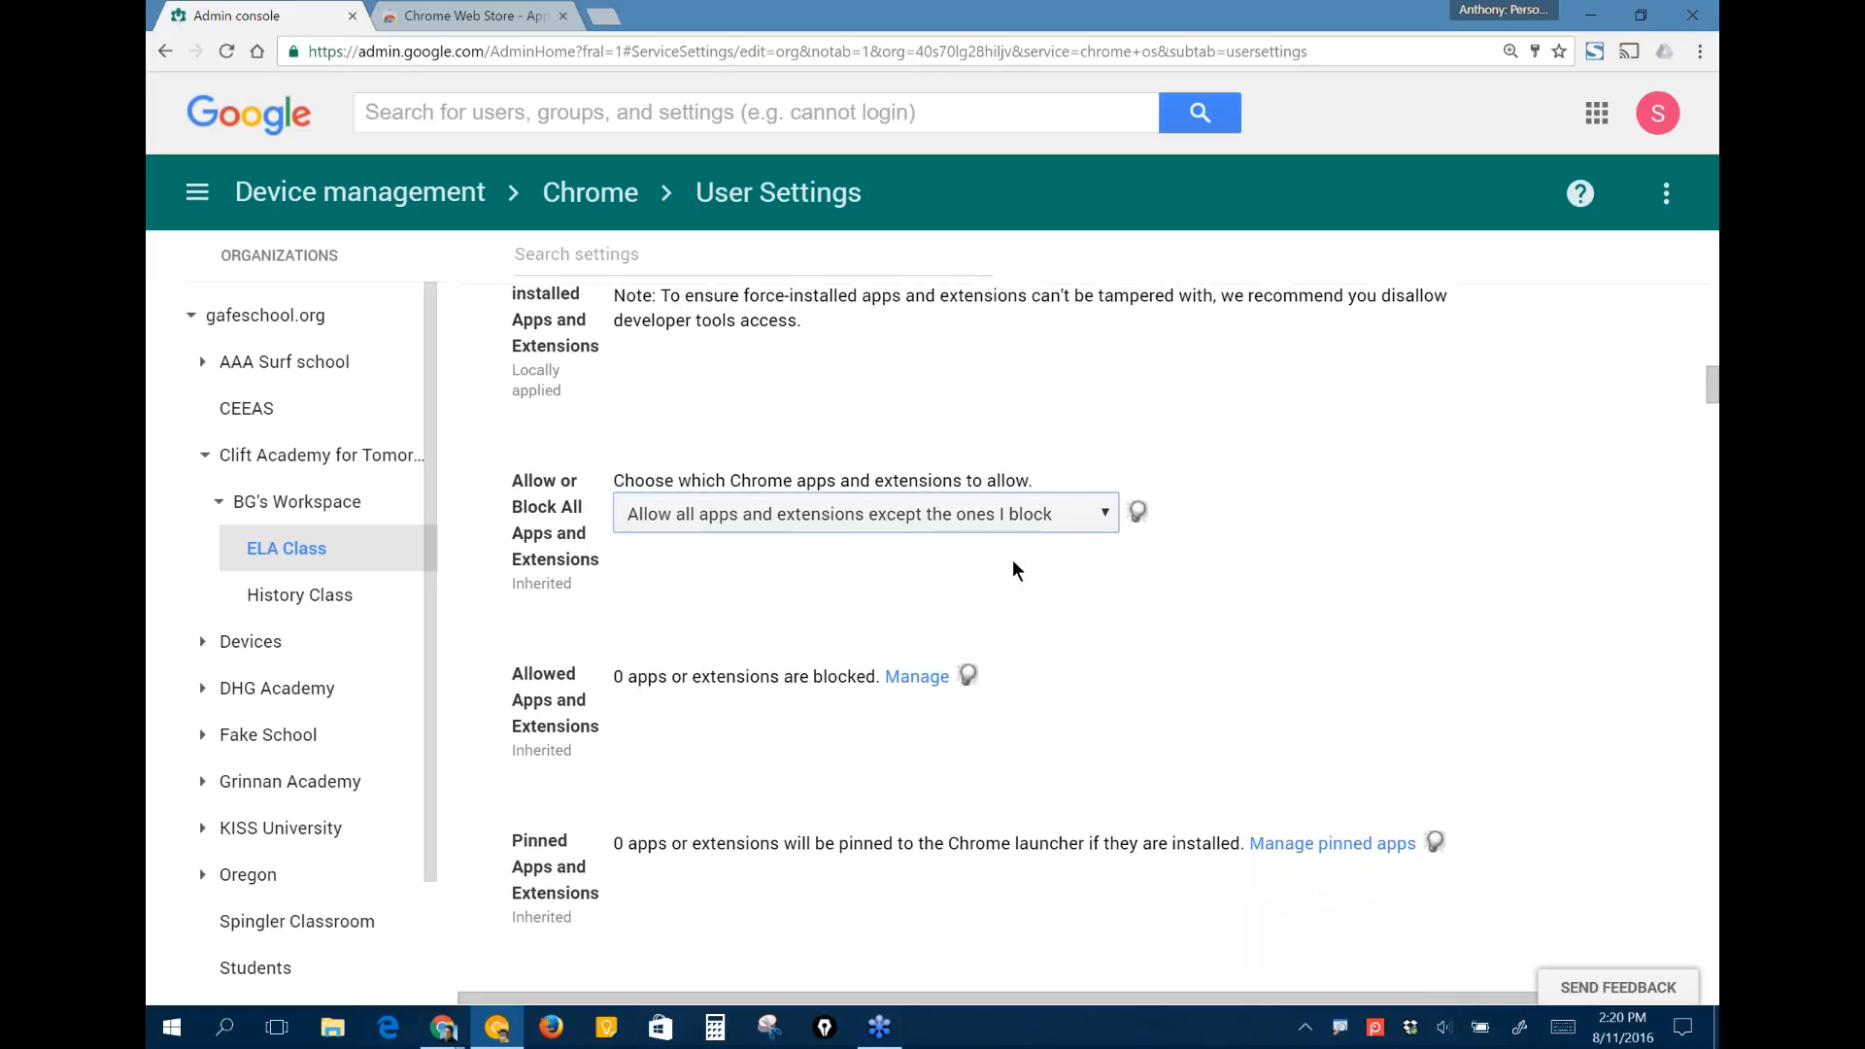
pyautogui.click(919, 680)
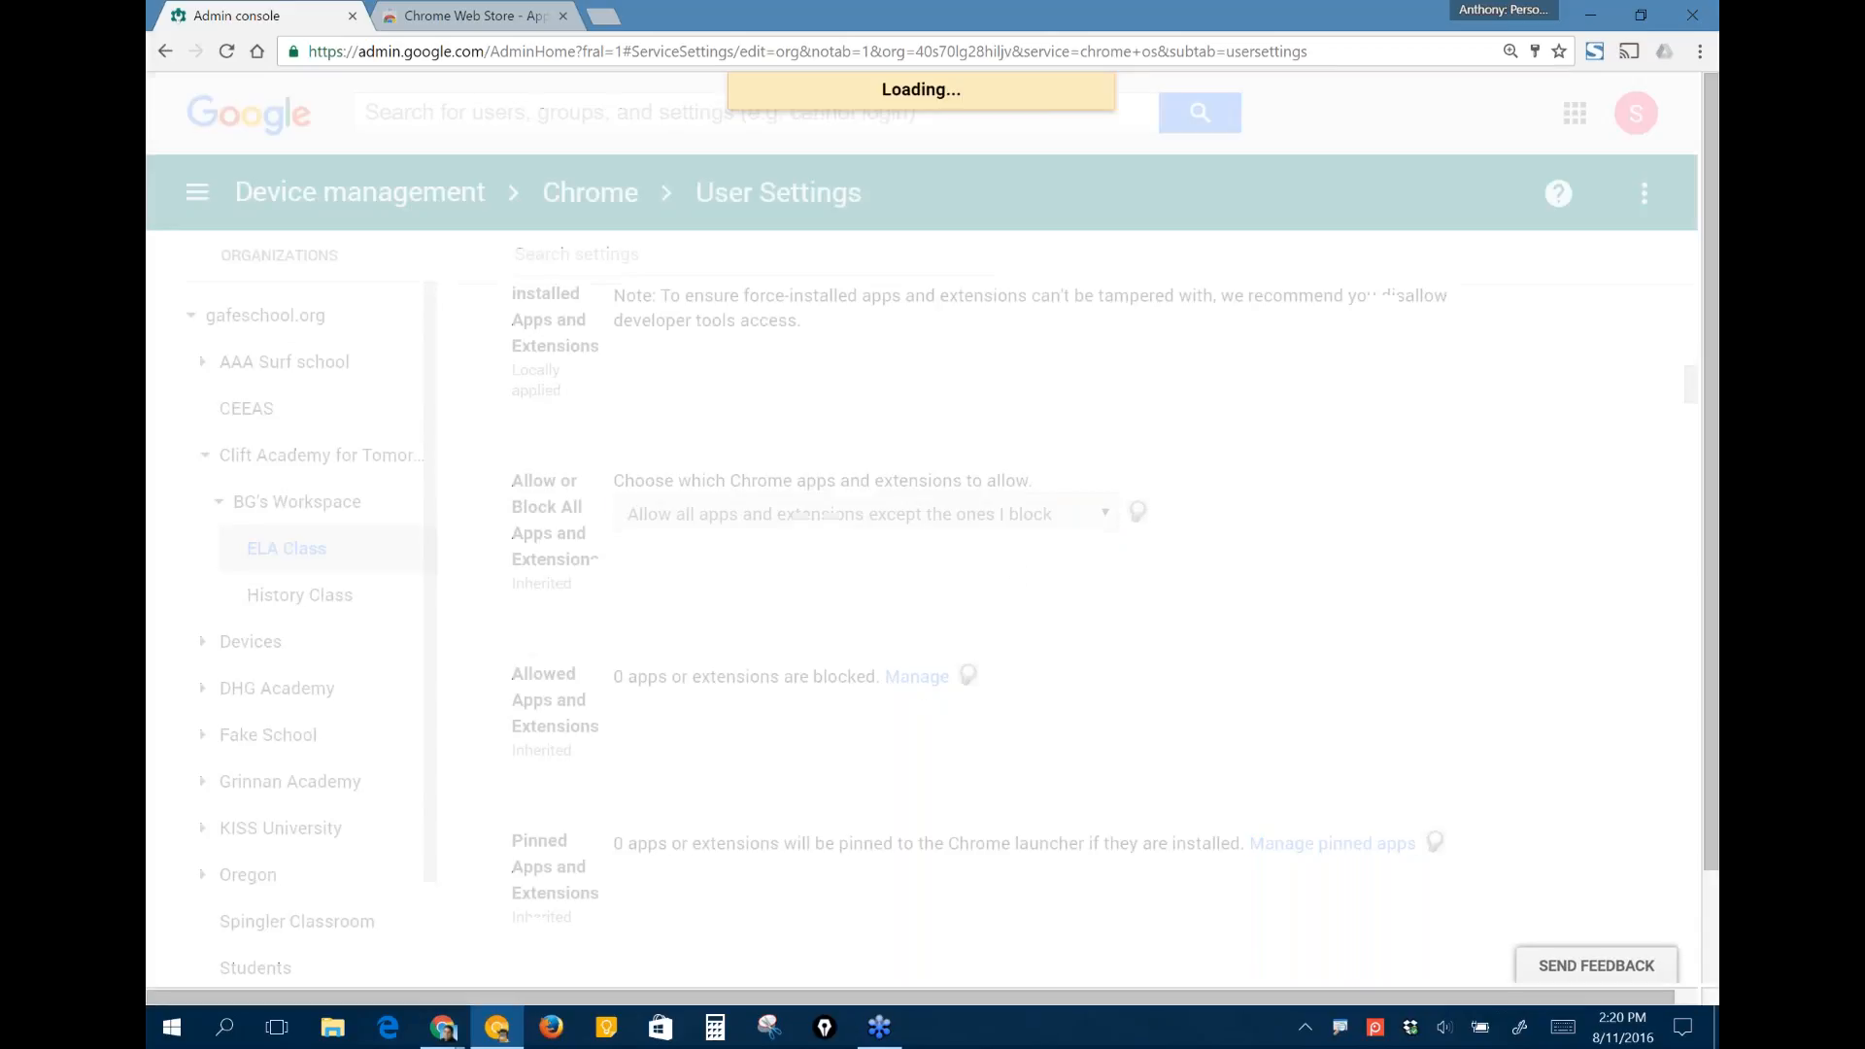
pyautogui.click(727, 358)
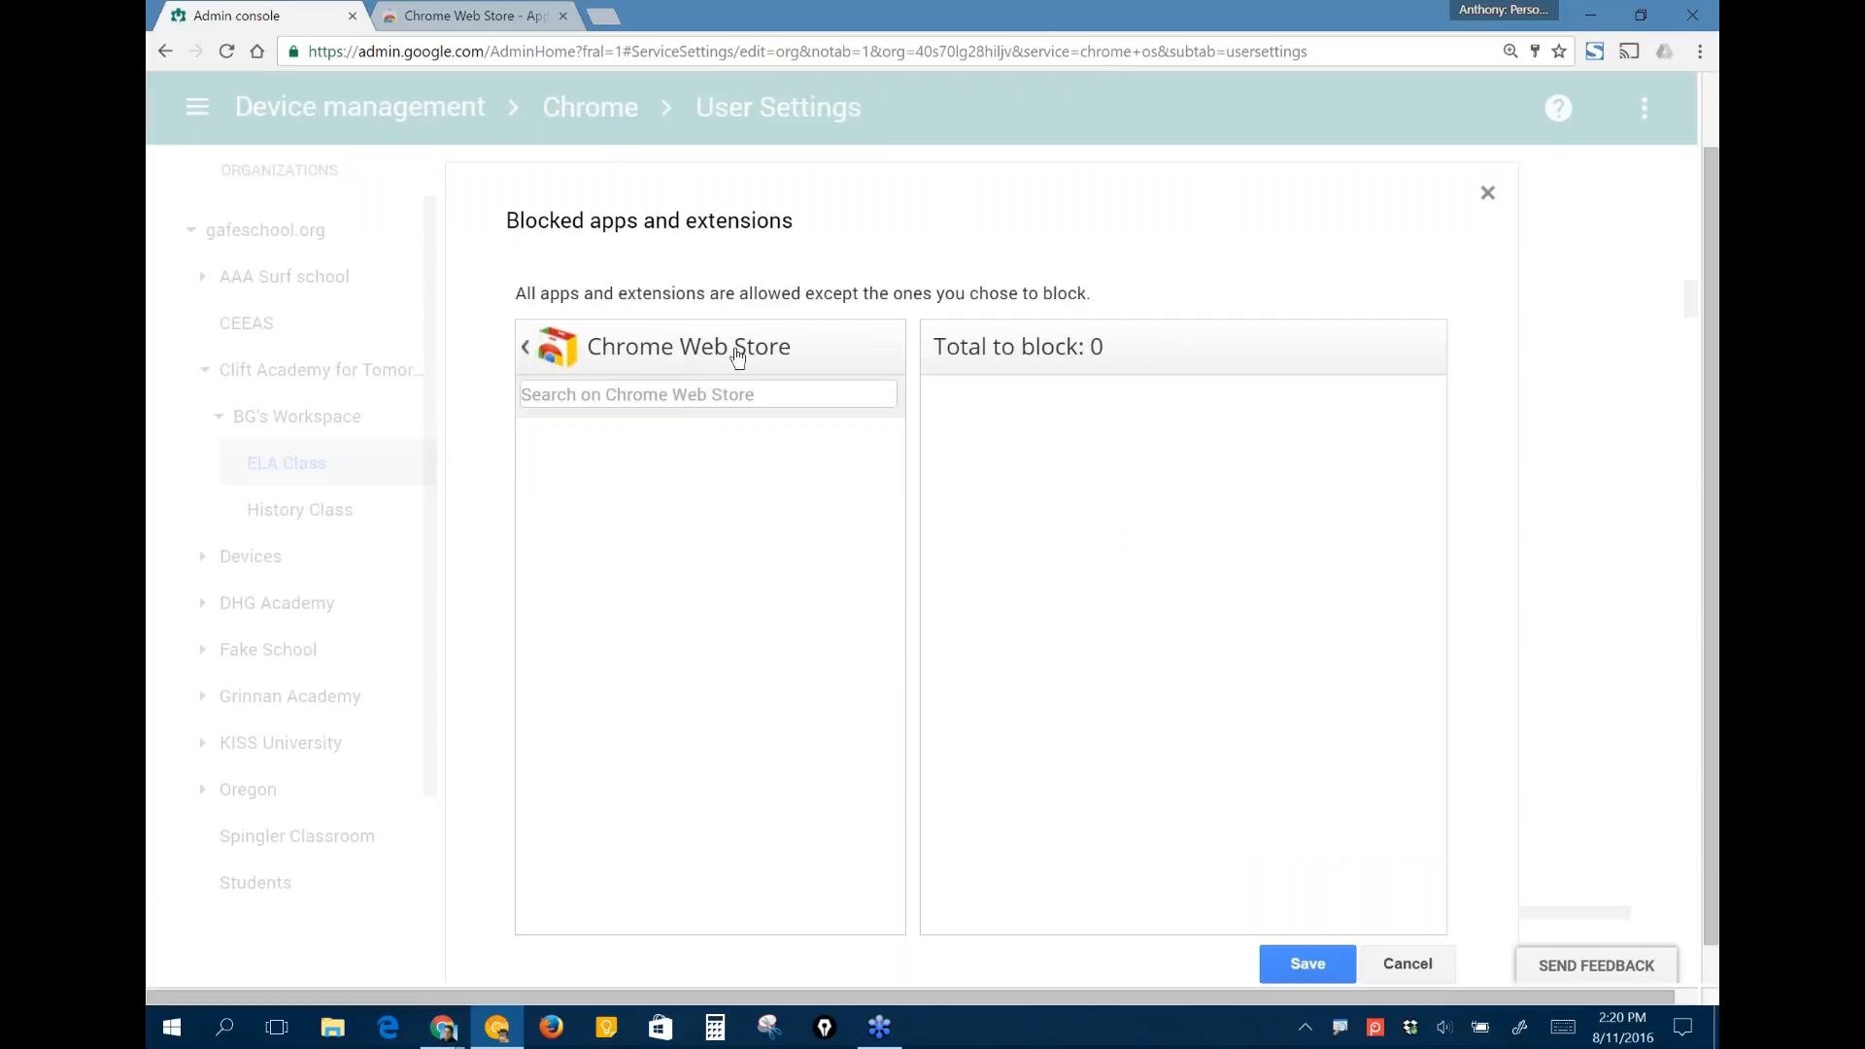
pyautogui.click(668, 390)
pyautogui.write('proxy')
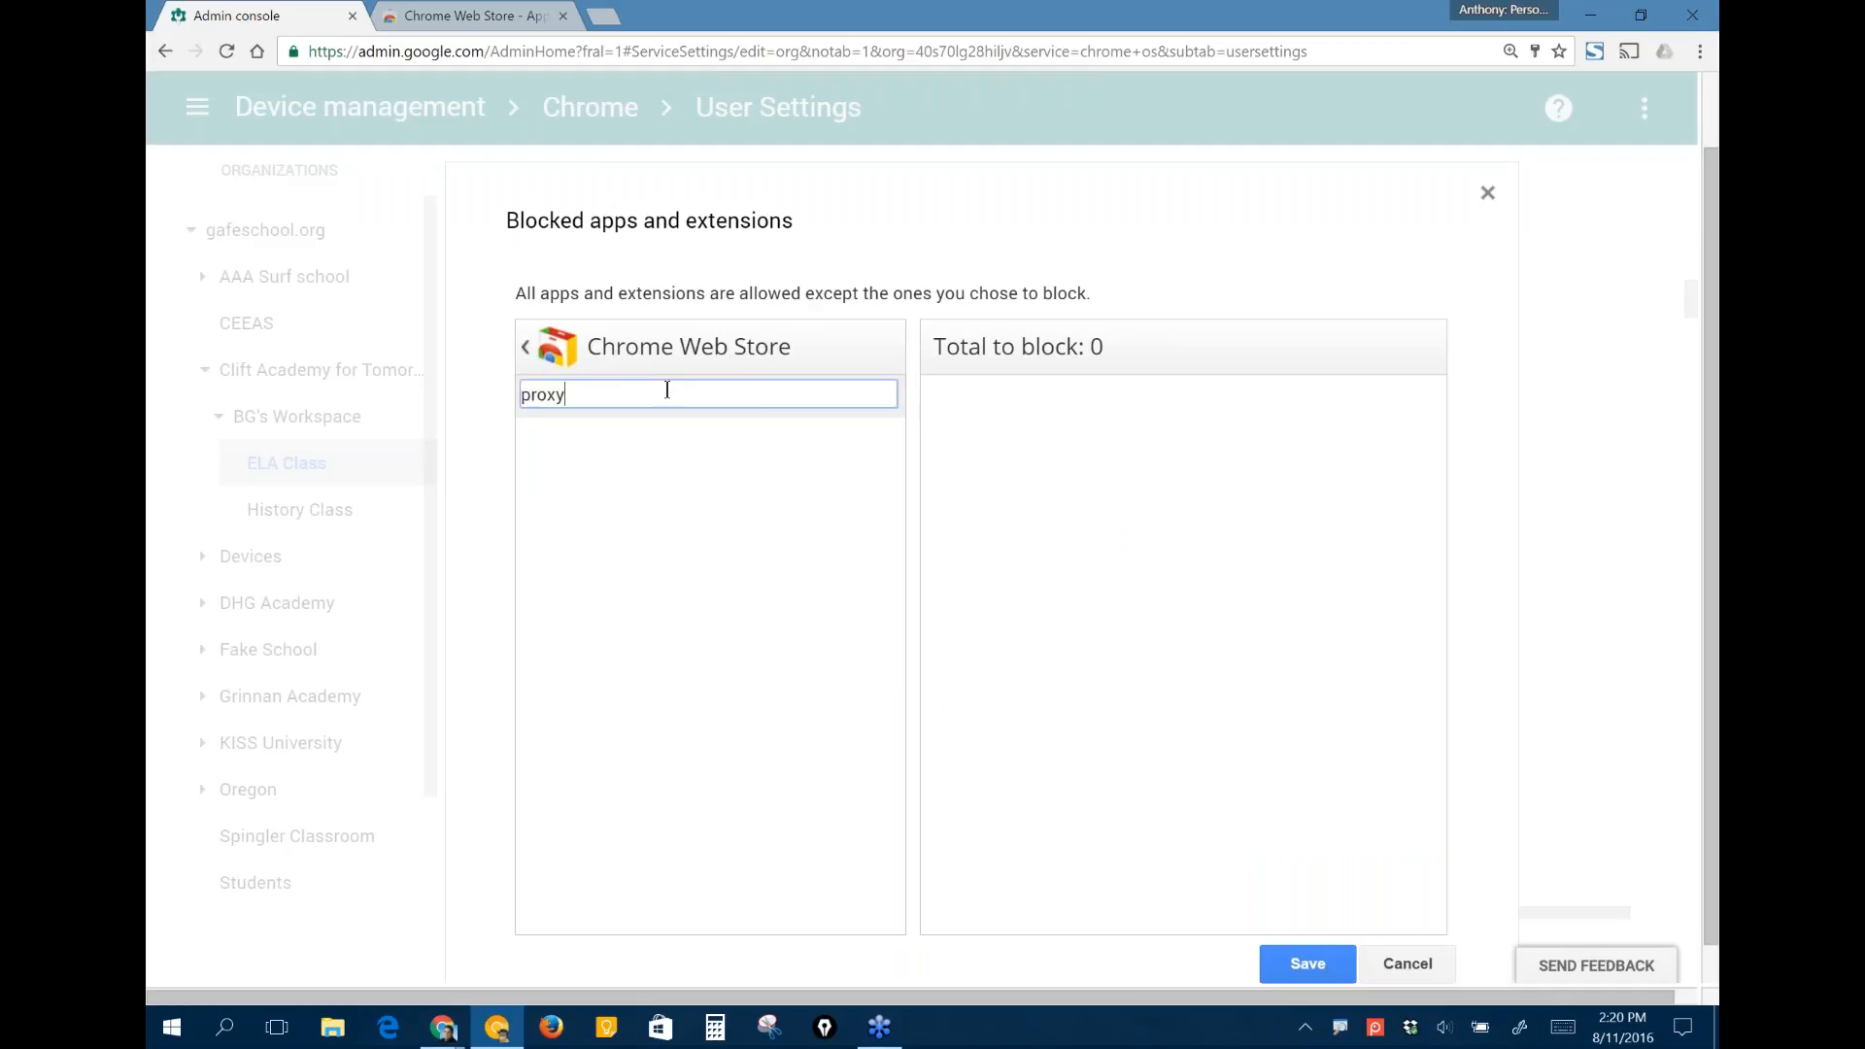
pyautogui.press('Return')
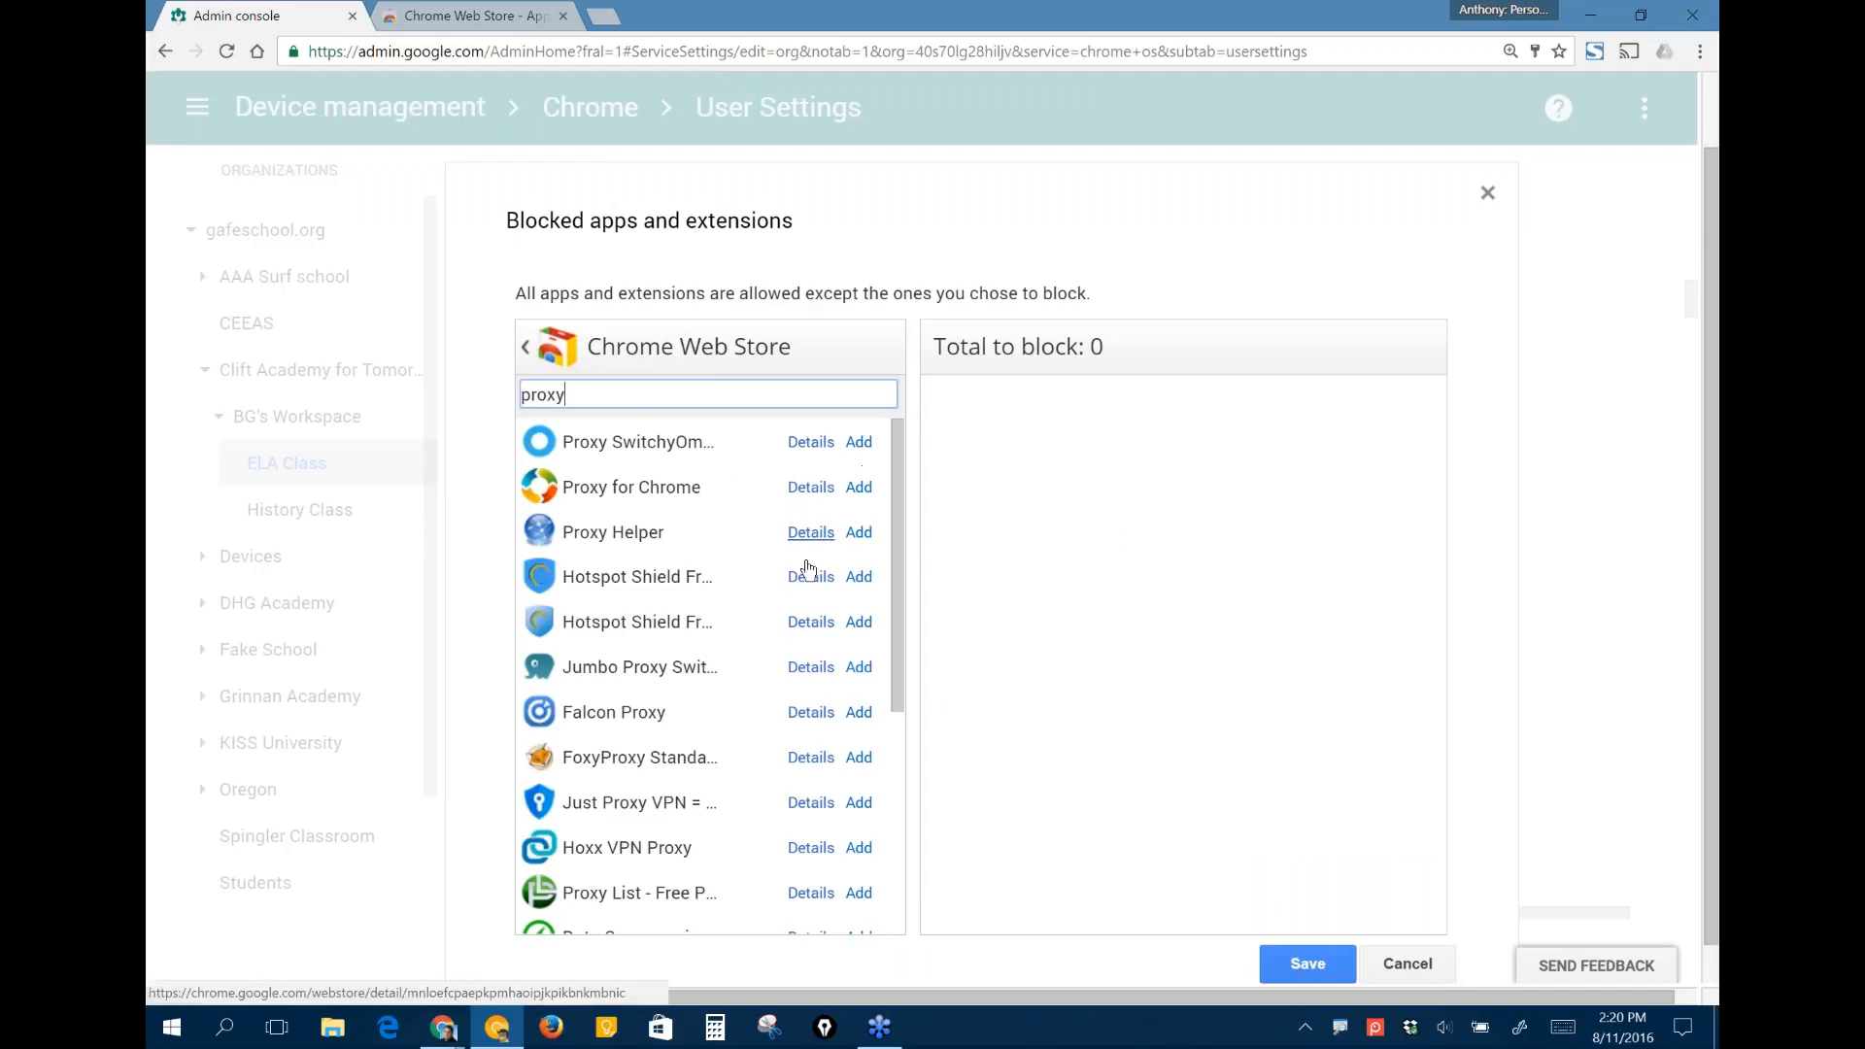
# - Block the first Hotspot Shield result, Falcon Proxy, FoxyProxy and Hoxx VPN Proxy for ELA Class and save the user settings
pyautogui.click(856, 579)
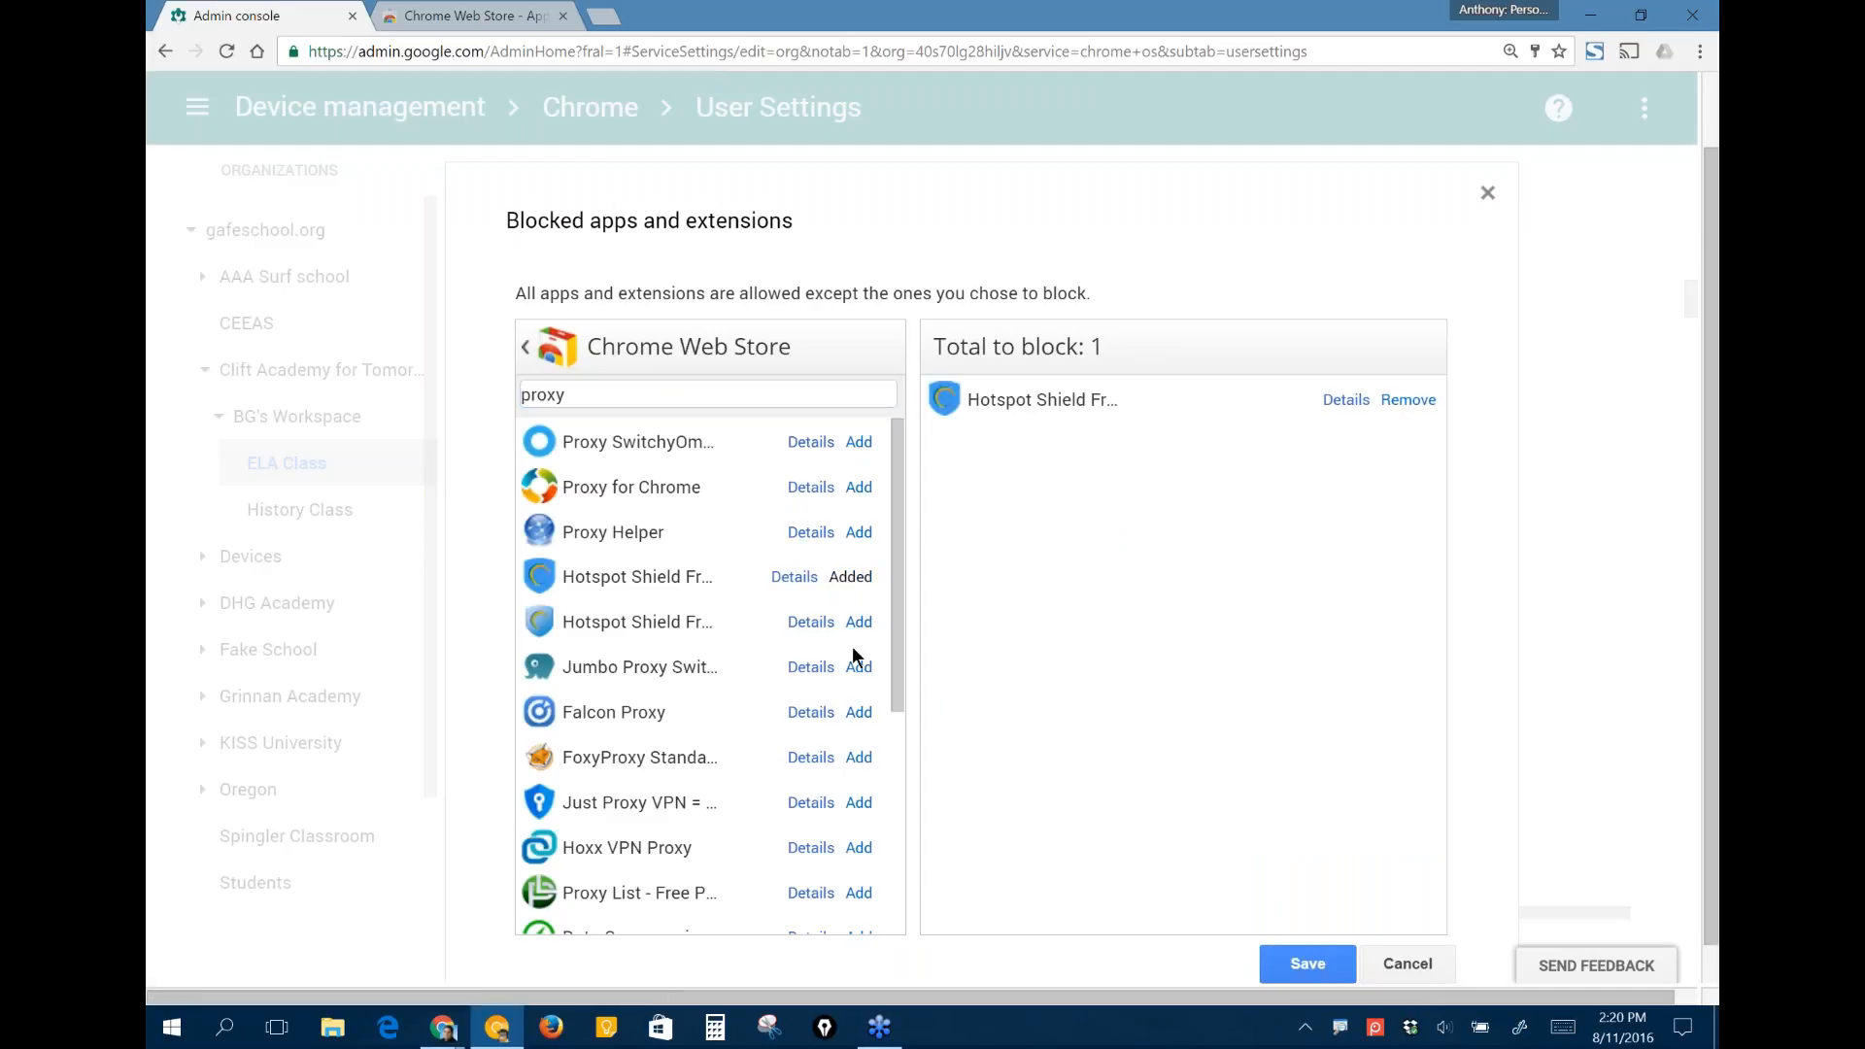
pyautogui.click(859, 712)
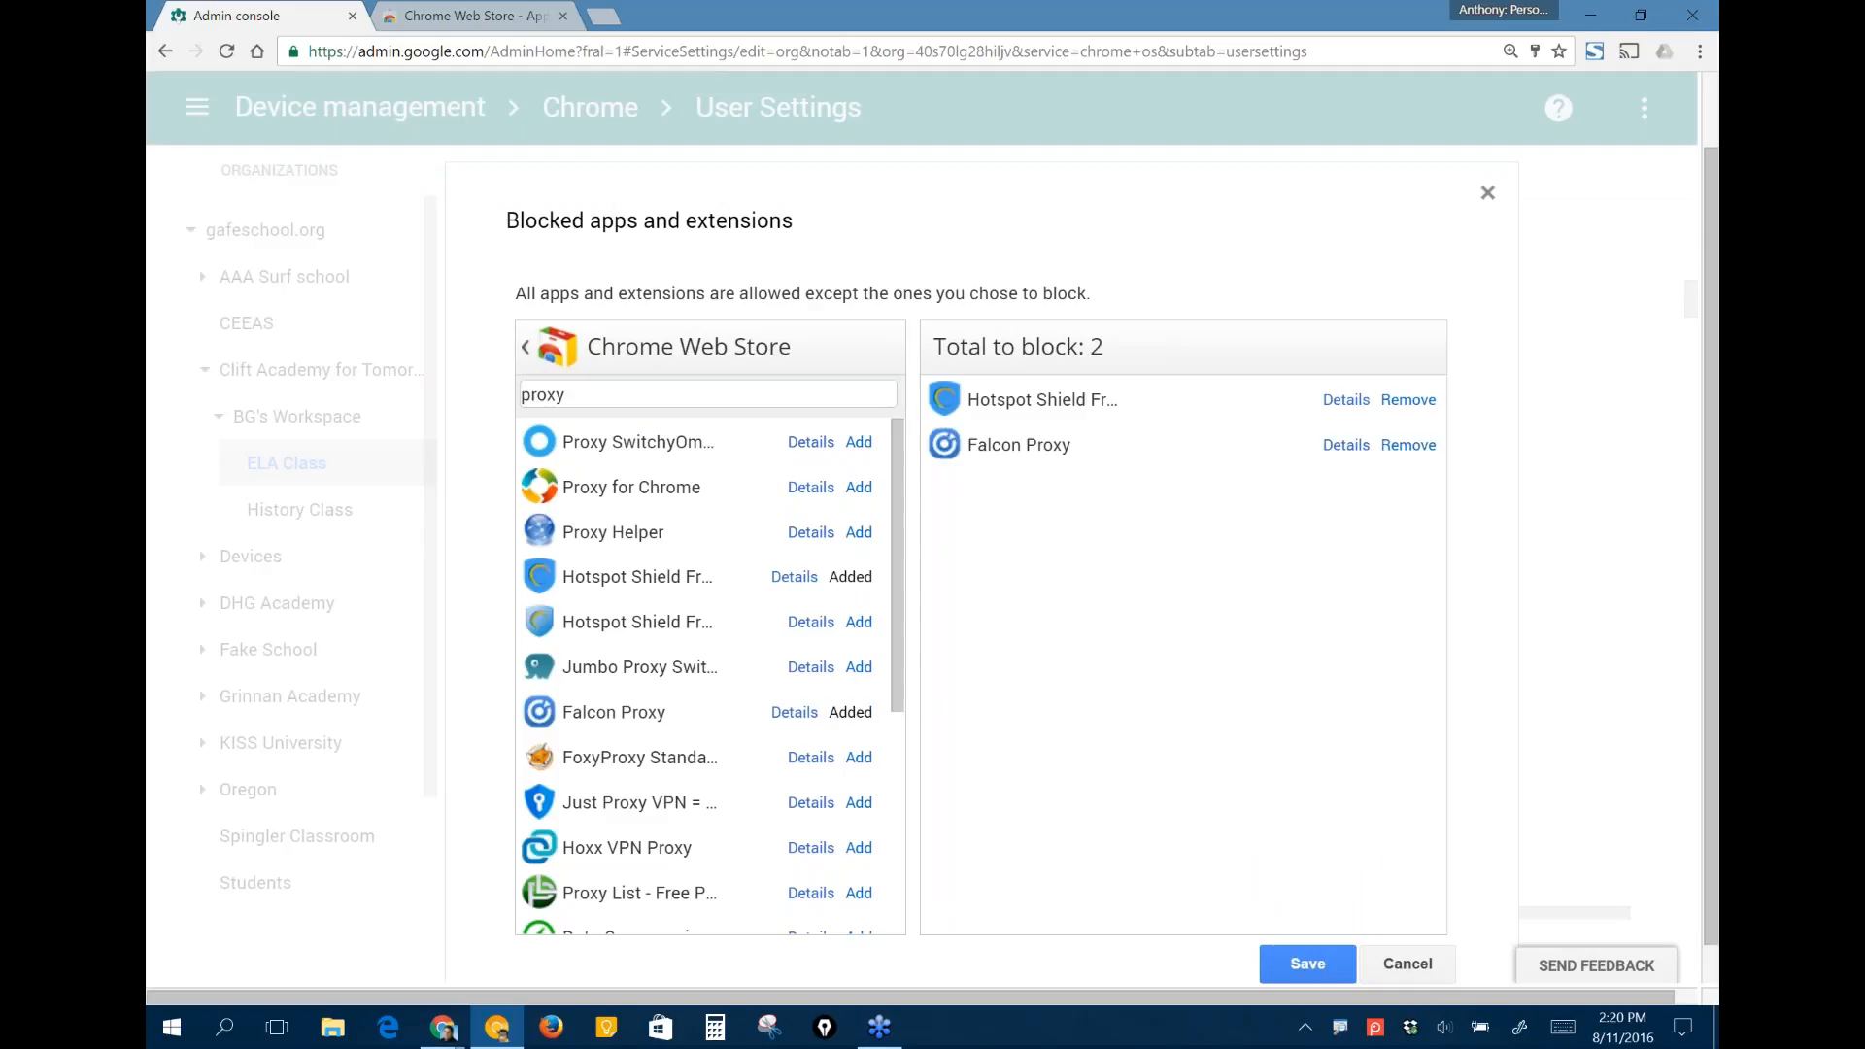
pyautogui.click(859, 756)
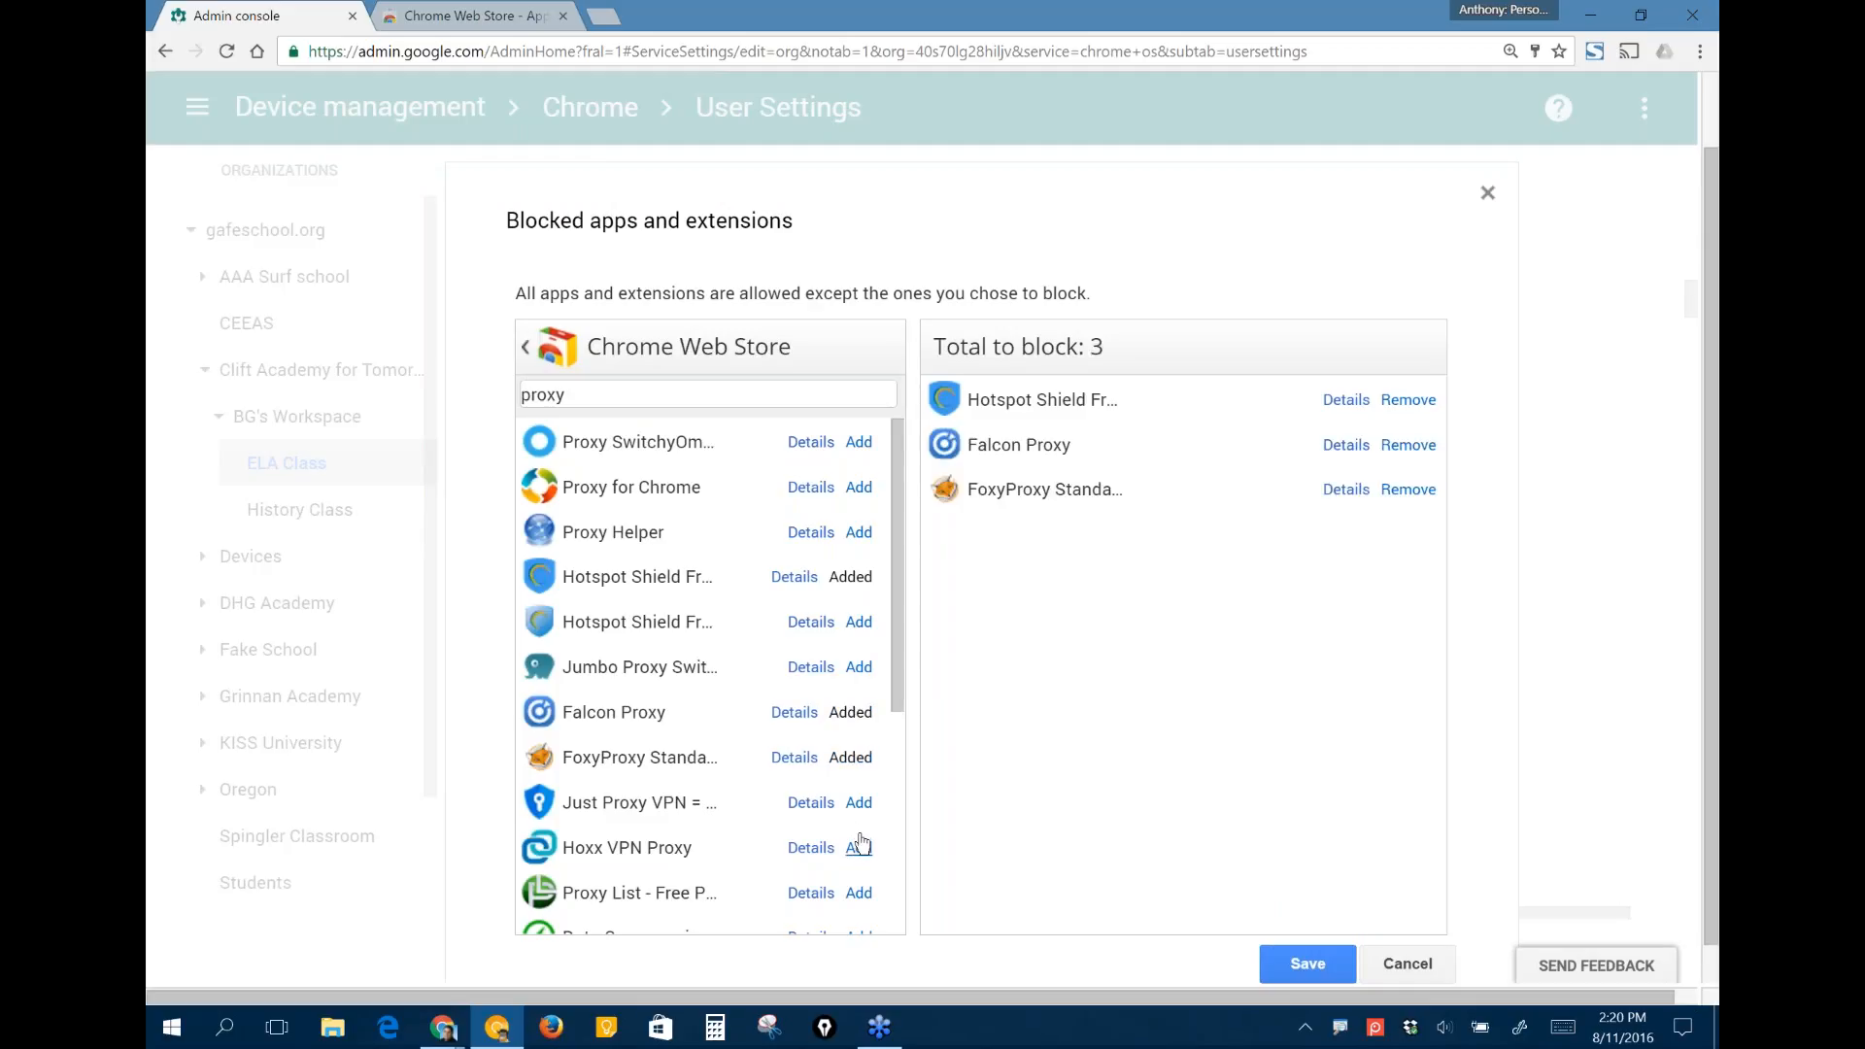
pyautogui.click(859, 847)
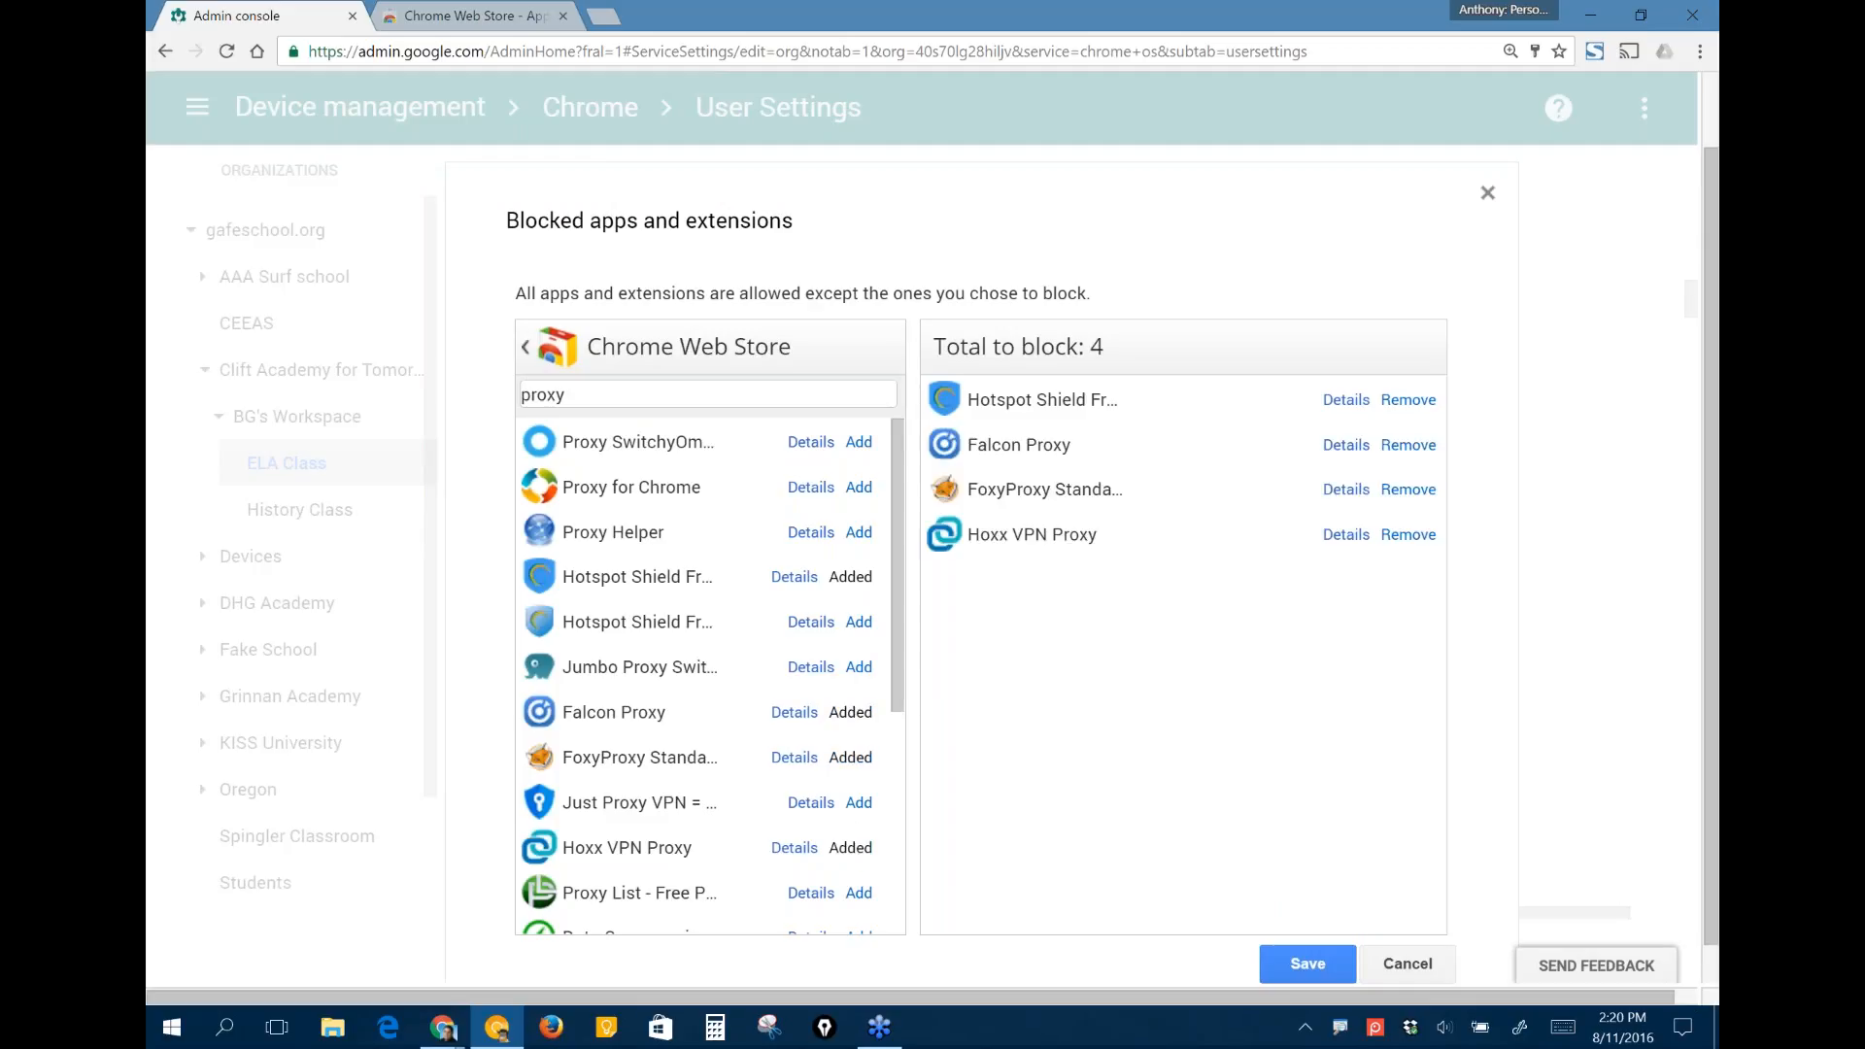
pyautogui.click(1306, 964)
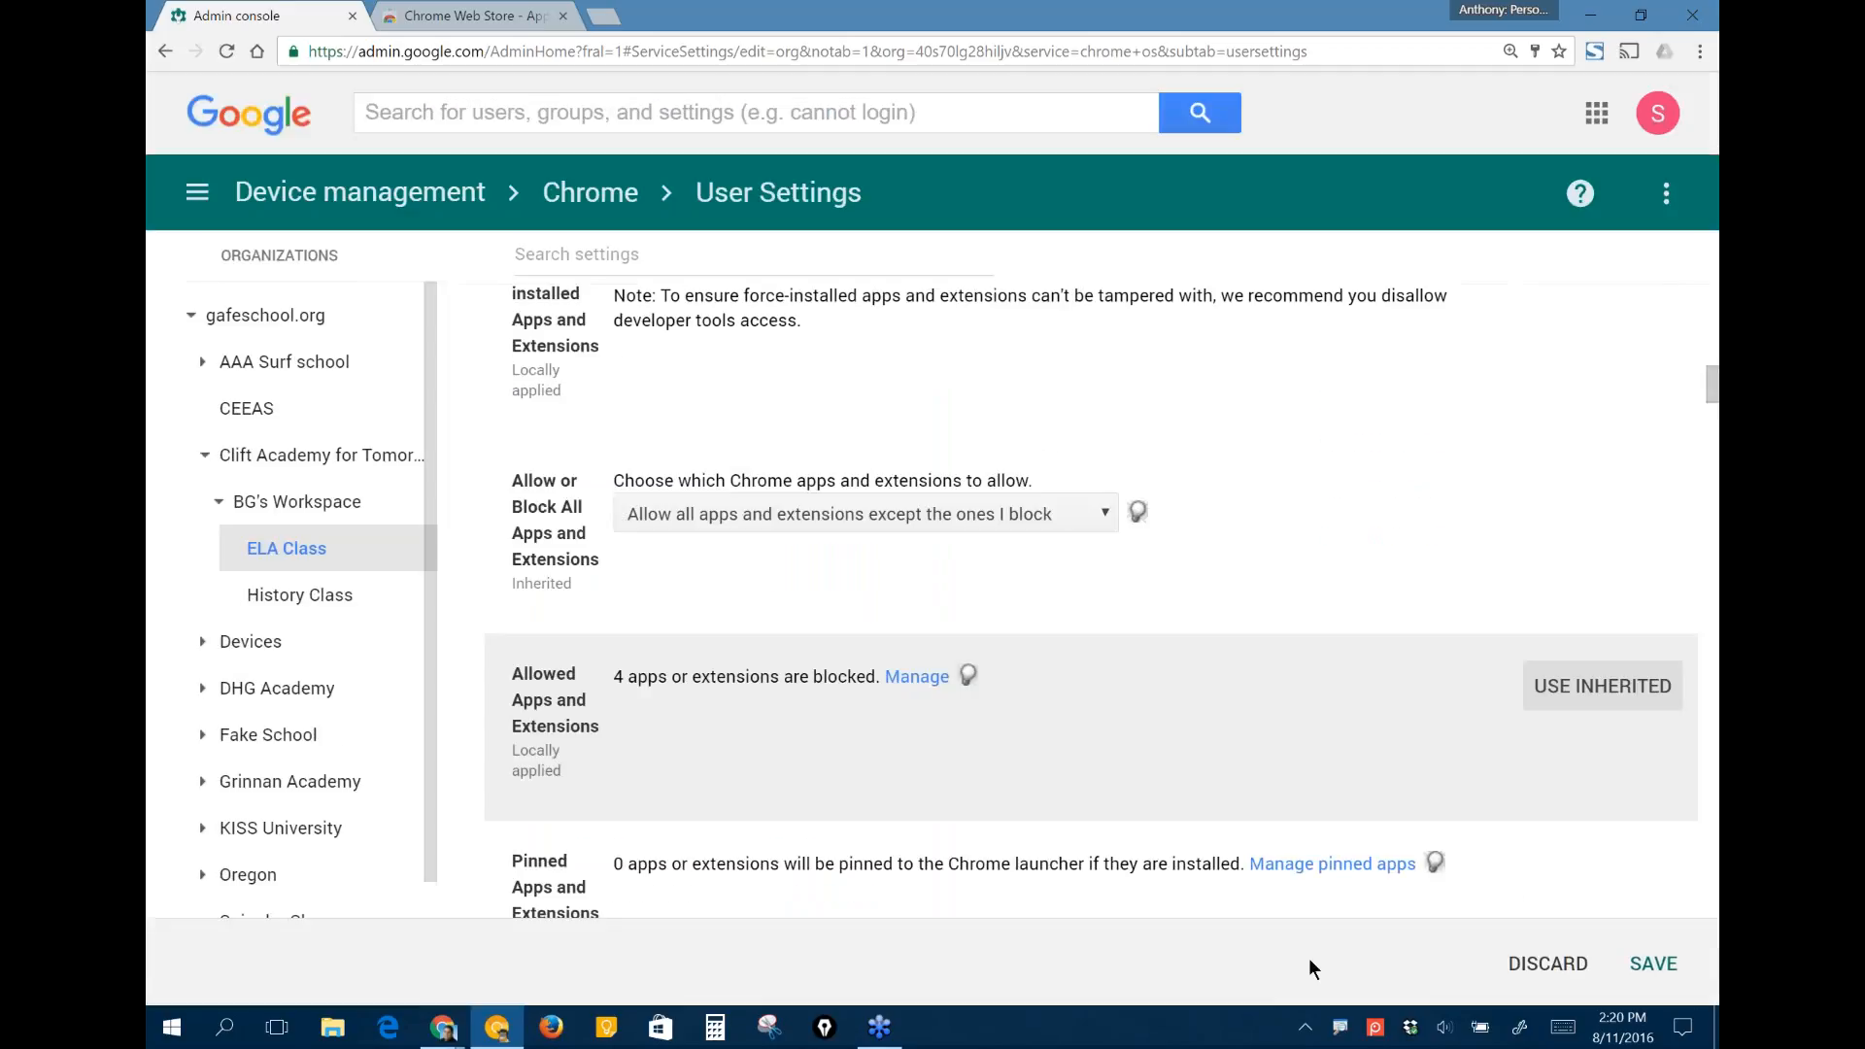
pyautogui.click(1654, 965)
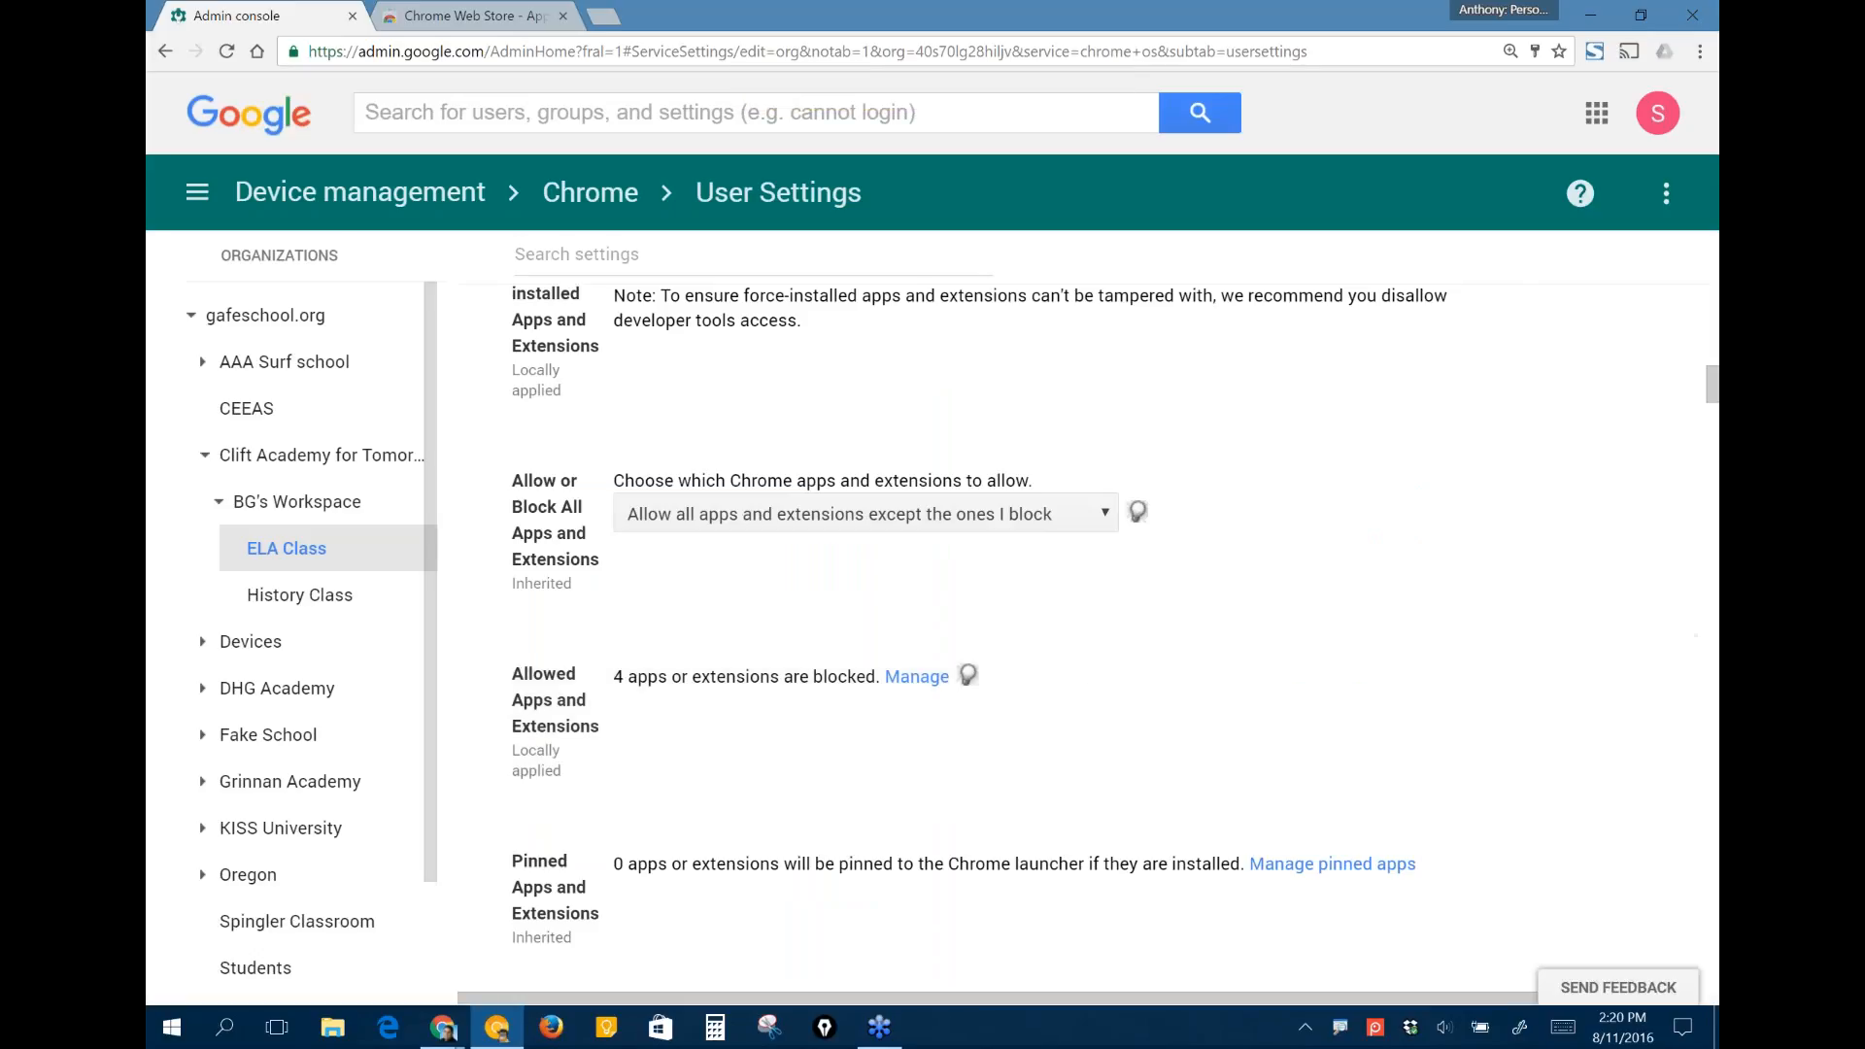
# - Try switching the app policy to "Block all apps and extensions except the ones I allow", and discard the change
pyautogui.scroll(-1, 1137, 660)
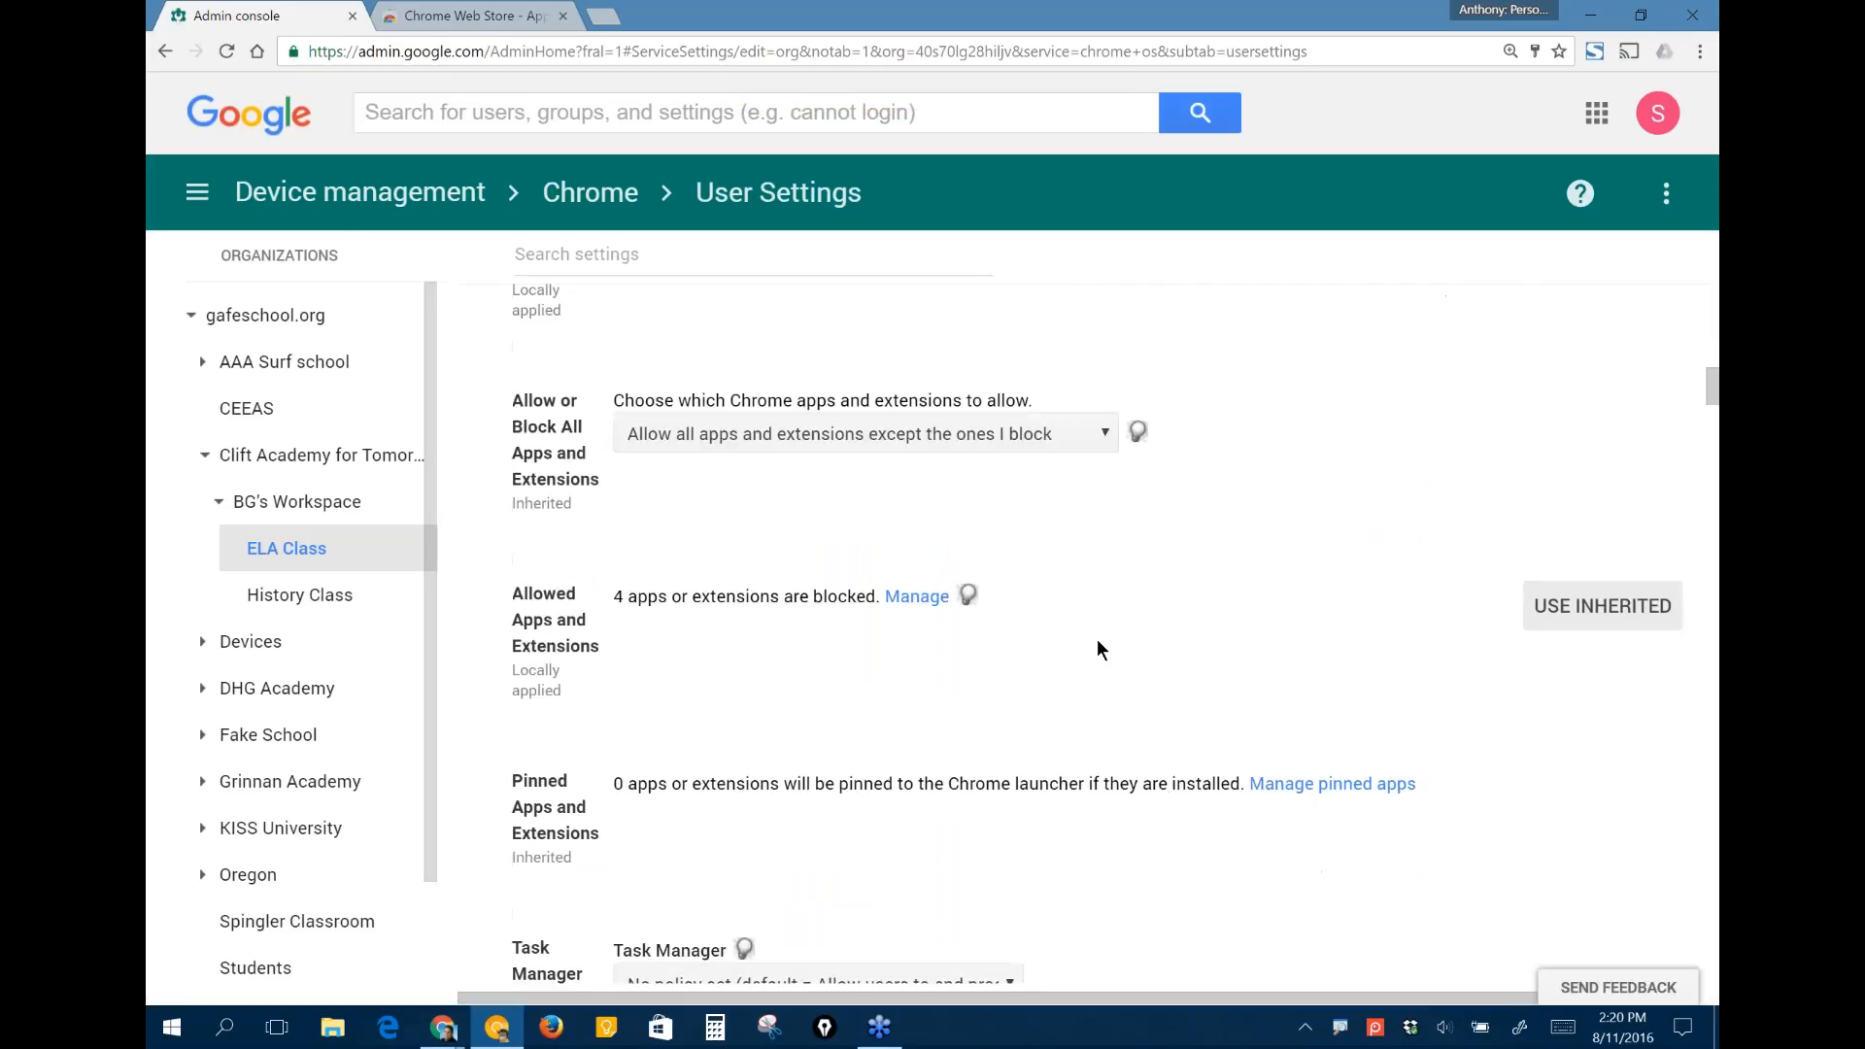
pyautogui.scroll(-1, 1097, 649)
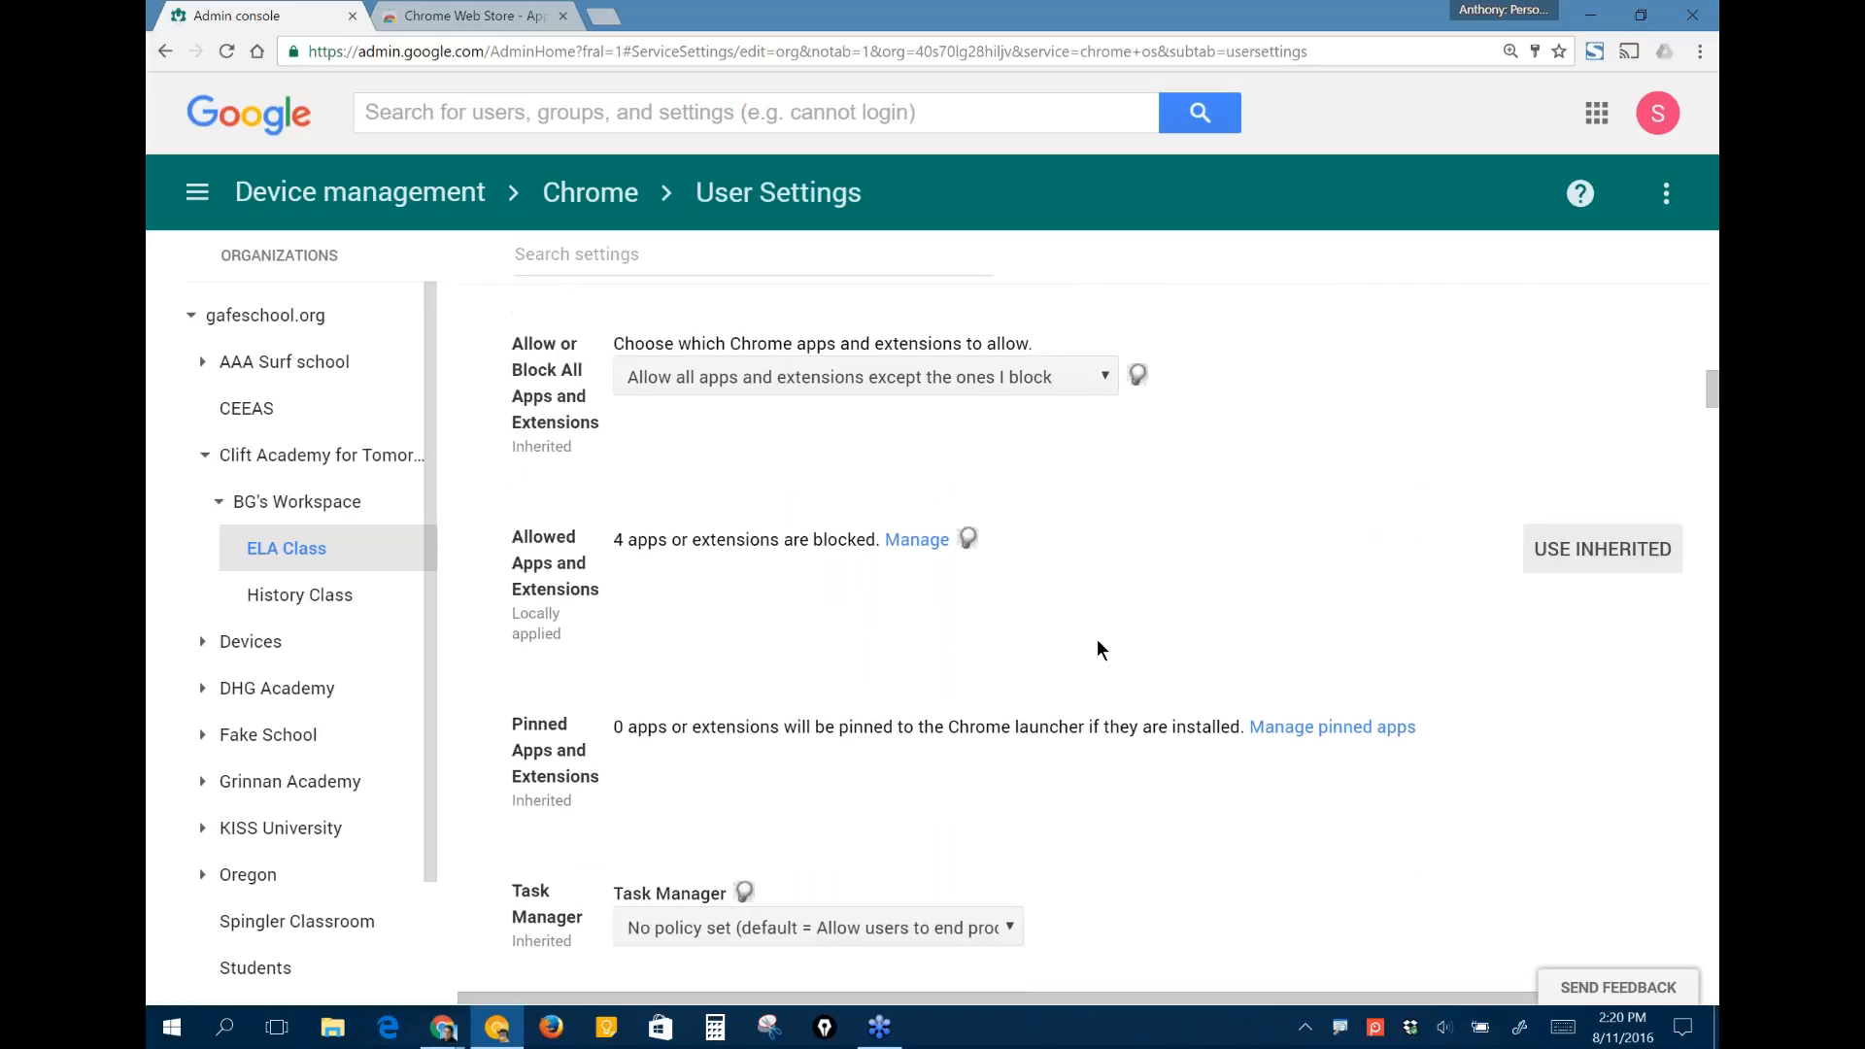
pyautogui.click(1034, 377)
pyautogui.press('Escape')
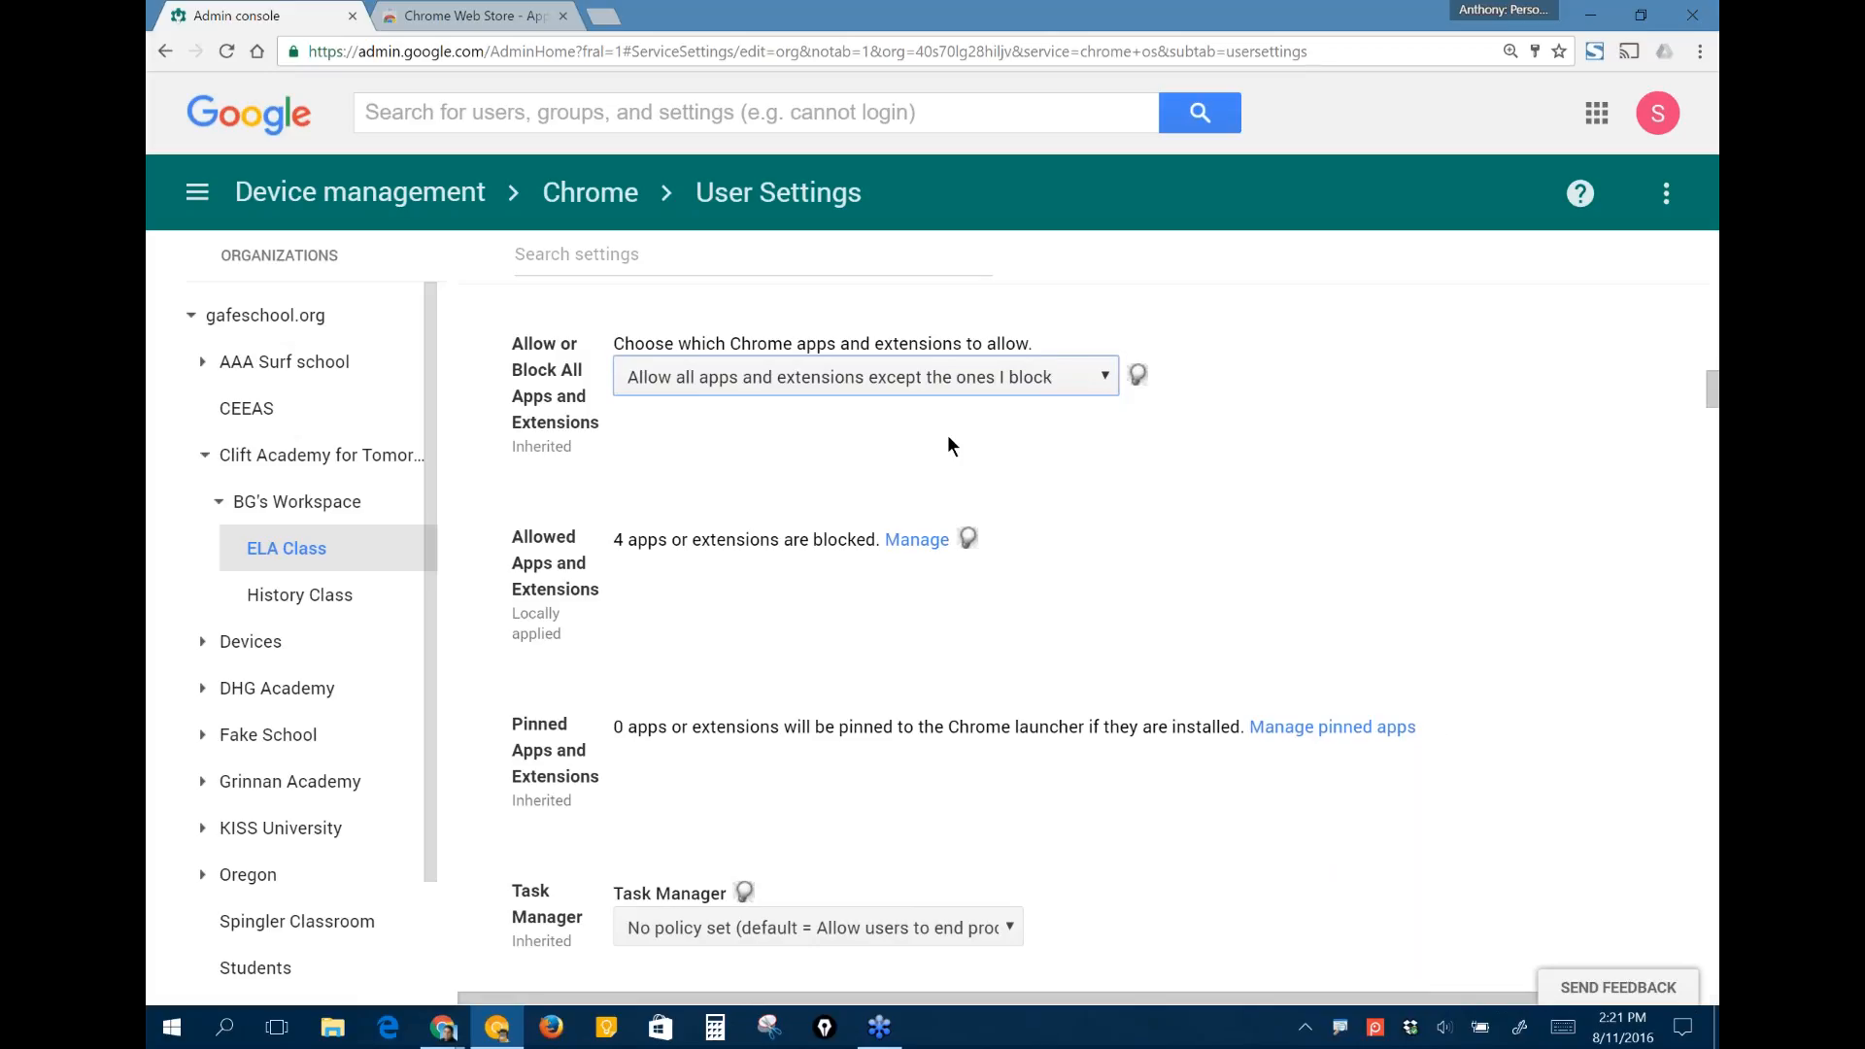
pyautogui.press('Down')
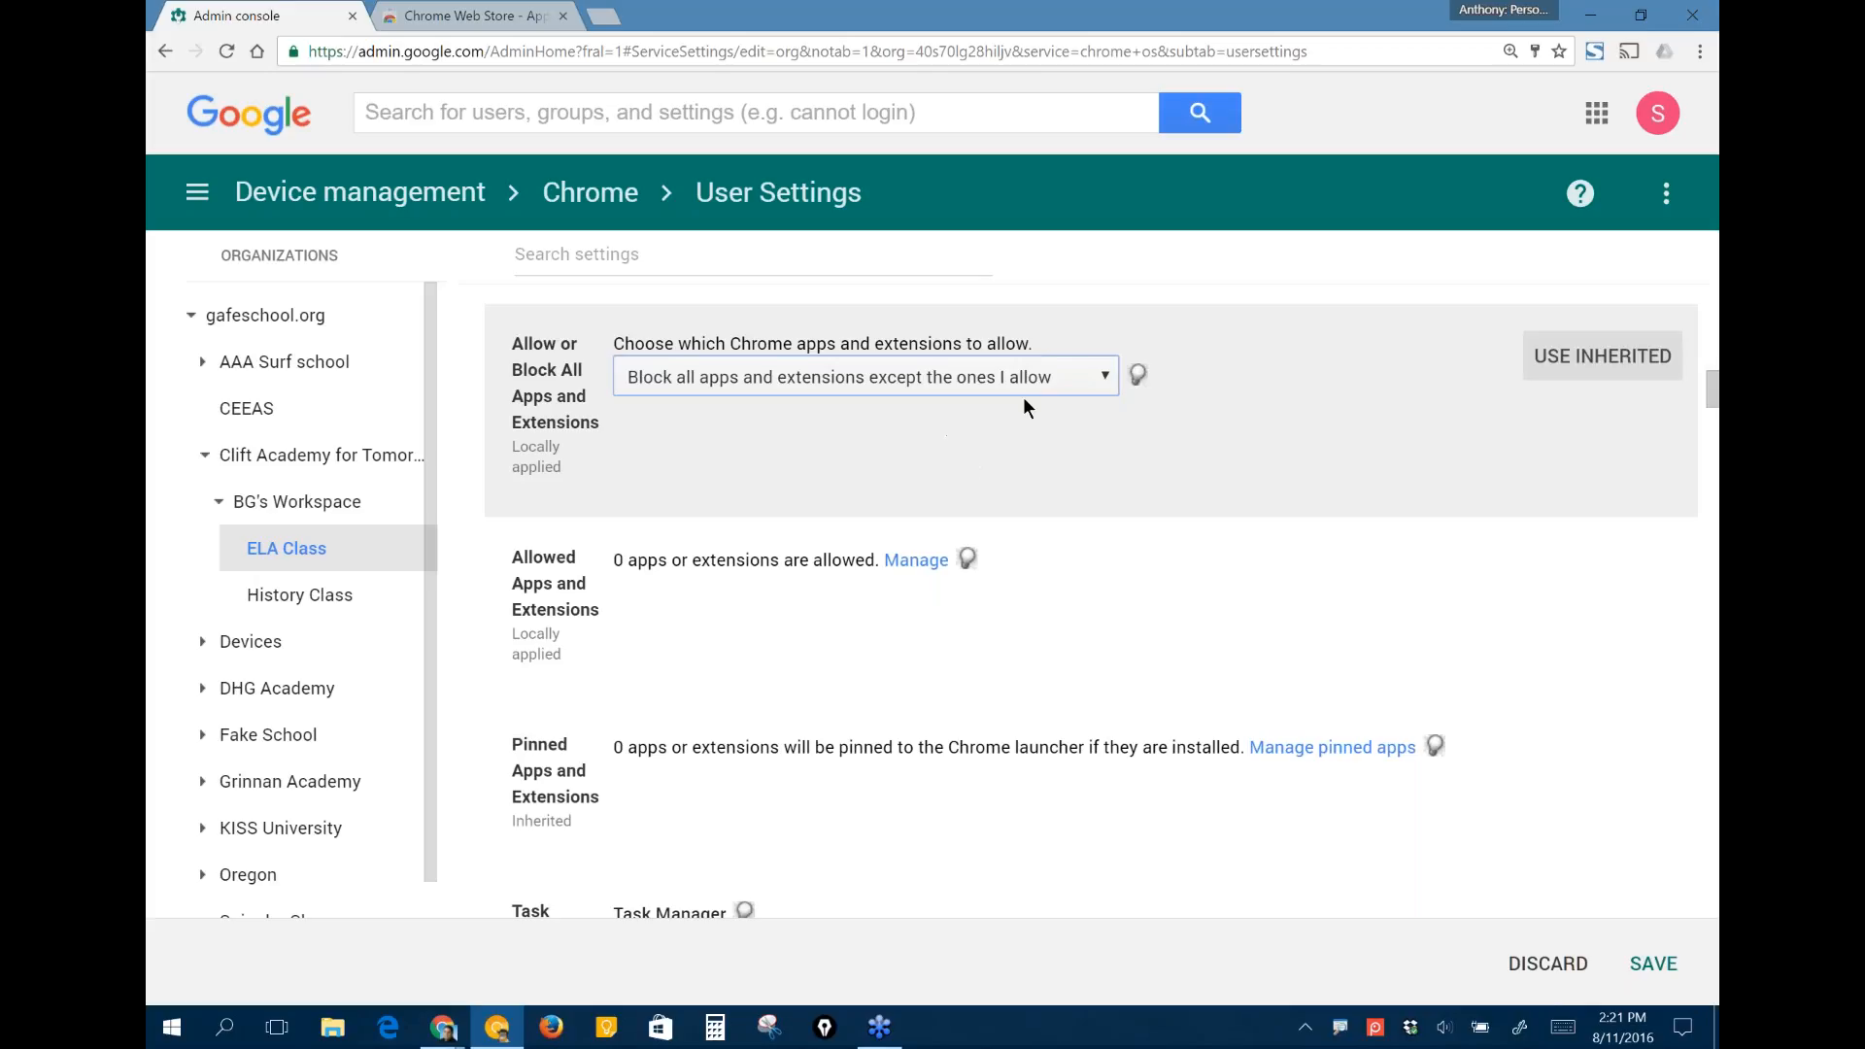
pyautogui.click(1551, 977)
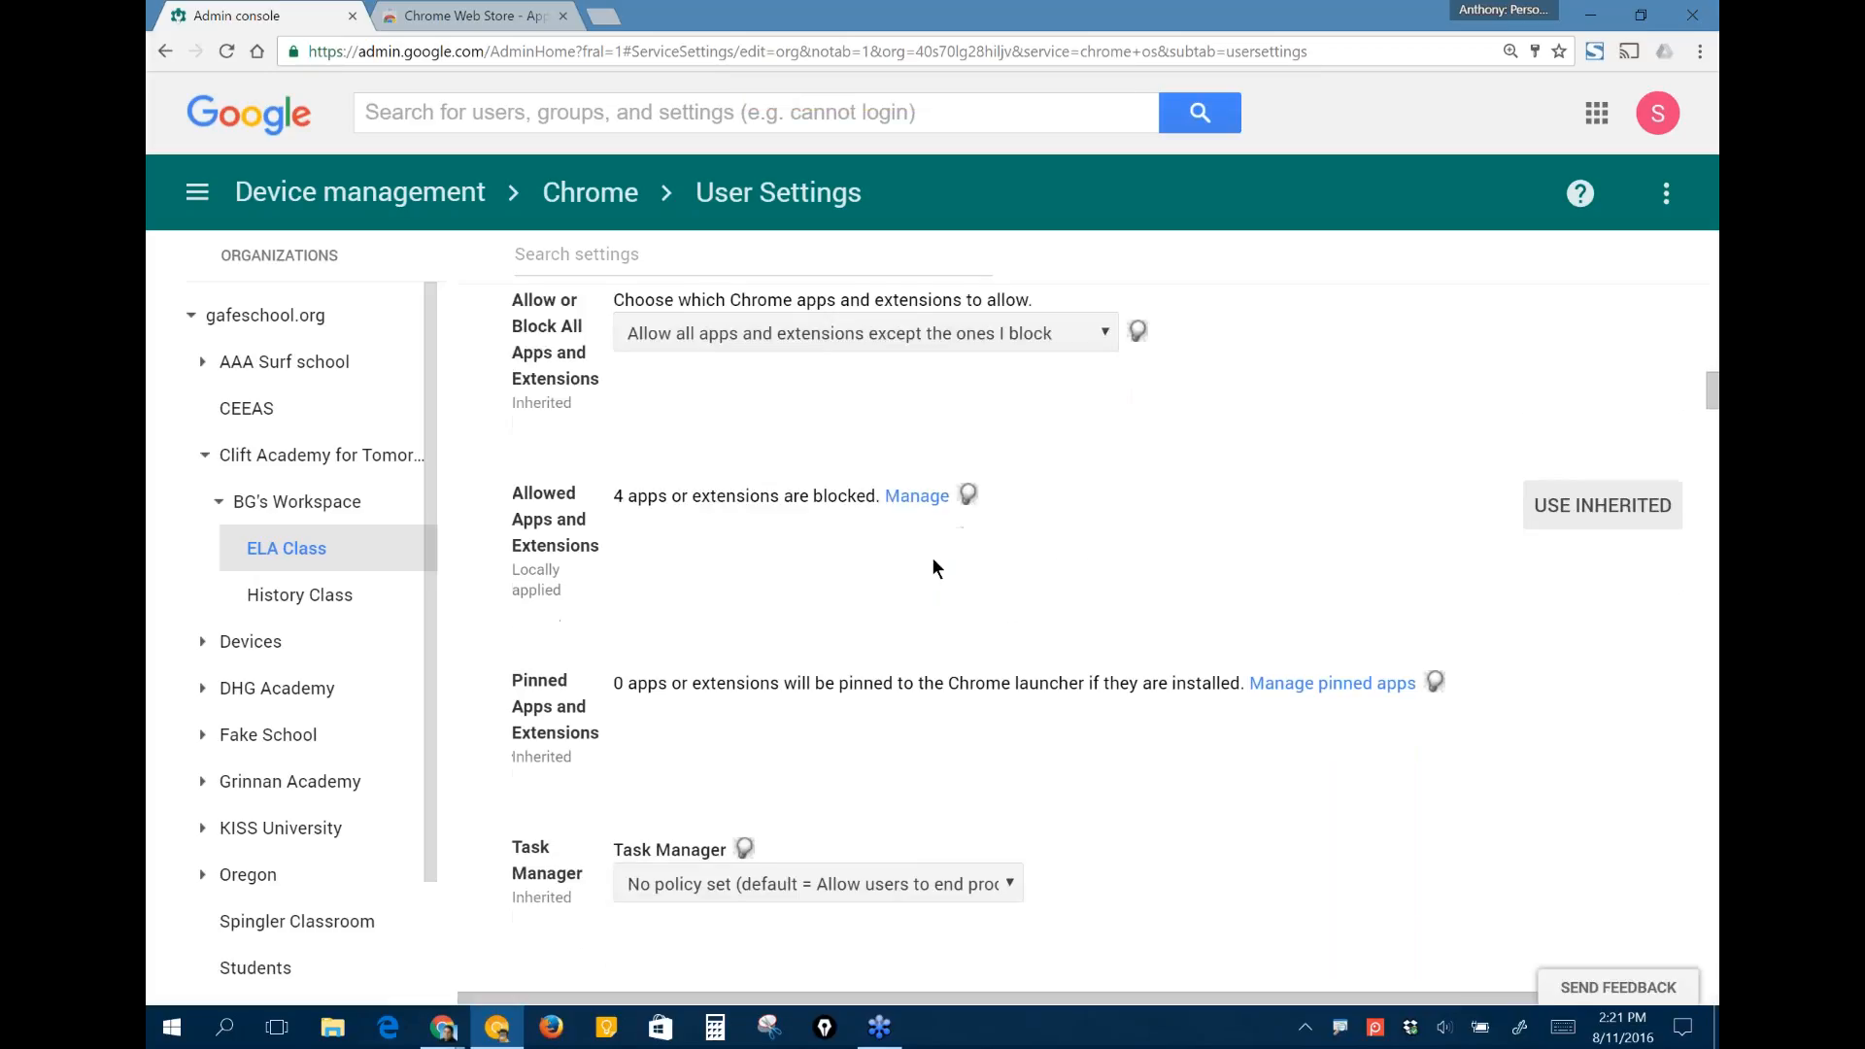
# - Open the management of pinned apps for ELA Class, search the Chrome Web Store for "brainpop" and add the BrainPOP app
pyautogui.scroll(-2, 931, 557)
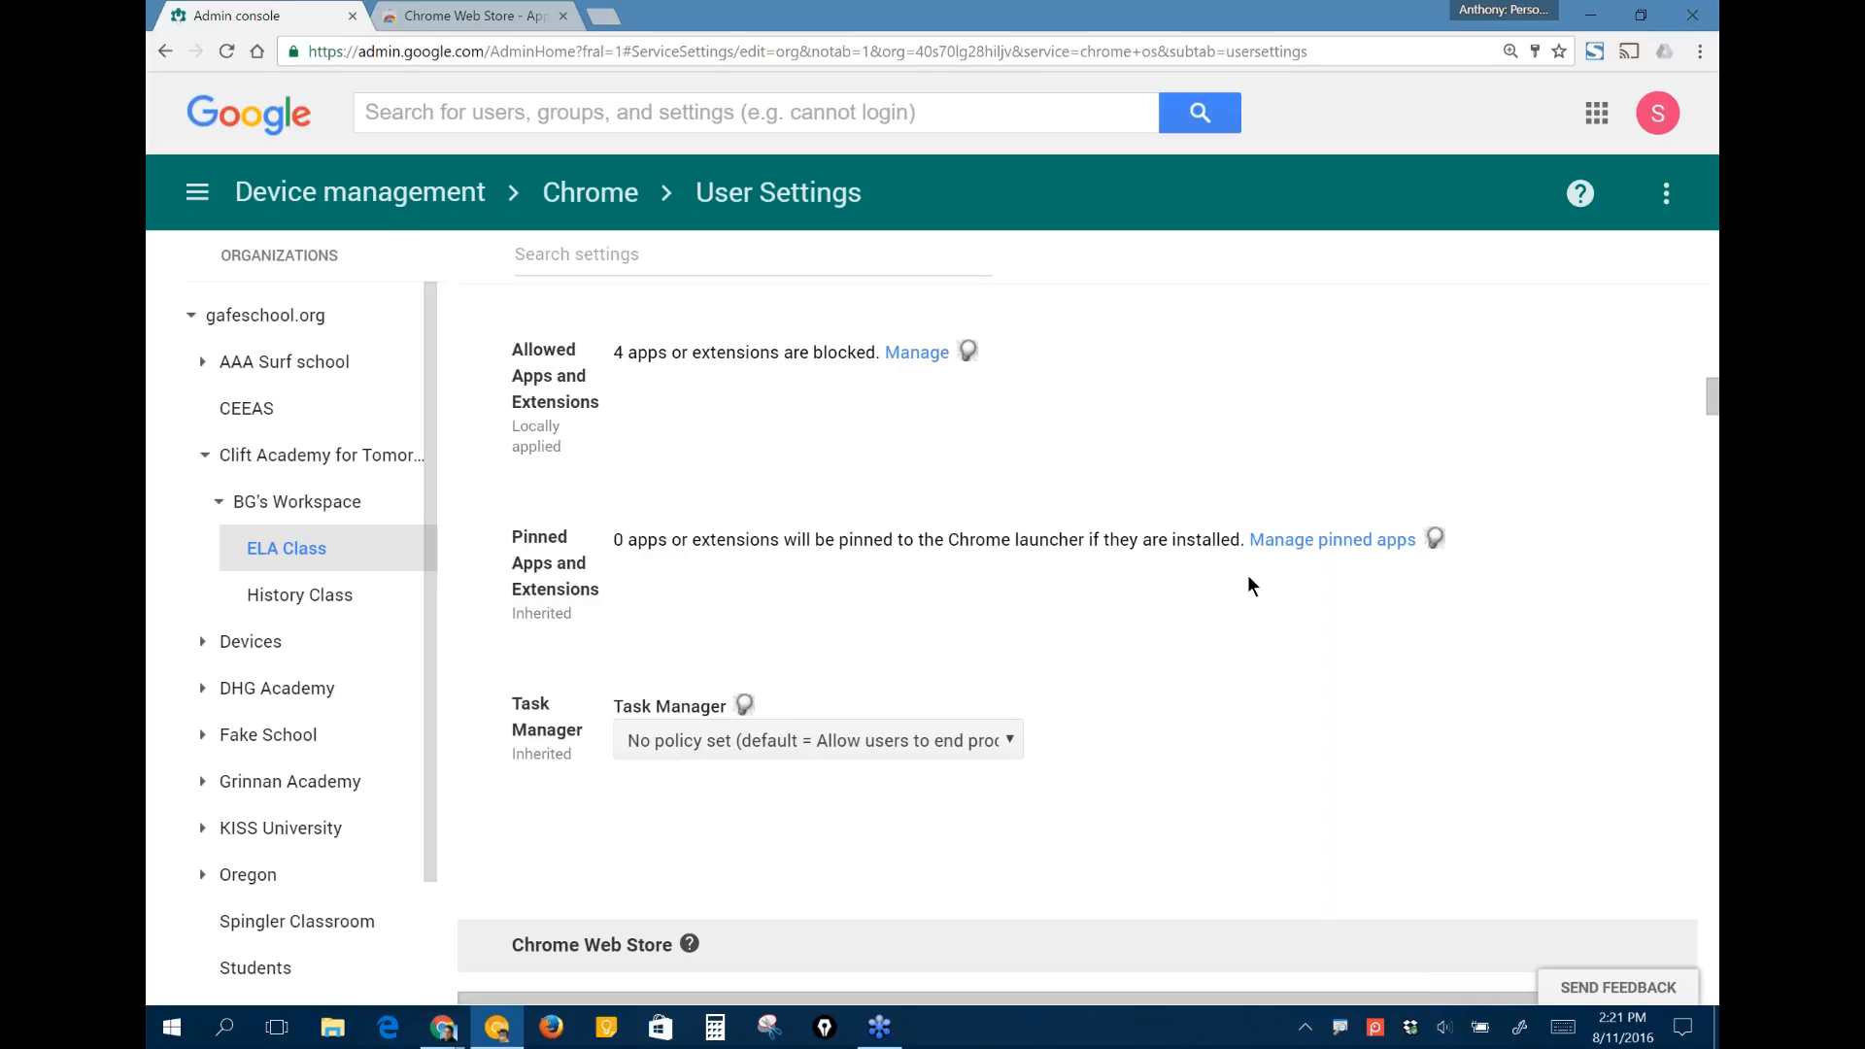
pyautogui.click(1345, 538)
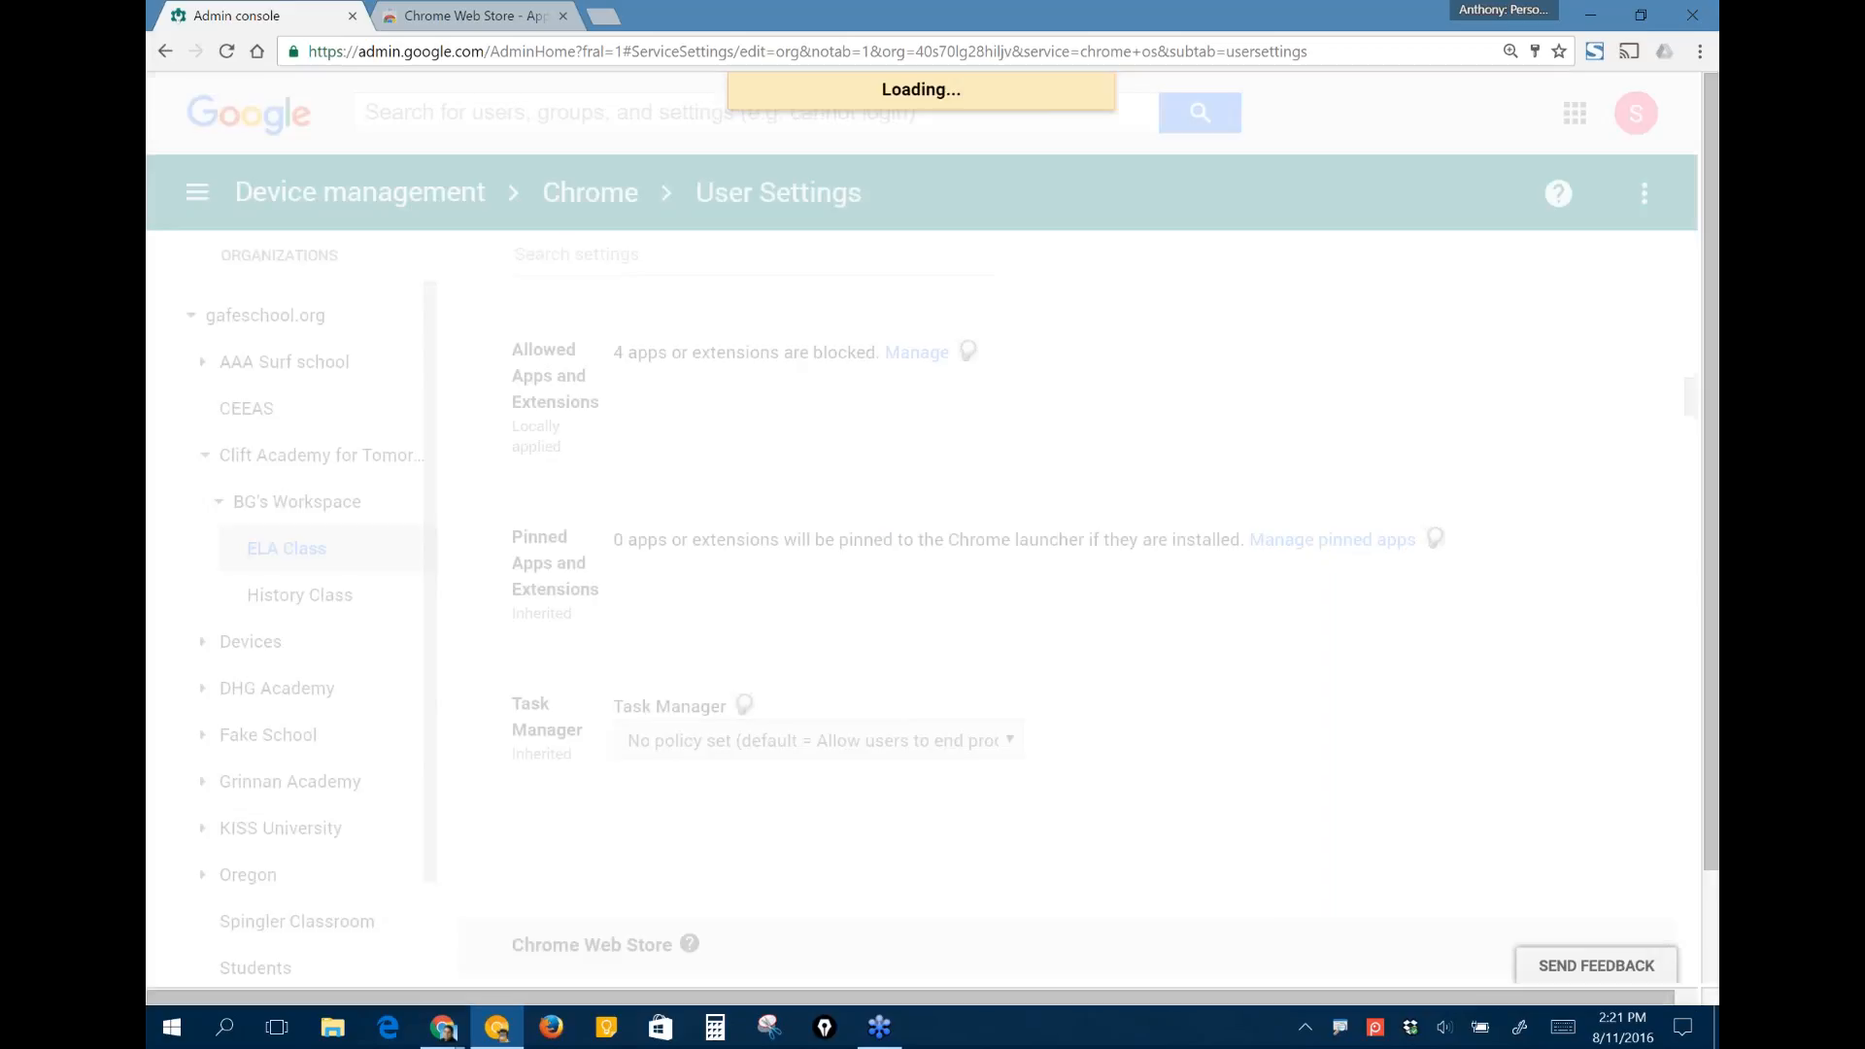
pyautogui.click(879, 340)
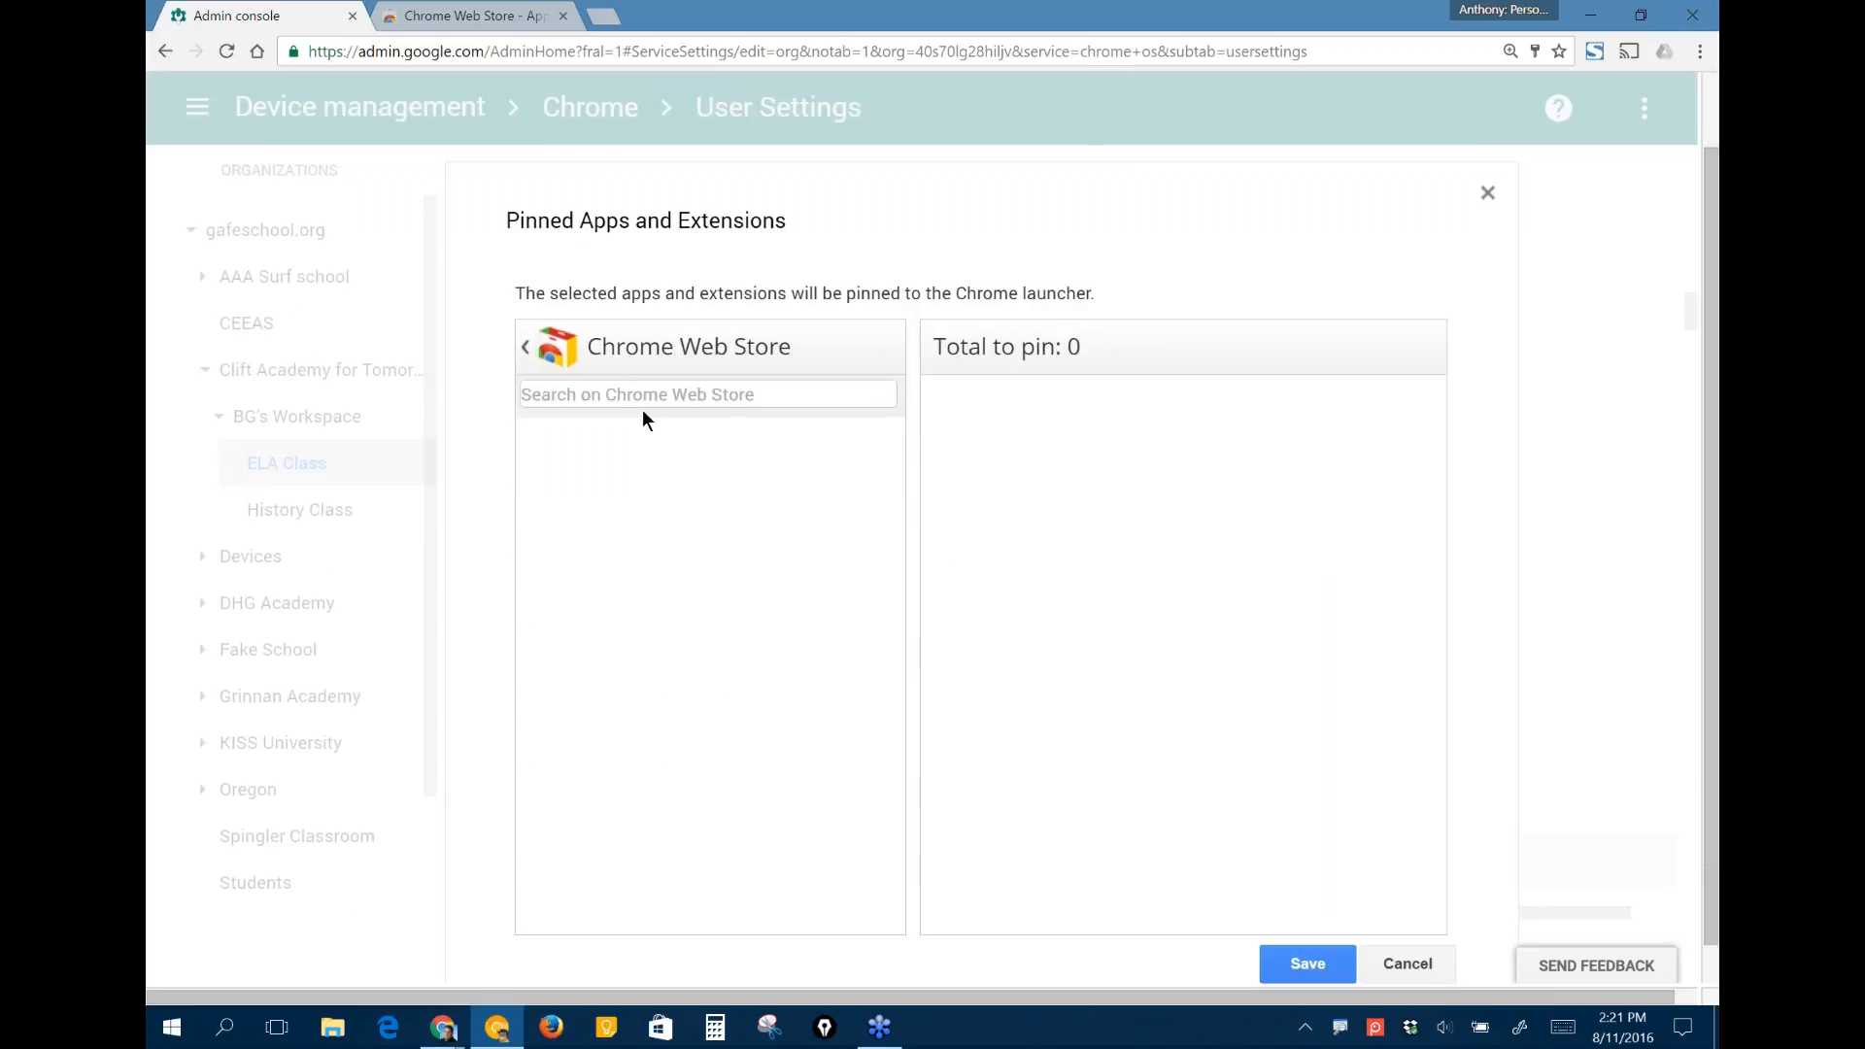
pyautogui.click(648, 399)
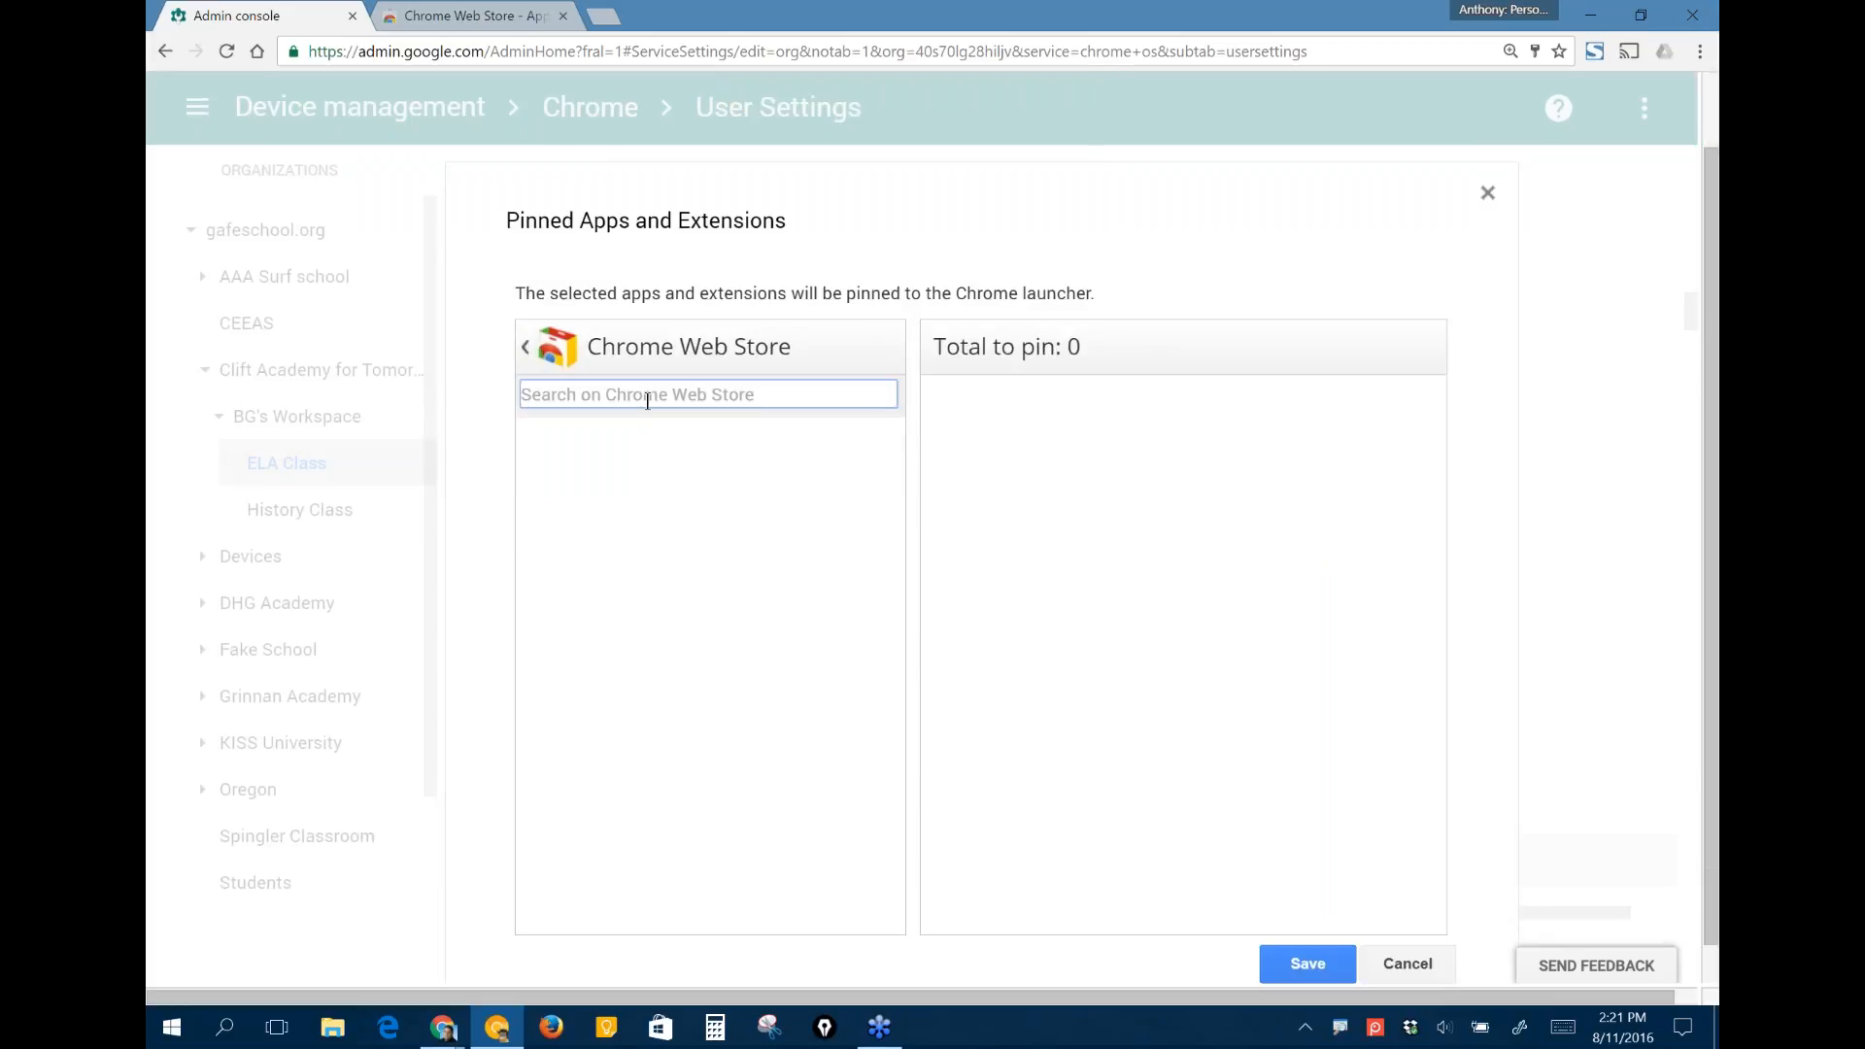
pyautogui.write('brain')
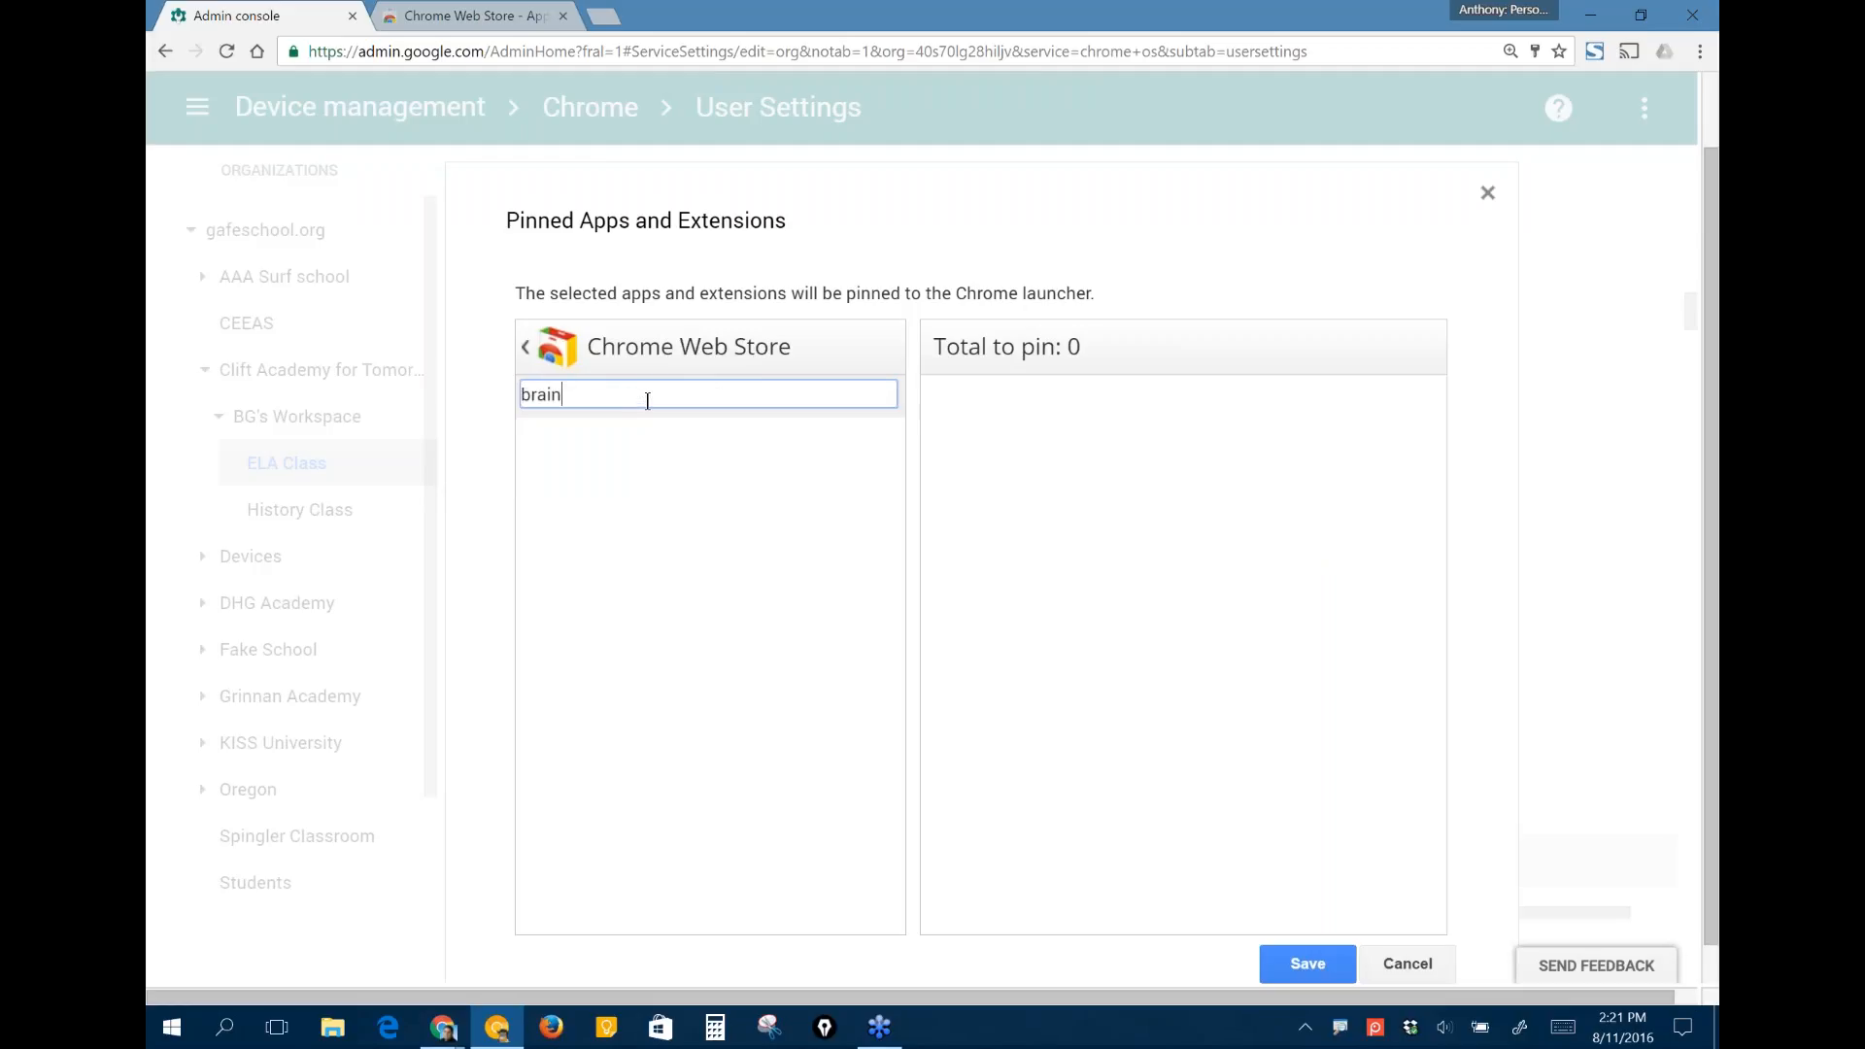
pyautogui.write('pop')
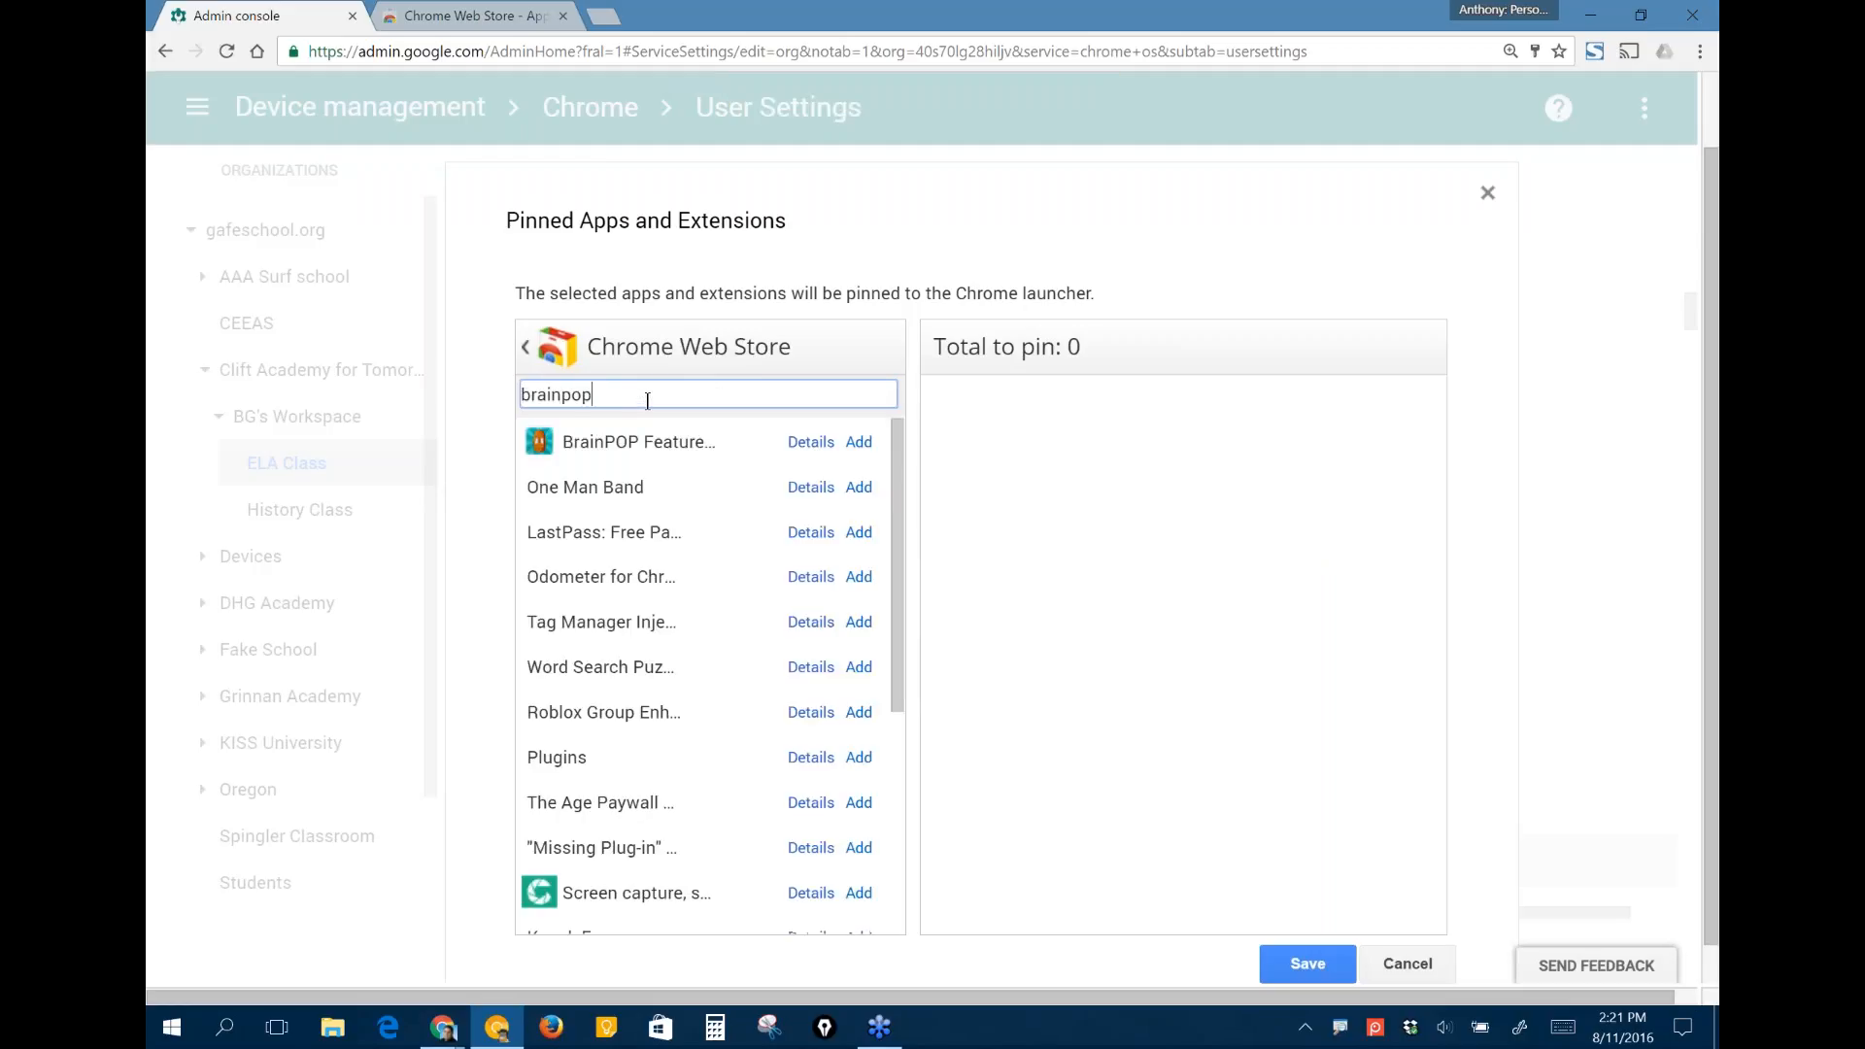
pyautogui.click(858, 442)
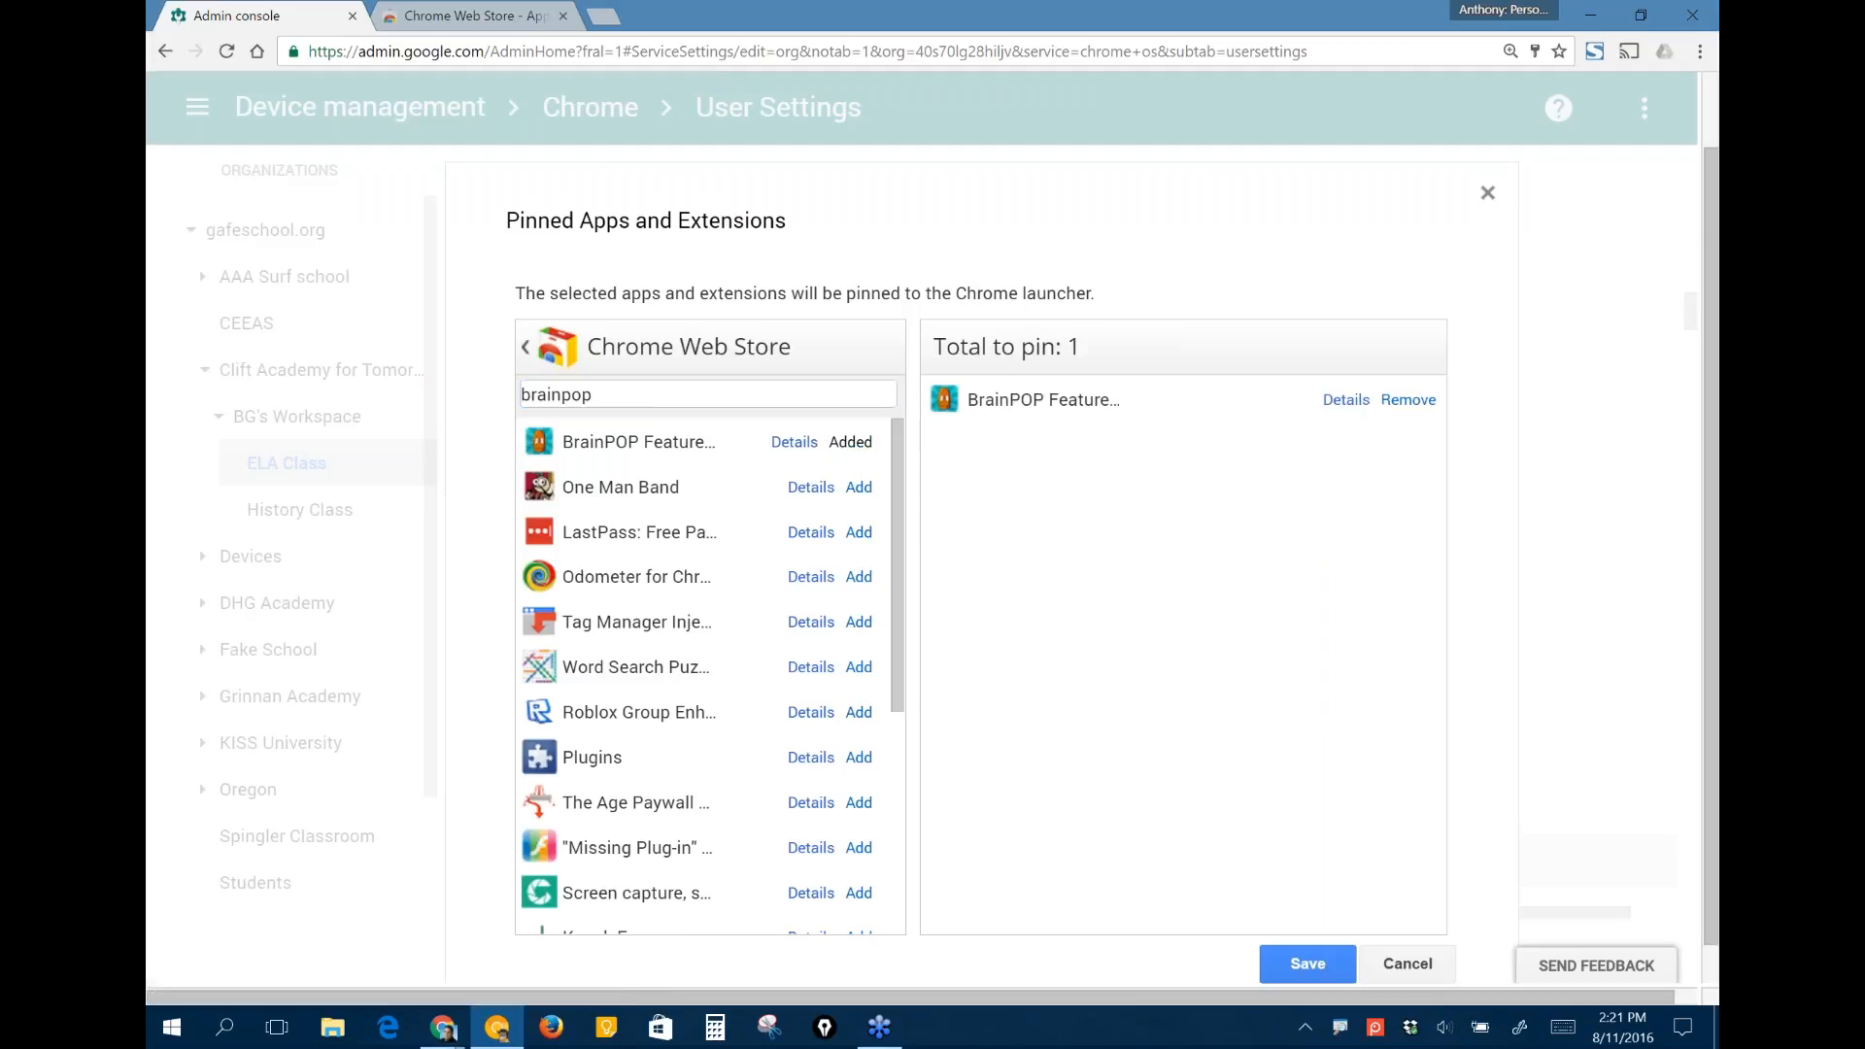
# - Search for "wevideo", add the WeVideo app to the pinned apps and save the changed user settings
pyautogui.hotkey('ctrl', 'a')
pyautogui.press('BackSpace')
pyautogui.write('we')
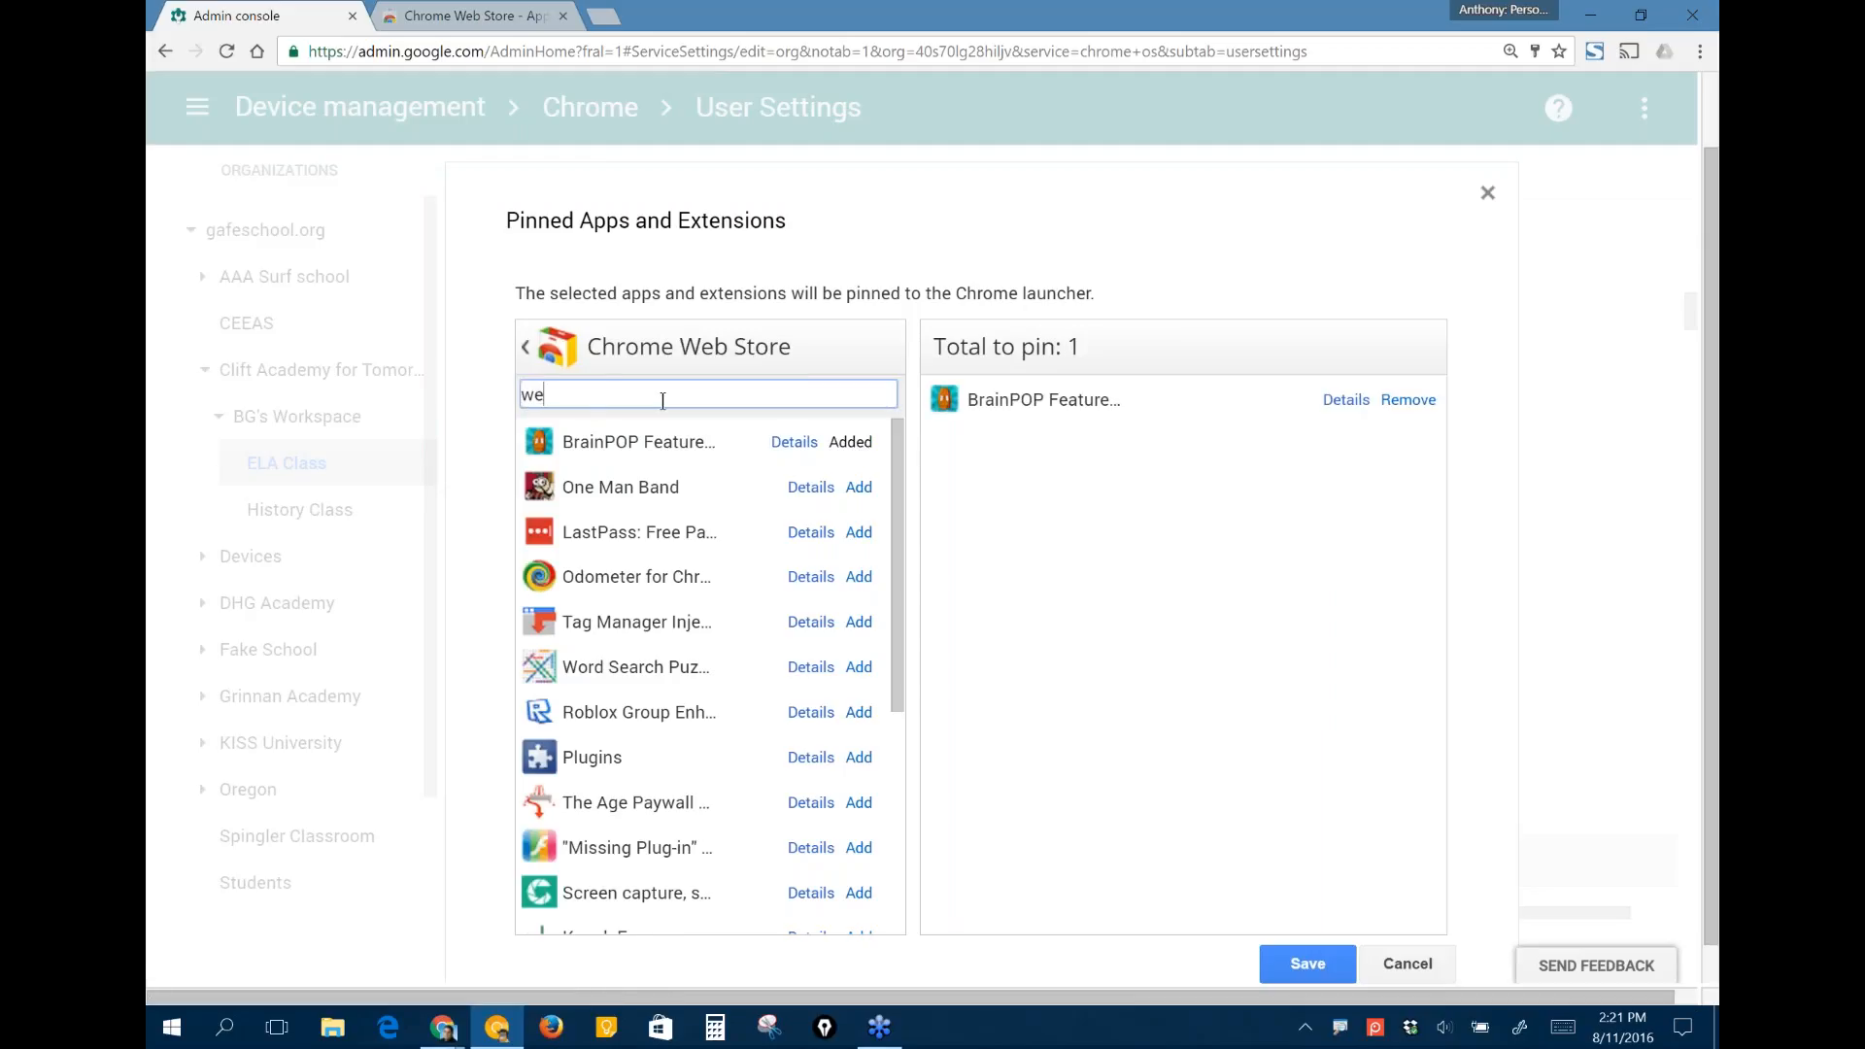
pyautogui.write('video')
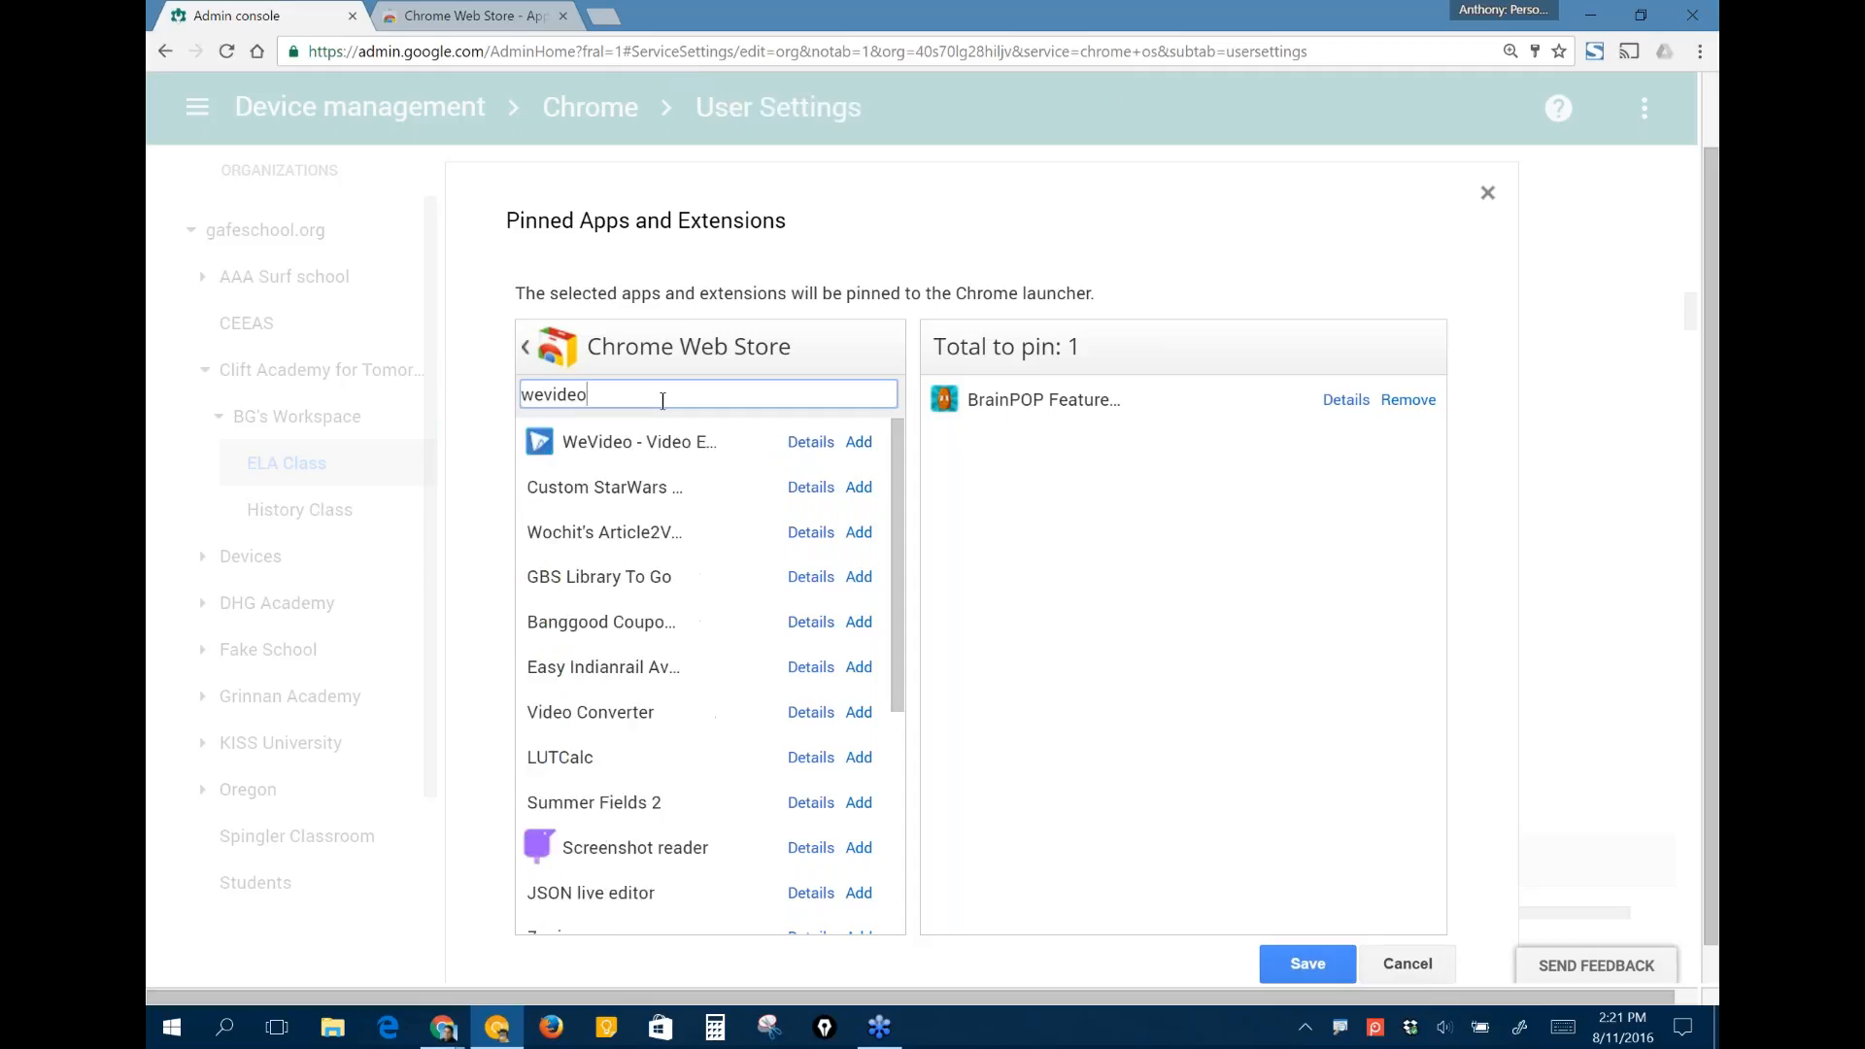
pyautogui.click(858, 442)
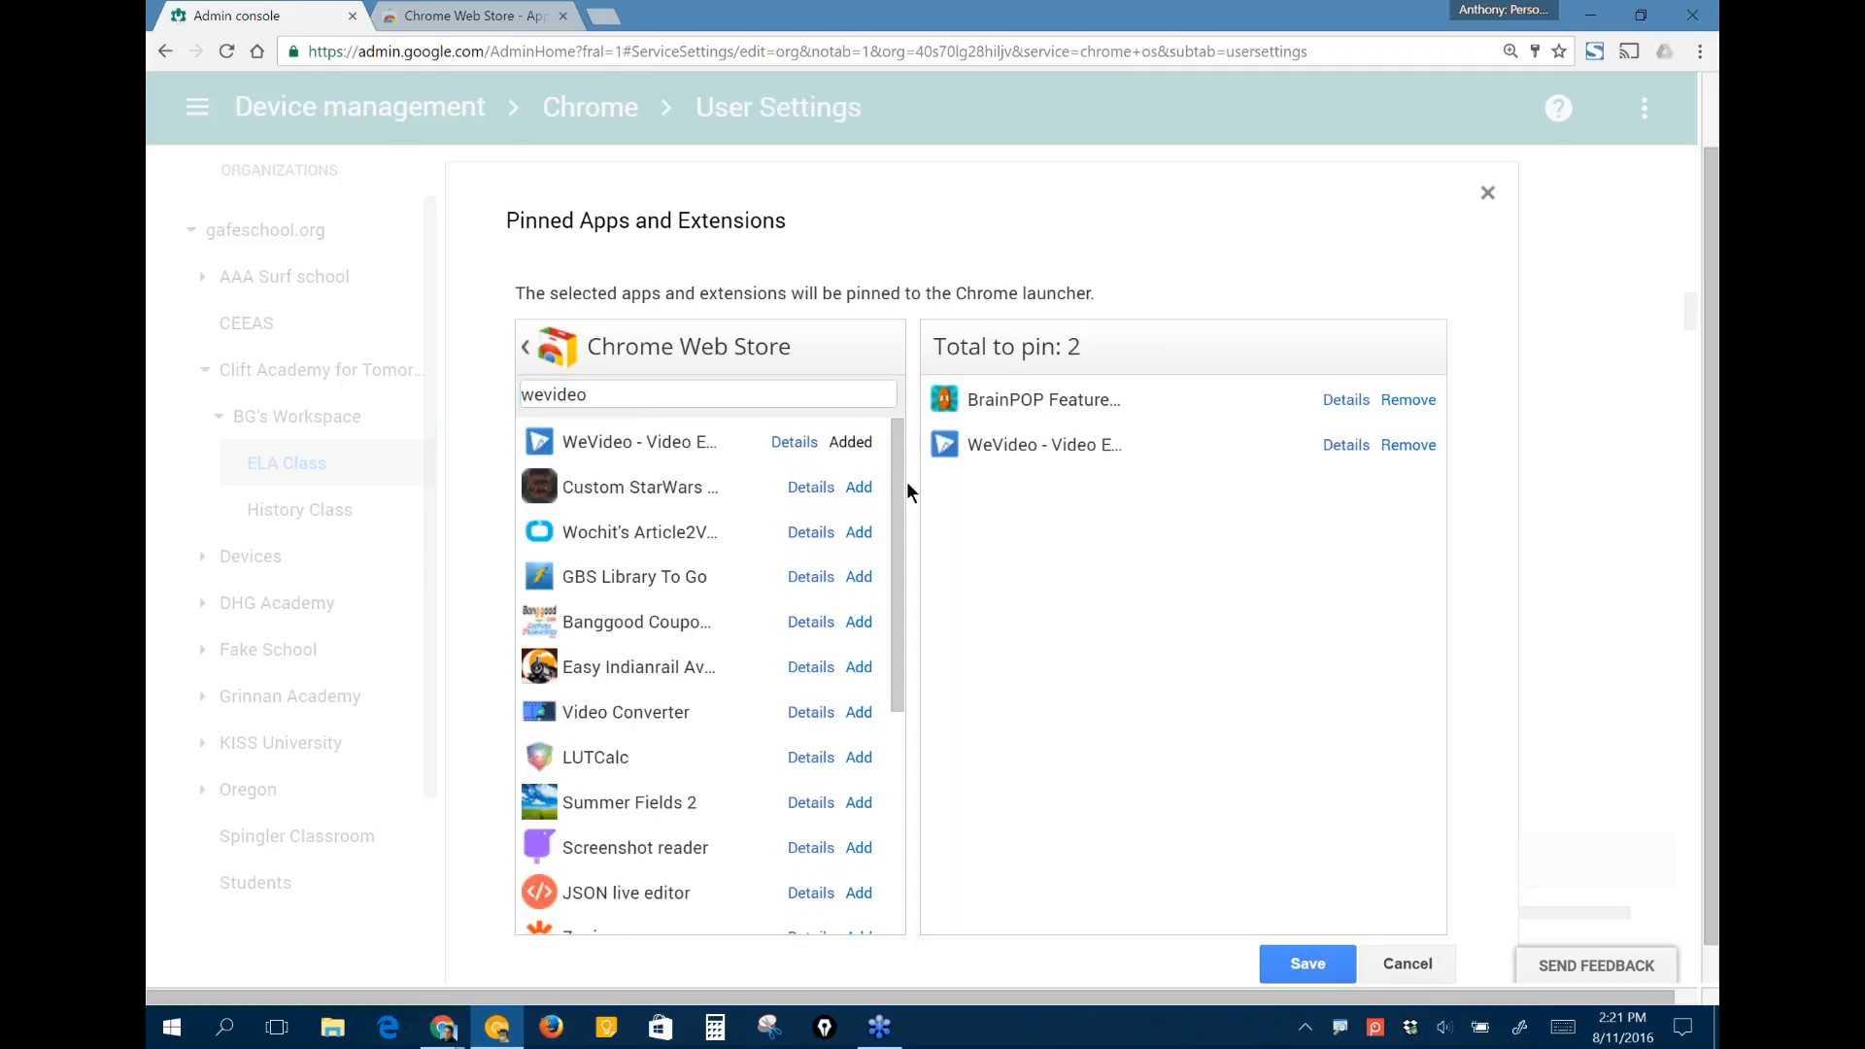
pyautogui.click(1308, 963)
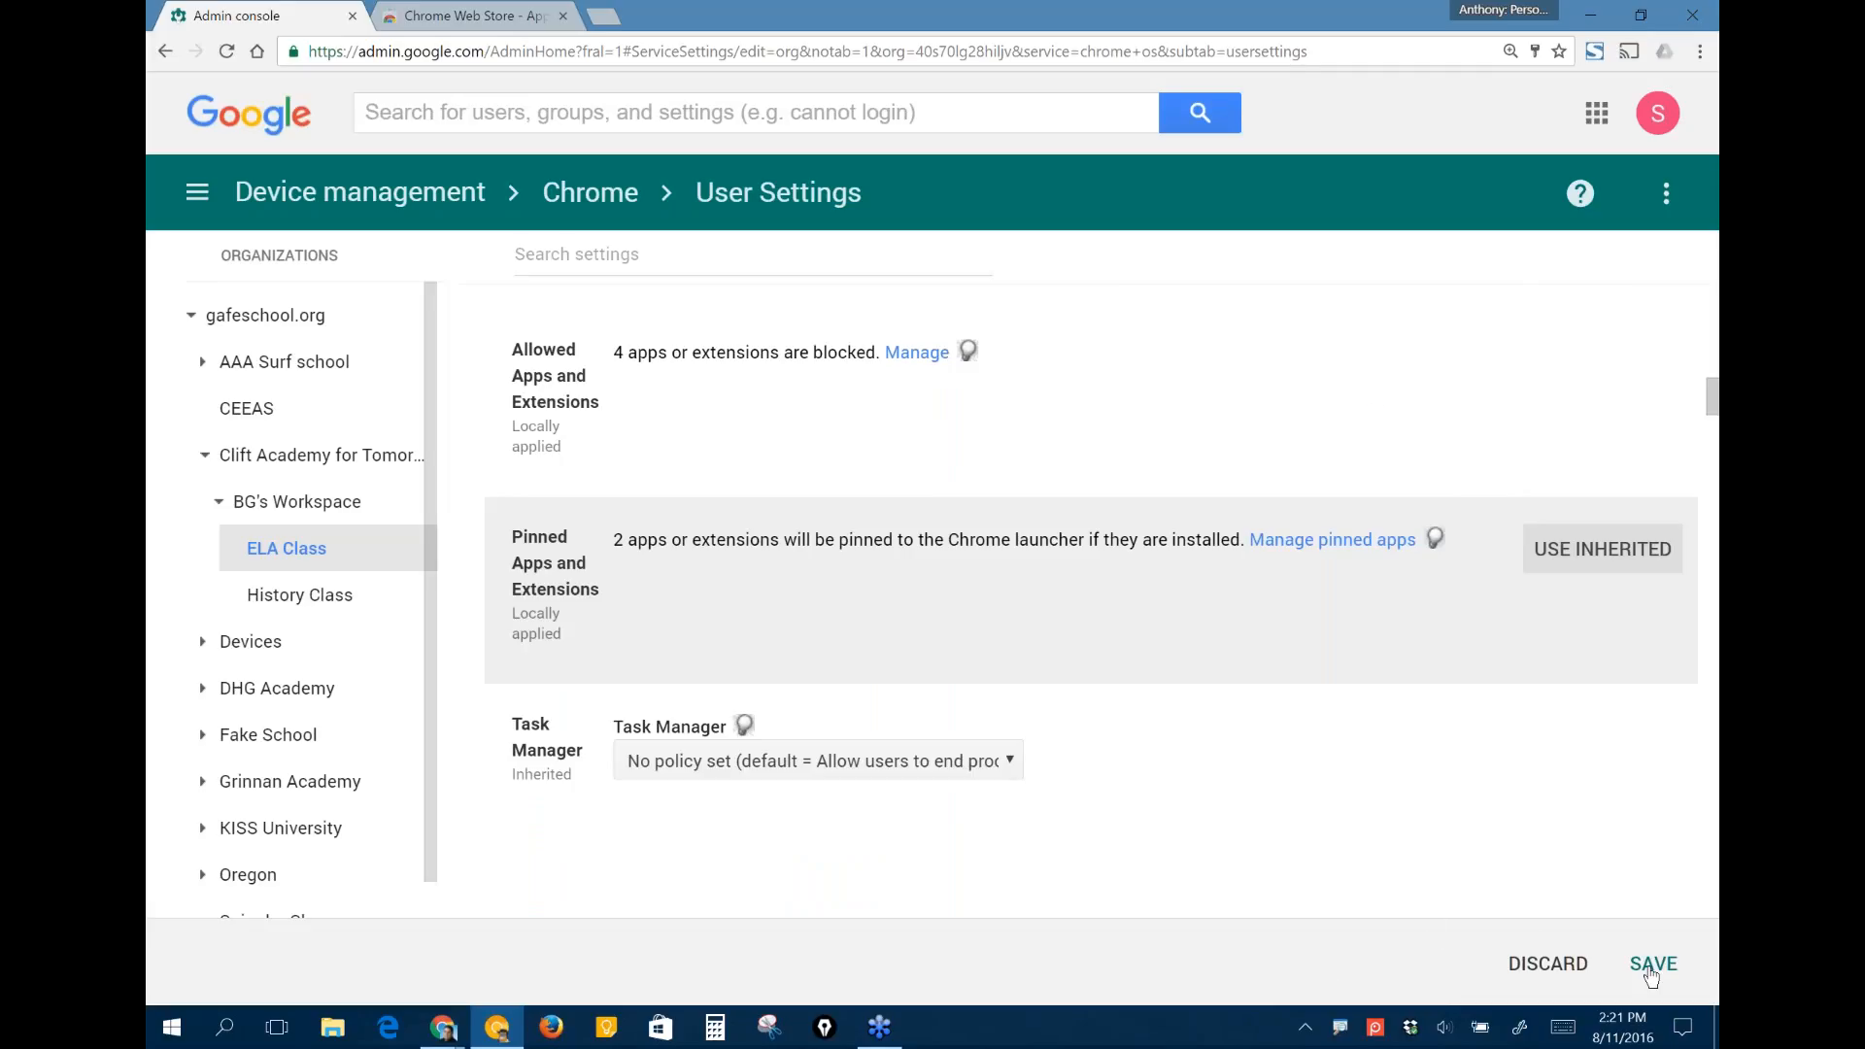
pyautogui.click(1650, 966)
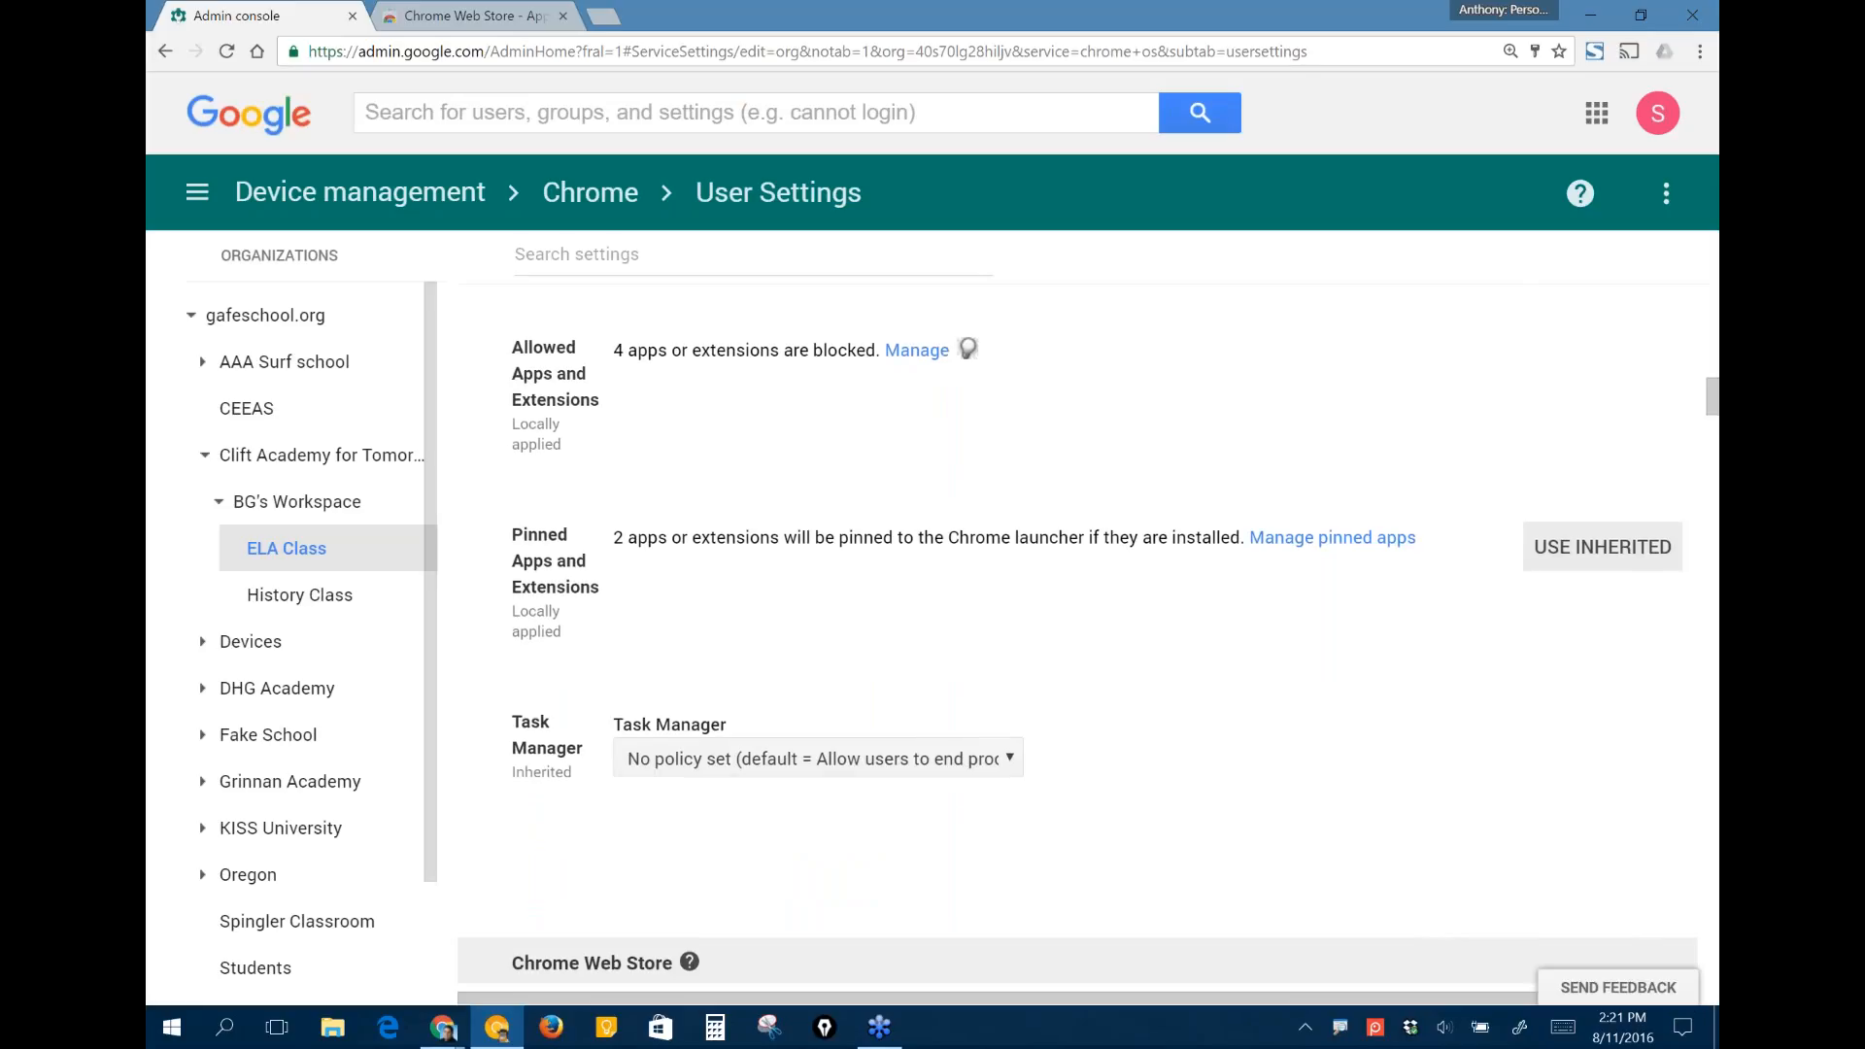
# - Try setting the Chrome Web Store Homepage for ELA Class to the "For gedu.demo.logicwing.com" collection
pyautogui.scroll(-1, 1078, 622)
pyautogui.scroll(-2, 1079, 621)
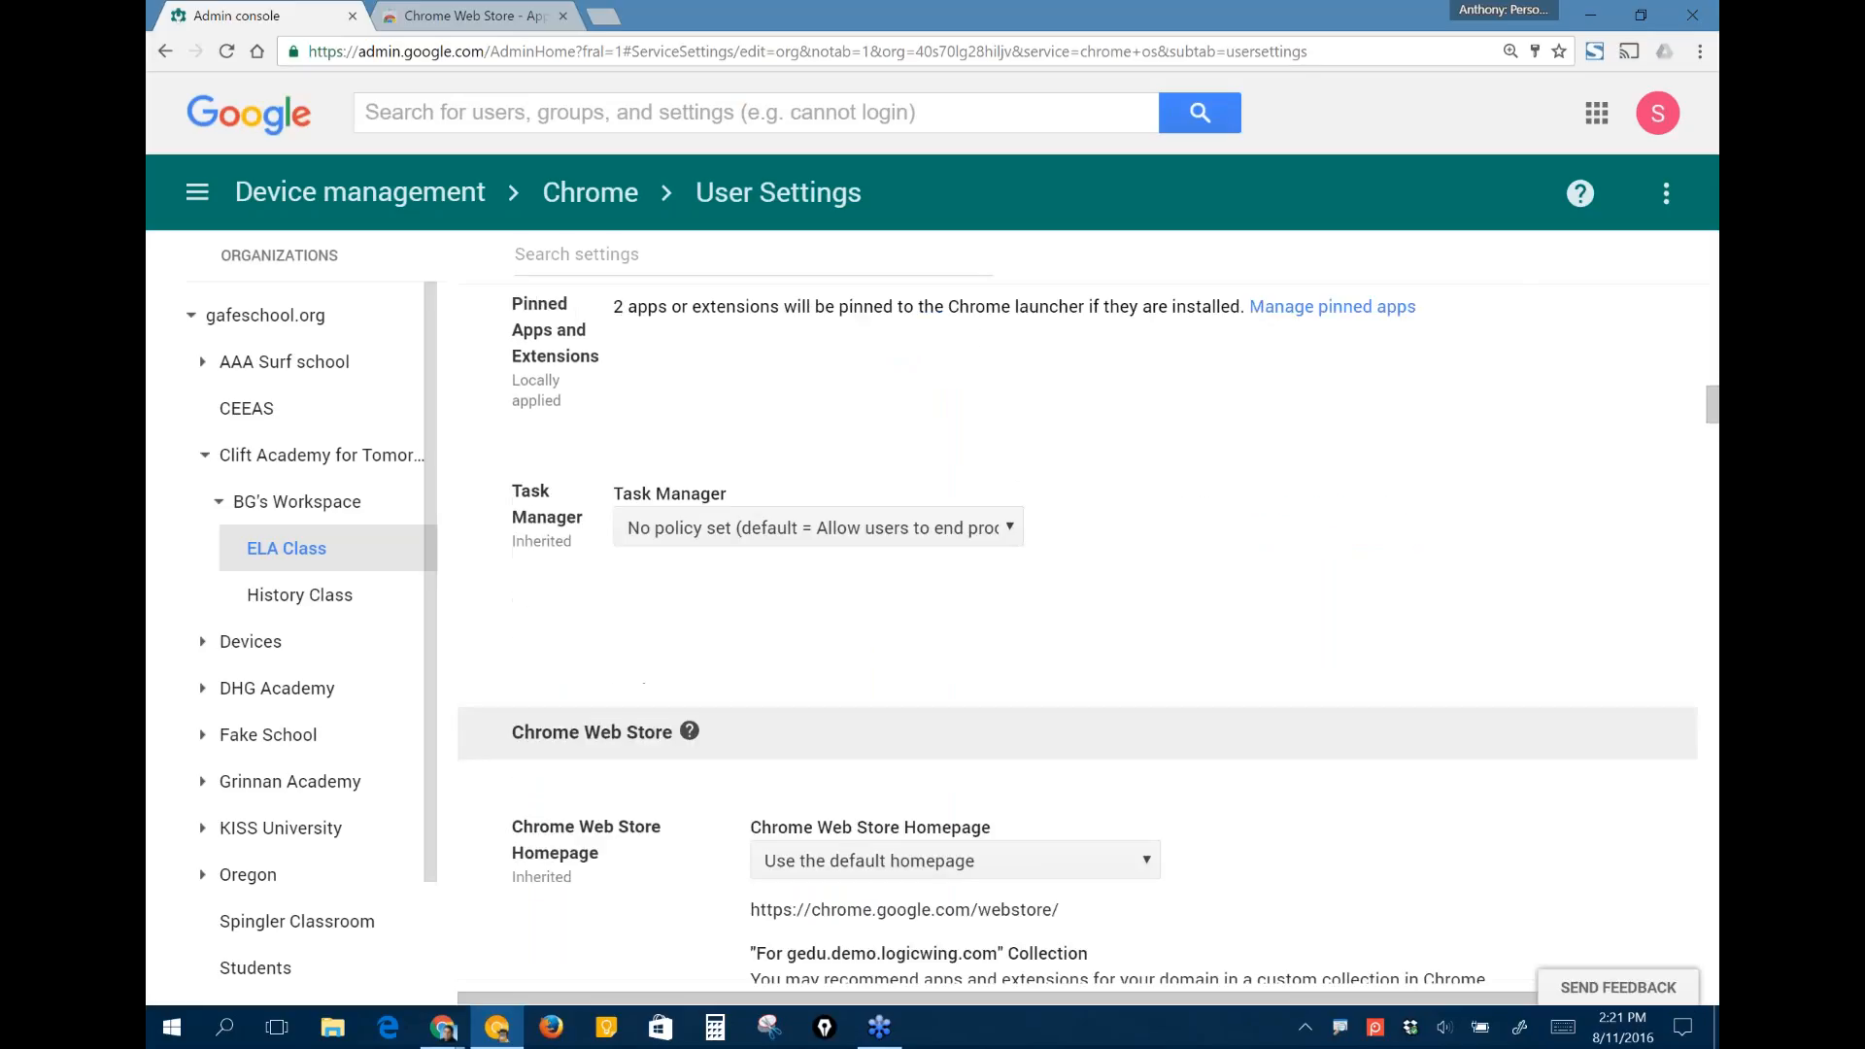
pyautogui.scroll(-1, 1078, 622)
pyautogui.scroll(-4, 1410, 831)
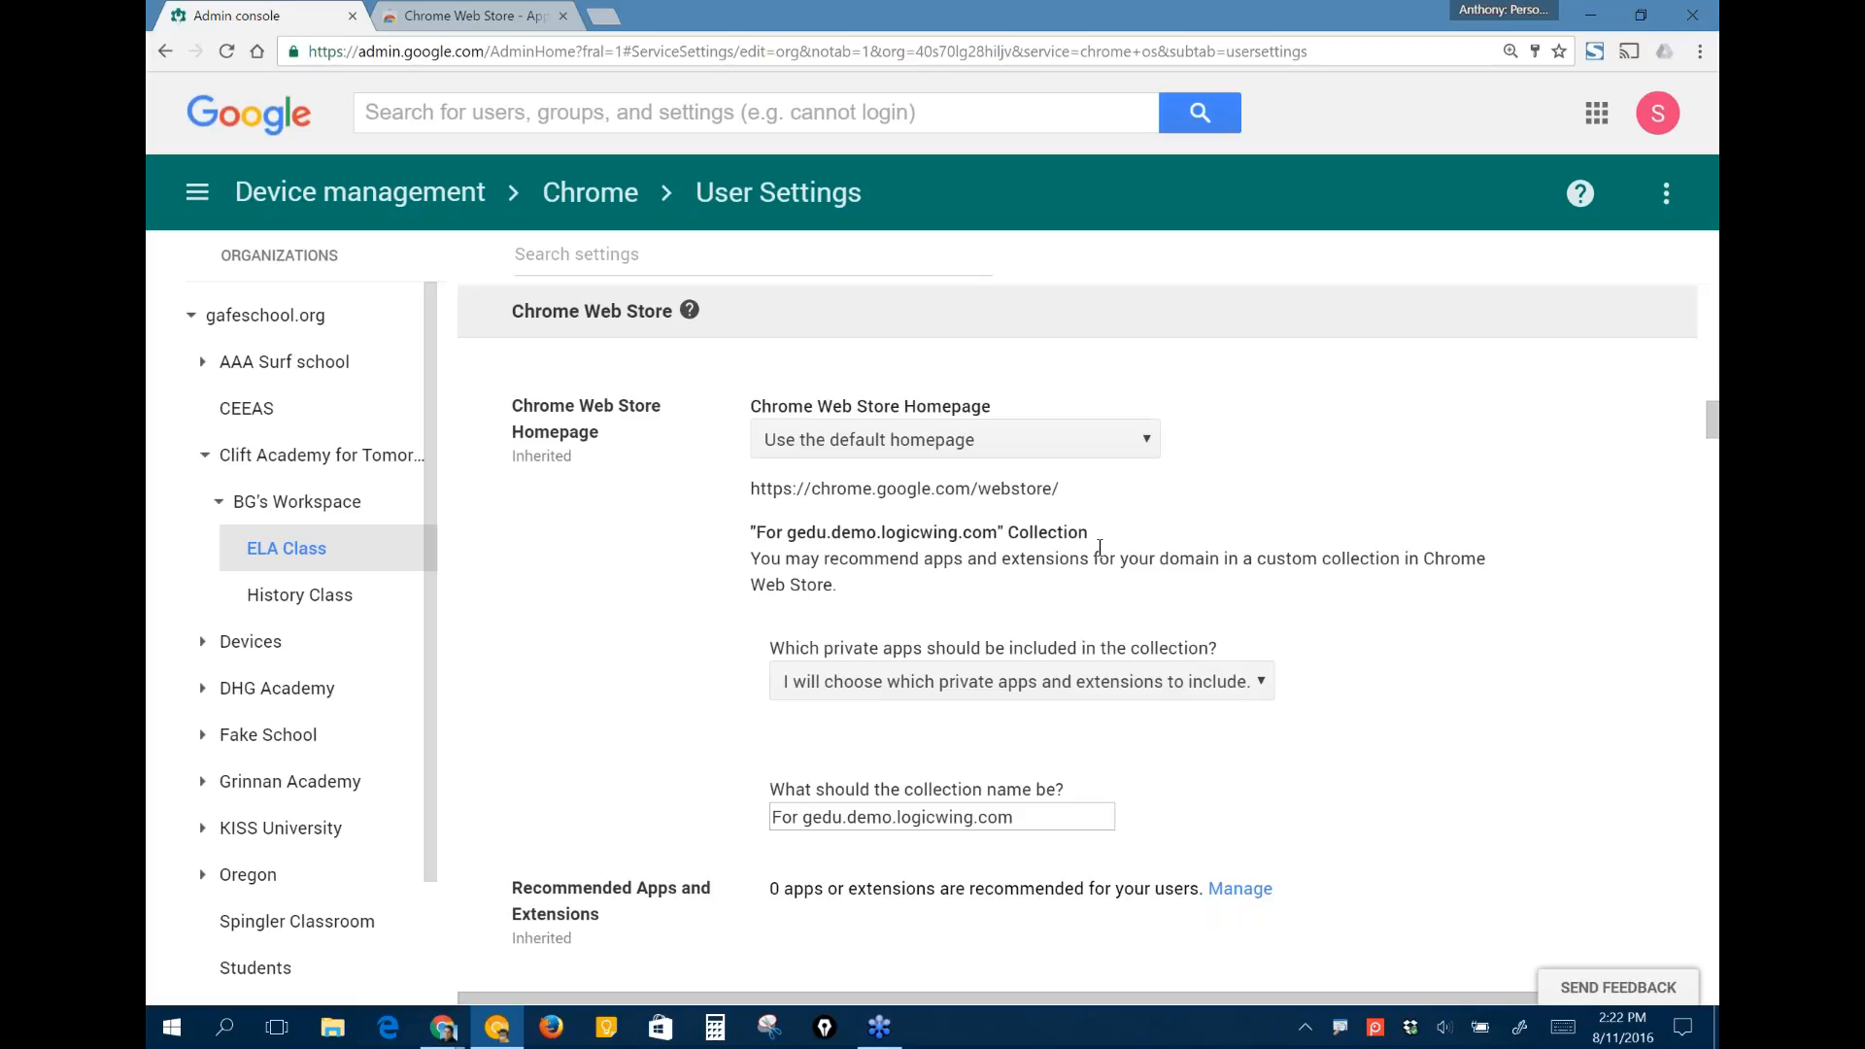
pyautogui.click(1093, 439)
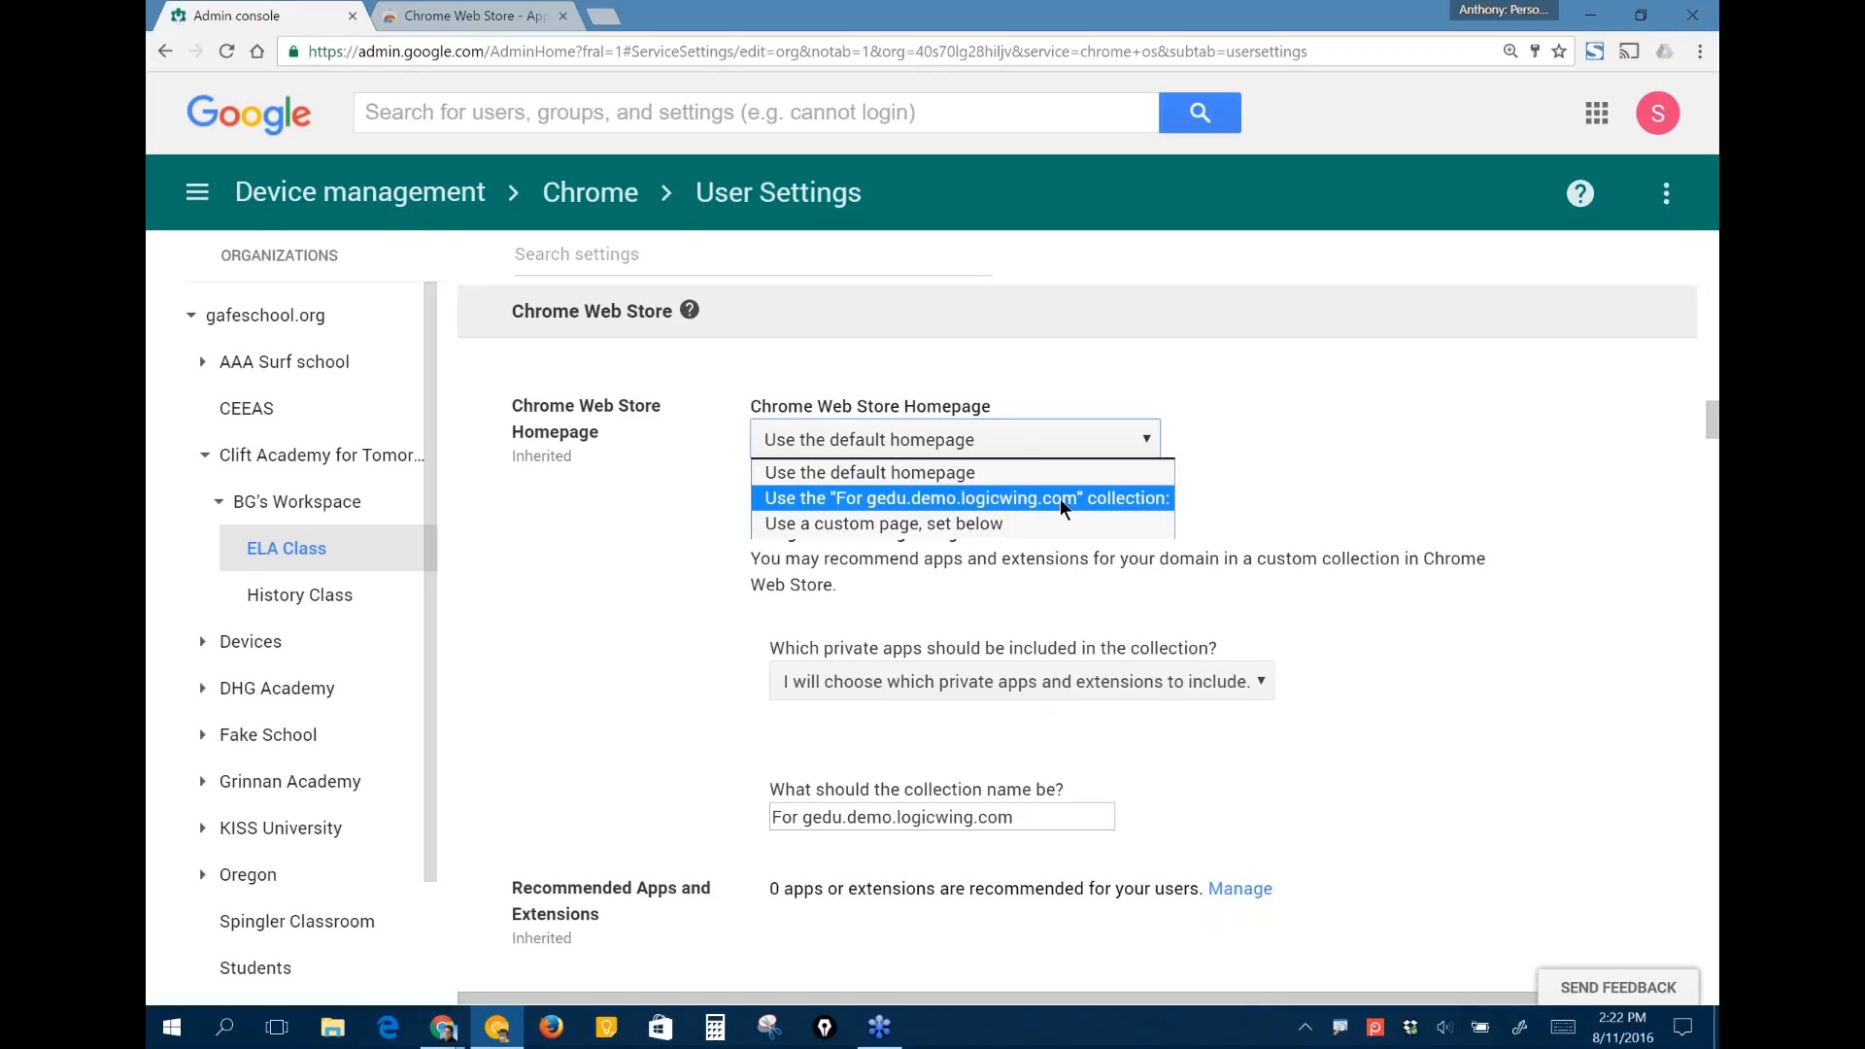
pyautogui.click(1030, 499)
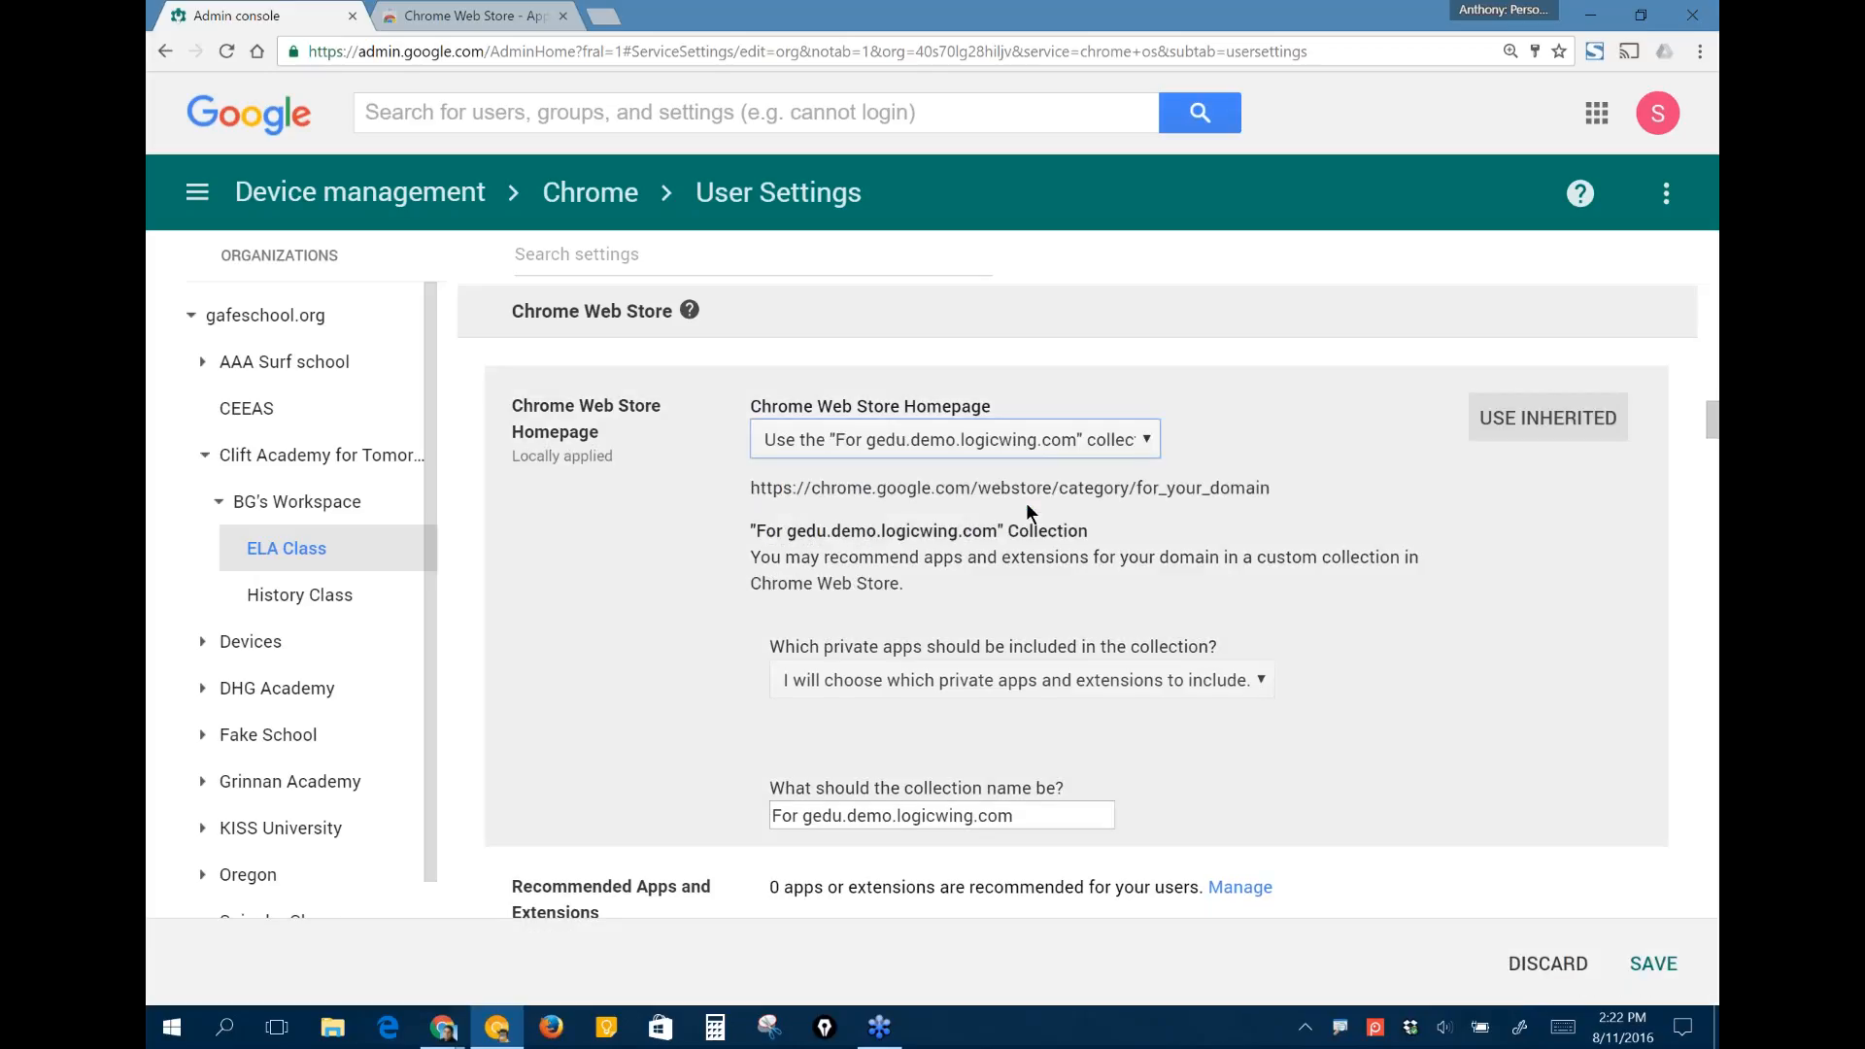
# - Examine the collection's private apps option and name, the Recommended Apps and Extensions setting and the Chrome Web Store Permissions
pyautogui.scroll(-1, 1329, 729)
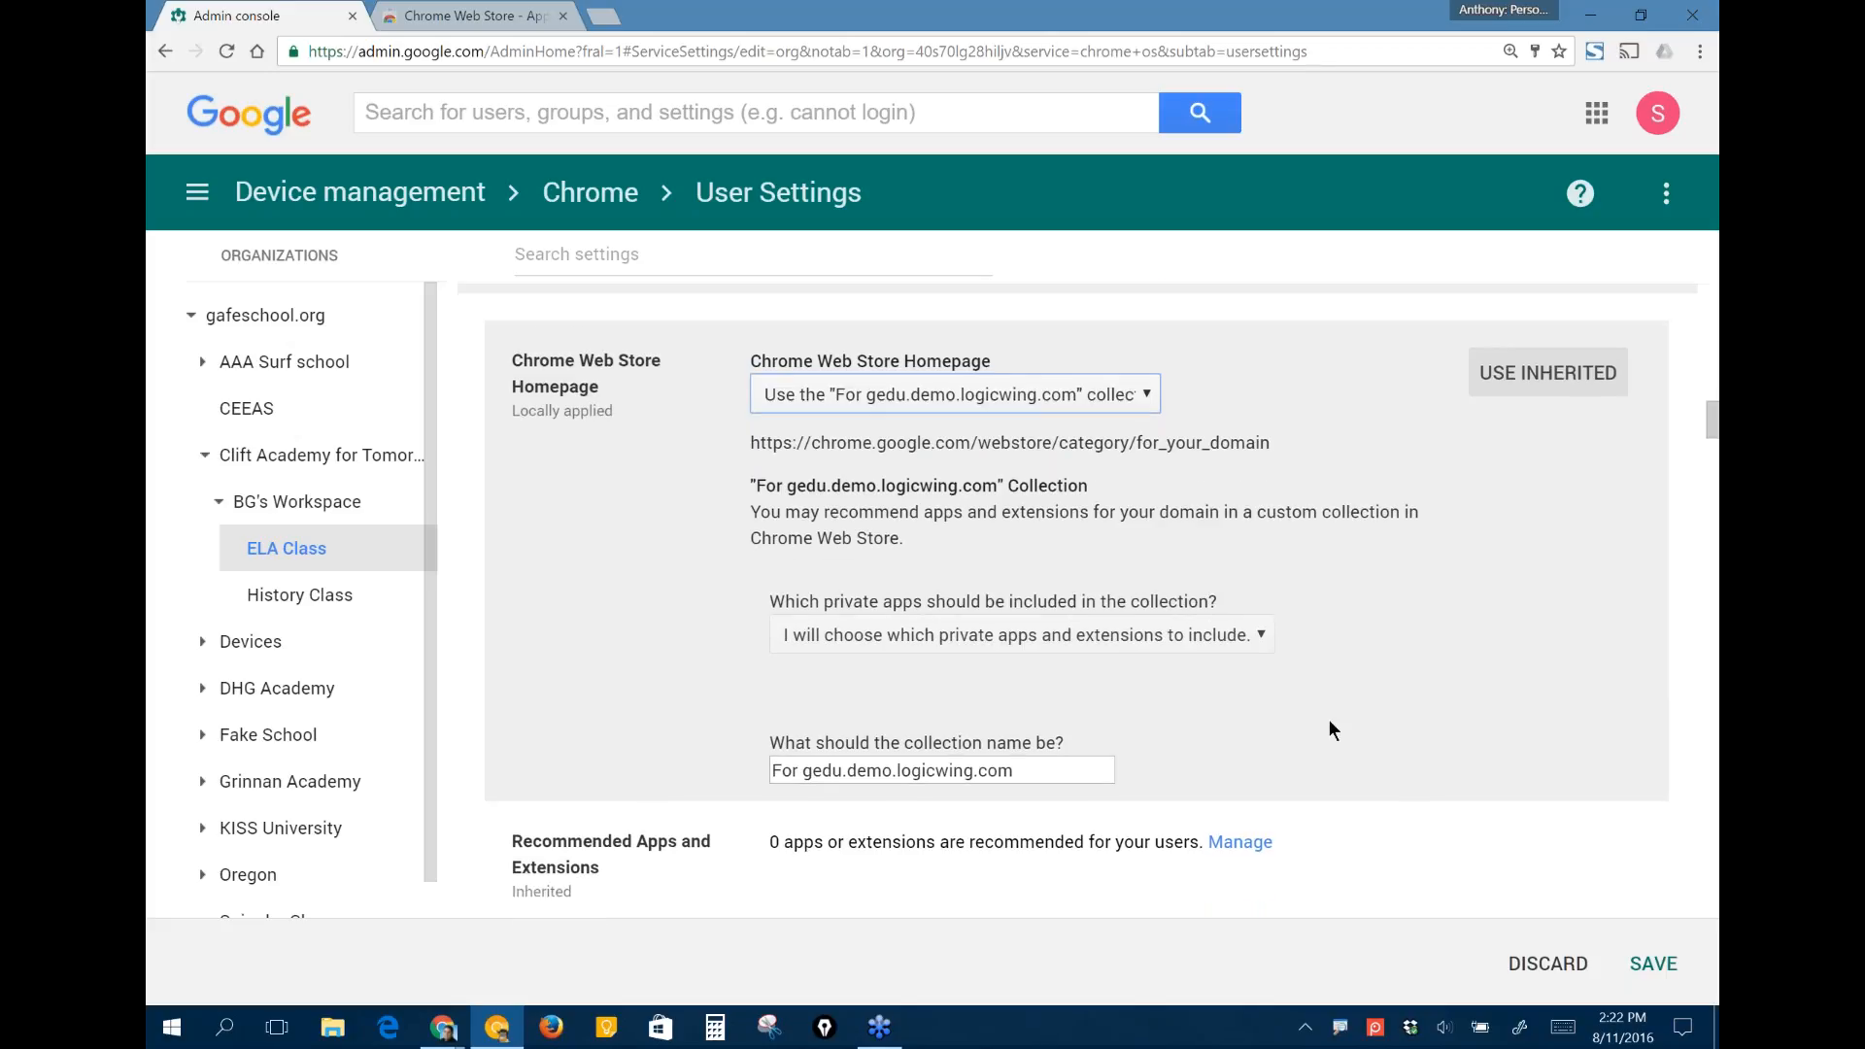
pyautogui.scroll(-2, 1329, 721)
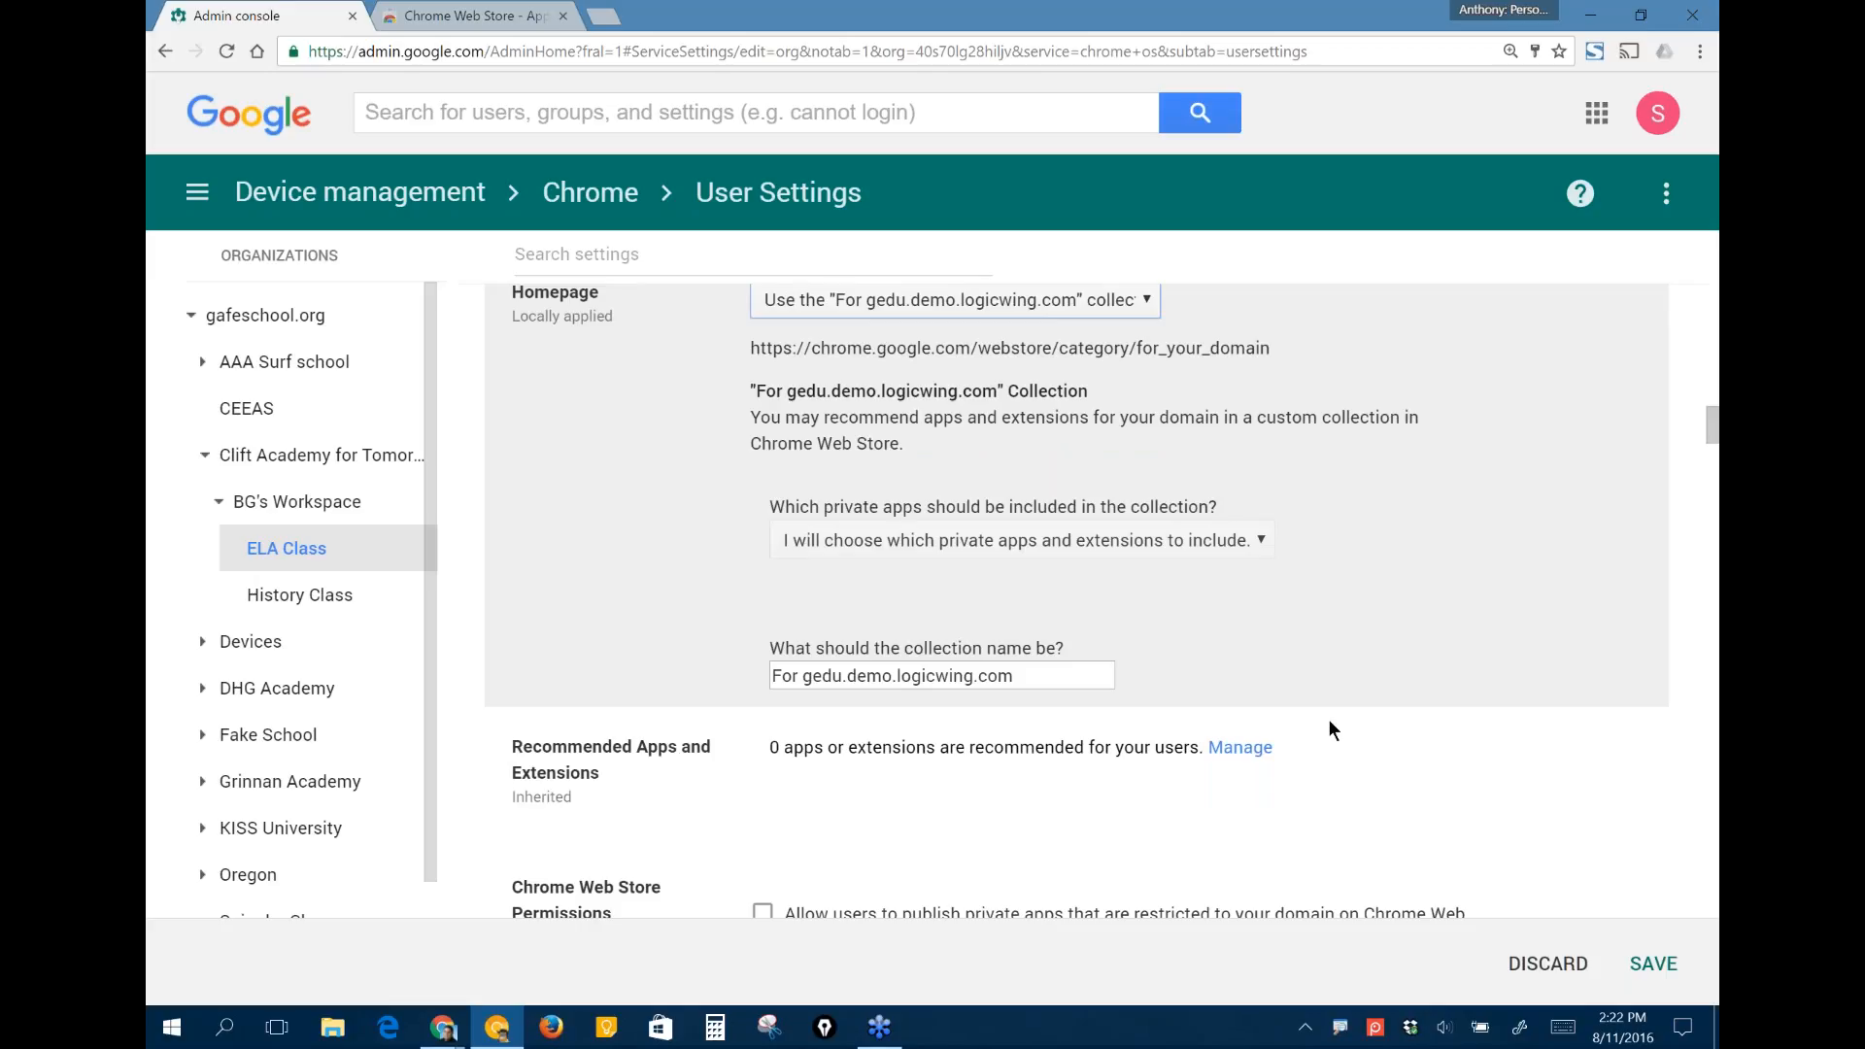
pyautogui.click(1234, 537)
pyautogui.scroll(-2, 1315, 584)
pyautogui.scroll(1, 1316, 585)
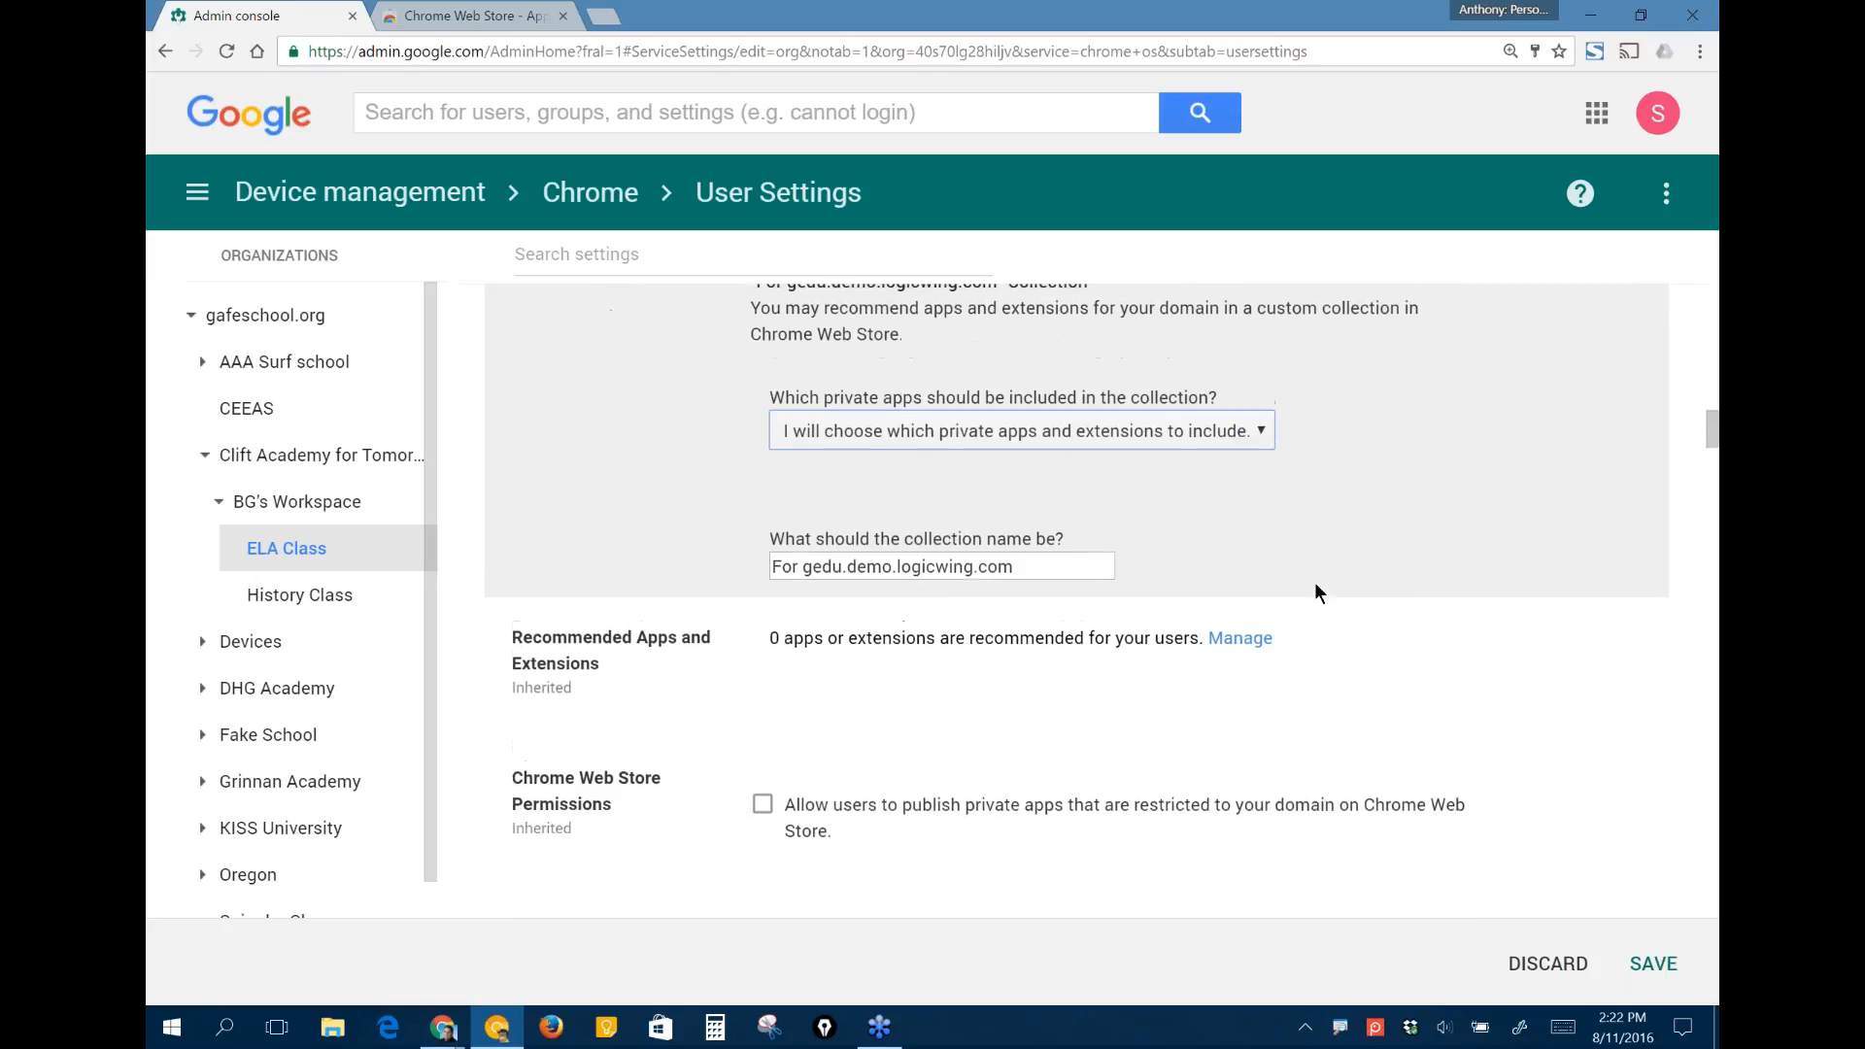
pyautogui.scroll(1, 1360, 622)
pyautogui.scroll(2, 1414, 668)
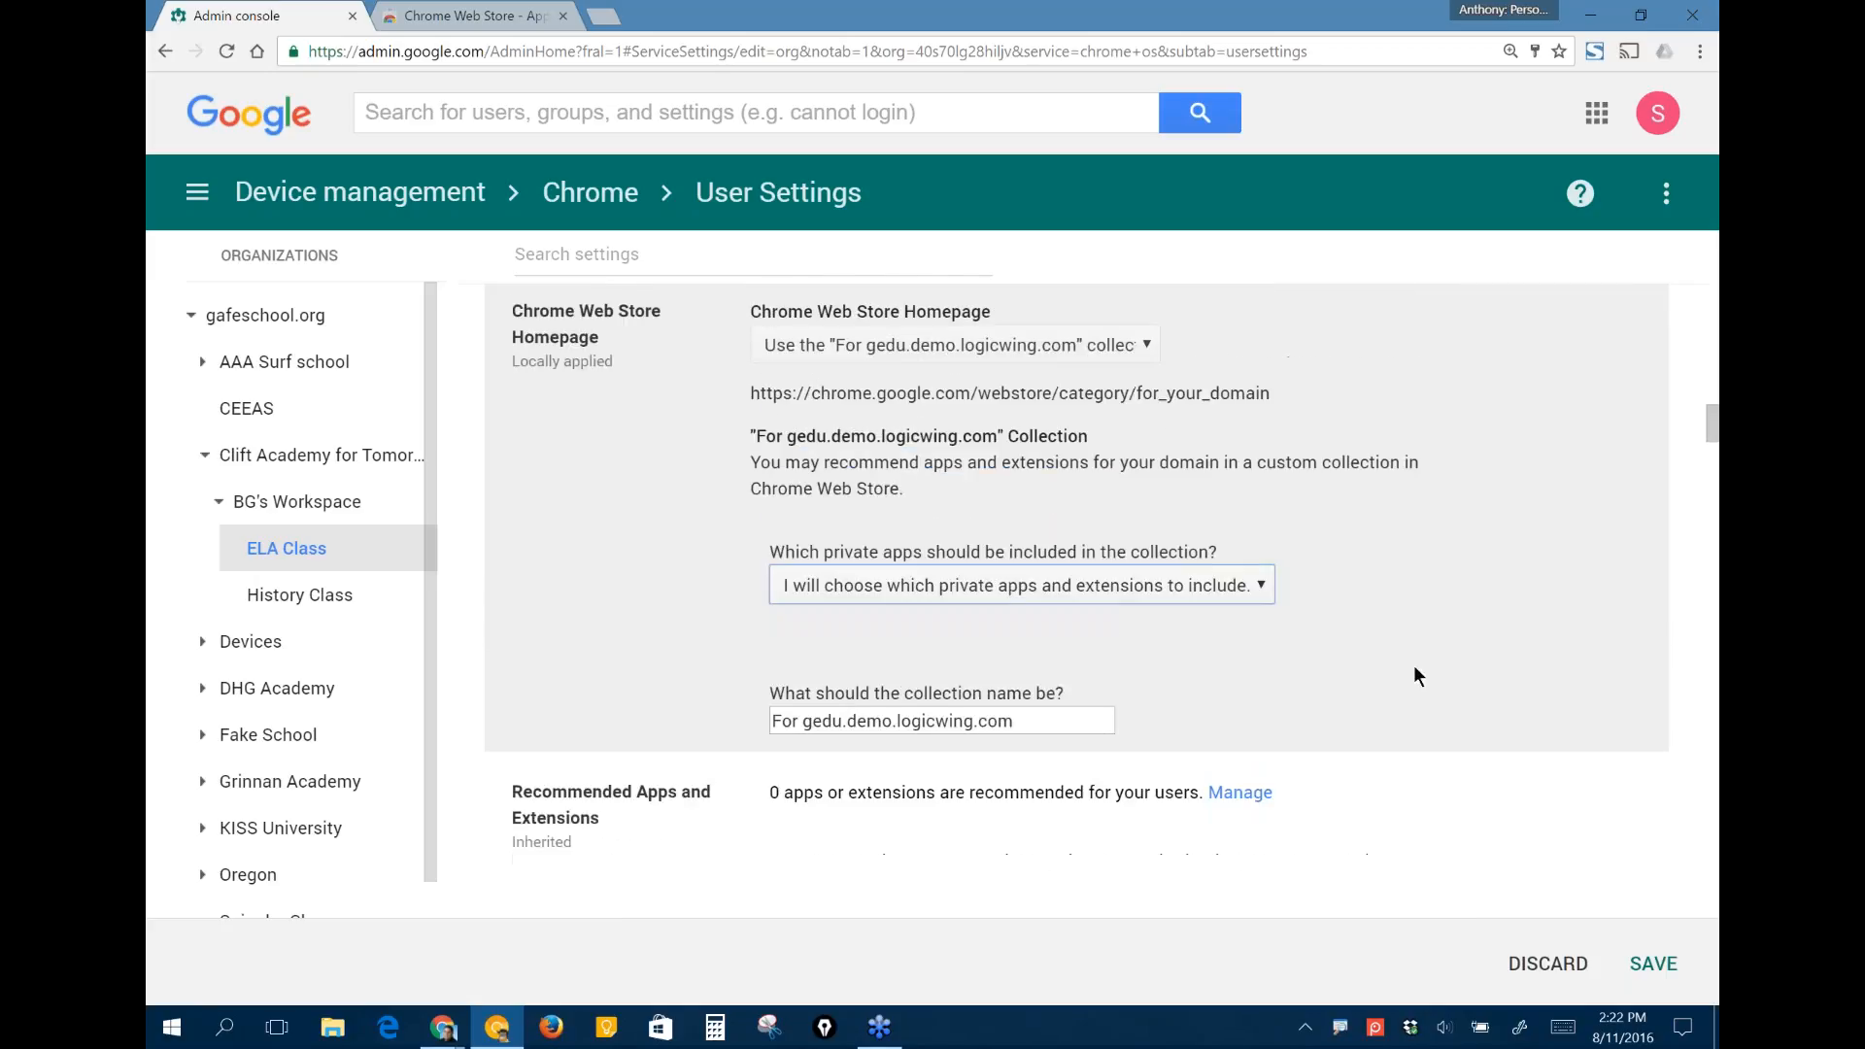
pyautogui.scroll(-4, 1414, 668)
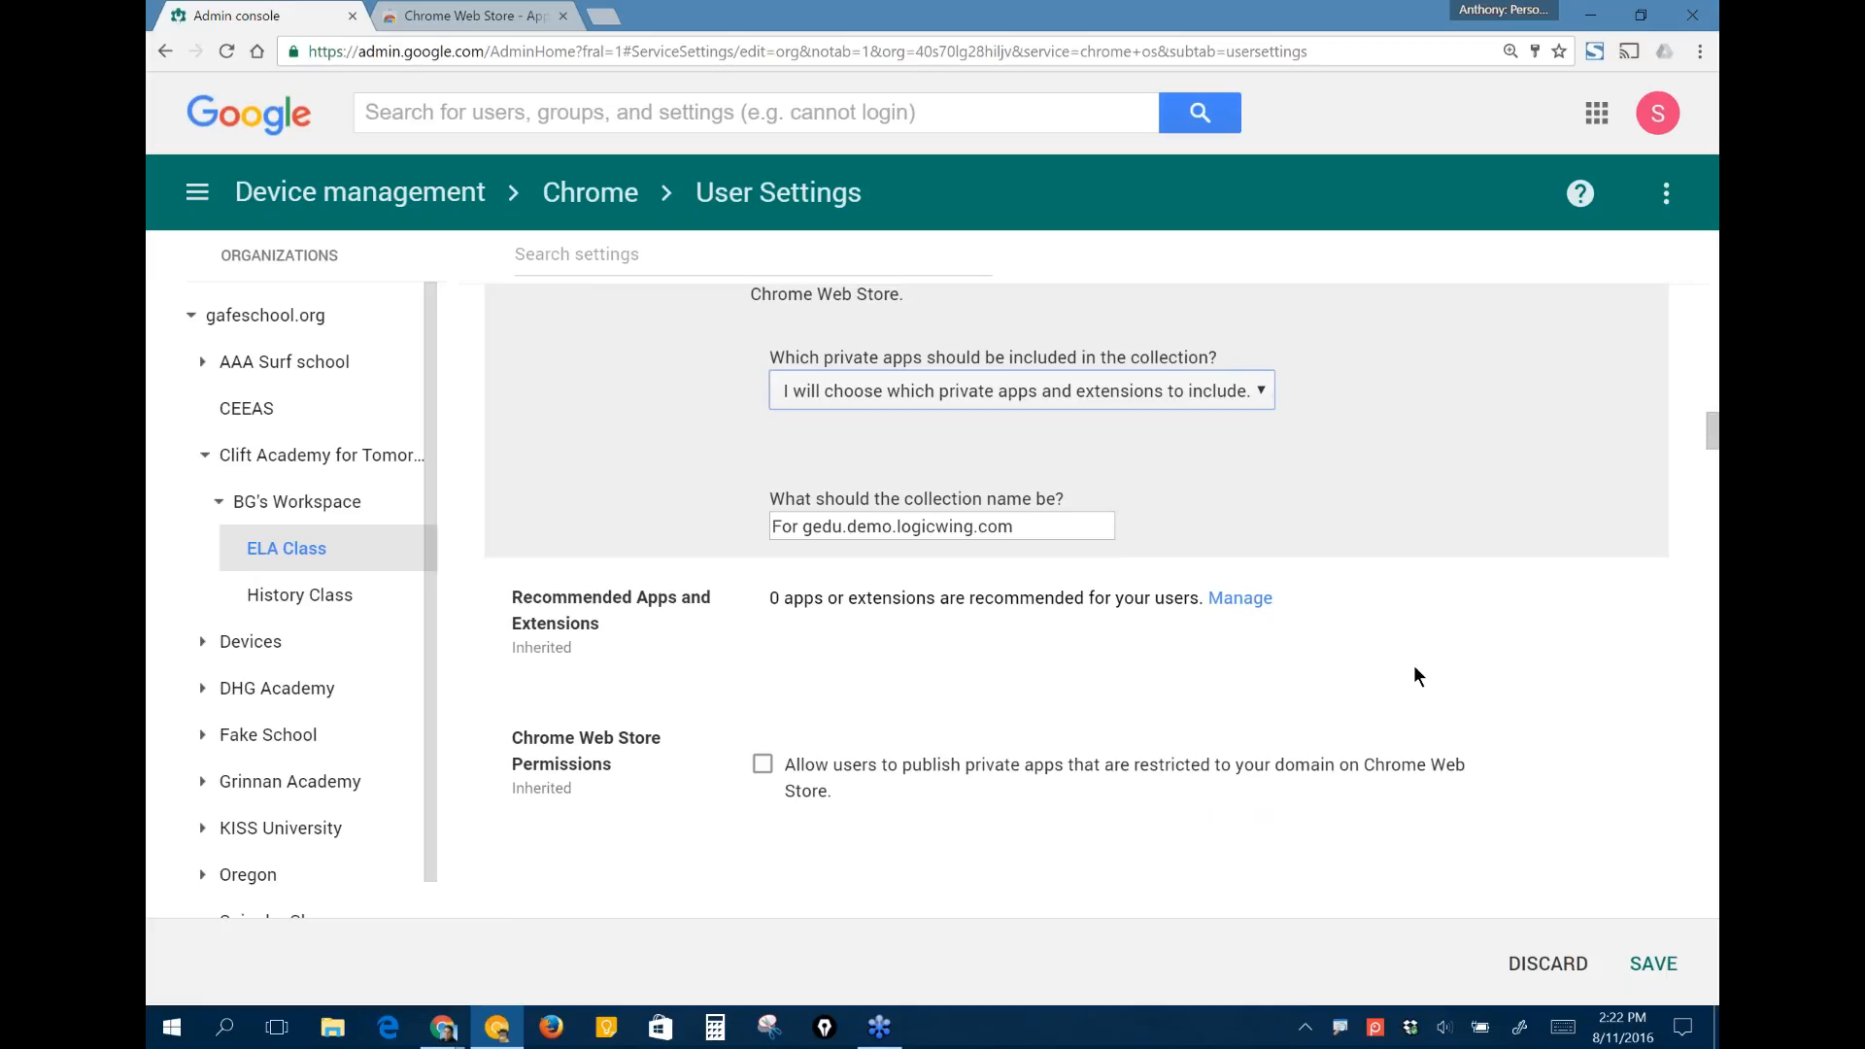
pyautogui.scroll(-1, 1416, 669)
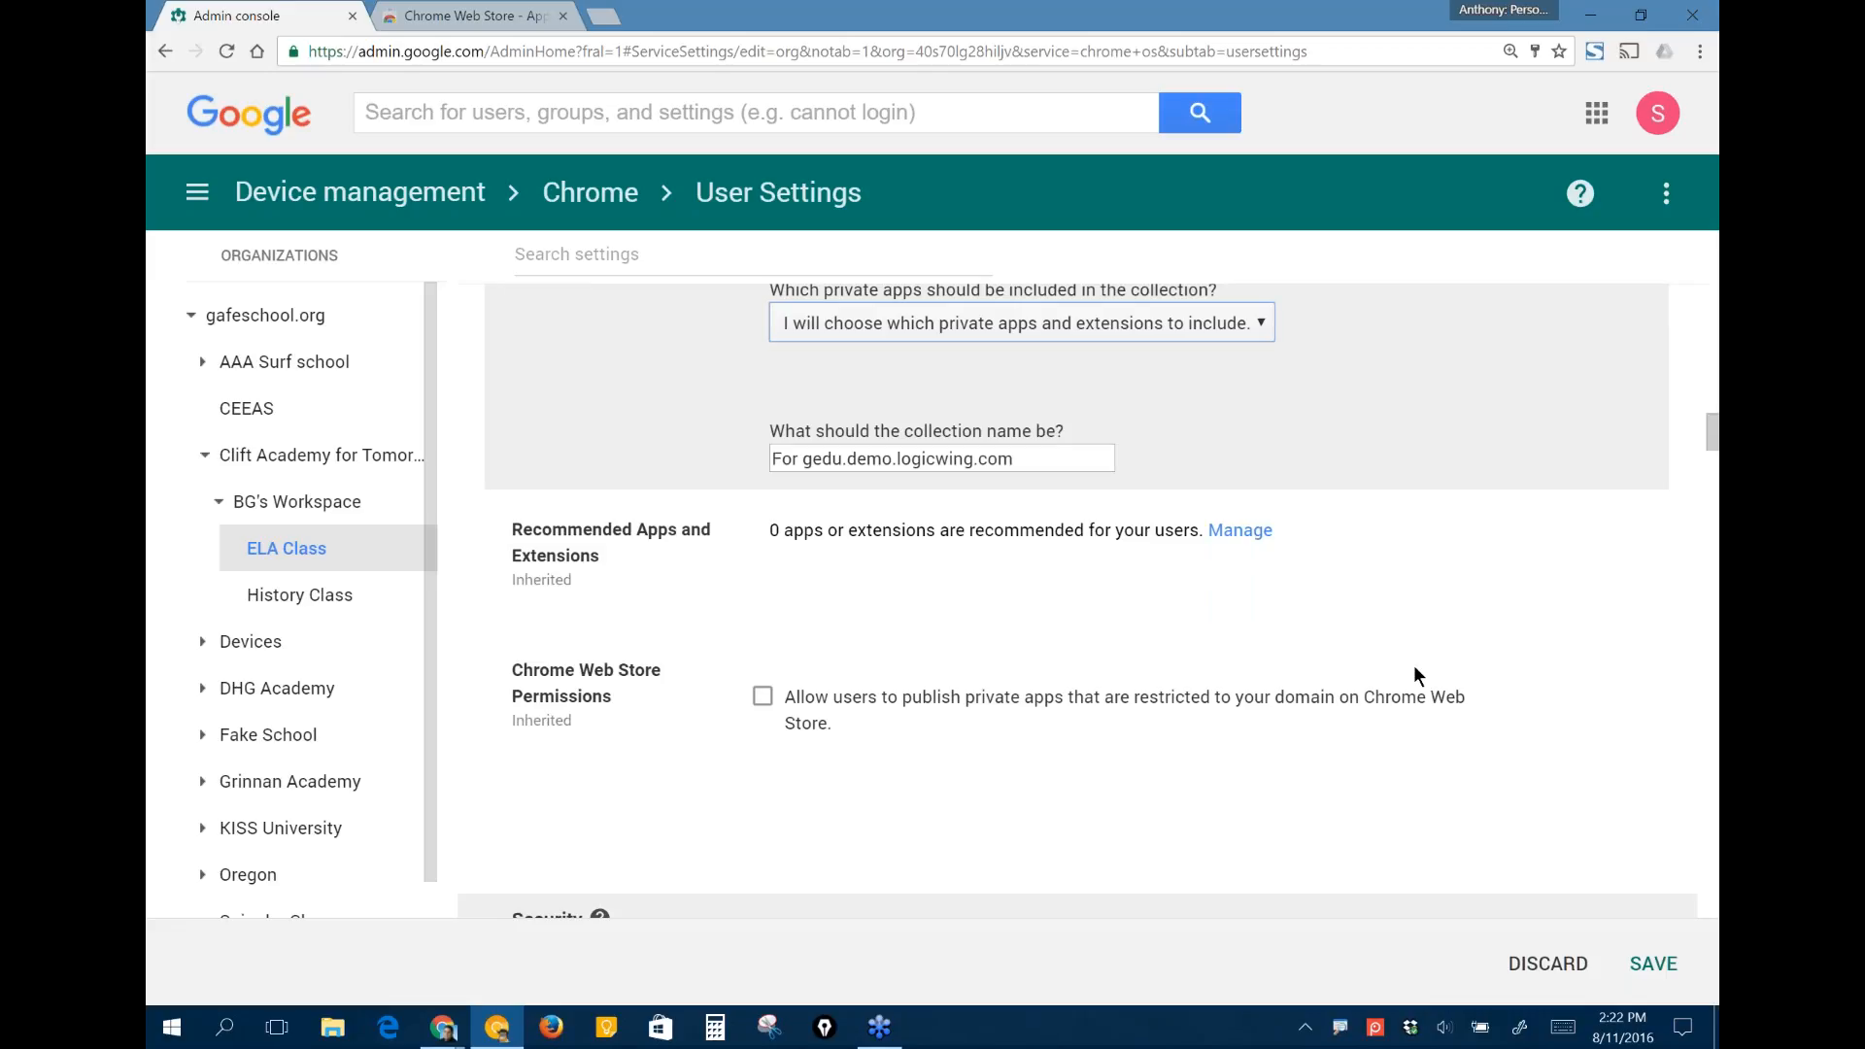
pyautogui.scroll(-2, 1414, 668)
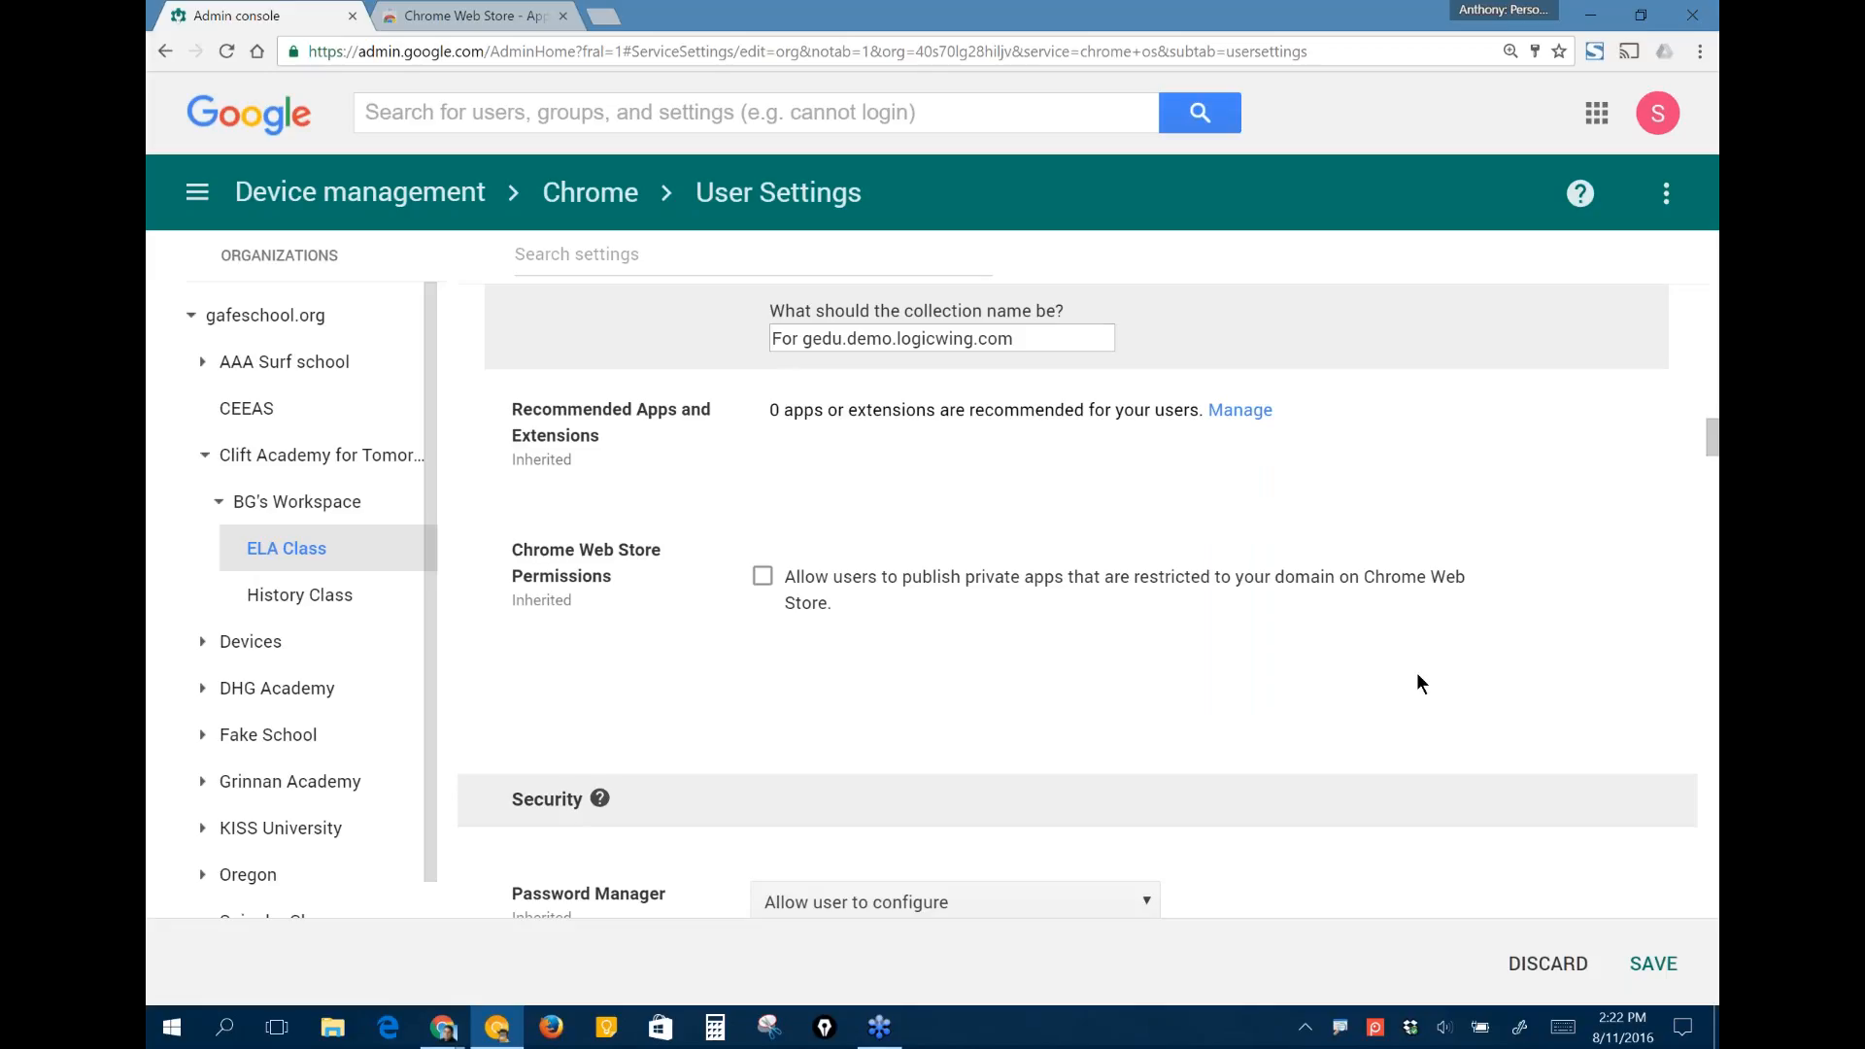
pyautogui.scroll(-1, 1419, 675)
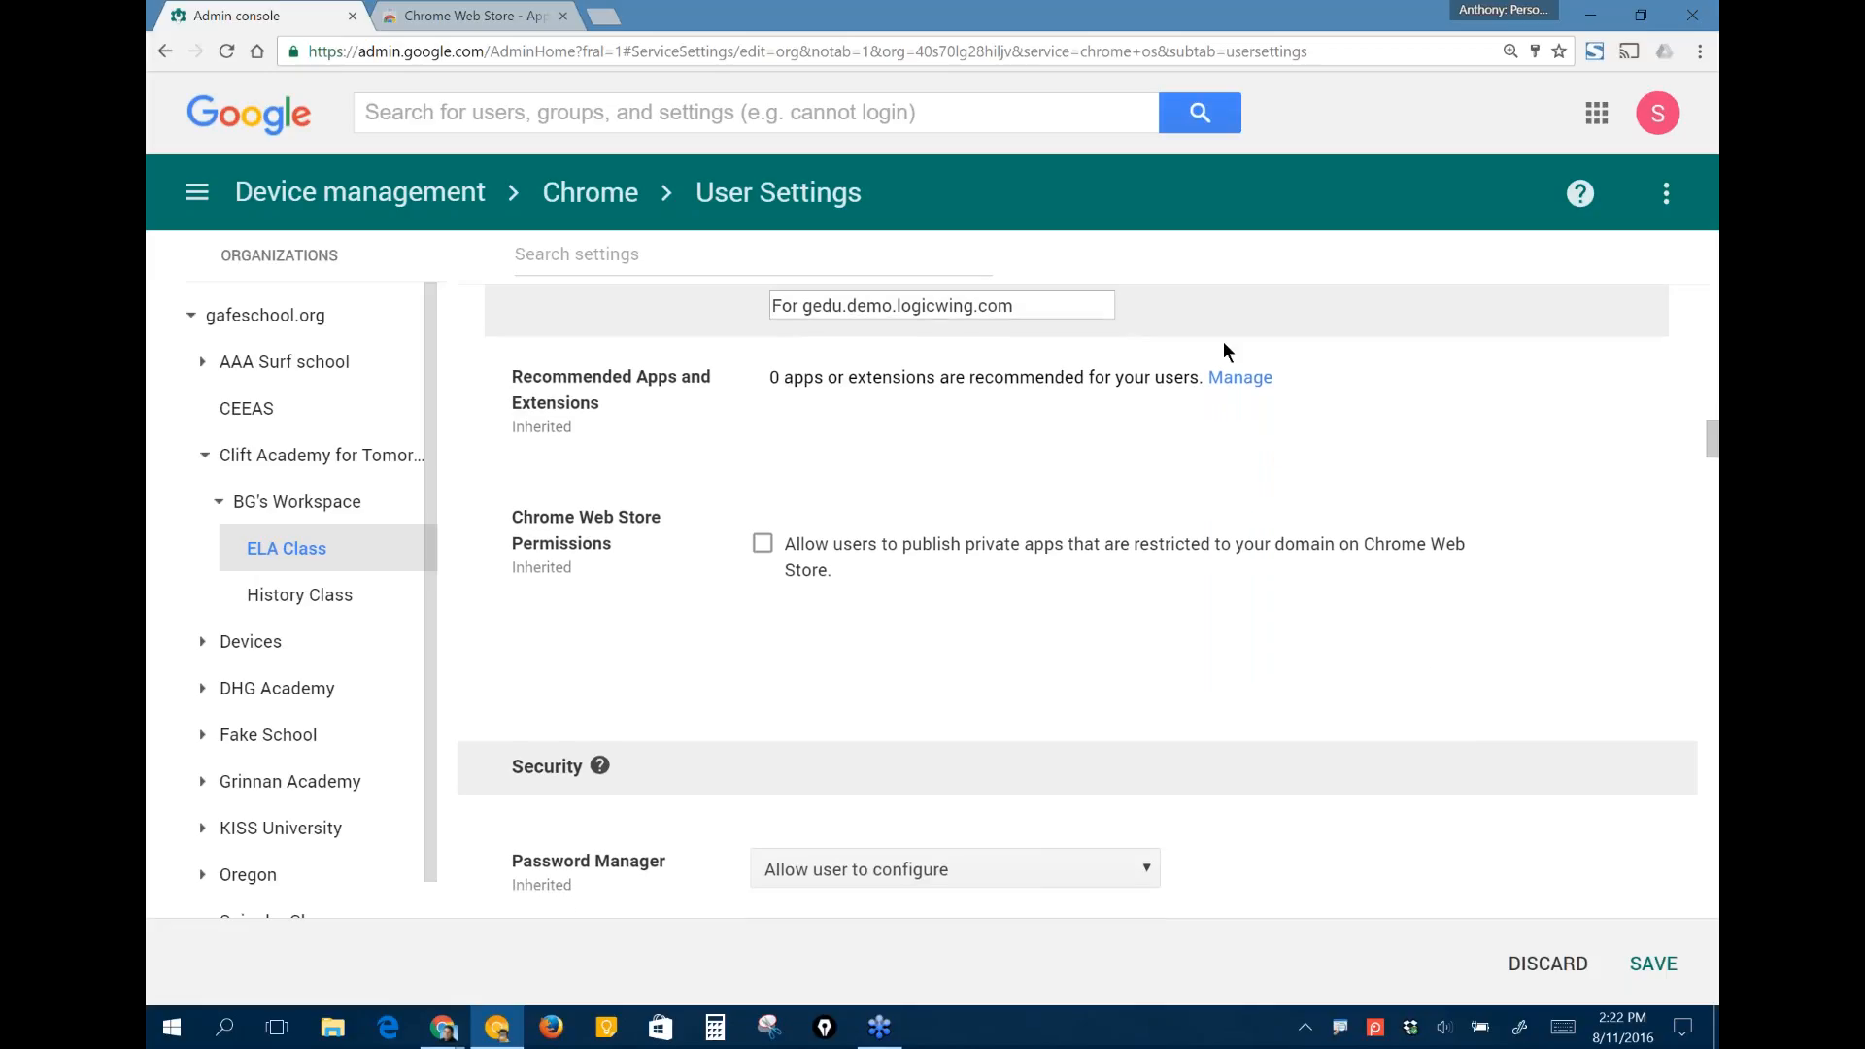
# - Open the management of recommended apps and extensions, view its Chrome Web Store search, and cancel without adding anything
pyautogui.click(1241, 377)
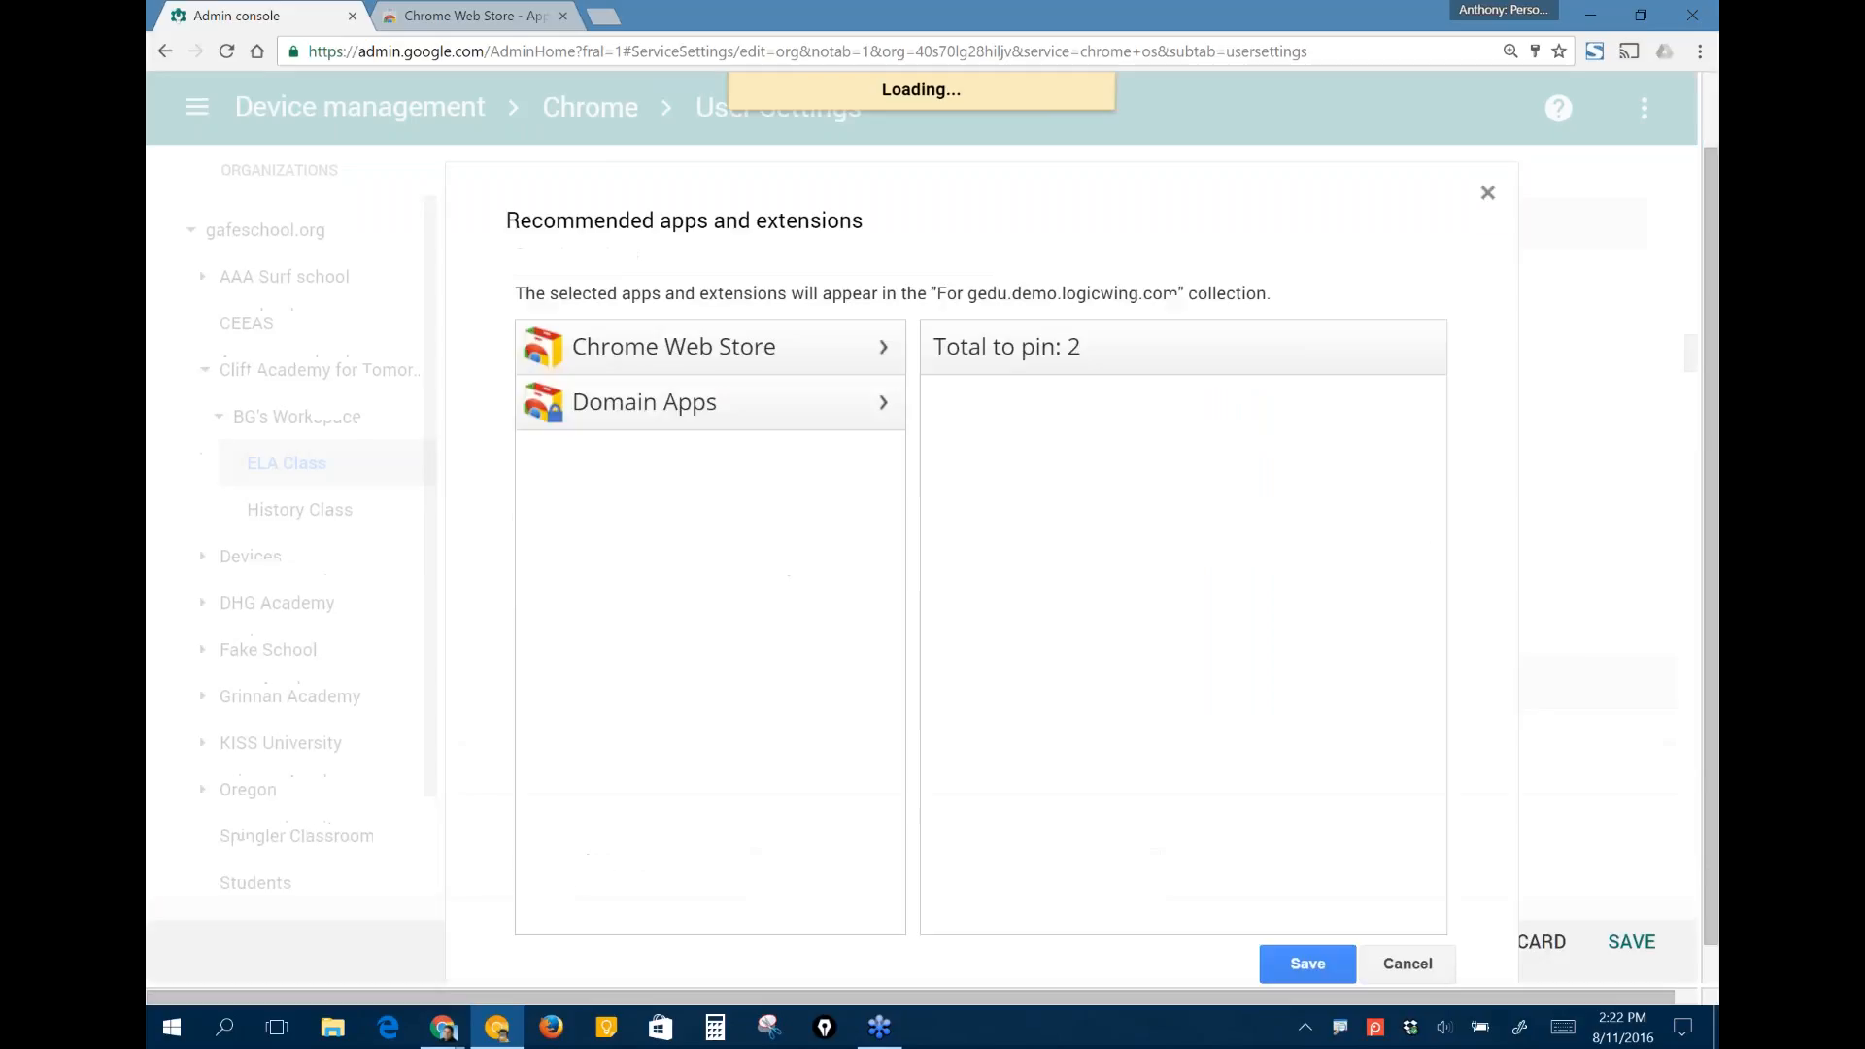
pyautogui.click(749, 335)
pyautogui.click(669, 395)
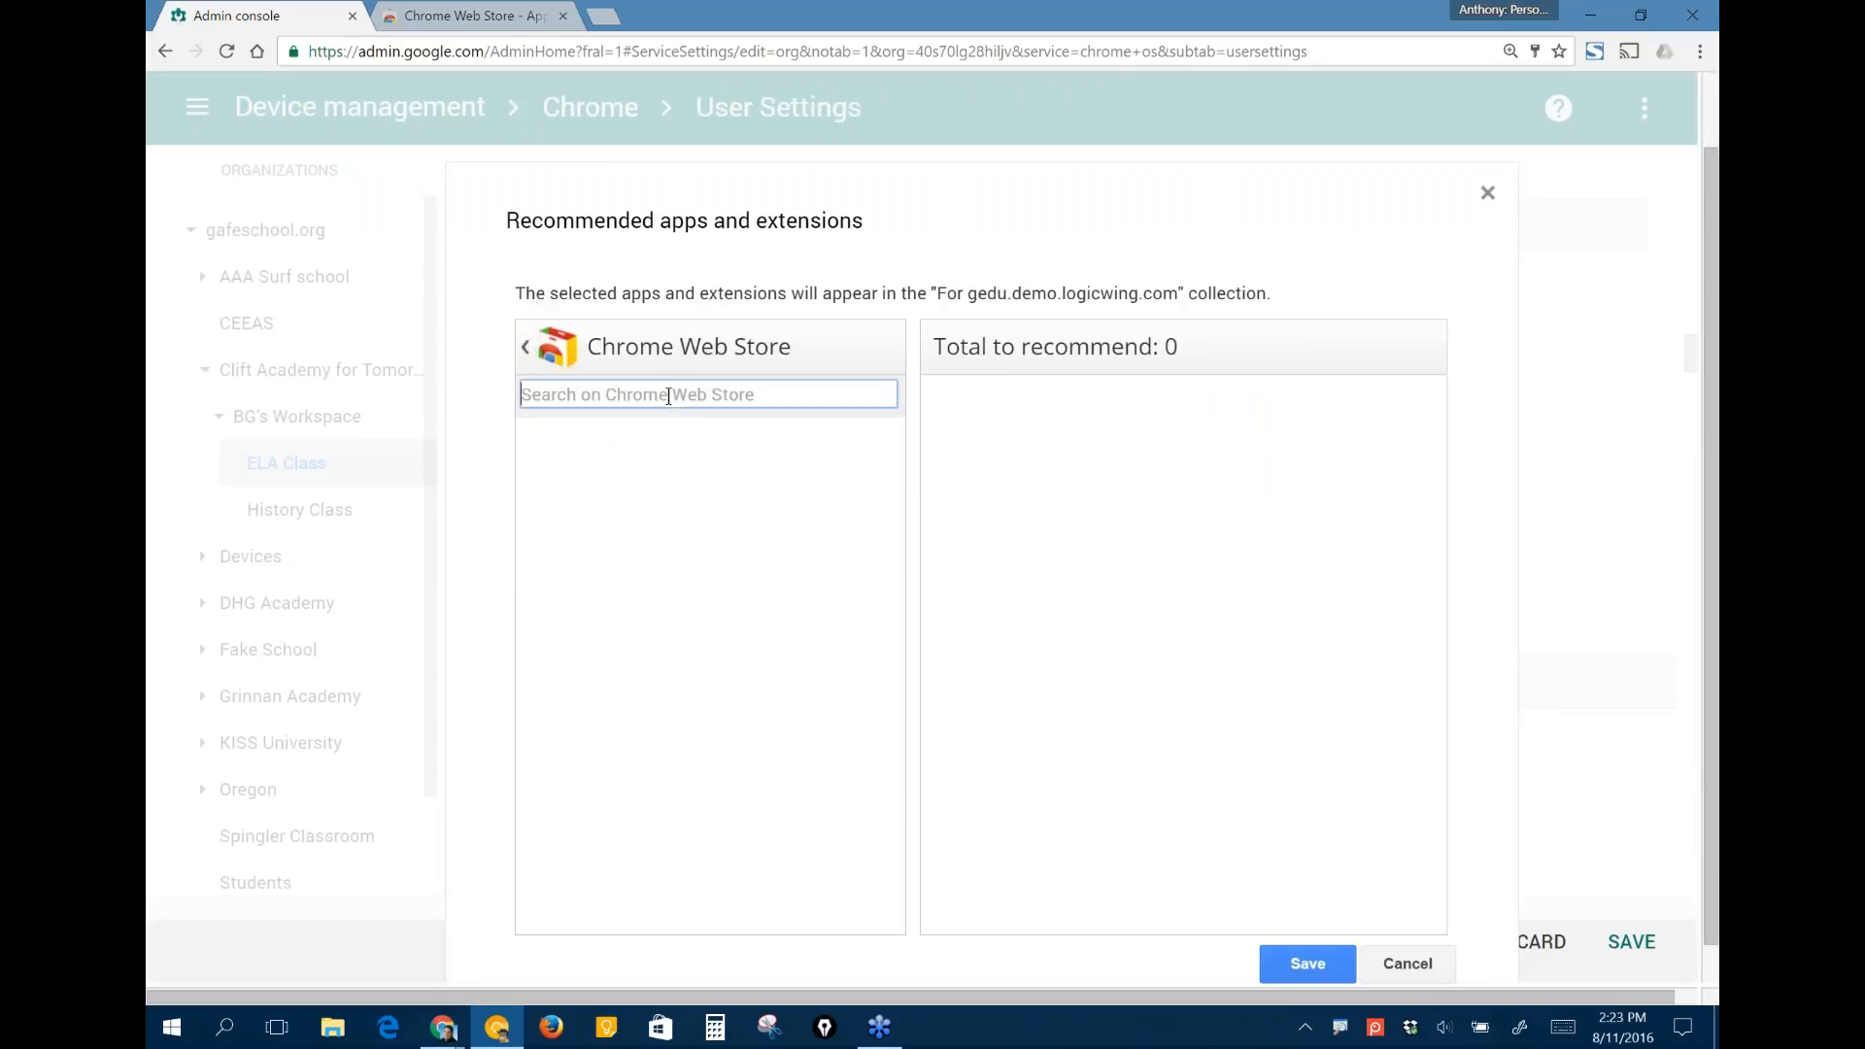
pyautogui.click(1405, 966)
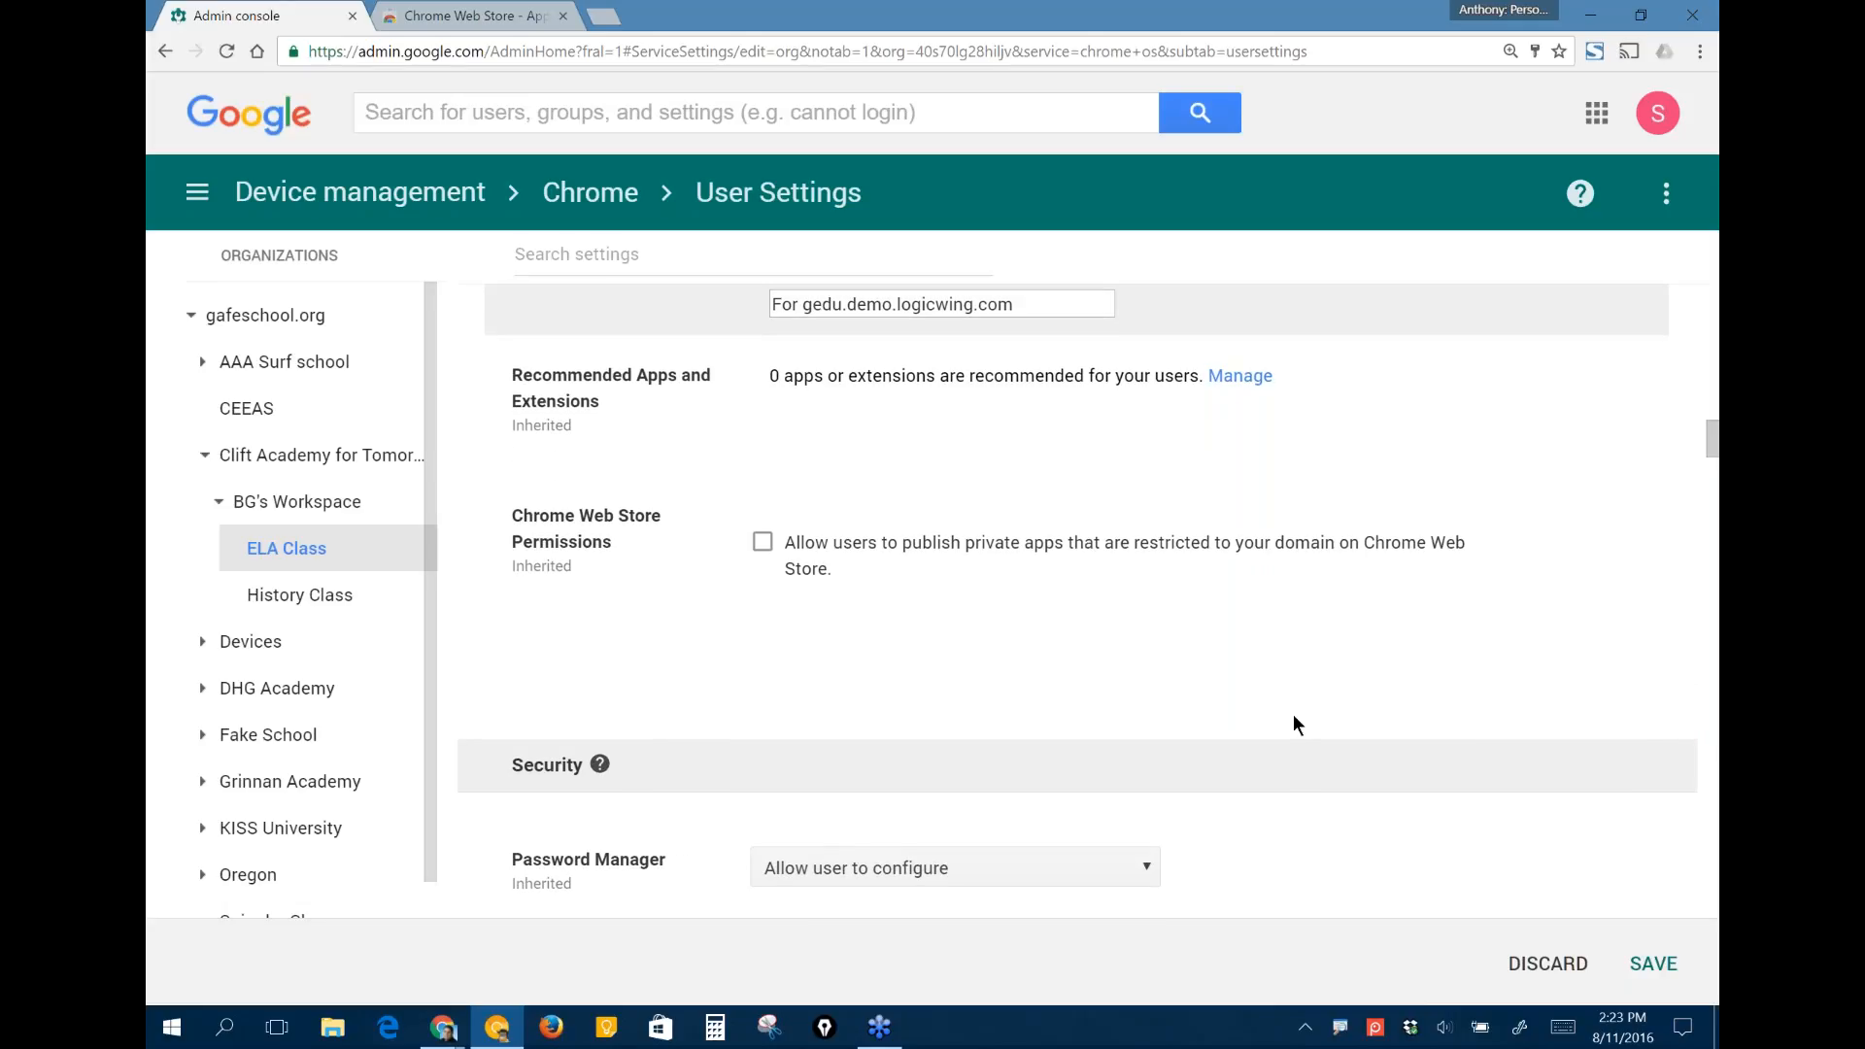
# - Review the Security settings for ELA Class, from Password Manager through Lock Screen and Idle Settings
pyautogui.scroll(-2, 1294, 716)
pyautogui.scroll(-2, 1294, 716)
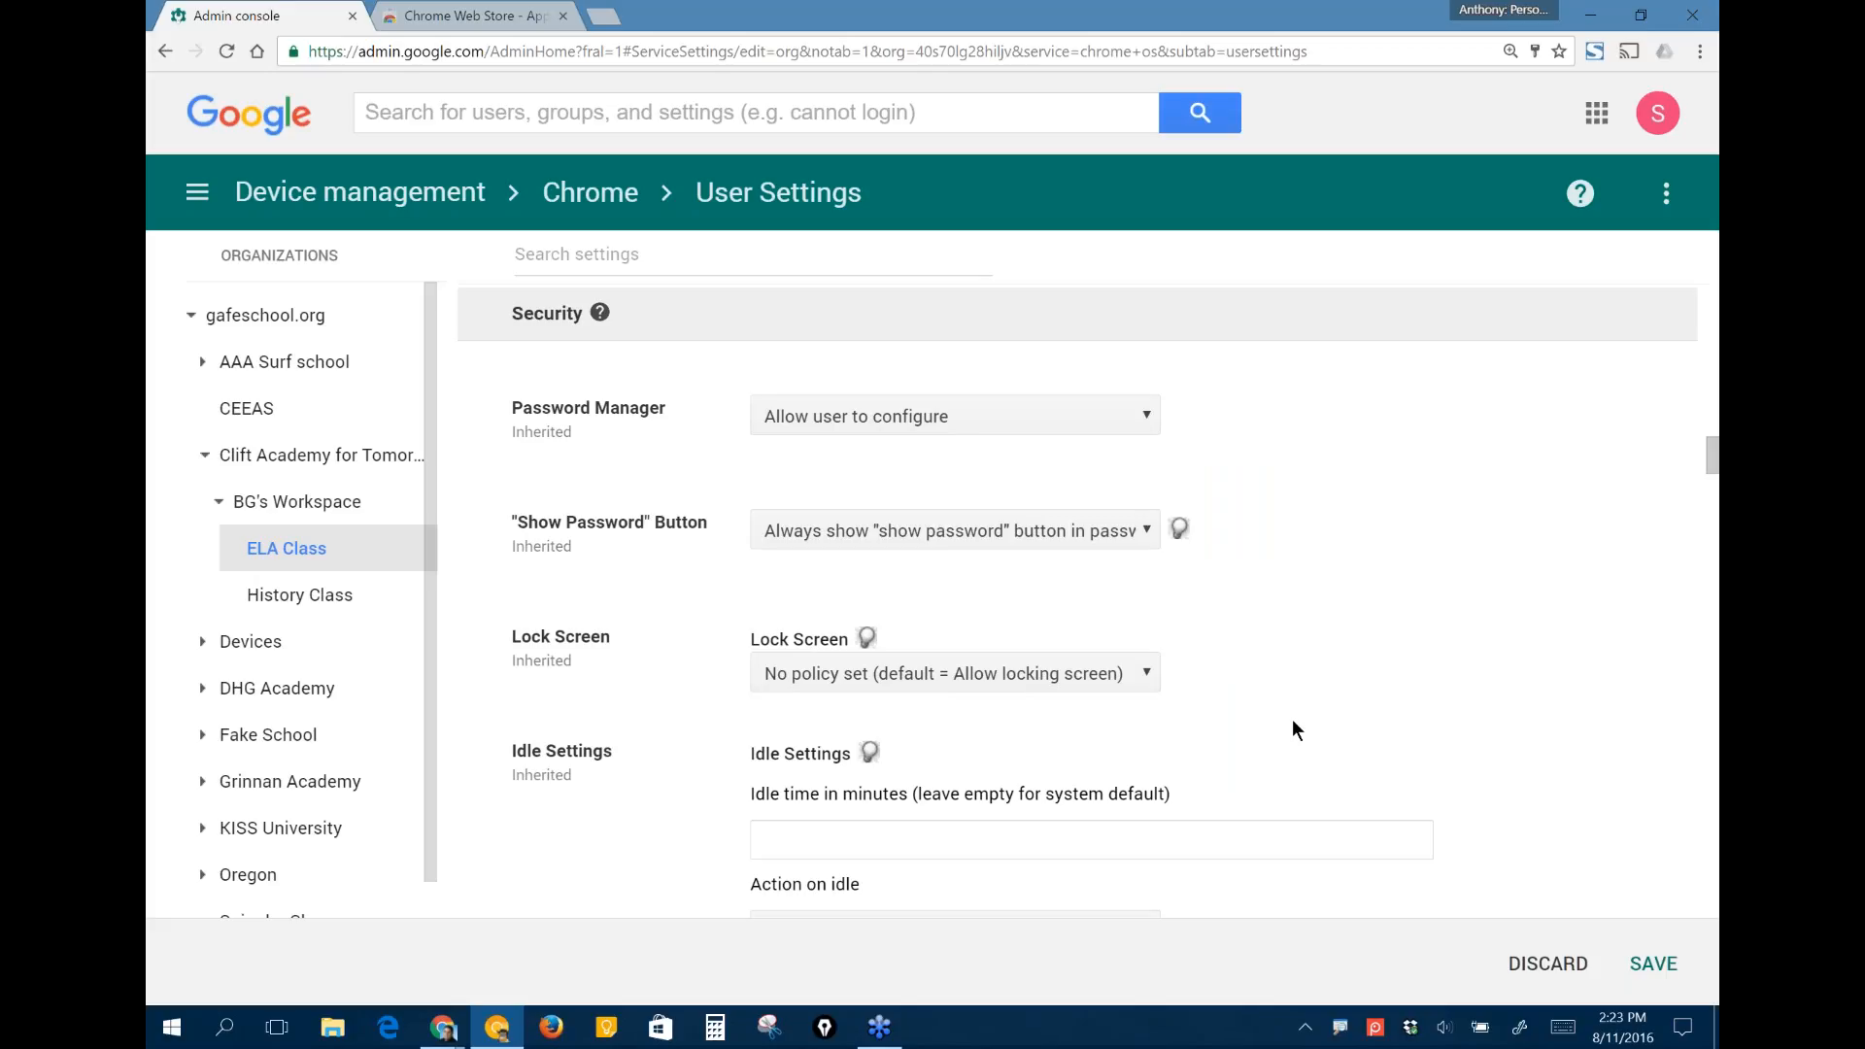
pyautogui.scroll(1, 1280, 782)
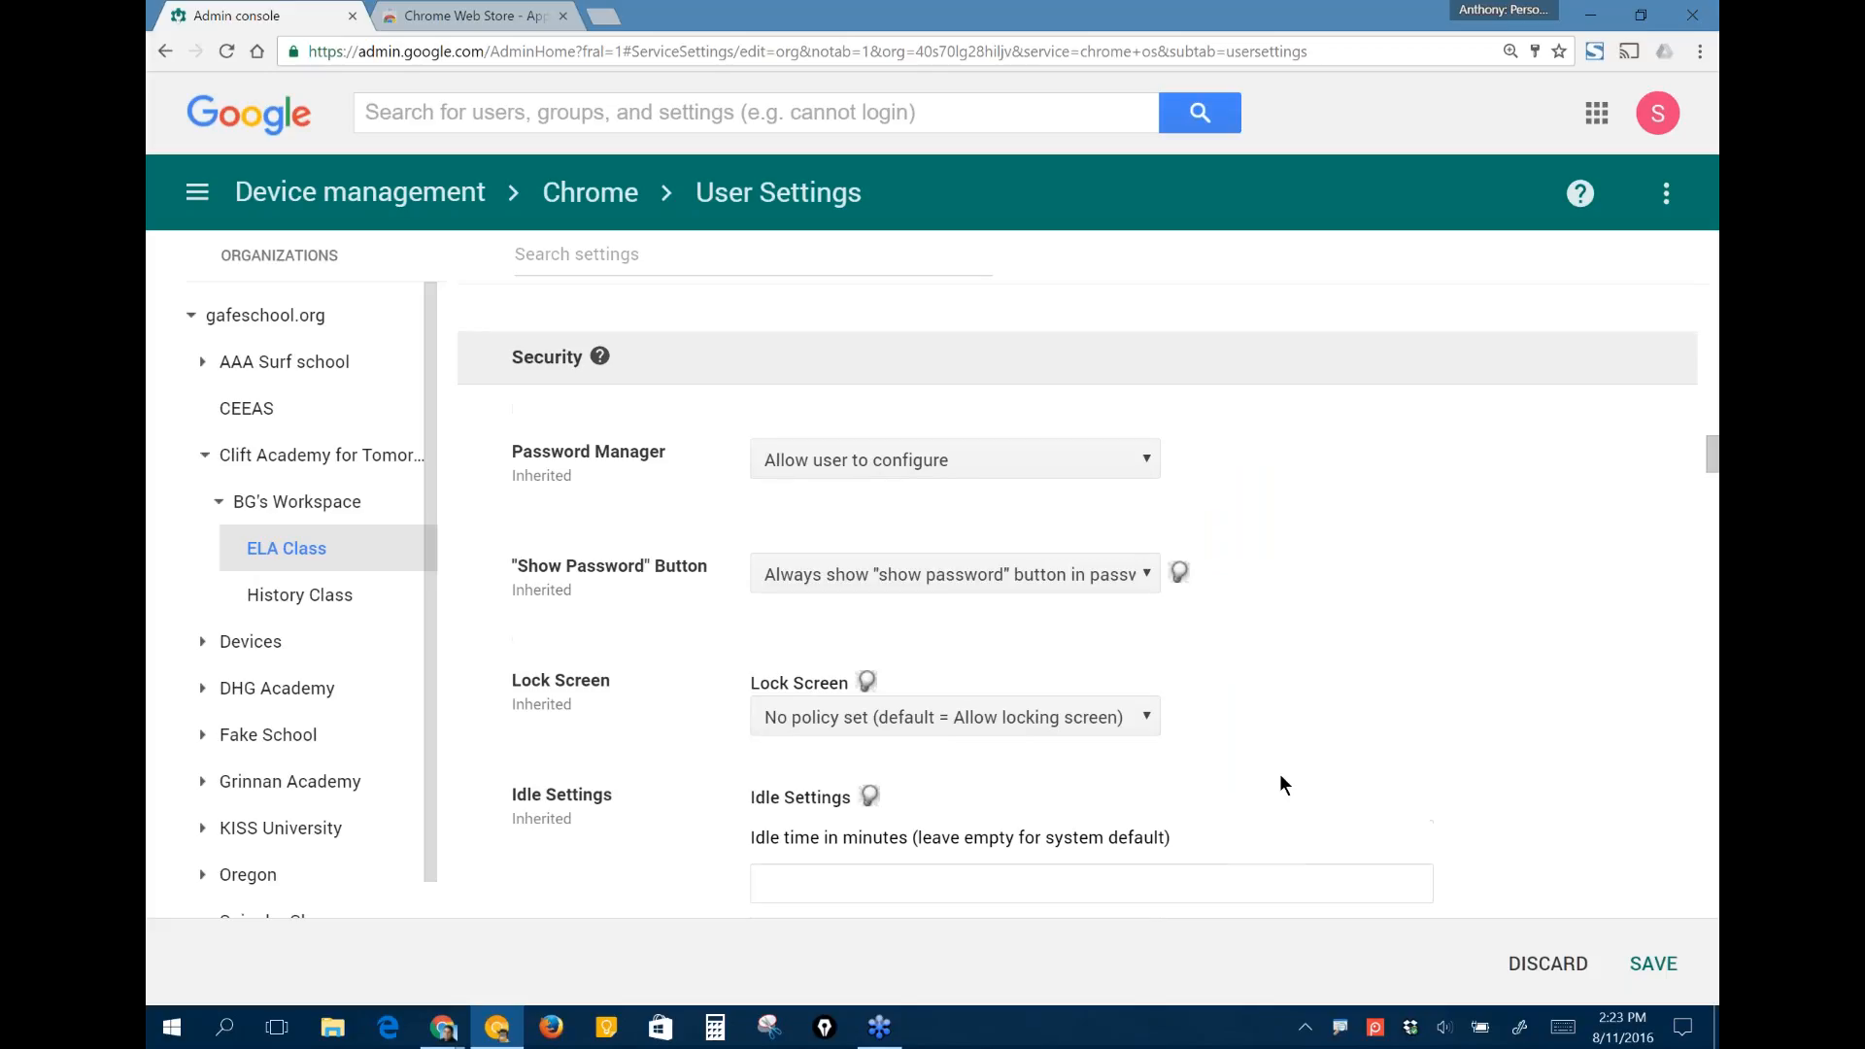
pyautogui.scroll(1, 1279, 783)
pyautogui.scroll(-2, 1279, 783)
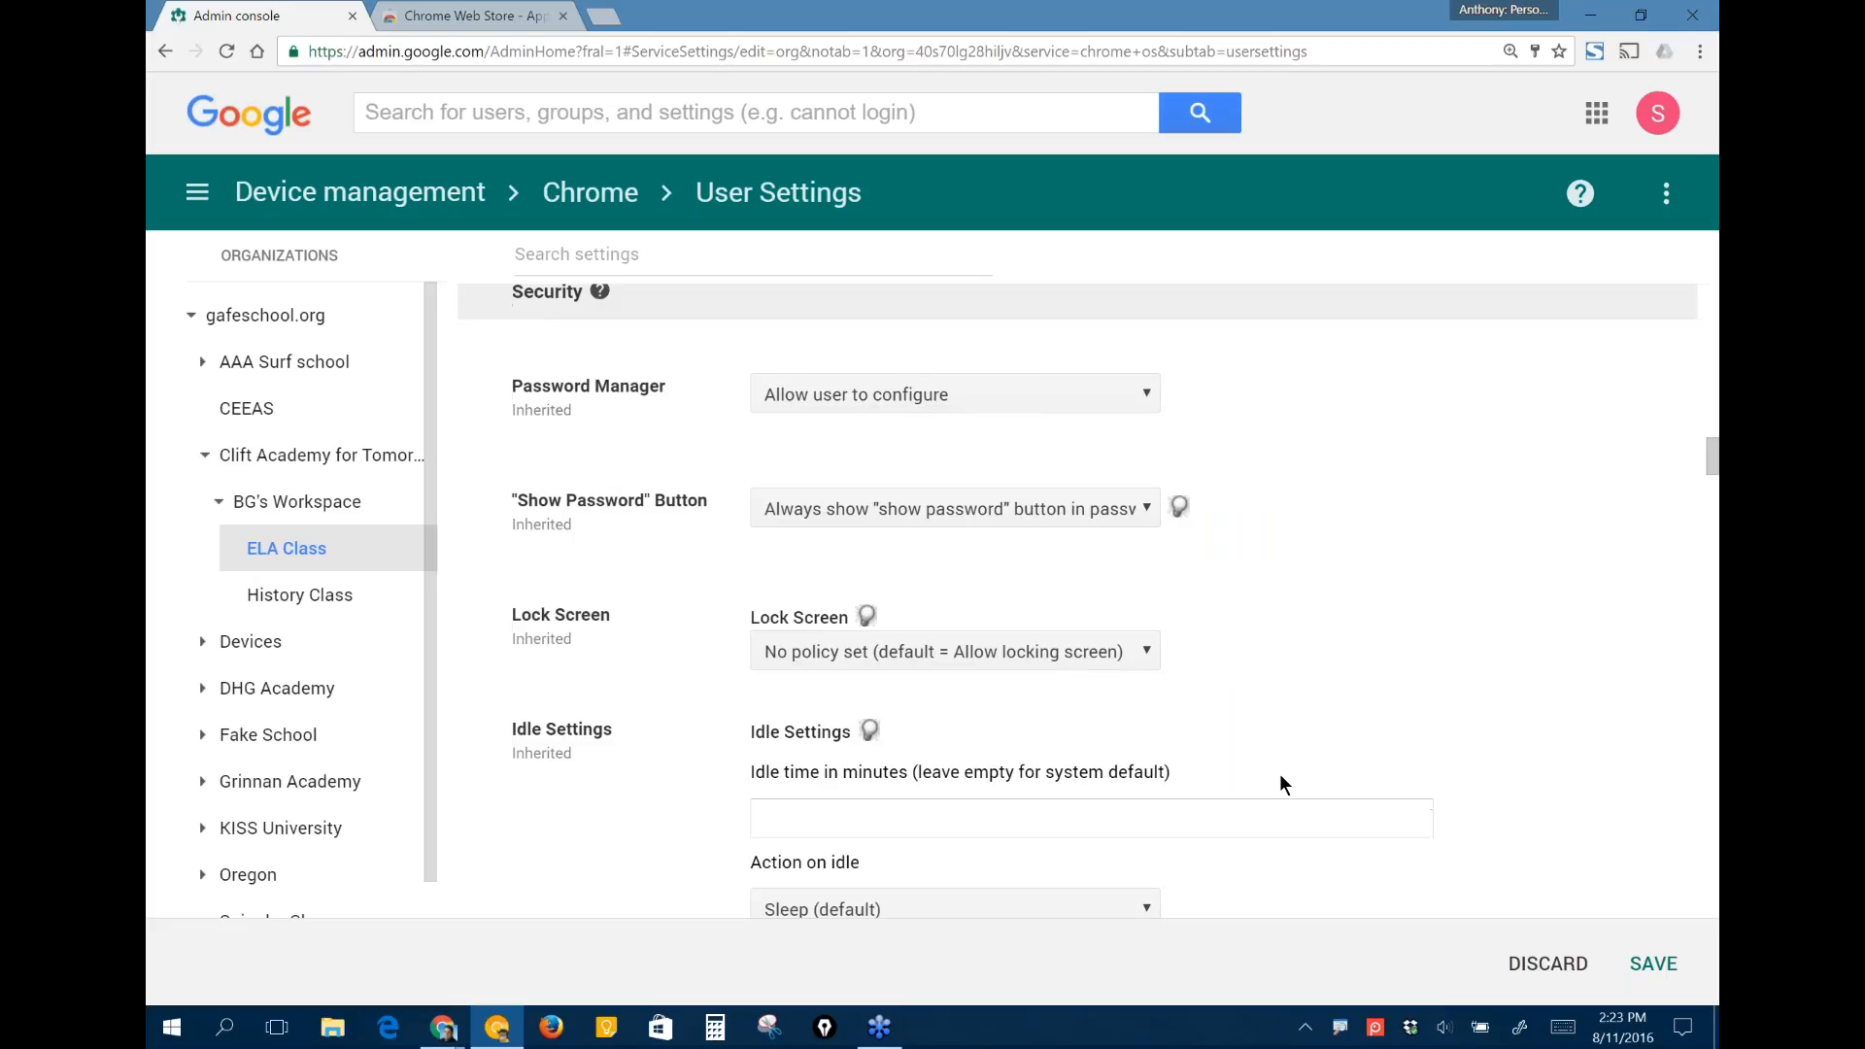
pyautogui.scroll(-3, 1281, 776)
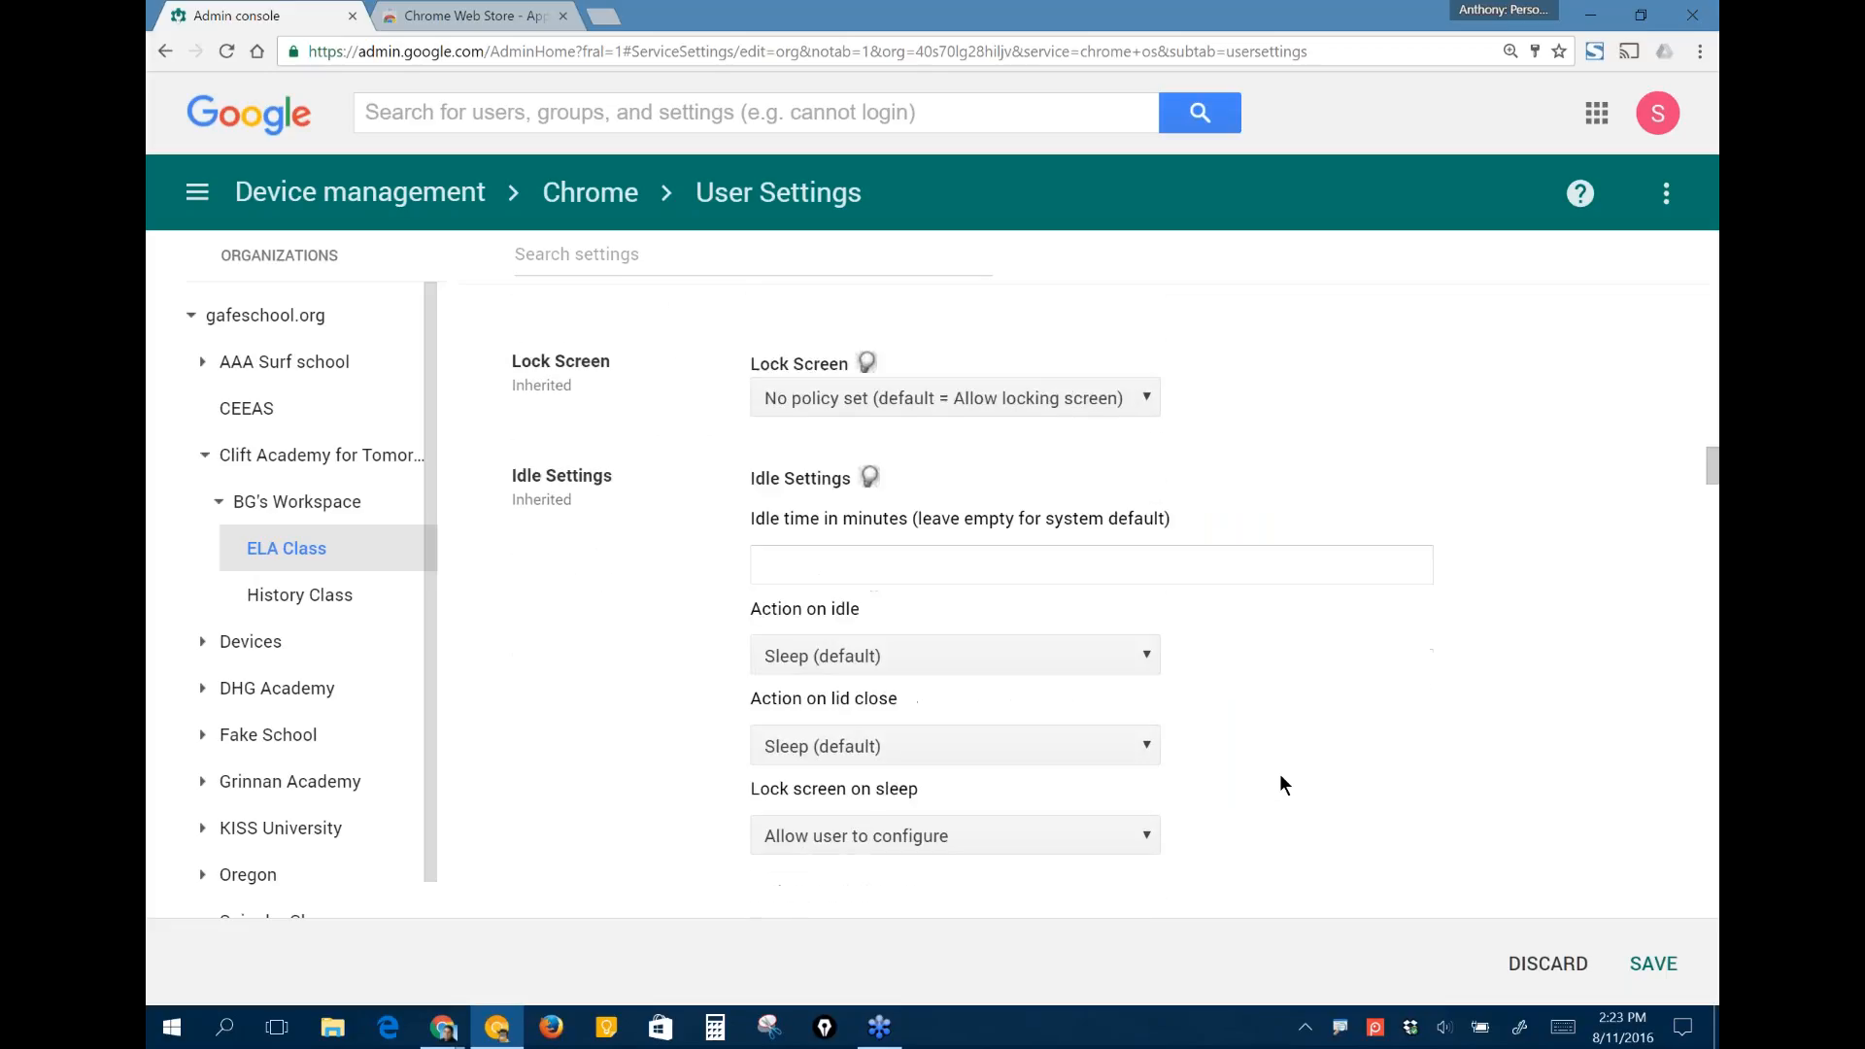
pyautogui.scroll(-1, 1280, 776)
pyautogui.scroll(1, 1280, 775)
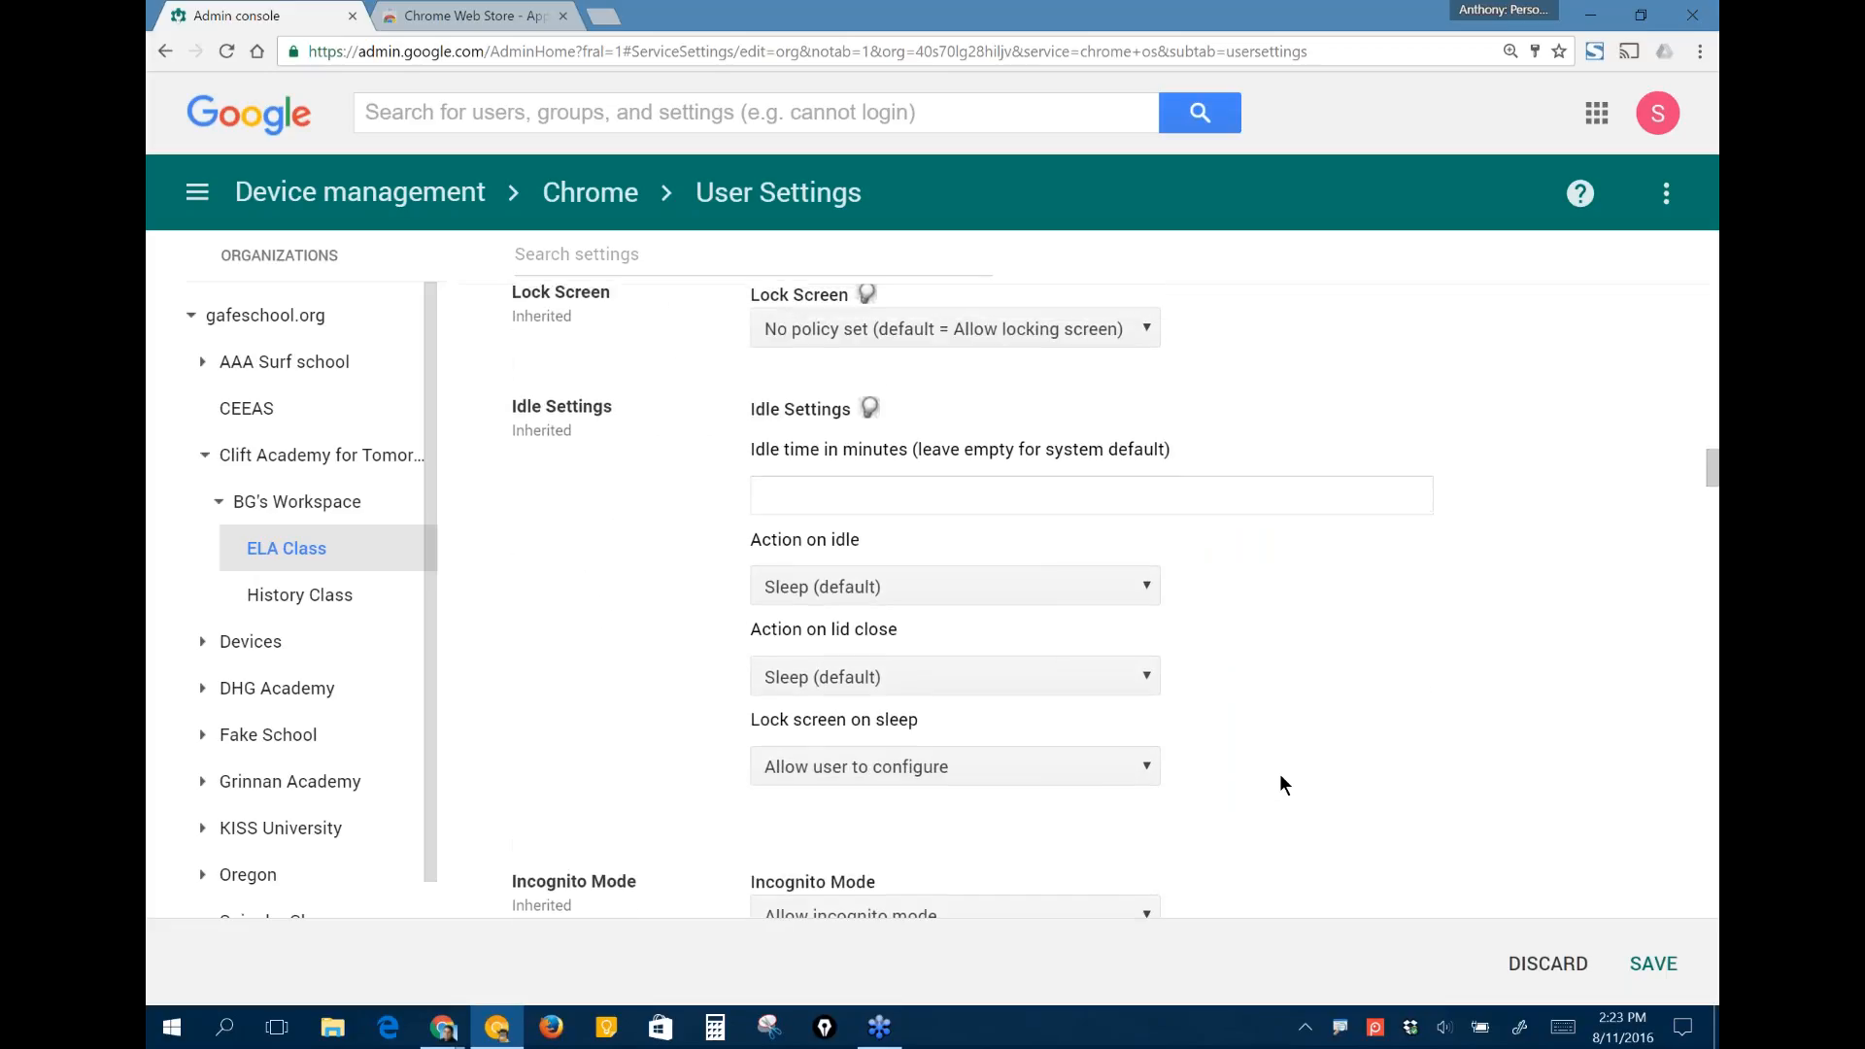
pyautogui.scroll(1, 1280, 775)
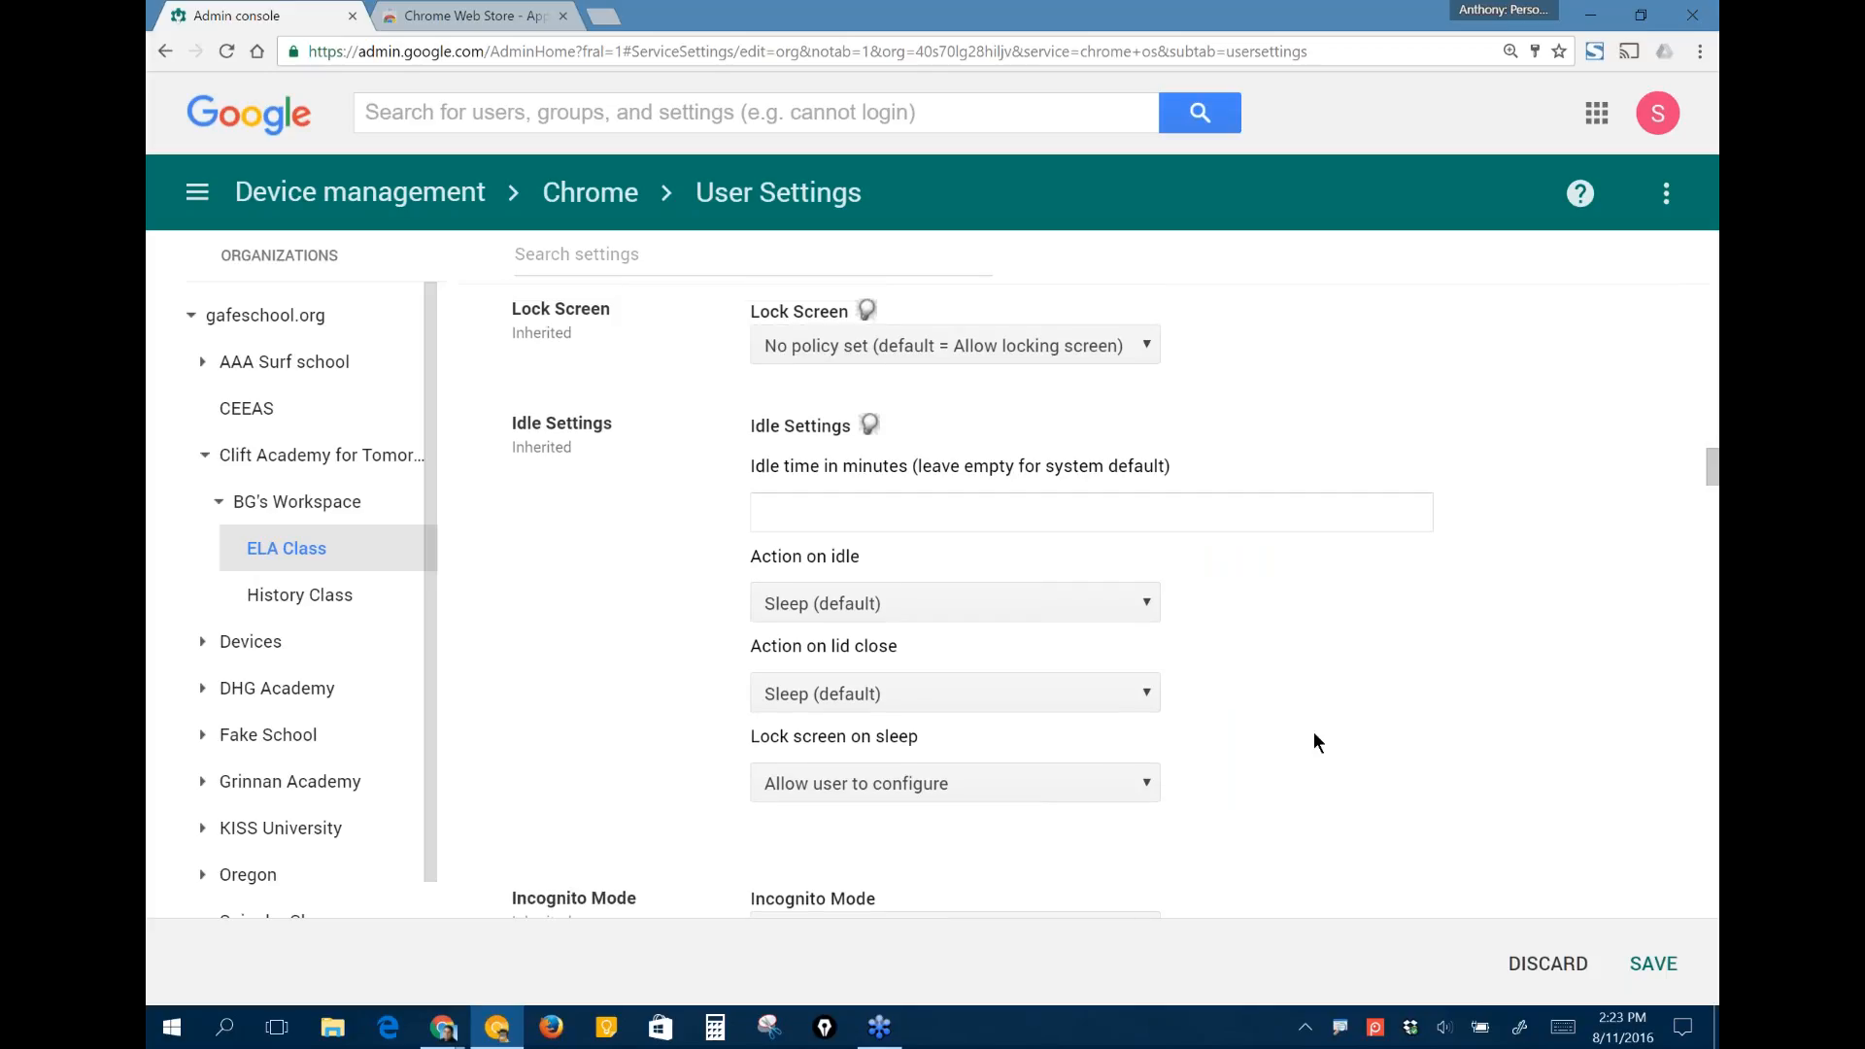
# - View the Google Apps Administrator Help, close it, and discard the pending Chrome Web Store homepage change
pyautogui.click(1590, 197)
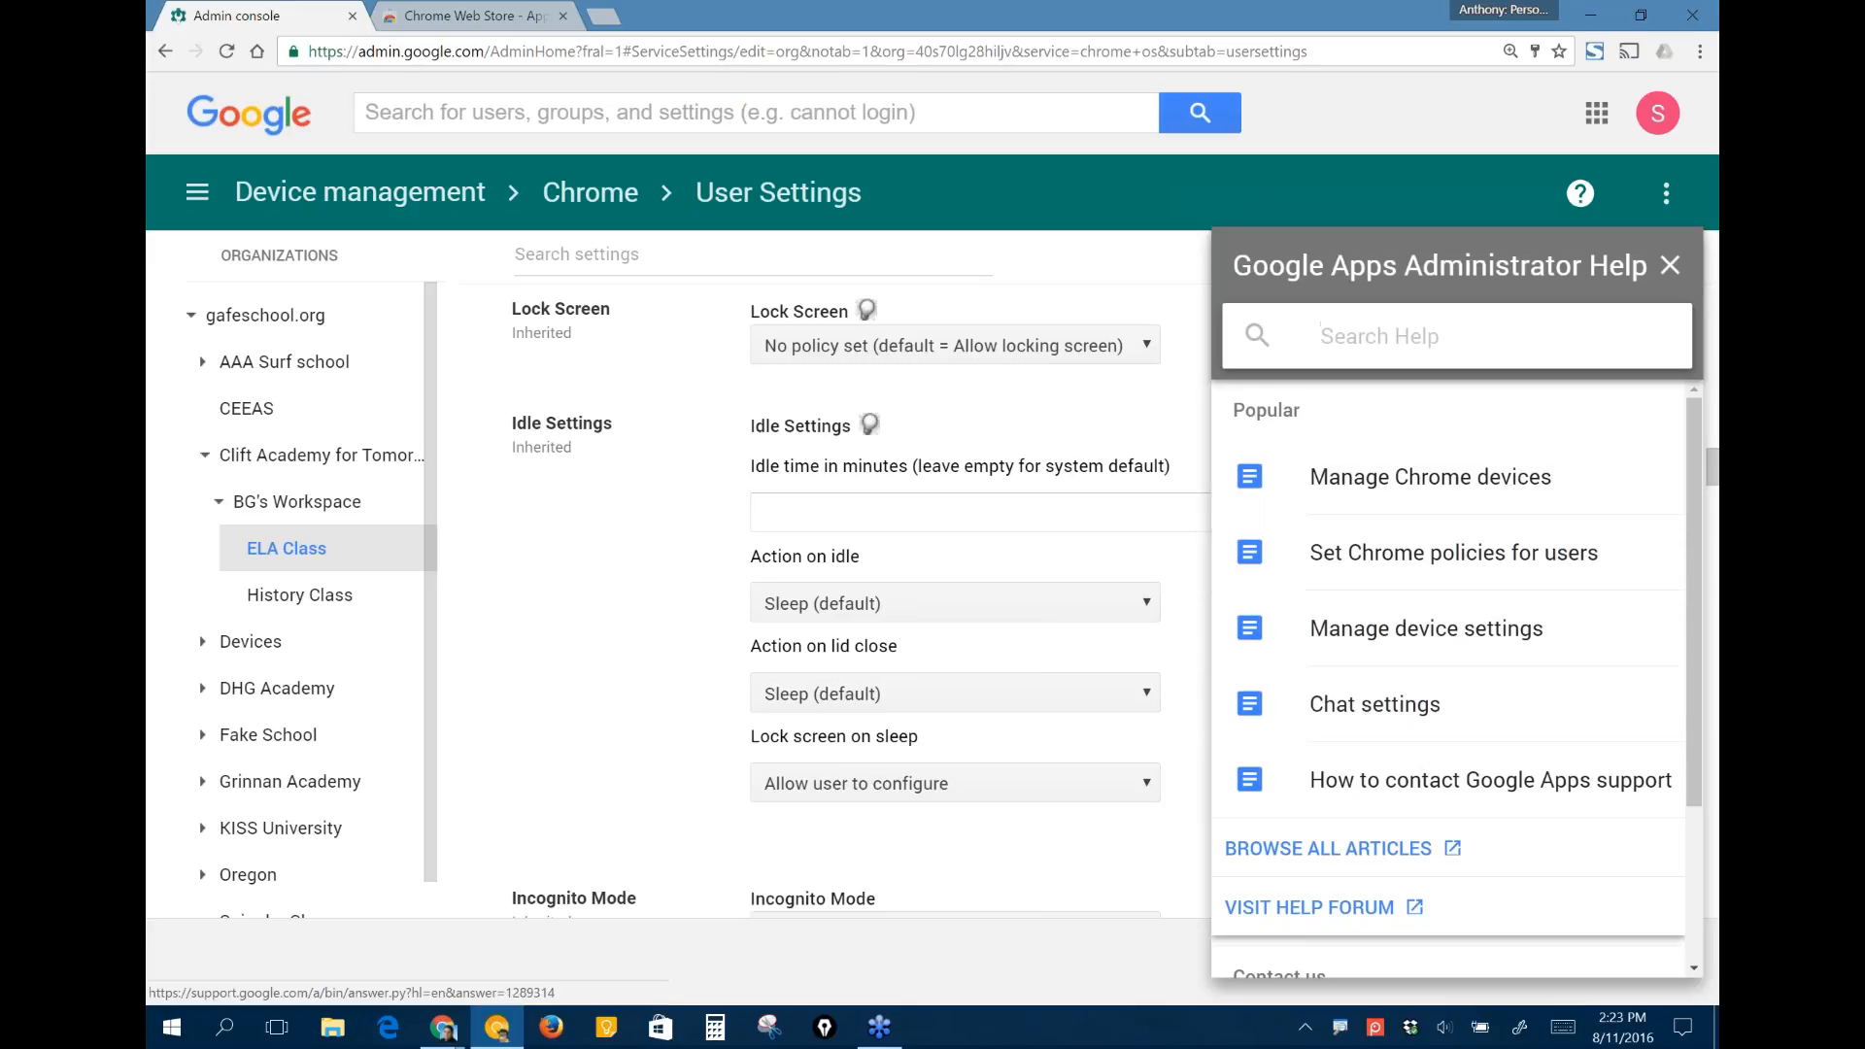
pyautogui.click(1669, 264)
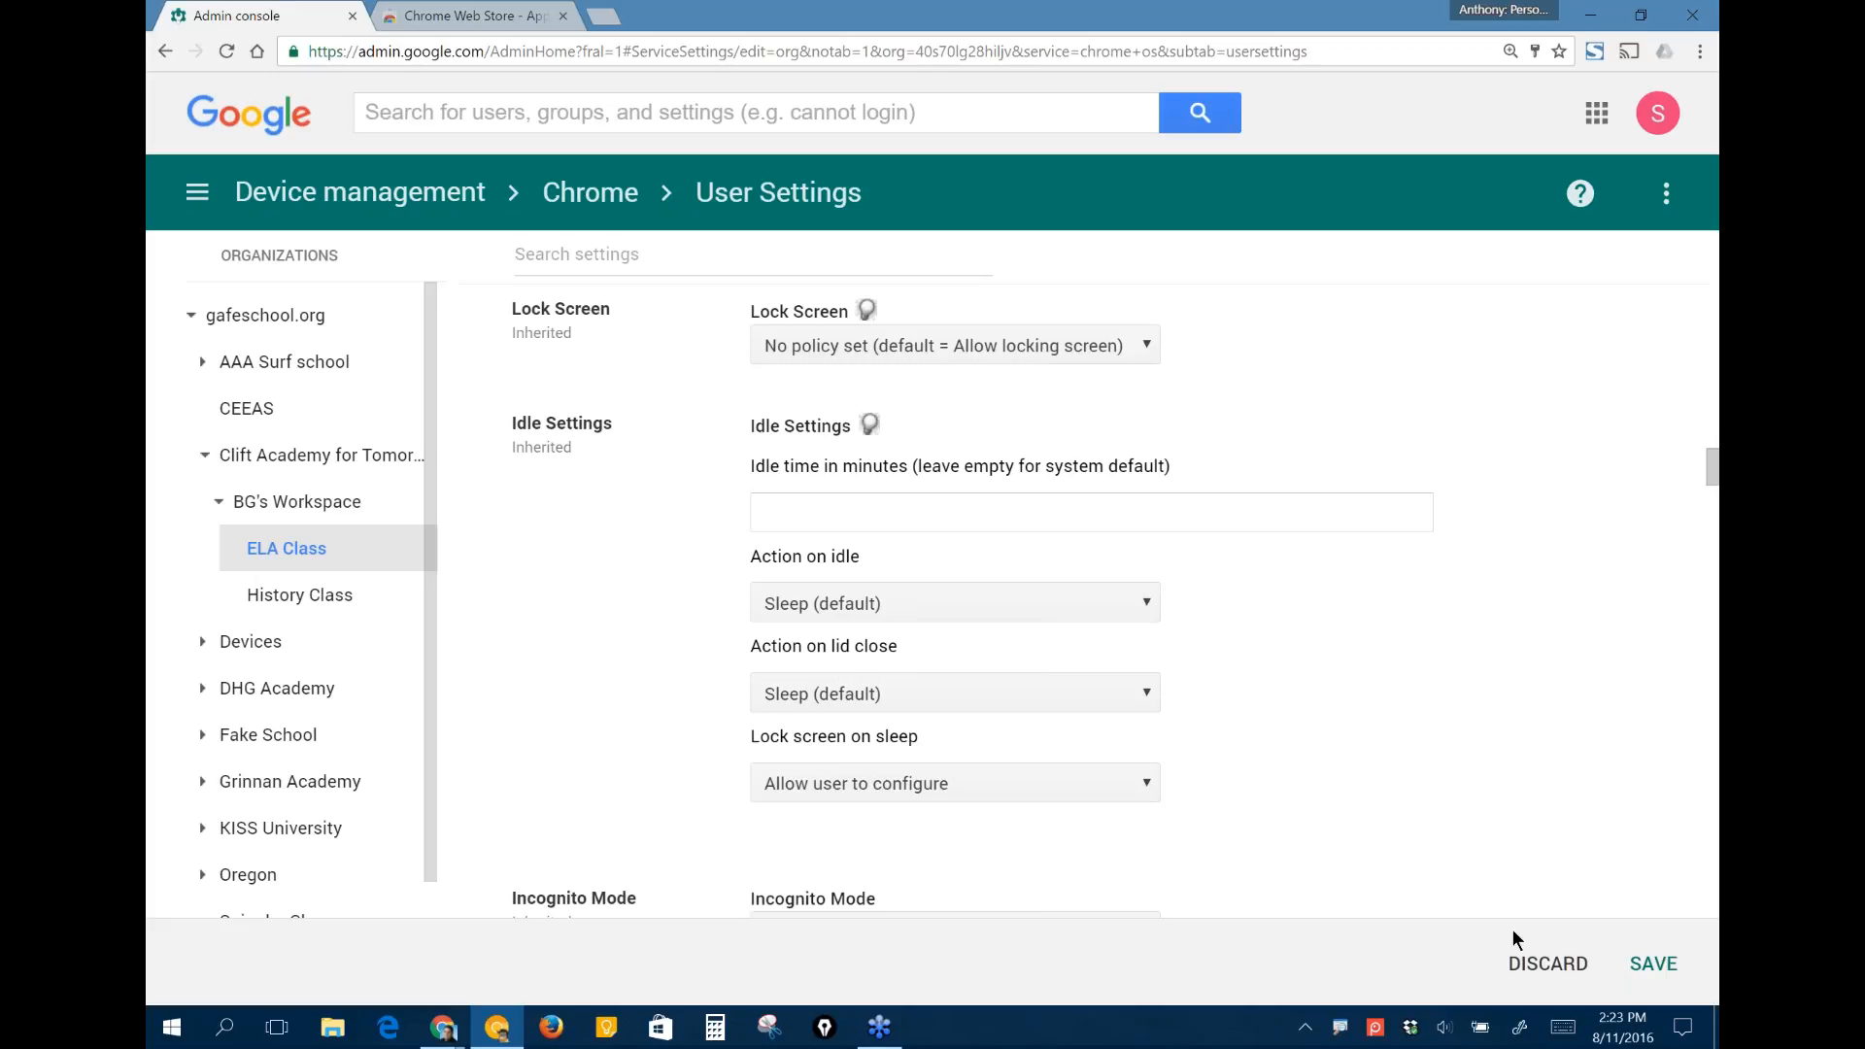
pyautogui.click(1545, 971)
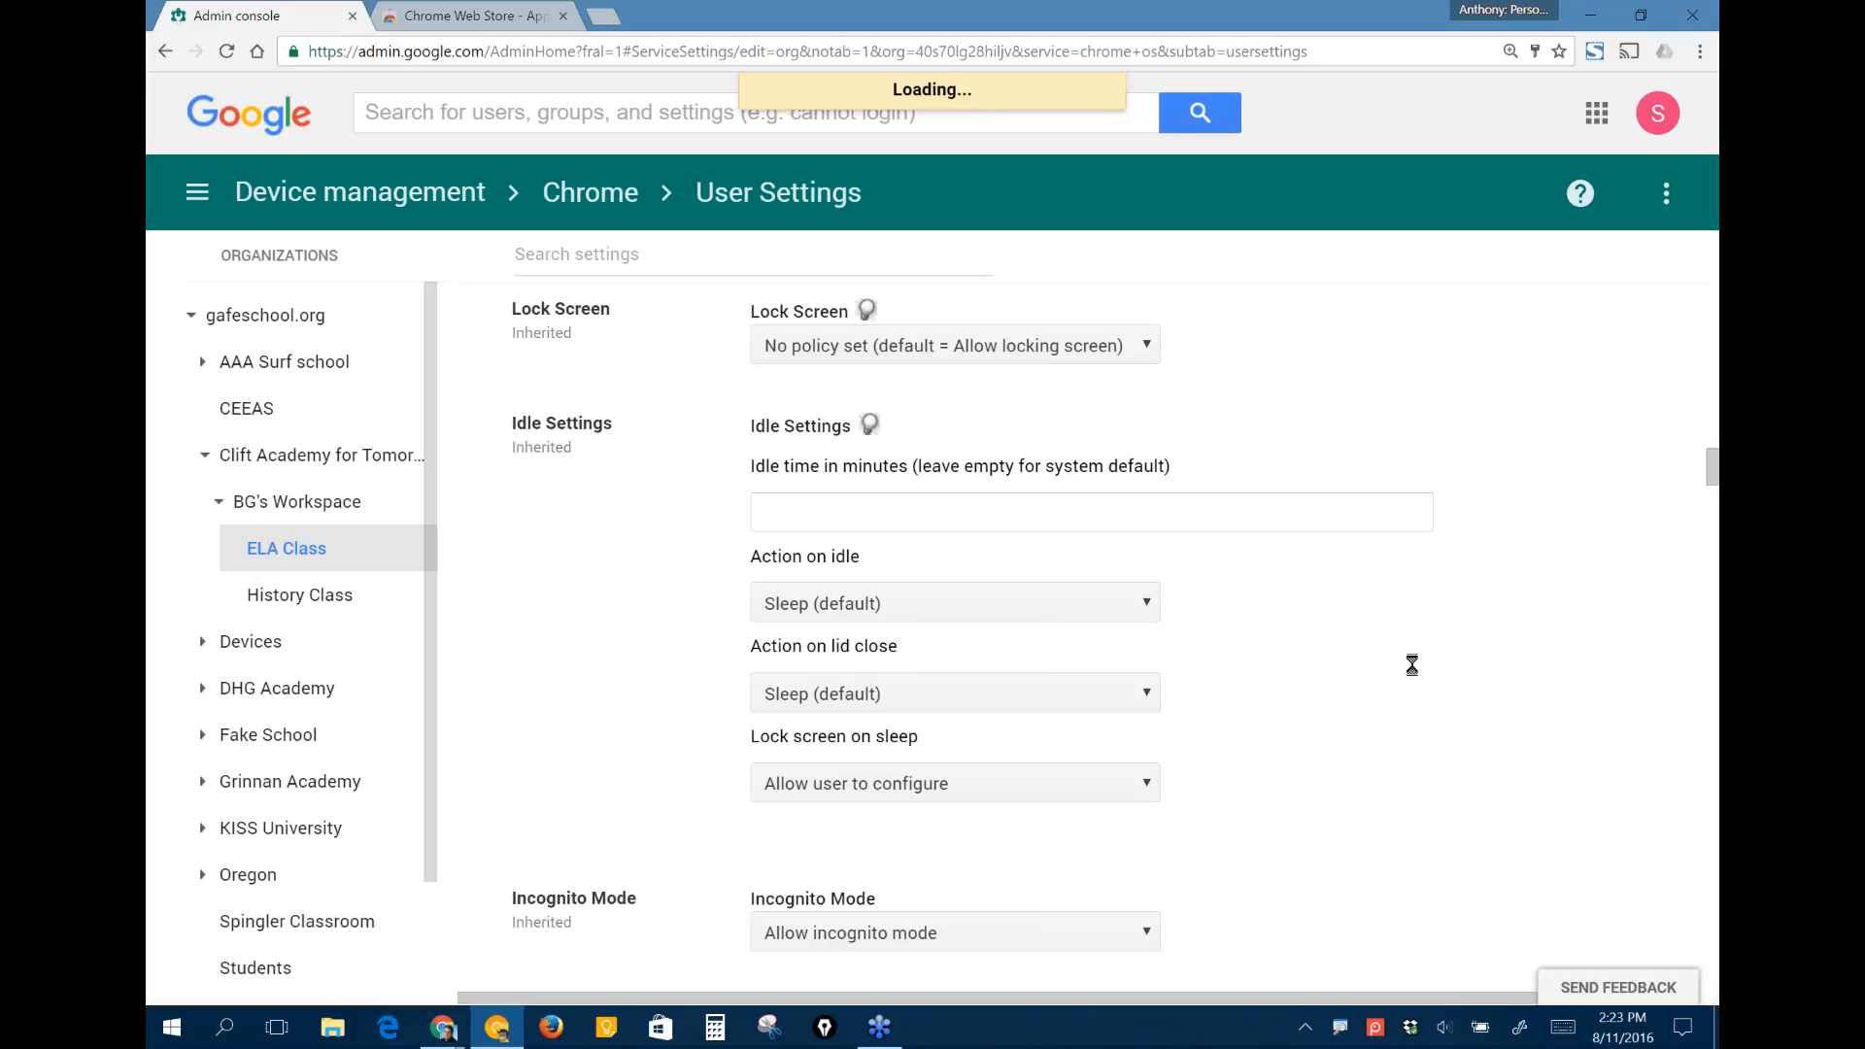
# - Check the options available for Action on idle in the Idle Settings, keeping the current choice
pyautogui.scroll(-1, 971, 632)
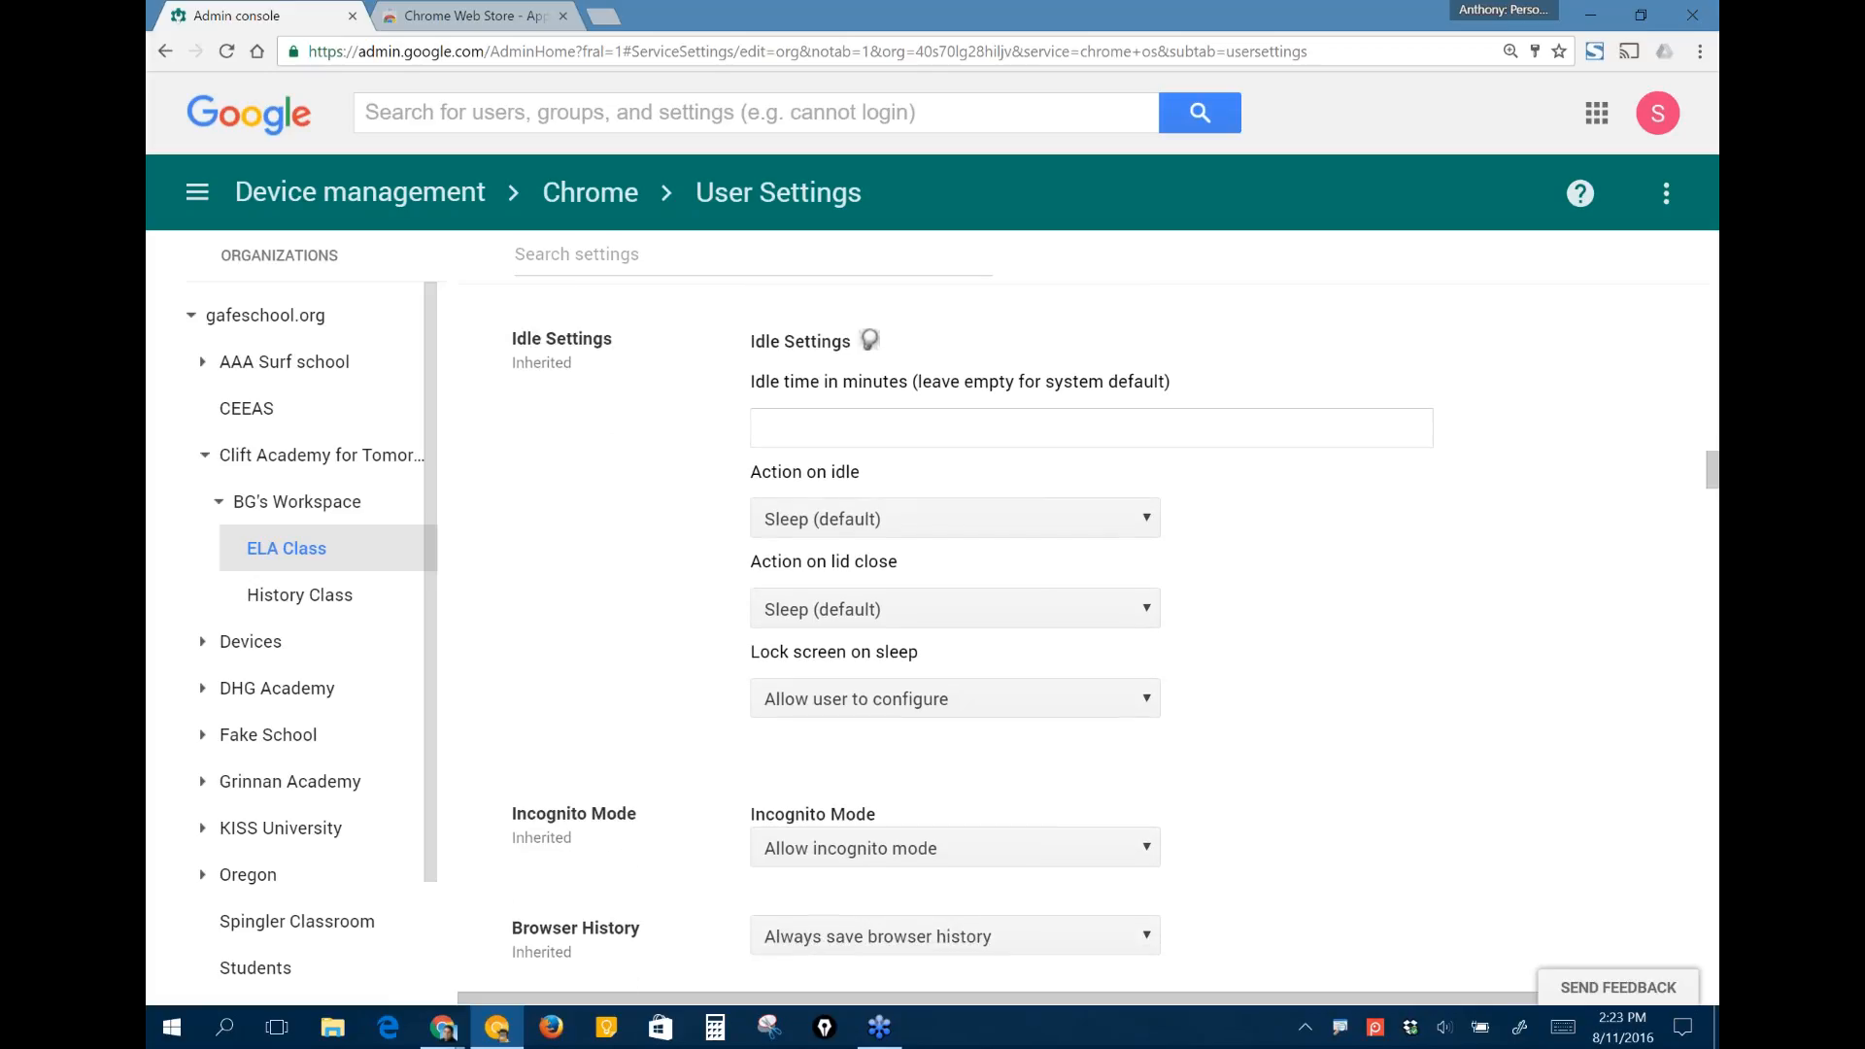
pyautogui.click(1112, 518)
pyautogui.click(1221, 525)
pyautogui.click(1108, 517)
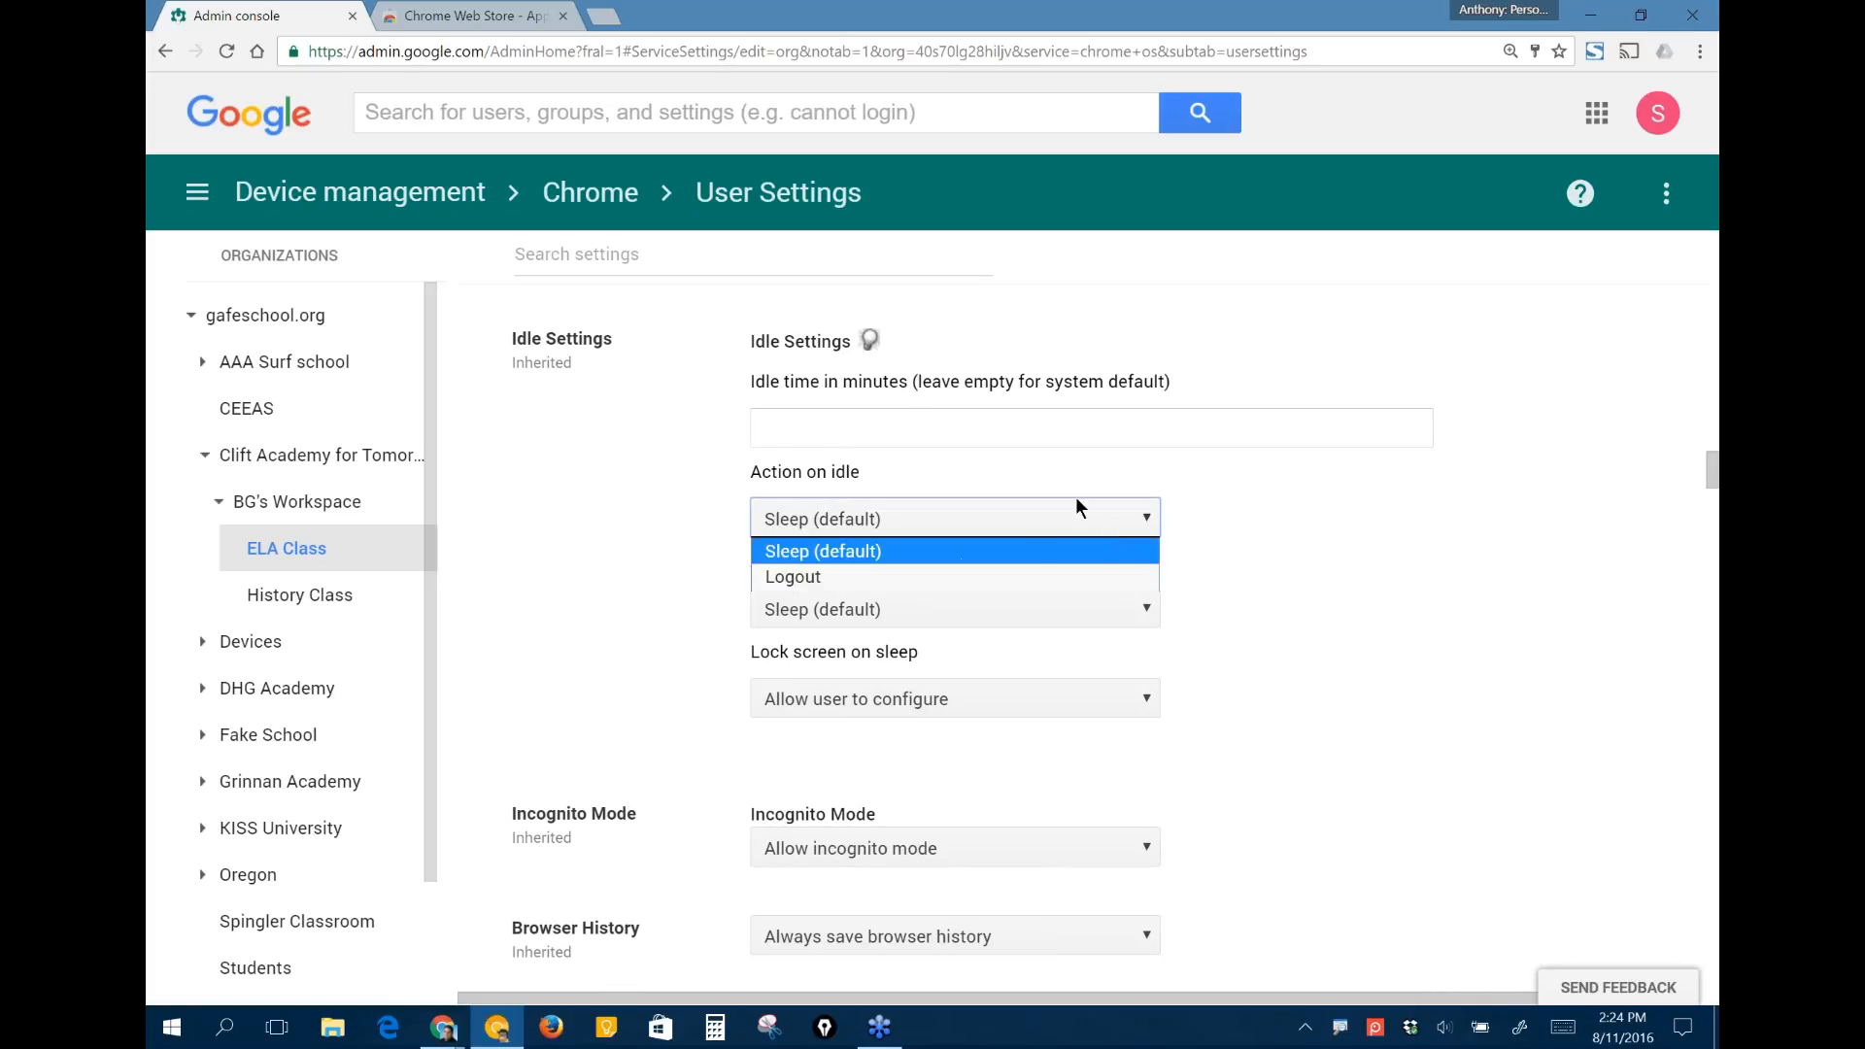
pyautogui.click(1076, 500)
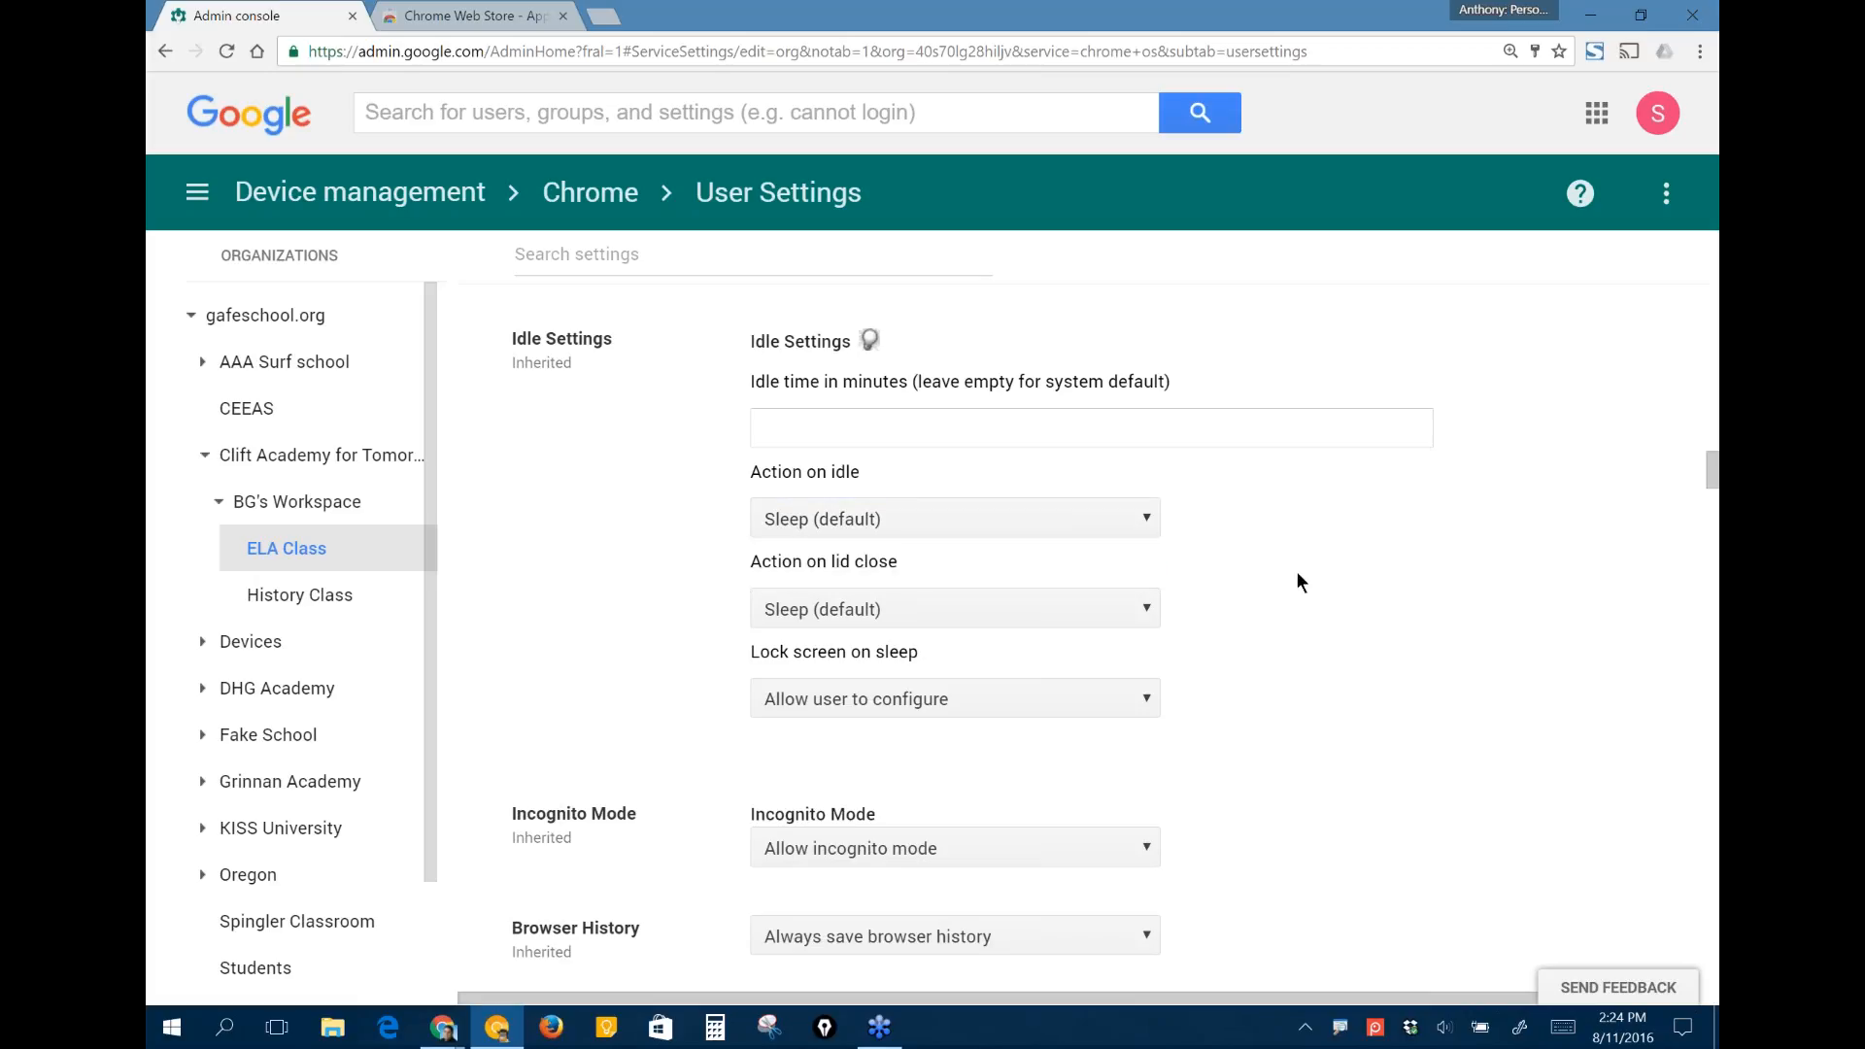
# - Check the options available for Action on lid close, keeping the current choice
pyautogui.scroll(-1, 1302, 582)
pyautogui.scroll(-2, 1301, 584)
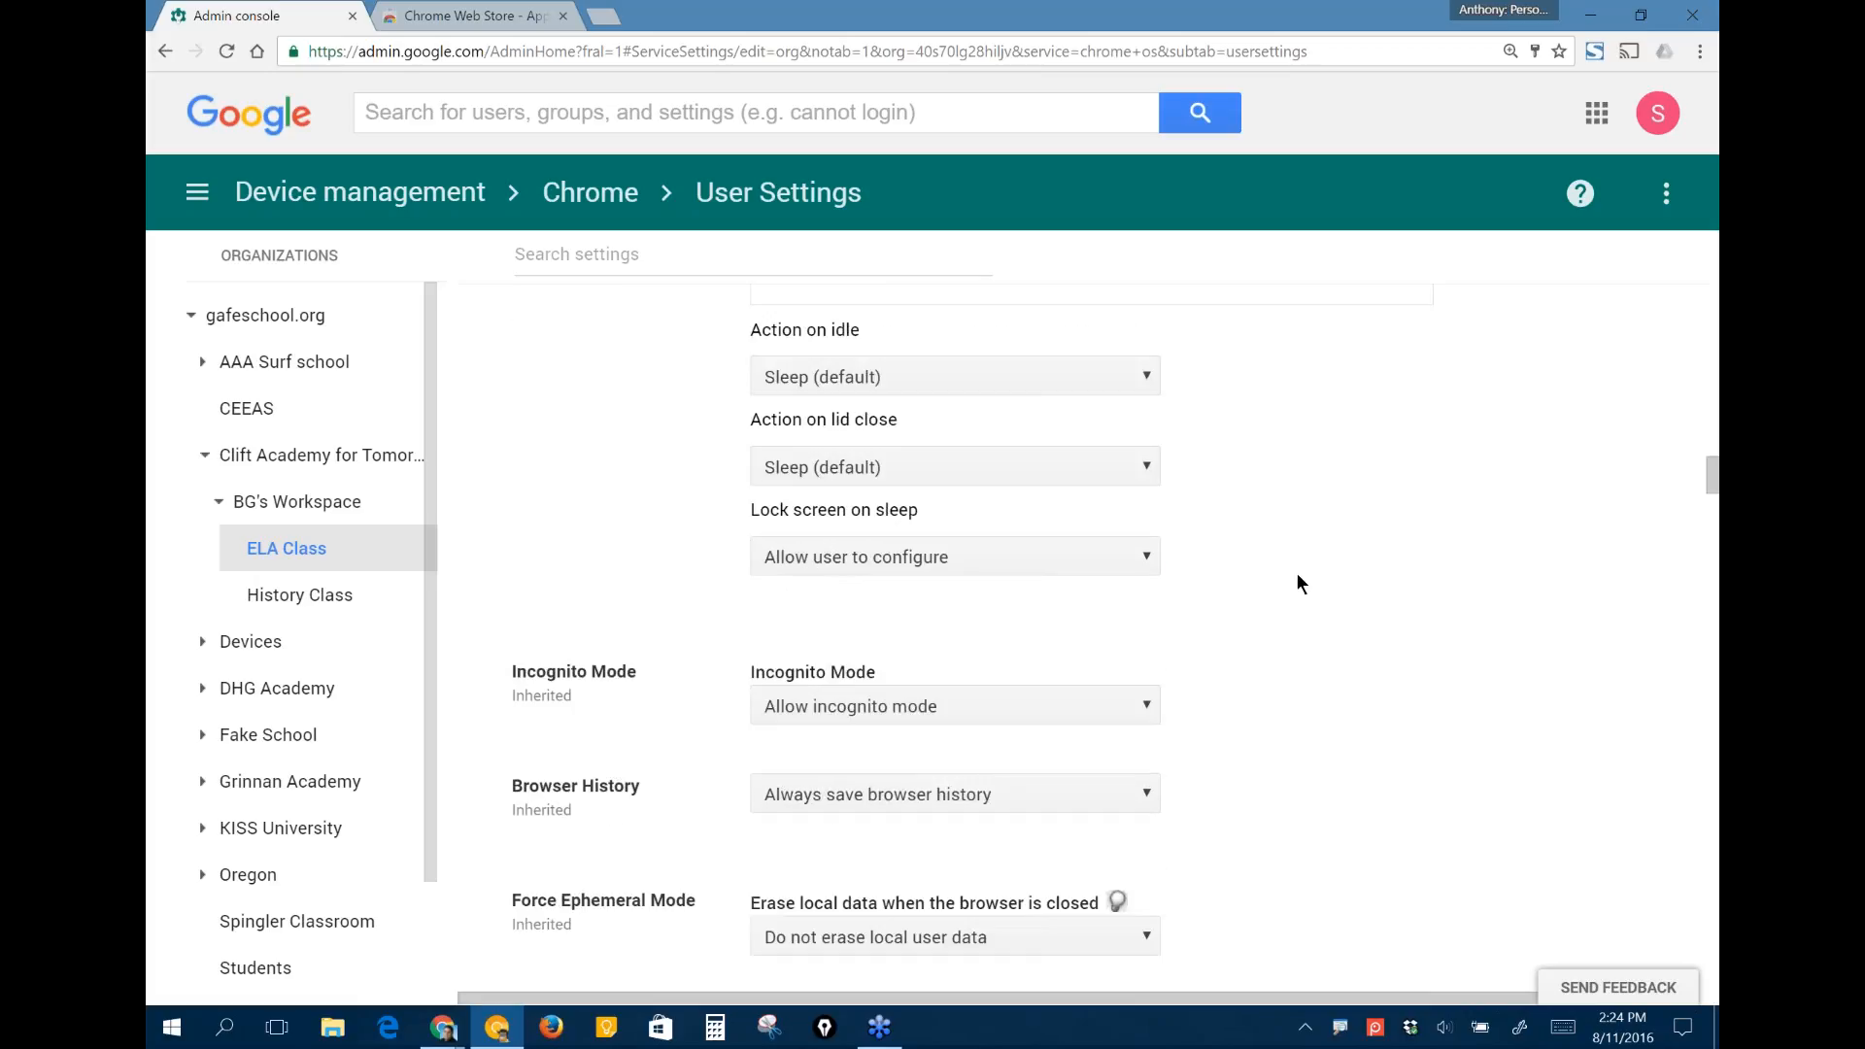
pyautogui.scroll(-1, 1301, 583)
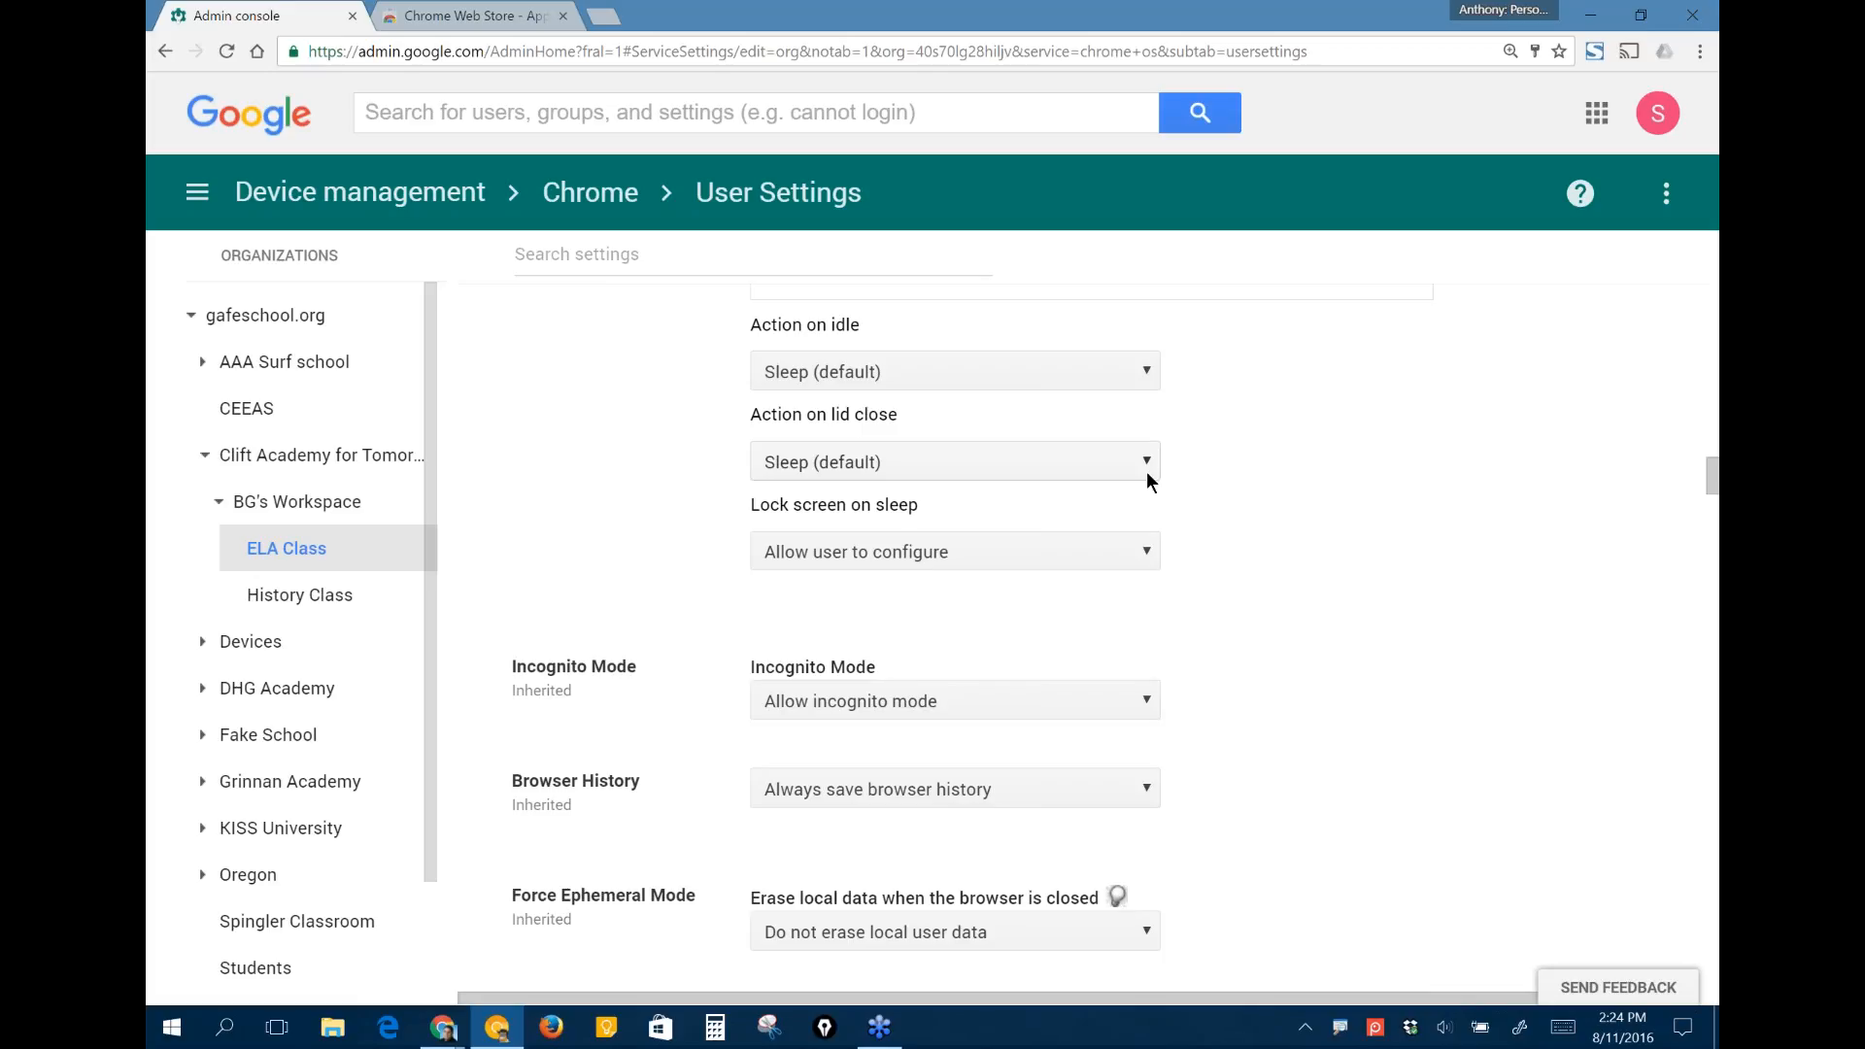
pyautogui.click(1127, 467)
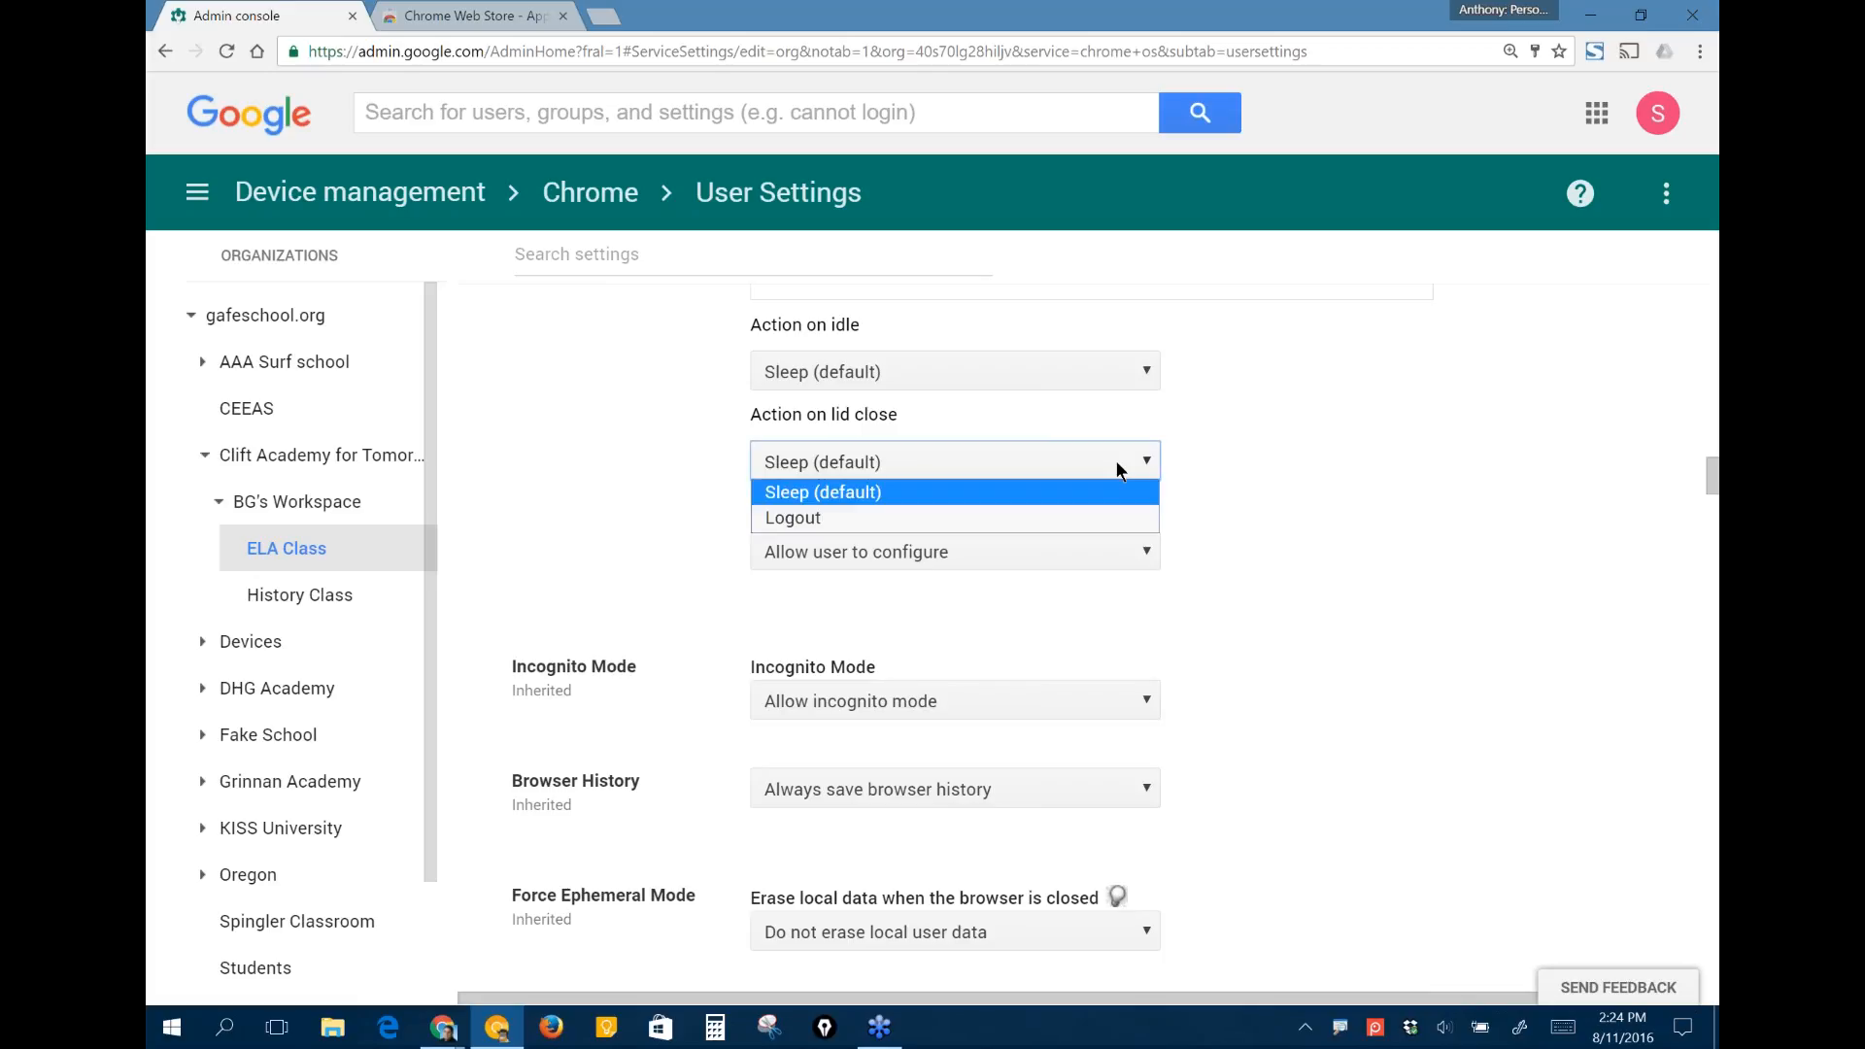
pyautogui.click(1120, 471)
# - Set Lock screen on sleep to "Lock screen" for ELA Class and save the user settings
pyautogui.click(1064, 554)
pyautogui.click(1061, 609)
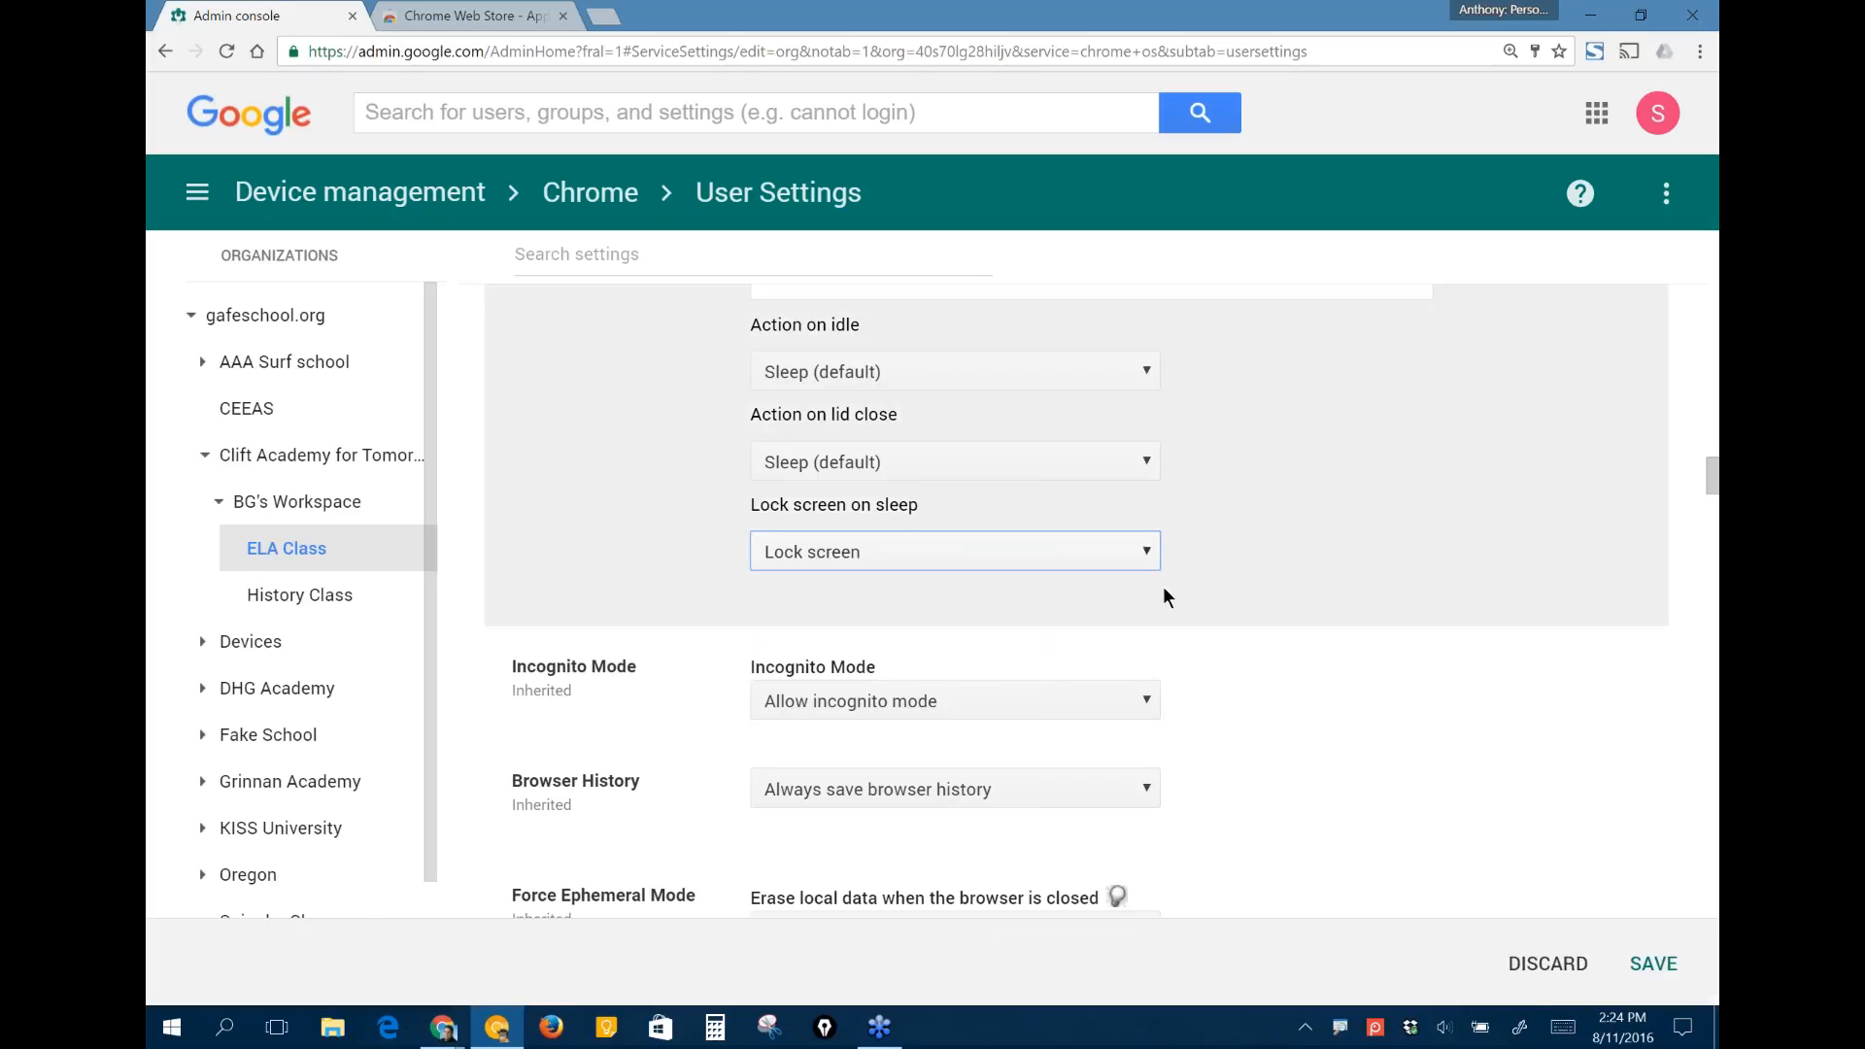
pyautogui.click(1653, 964)
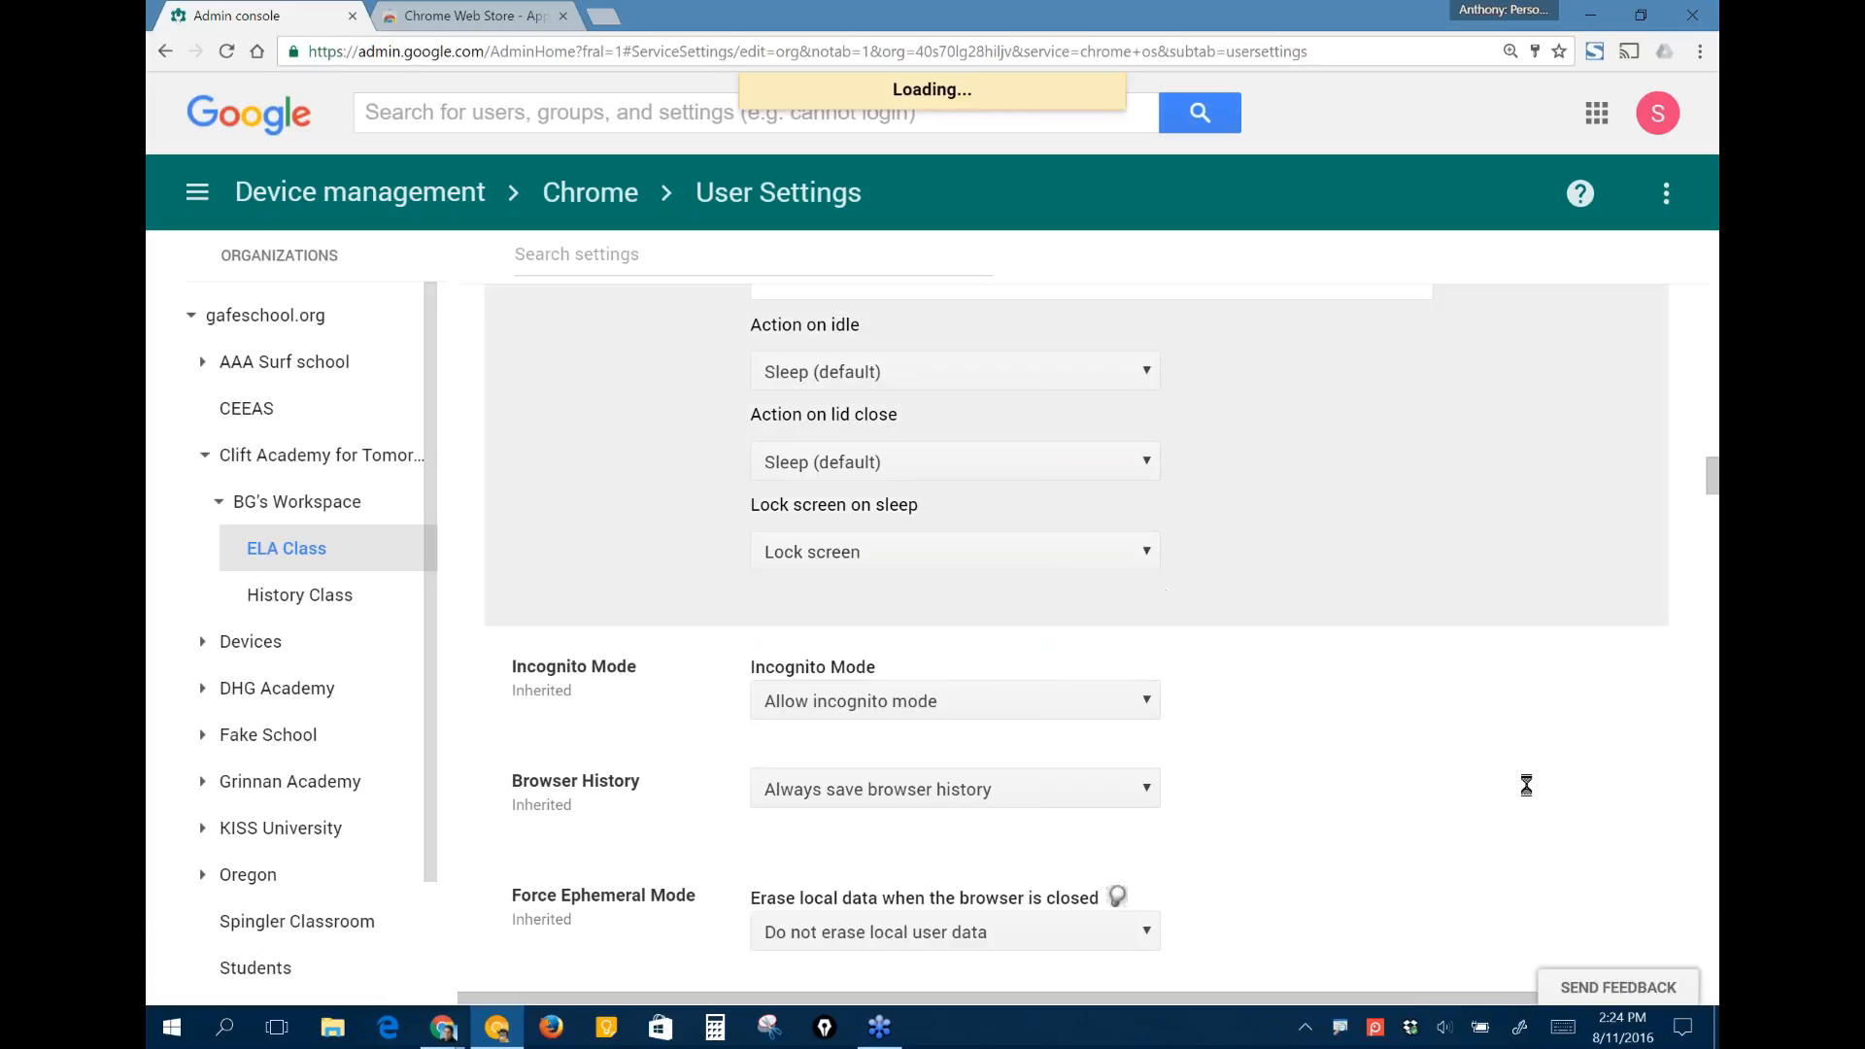
# - Check which devices support the Idle Settings, and go on to the Incognito Mode and Browser History settings
pyautogui.scroll(1, 1082, 638)
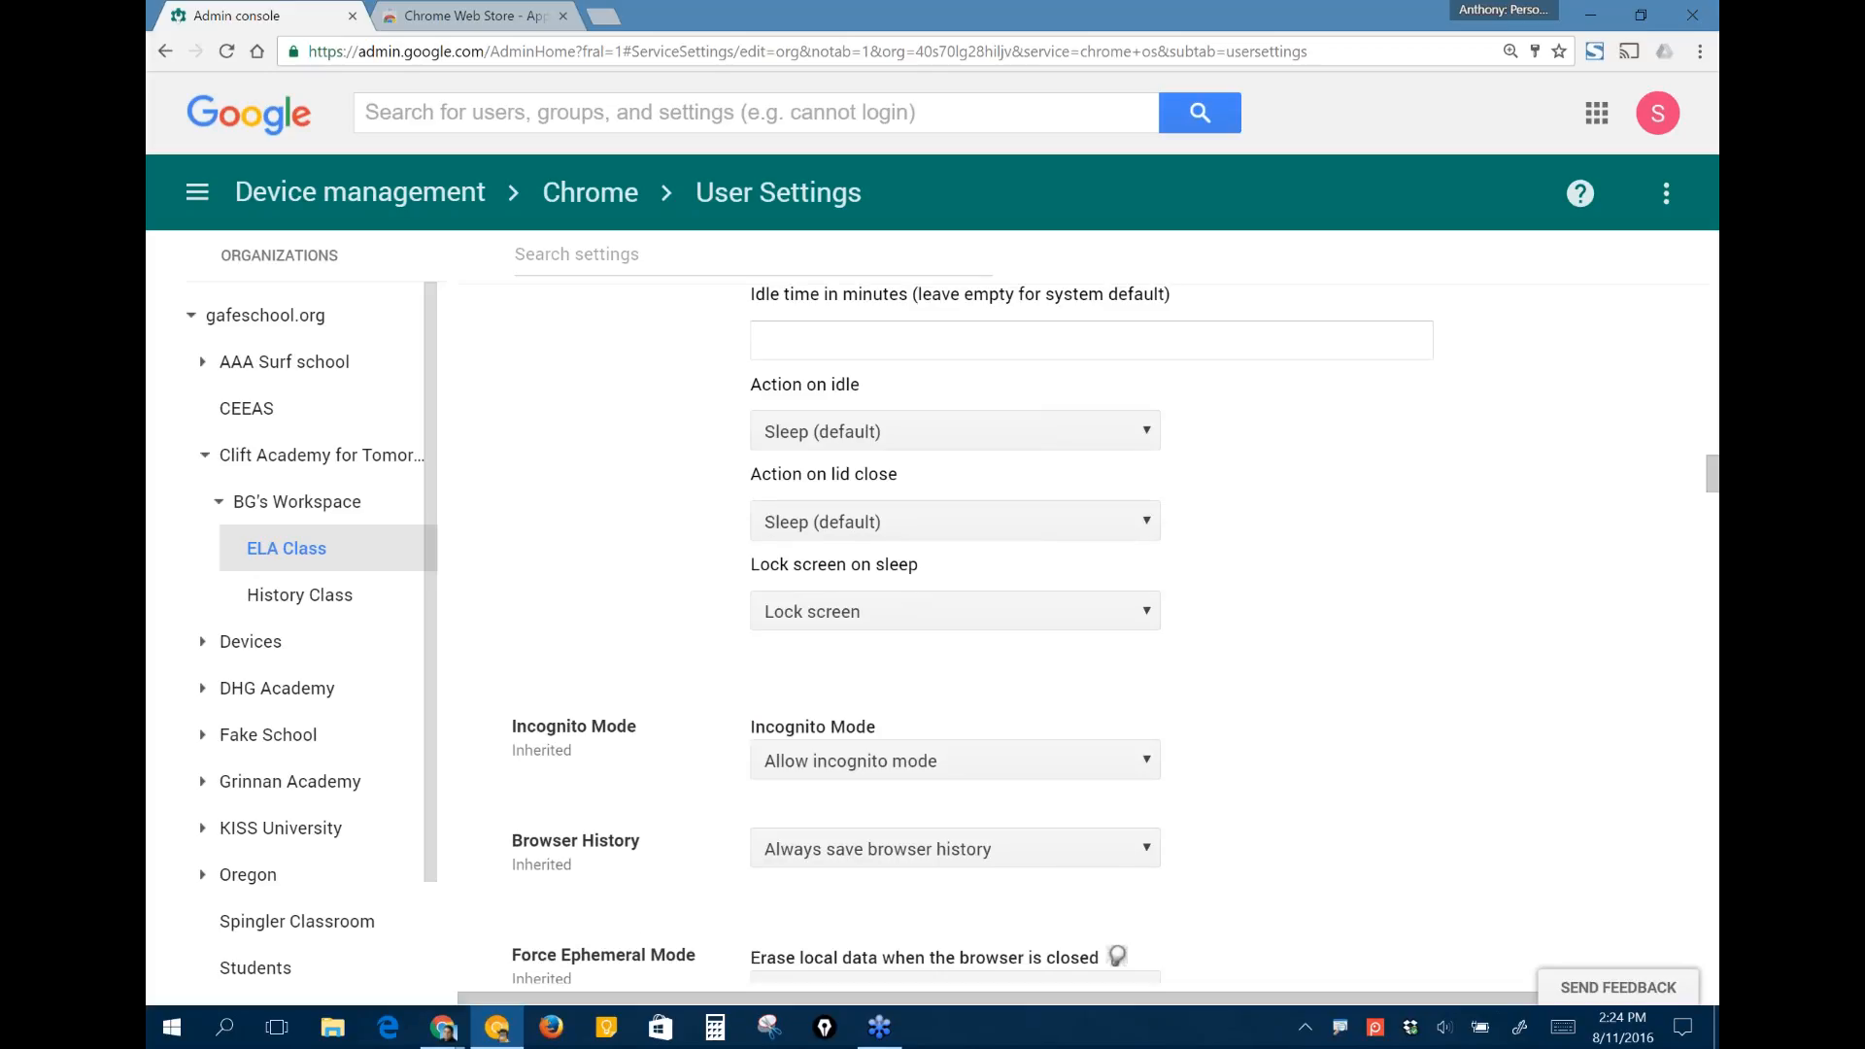
pyautogui.scroll(3, 867, 425)
pyautogui.moveTo(867, 425)
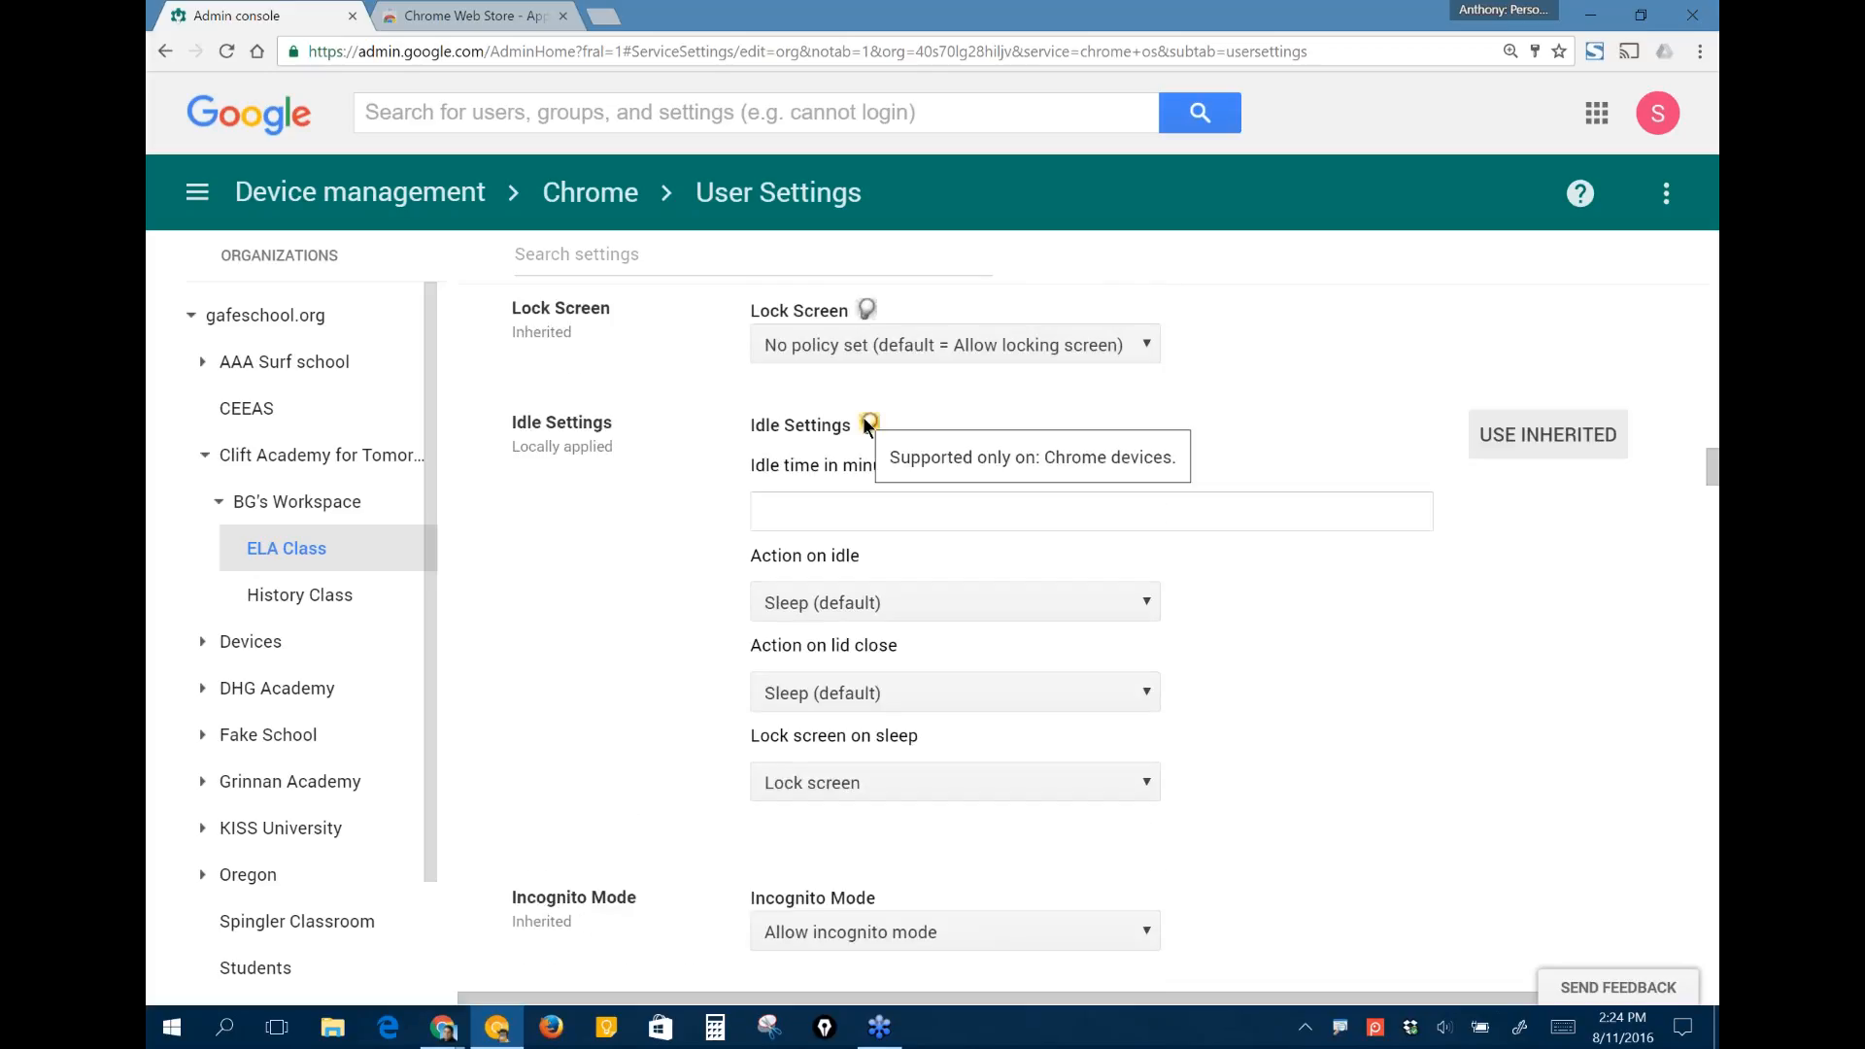
pyautogui.scroll(-6, 1507, 680)
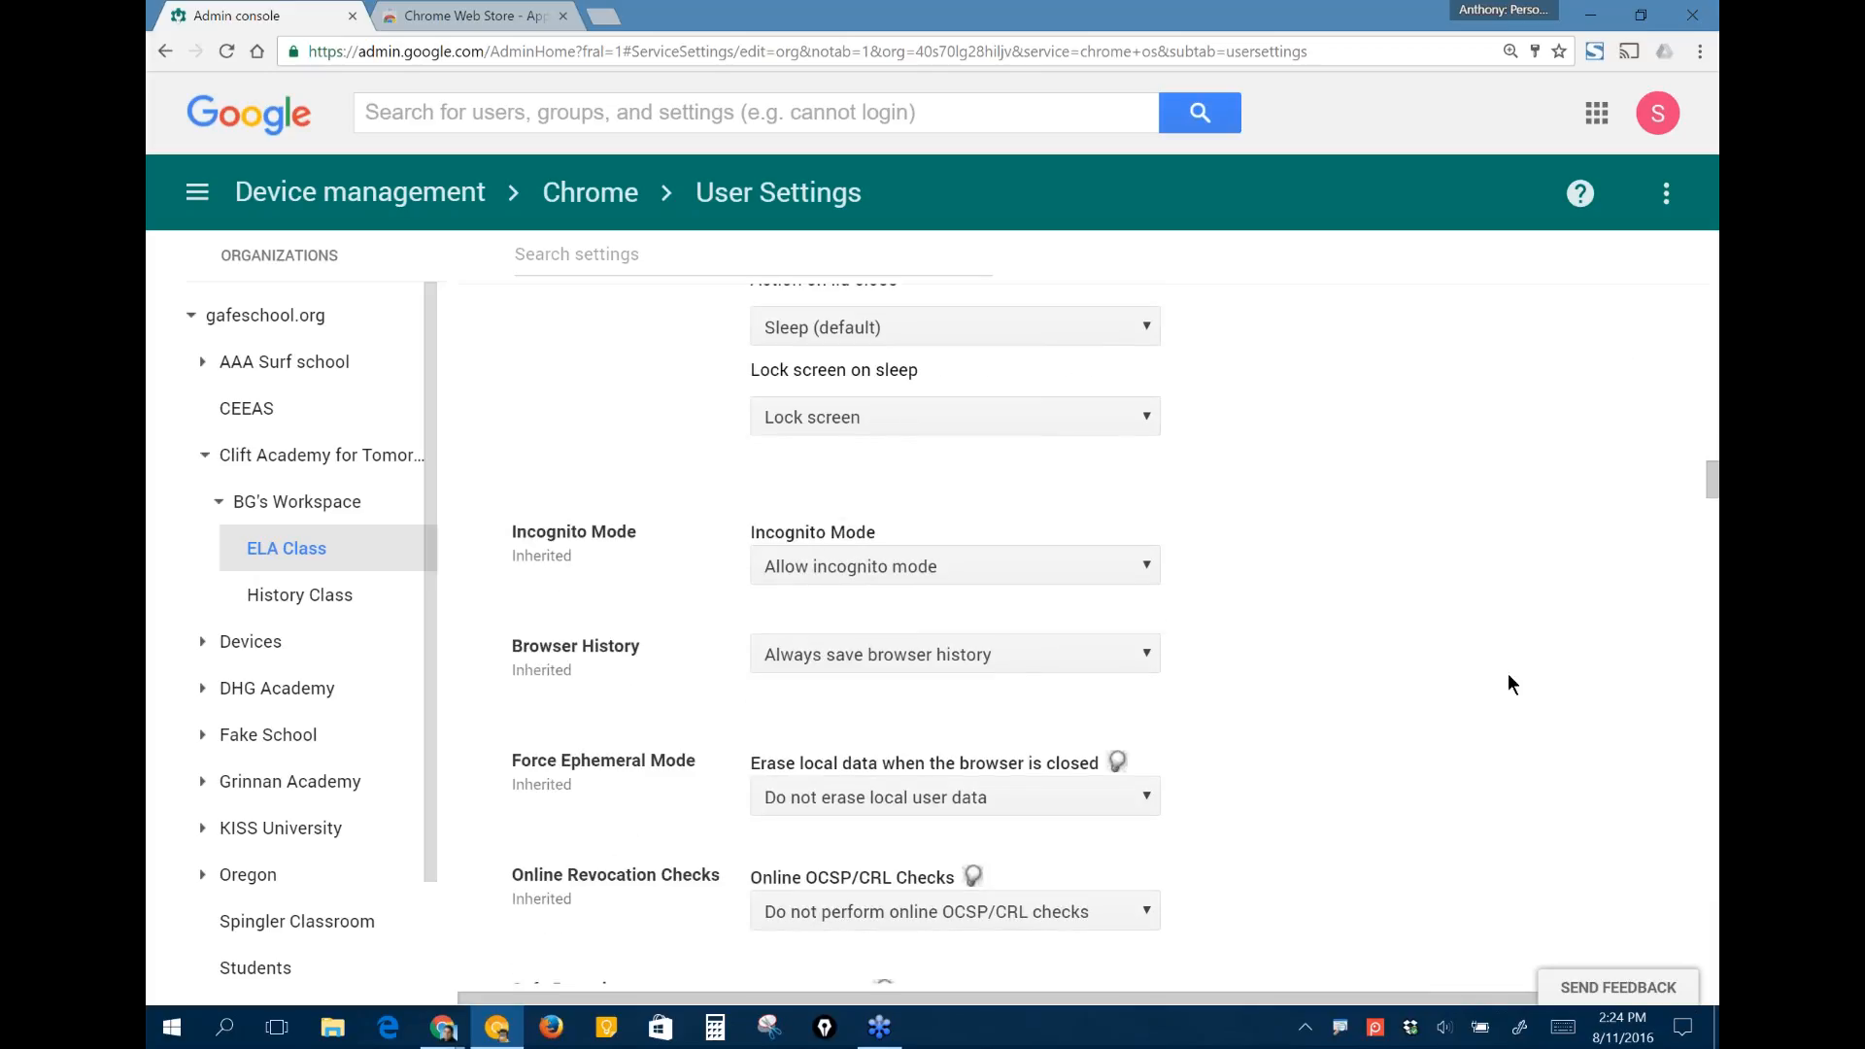
# - Set Incognito Mode to "Disallow incognito mode" for ELA Class
pyautogui.scroll(-1, 1509, 675)
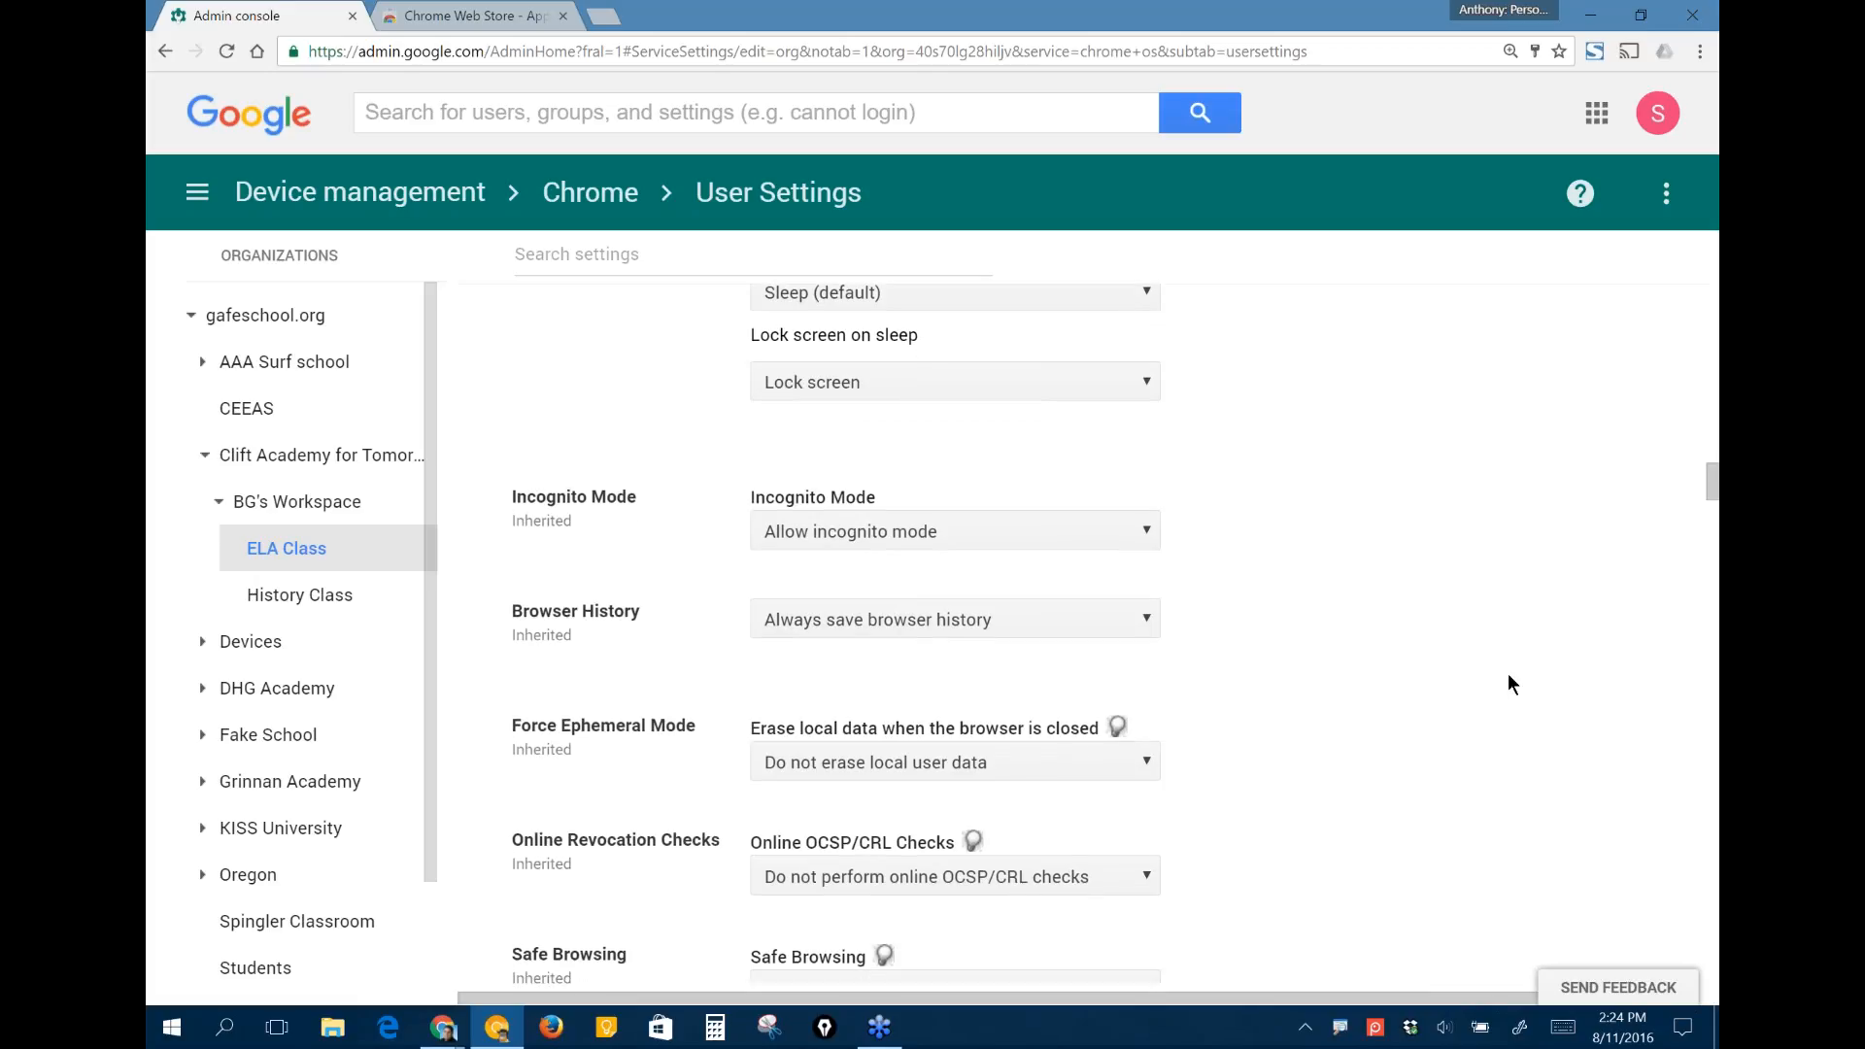
pyautogui.scroll(-2, 1507, 683)
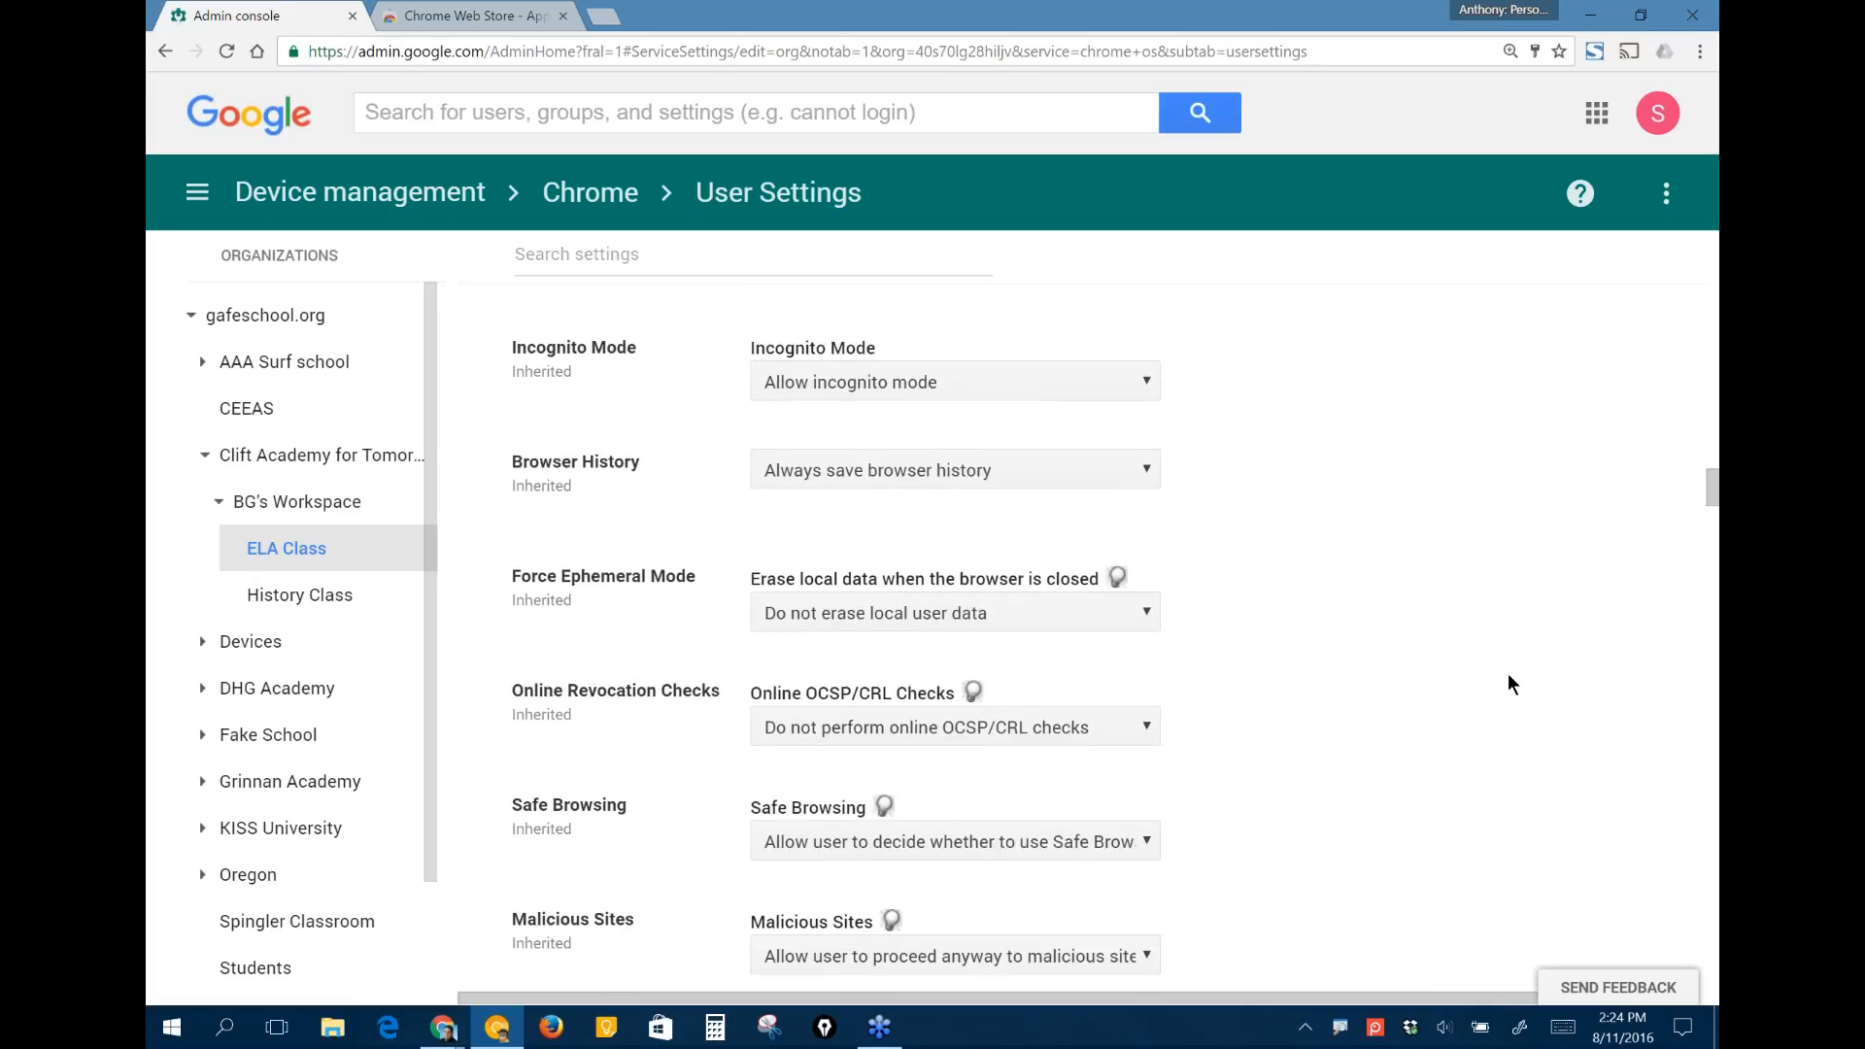
pyautogui.click(1124, 387)
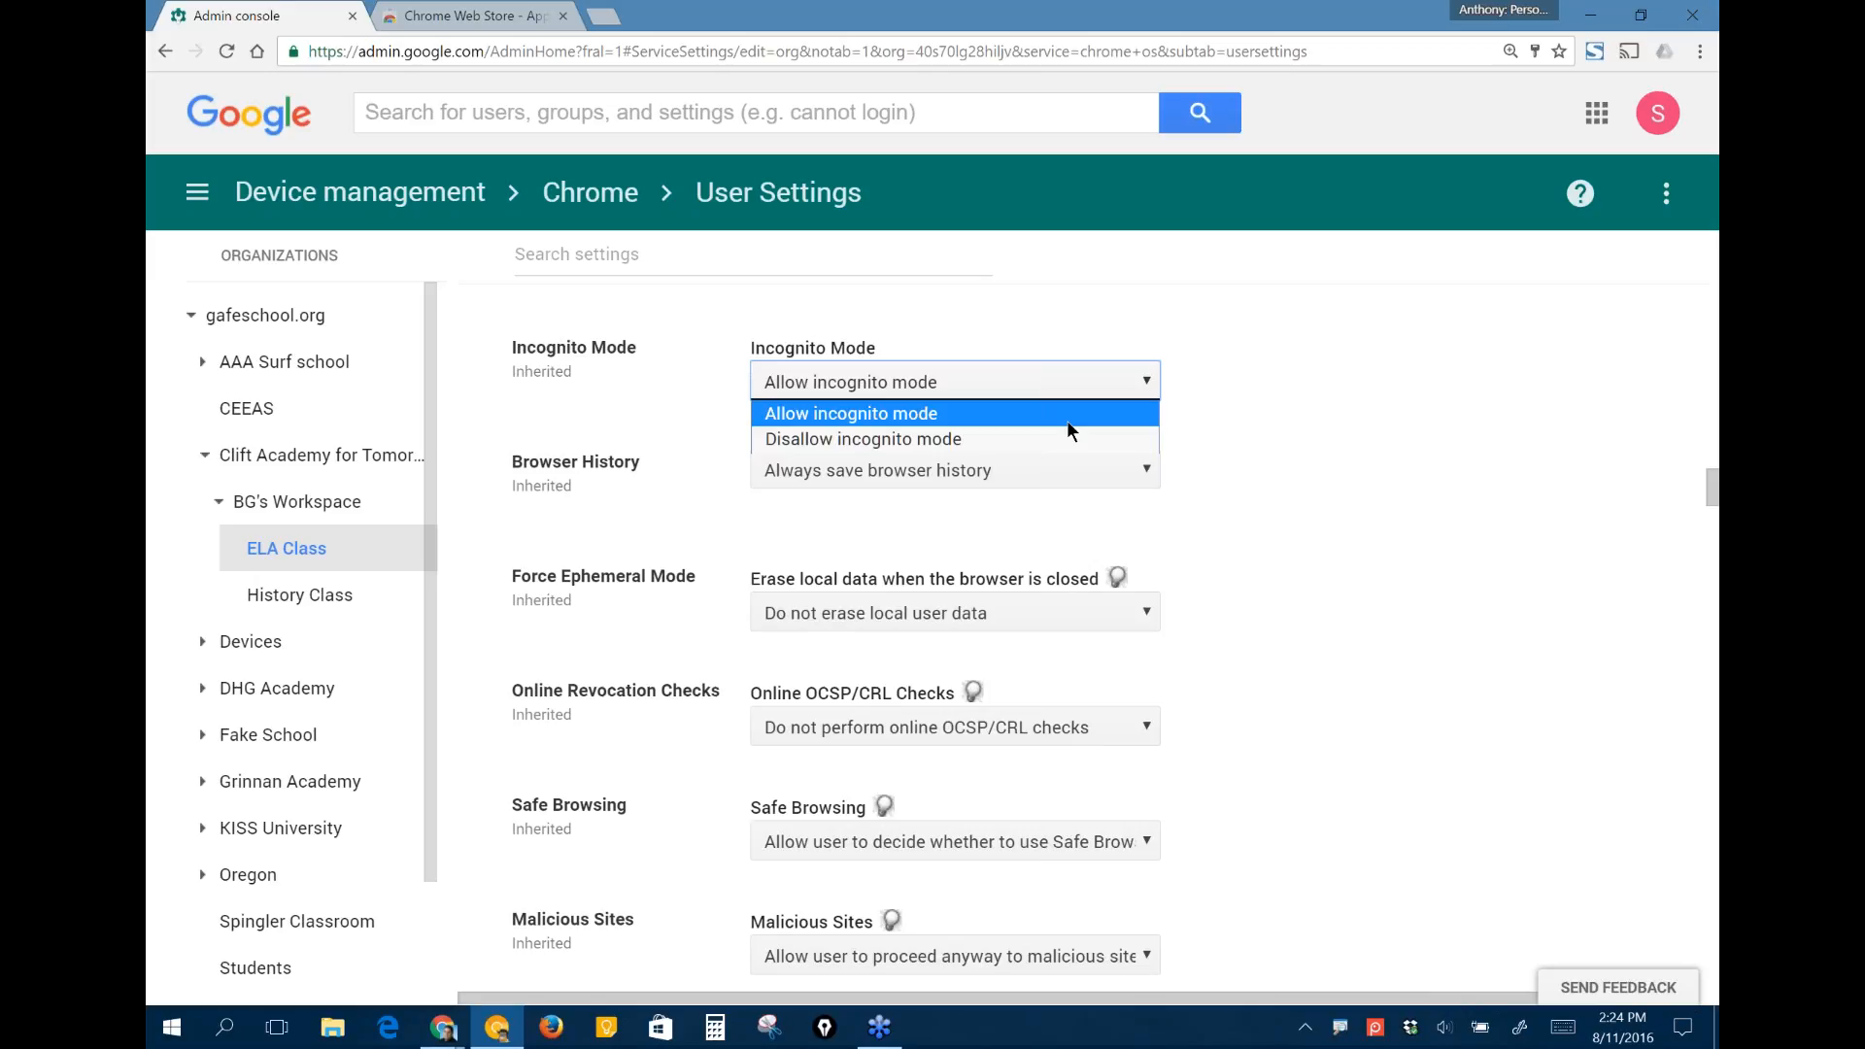
pyautogui.click(1015, 437)
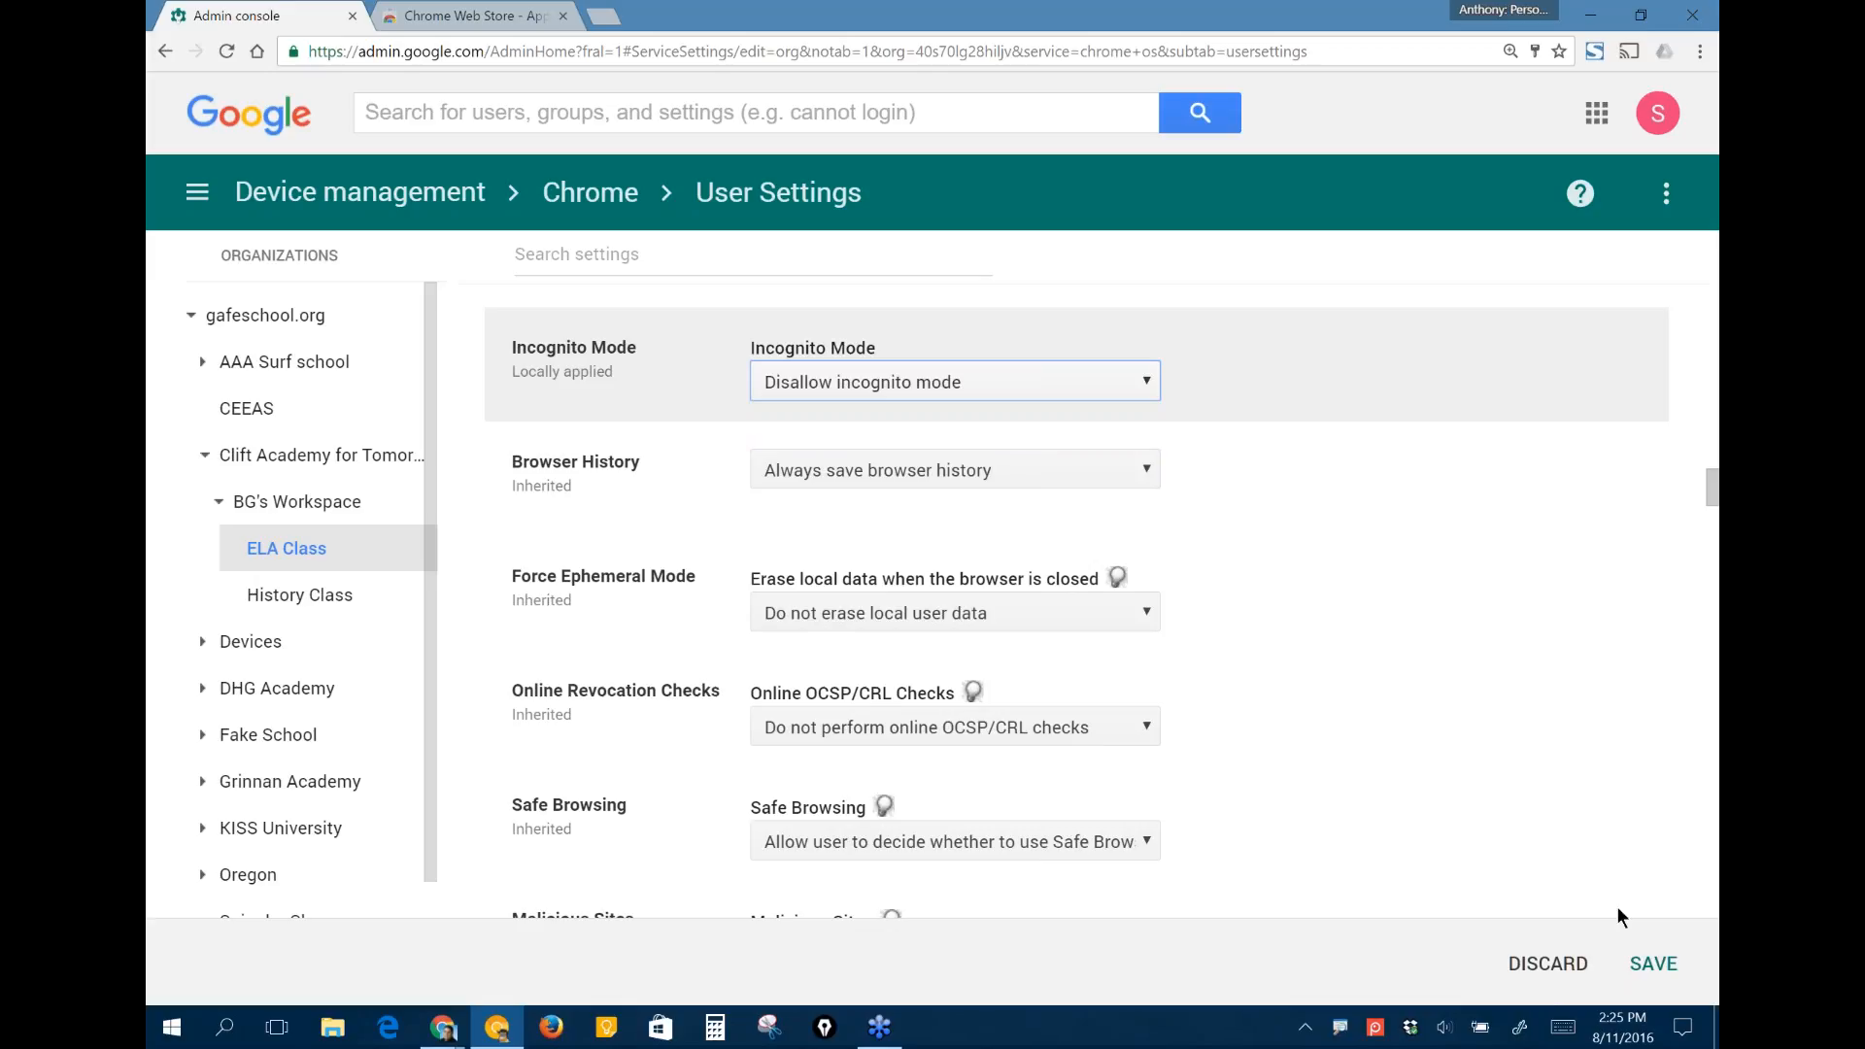
# - Check the options available for Safe Browsing, keeping the current choice
pyautogui.scroll(-1, 1593, 767)
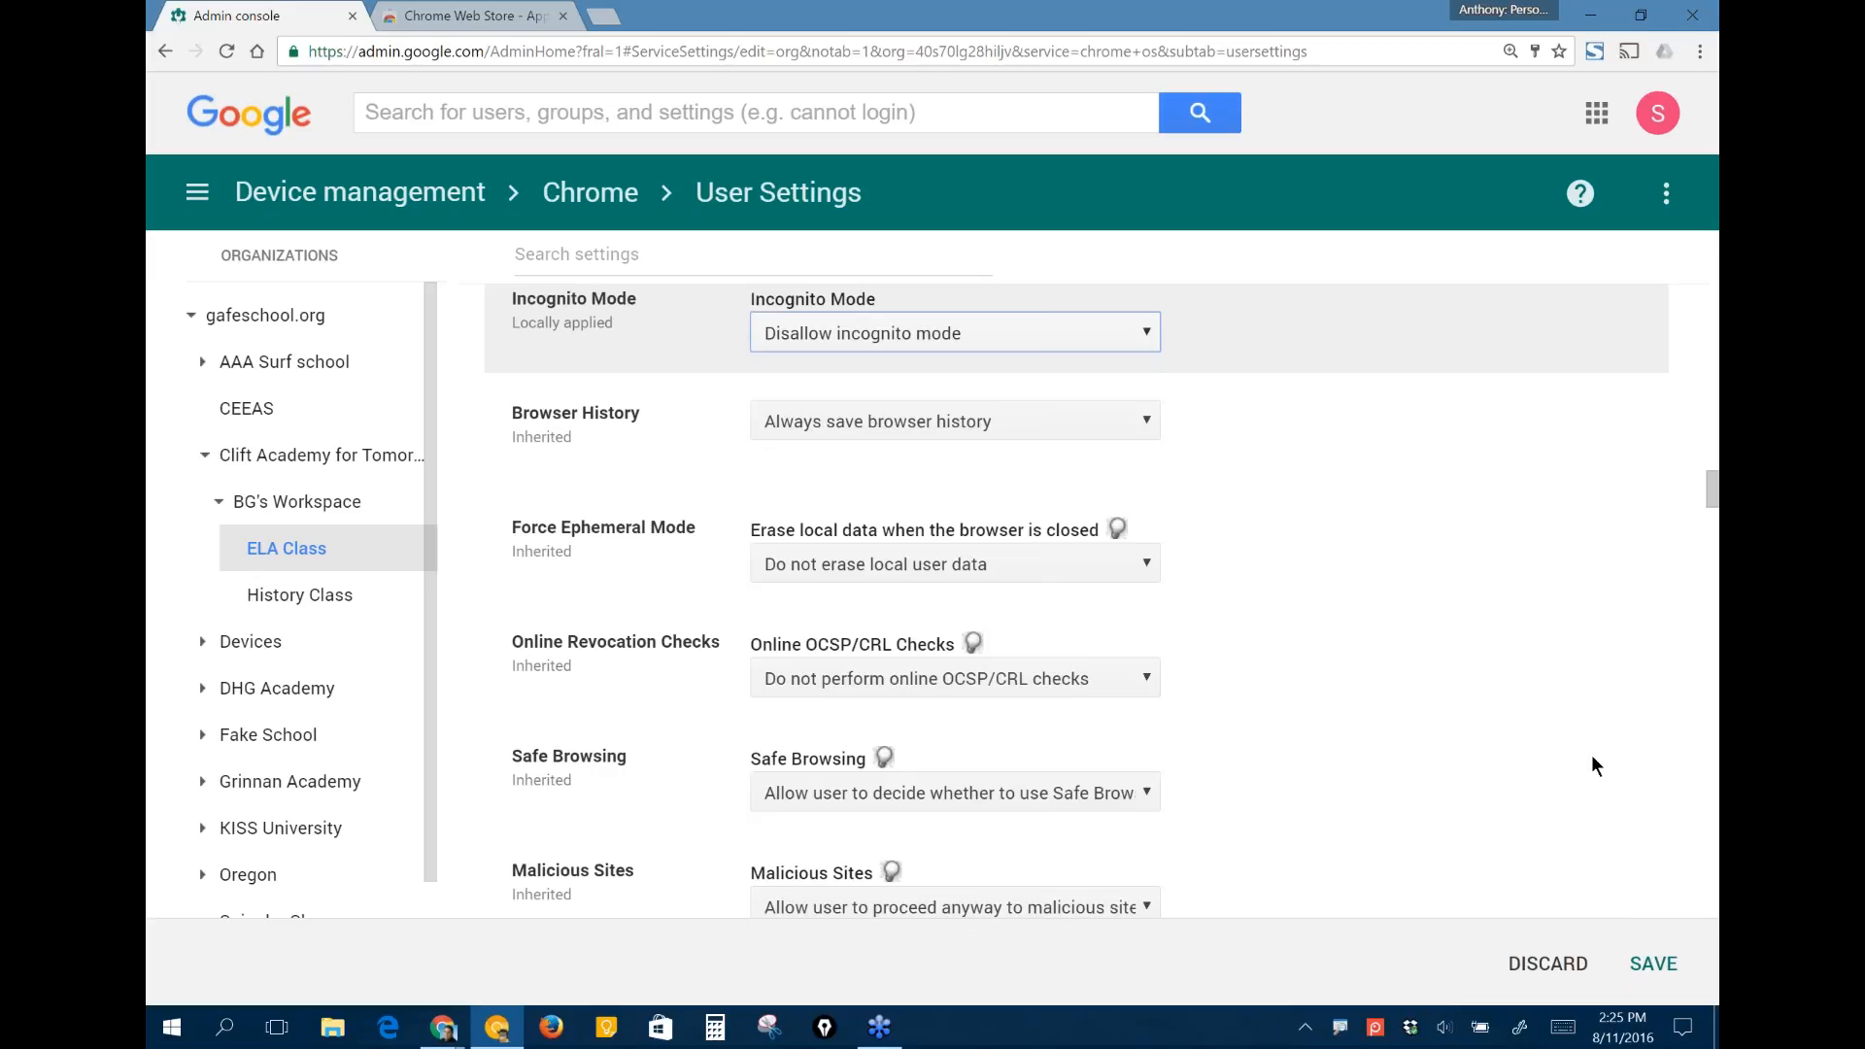
pyautogui.scroll(-1, 1593, 767)
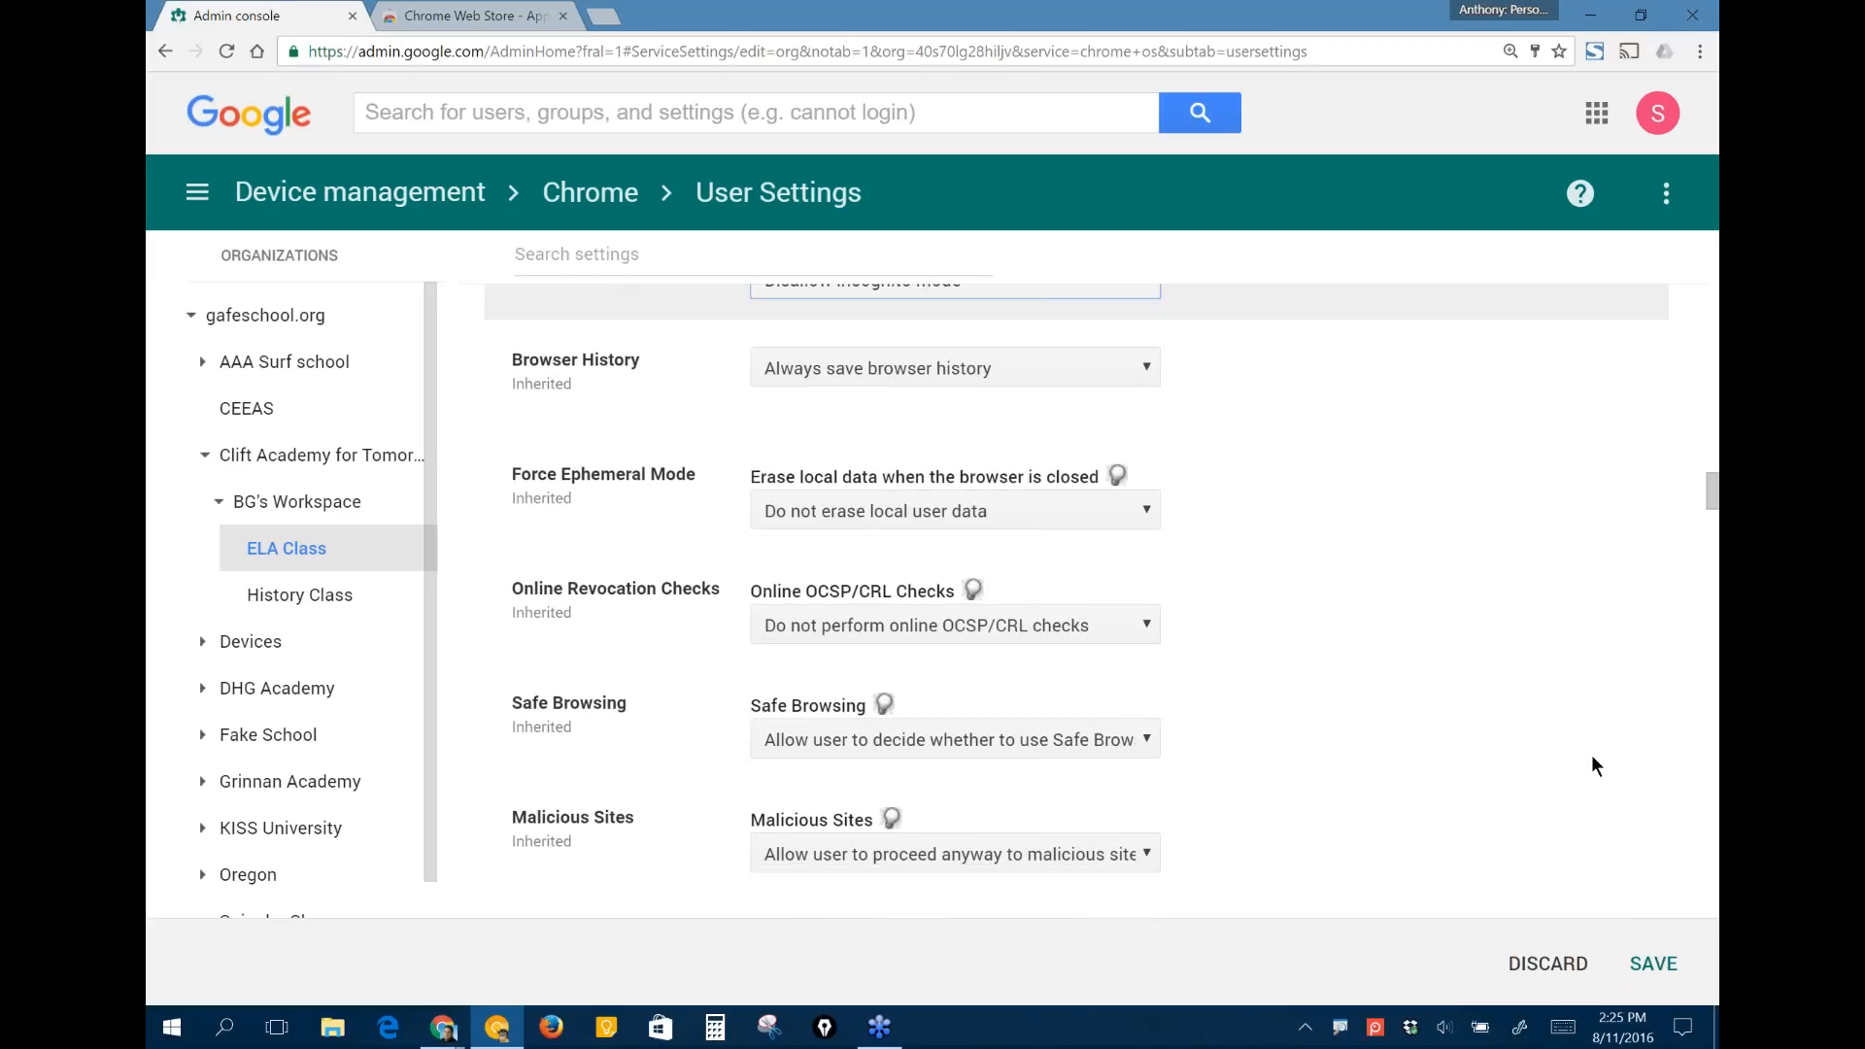
pyautogui.scroll(-3, 1592, 758)
pyautogui.click(906, 505)
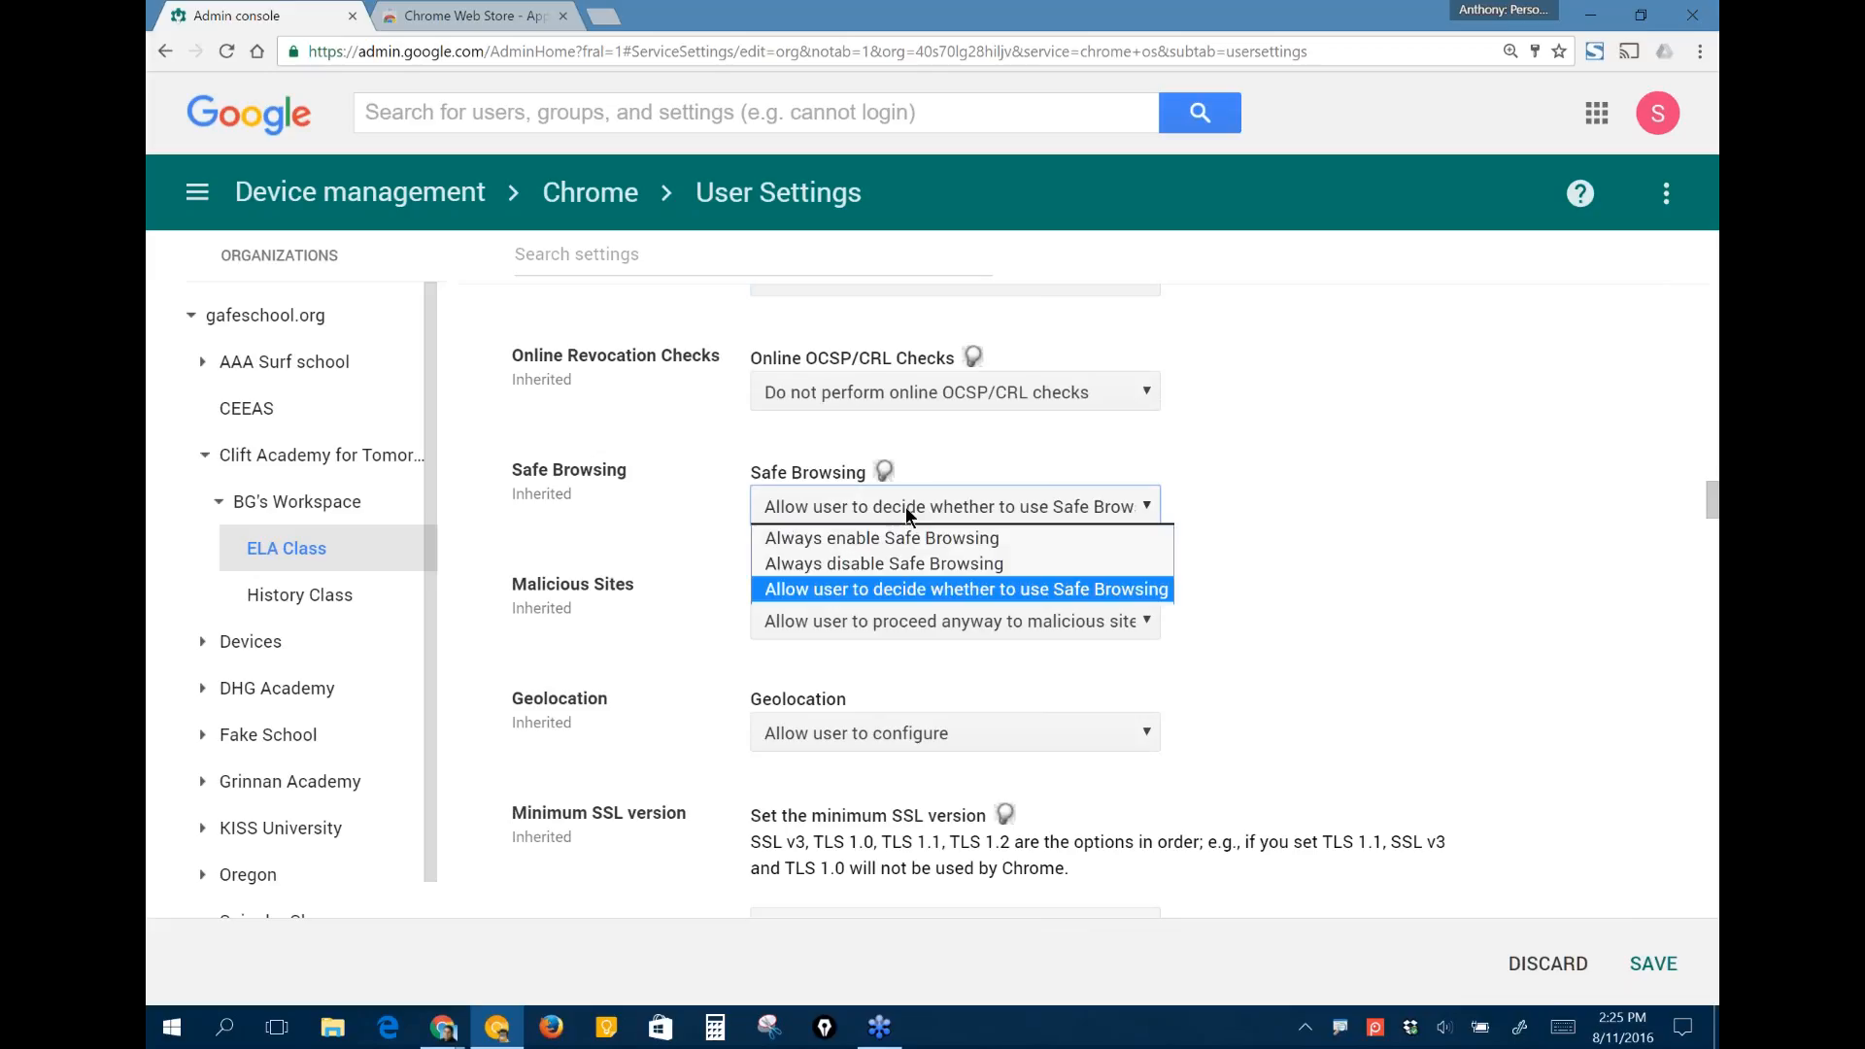
pyautogui.click(905, 505)
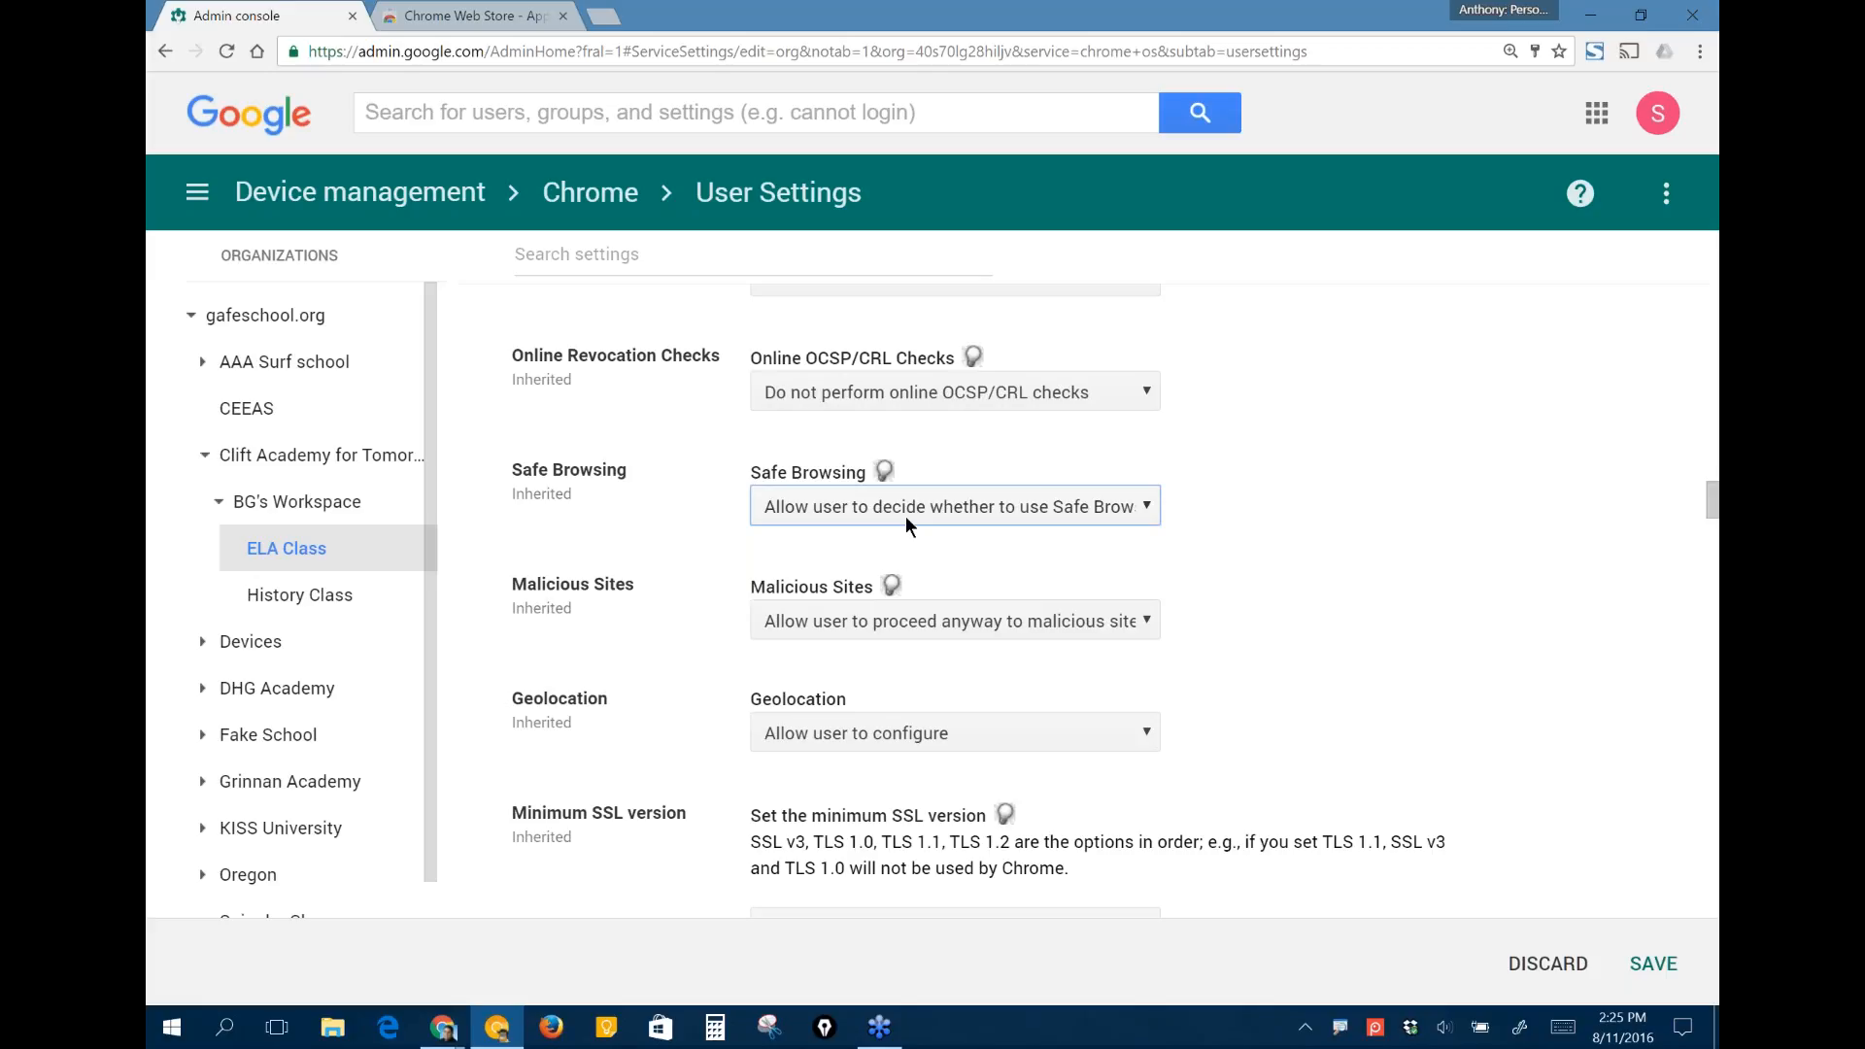
# - Set Malicious Sites to "Prevent user from proceeding anyway to malicious sites" and Geolocation to "Do not allow sites to detect users' geolocation"
pyautogui.click(1132, 625)
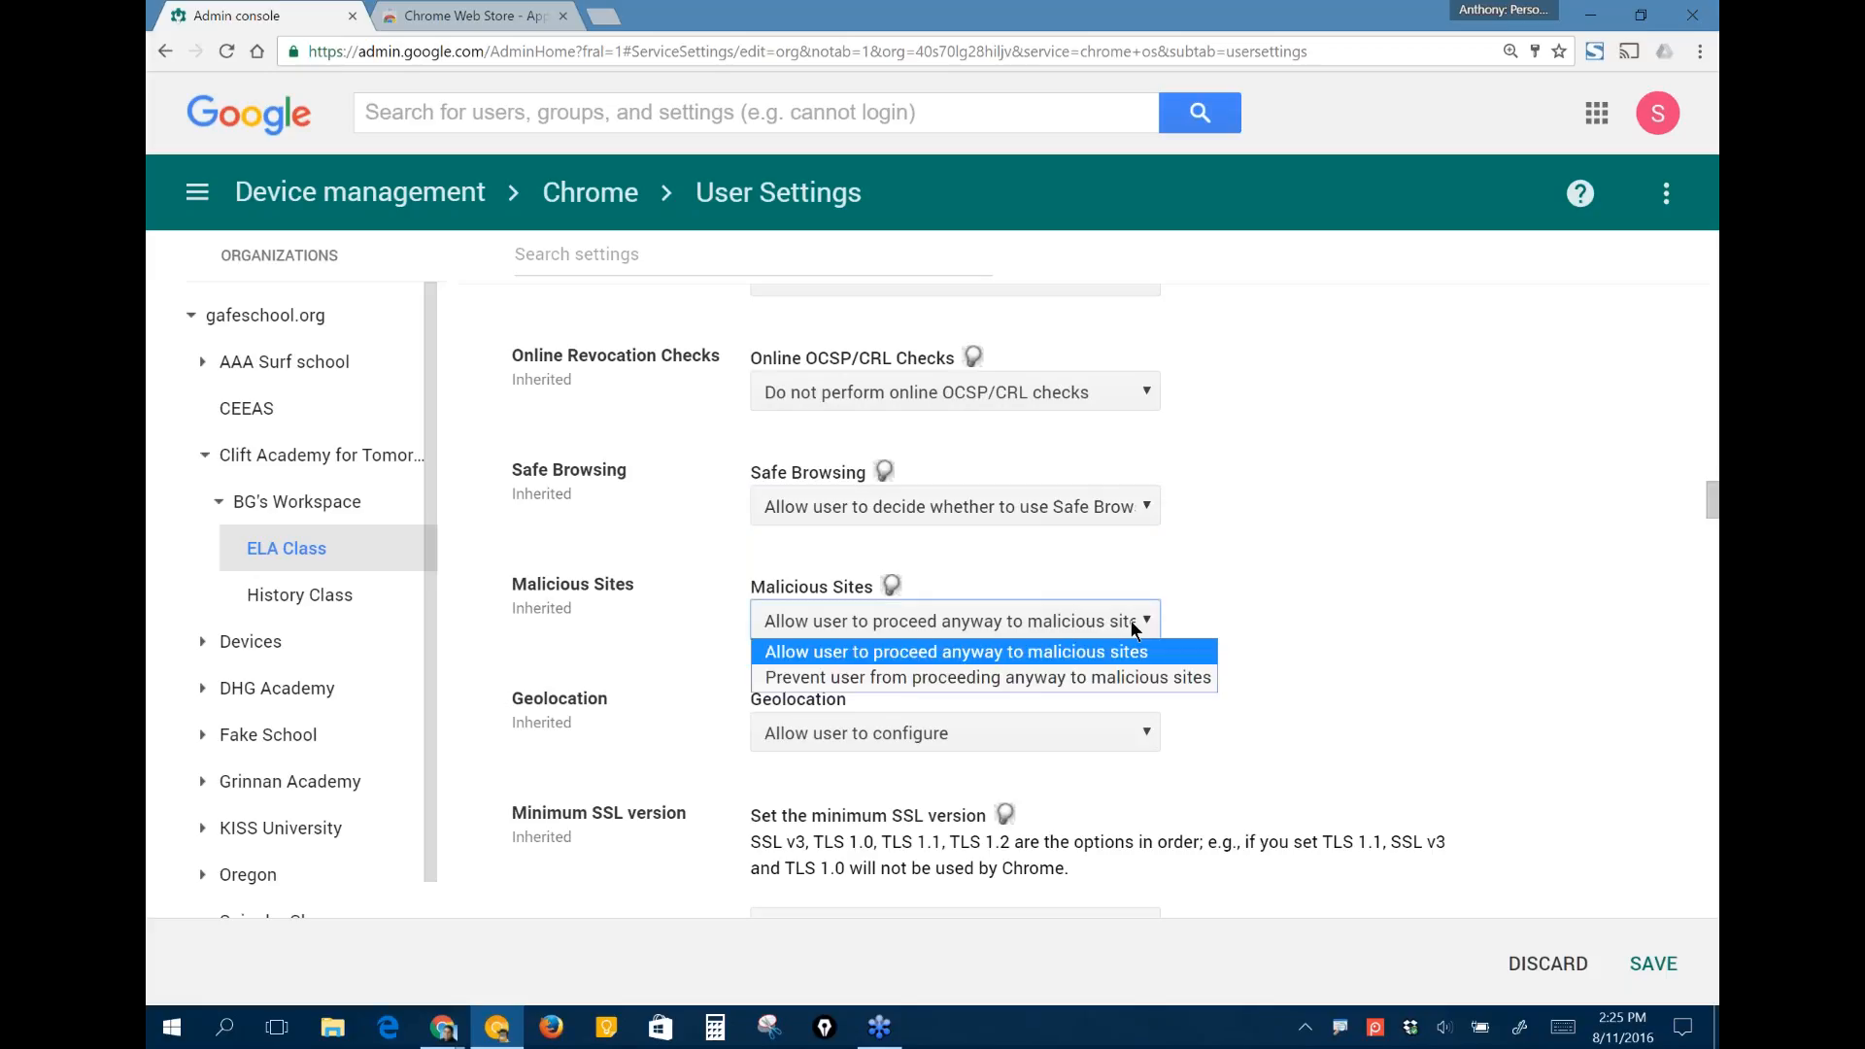
pyautogui.click(1106, 673)
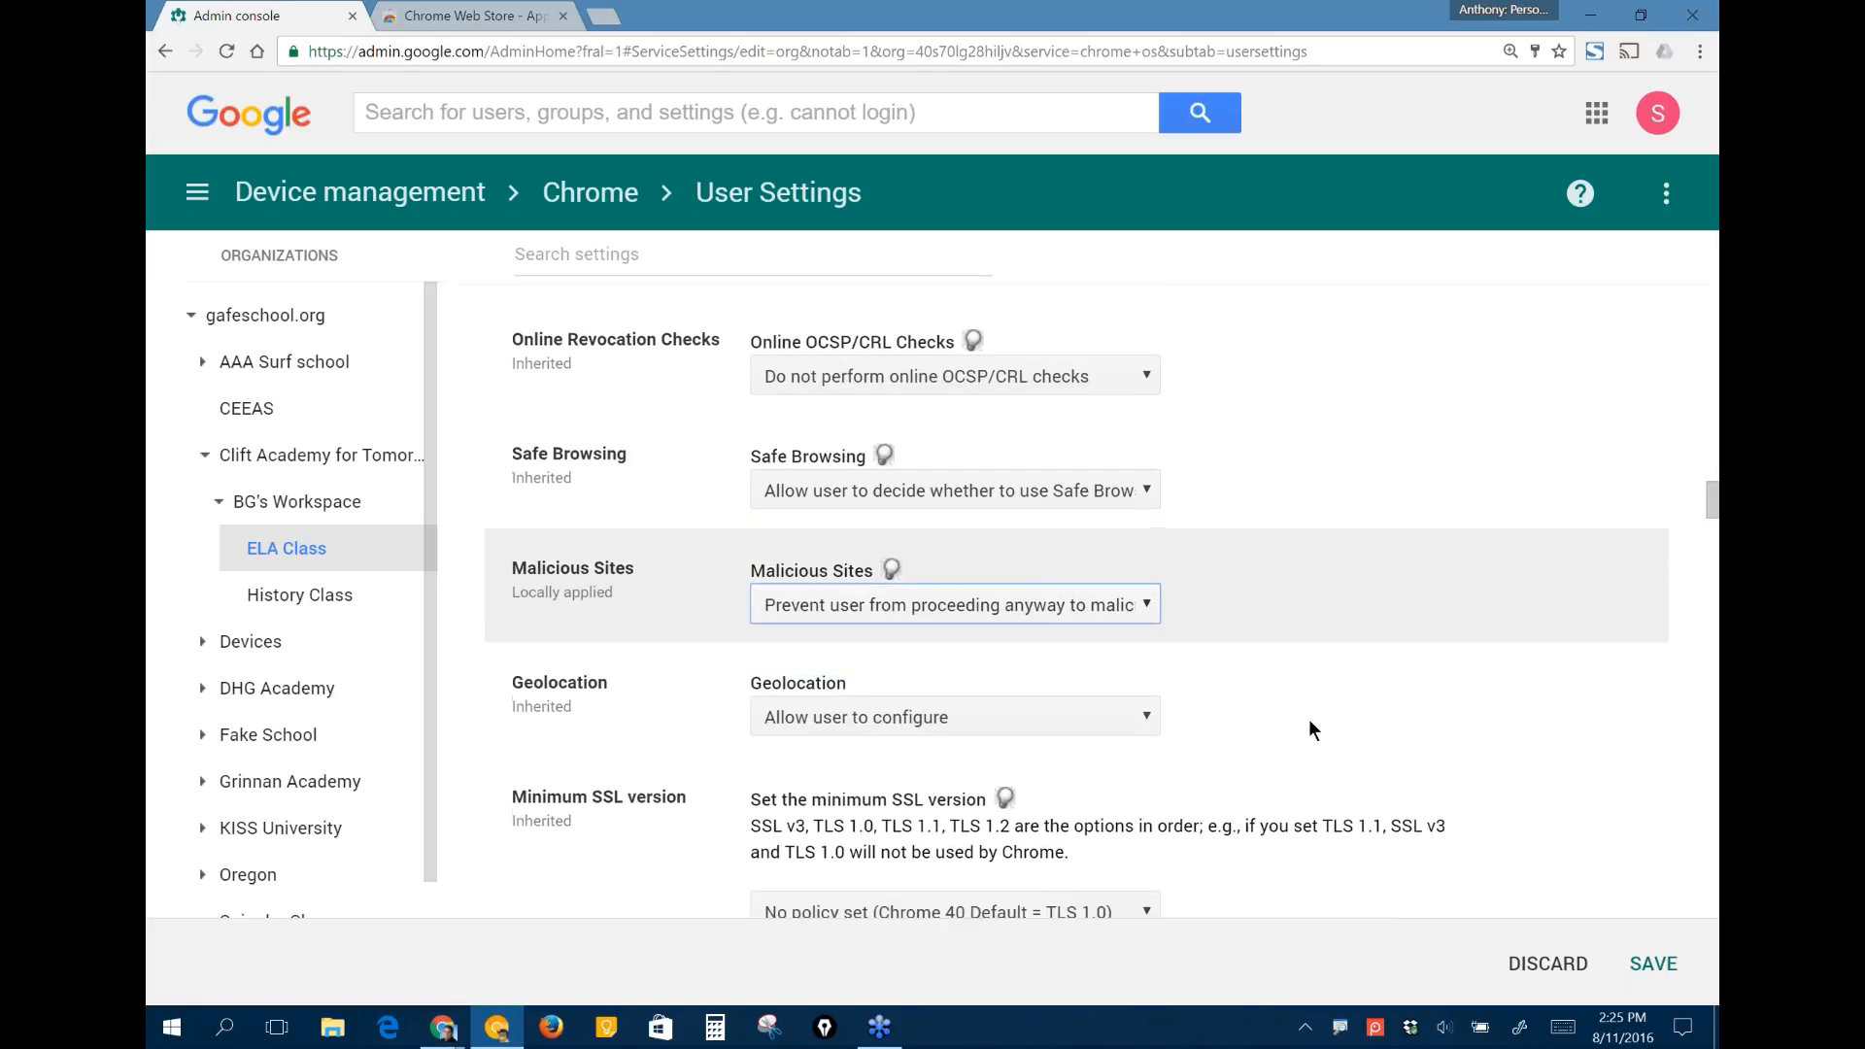
pyautogui.scroll(-2, 1310, 721)
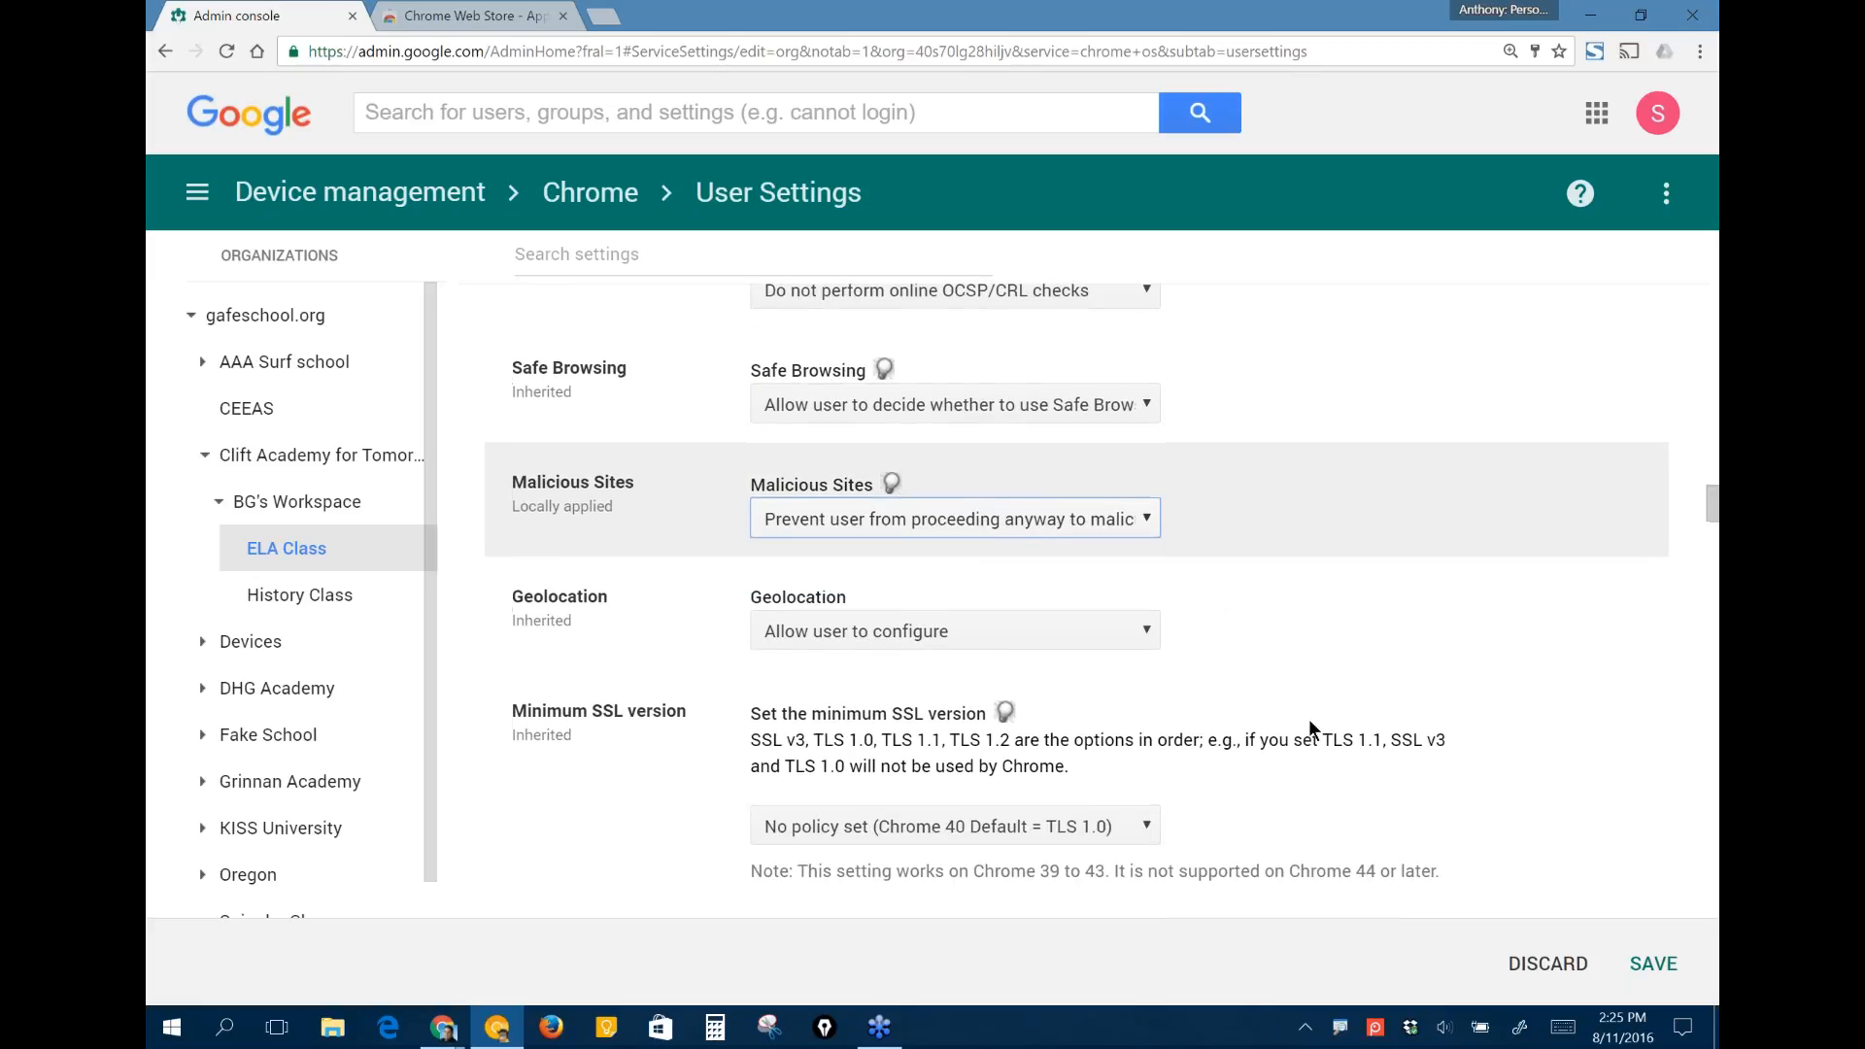
pyautogui.scroll(-1, 1313, 729)
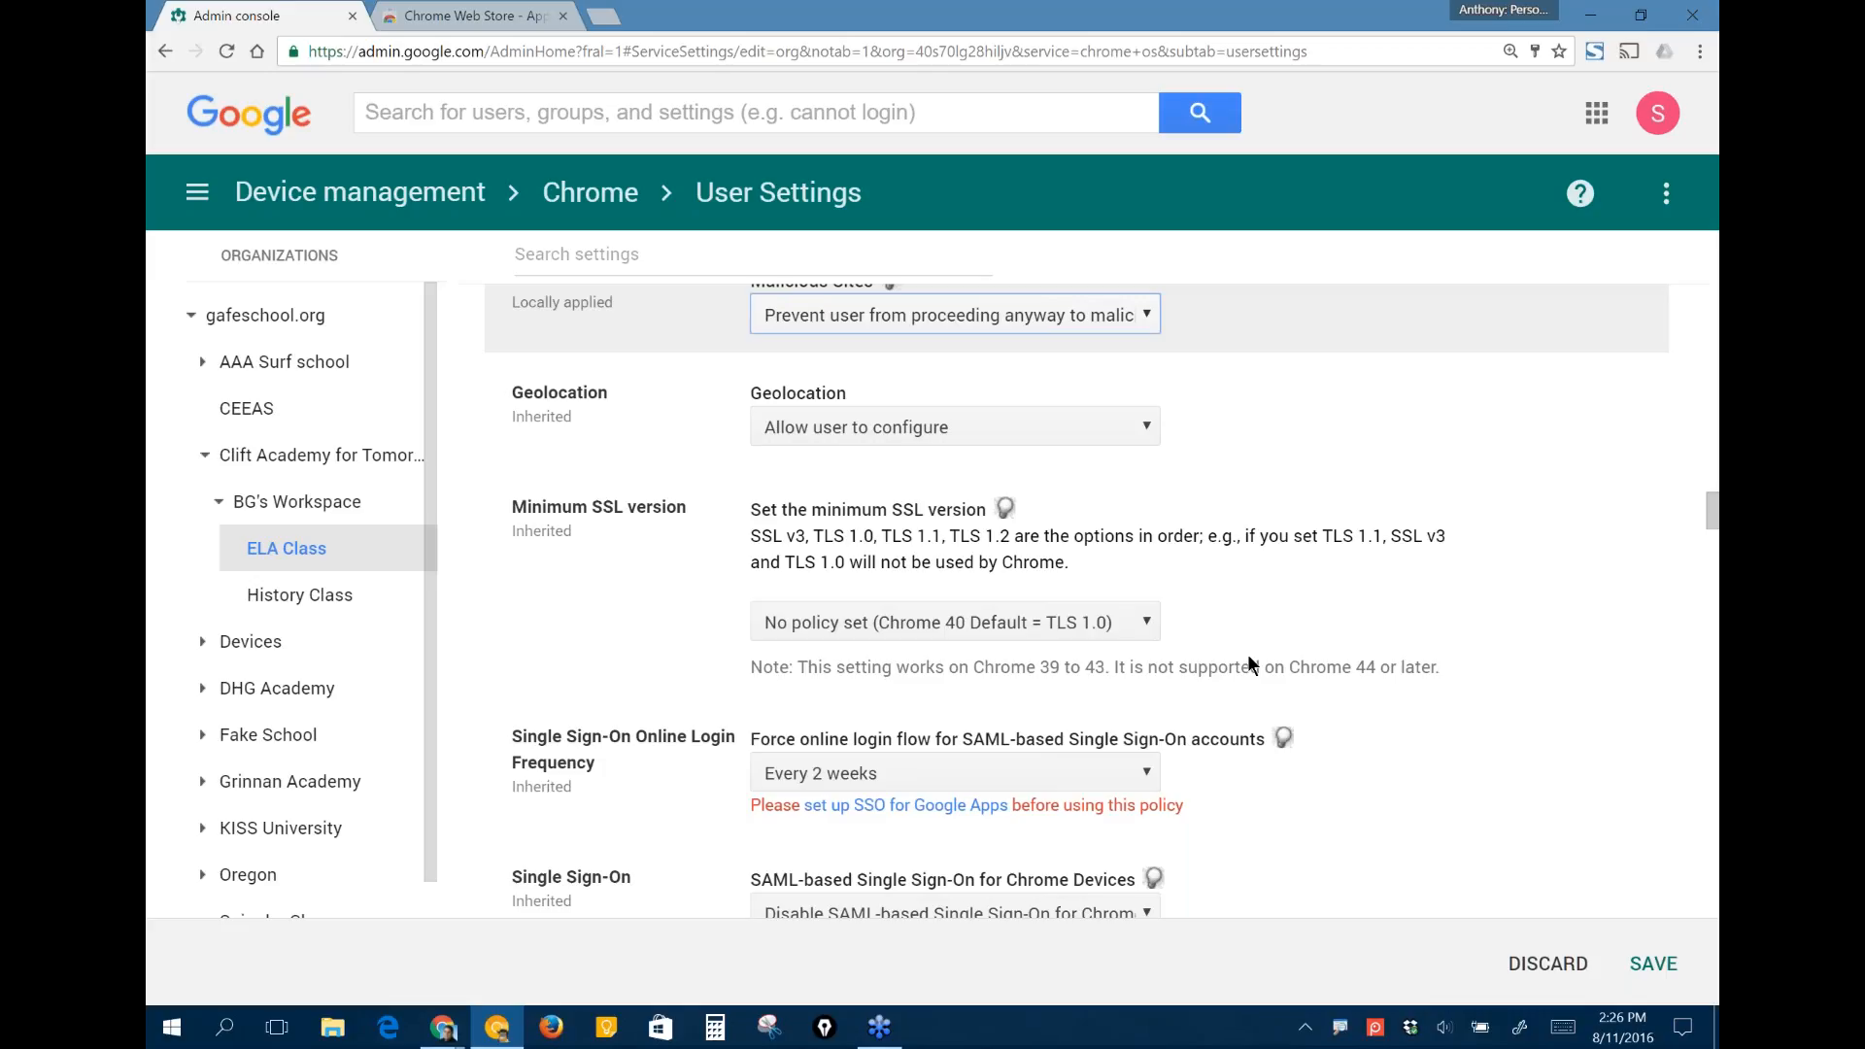
pyautogui.click(1096, 437)
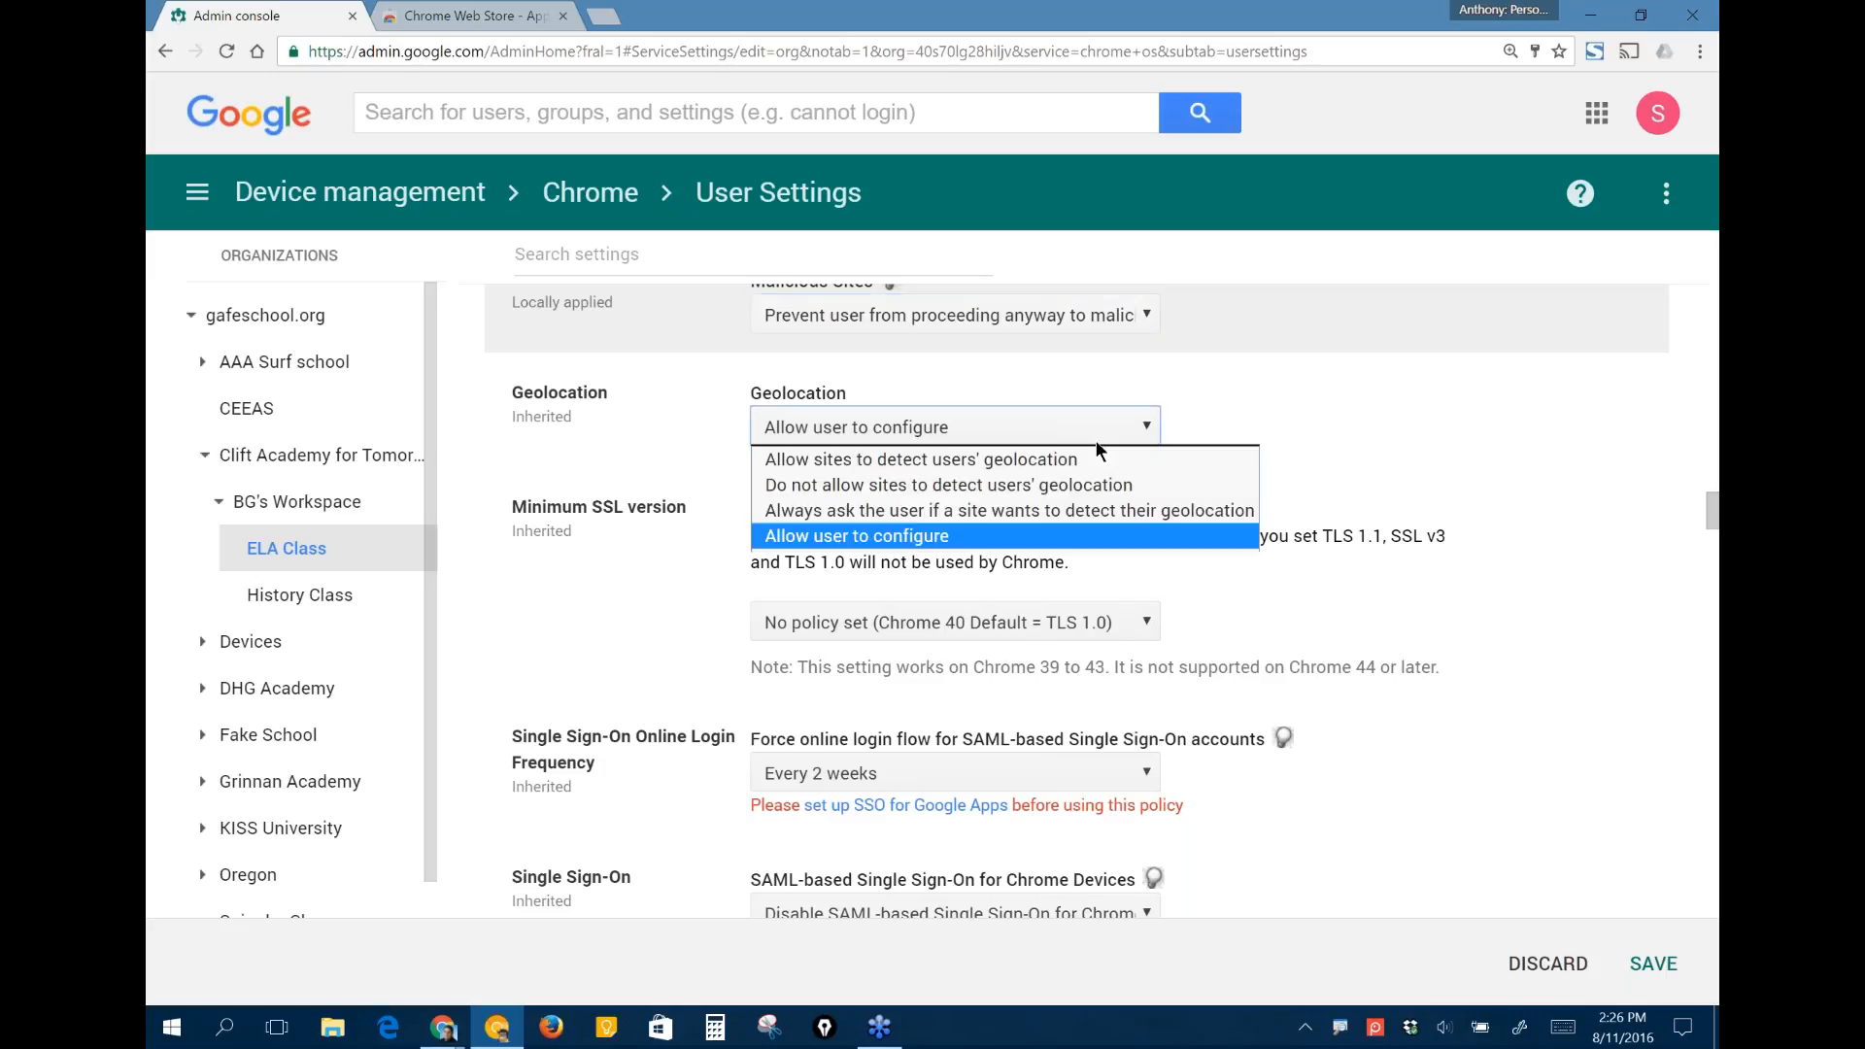
pyautogui.click(1051, 484)
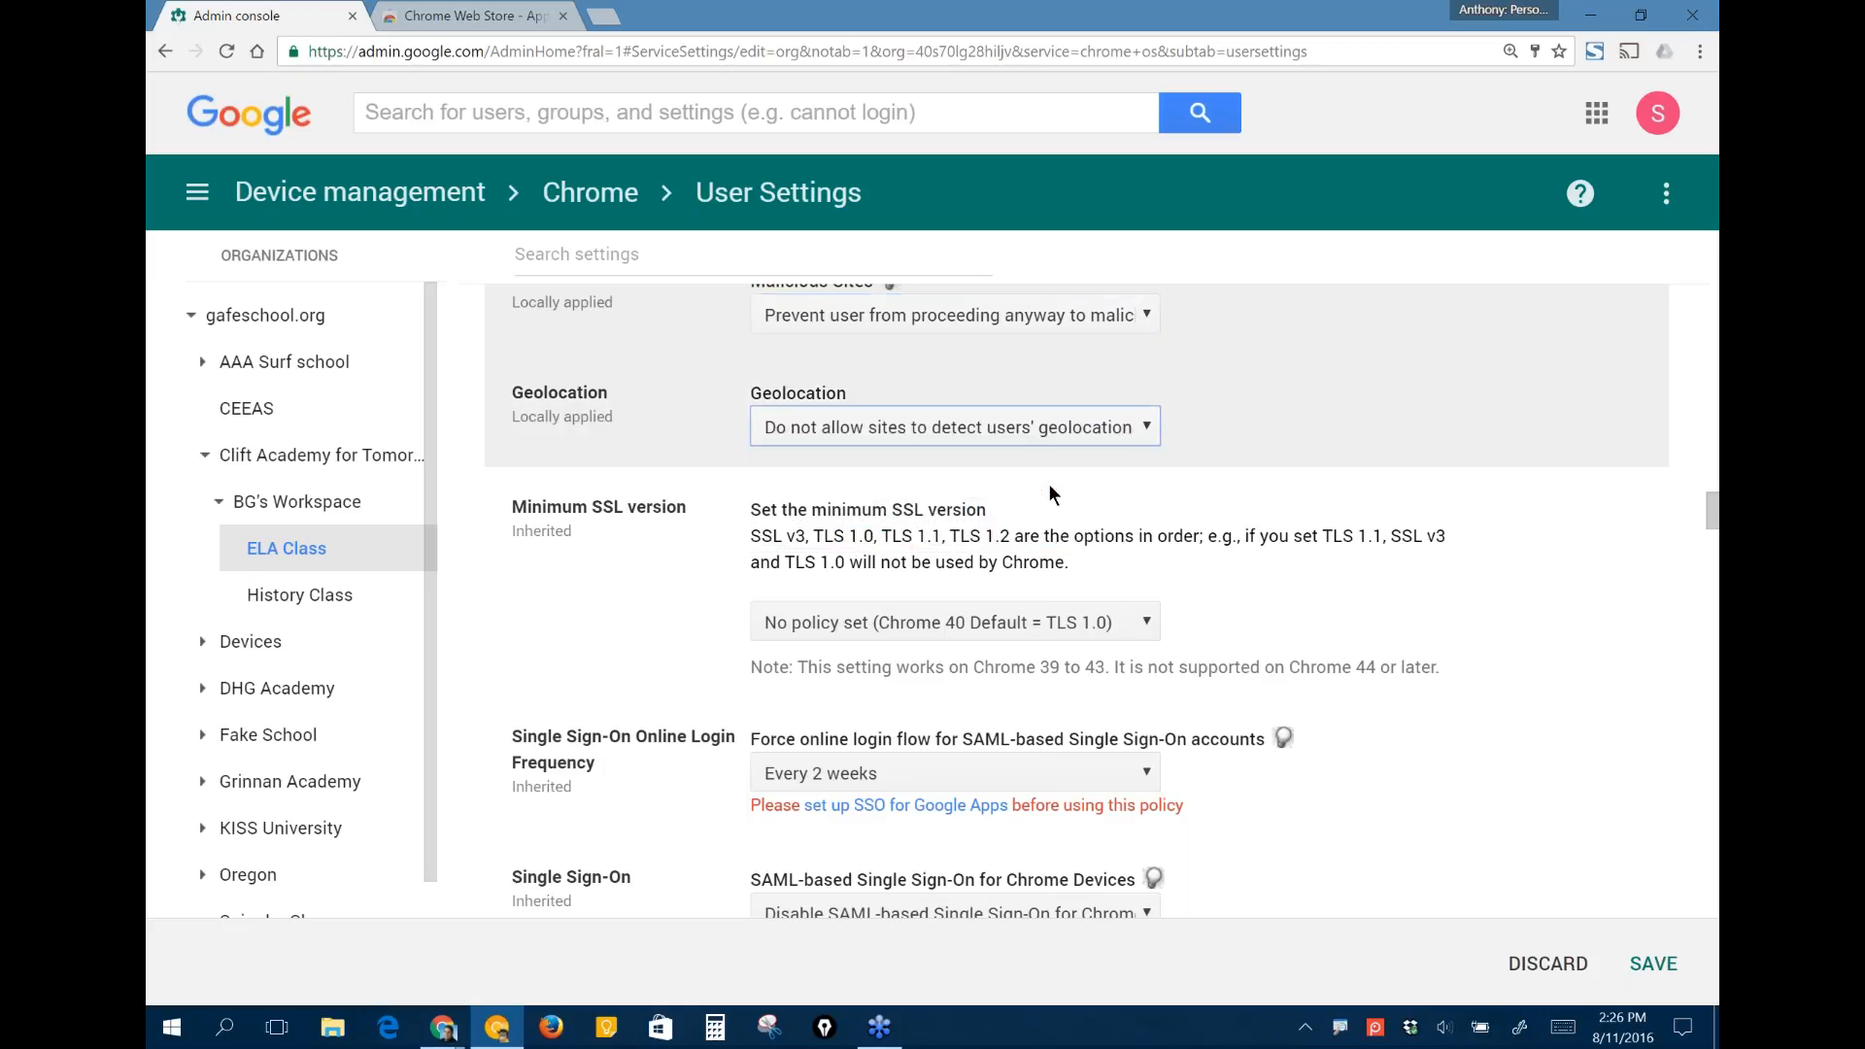
# - Review the Minimum SSL version, Single Sign-On, Remote access clients, Network and Startup settings, including the Pages to Load on Startup field
pyautogui.scroll(-1, 1448, 612)
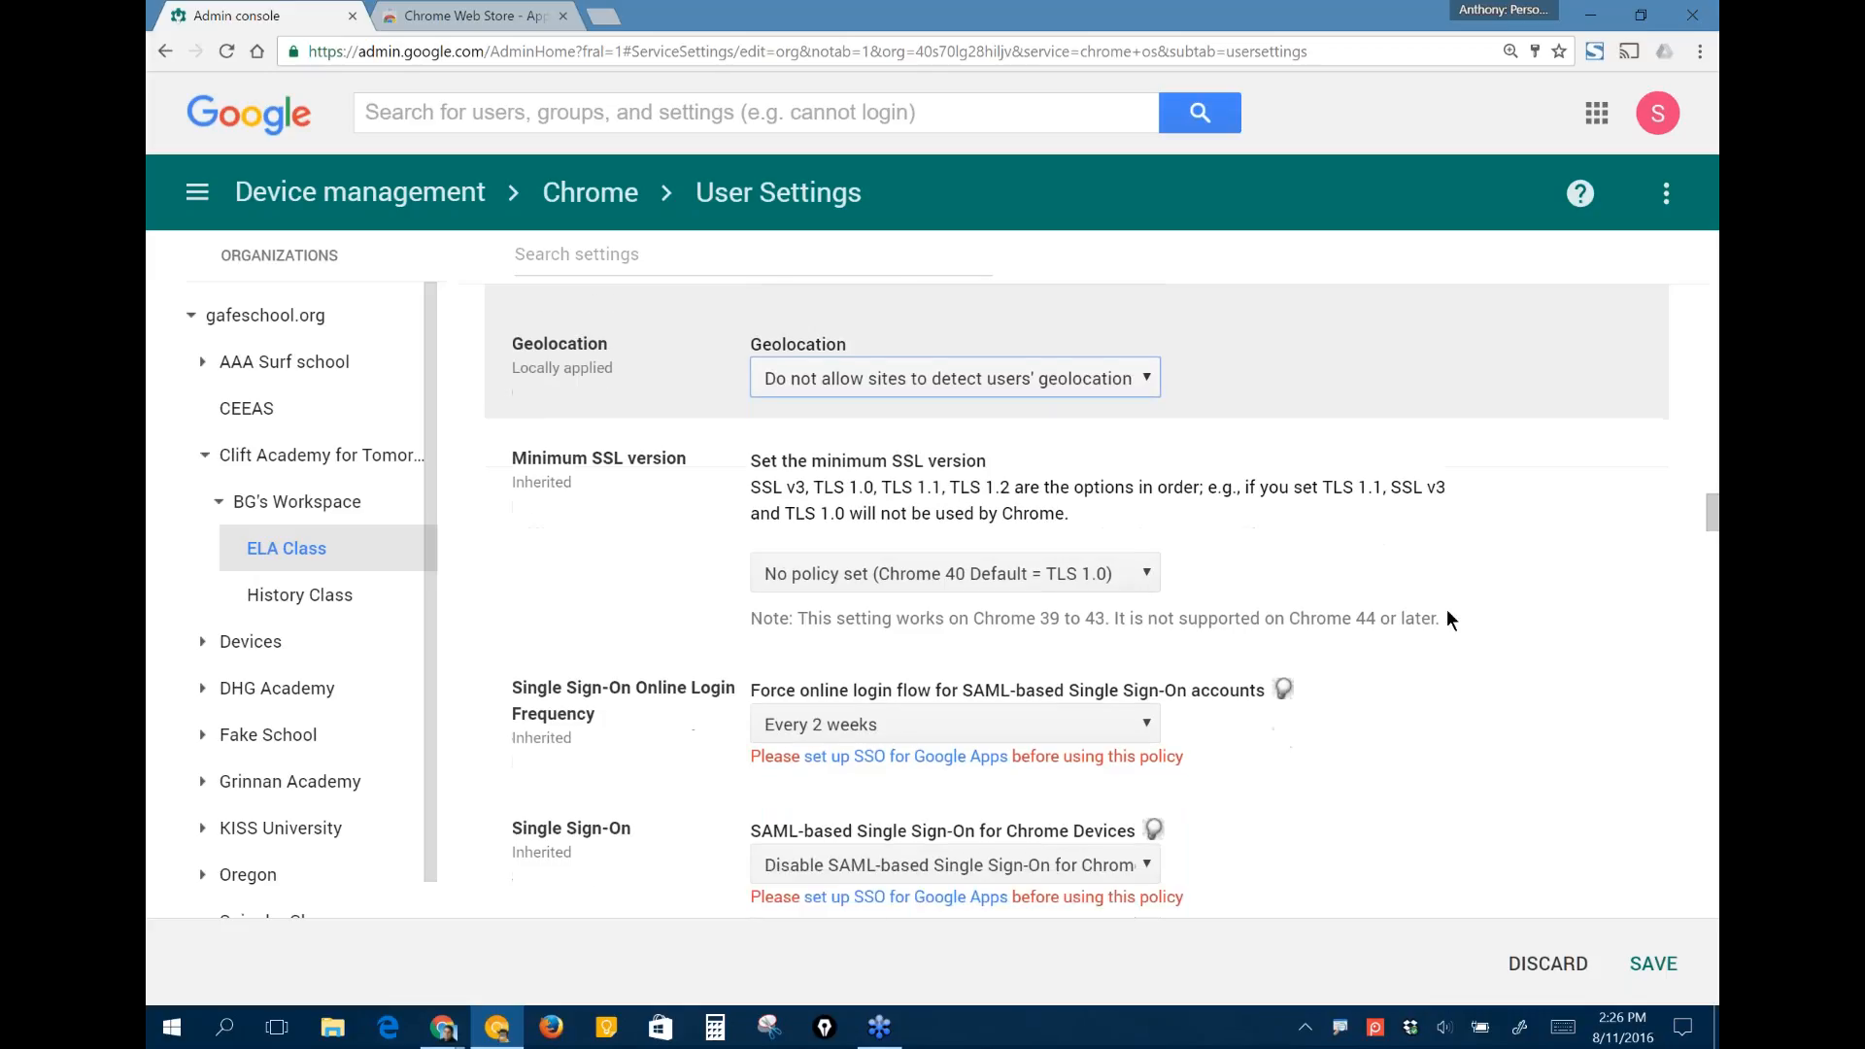
pyautogui.scroll(-1, 1447, 619)
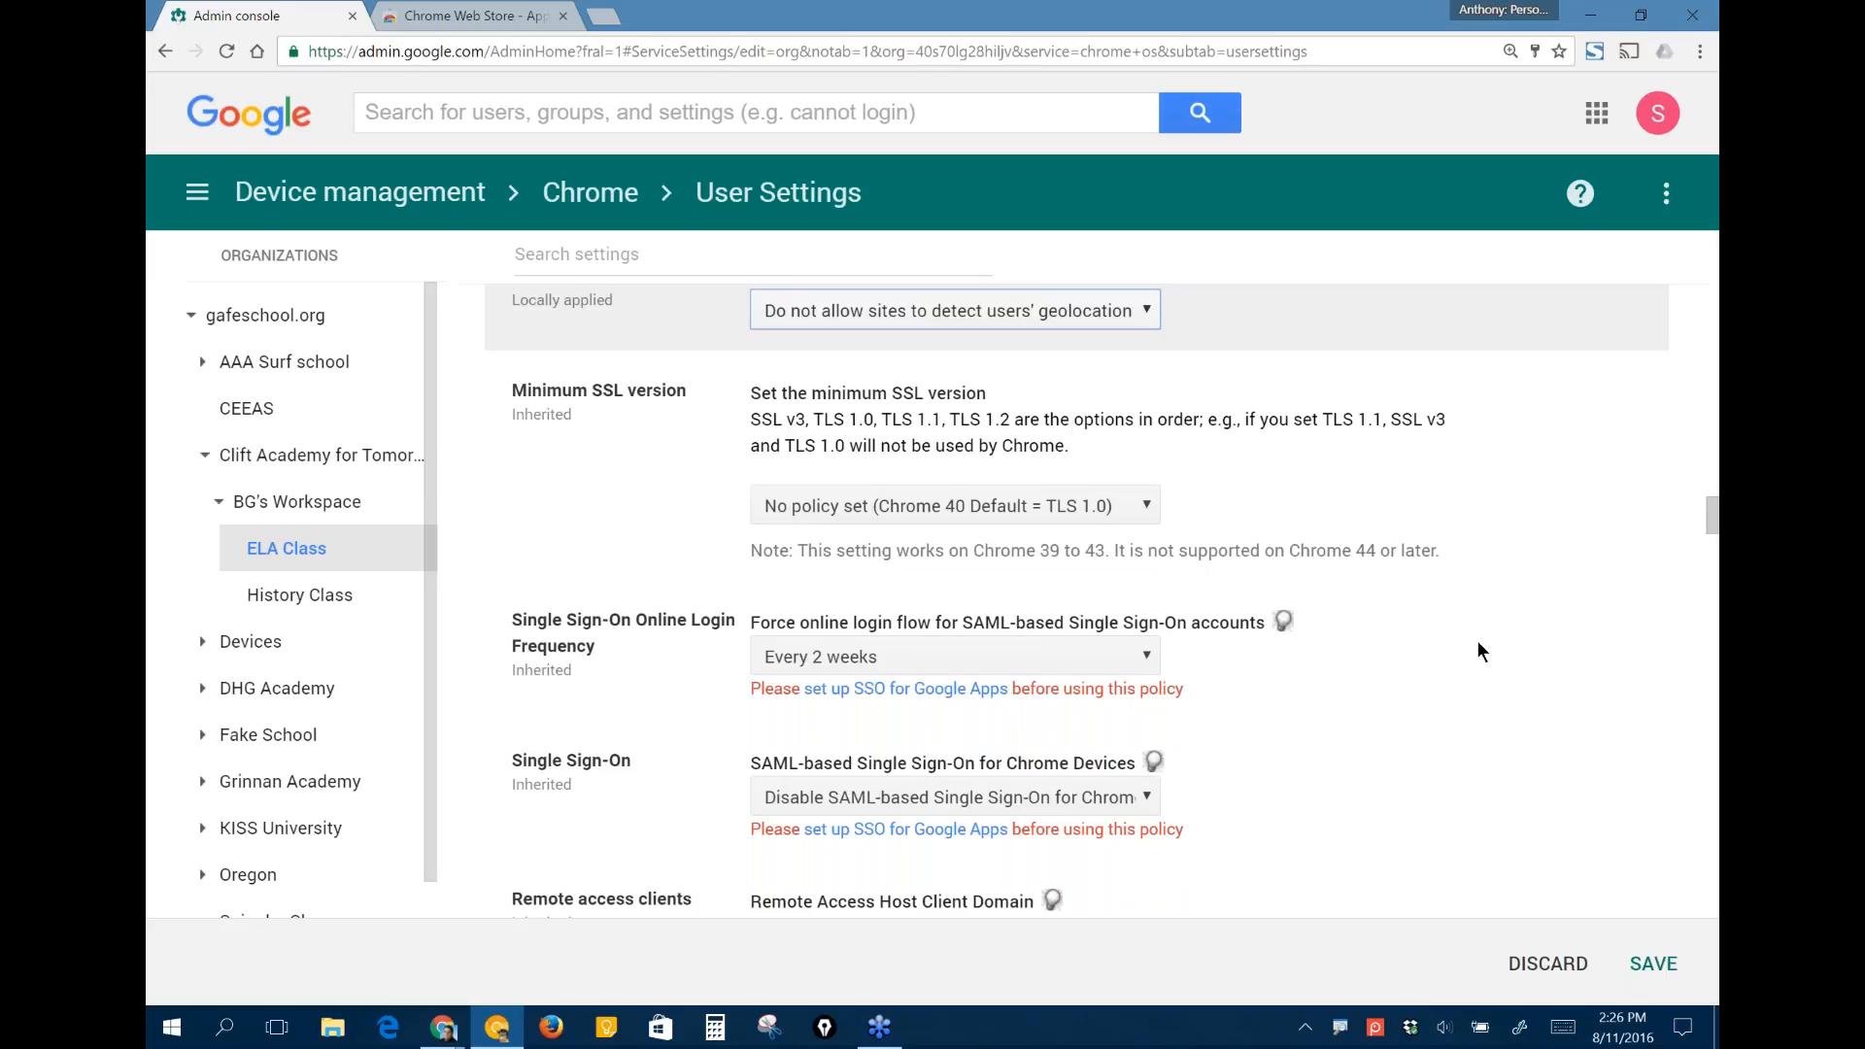
pyautogui.scroll(-1, 1477, 650)
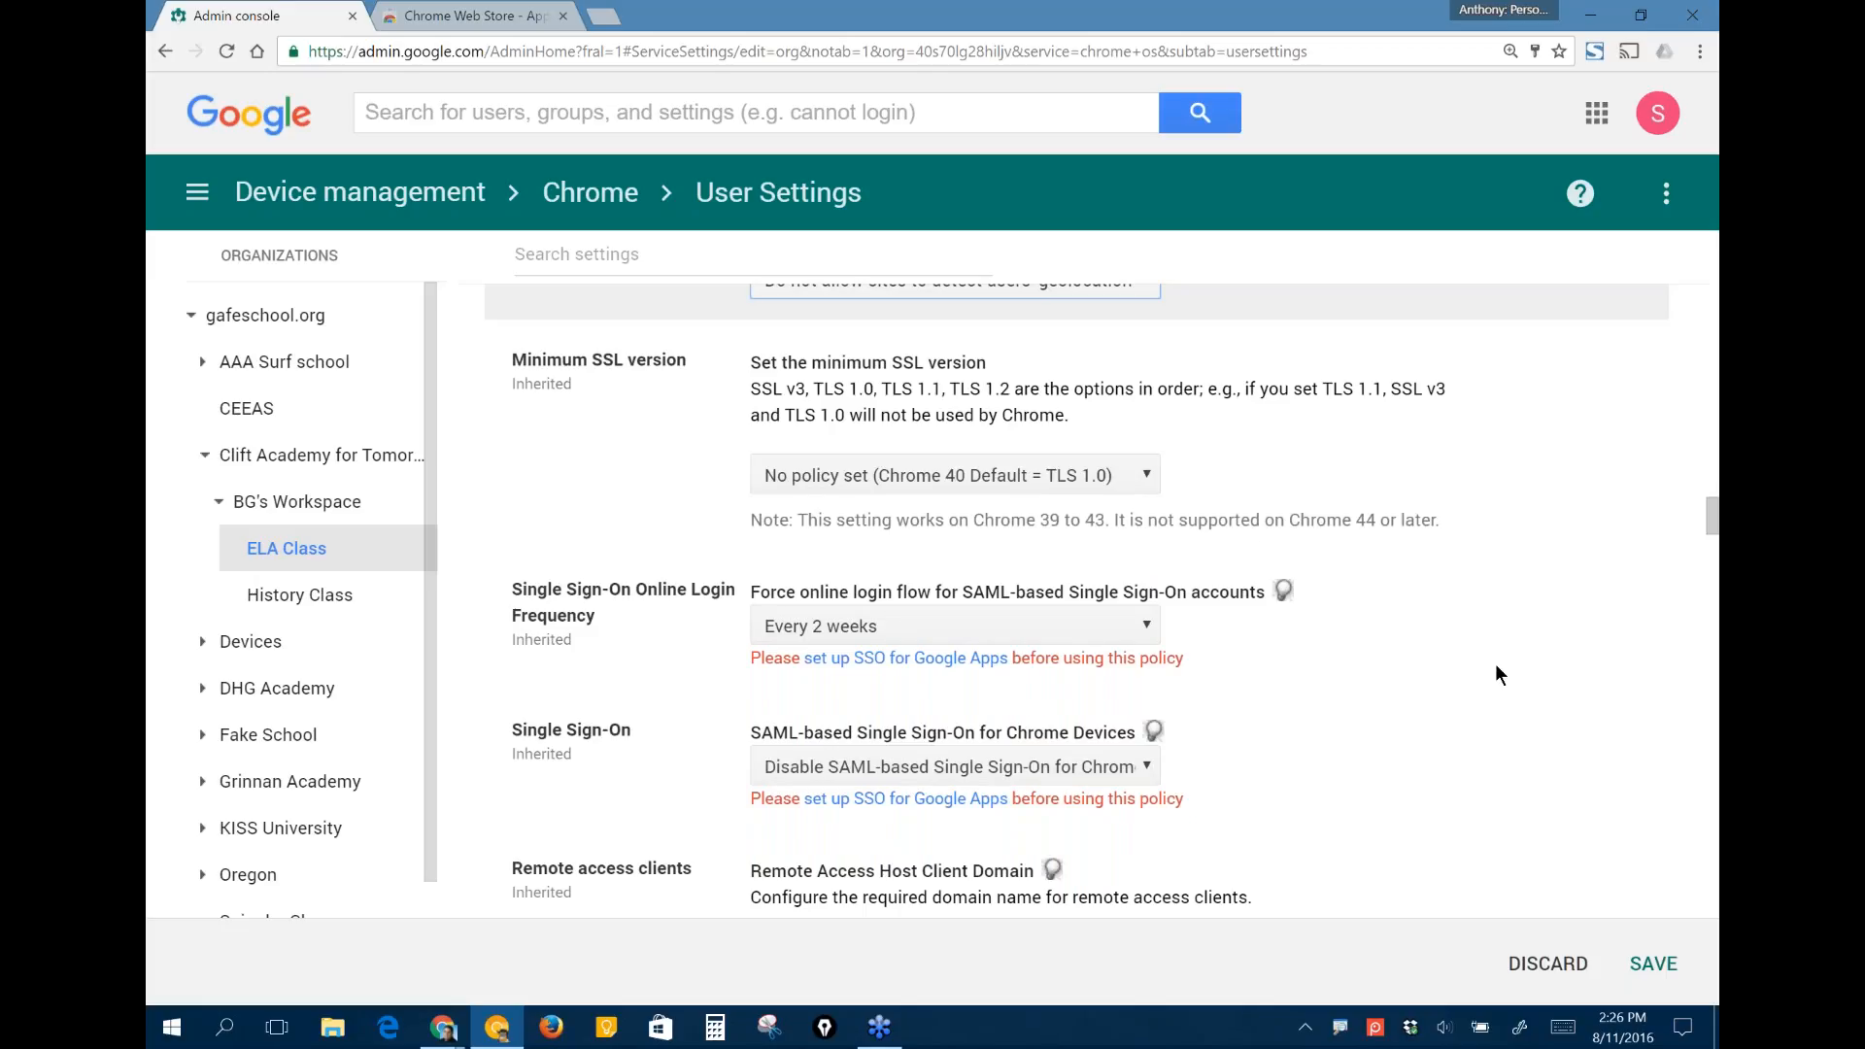
pyautogui.scroll(-2, 1496, 666)
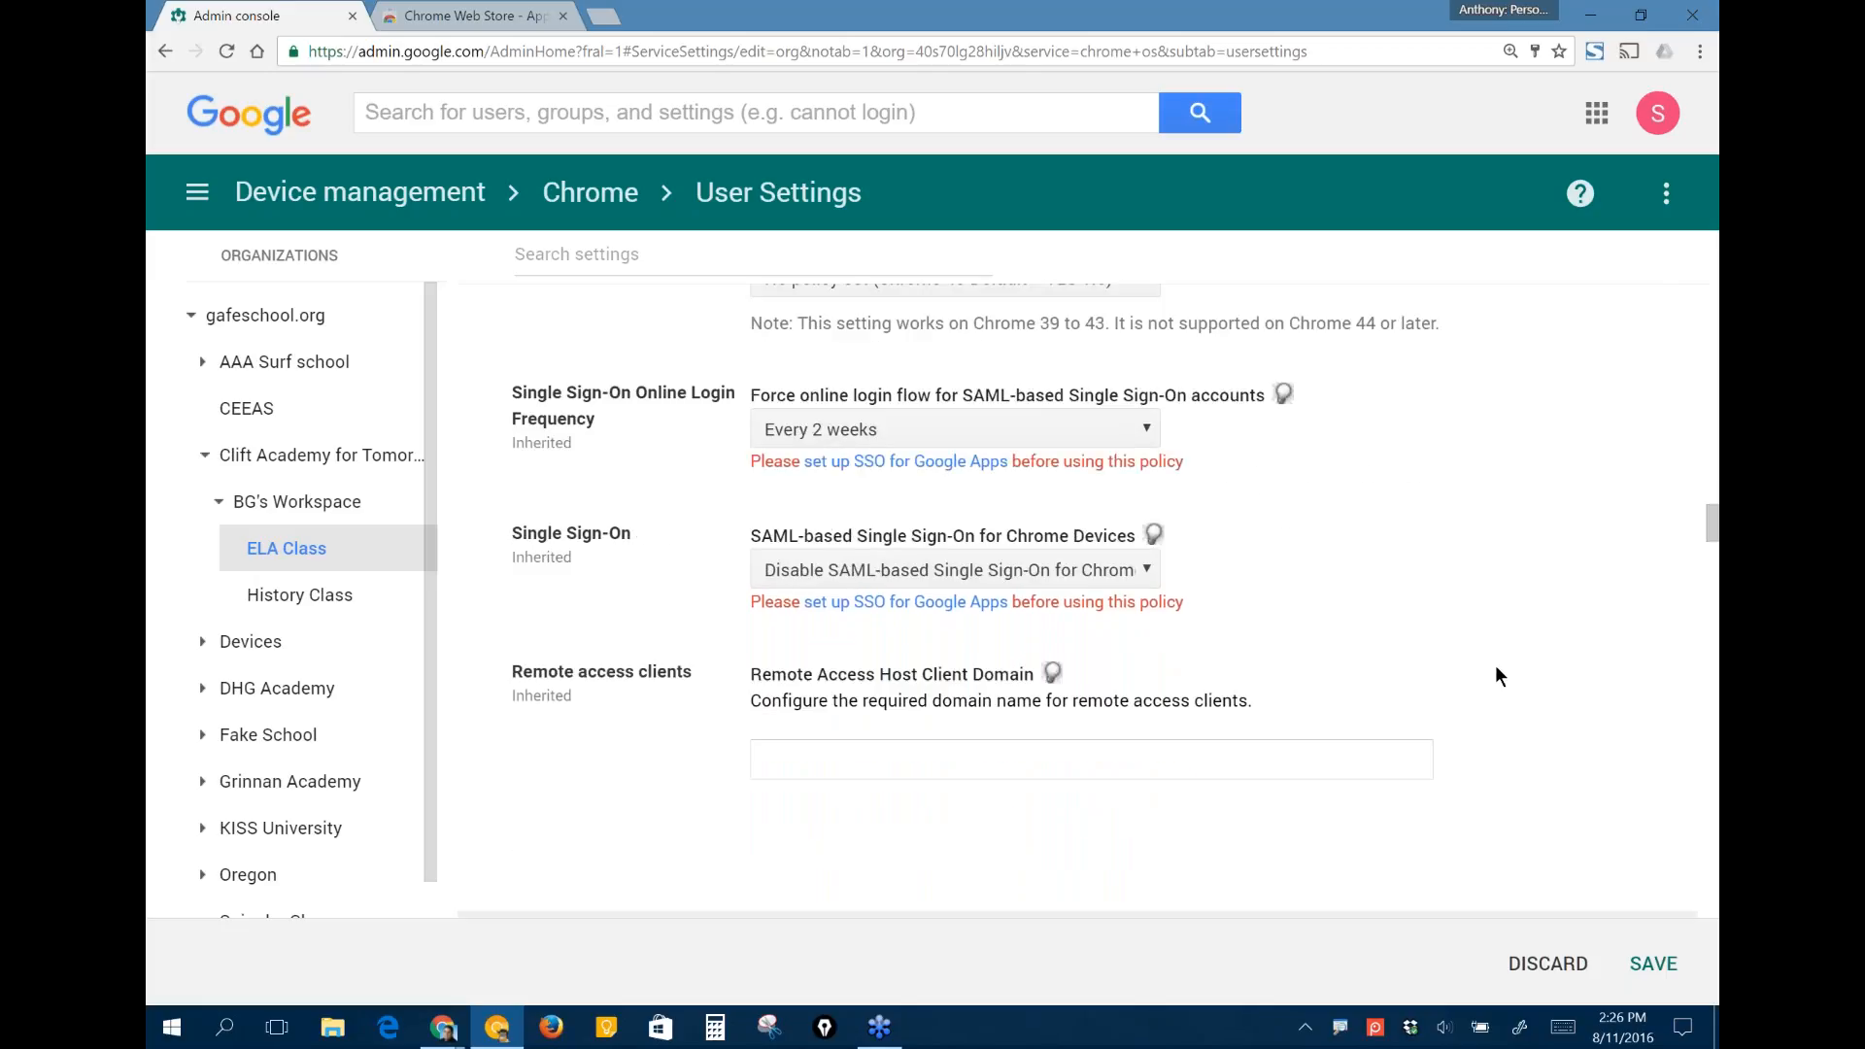
pyautogui.scroll(-1, 1496, 667)
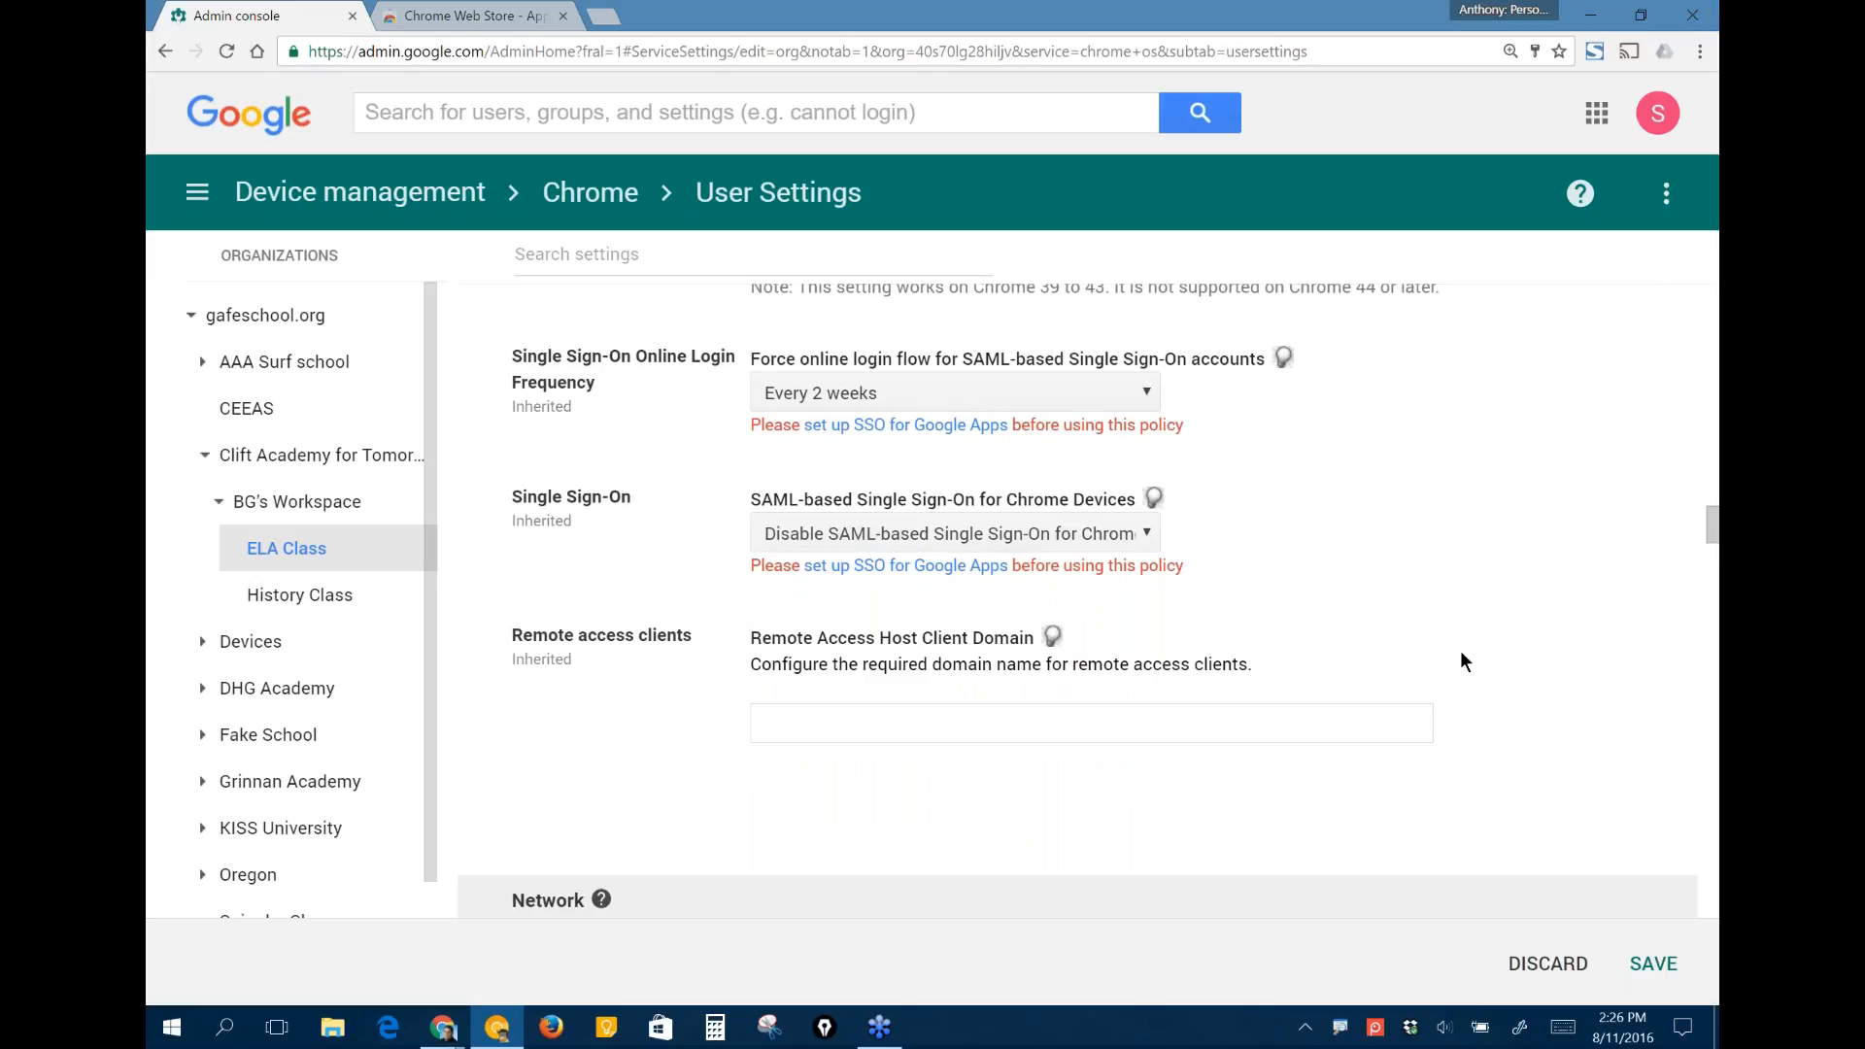
pyautogui.scroll(-3, 1461, 652)
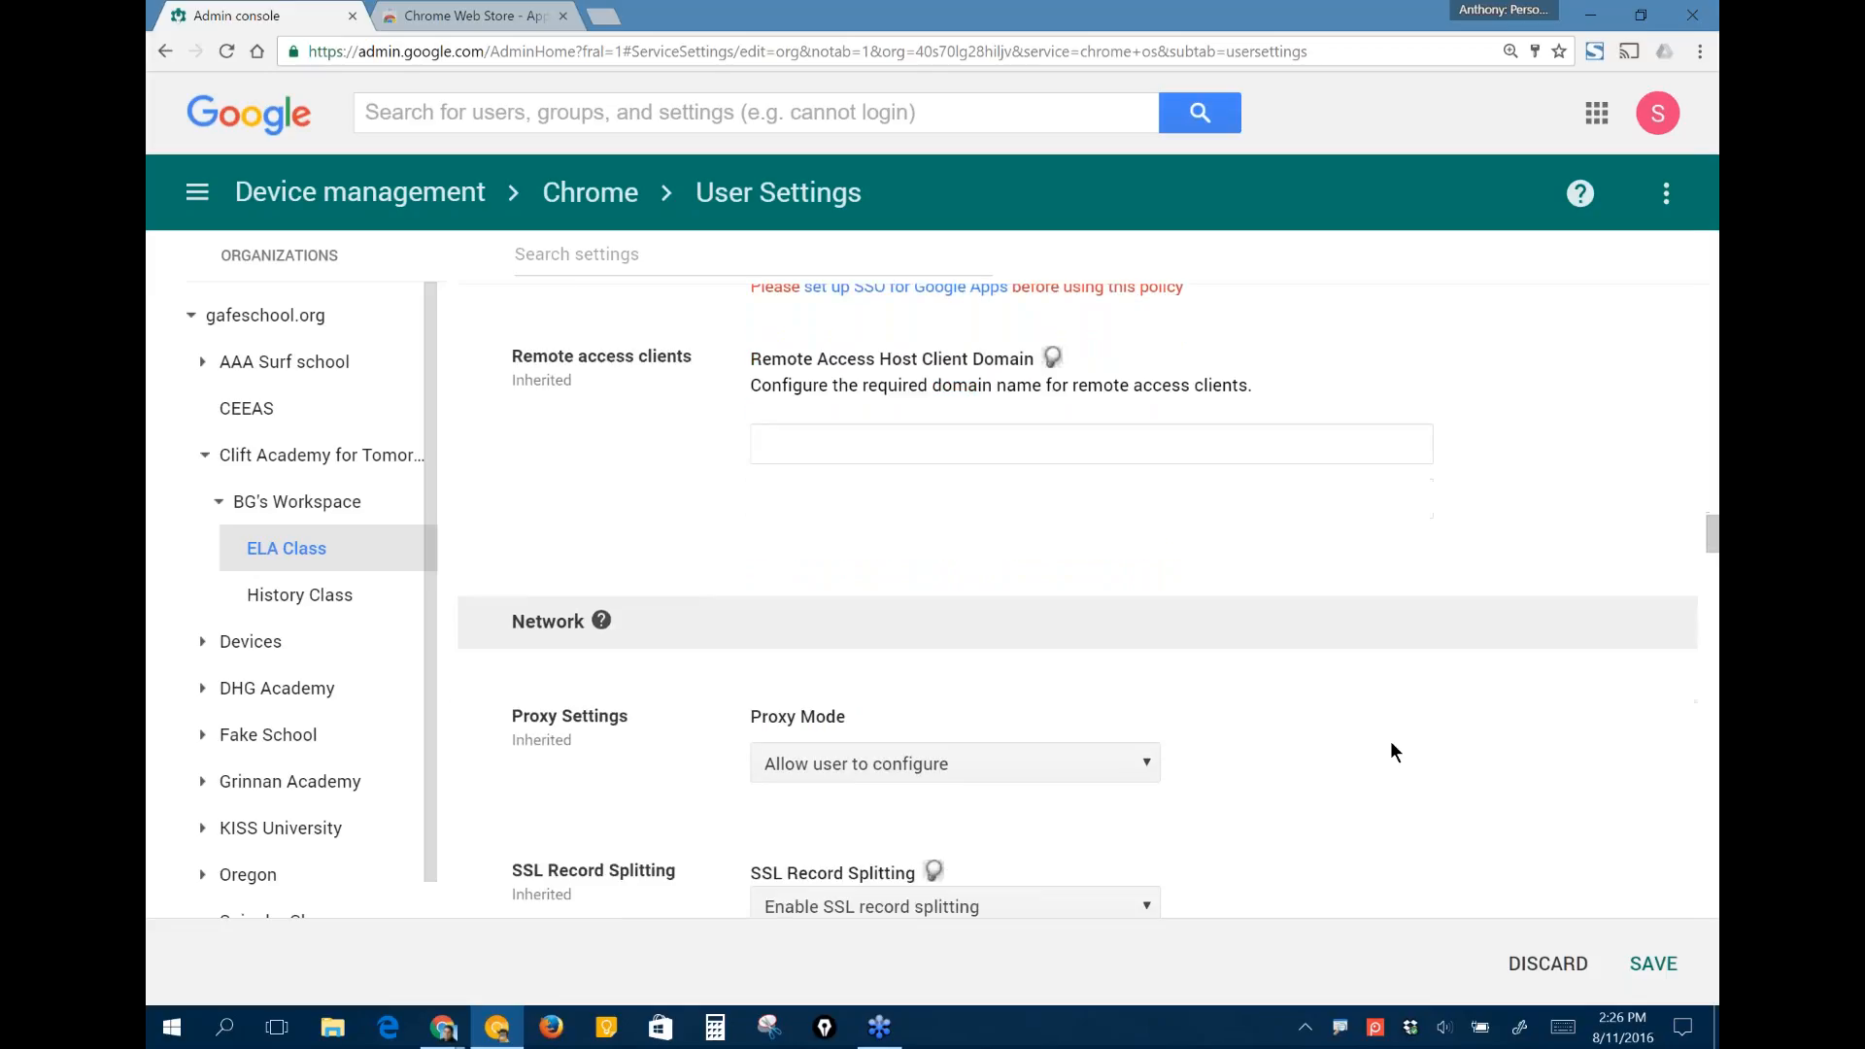
pyautogui.scroll(-5, 1391, 743)
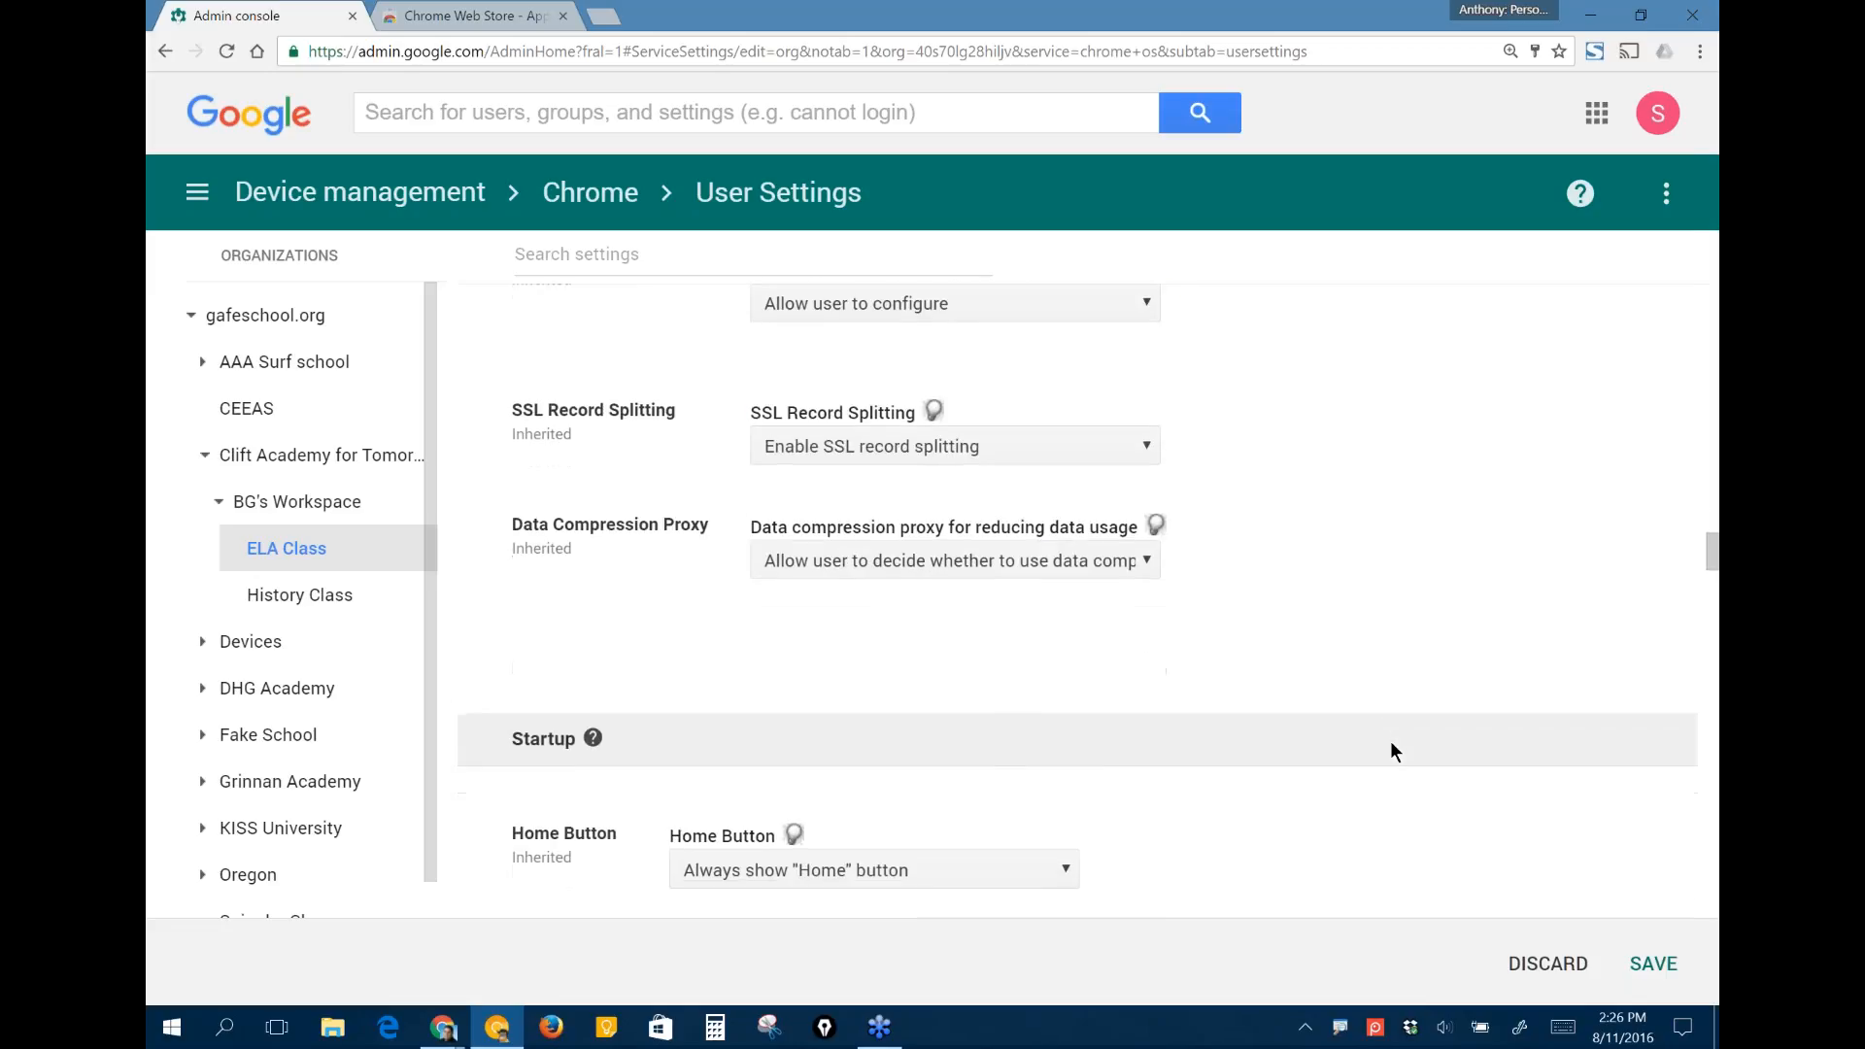
pyautogui.scroll(-1, 1392, 750)
pyautogui.scroll(-7, 1391, 751)
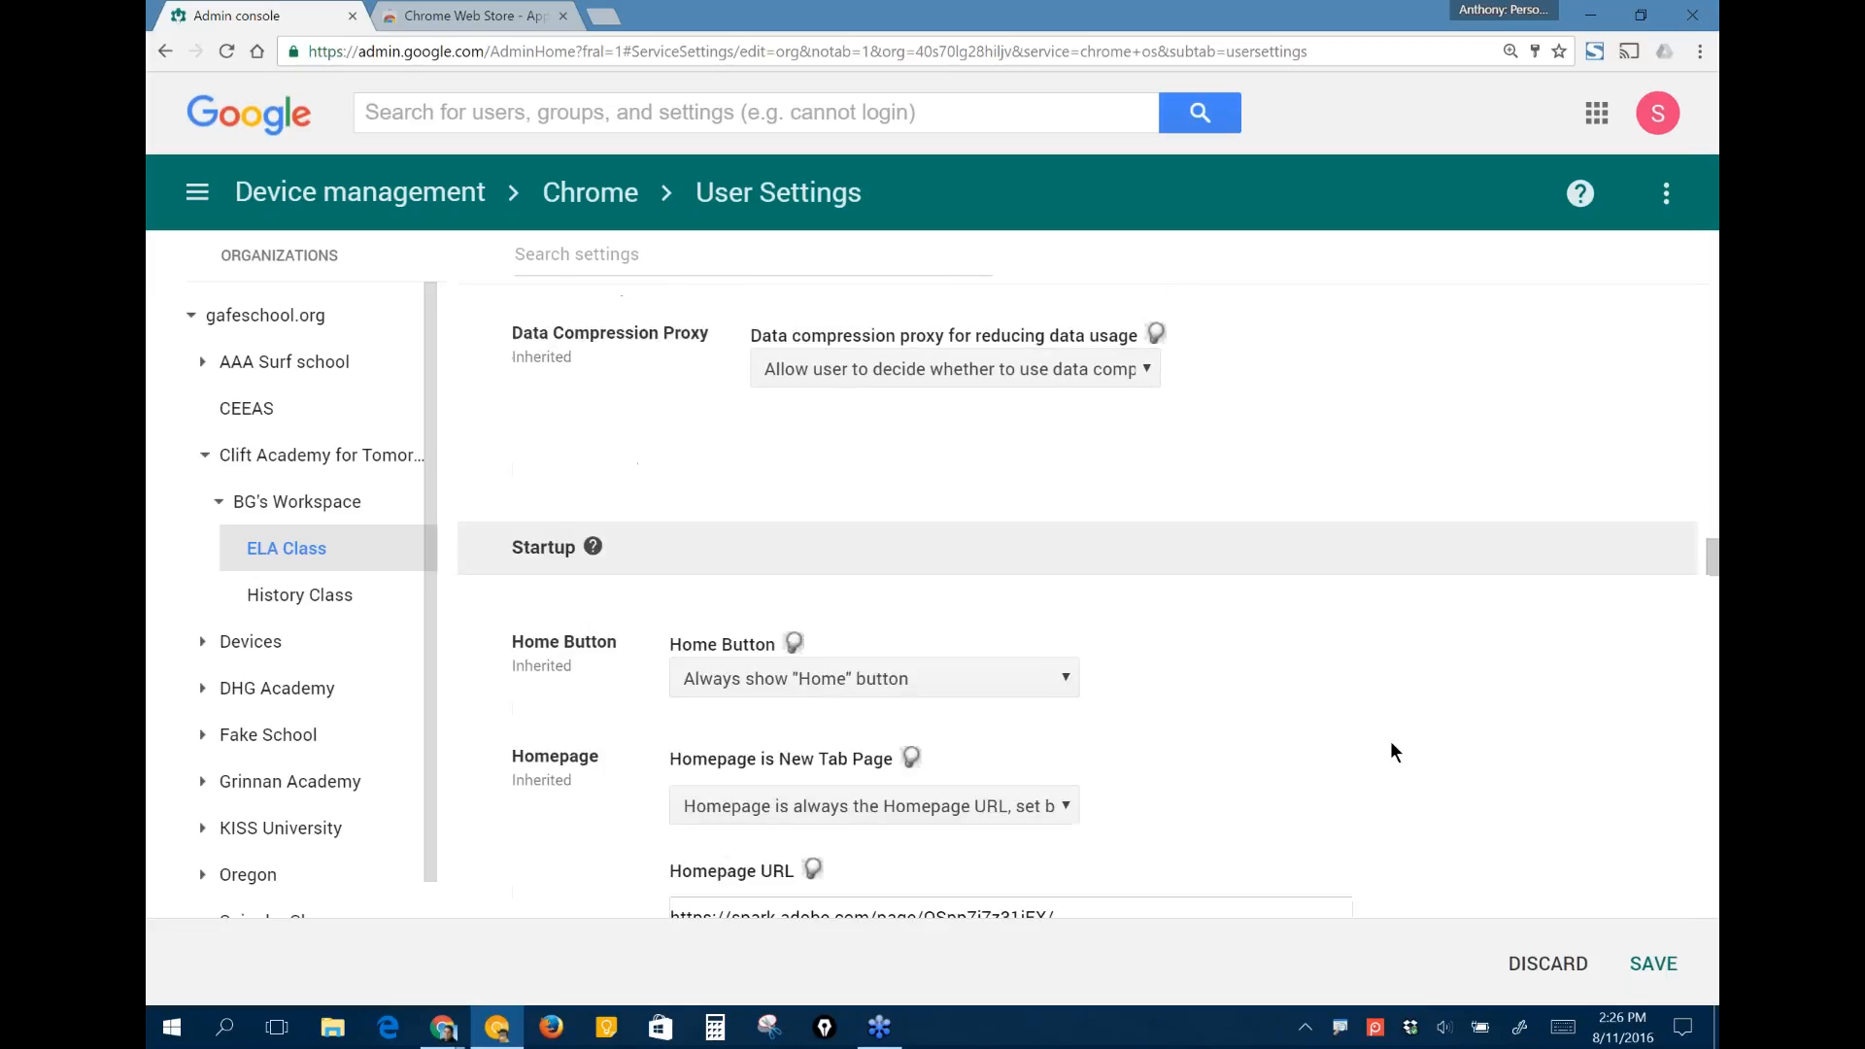
pyautogui.scroll(-1, 1179, 680)
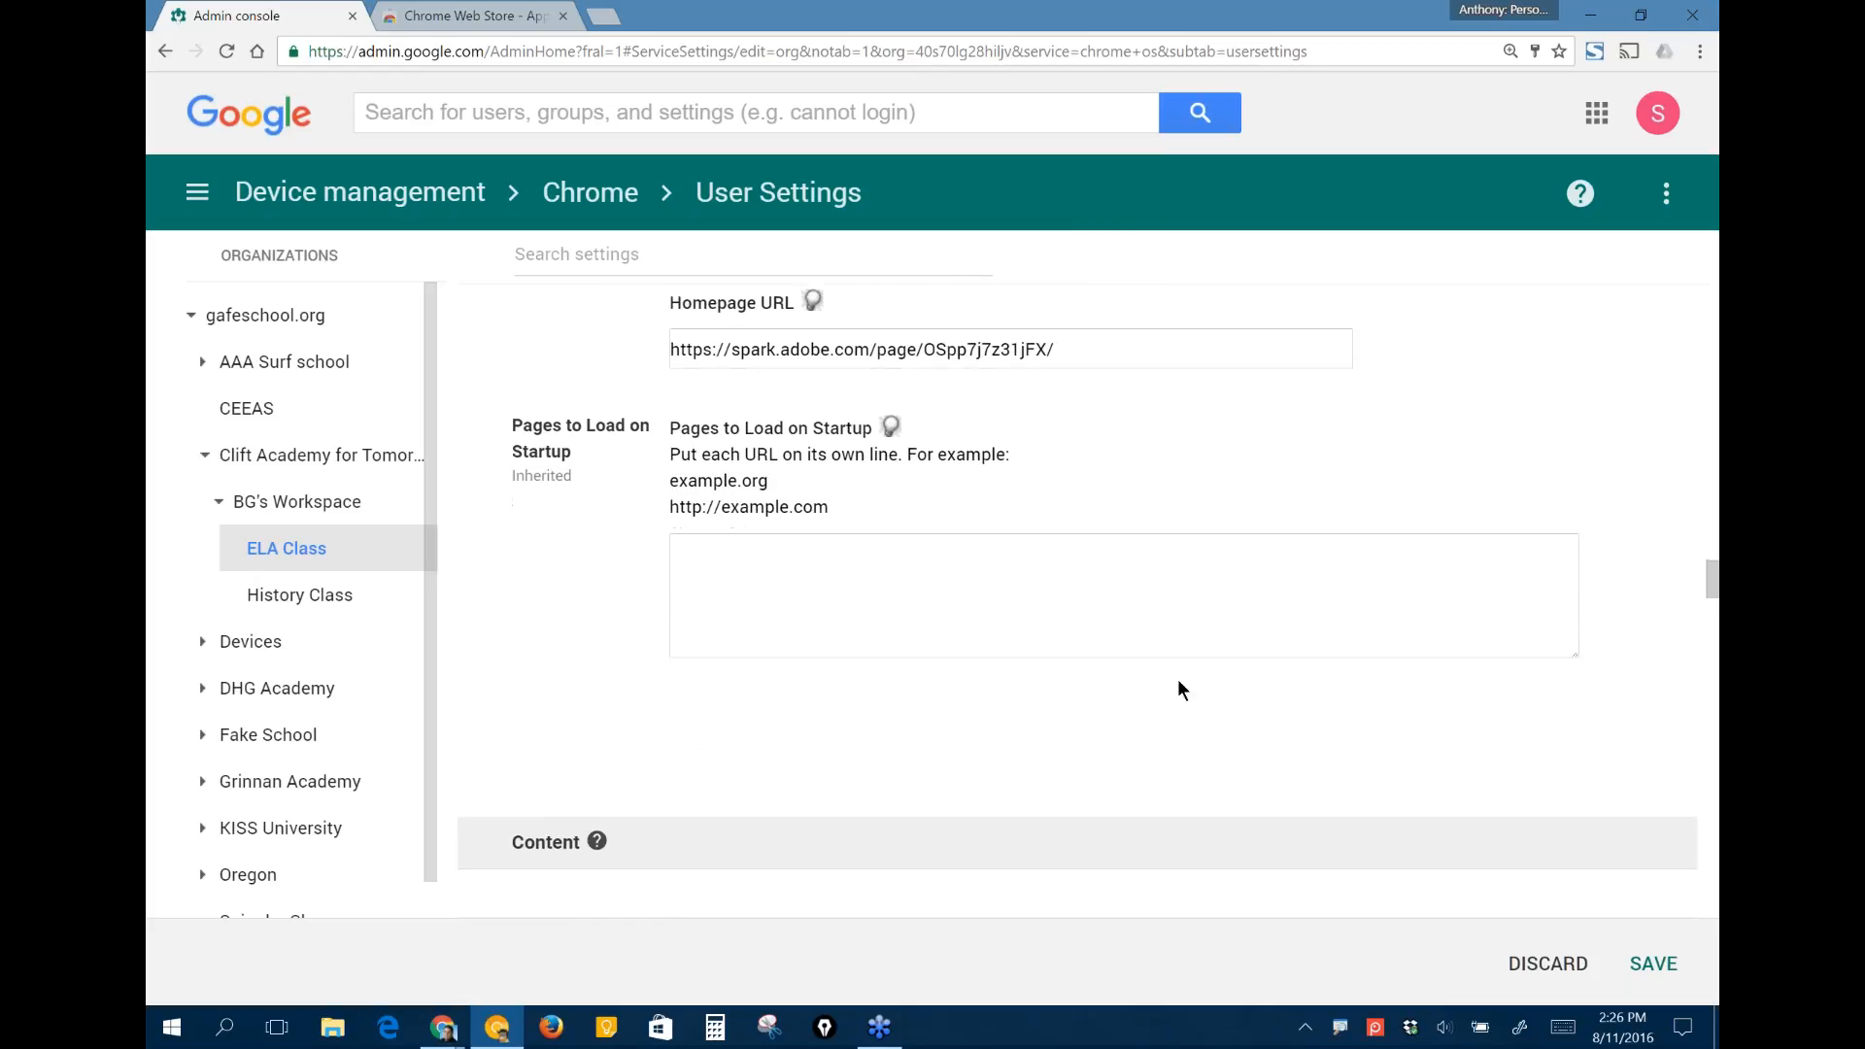
pyautogui.click(860, 579)
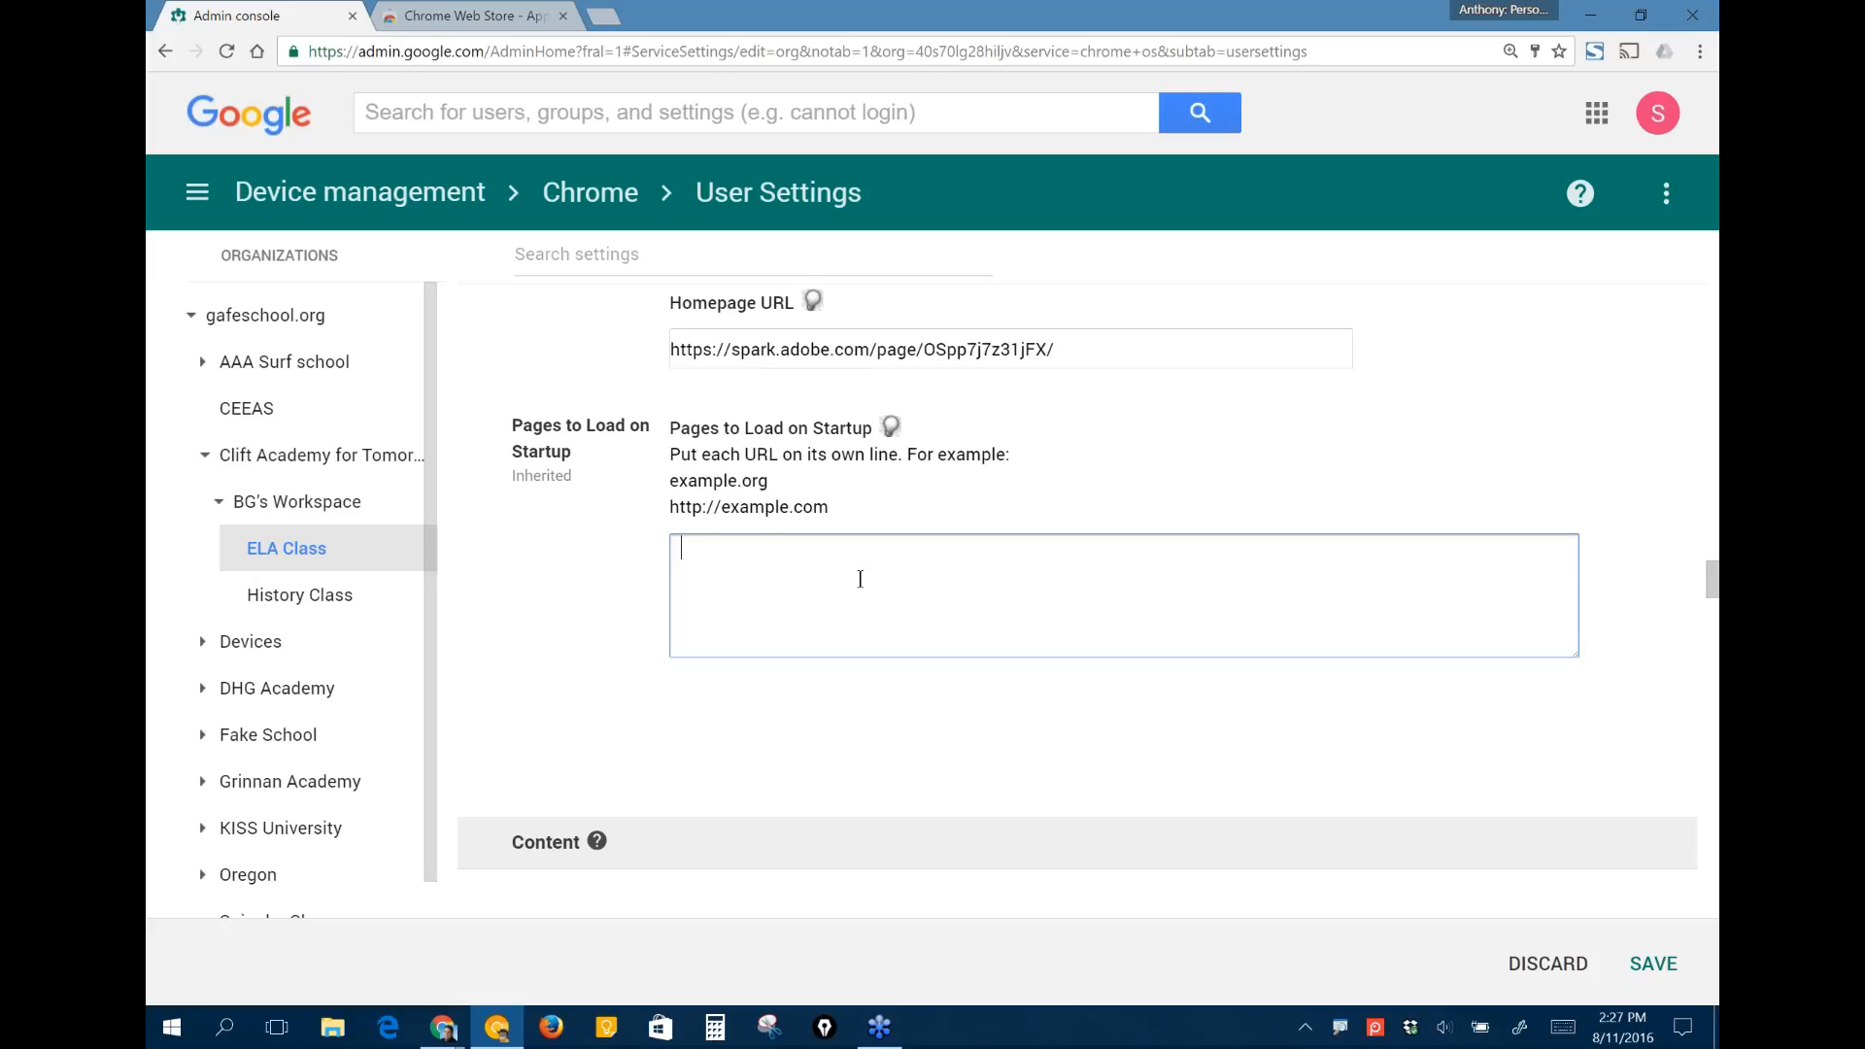
# - Under Safe Search and Restricted Mode, always use Safe Search for Google Web Search queries and always use Restricted Mode for YouTube
pyautogui.scroll(-1, 860, 579)
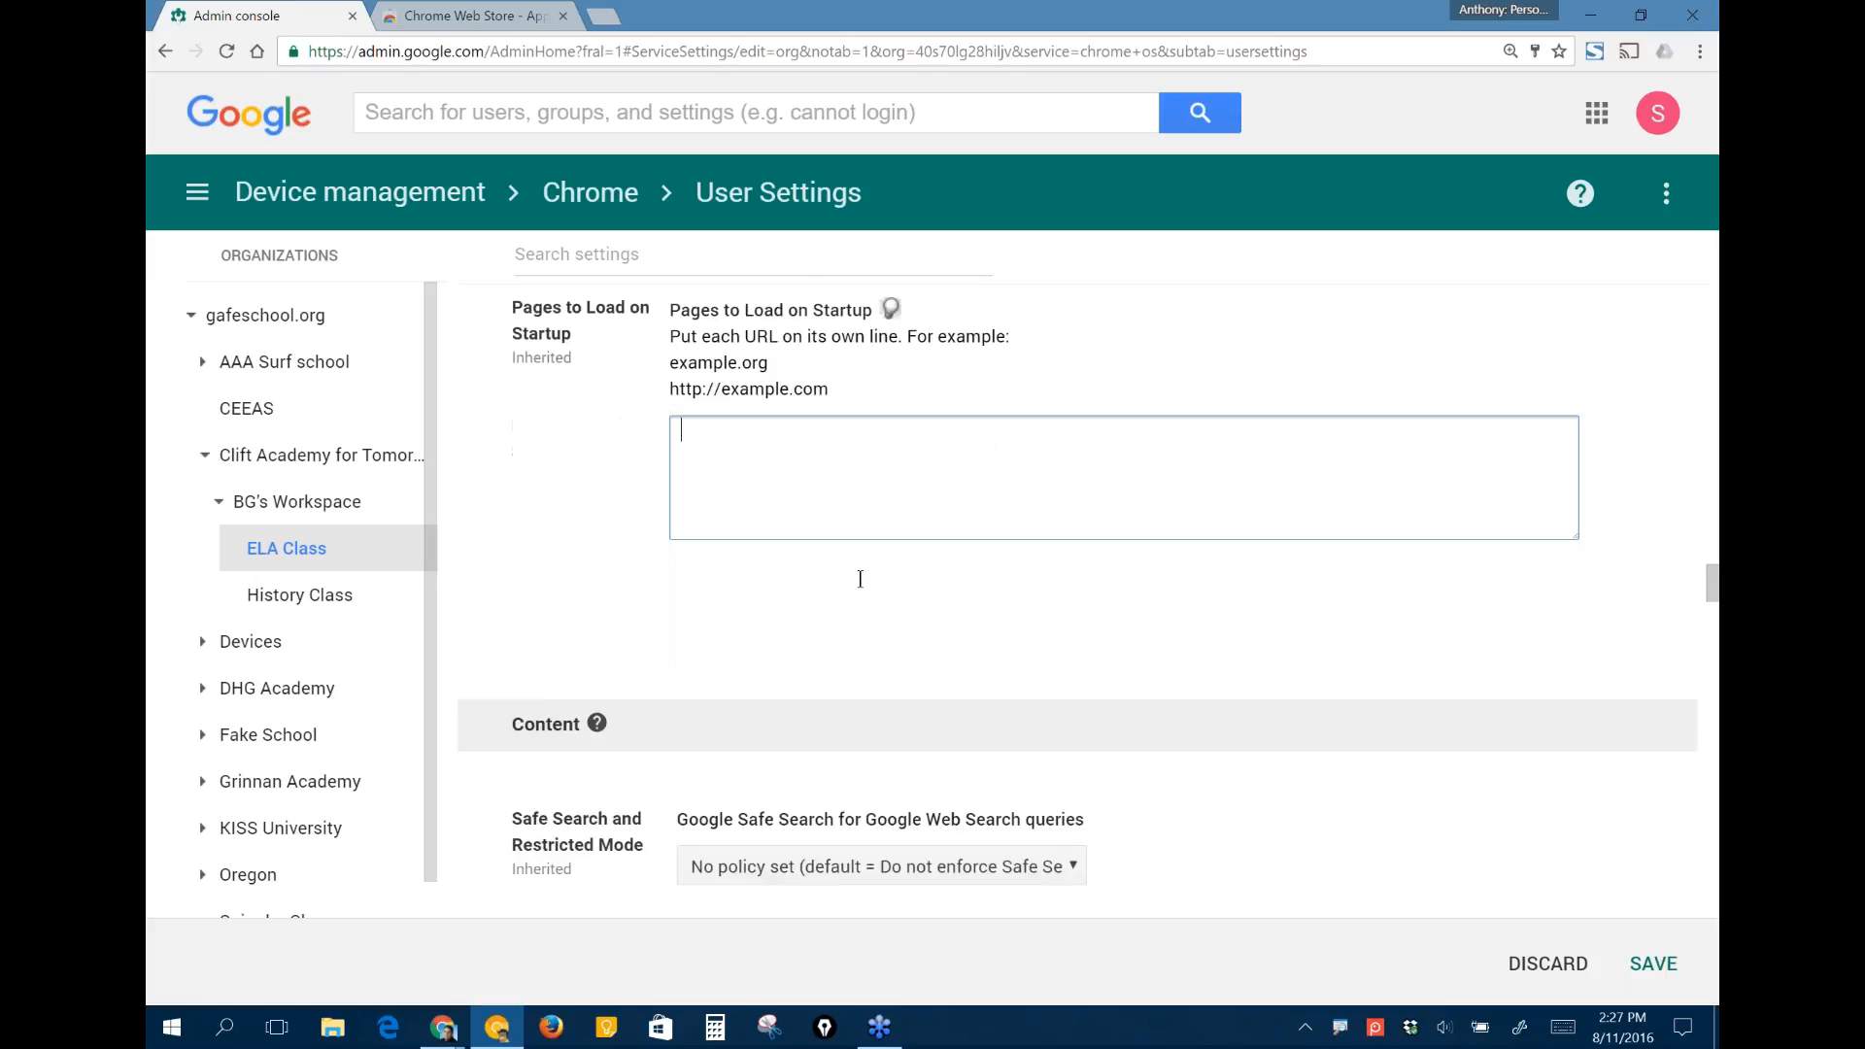
pyautogui.scroll(-4, 860, 579)
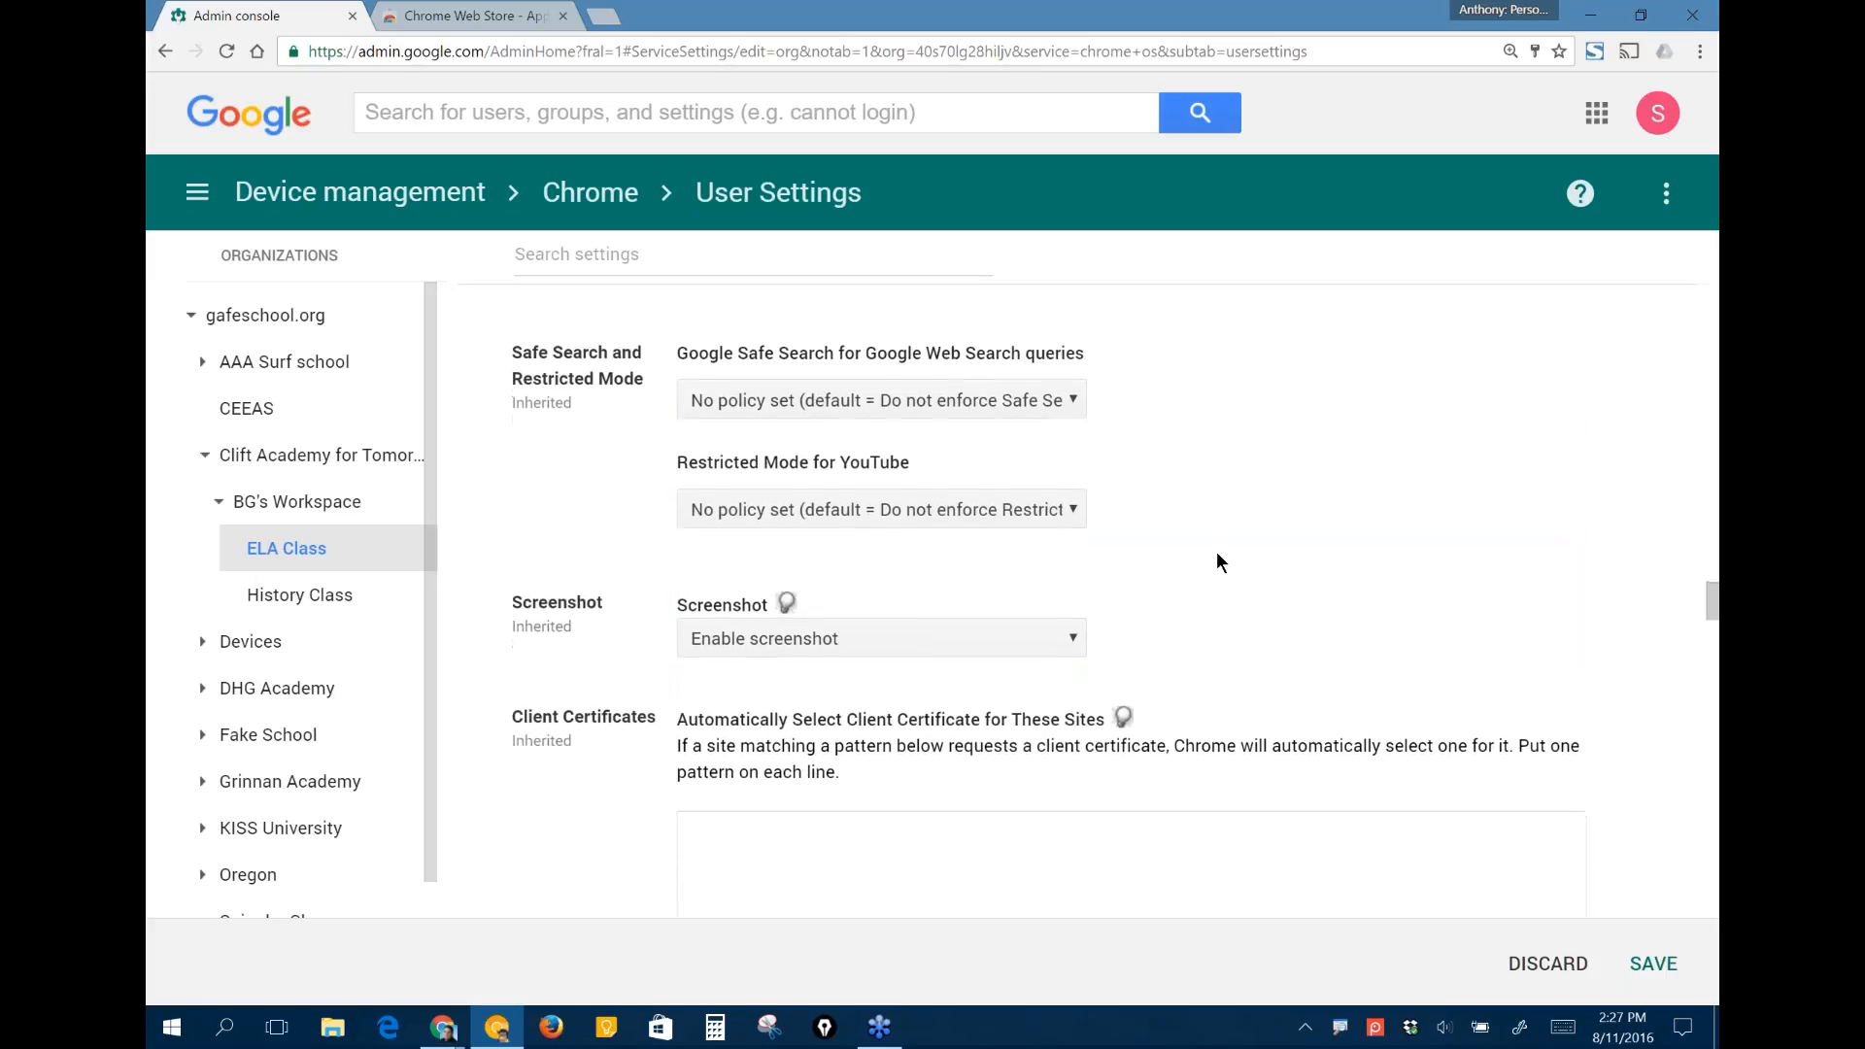
pyautogui.click(1036, 402)
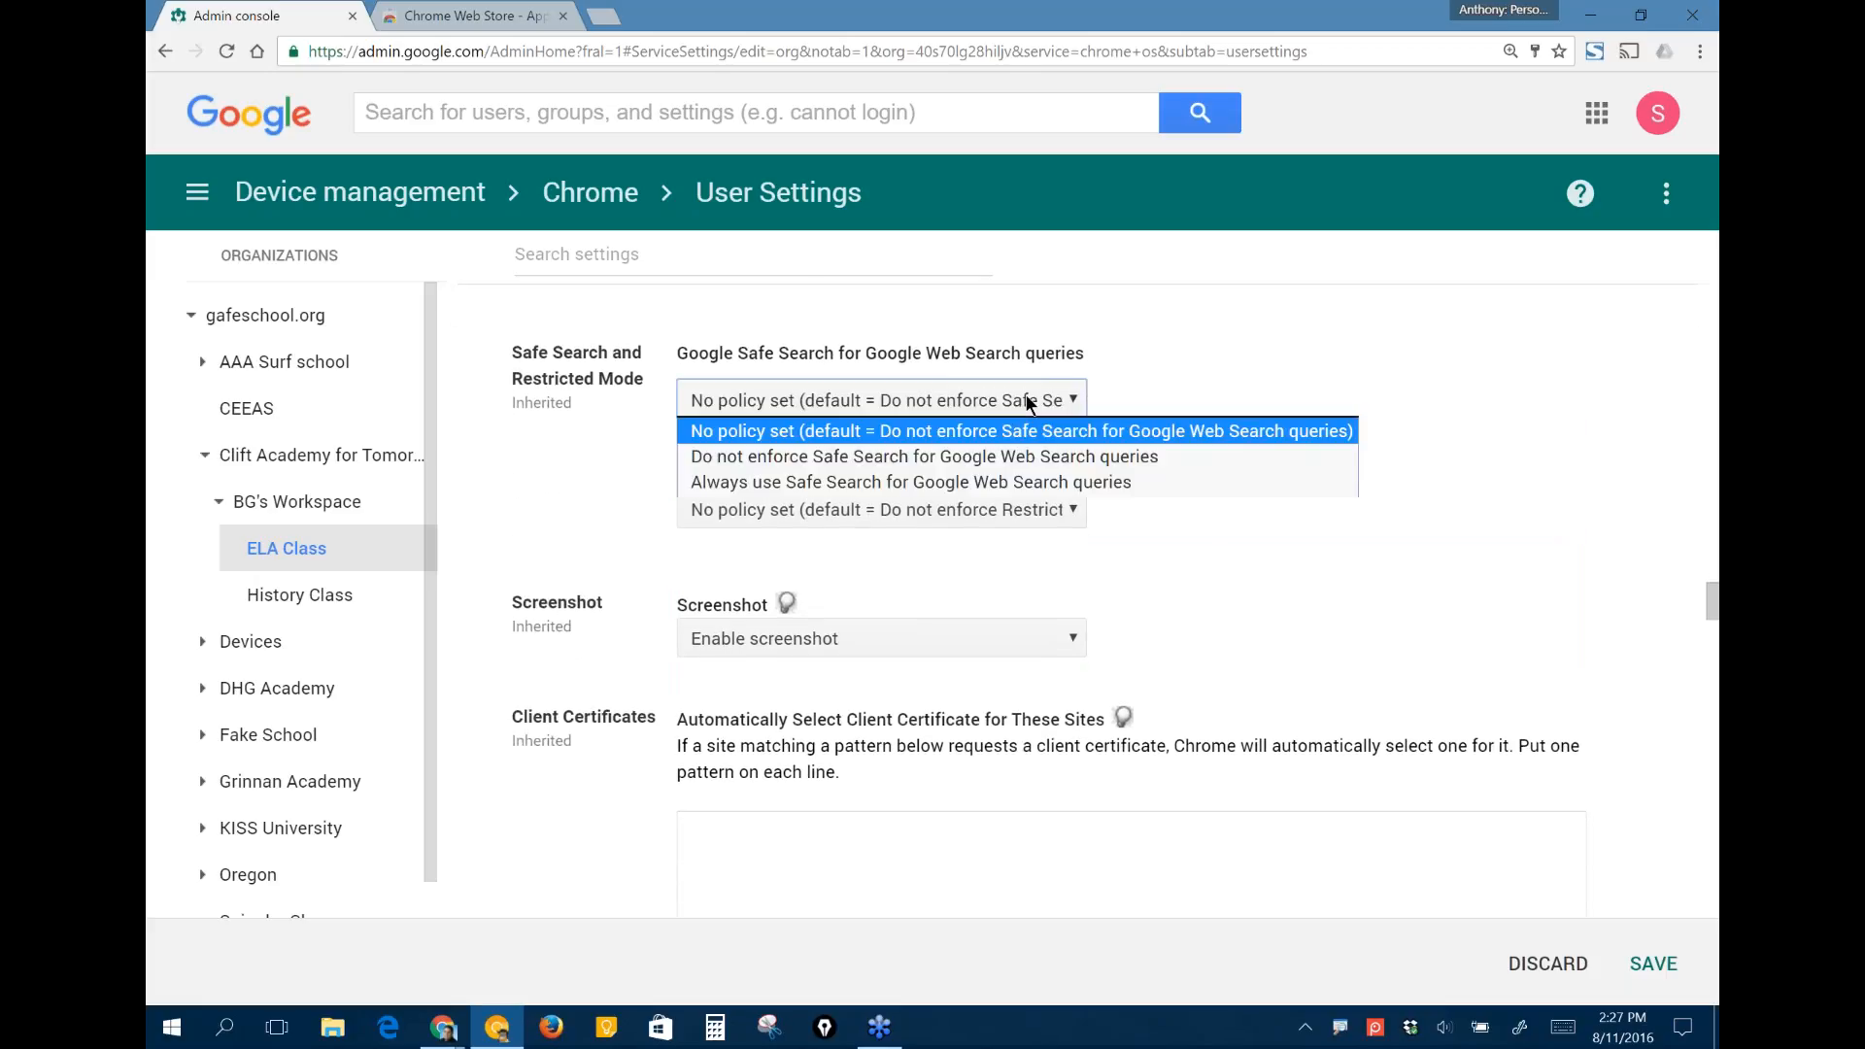
pyautogui.click(988, 483)
pyautogui.scroll(-1, 1277, 531)
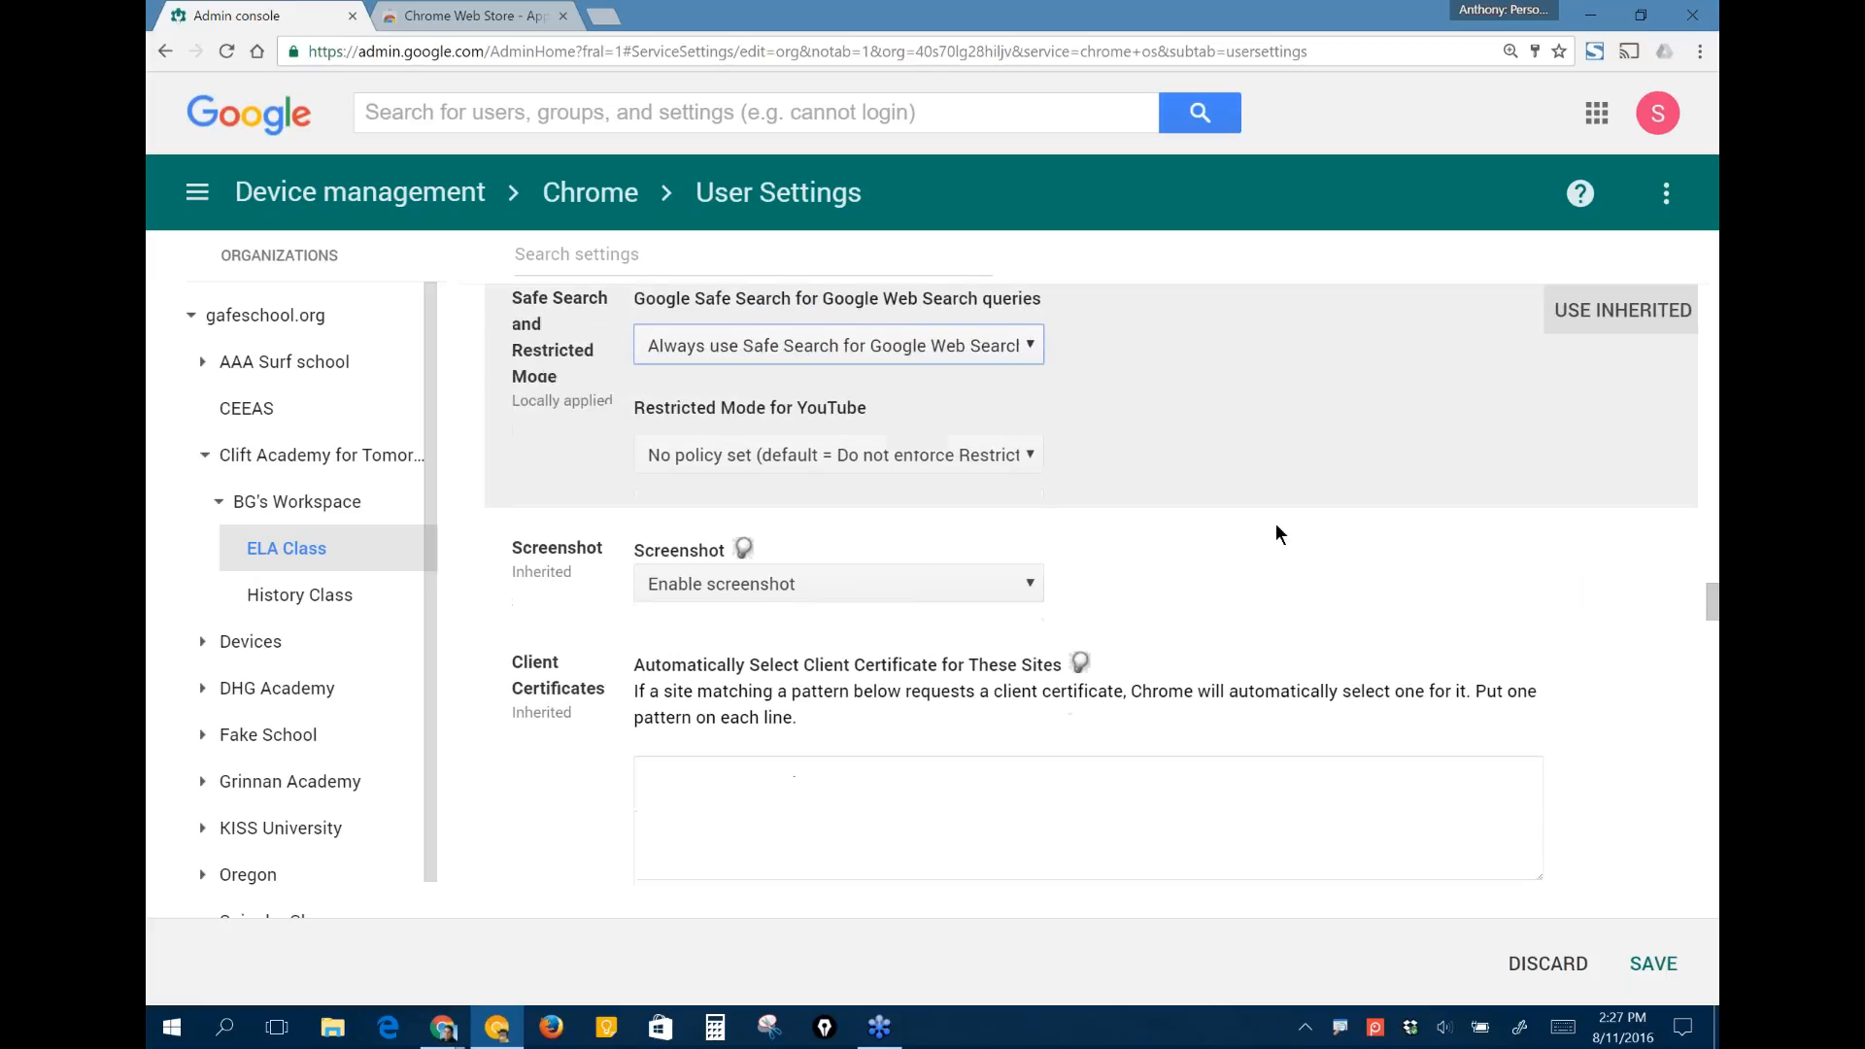
pyautogui.scroll(-1, 1274, 529)
pyautogui.click(885, 418)
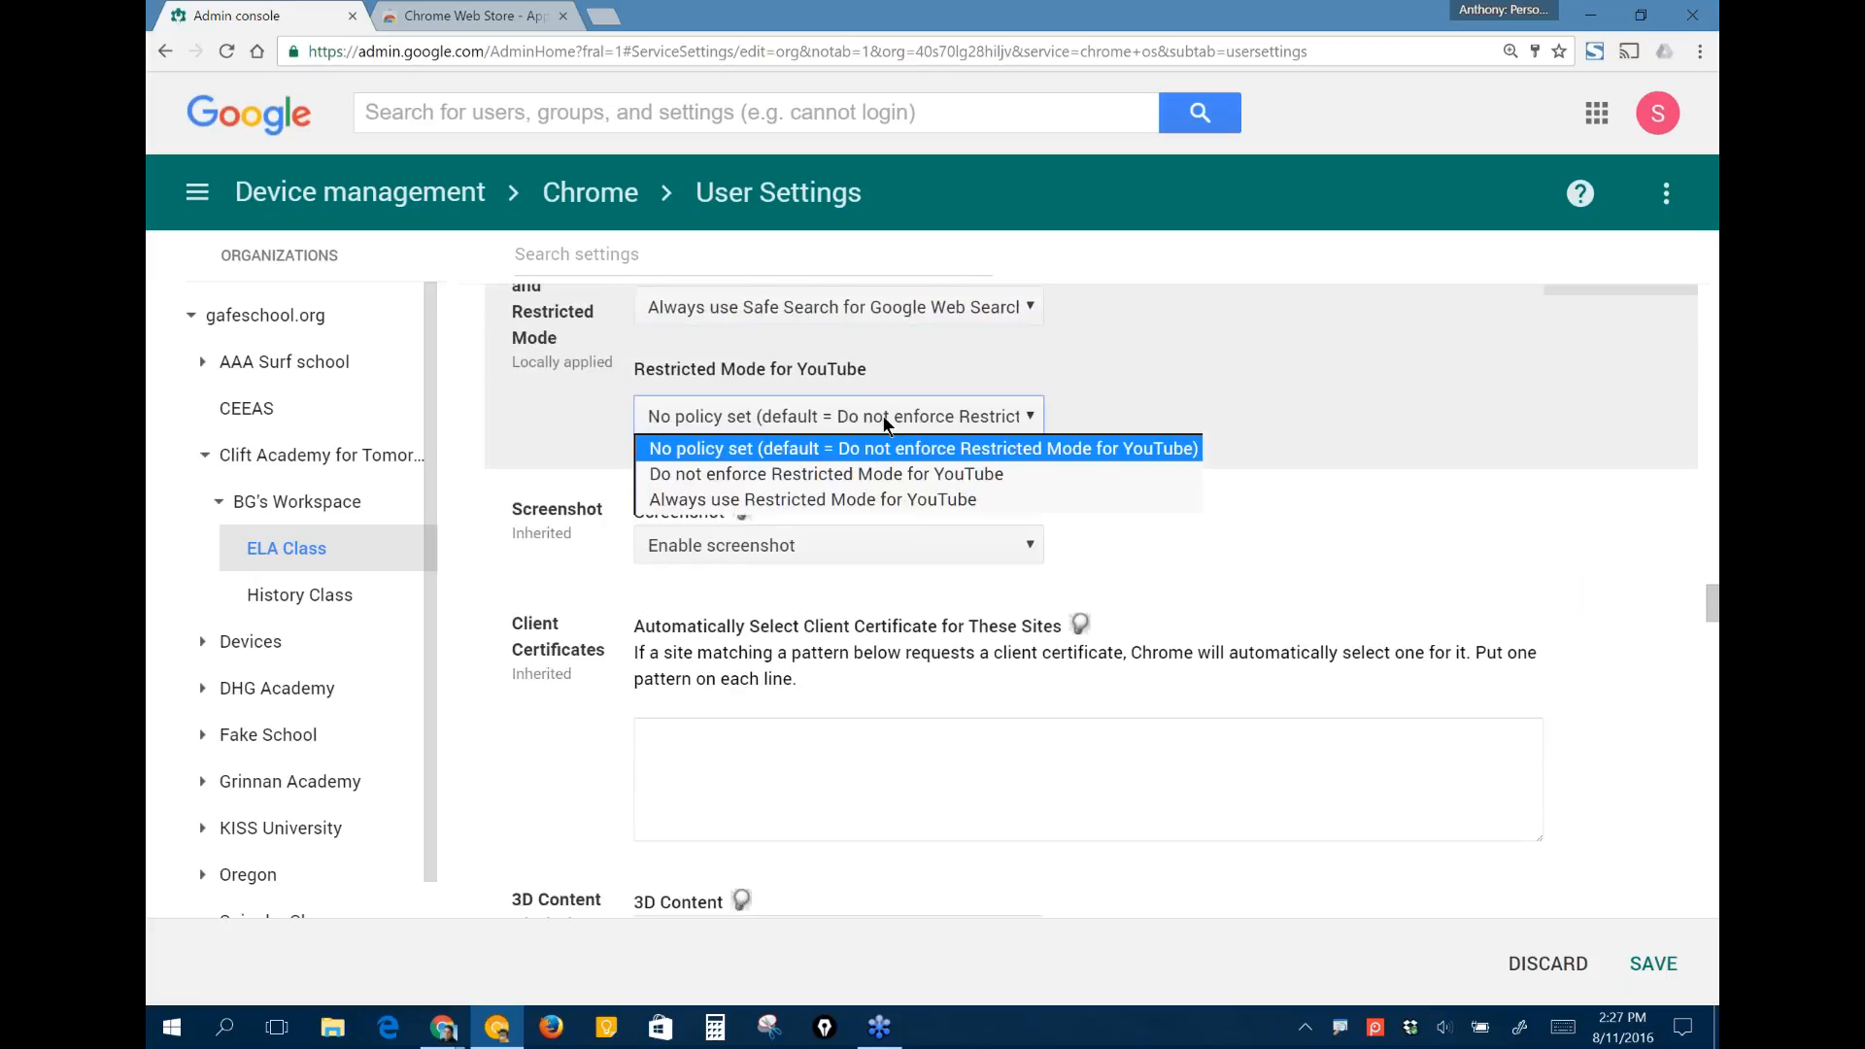
pyautogui.click(855, 499)
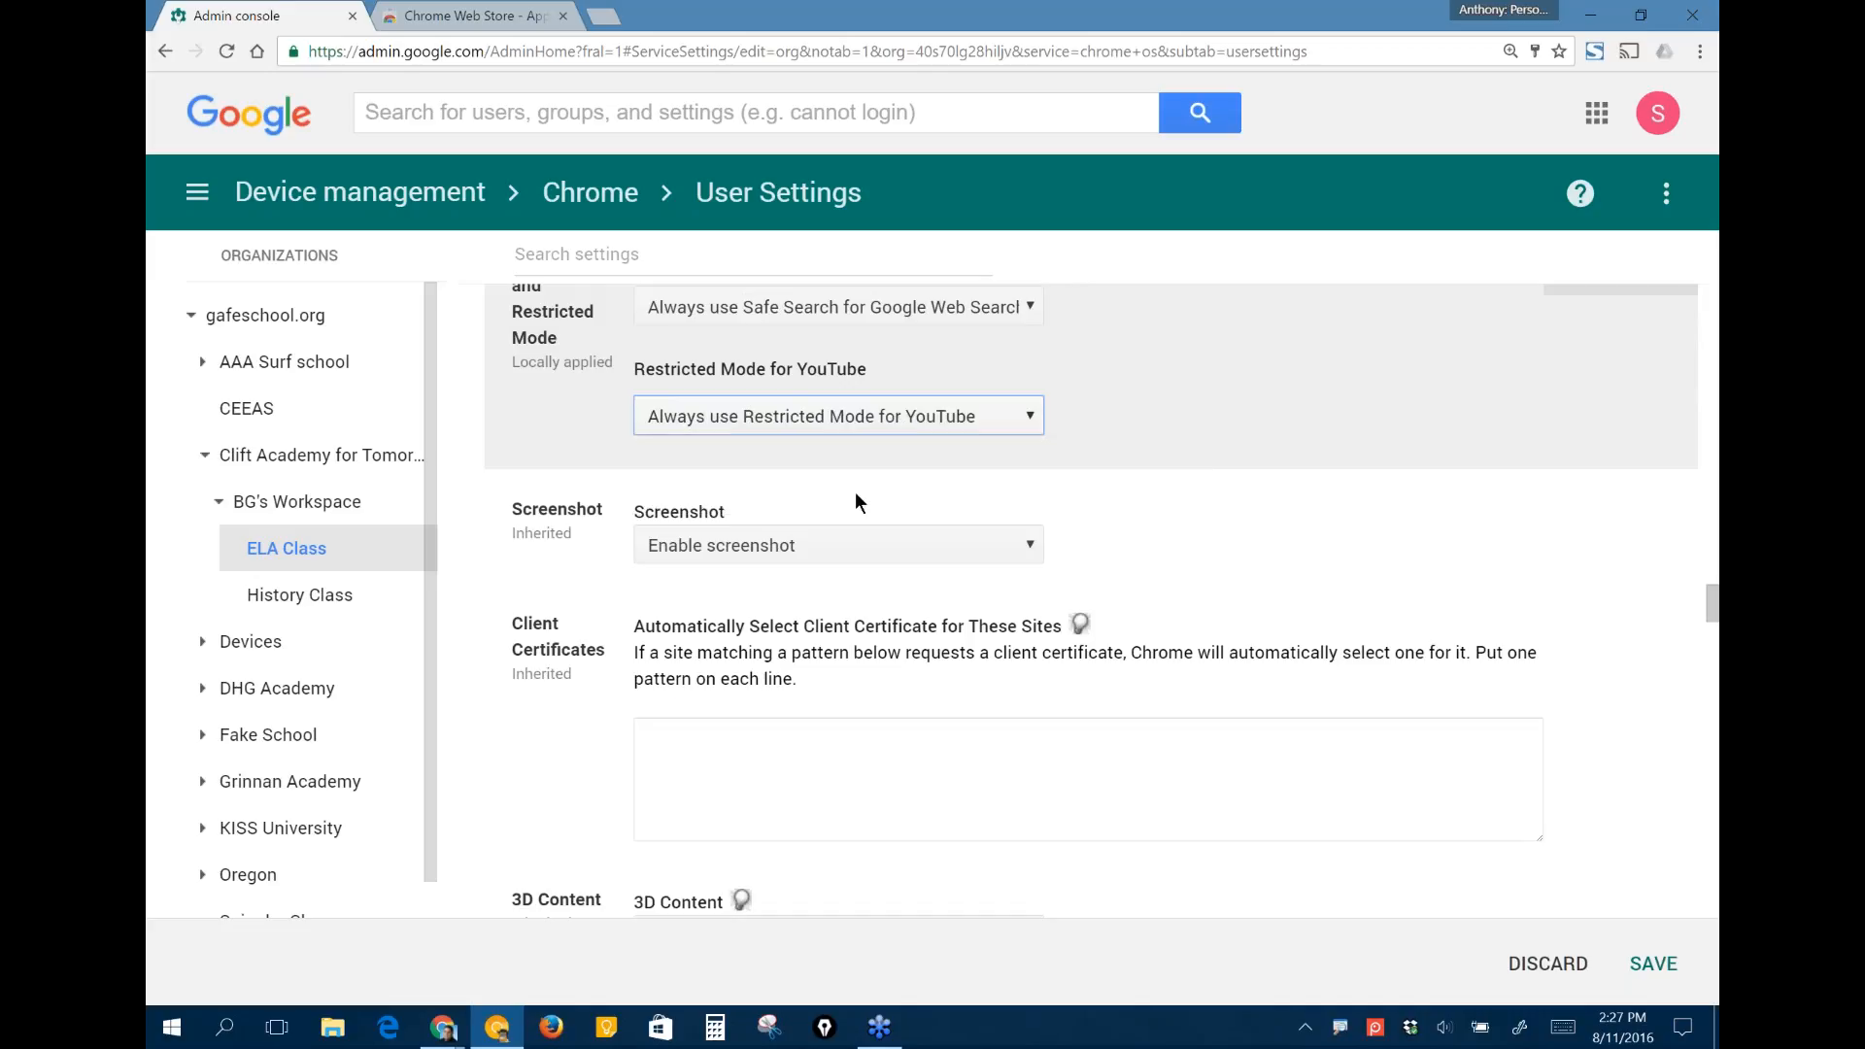
# - Review the content settings from Screenshot and Client Certificates through Cookies, Images, JavaScript, Notifications and the plug-in options
pyautogui.scroll(-3, 1232, 516)
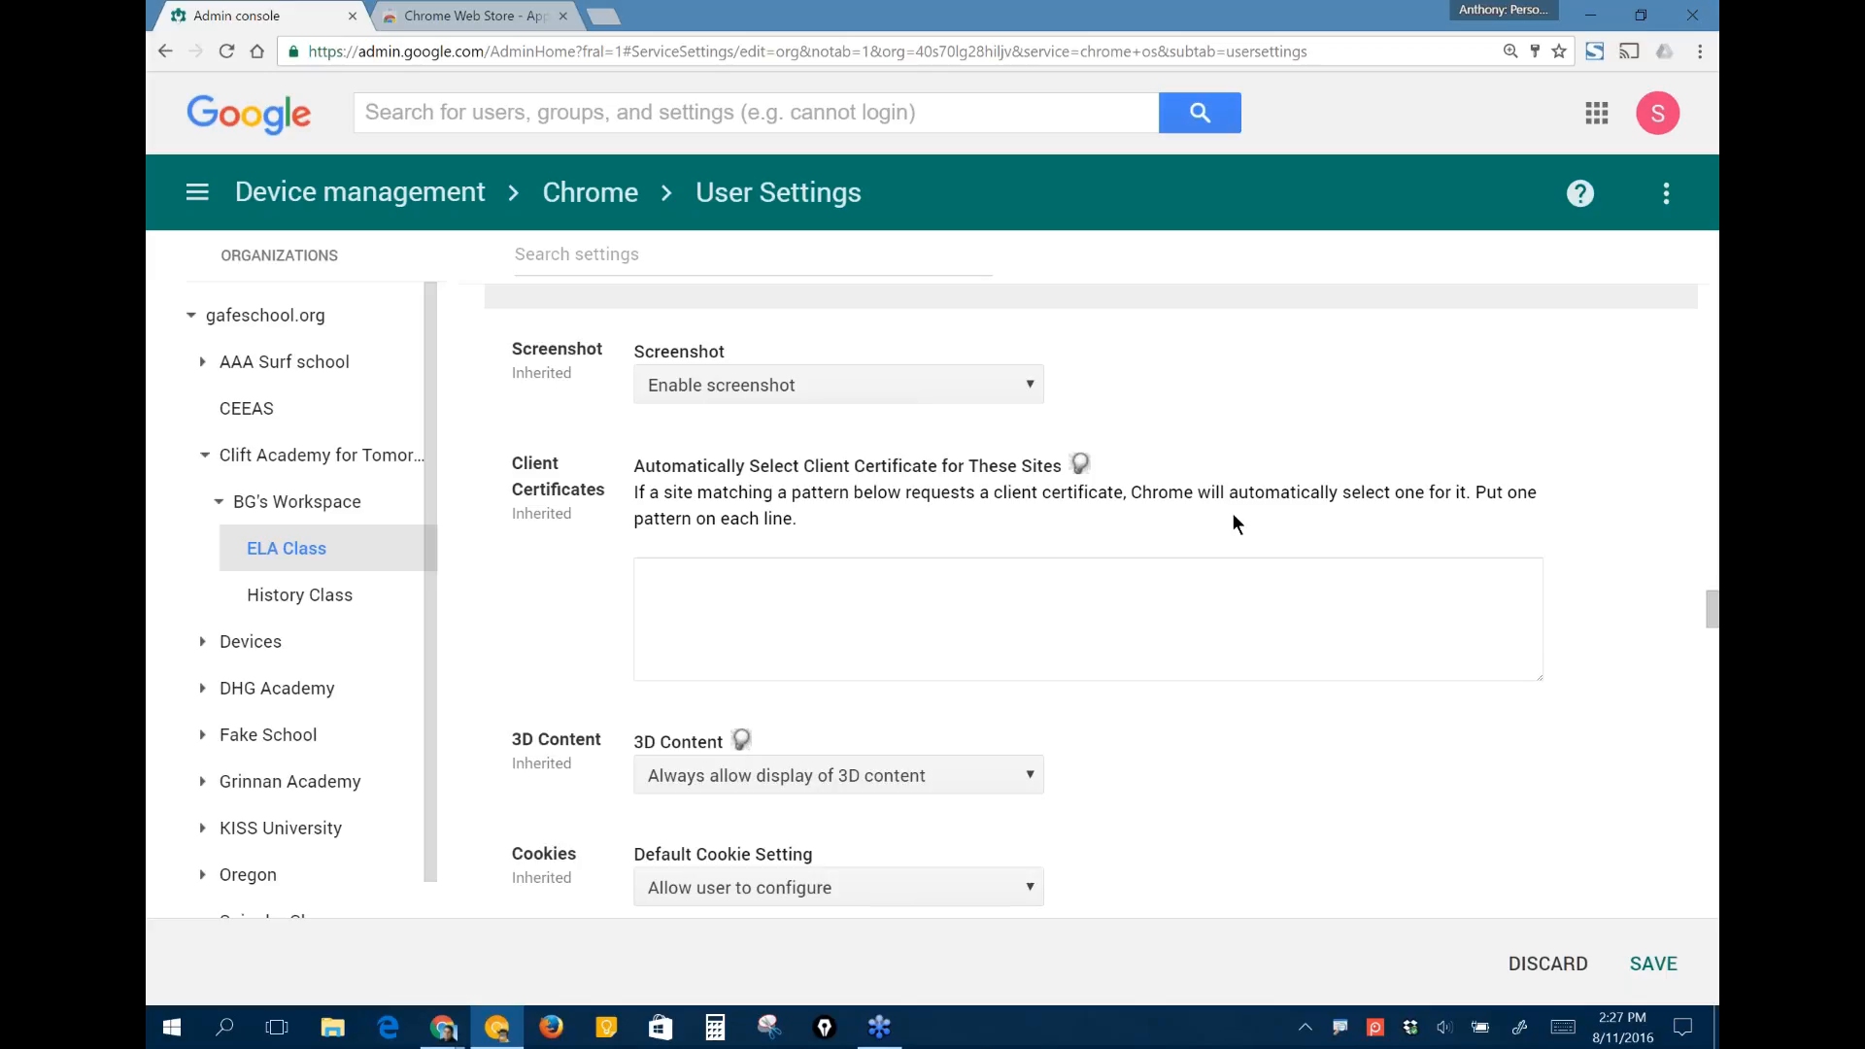
pyautogui.scroll(-1, 1234, 518)
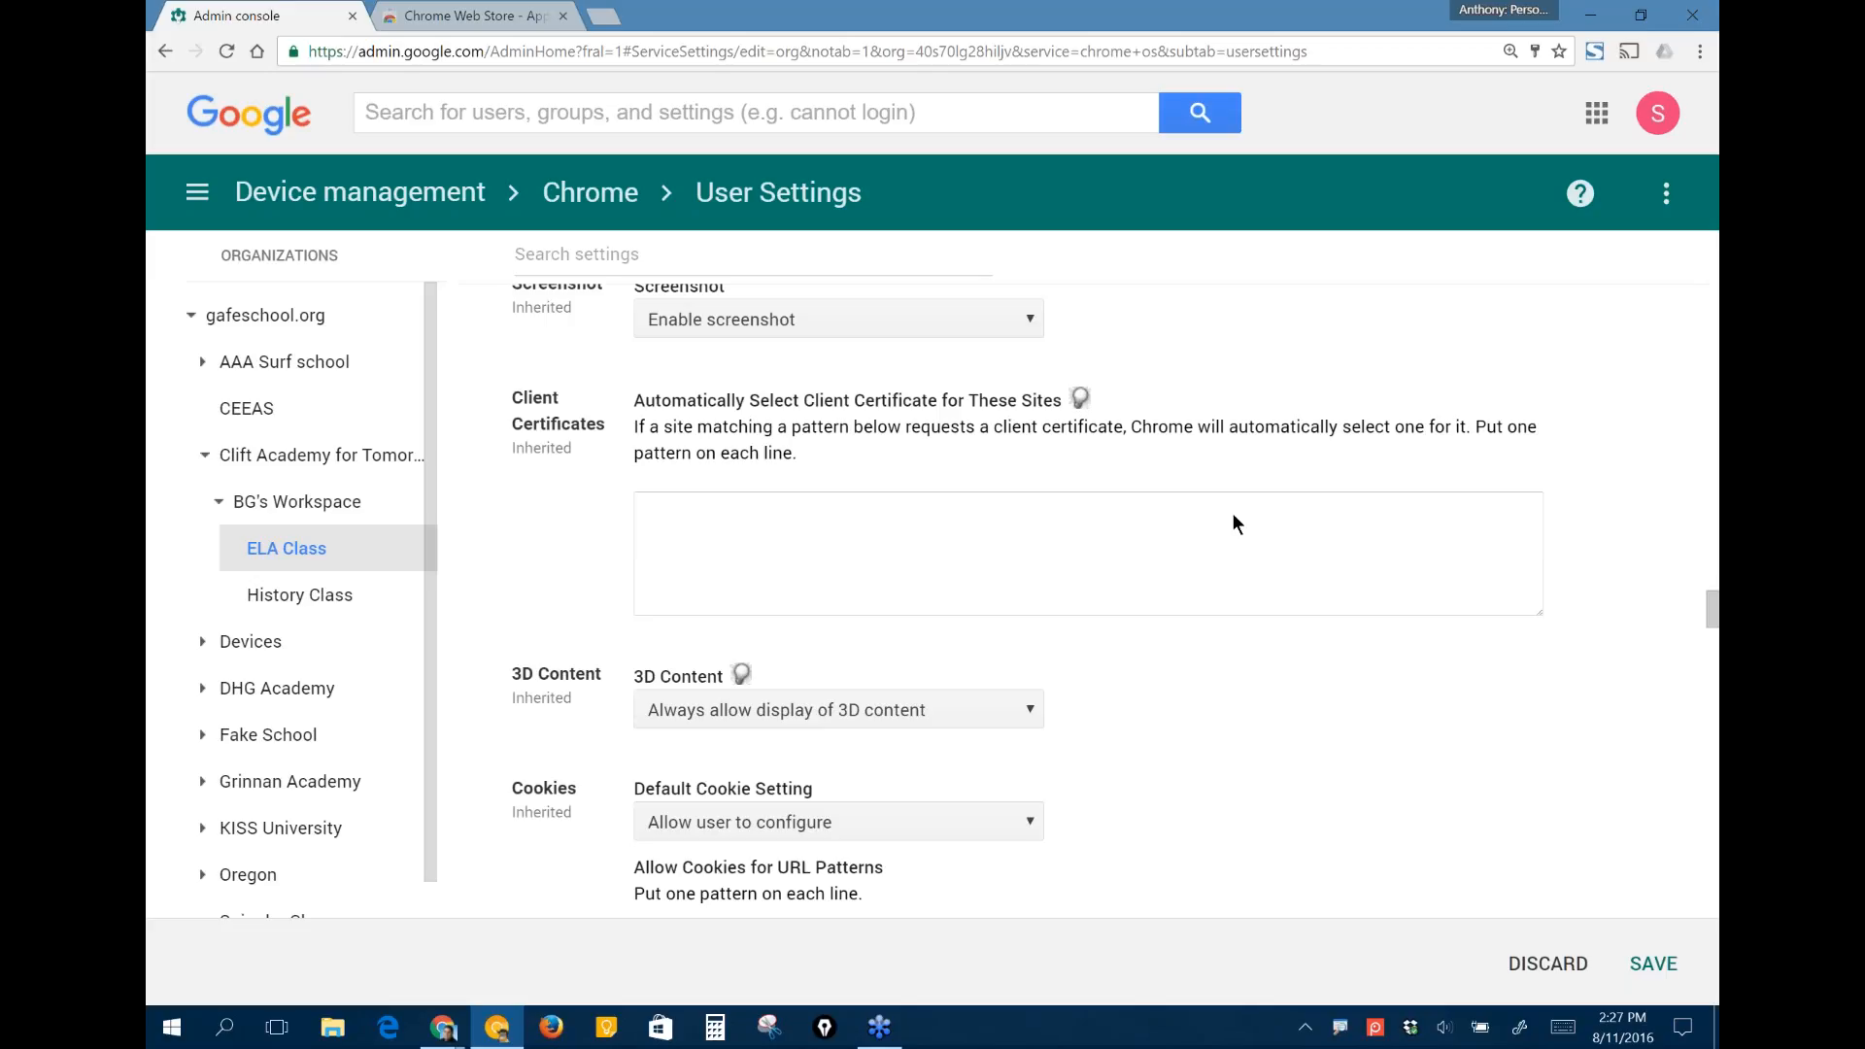
pyautogui.scroll(-10, 1233, 520)
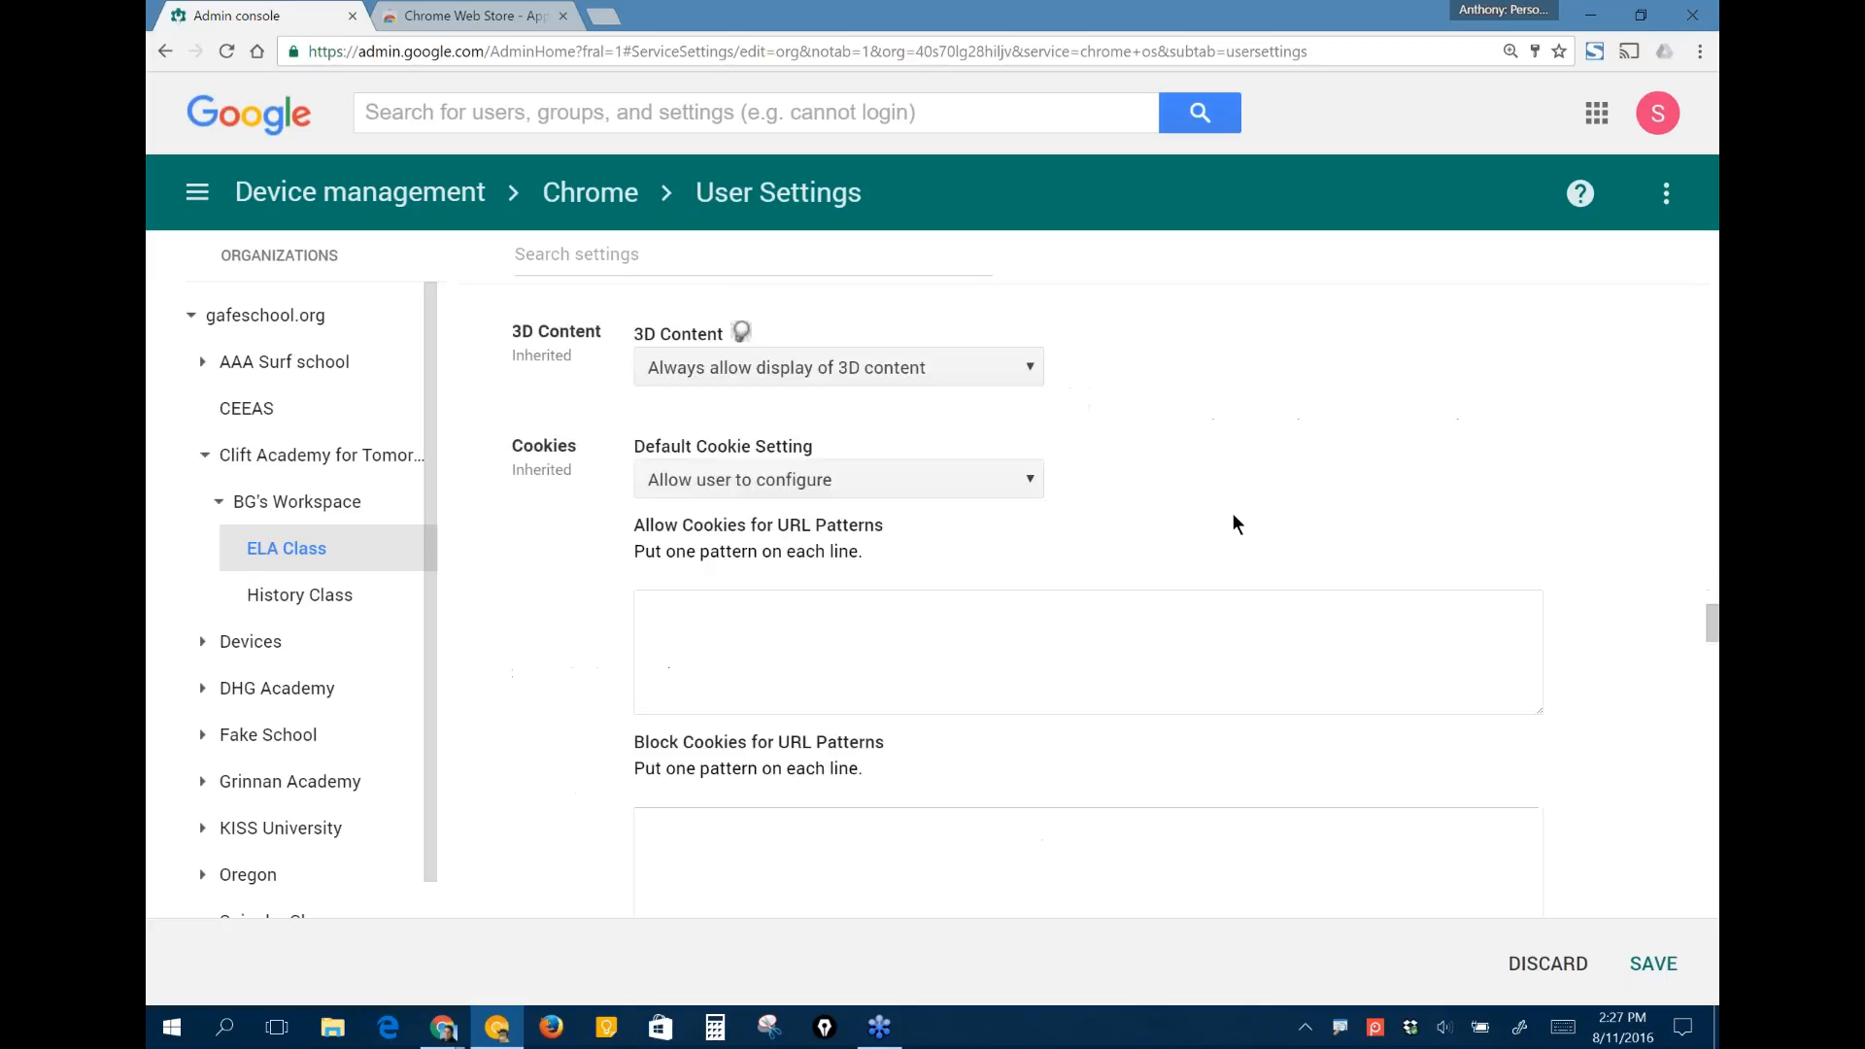
pyautogui.scroll(-5, 1232, 517)
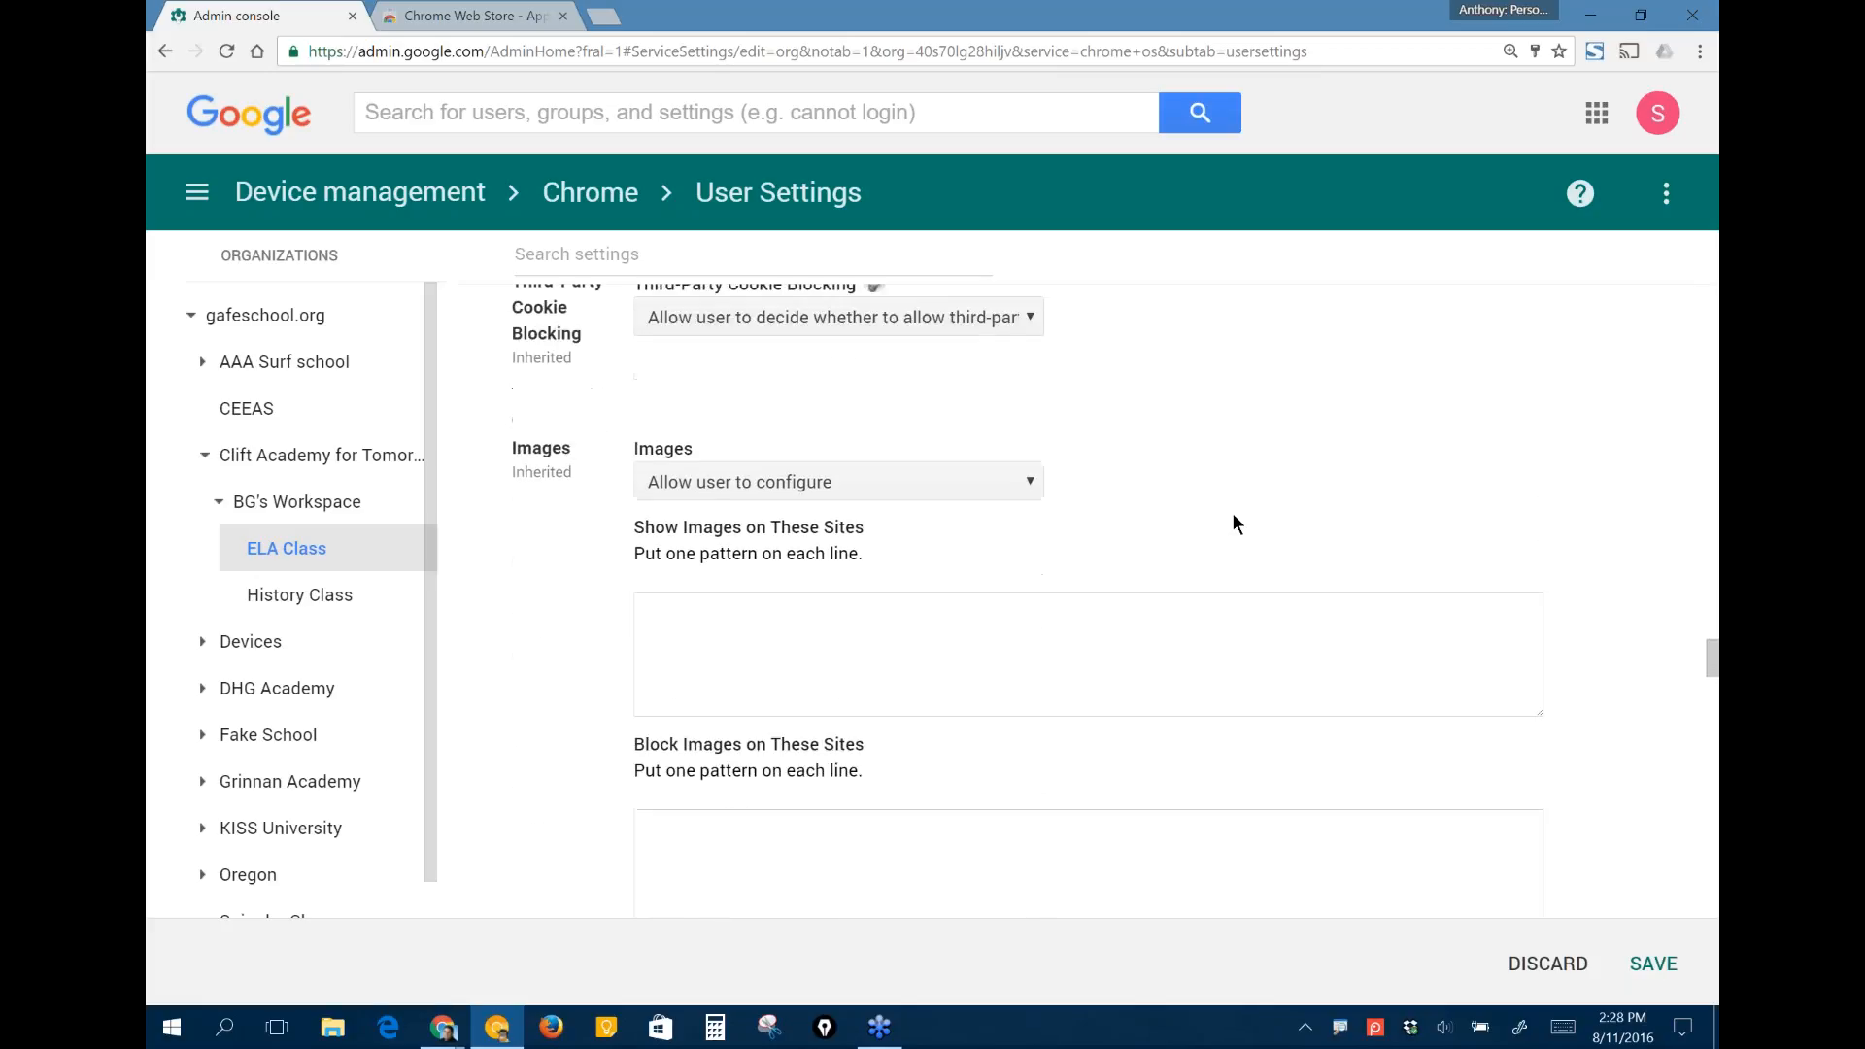
pyautogui.scroll(-7, 1244, 525)
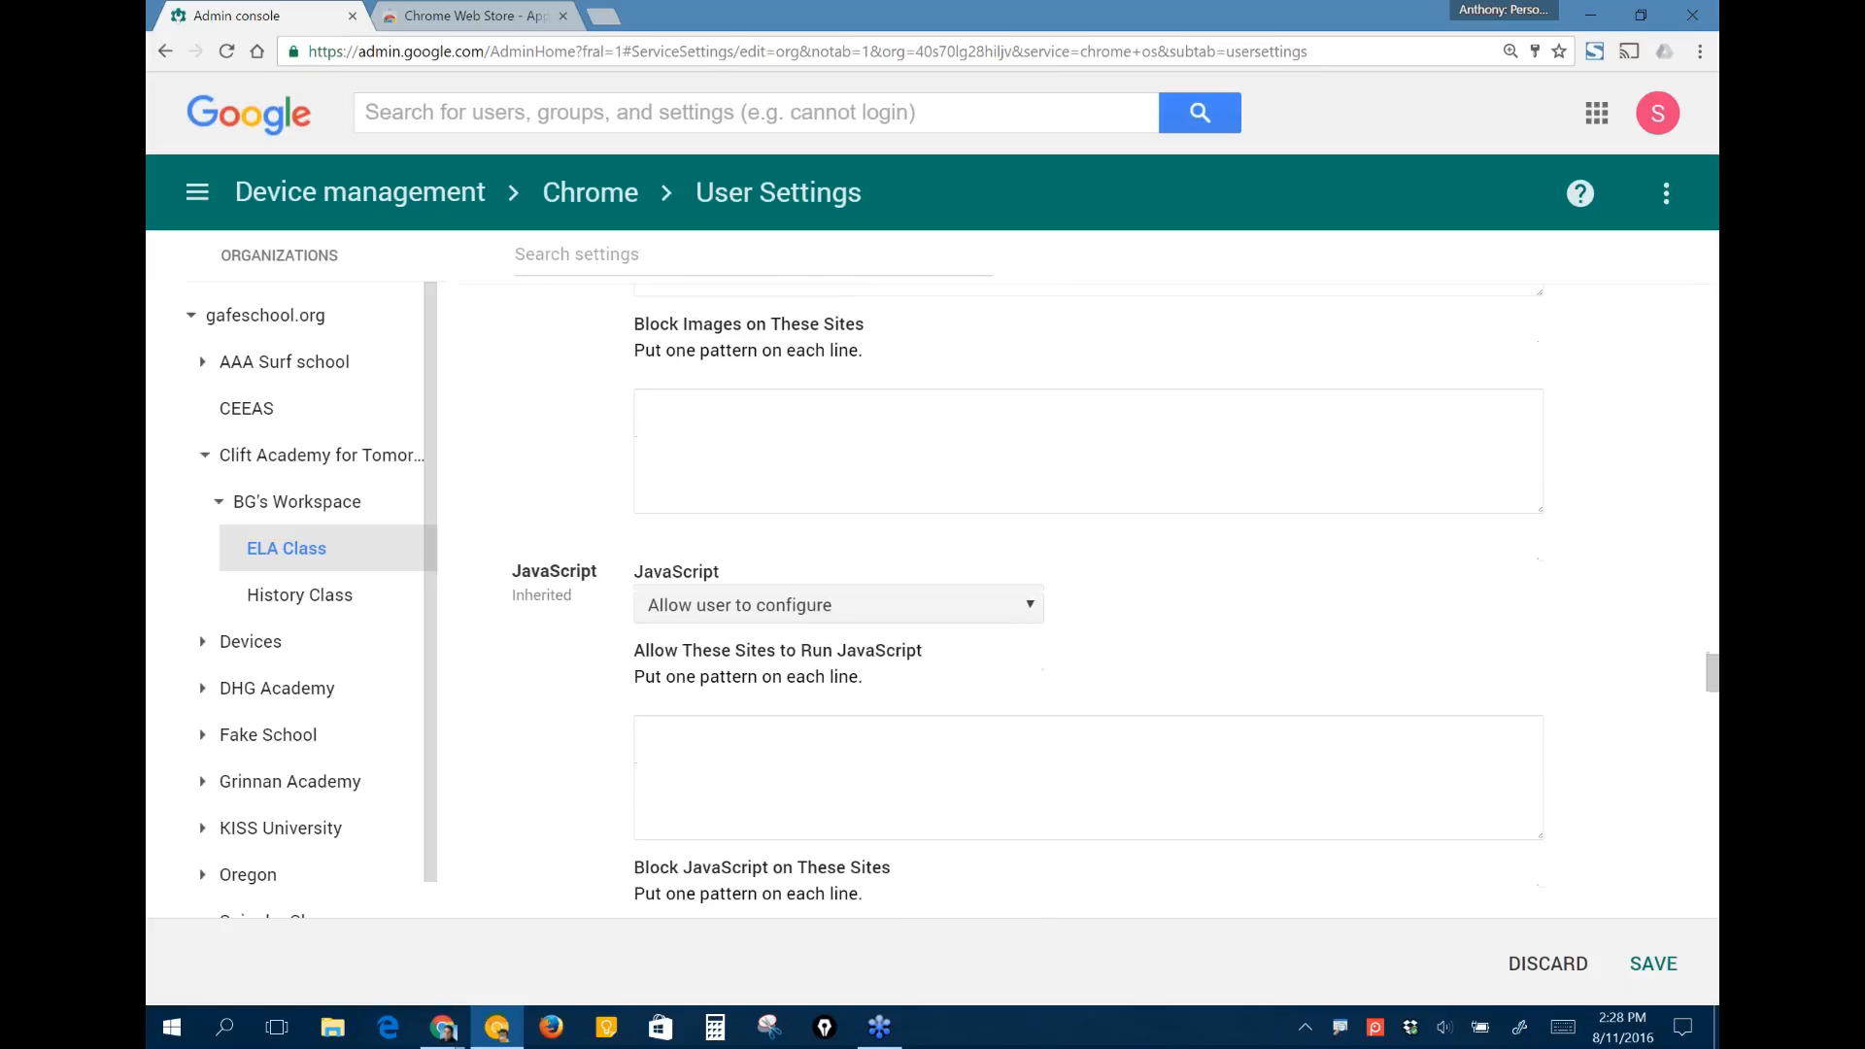
pyautogui.scroll(-6, 1029, 590)
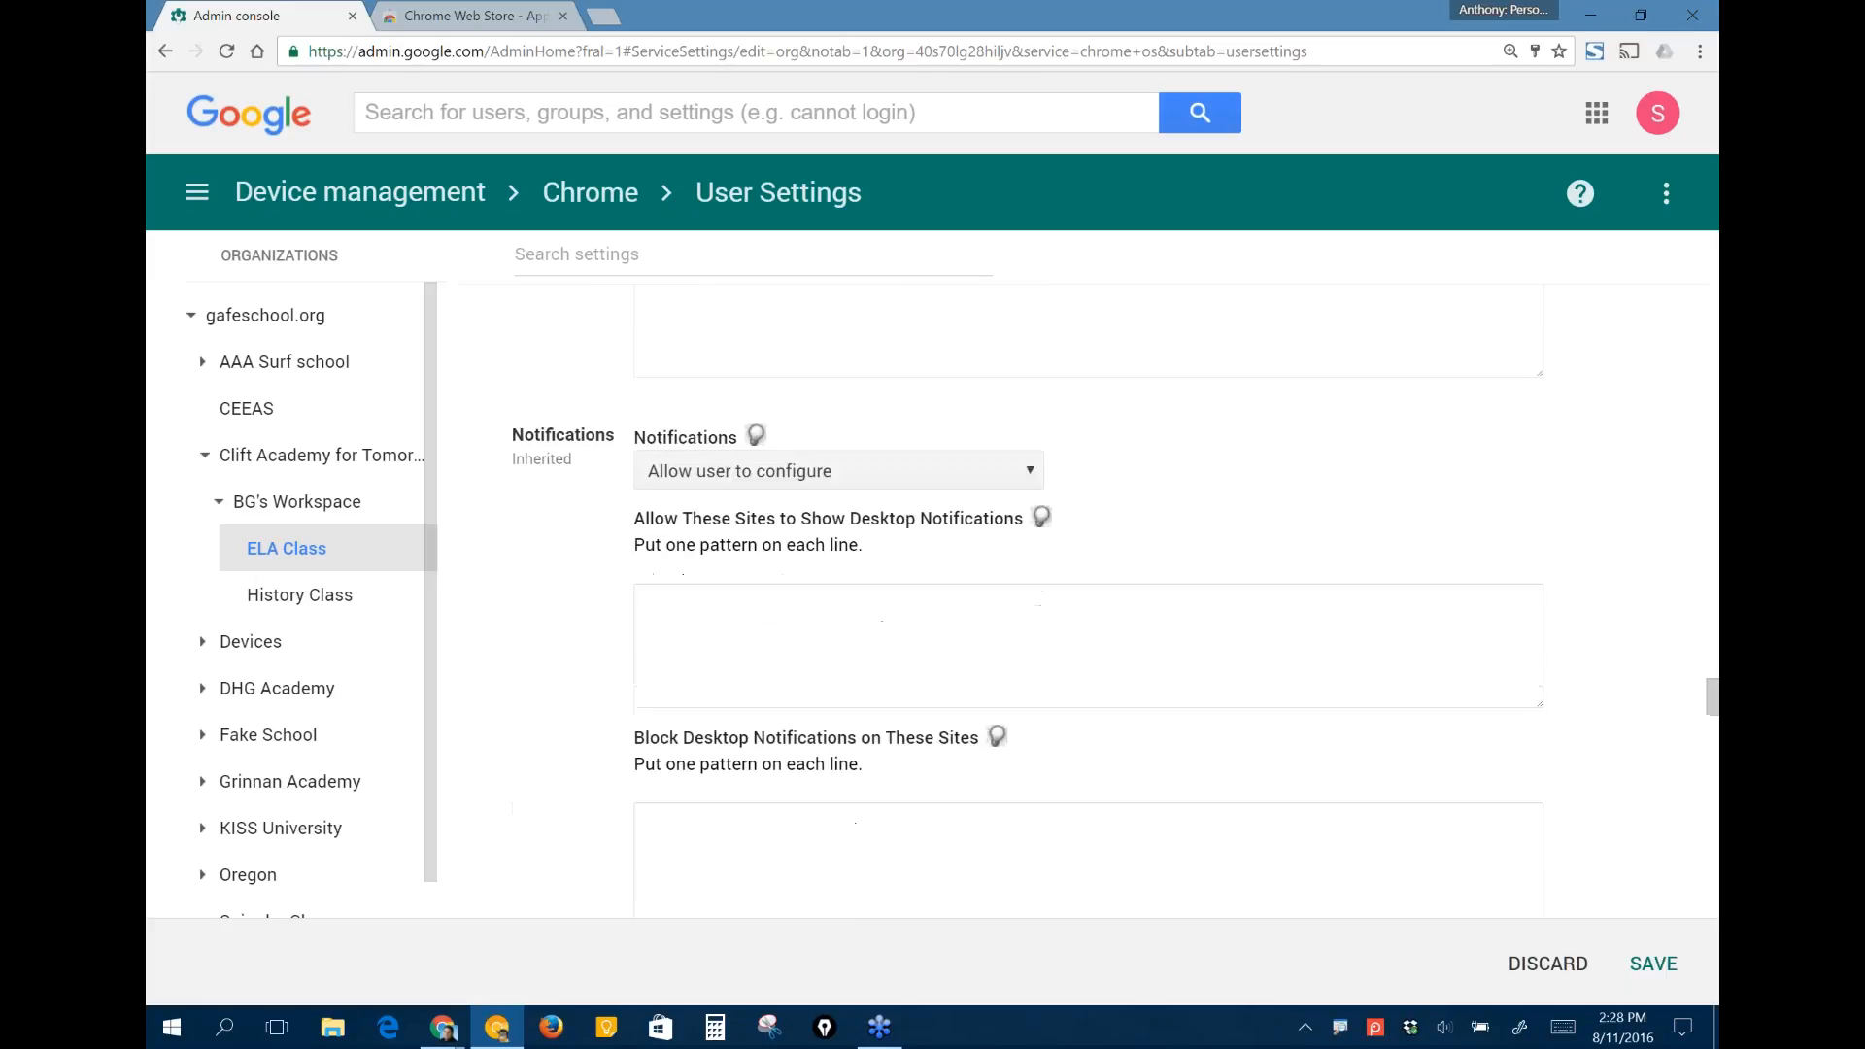
pyautogui.scroll(-15, 1029, 602)
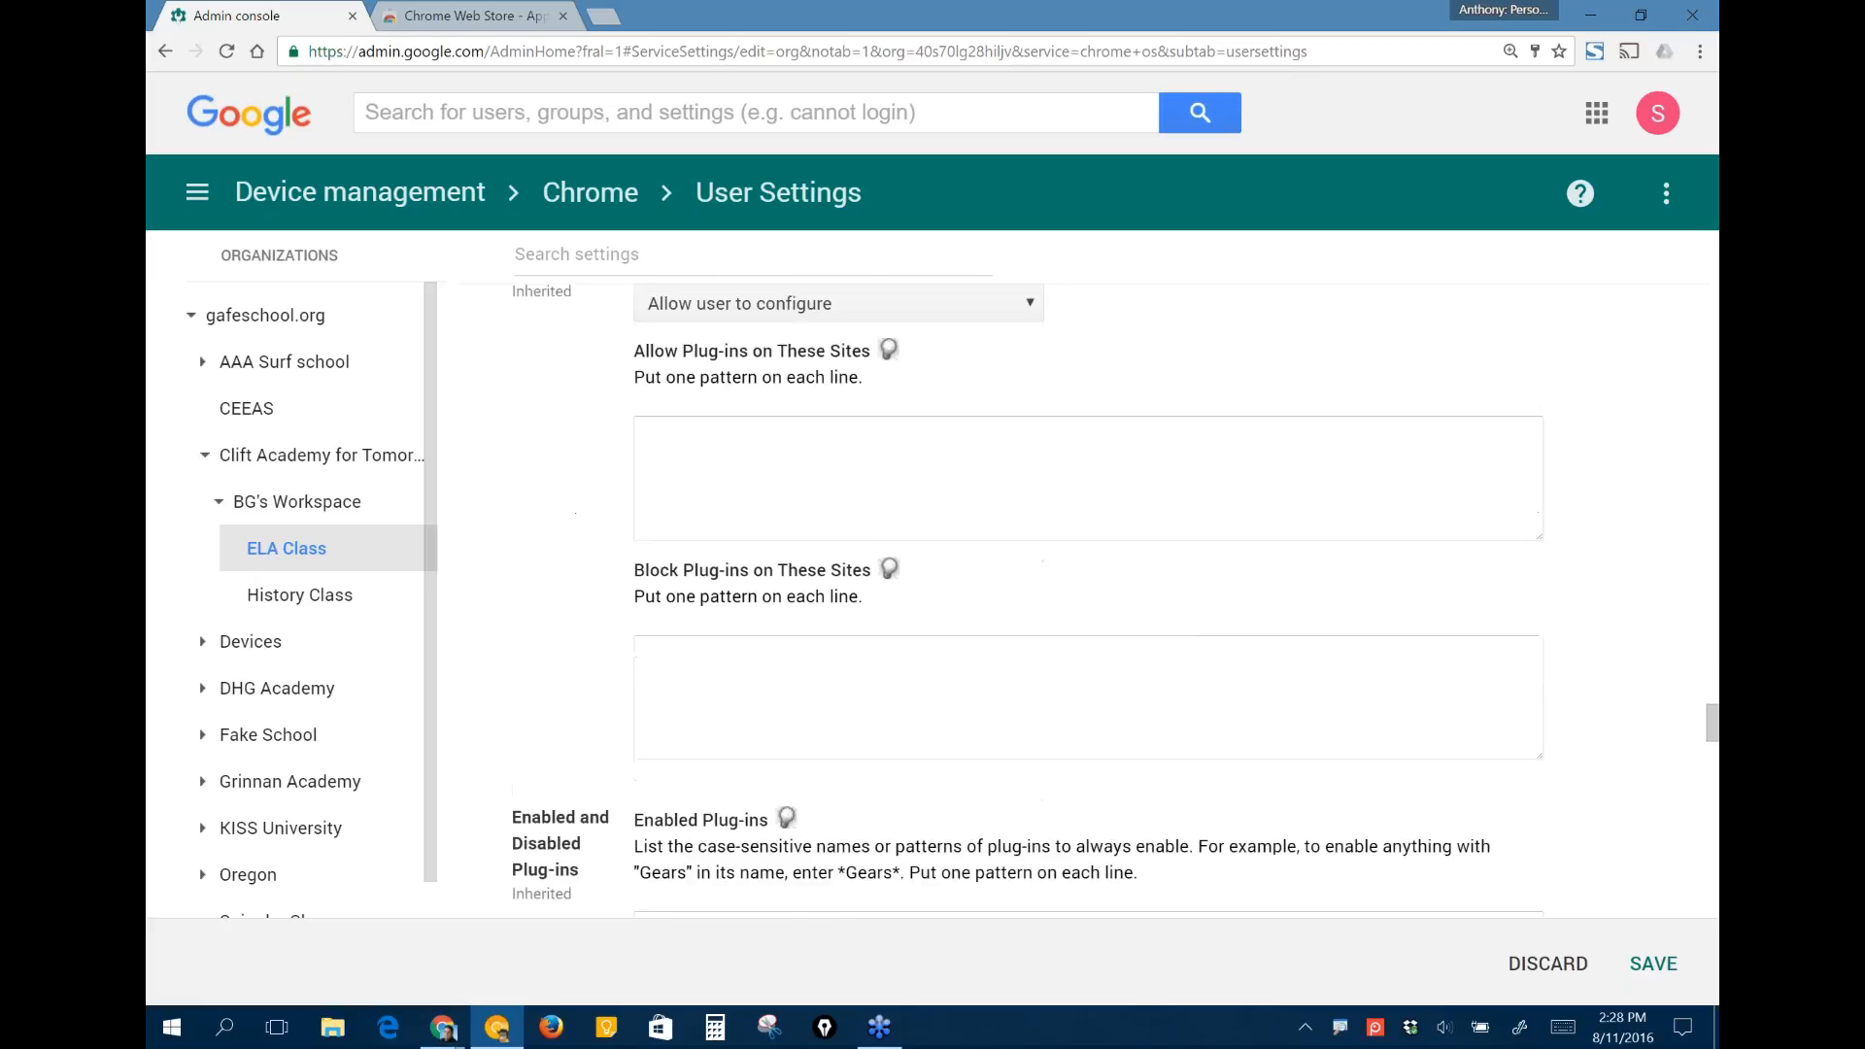
pyautogui.scroll(-6, 1029, 602)
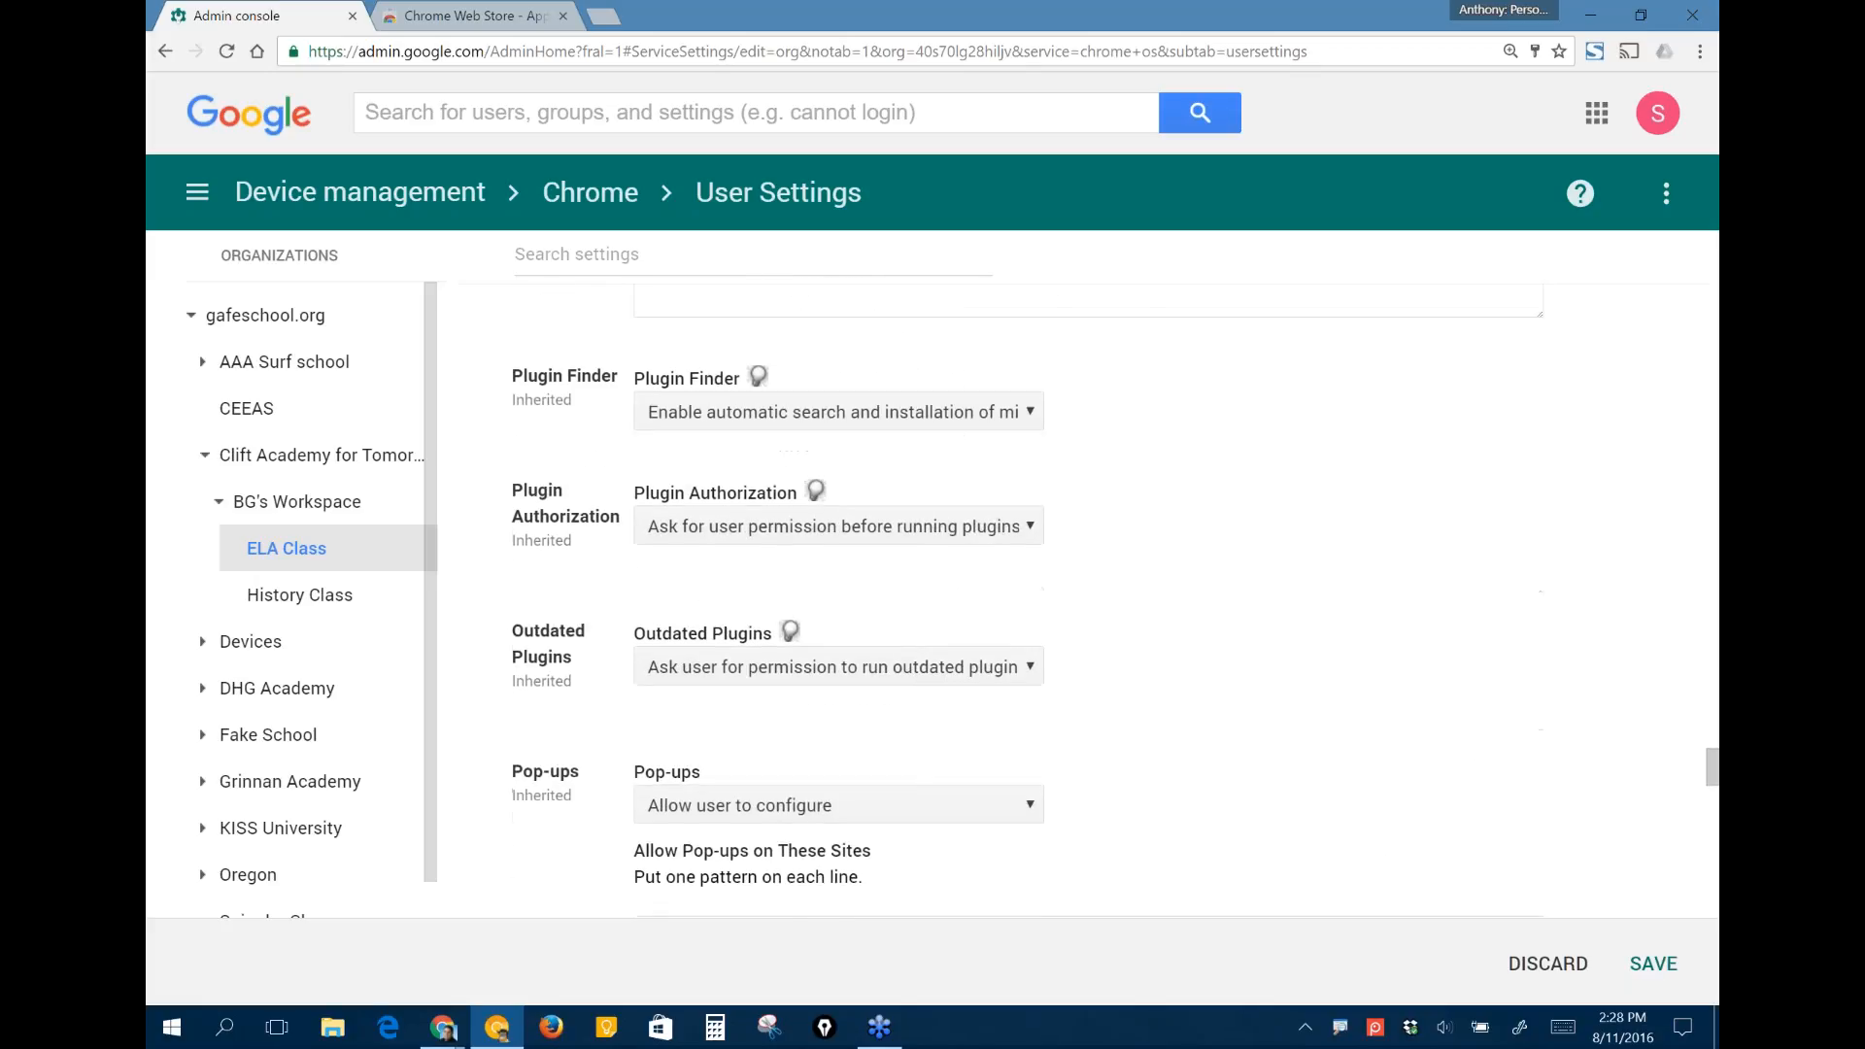
# - Examine the Pop-ups, URL Blacklist, URL Blacklist Exception and Google Drive Syncing settings
pyautogui.scroll(-3, 1029, 602)
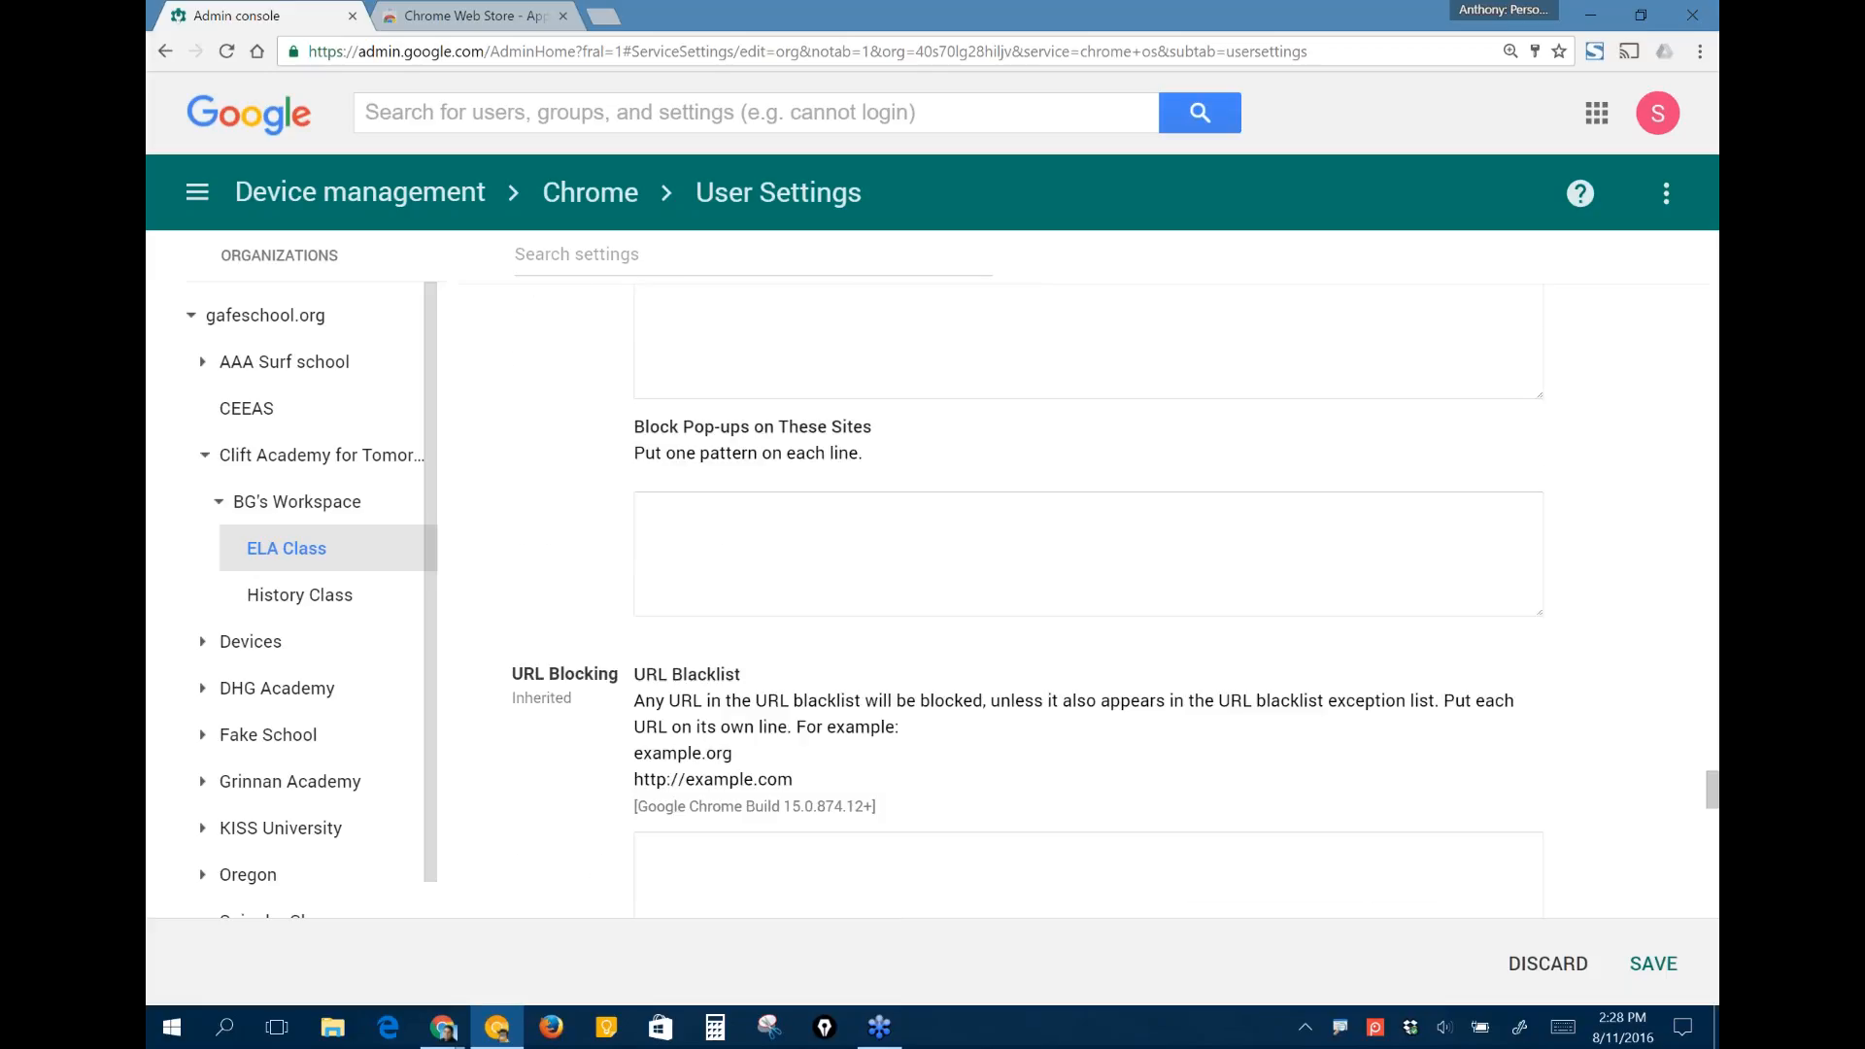
pyautogui.scroll(-2, 1029, 603)
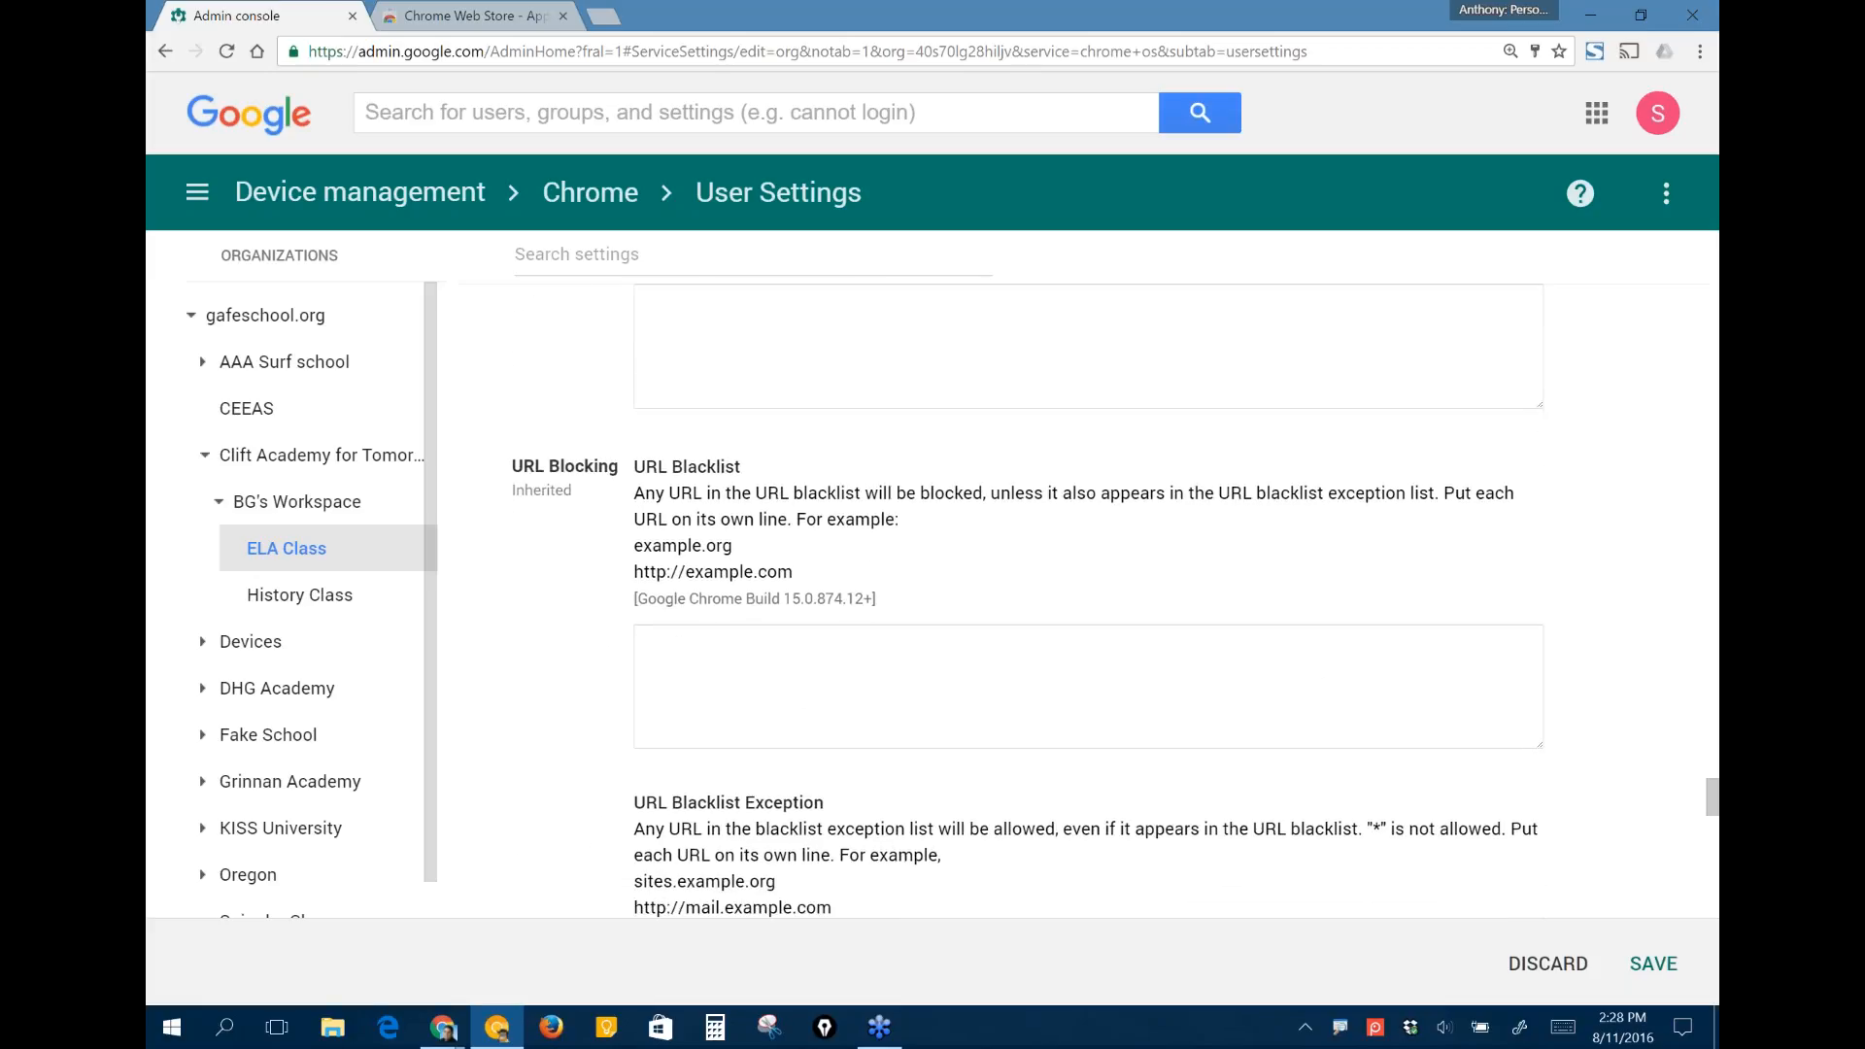
pyautogui.scroll(3, 1029, 602)
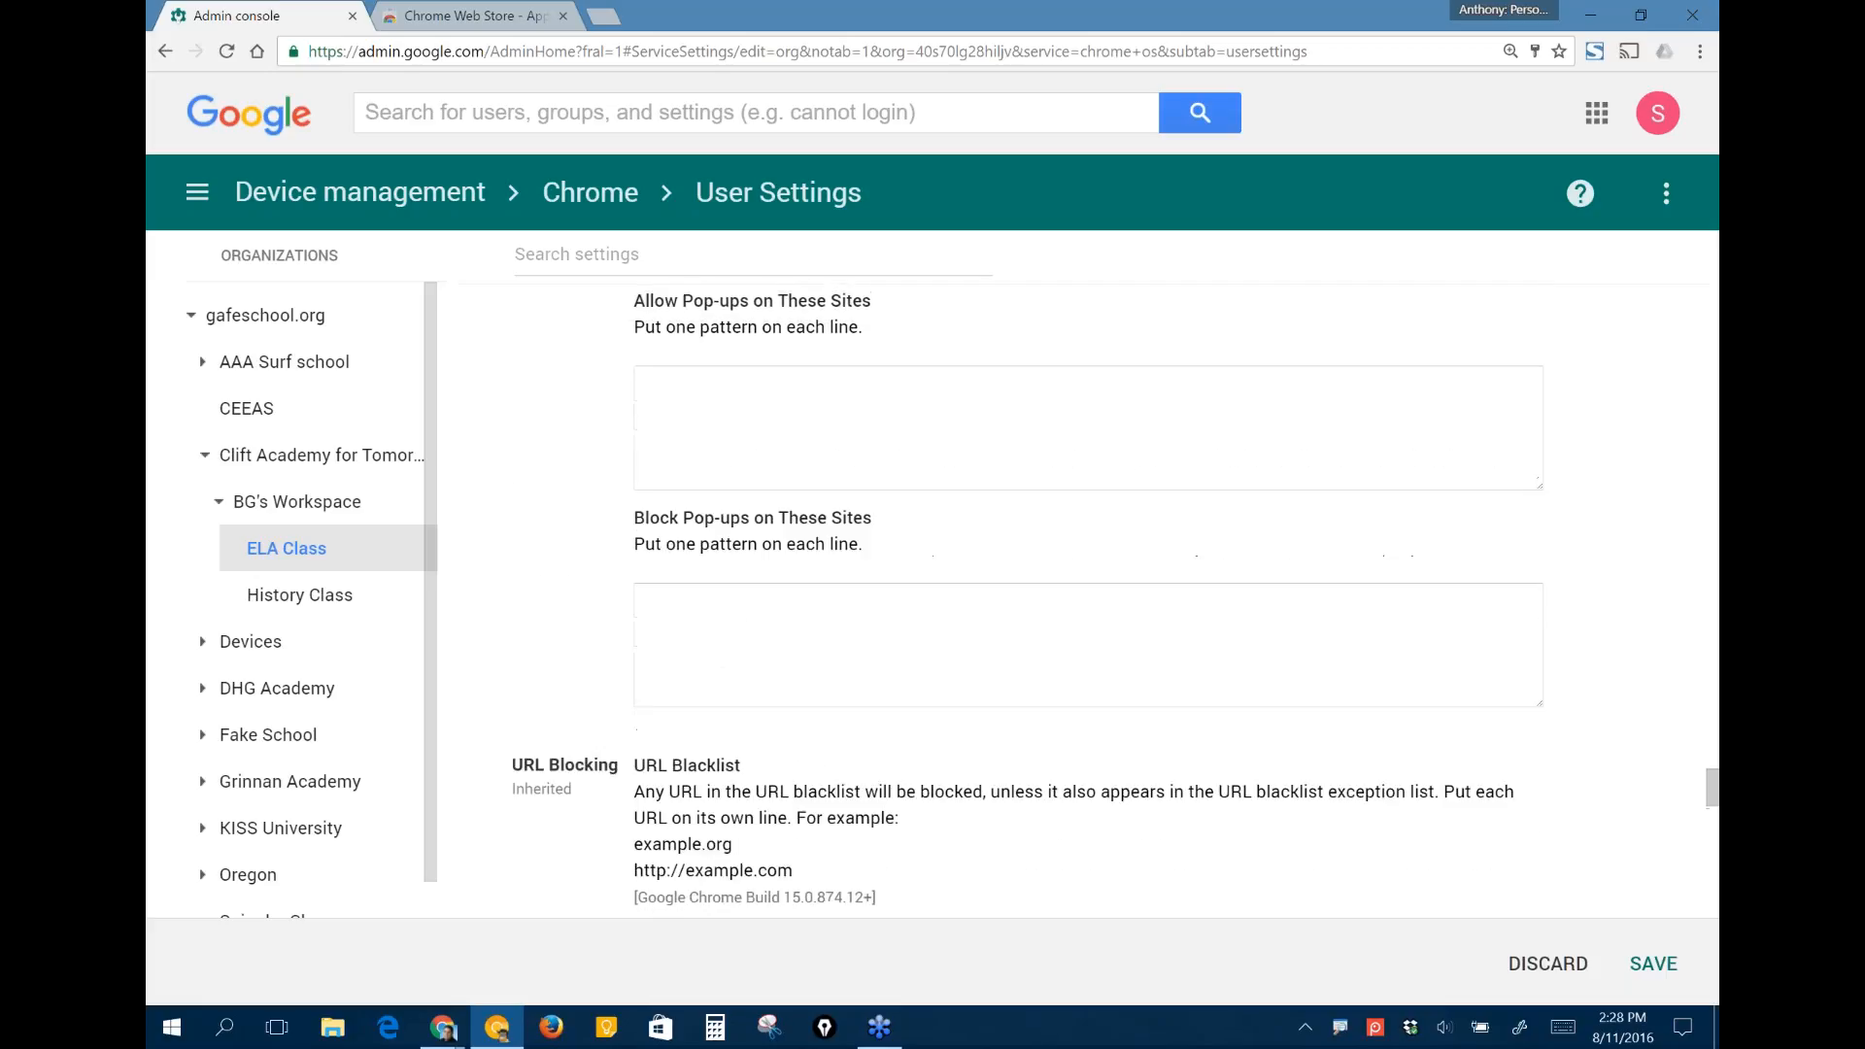
pyautogui.scroll(3, 1175, 437)
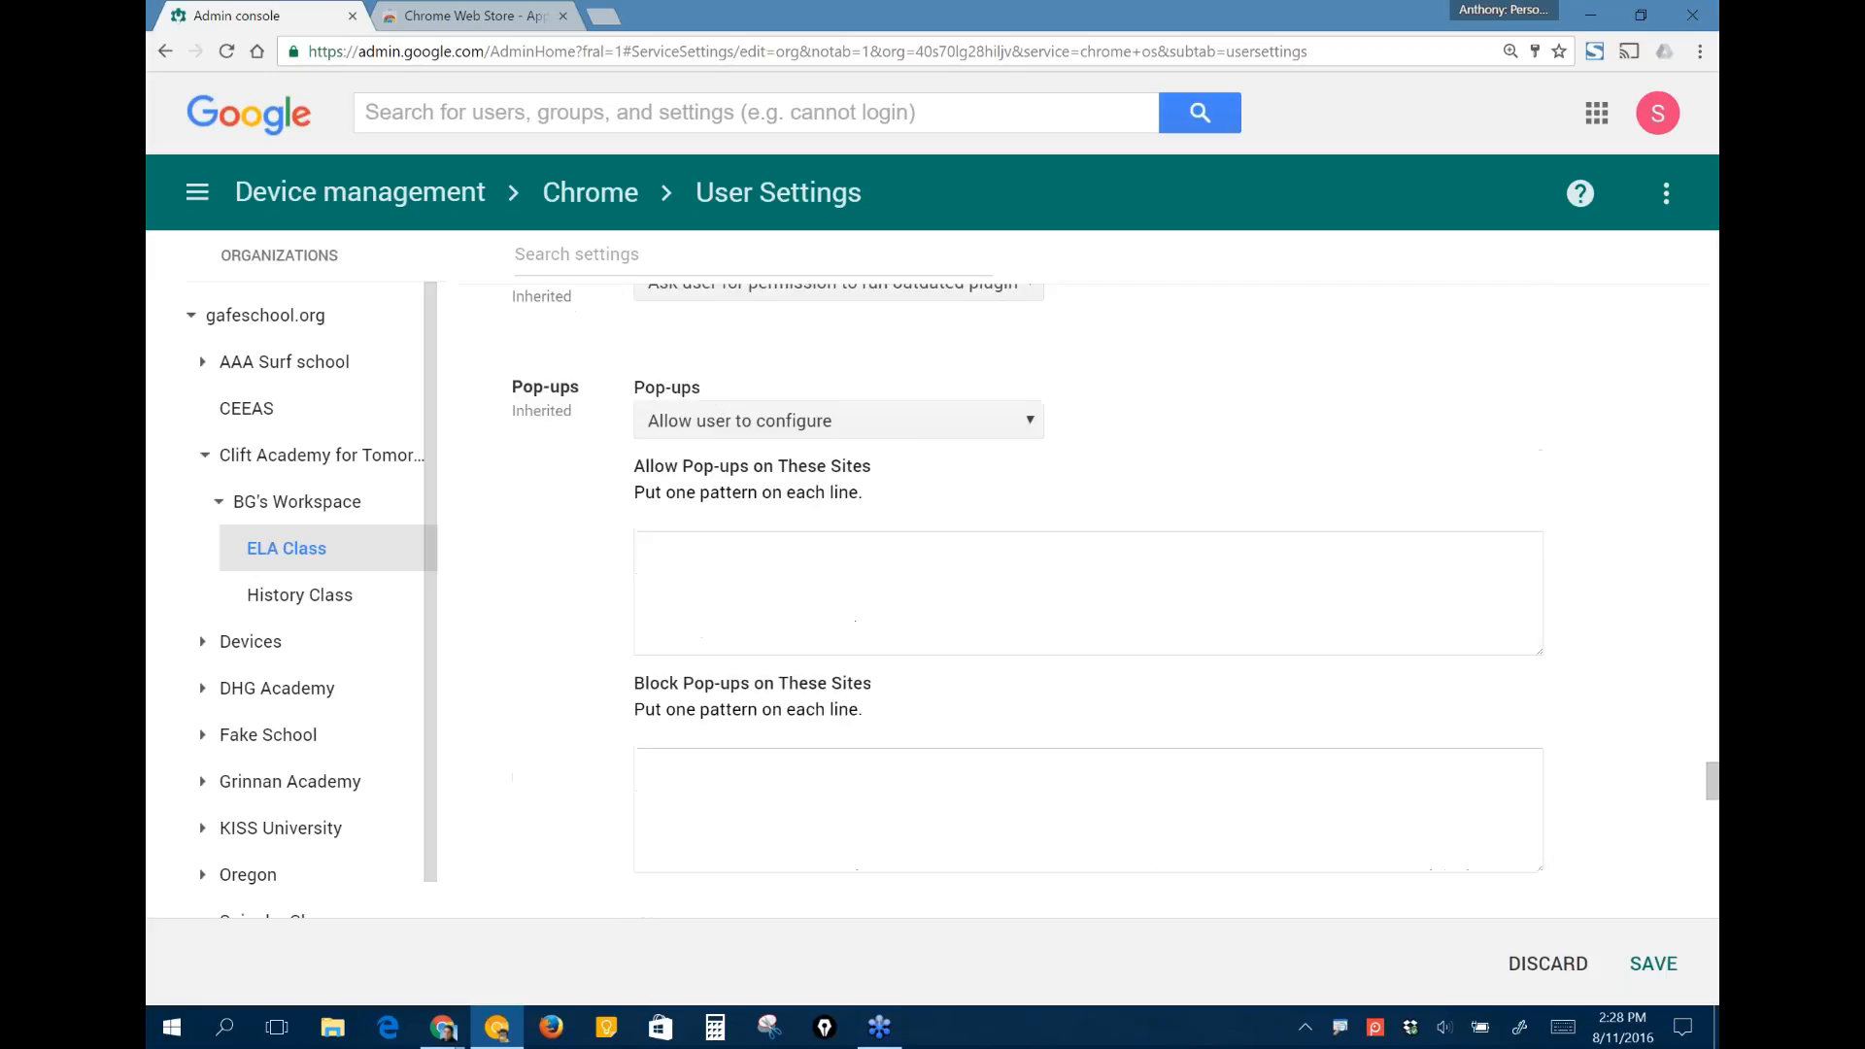
pyautogui.scroll(-1, 1175, 437)
pyautogui.scroll(-1, 1174, 446)
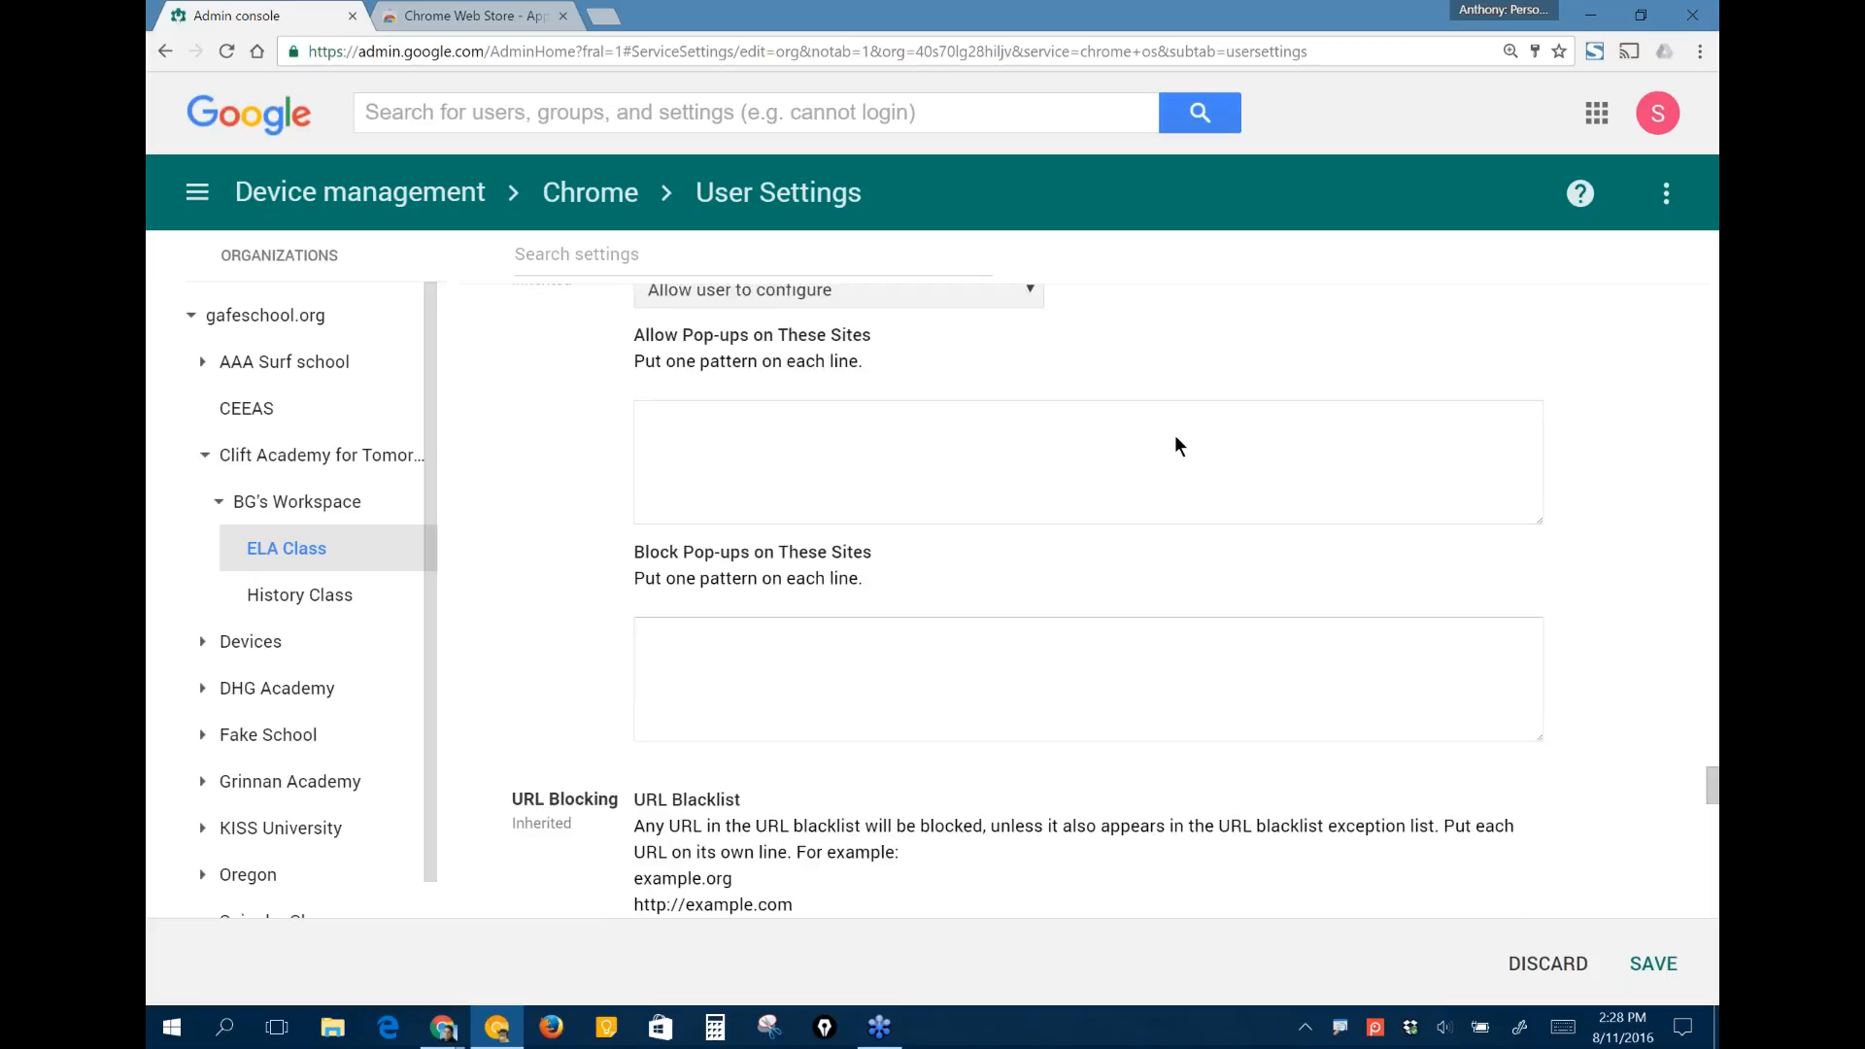
pyautogui.scroll(-4, 1175, 446)
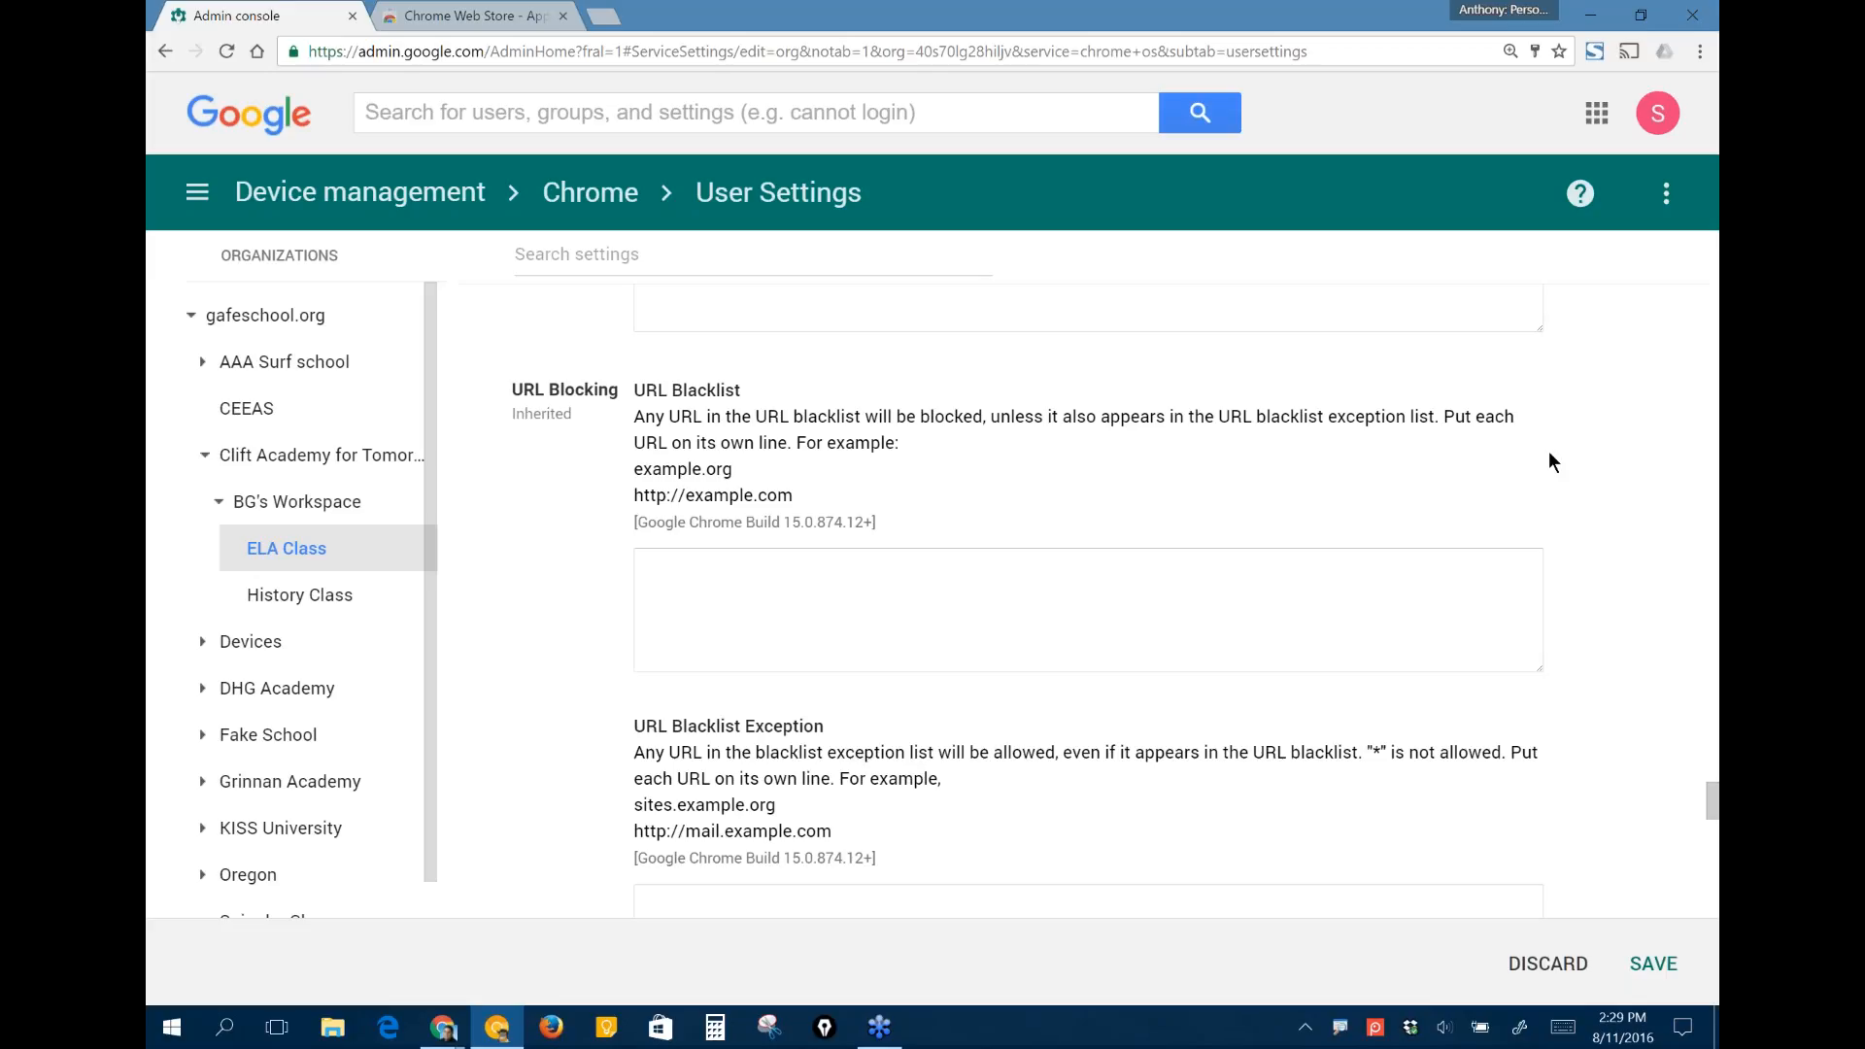
pyautogui.scroll(-1, 1548, 462)
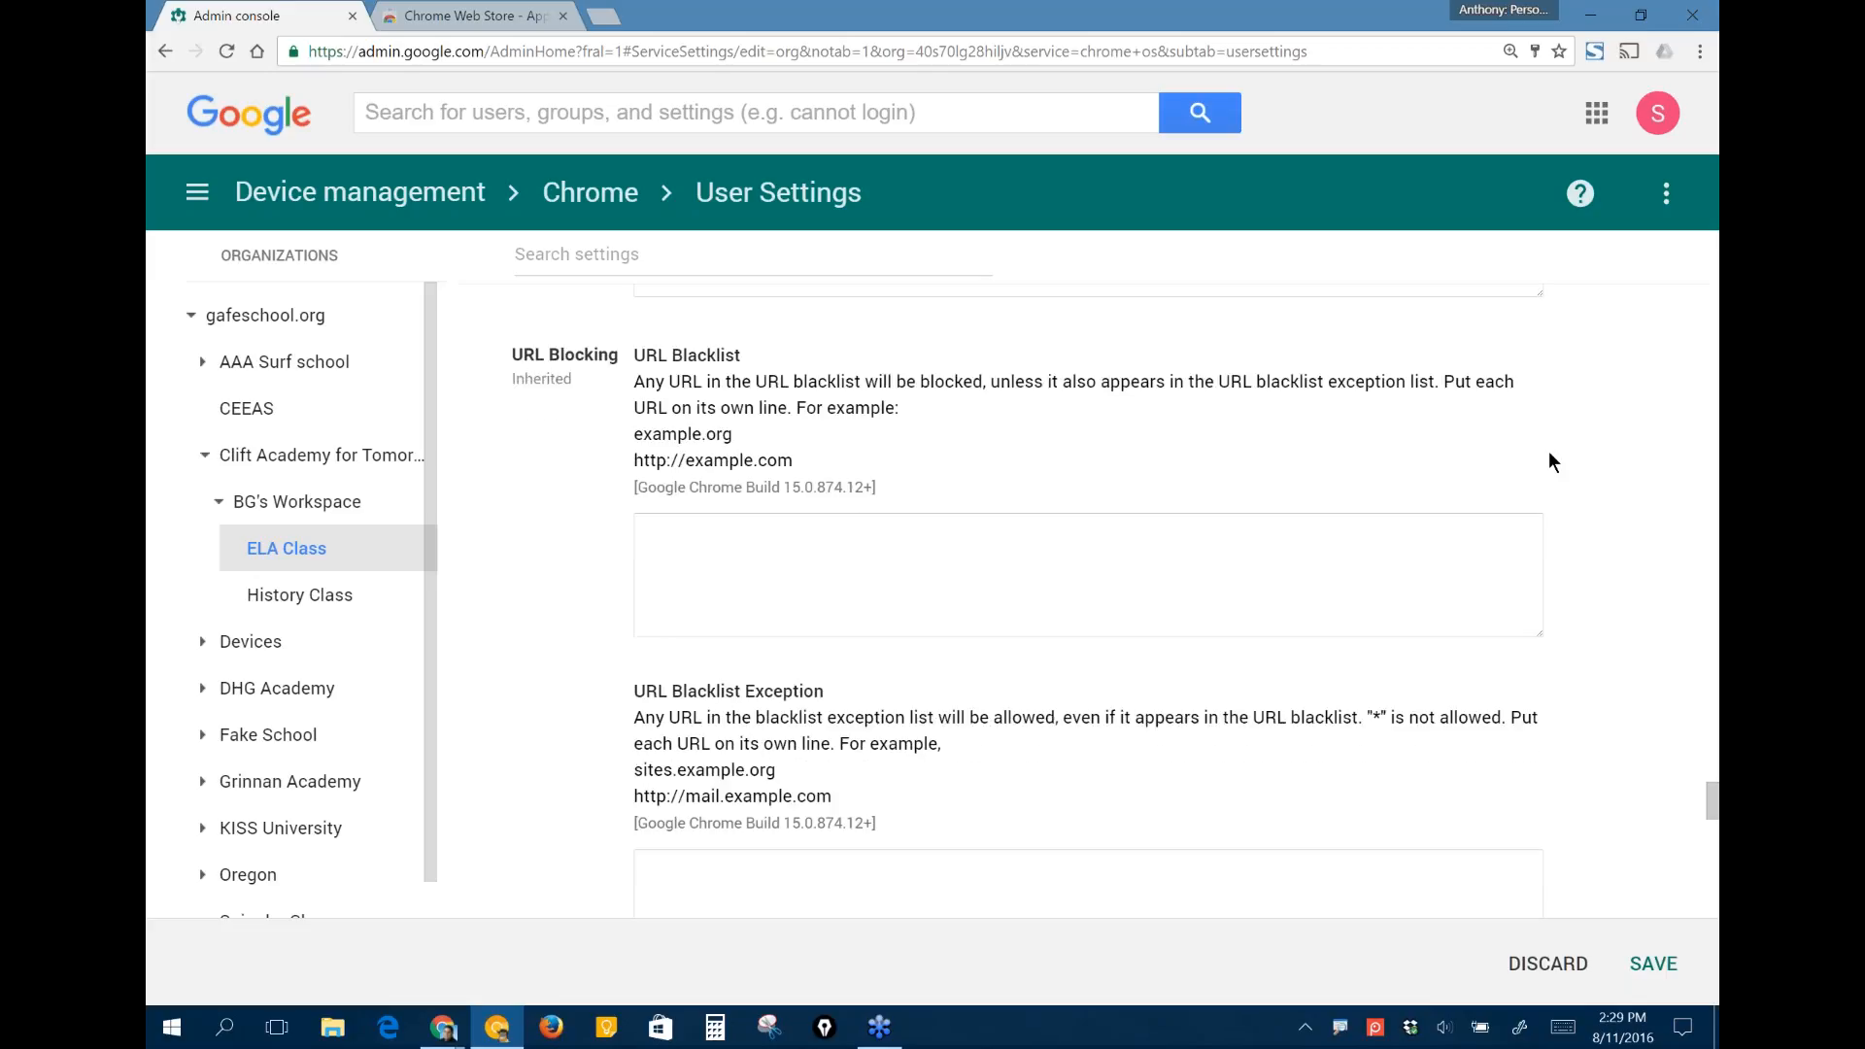
pyautogui.scroll(-2, 1549, 462)
pyautogui.scroll(-1, 1599, 515)
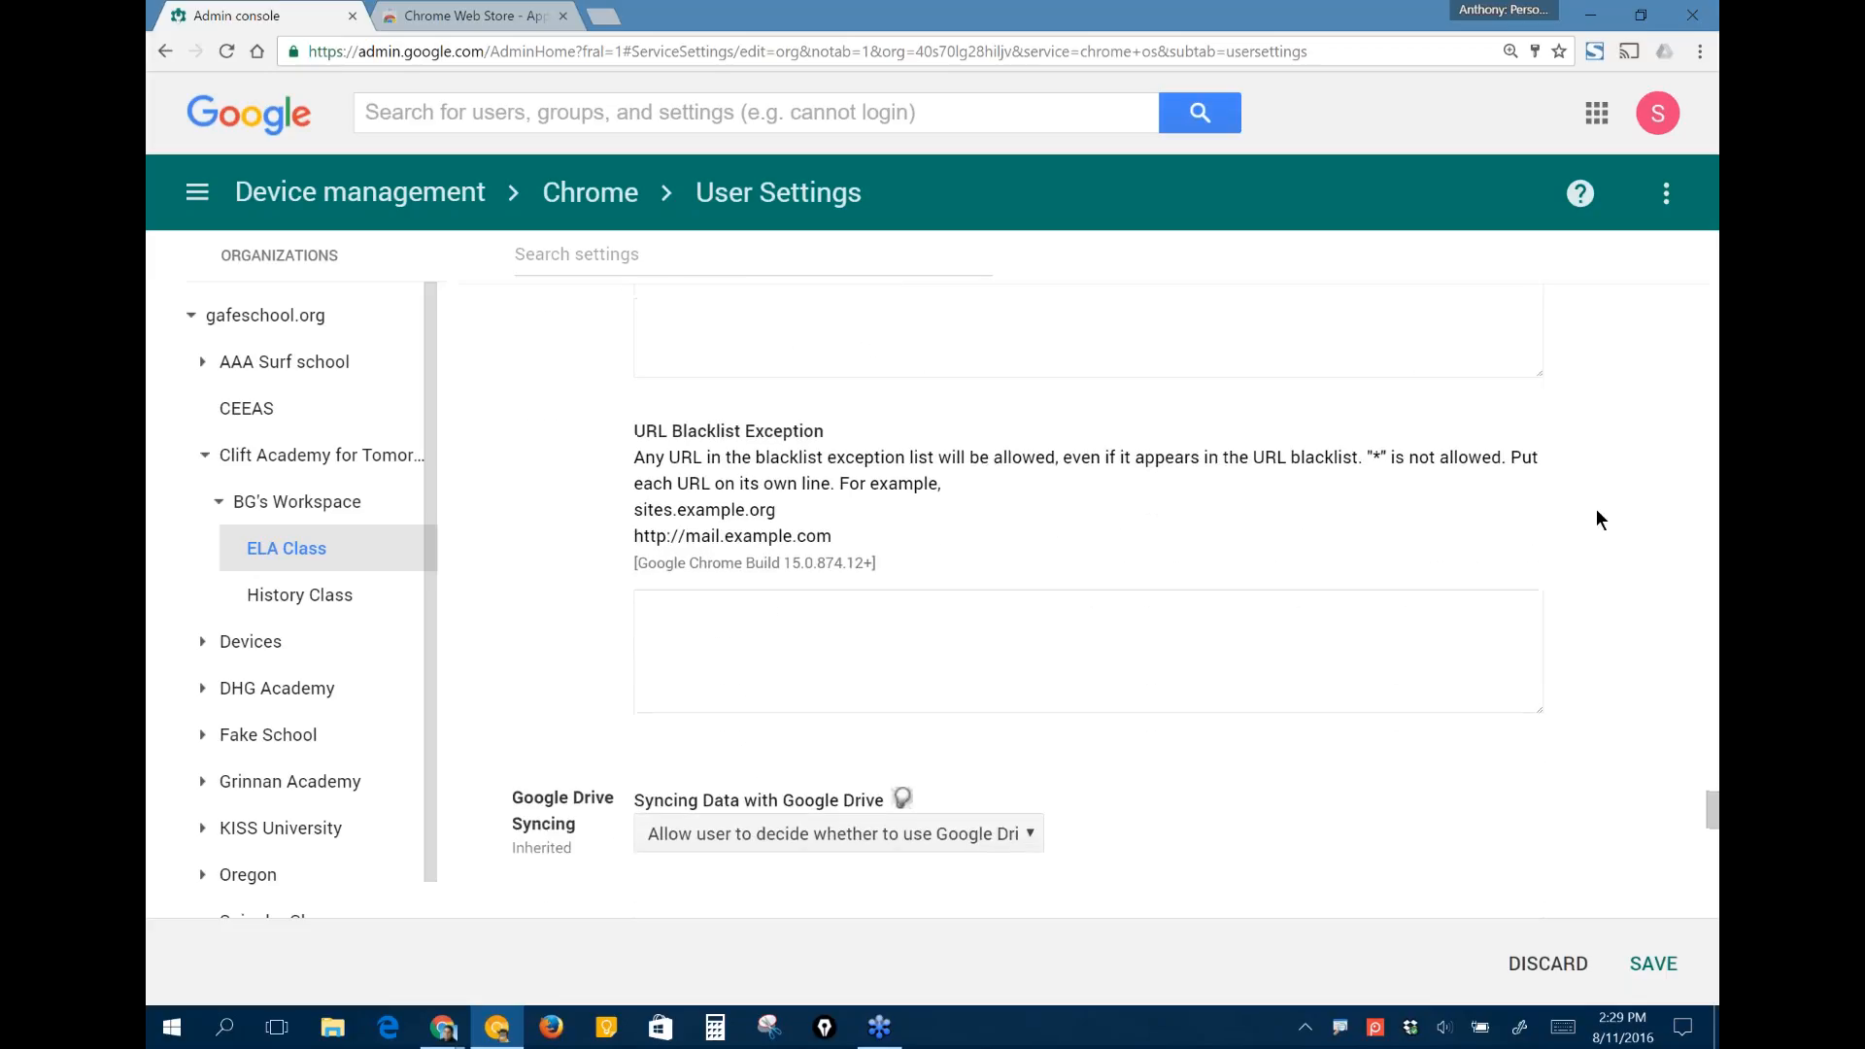
pyautogui.scroll(-4, 1598, 512)
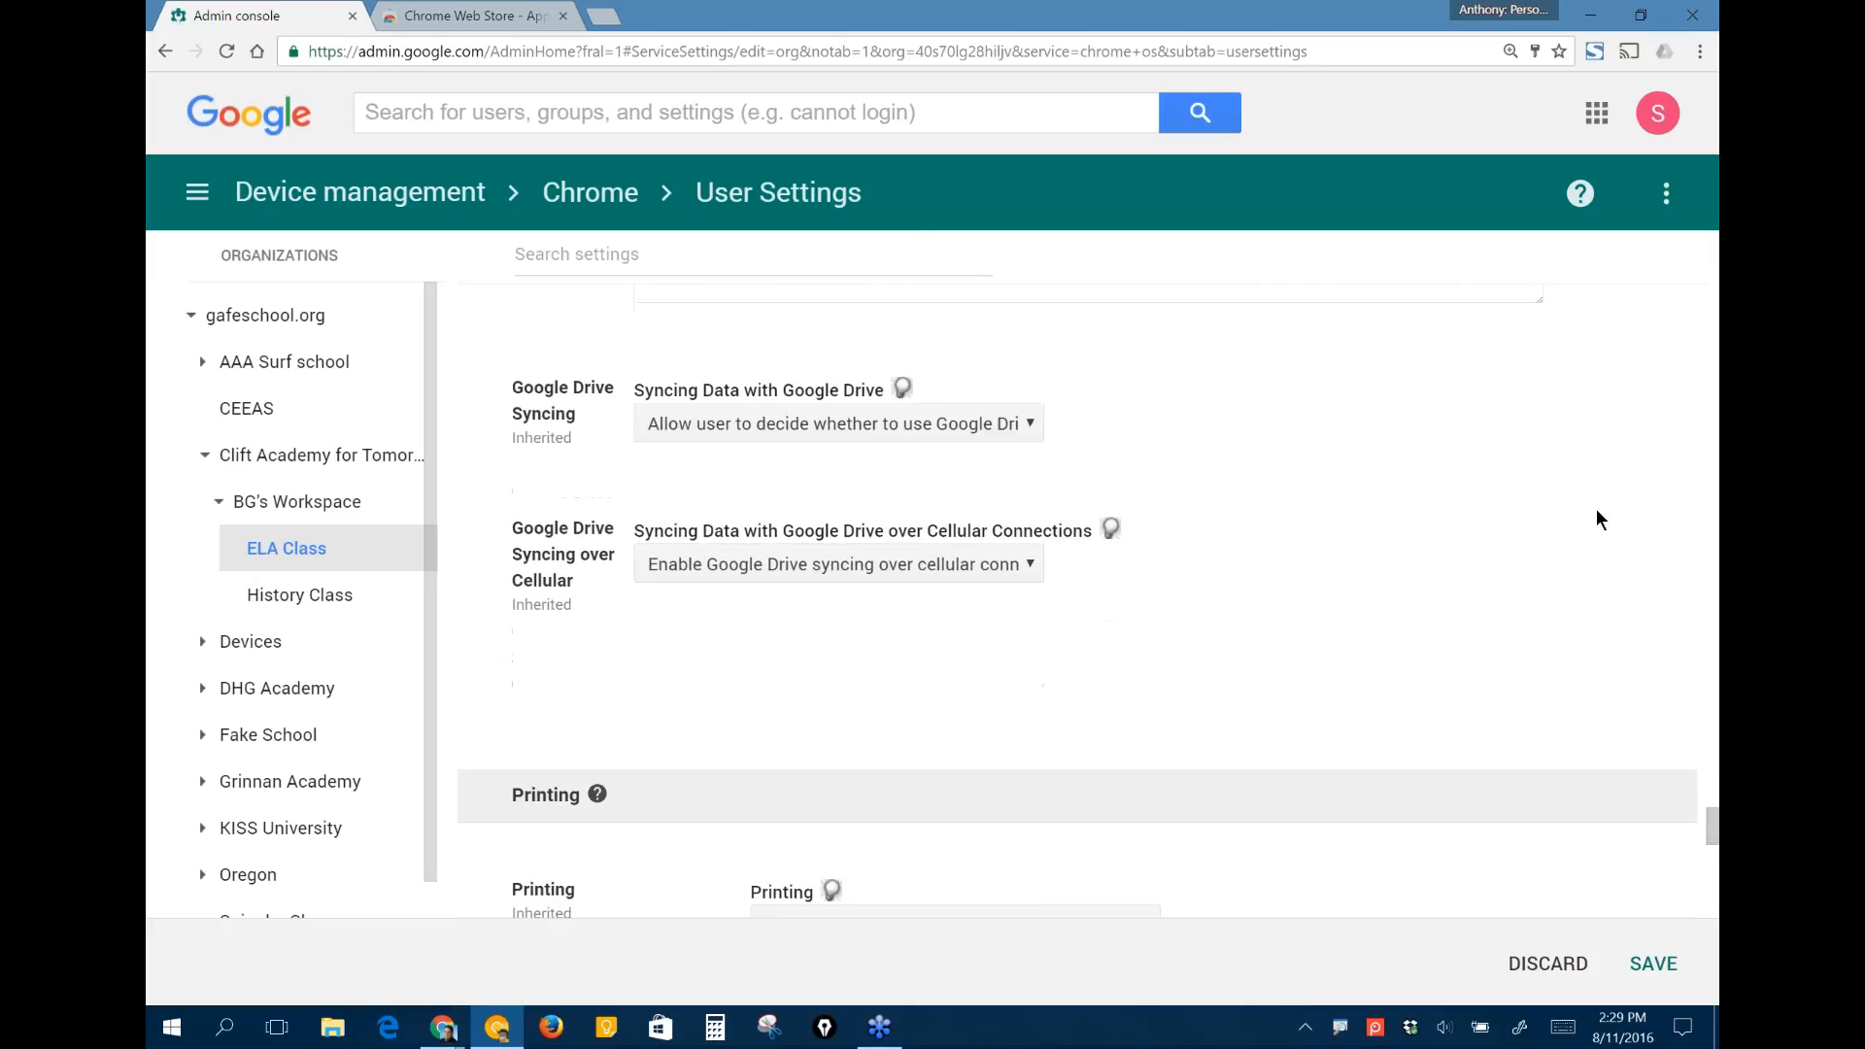
# - Review the Printing settings and the user experience settings from Managed Bookmarks through Developer Tools, Multiple Sign-in Access and Unified Desktop
pyautogui.scroll(-6, 1598, 519)
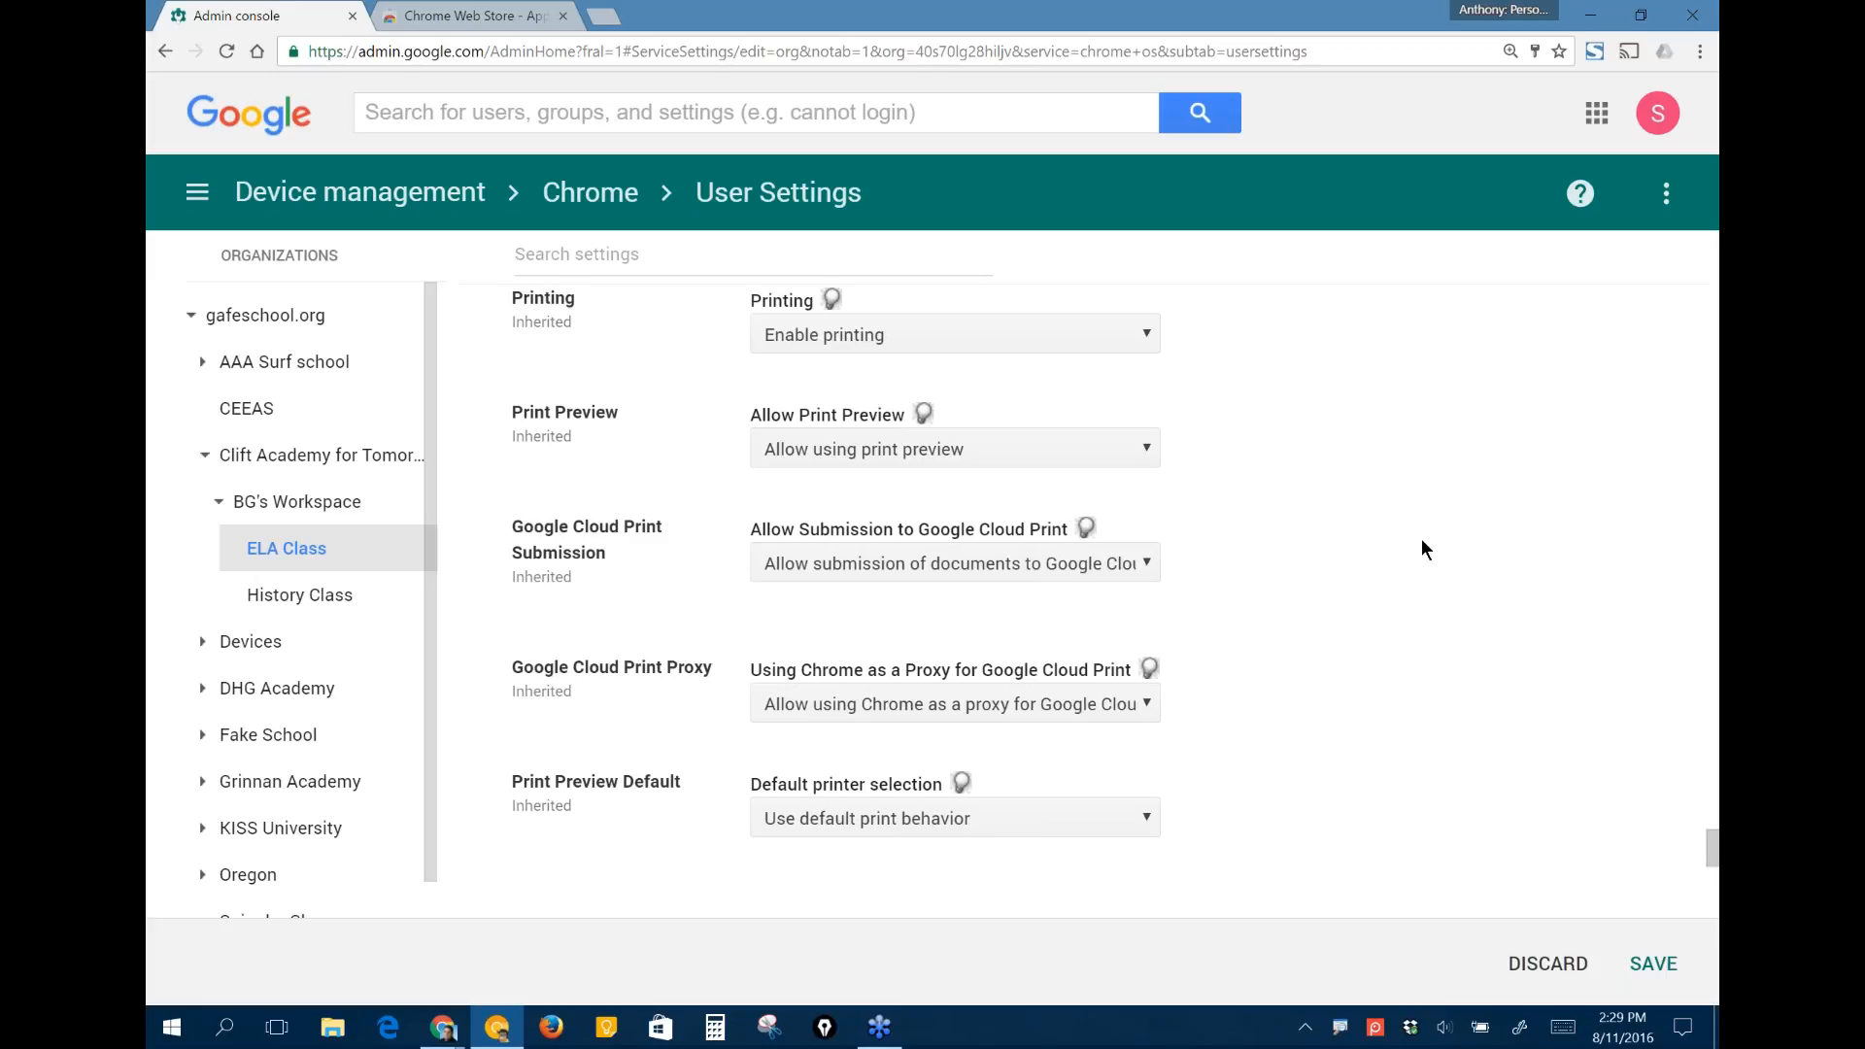
pyautogui.scroll(-1, 1421, 538)
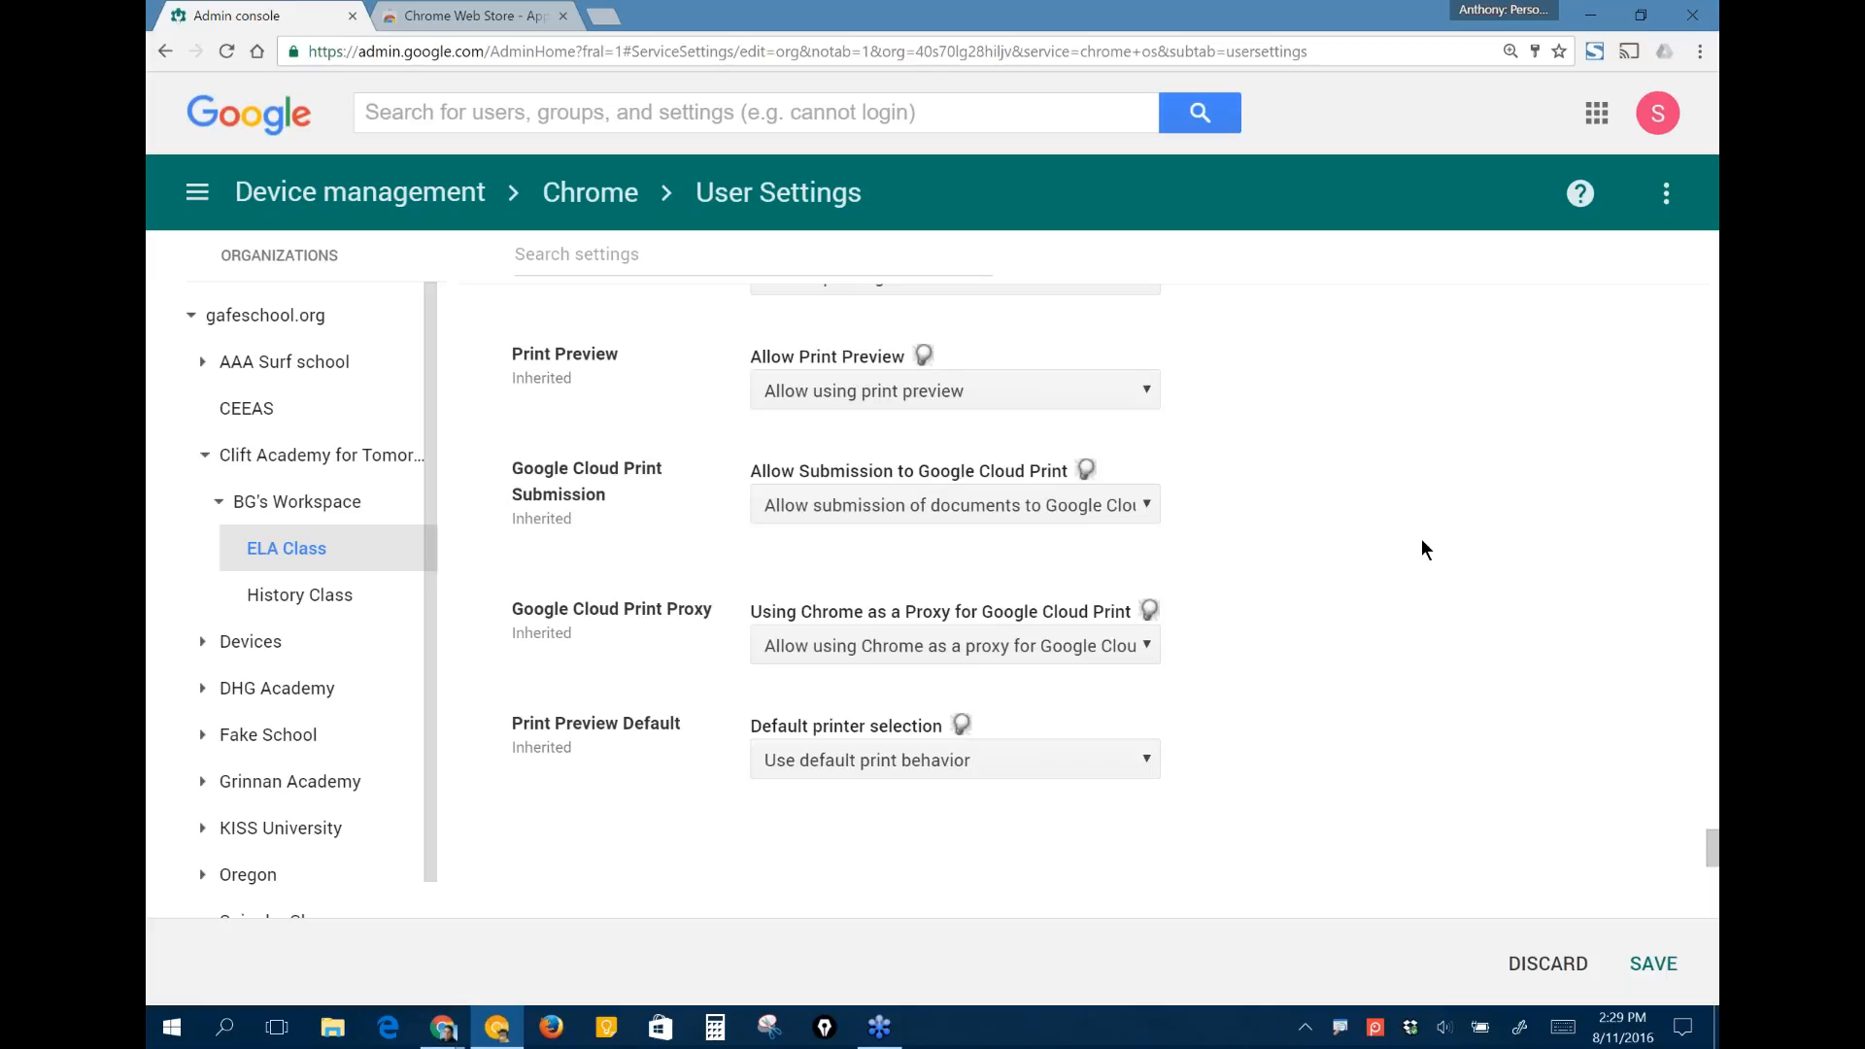
pyautogui.scroll(-7, 1422, 541)
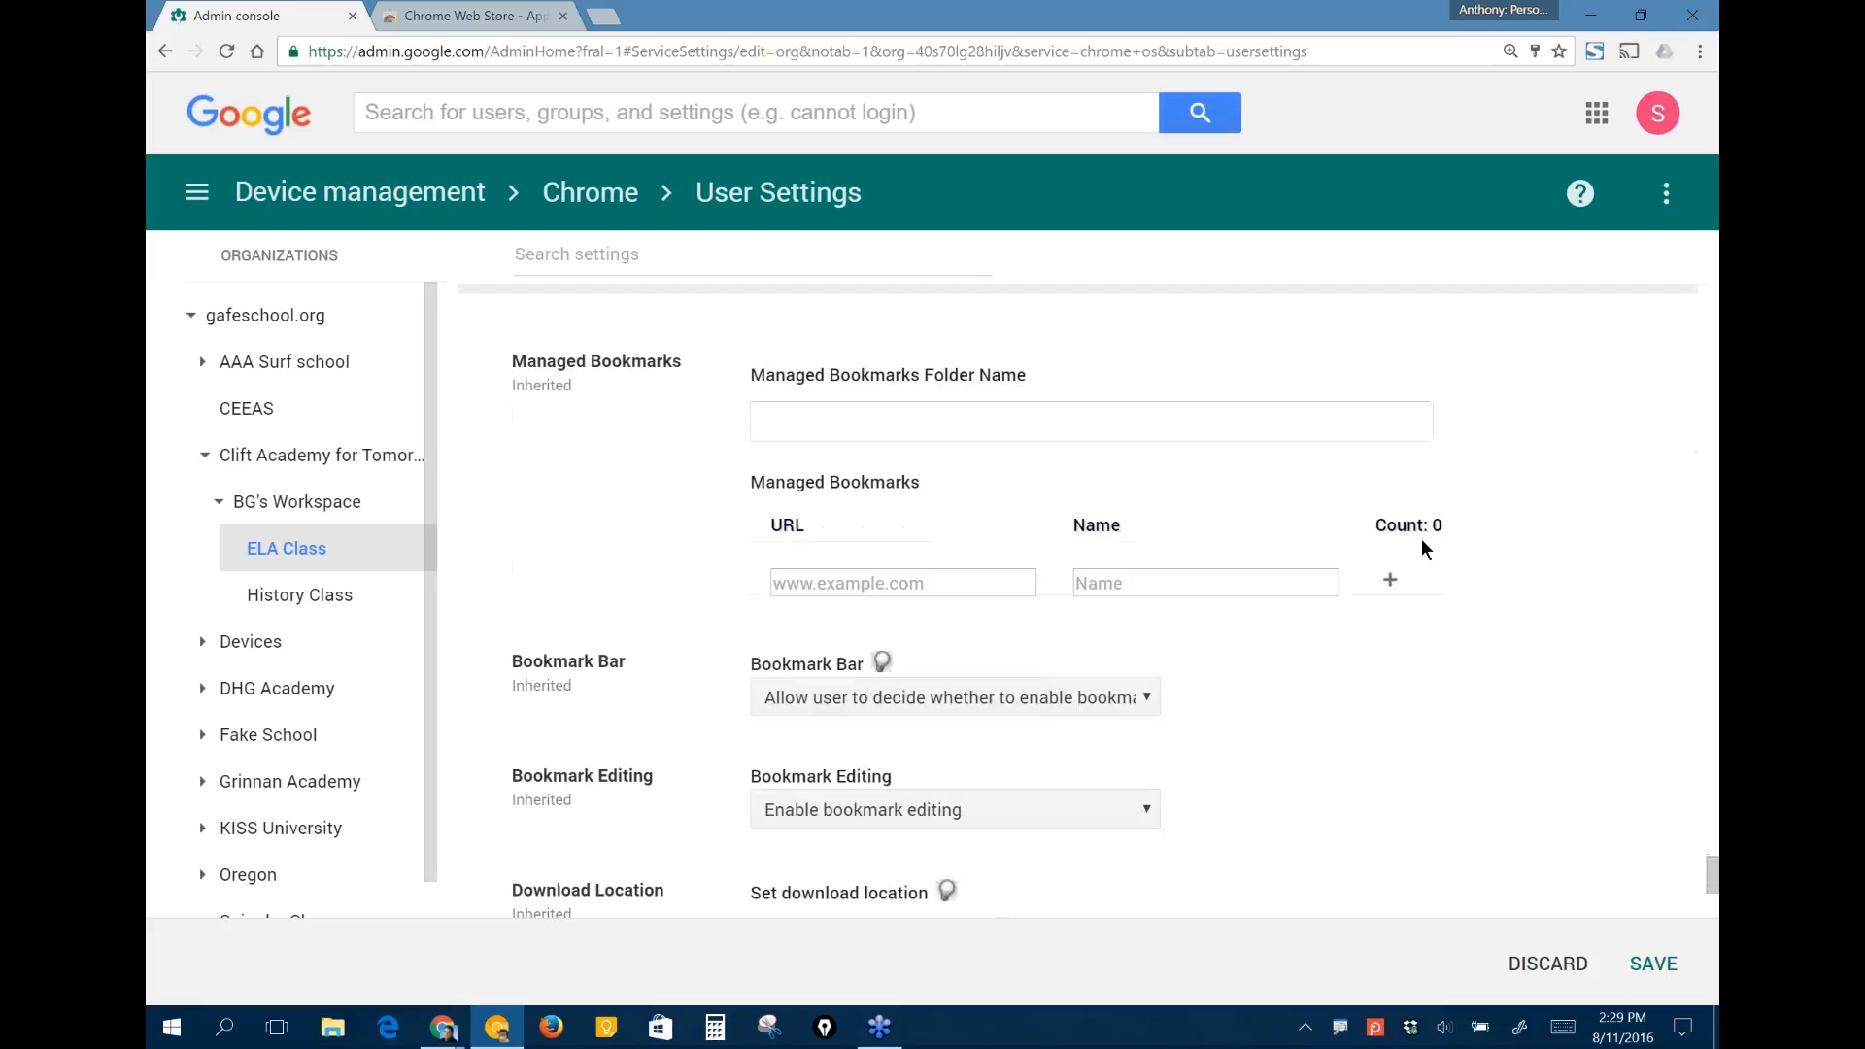
pyautogui.scroll(-1, 1420, 549)
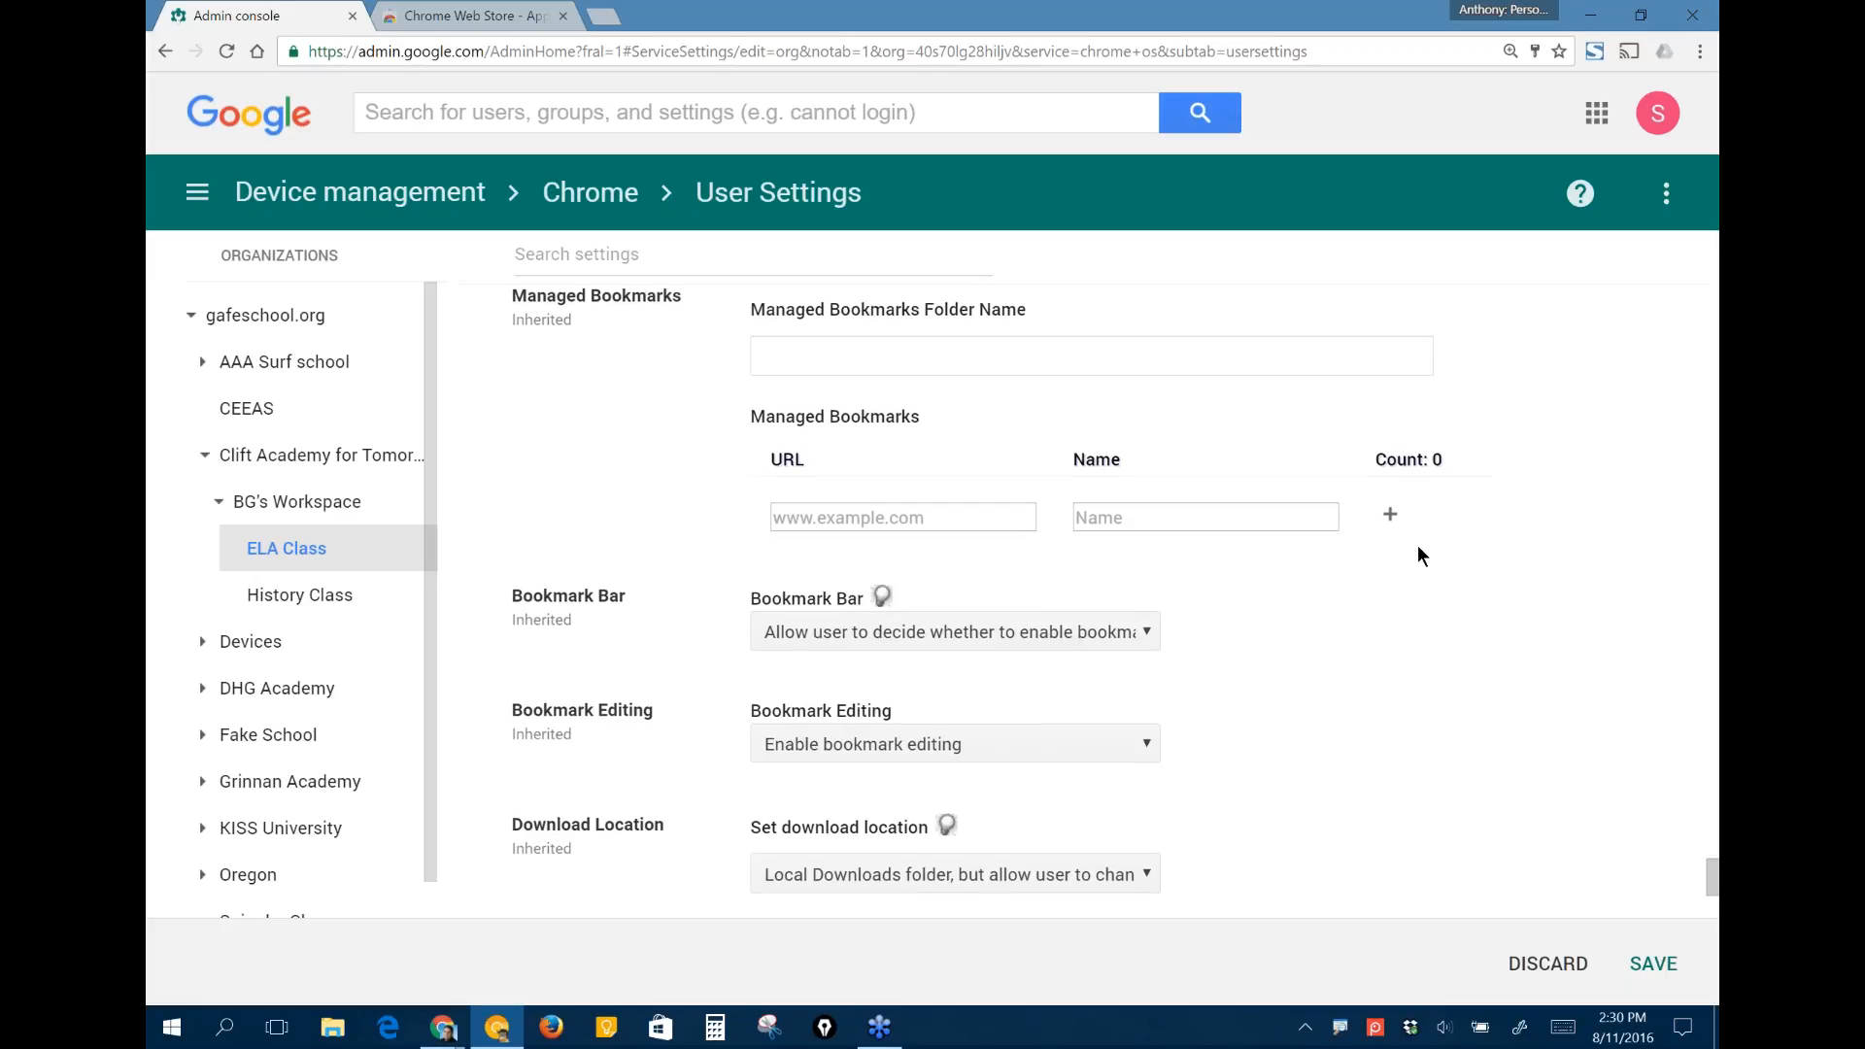
pyautogui.scroll(-3, 1418, 547)
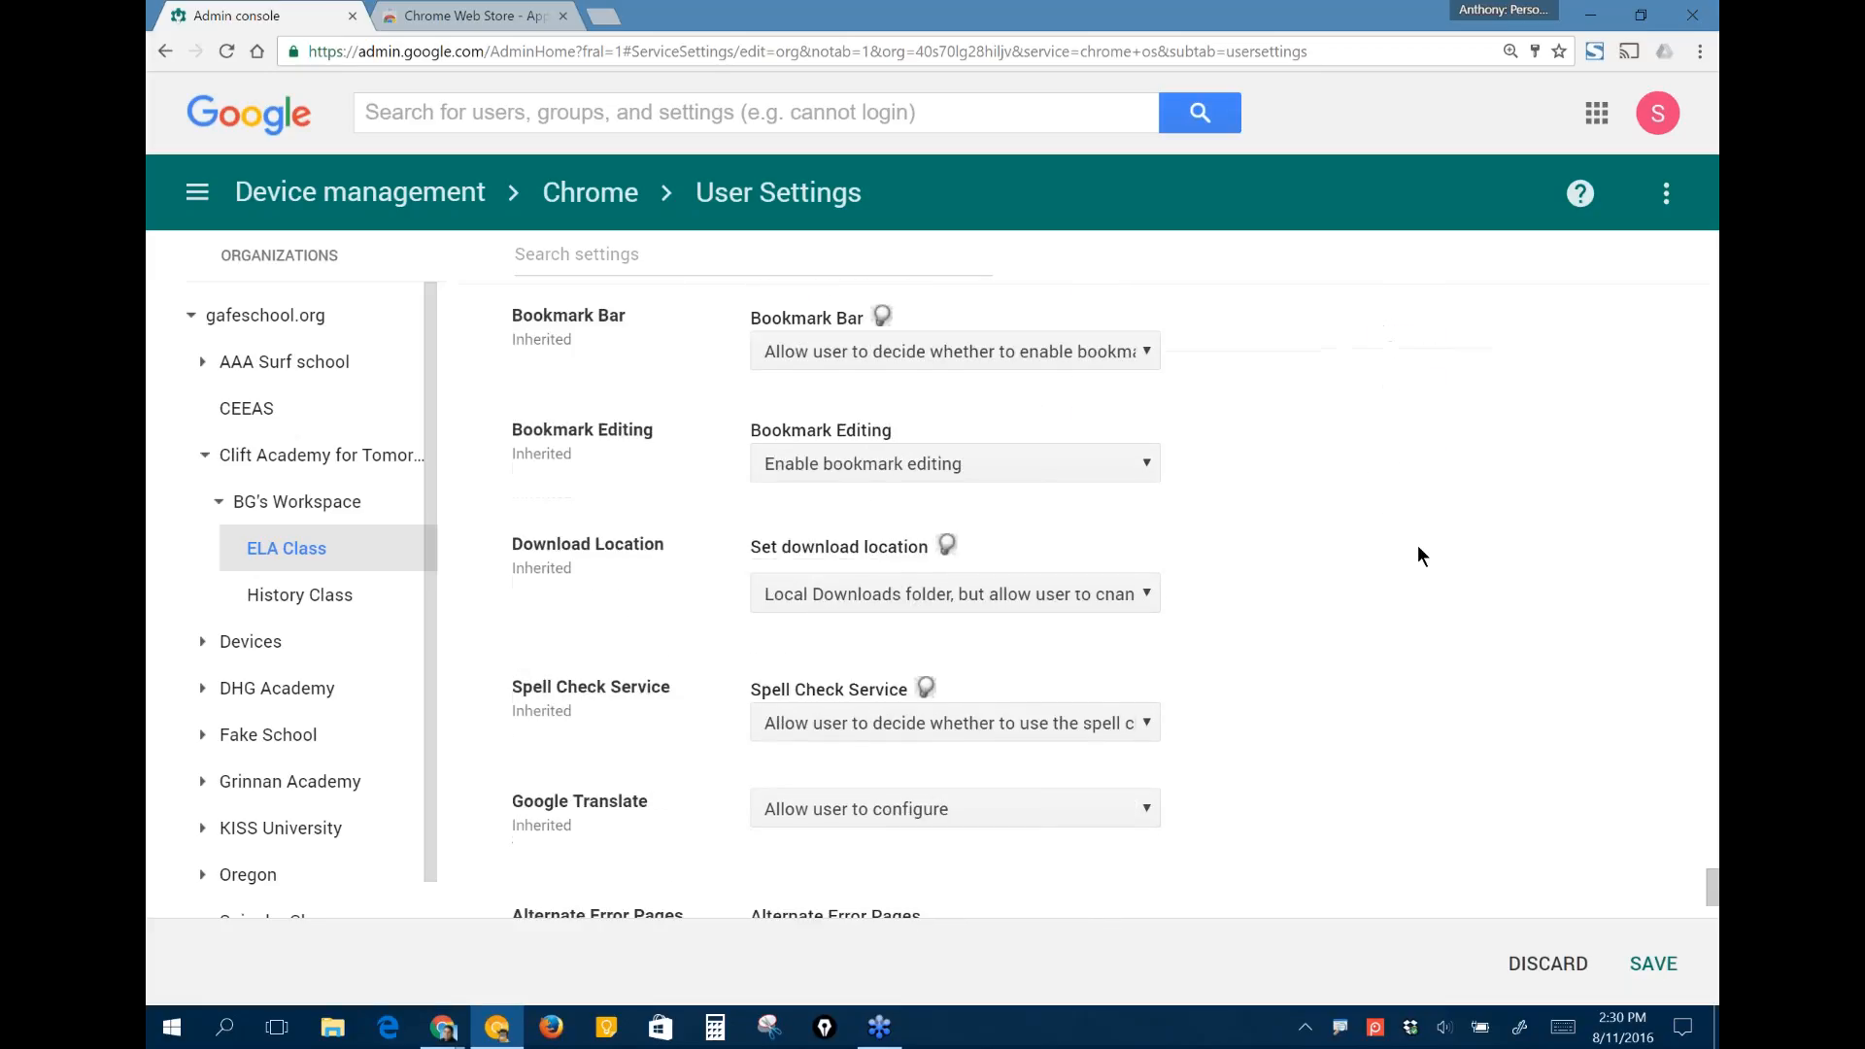
pyautogui.scroll(-1, 1418, 556)
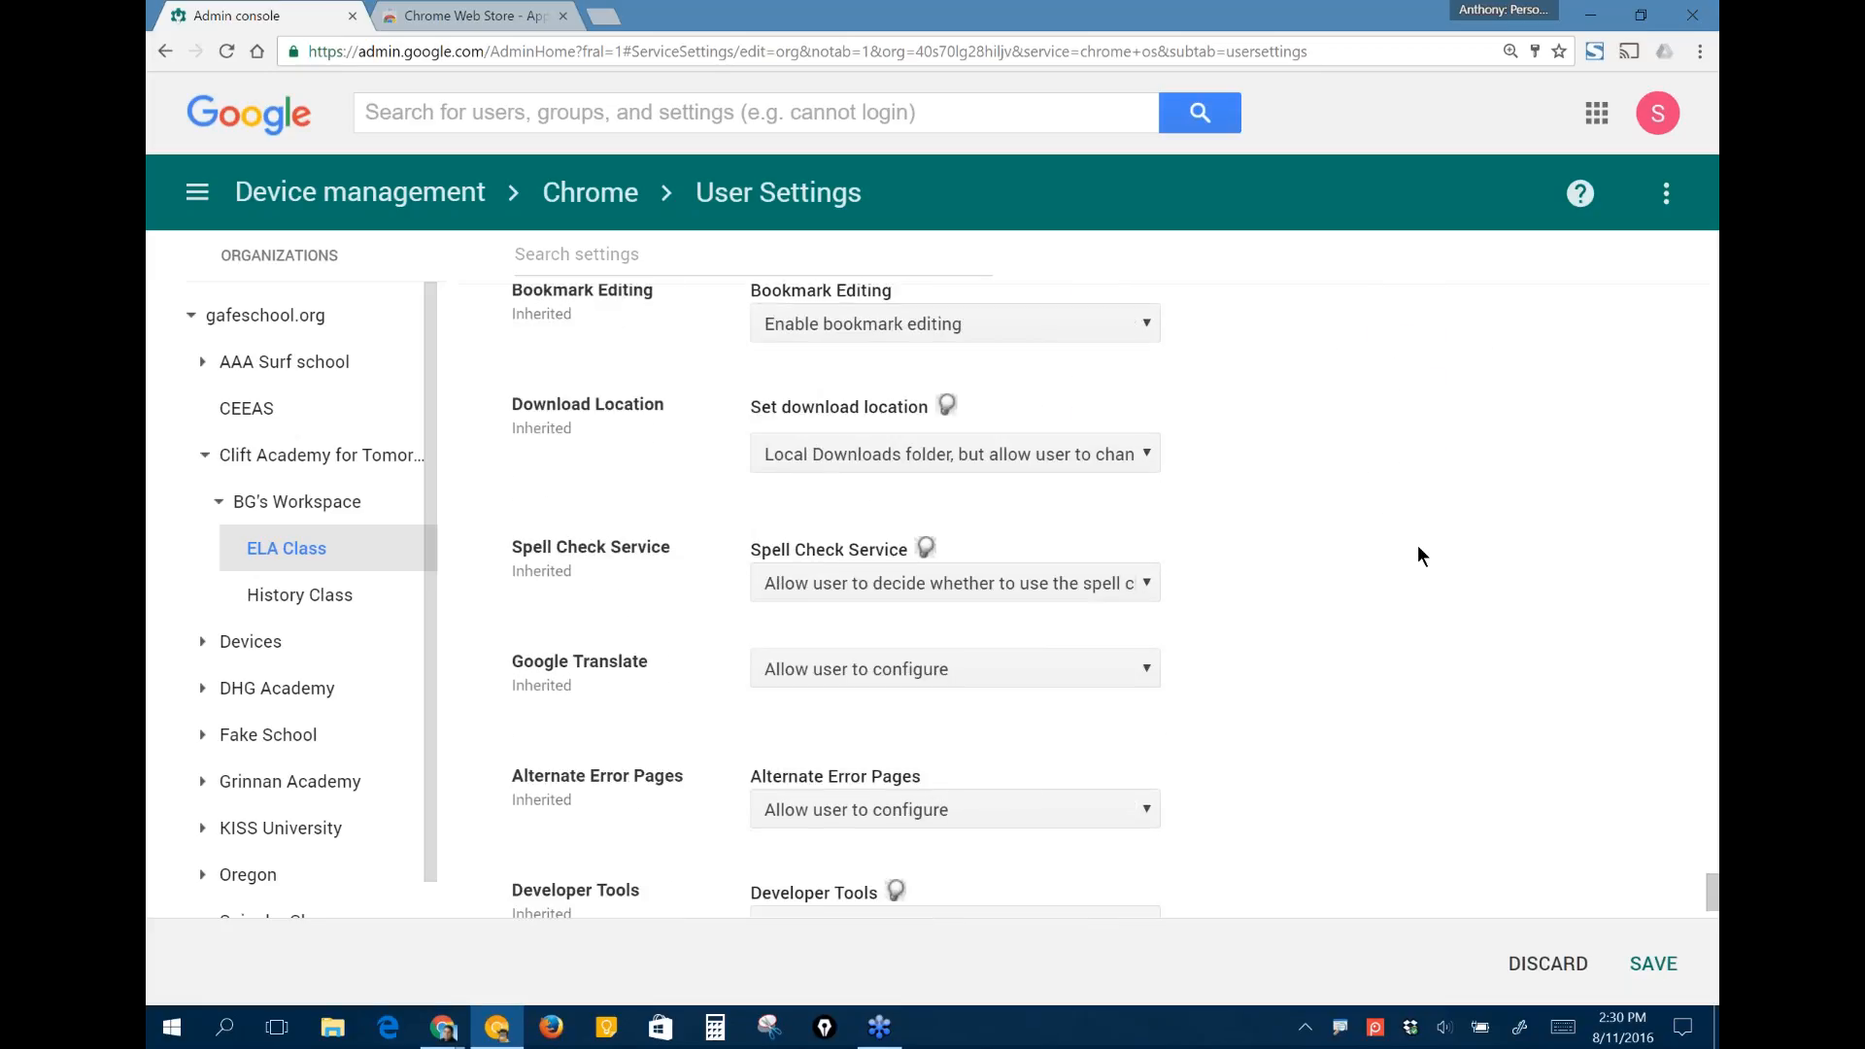
pyautogui.scroll(-1, 1418, 556)
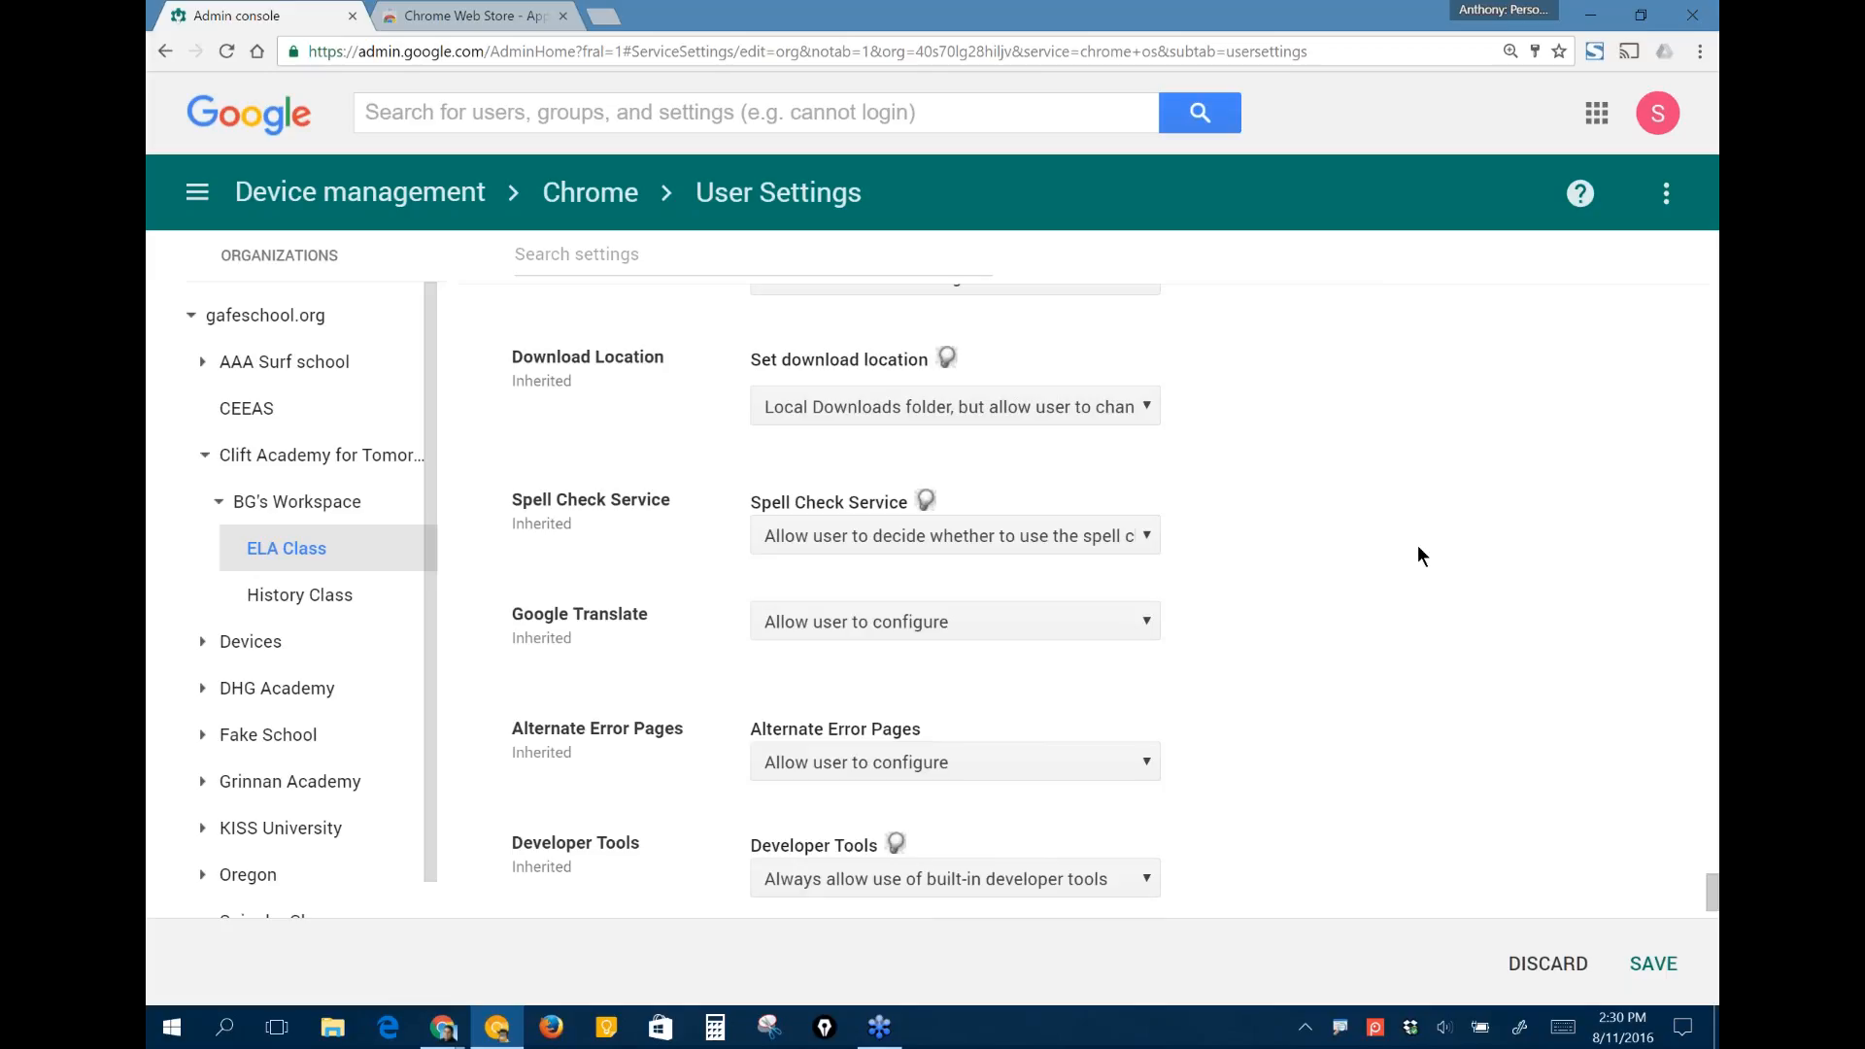
pyautogui.scroll(-1, 1418, 556)
pyautogui.scroll(-3, 1418, 556)
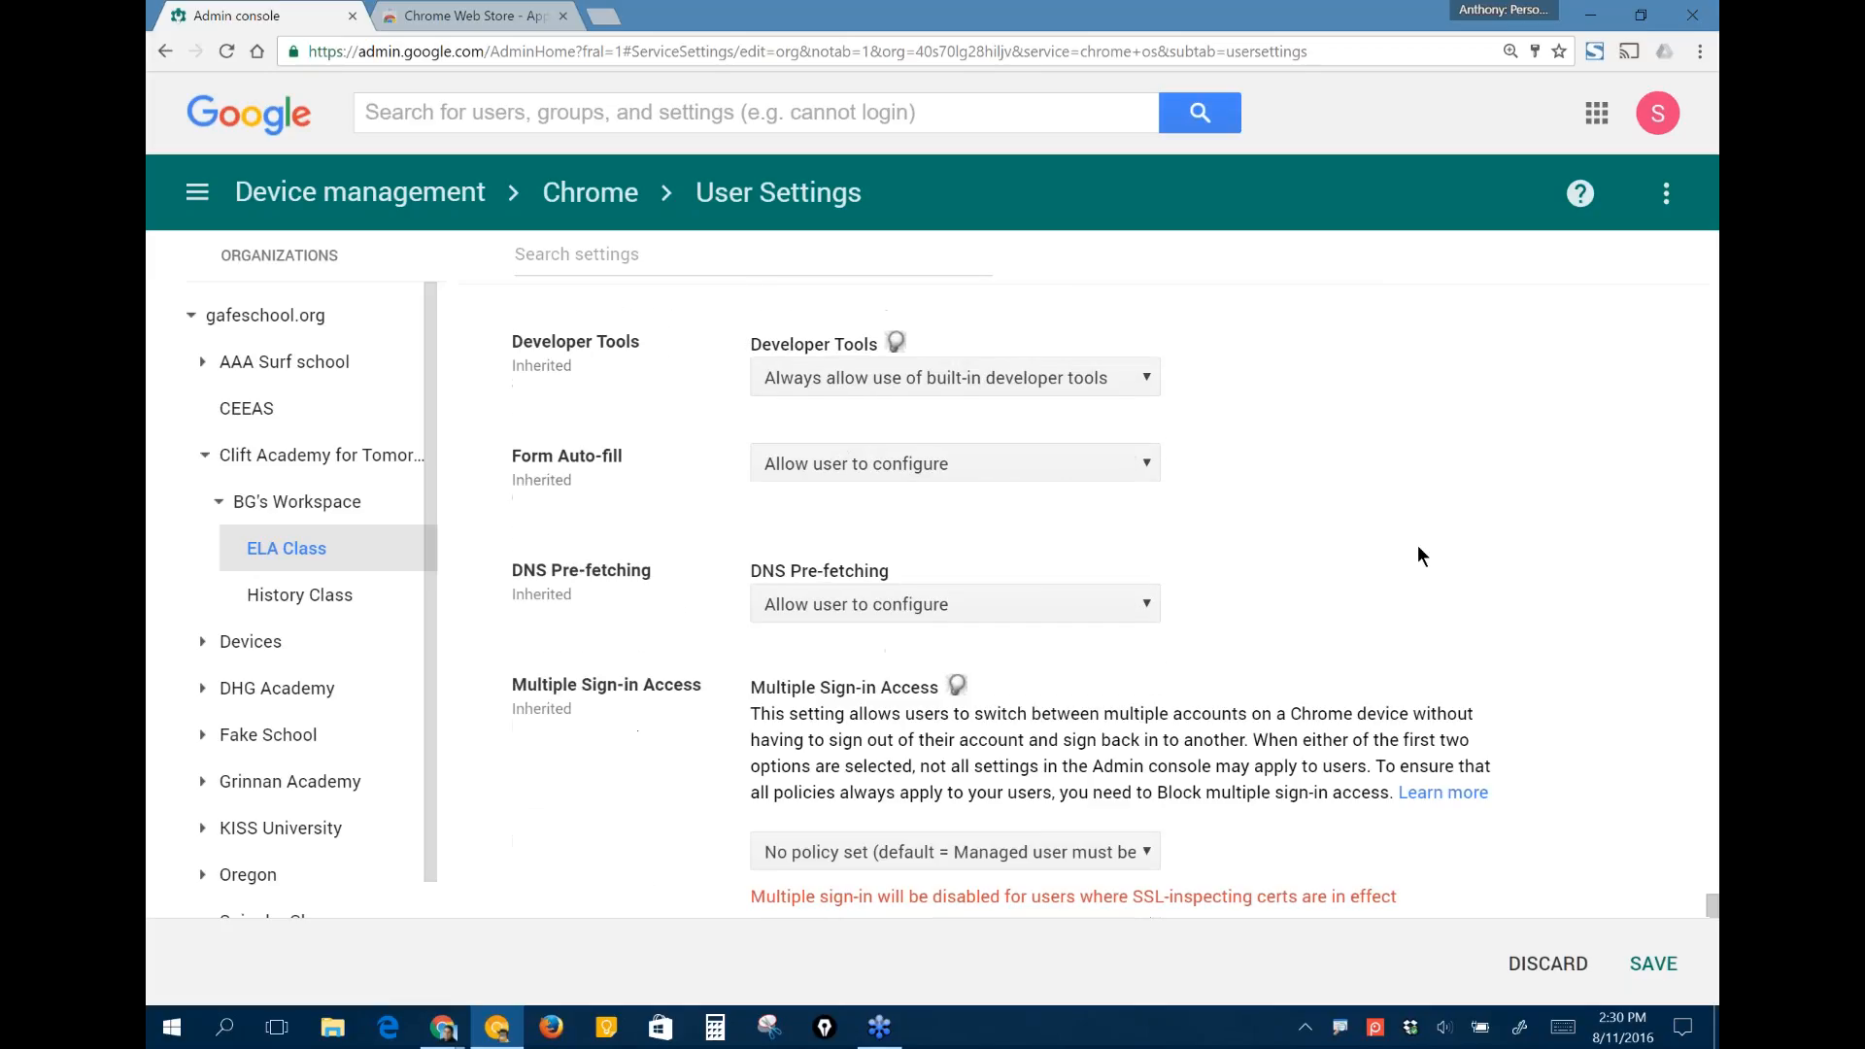
pyautogui.scroll(-4, 1418, 556)
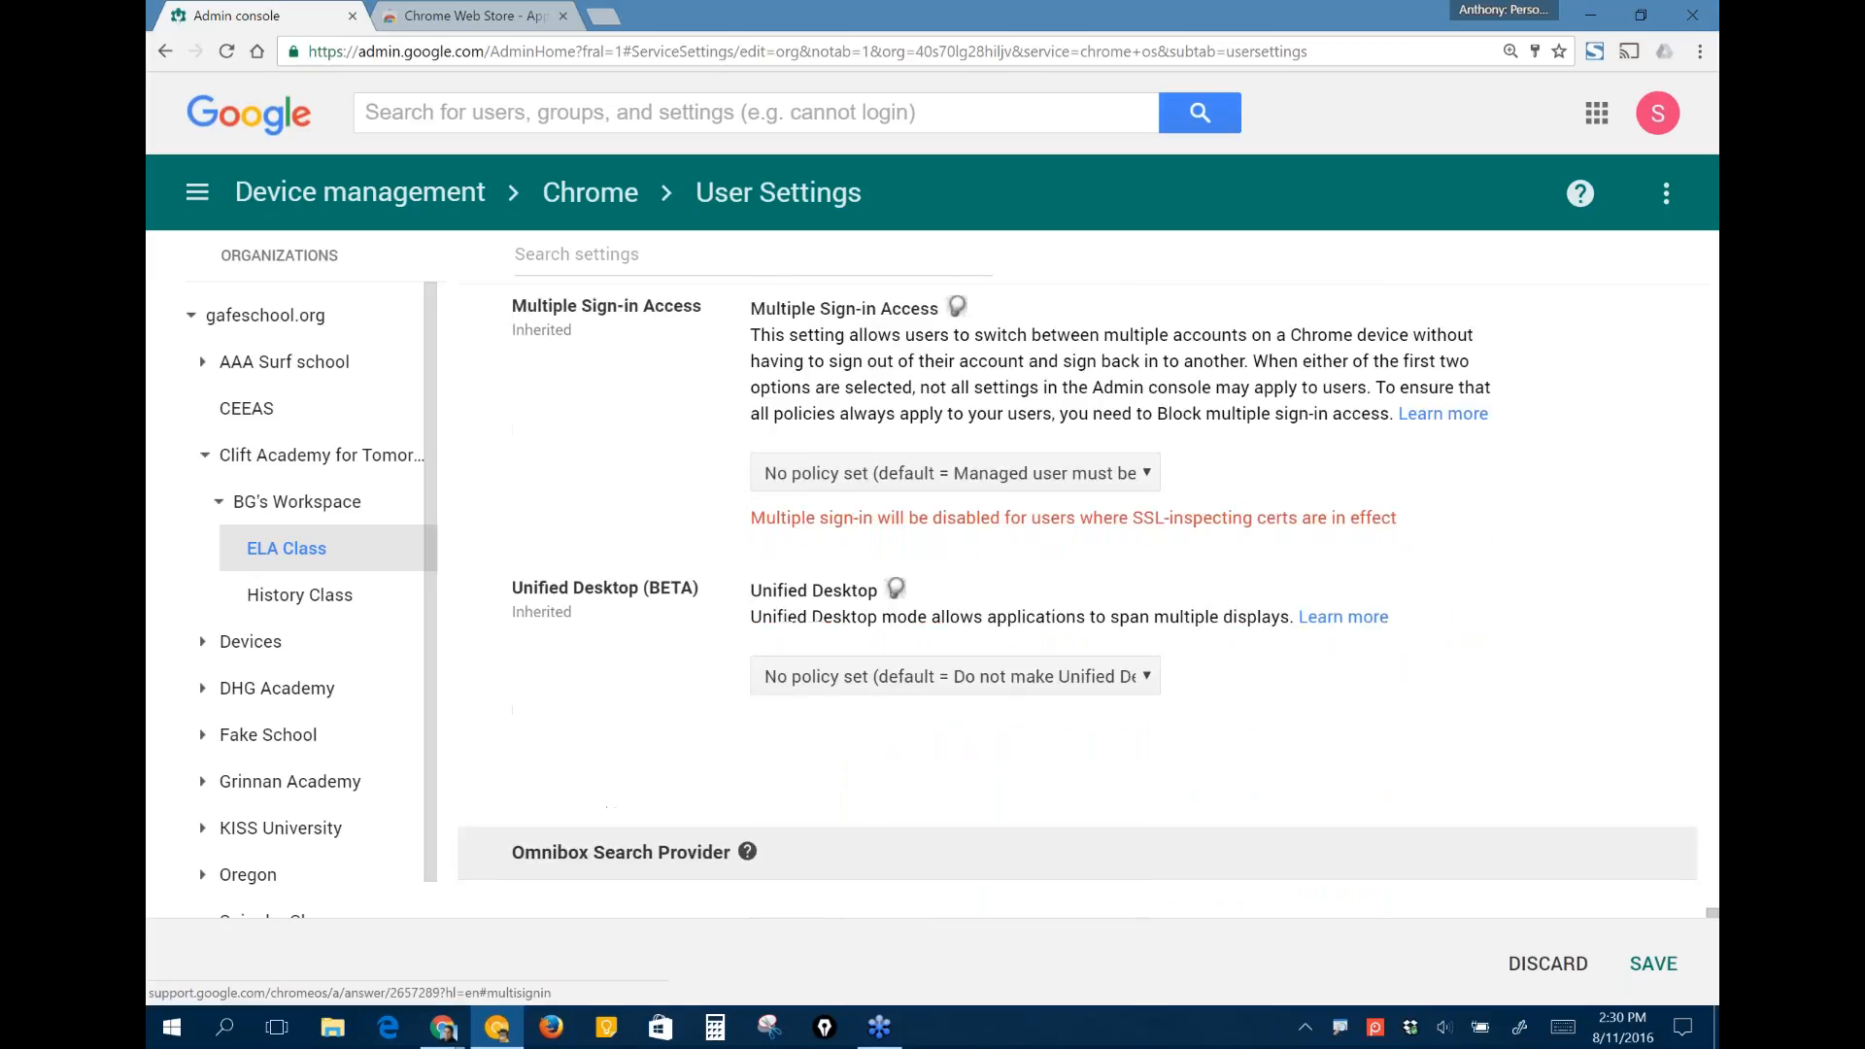
# - Check the Hardware settings for storage, audio, video and keyboard, and discard the unsaved changes to the ELA Class user settings
pyautogui.scroll(-8, 1078, 593)
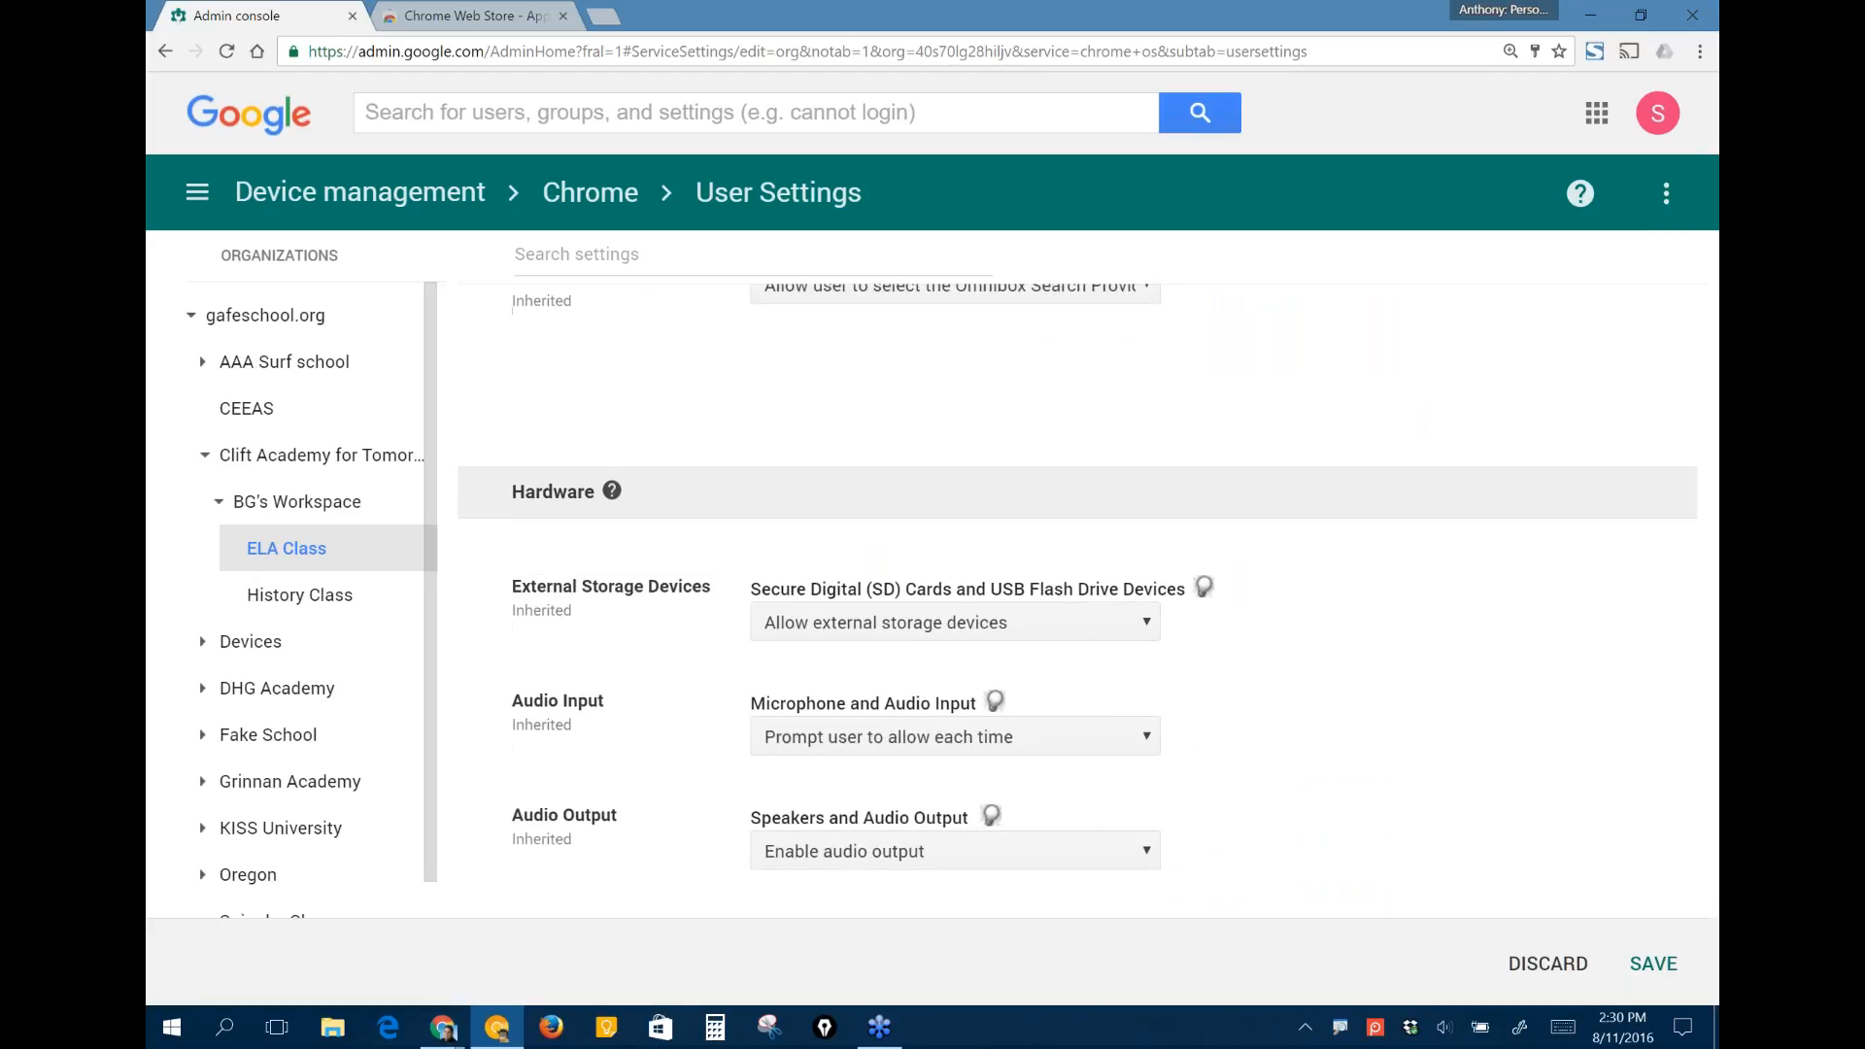
pyautogui.scroll(-1, 1077, 595)
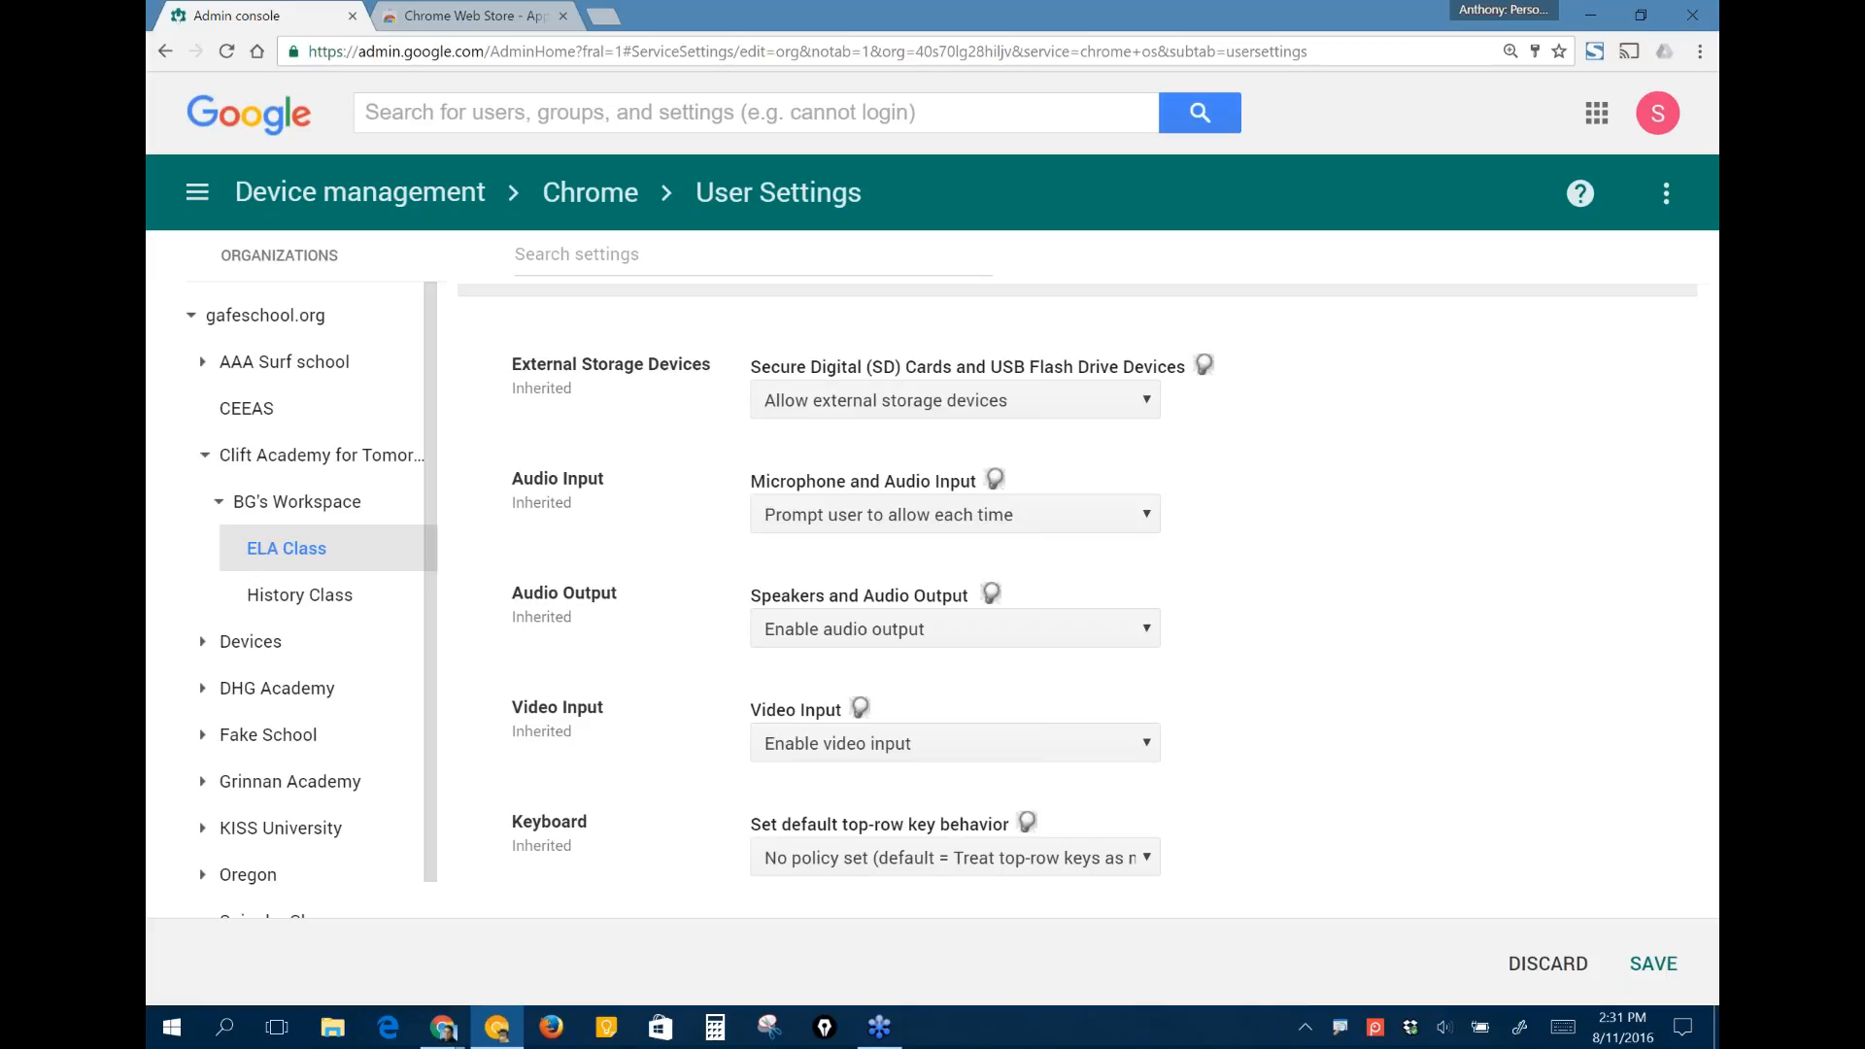
pyautogui.scroll(-1, 1077, 598)
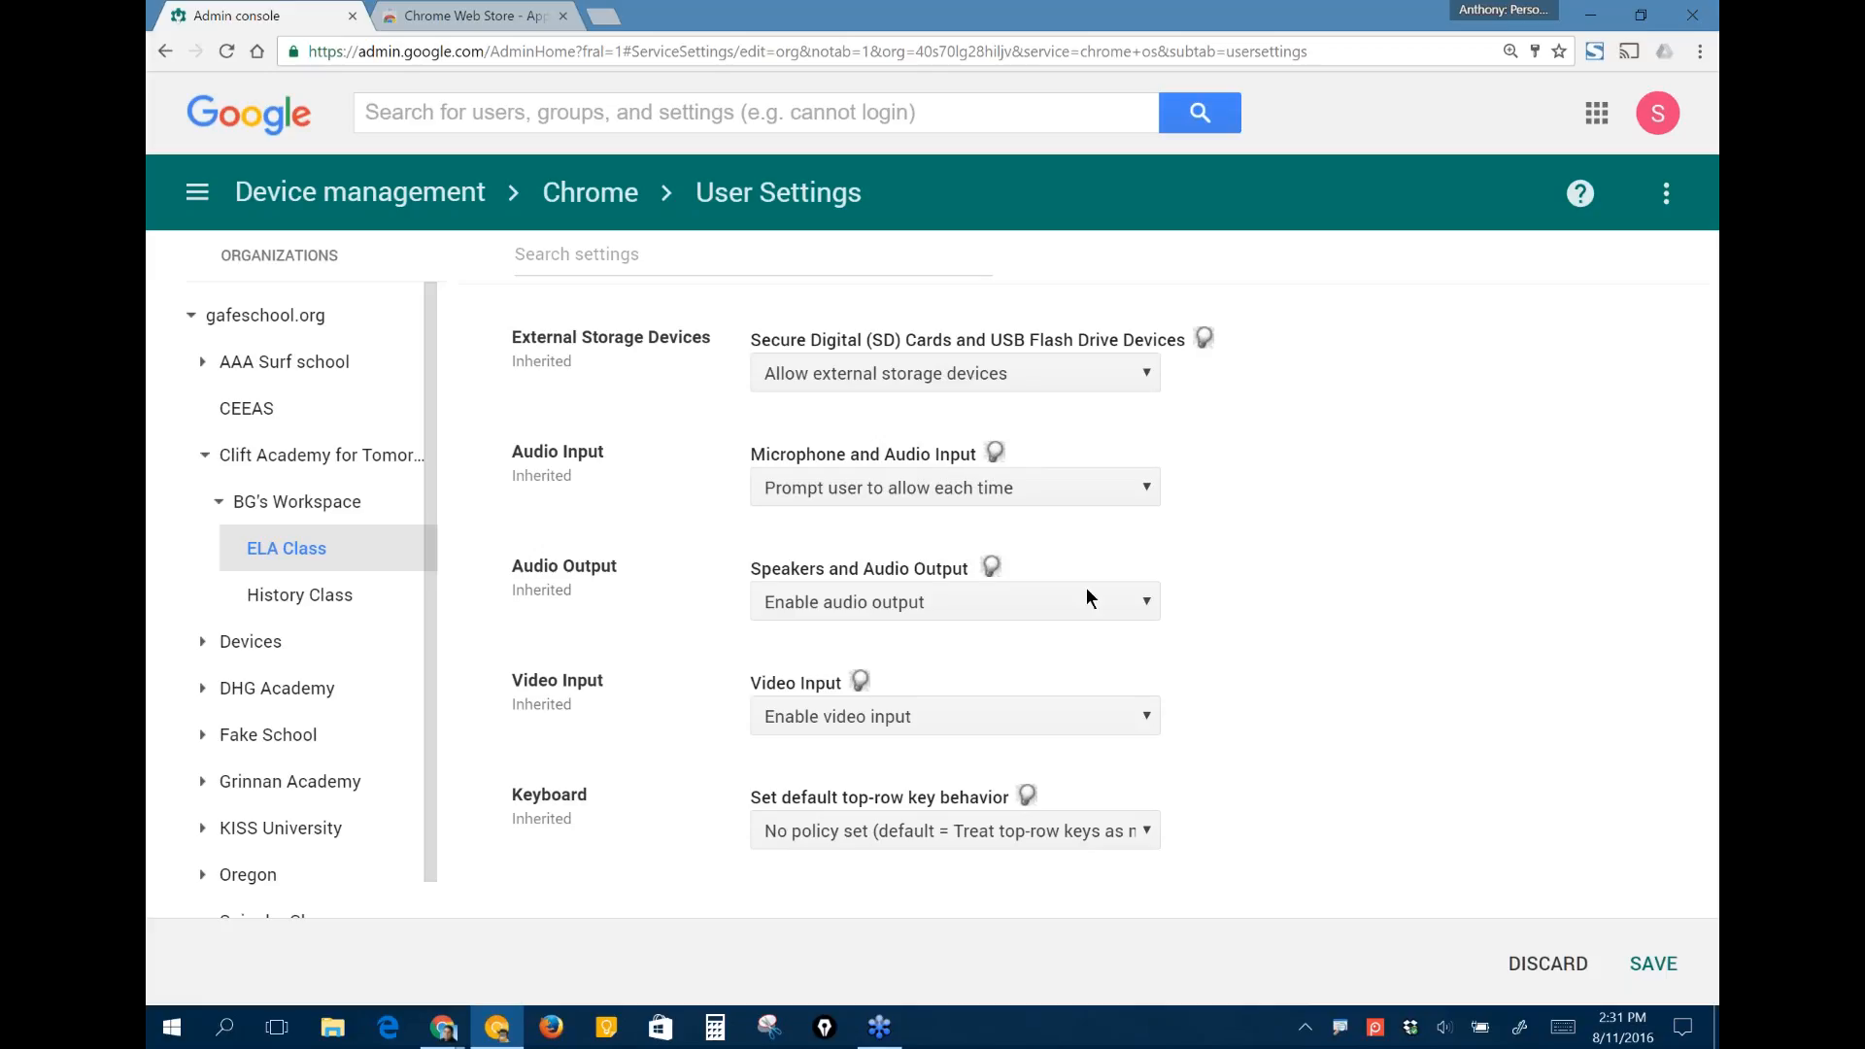
pyautogui.click(1562, 962)
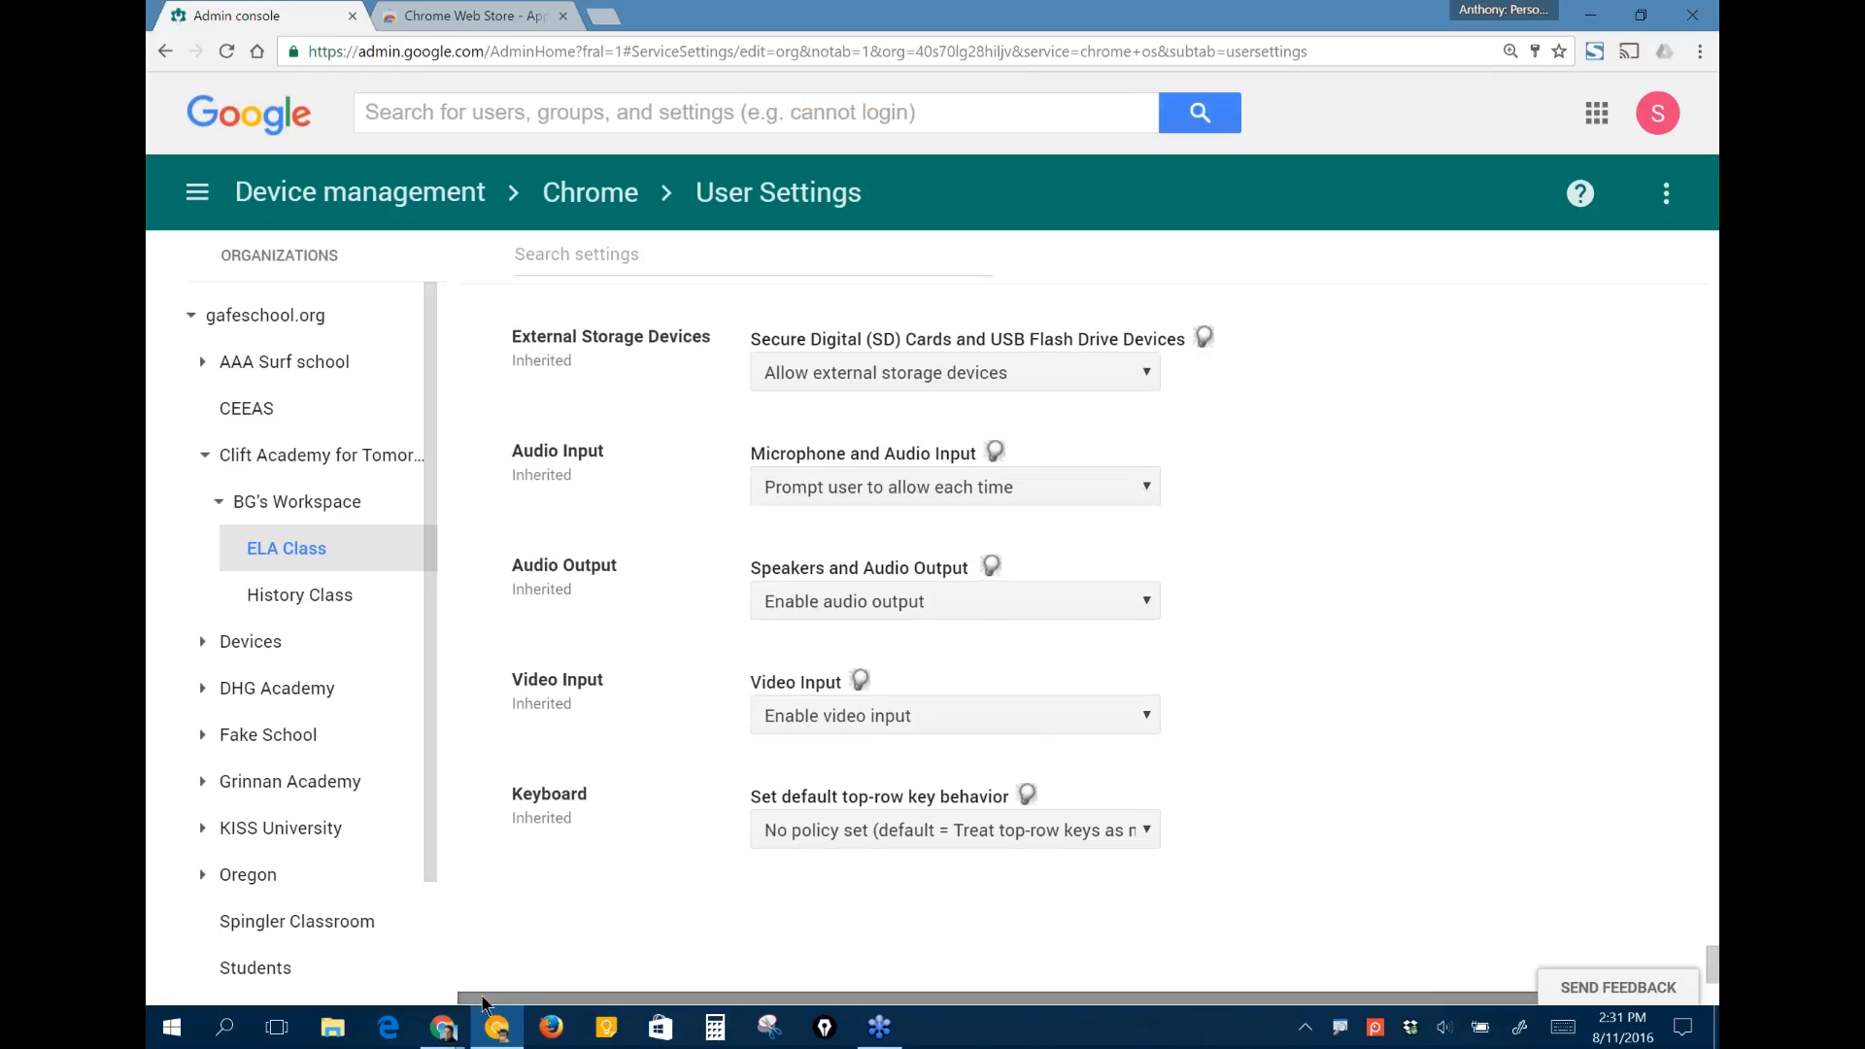
# - Switch to the Nevada Ready 21 webinar deck in Google Slides, present it from "Assign Apps and Extensions" and advance to "Chrome Web Store"
pyautogui.moveTo(451, 1036)
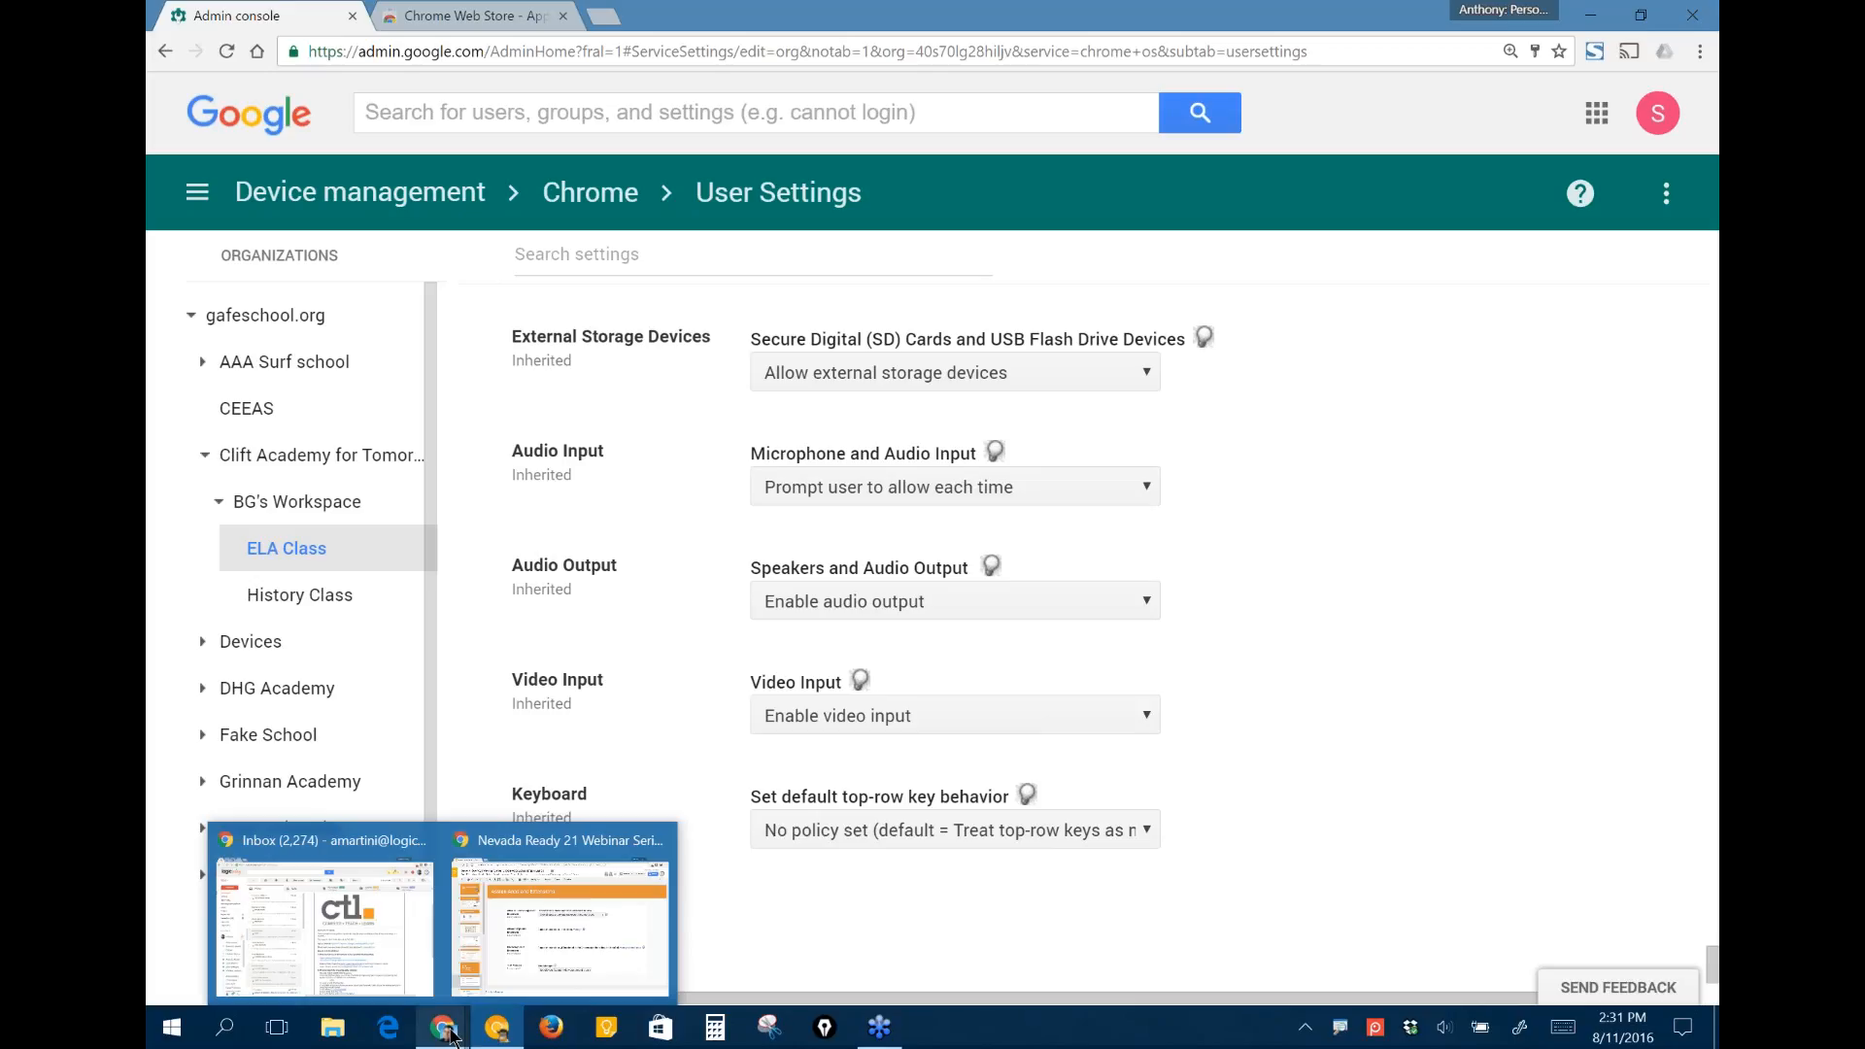
pyautogui.click(451, 1036)
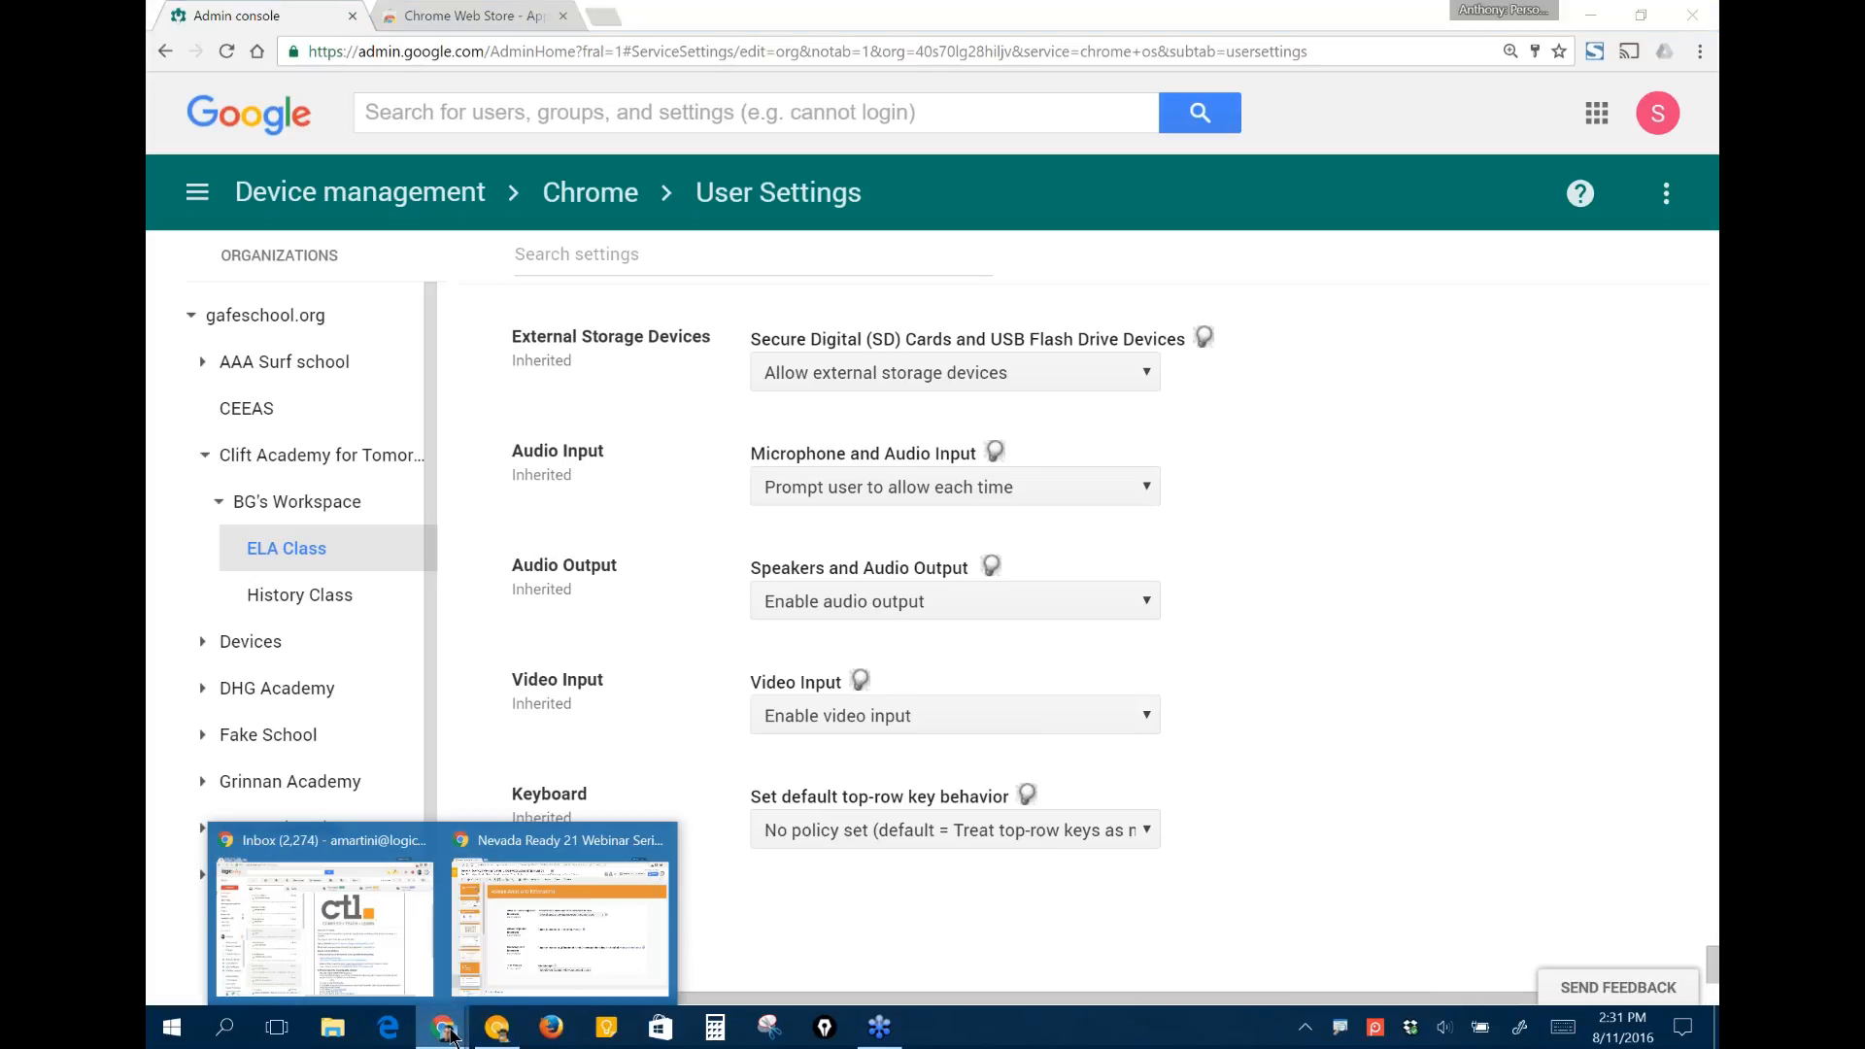
pyautogui.click(526, 950)
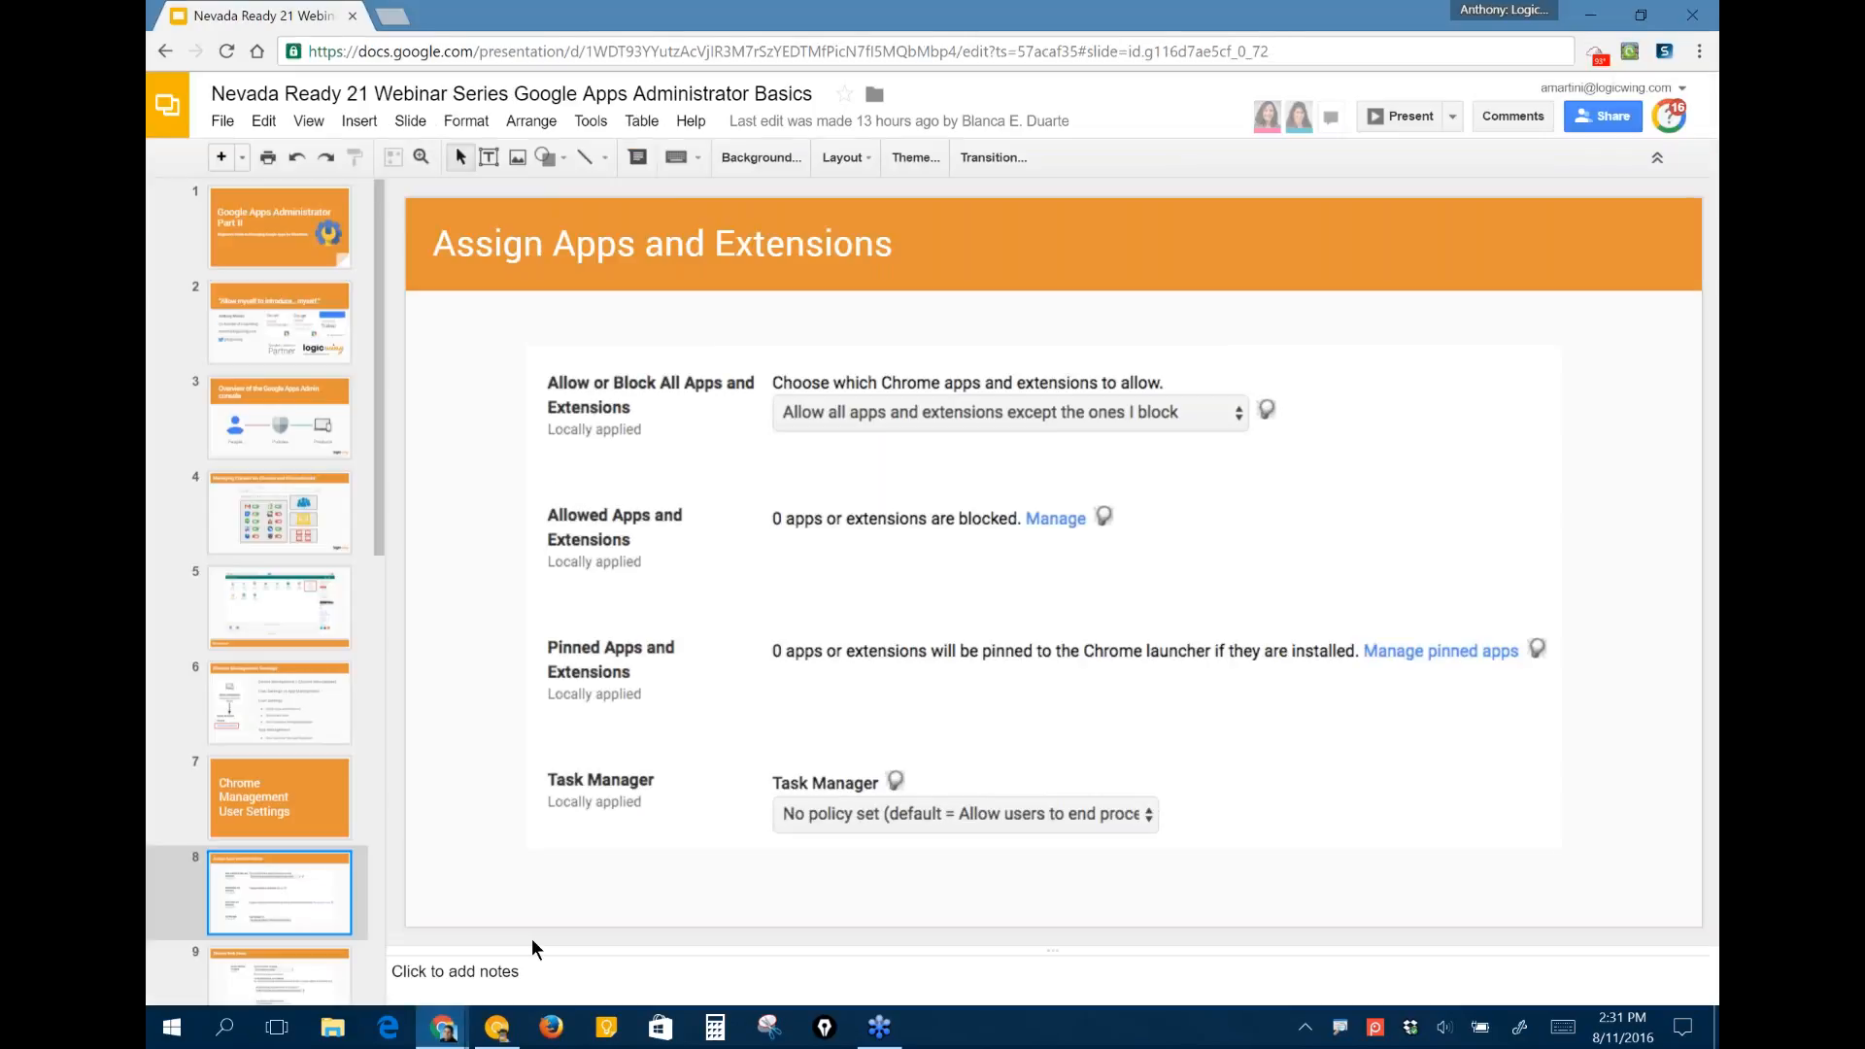
pyautogui.hotkey('ctrl', 'F5')
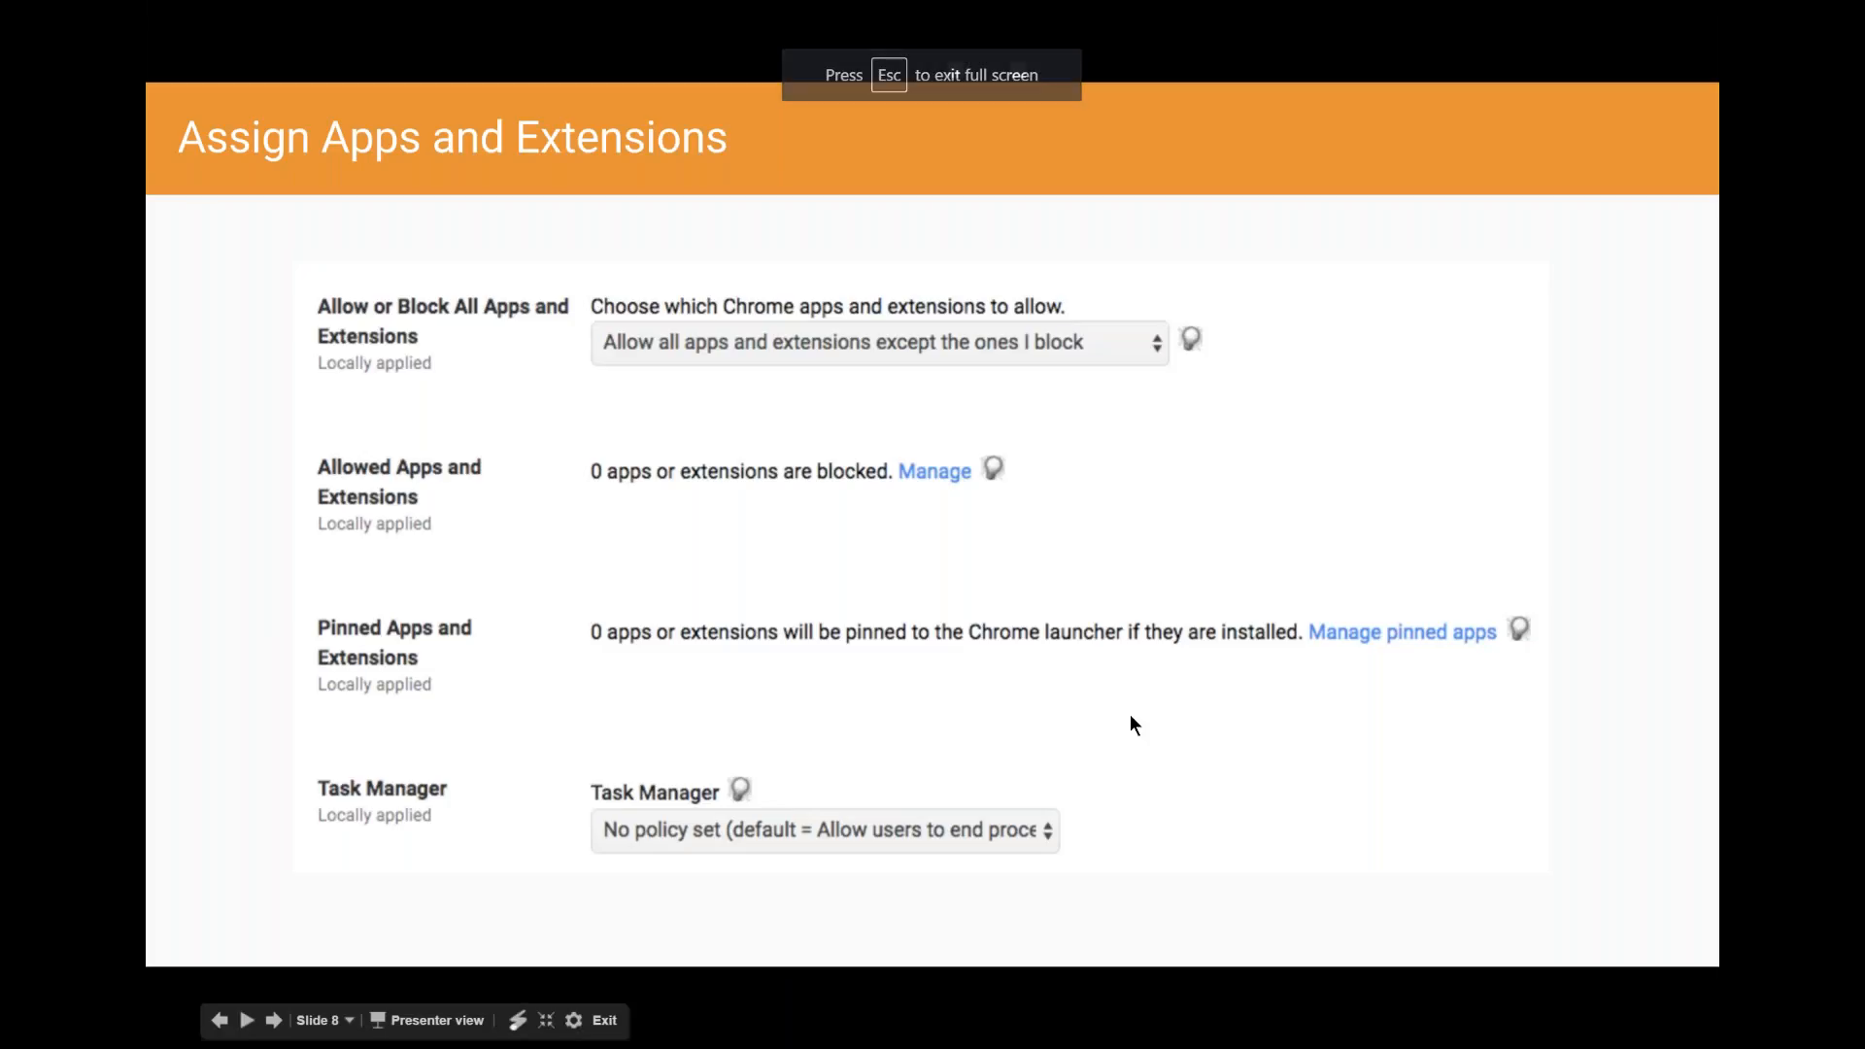
pyautogui.press('Right')
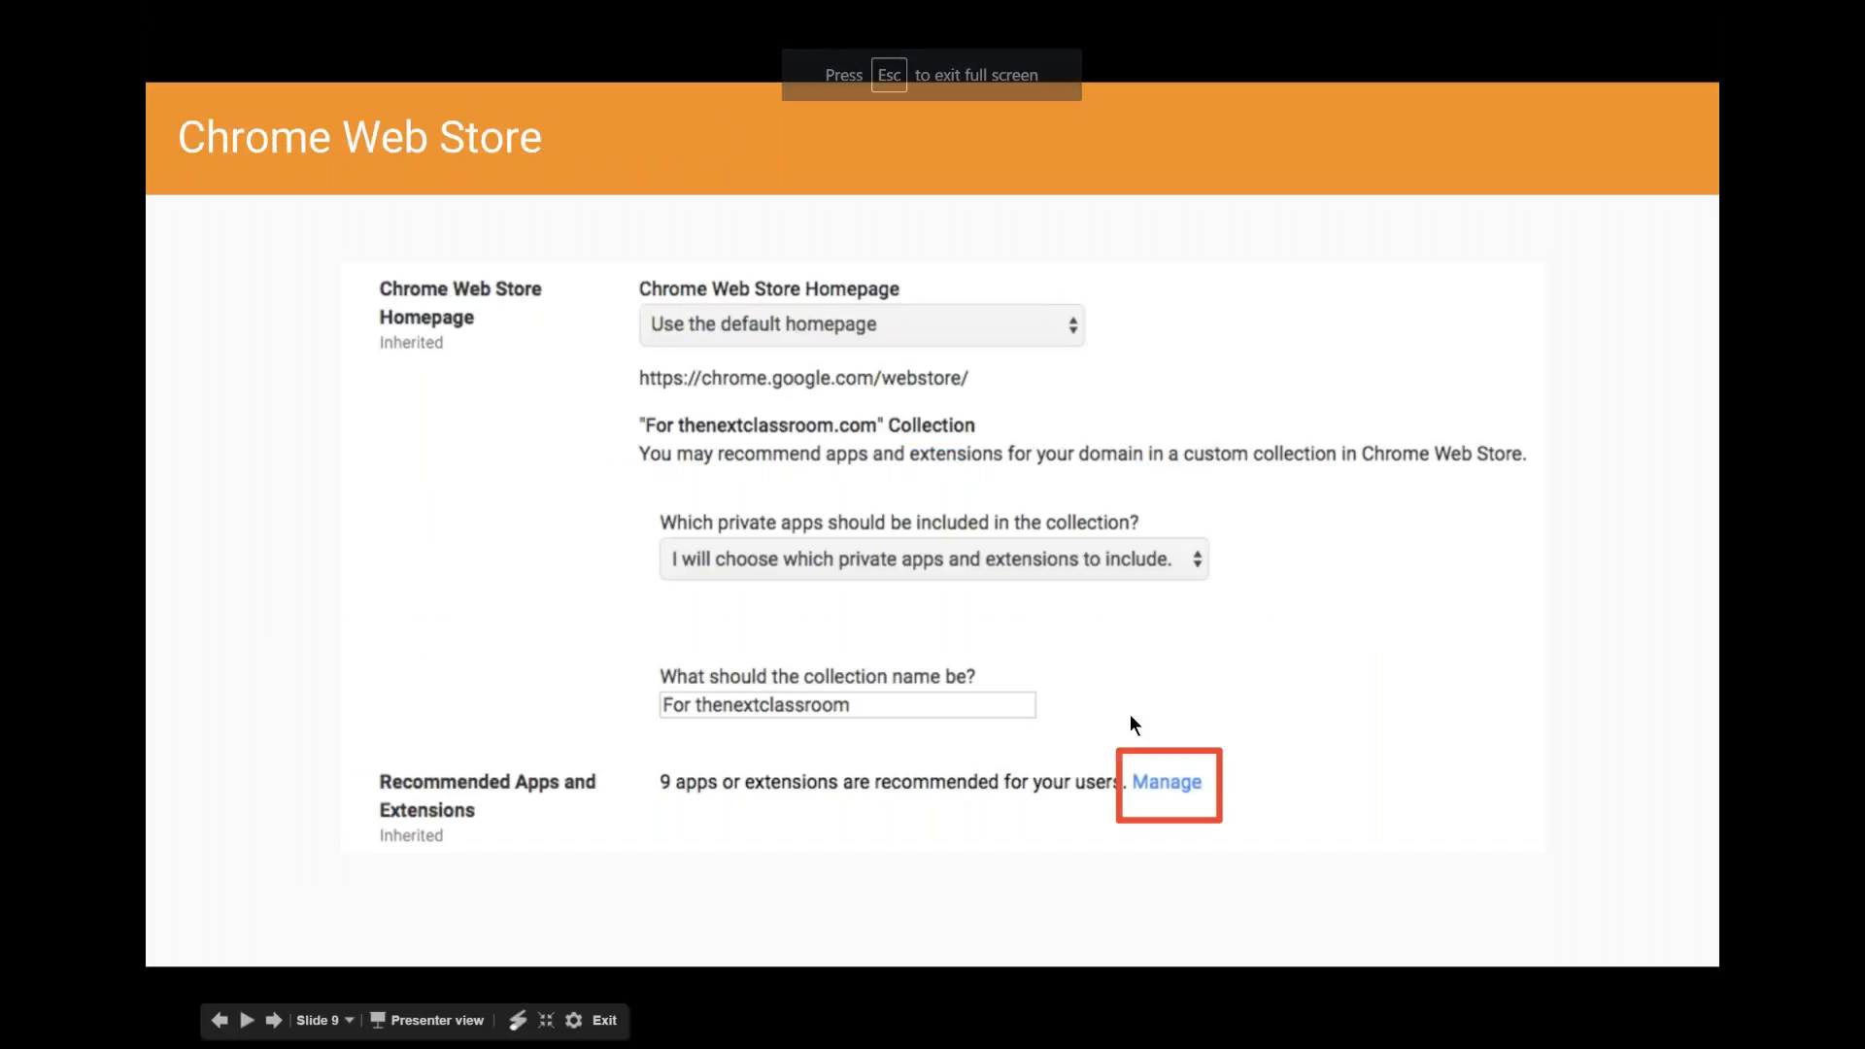
# - Advance the presentation from "Chrome Web Store" through the two App Management slides to the "YouTube Settings" title slide
pyautogui.press('Right')
pyautogui.press('Right')
pyautogui.press('Right')
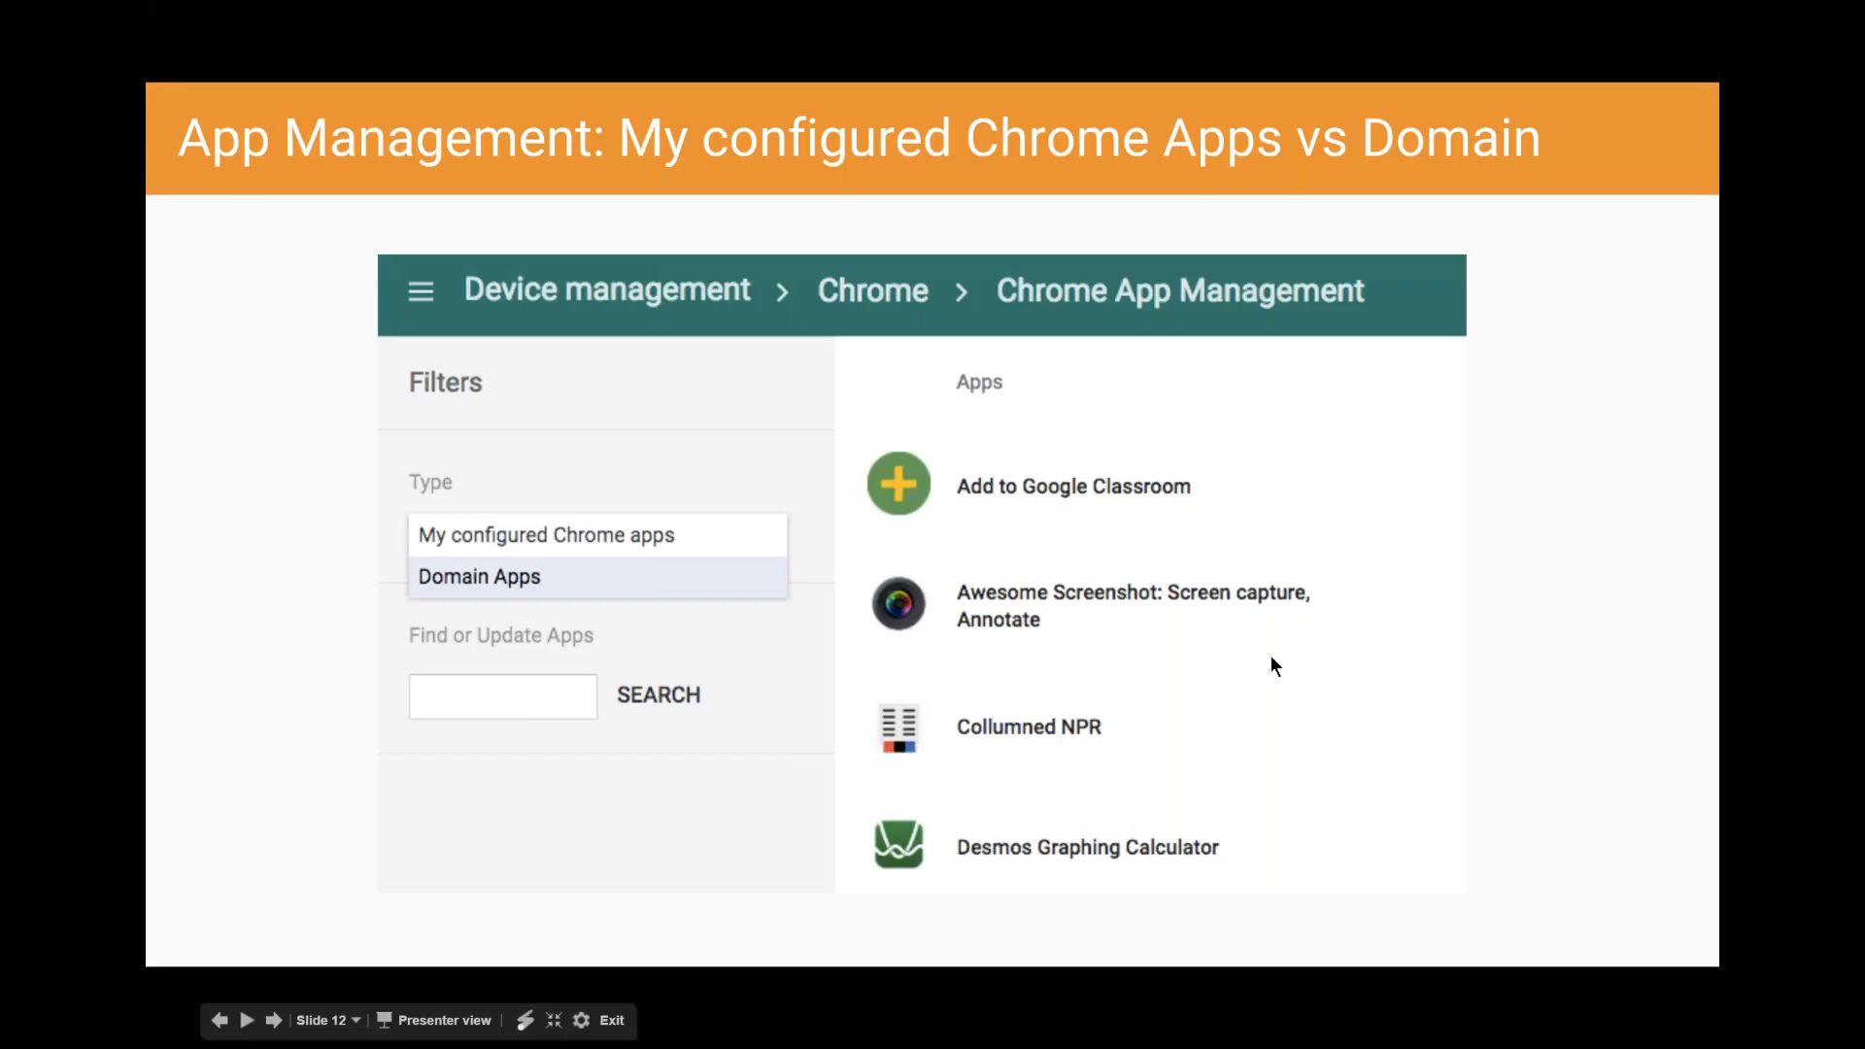
pyautogui.press('Right')
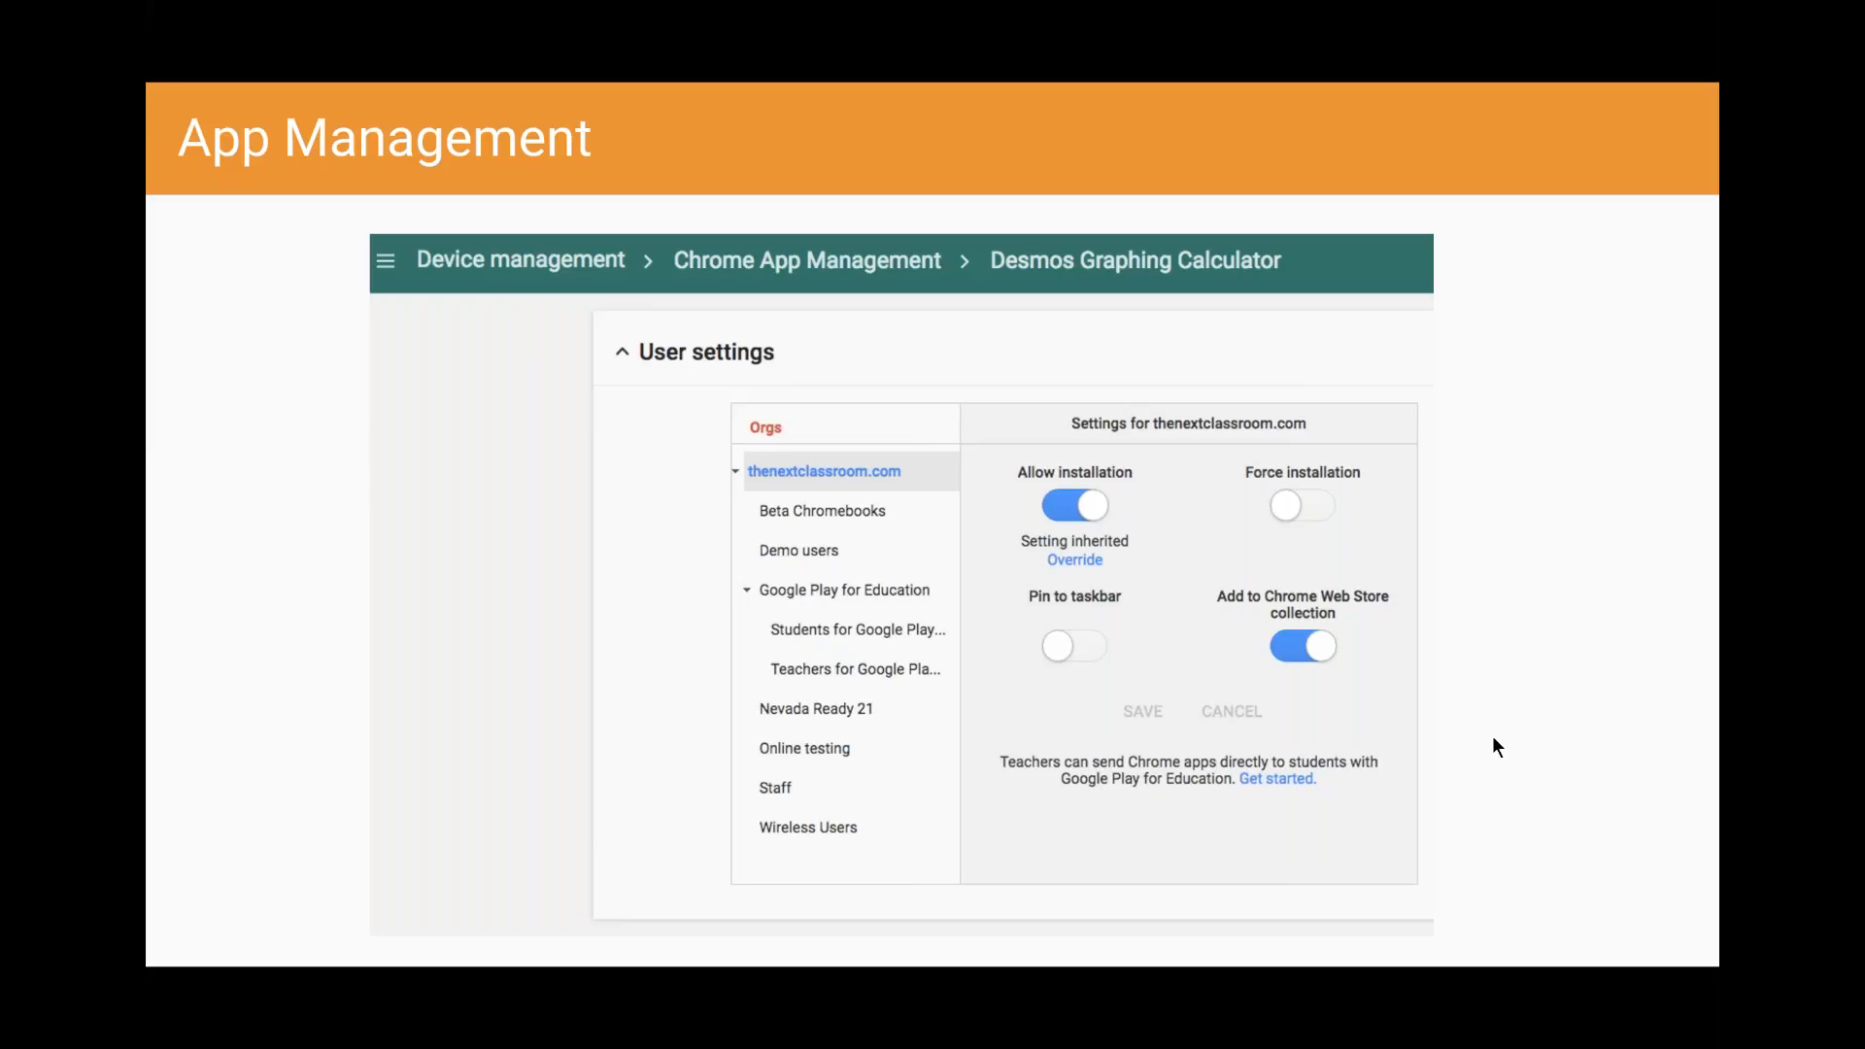
pyautogui.click(1192, 574)
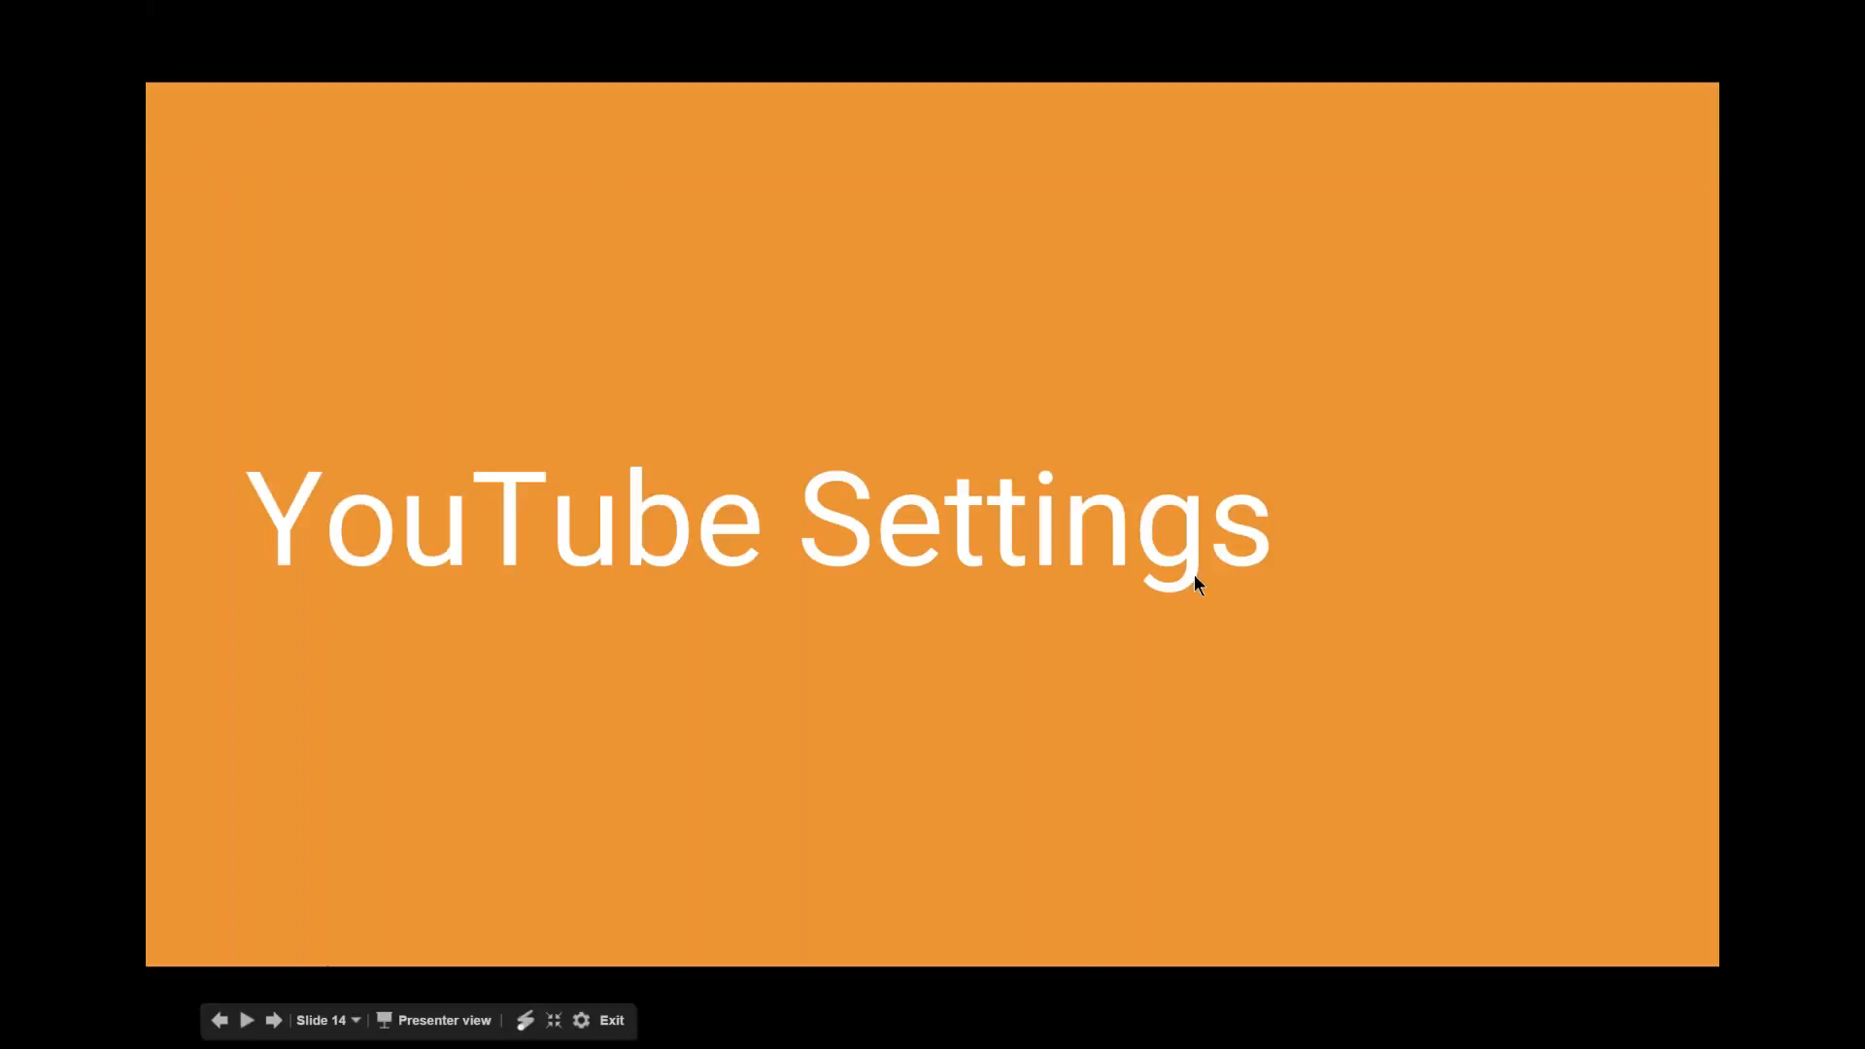
pyautogui.click(1194, 576)
pyautogui.click(1194, 576)
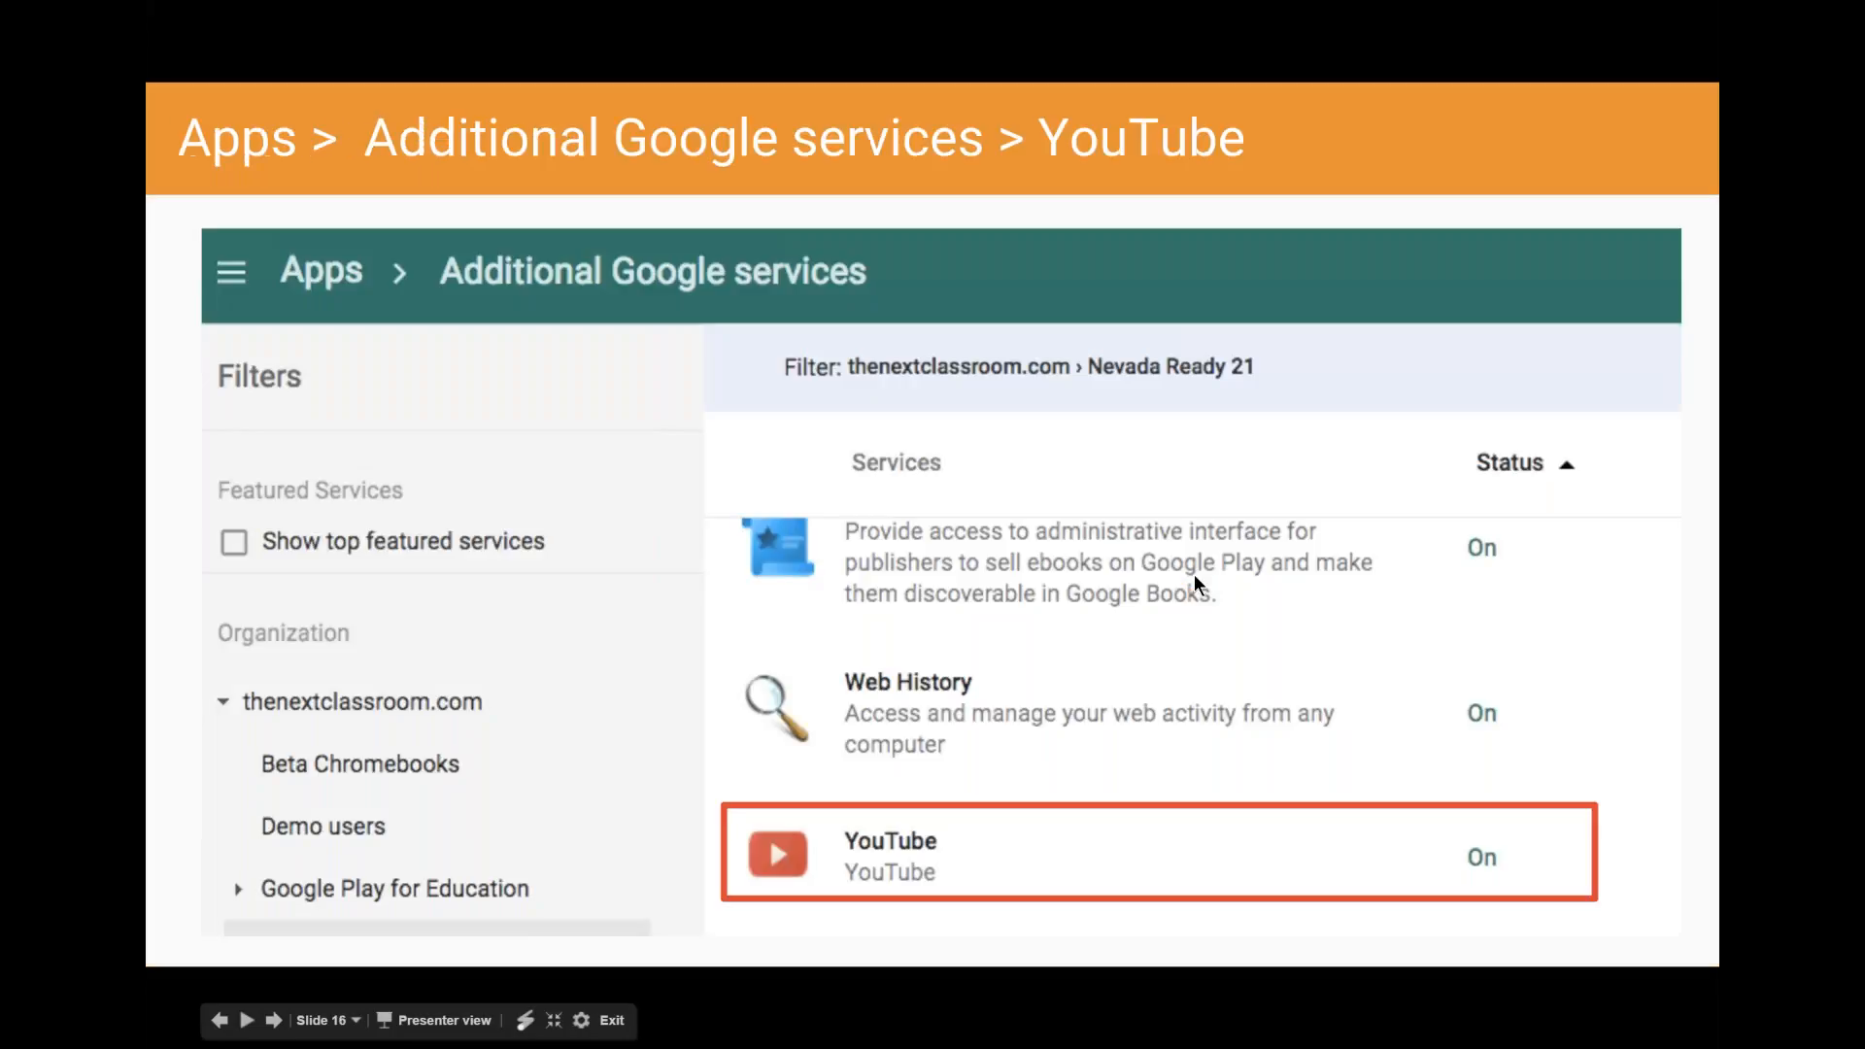
pyautogui.click(219, 1020)
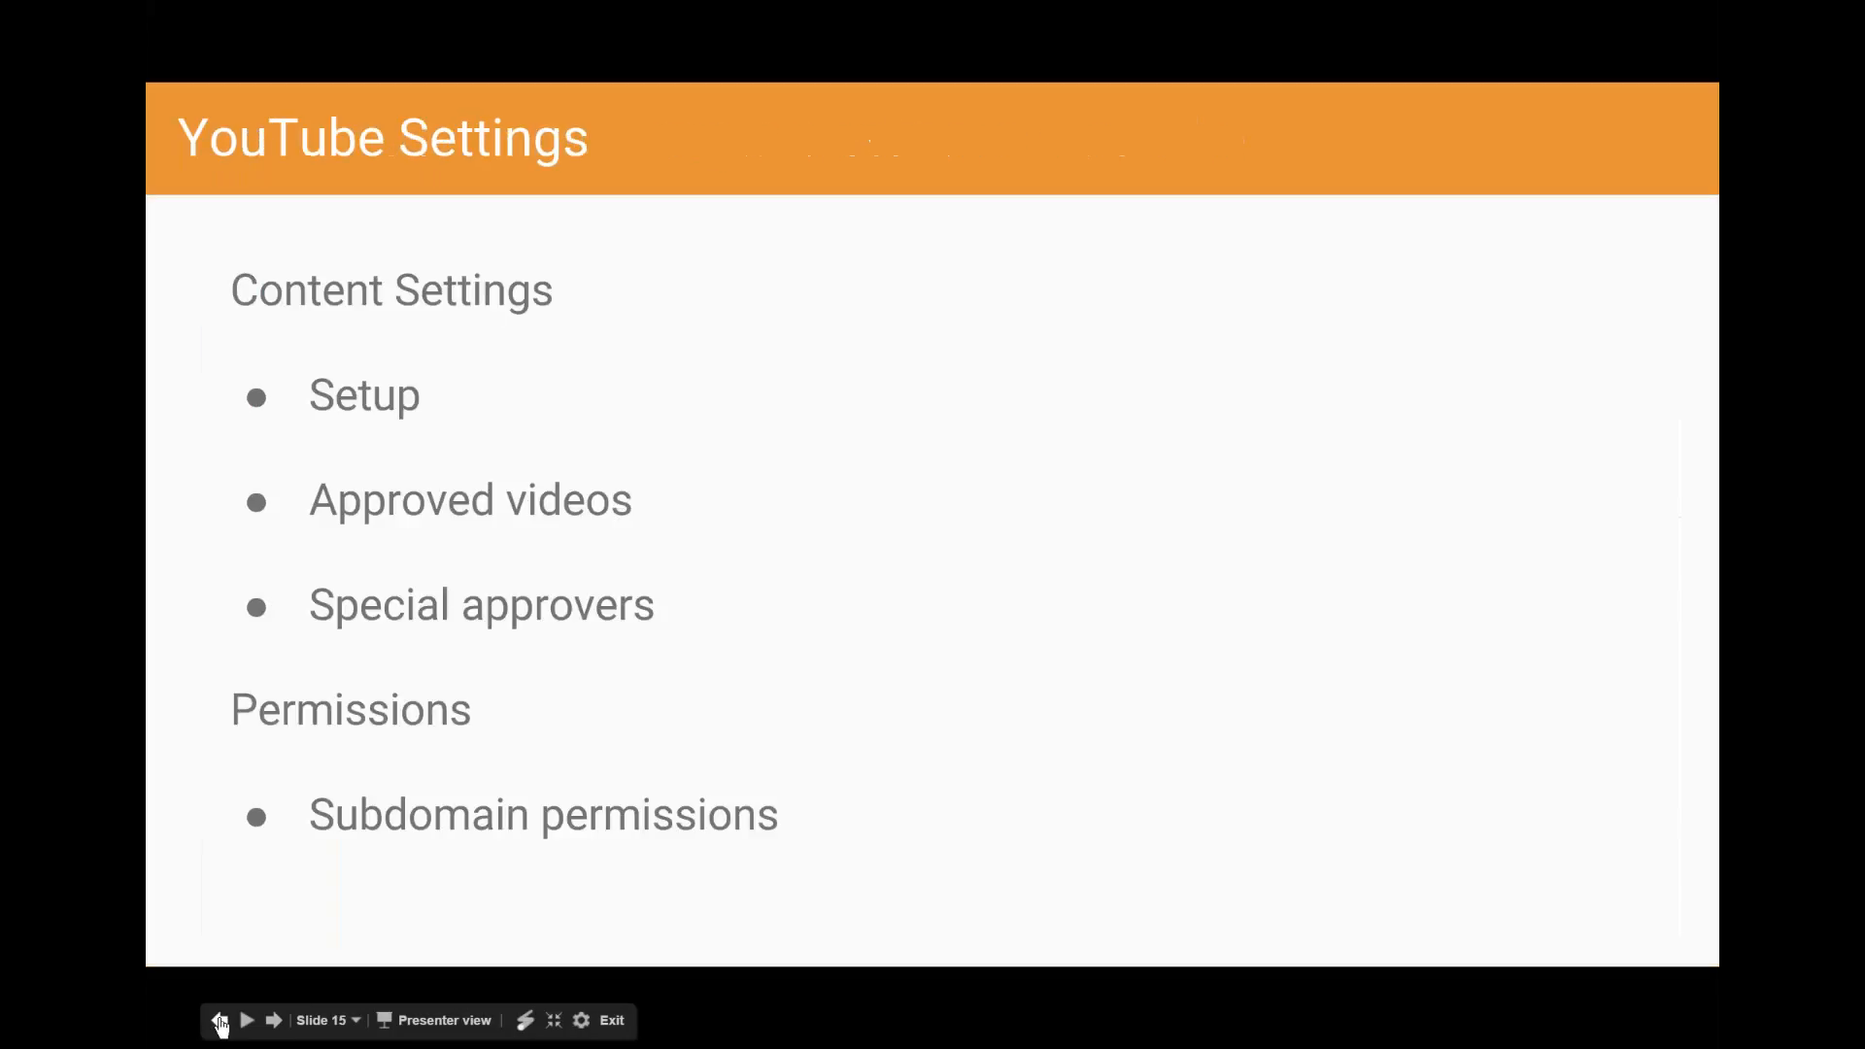
pyautogui.click(215, 1022)
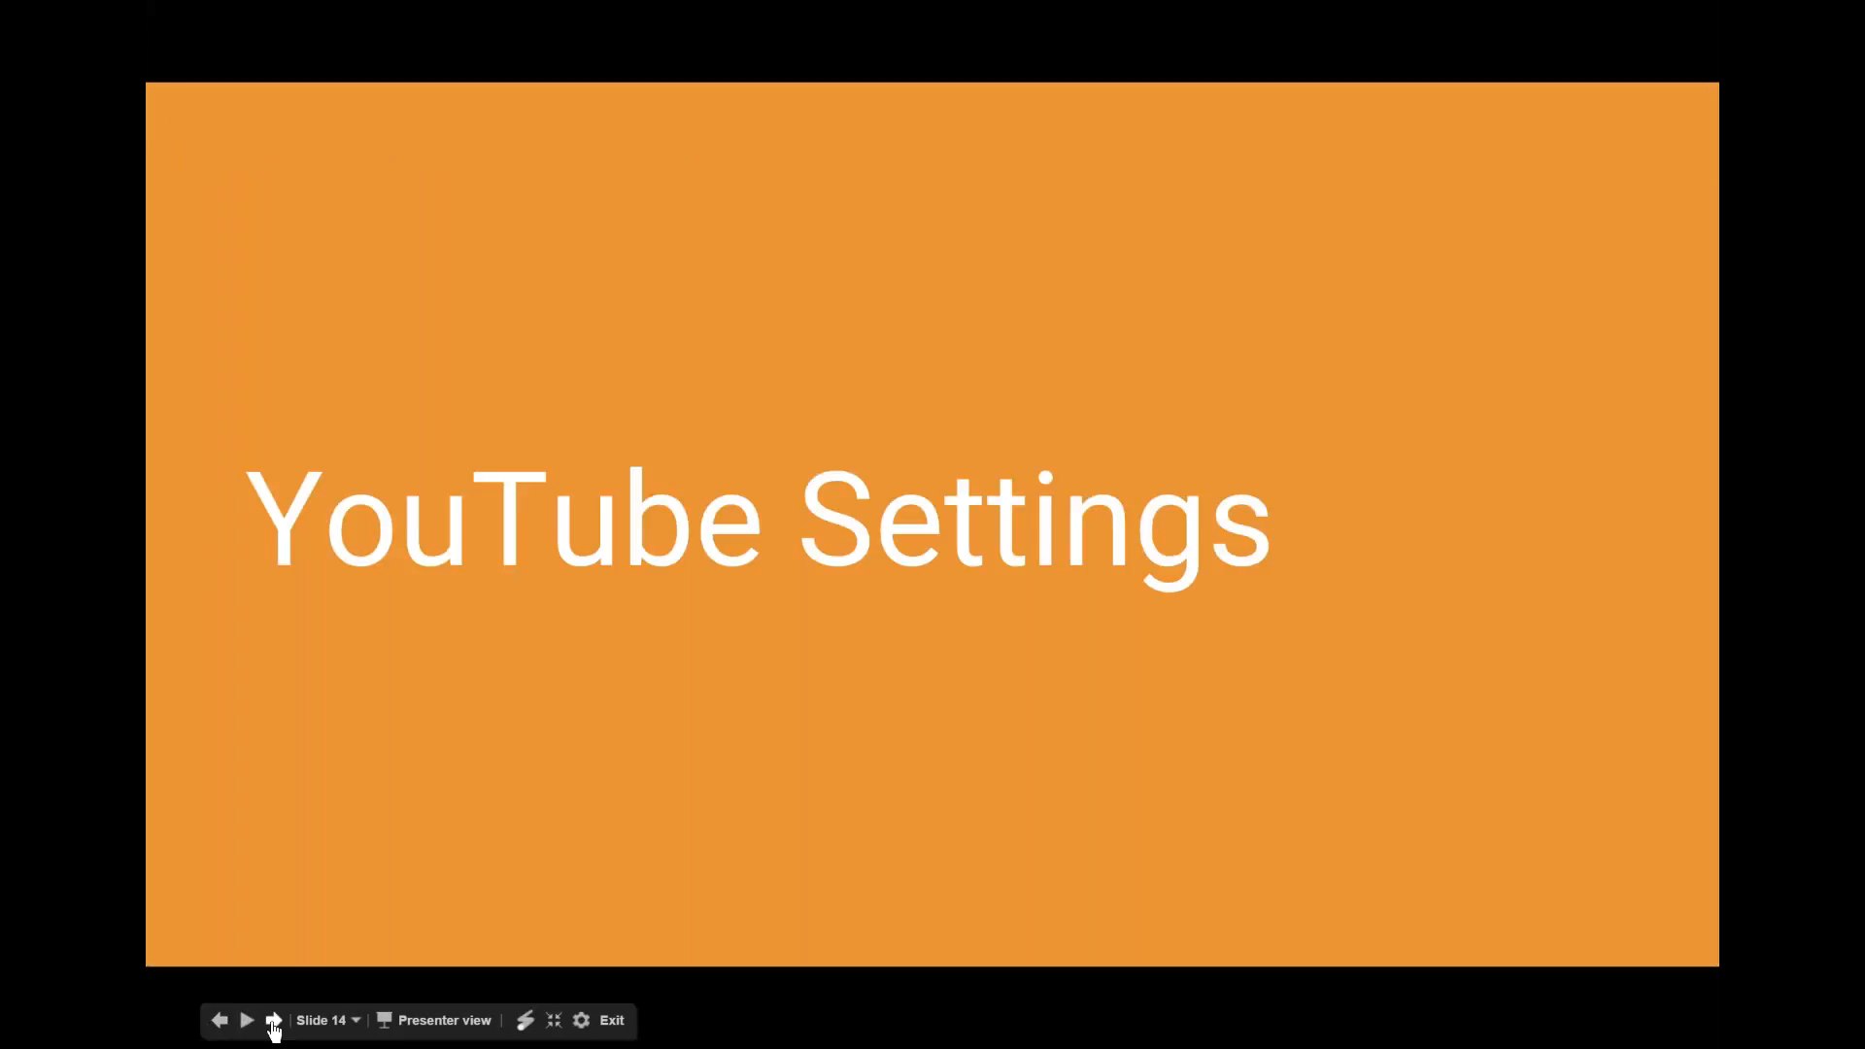
# - Present the YouTube Settings overview of content settings and permissions, and advance to "Apps > Additional Google services > YouTube"
pyautogui.click(273, 1022)
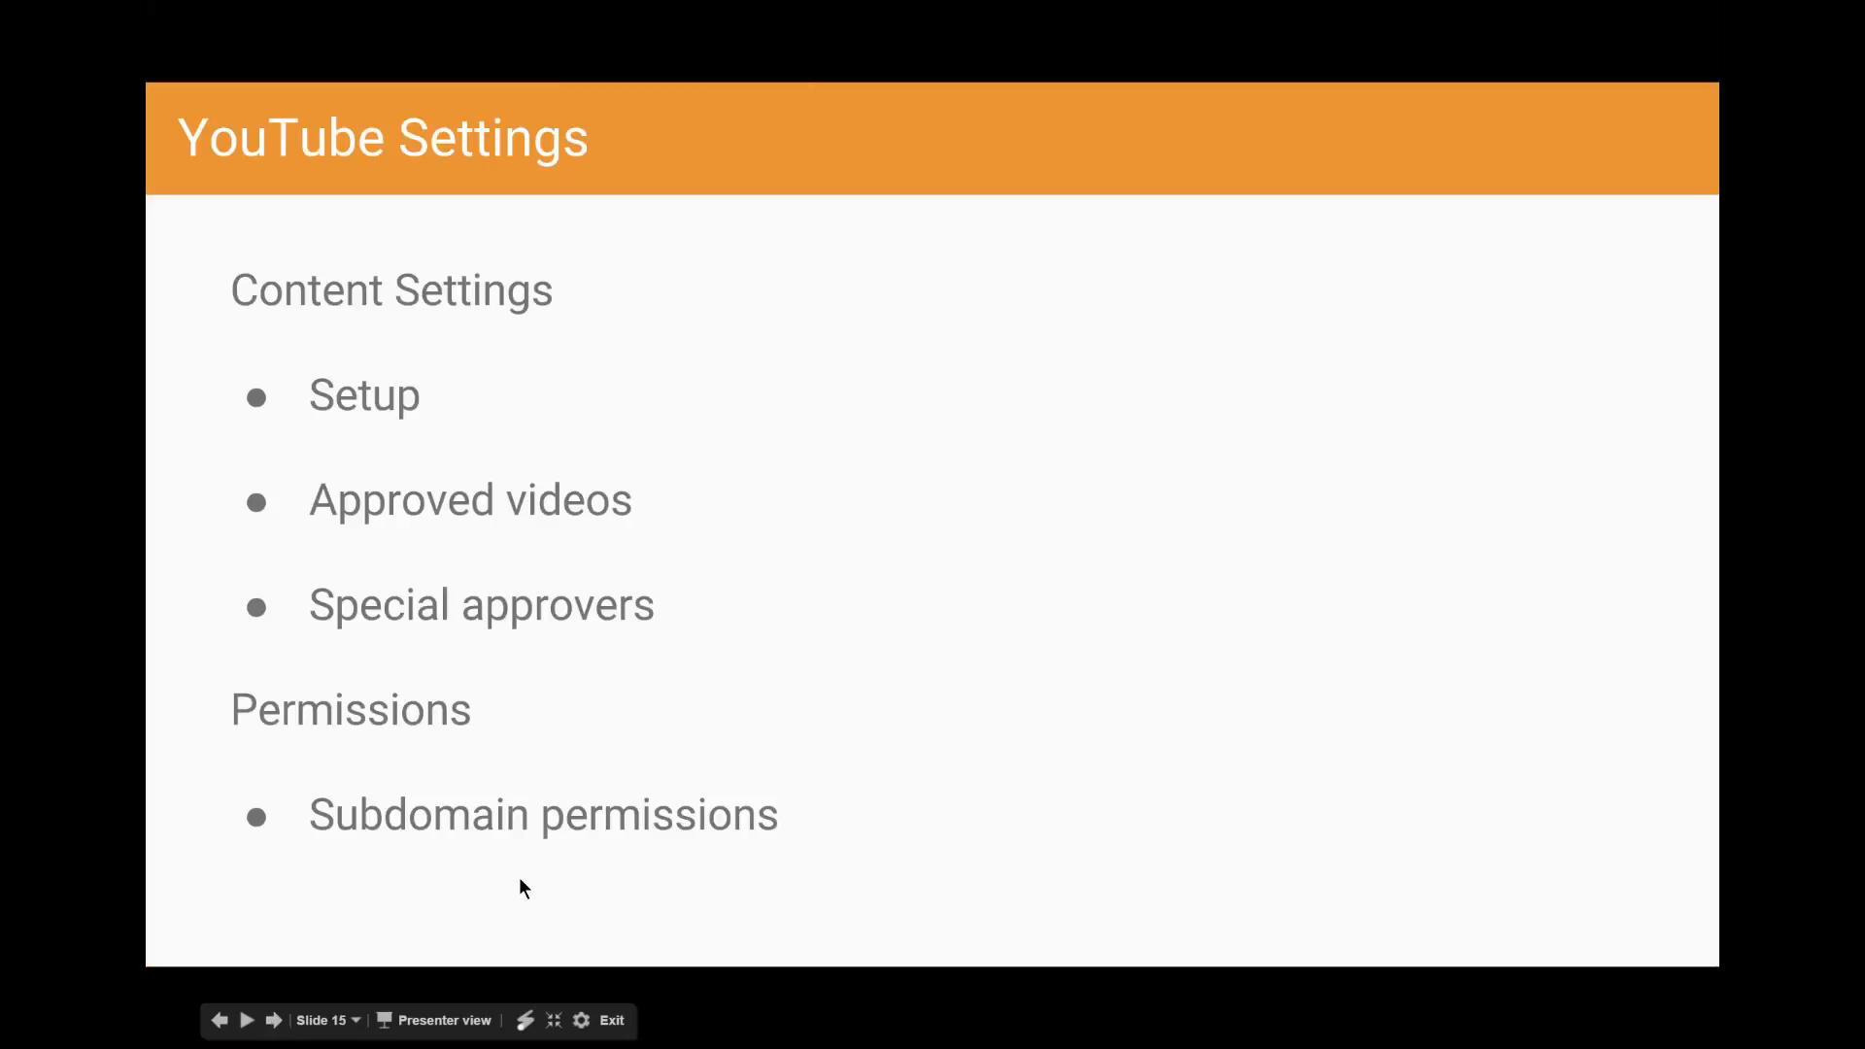
pyautogui.click(965, 659)
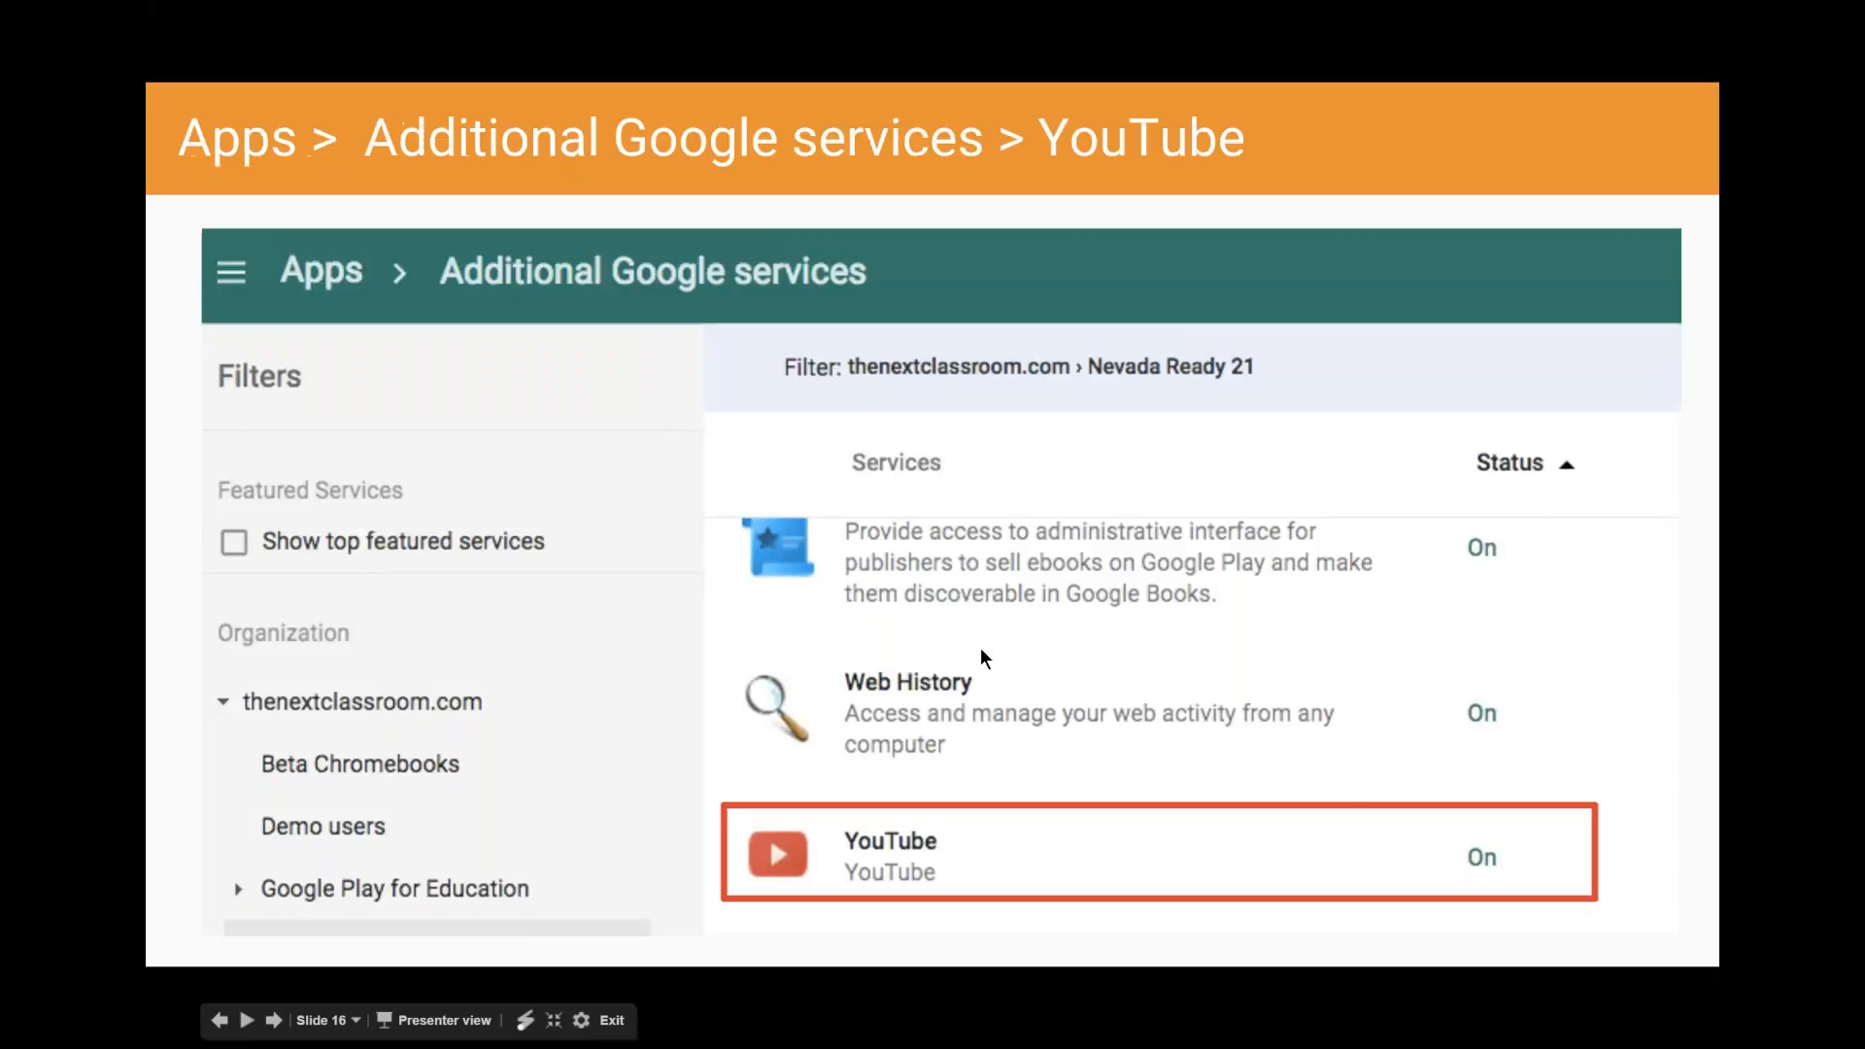
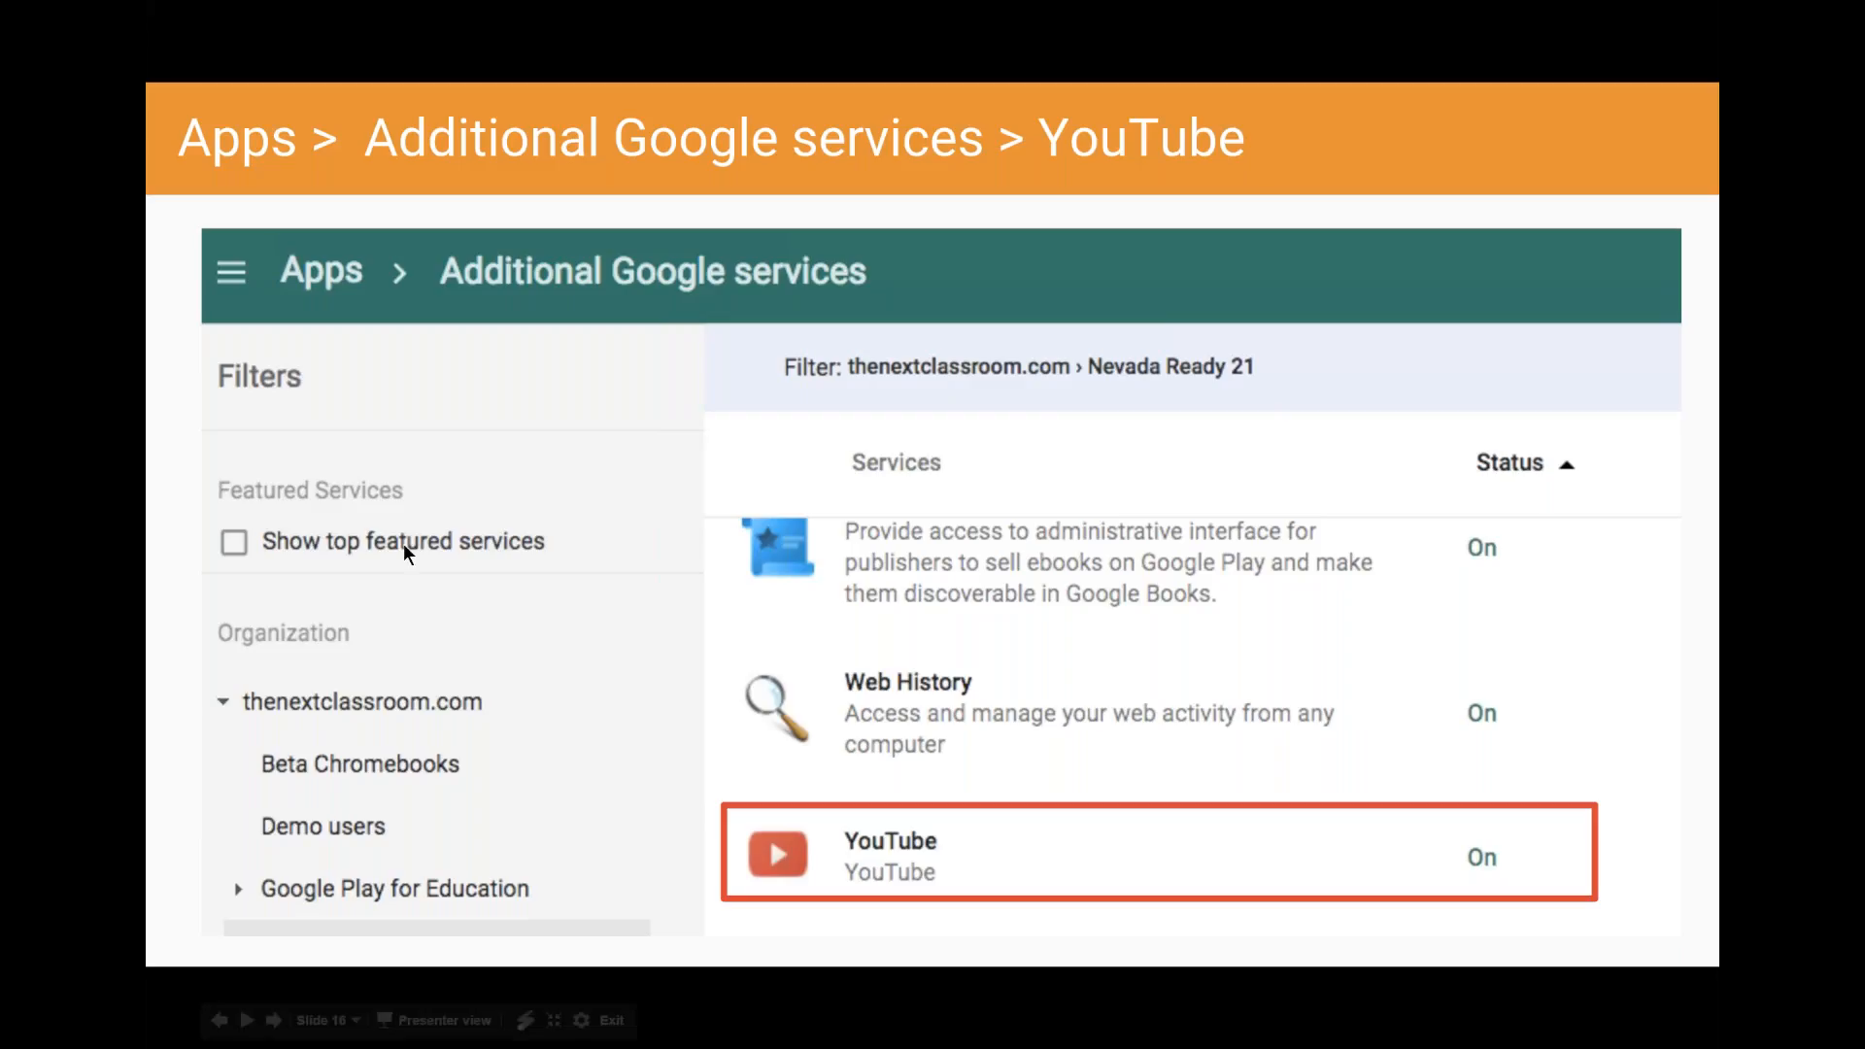
# - Advance the presentation from the YouTube services slide through the two "YouTube User Settings" slides to "Any questions?"
pyautogui.click(499, 645)
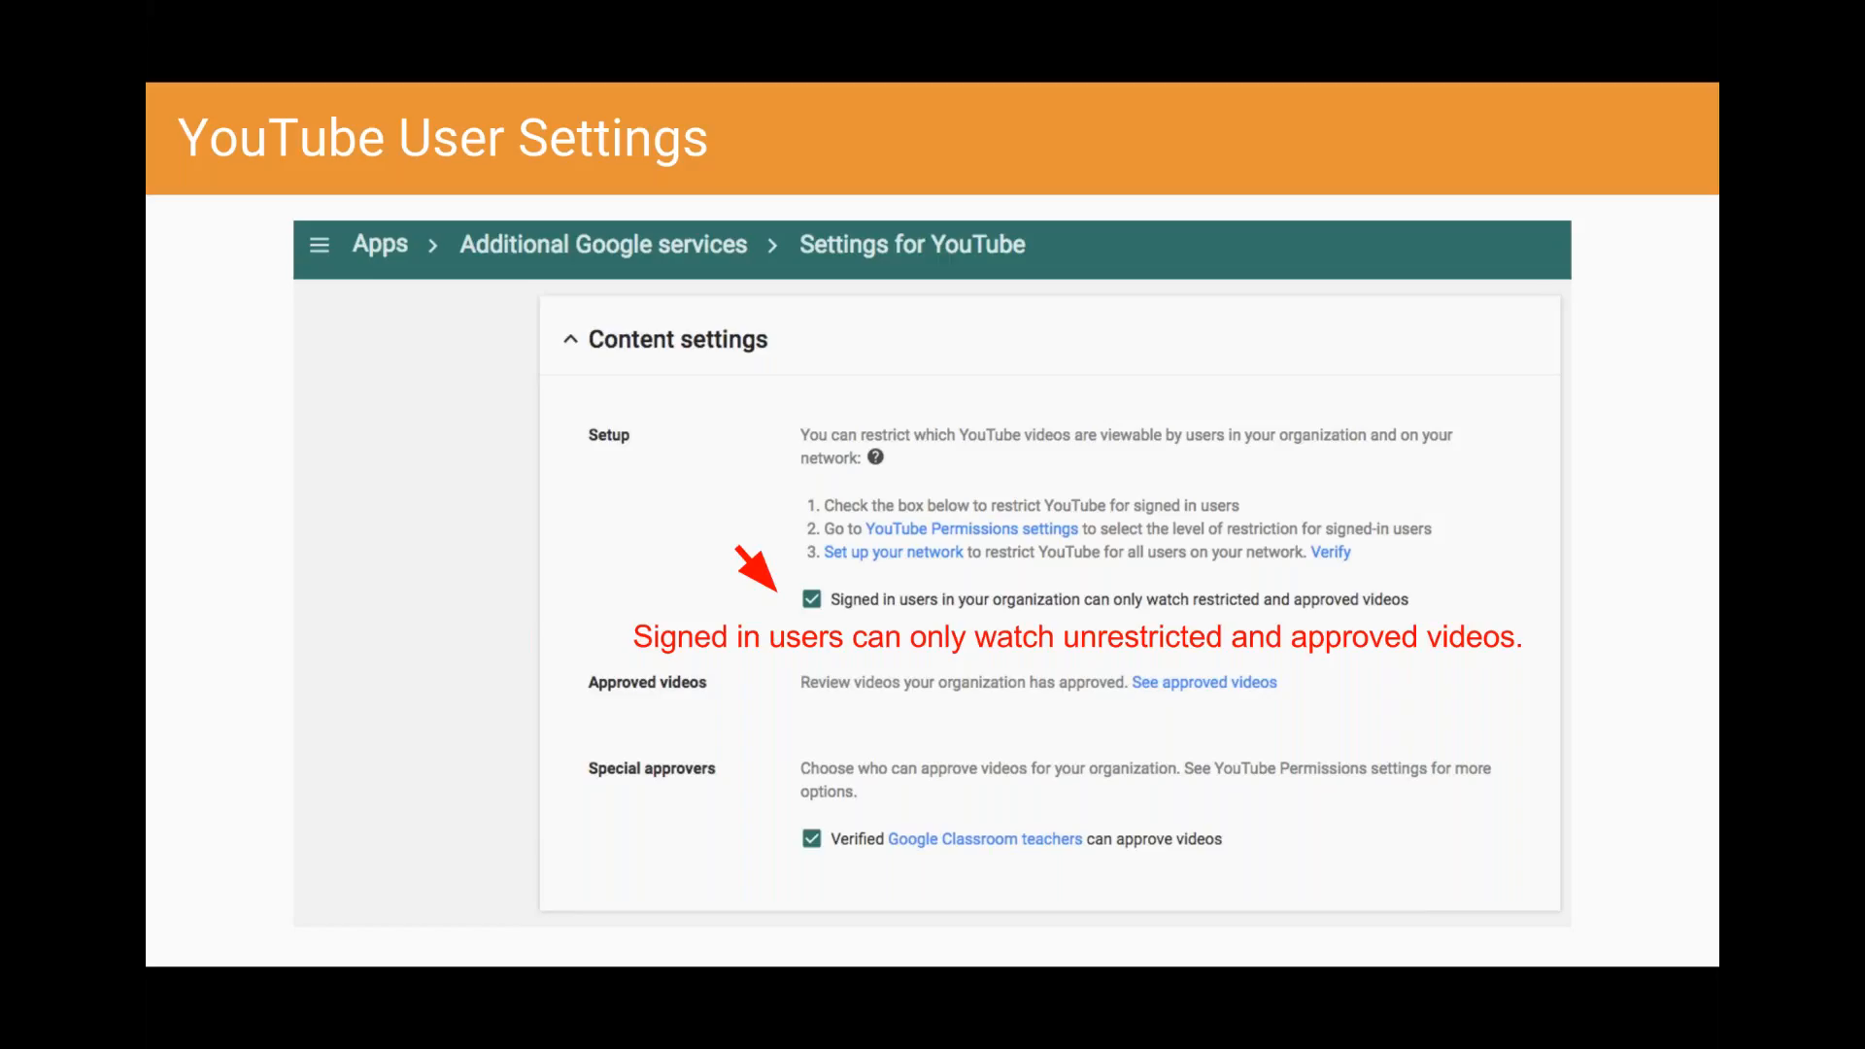
pyautogui.click(658, 759)
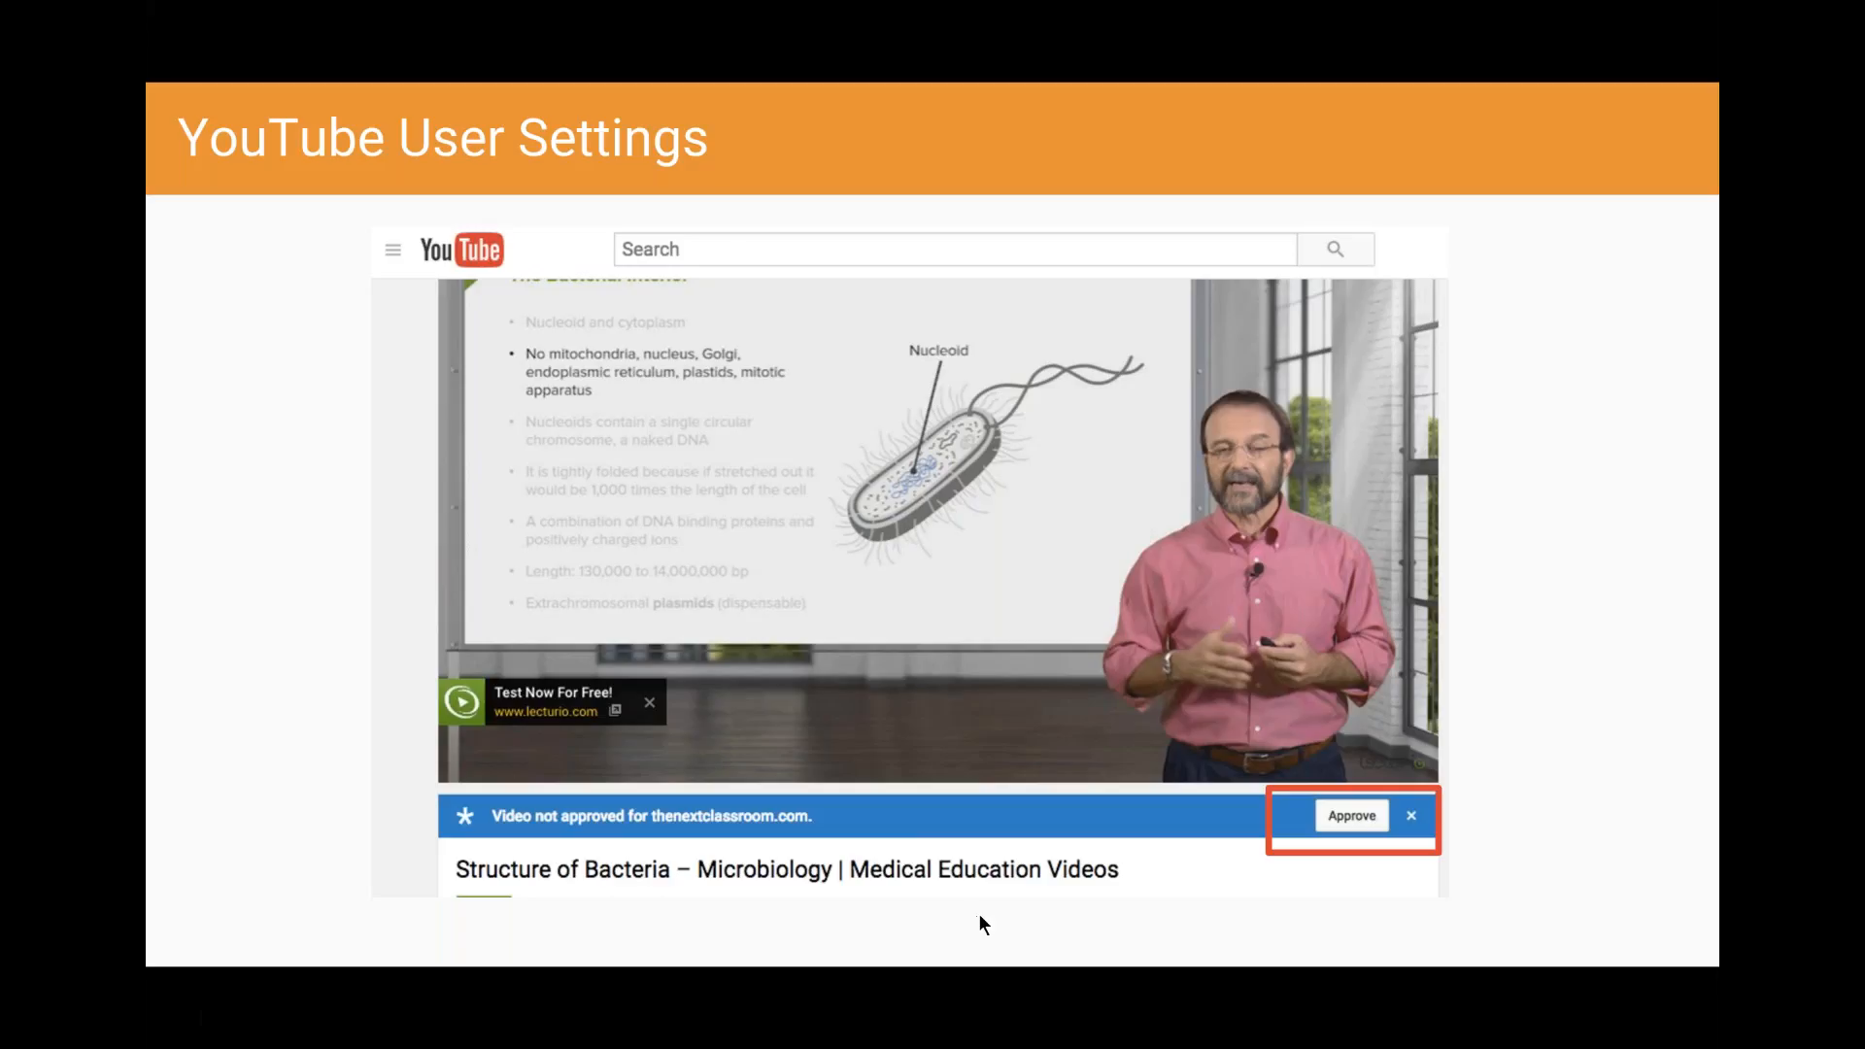
pyautogui.click(1122, 807)
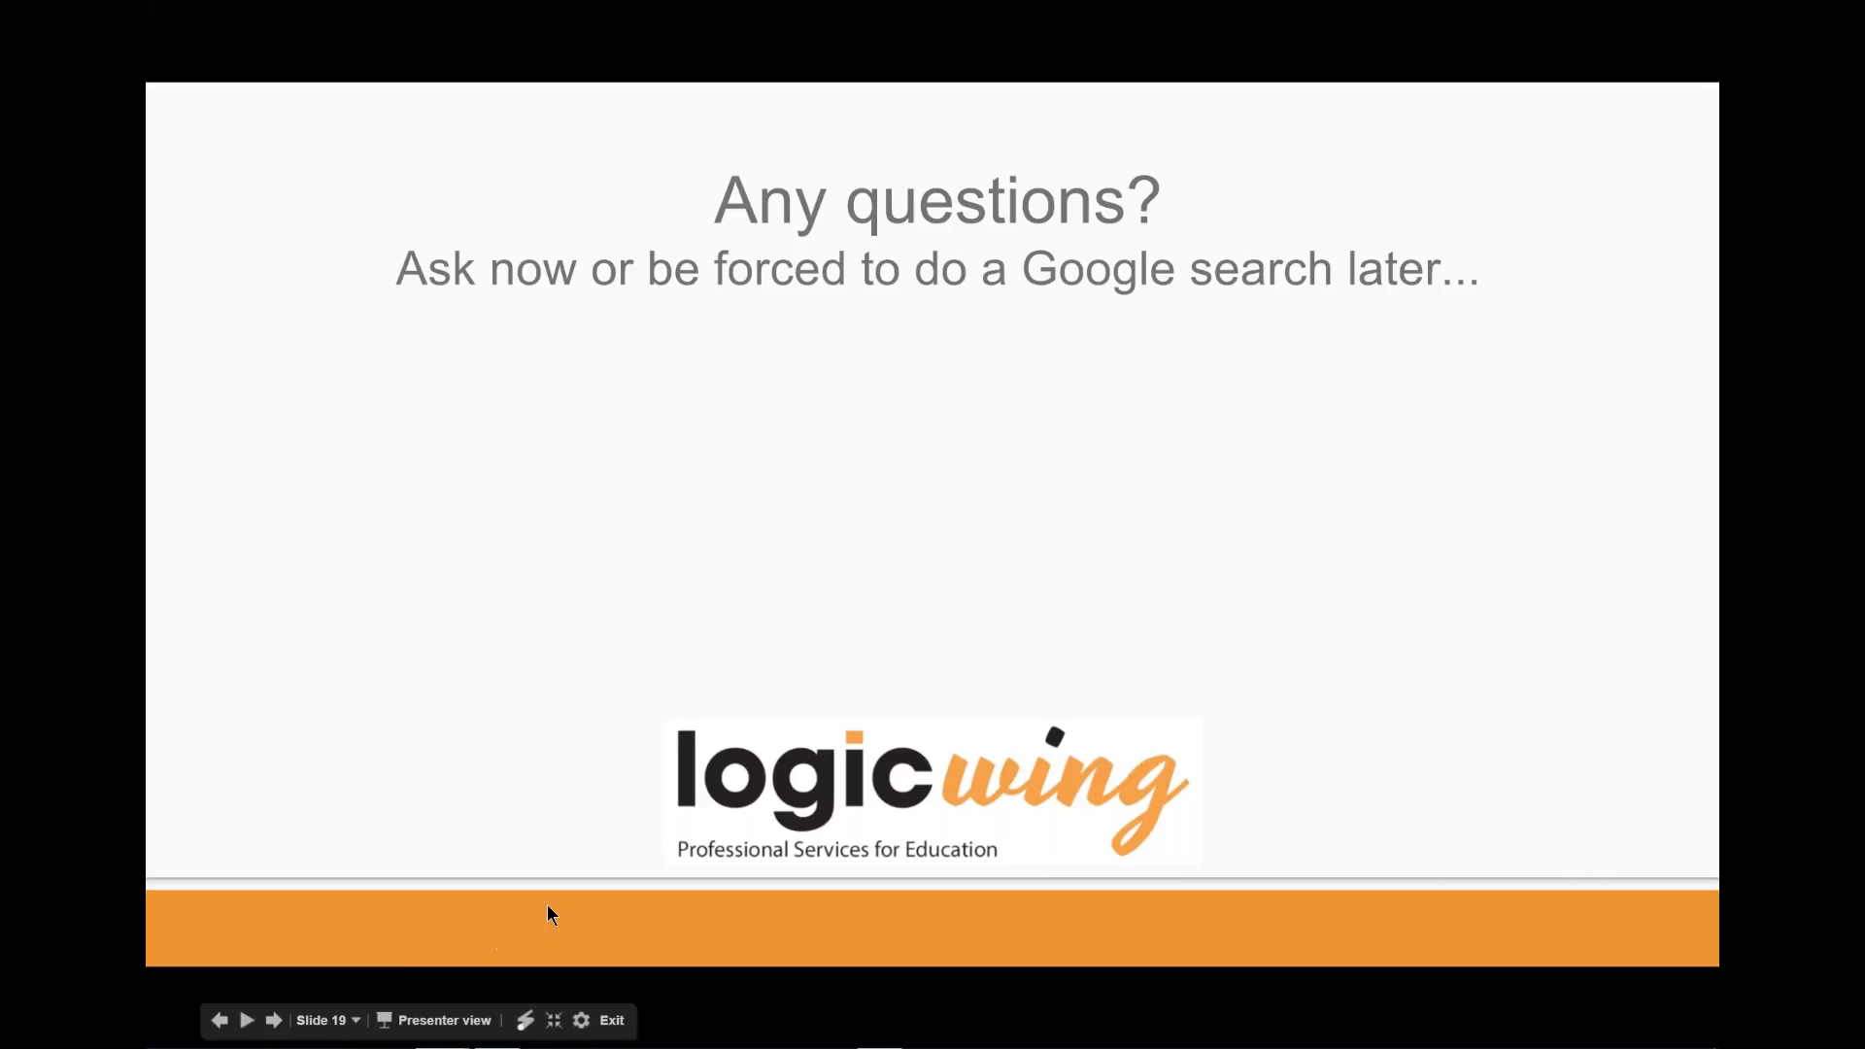
# - Switch to the Google Admin console and open the Chrome Device Settings for the top-level gafeschool.org organization
pyautogui.hotkey('alt', 'Tab')
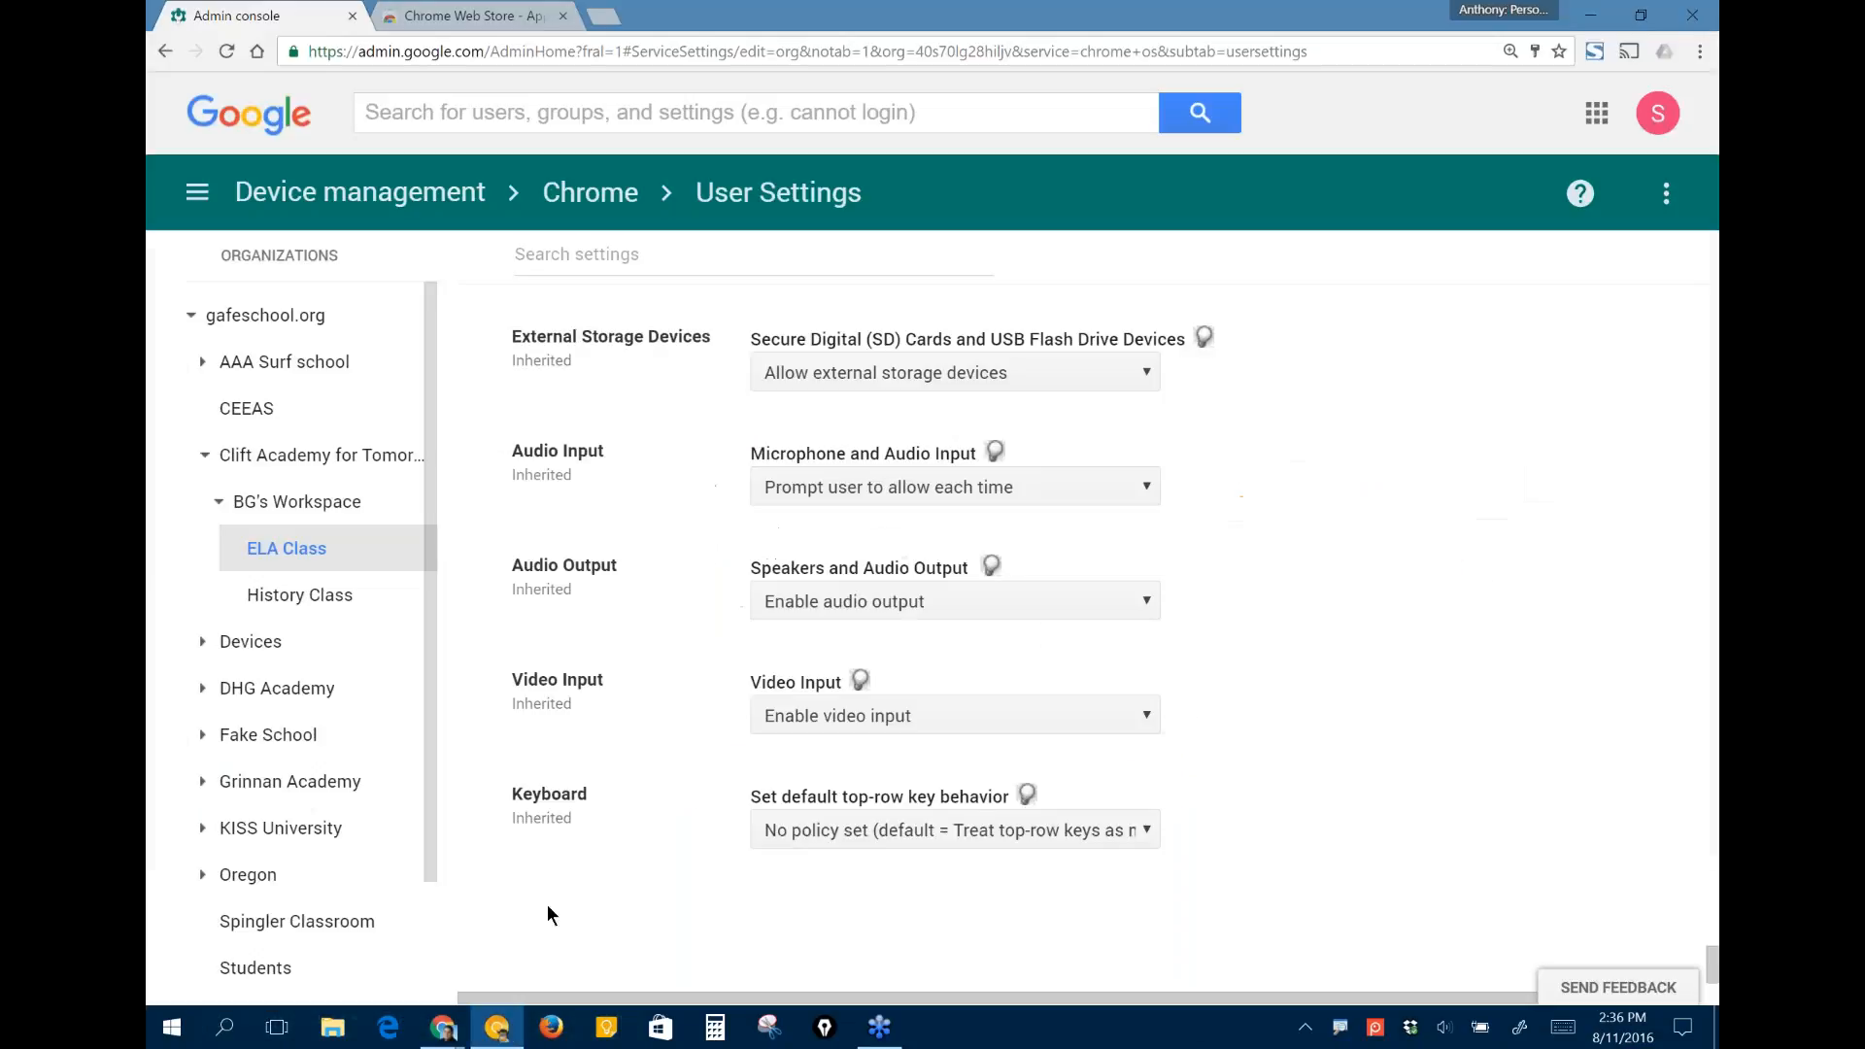
pyautogui.click(403, 184)
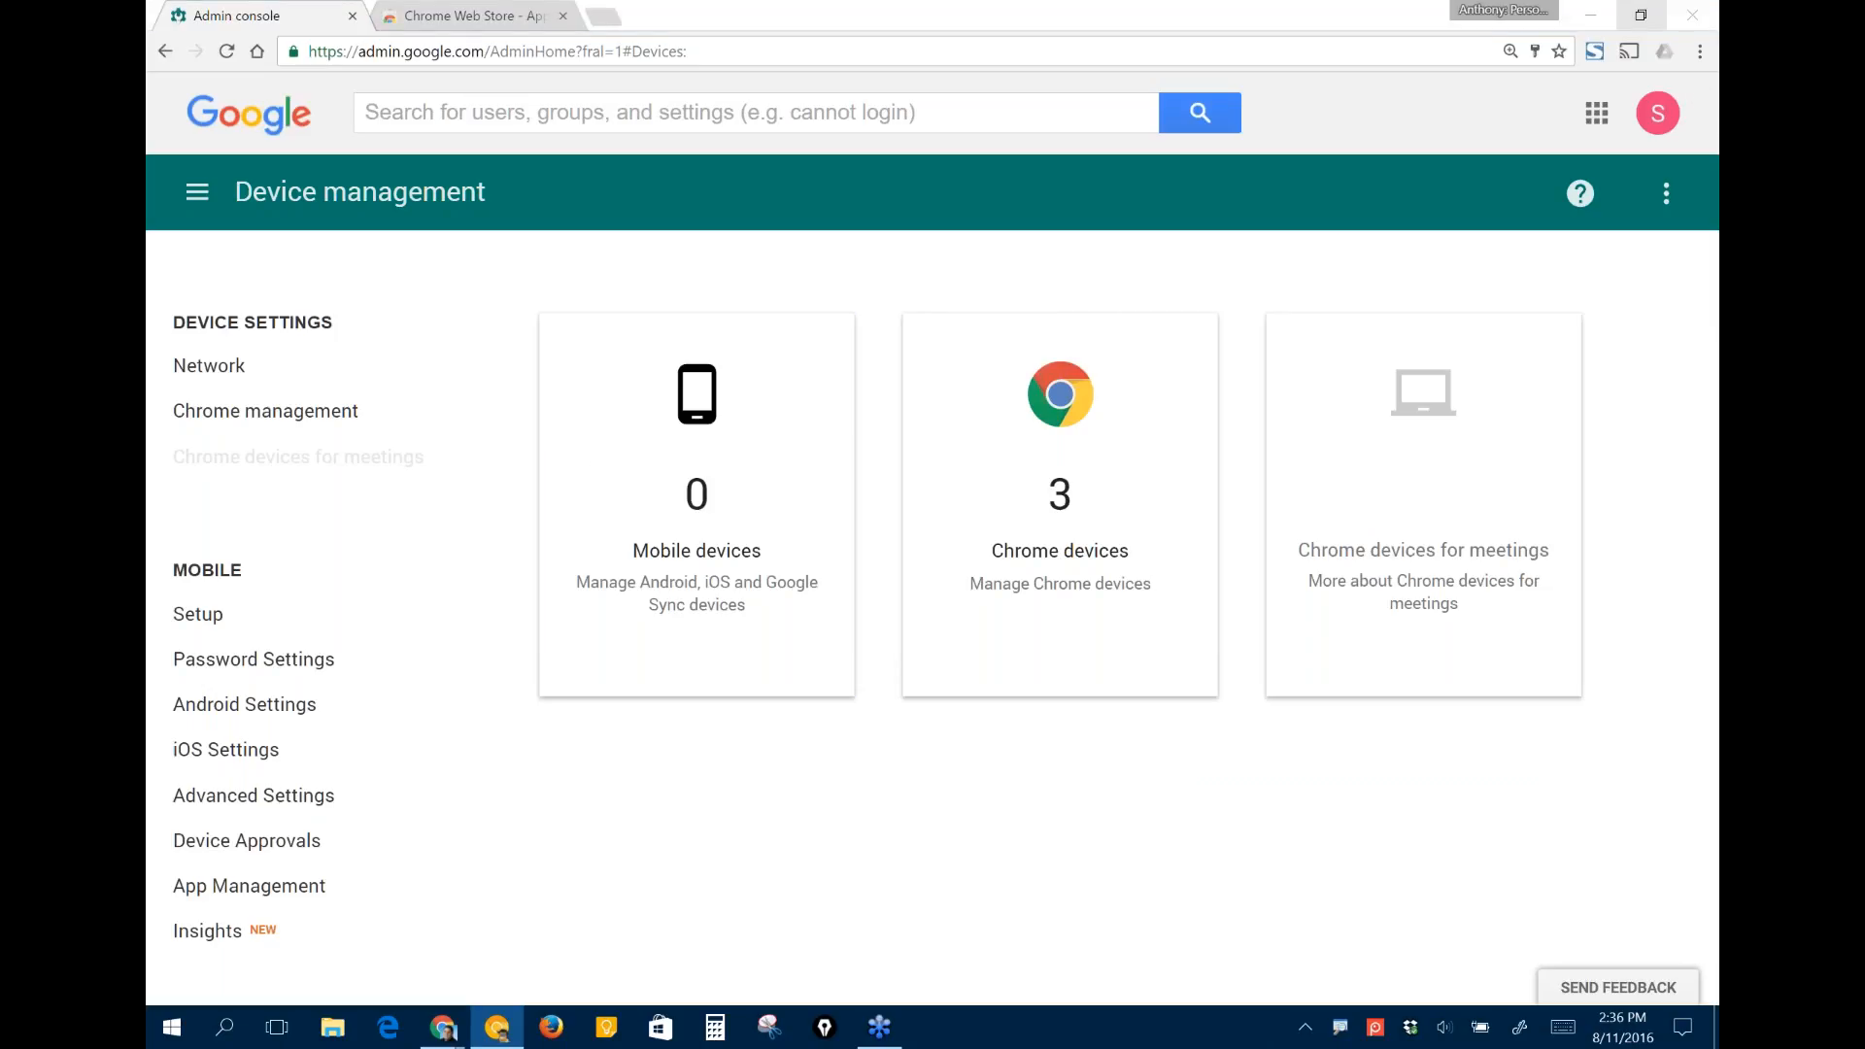
pyautogui.click(294, 414)
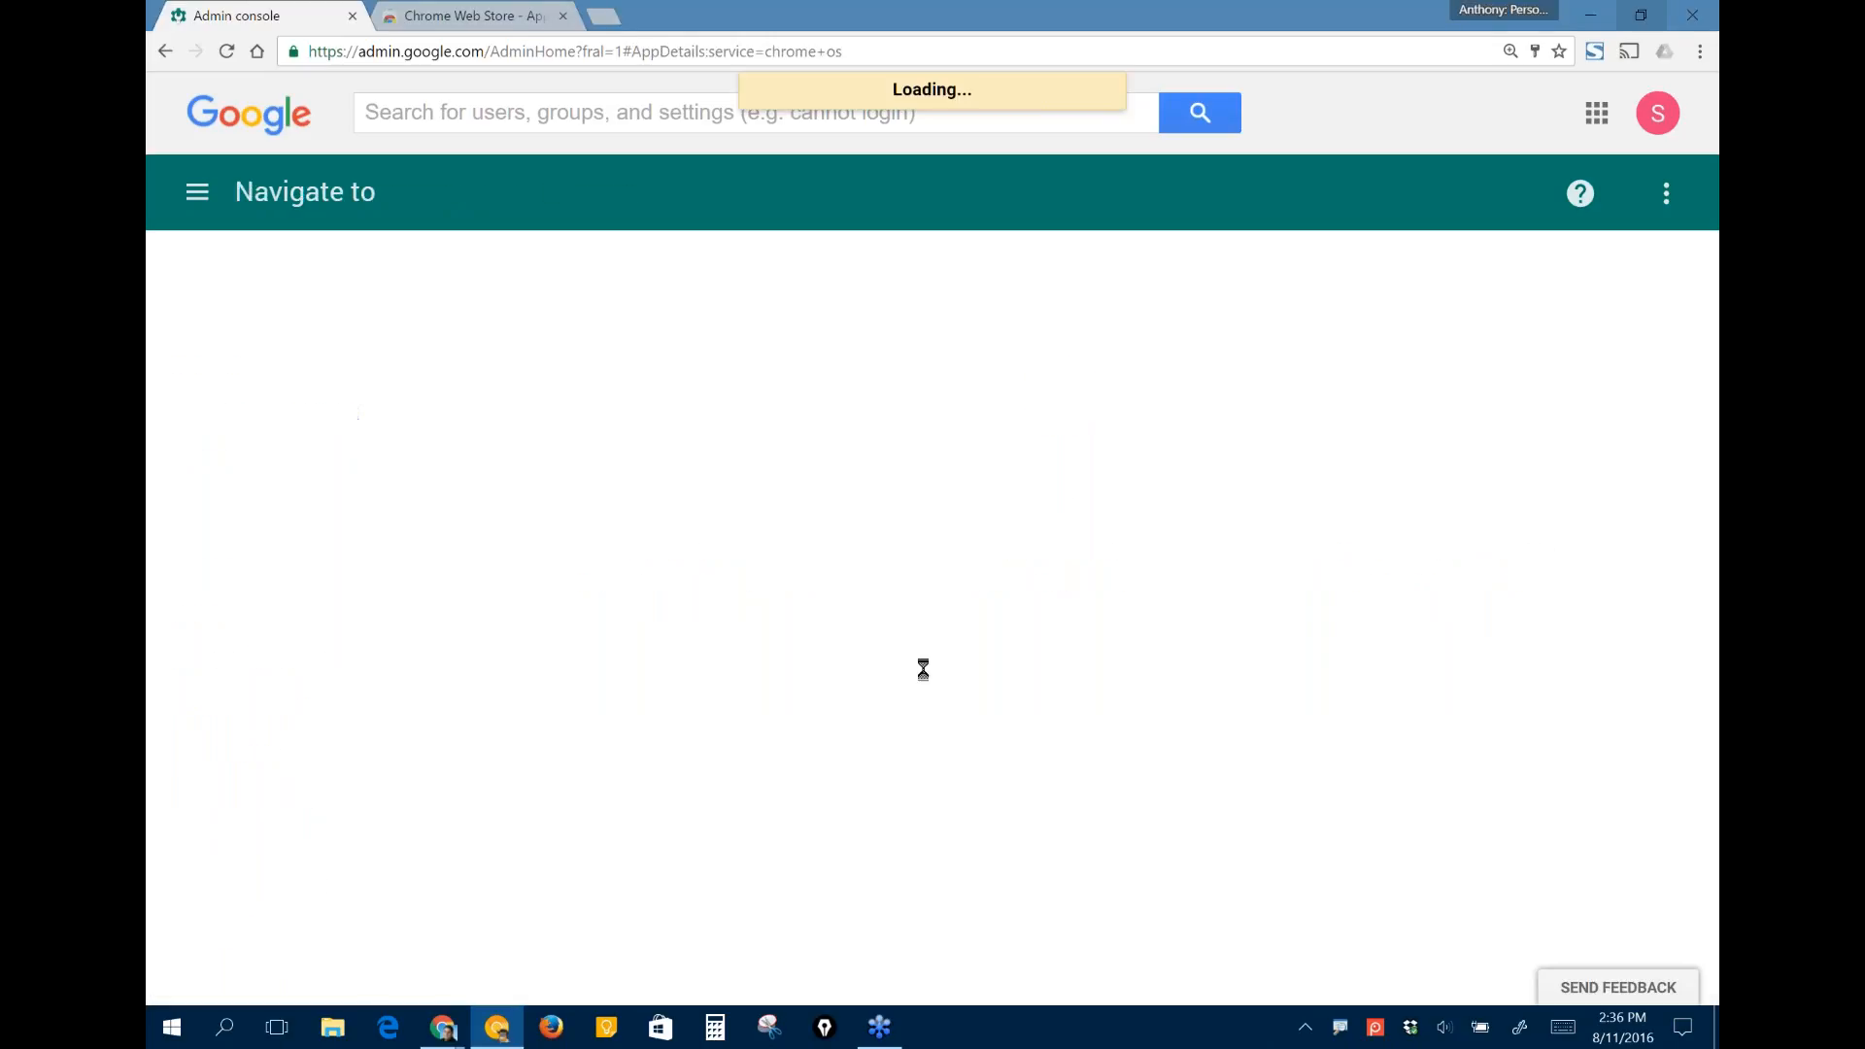
pyautogui.scroll(-3, 1038, 585)
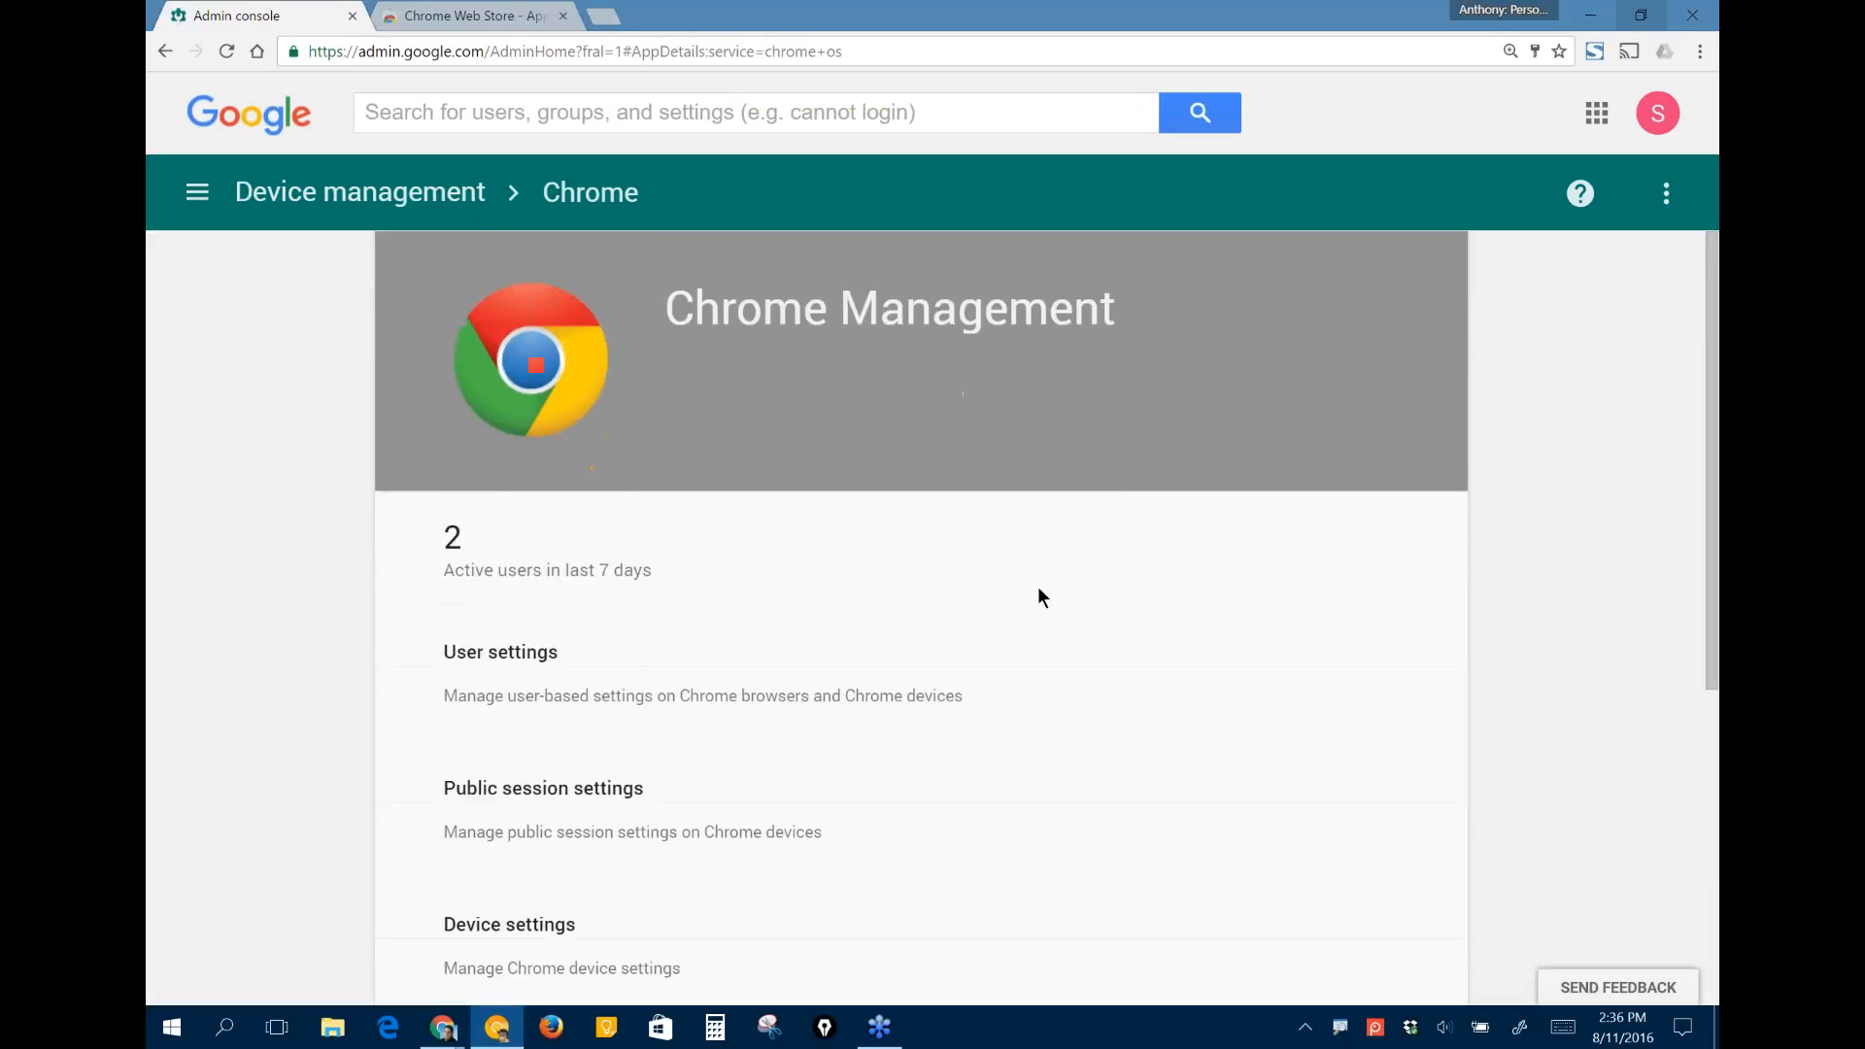
pyautogui.click(996, 633)
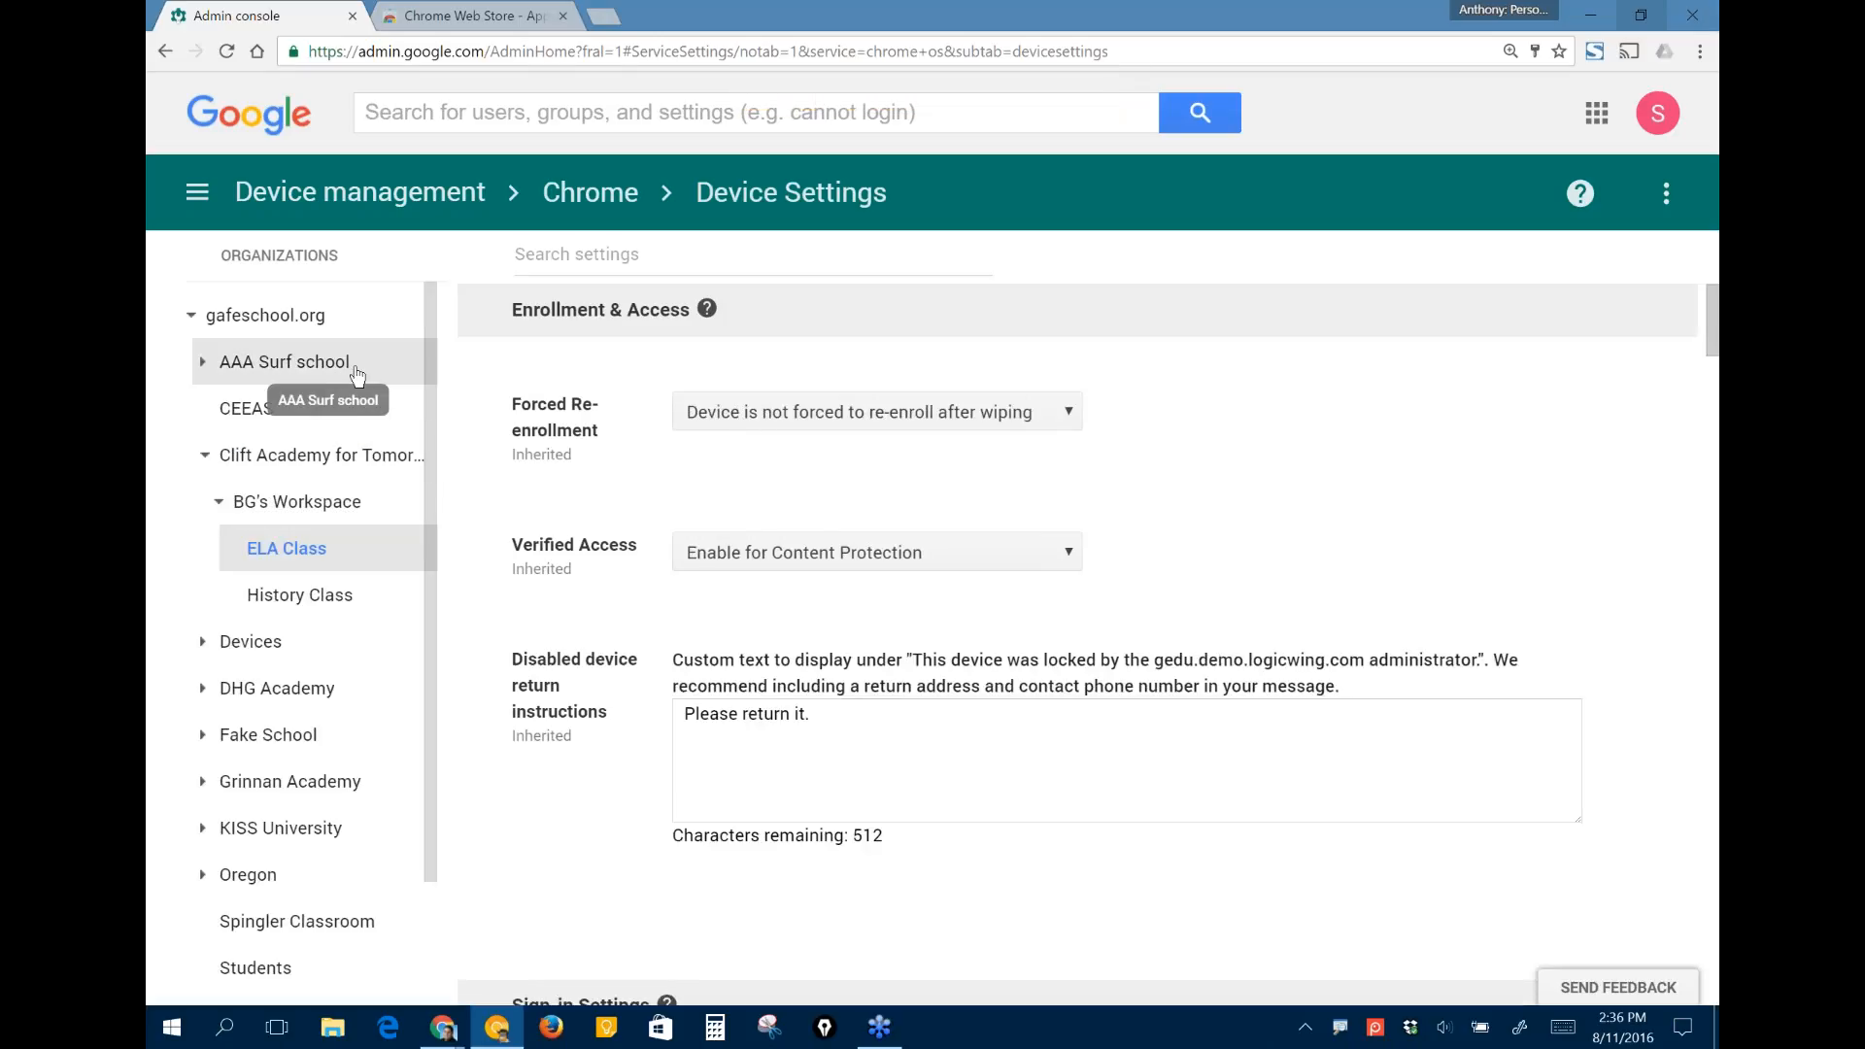
pyautogui.click(245, 315)
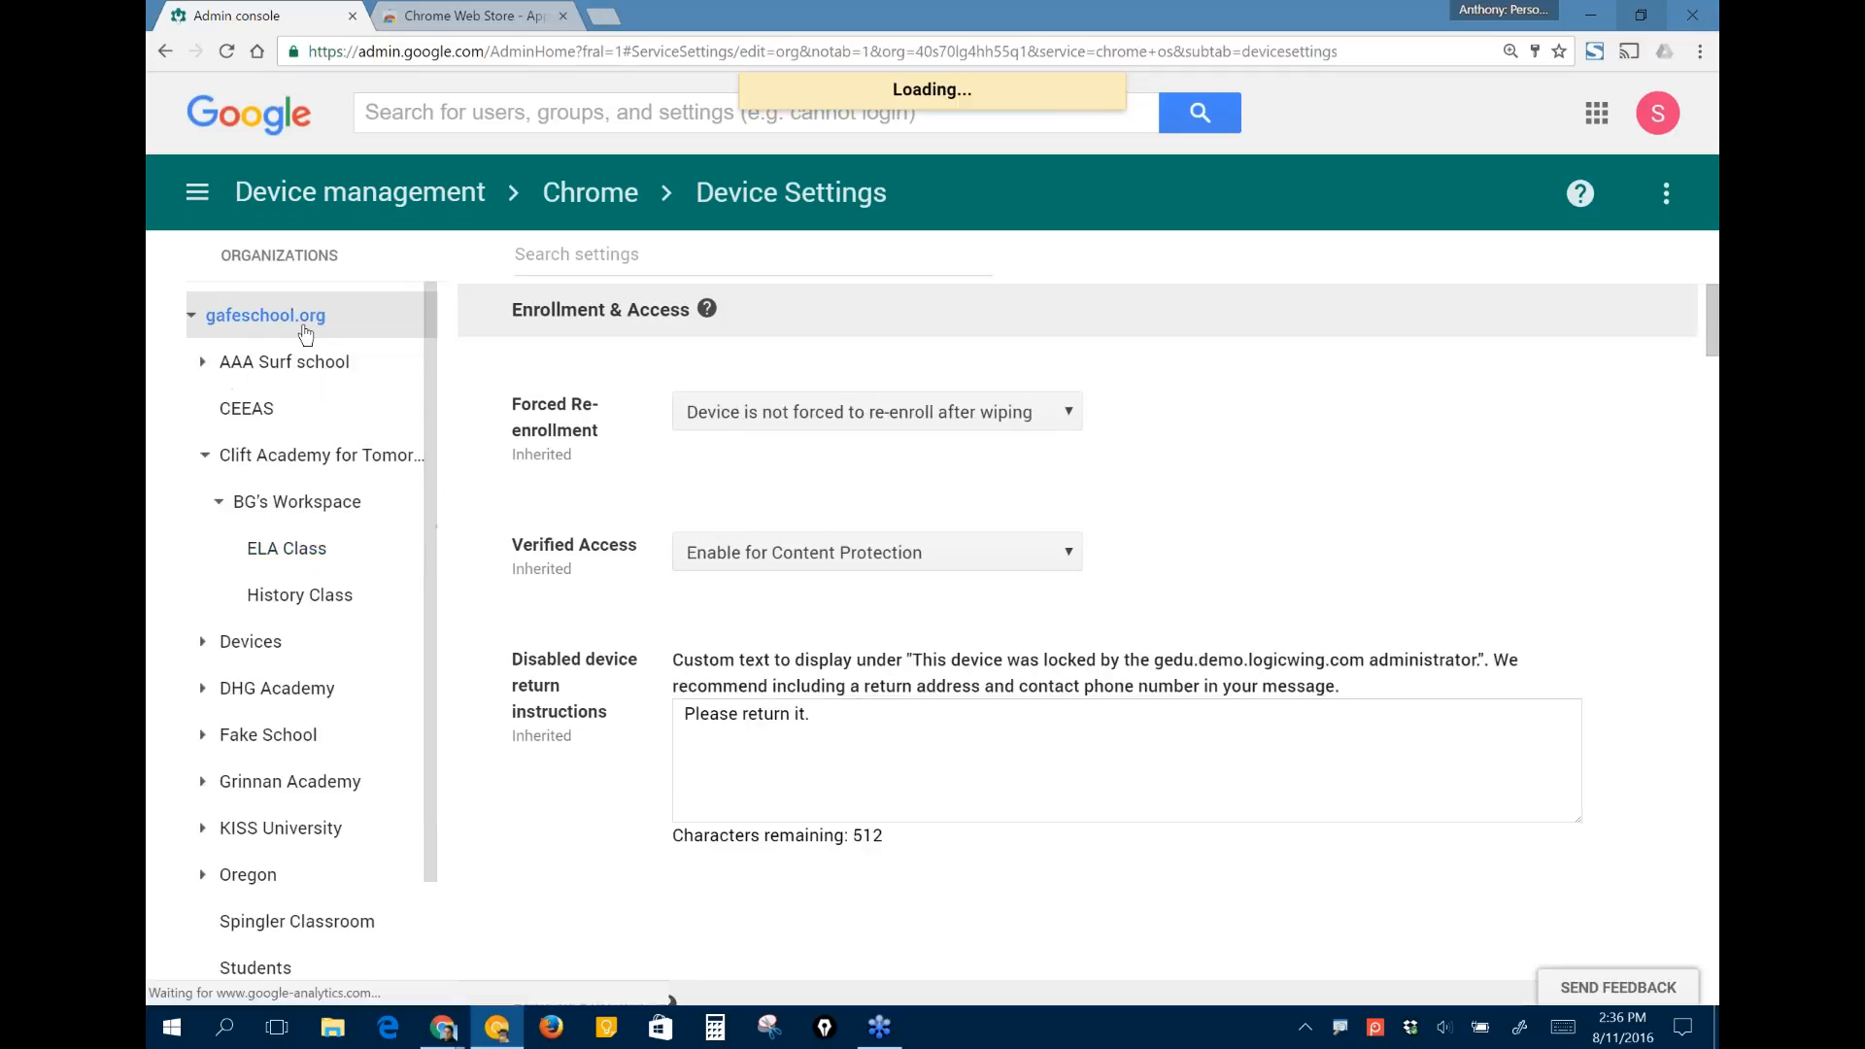
# - Set Forced Re-enrollment for gafeschool.org to "Force device to re-enroll into this domain after wiping"
pyautogui.scroll(1, 1077, 644)
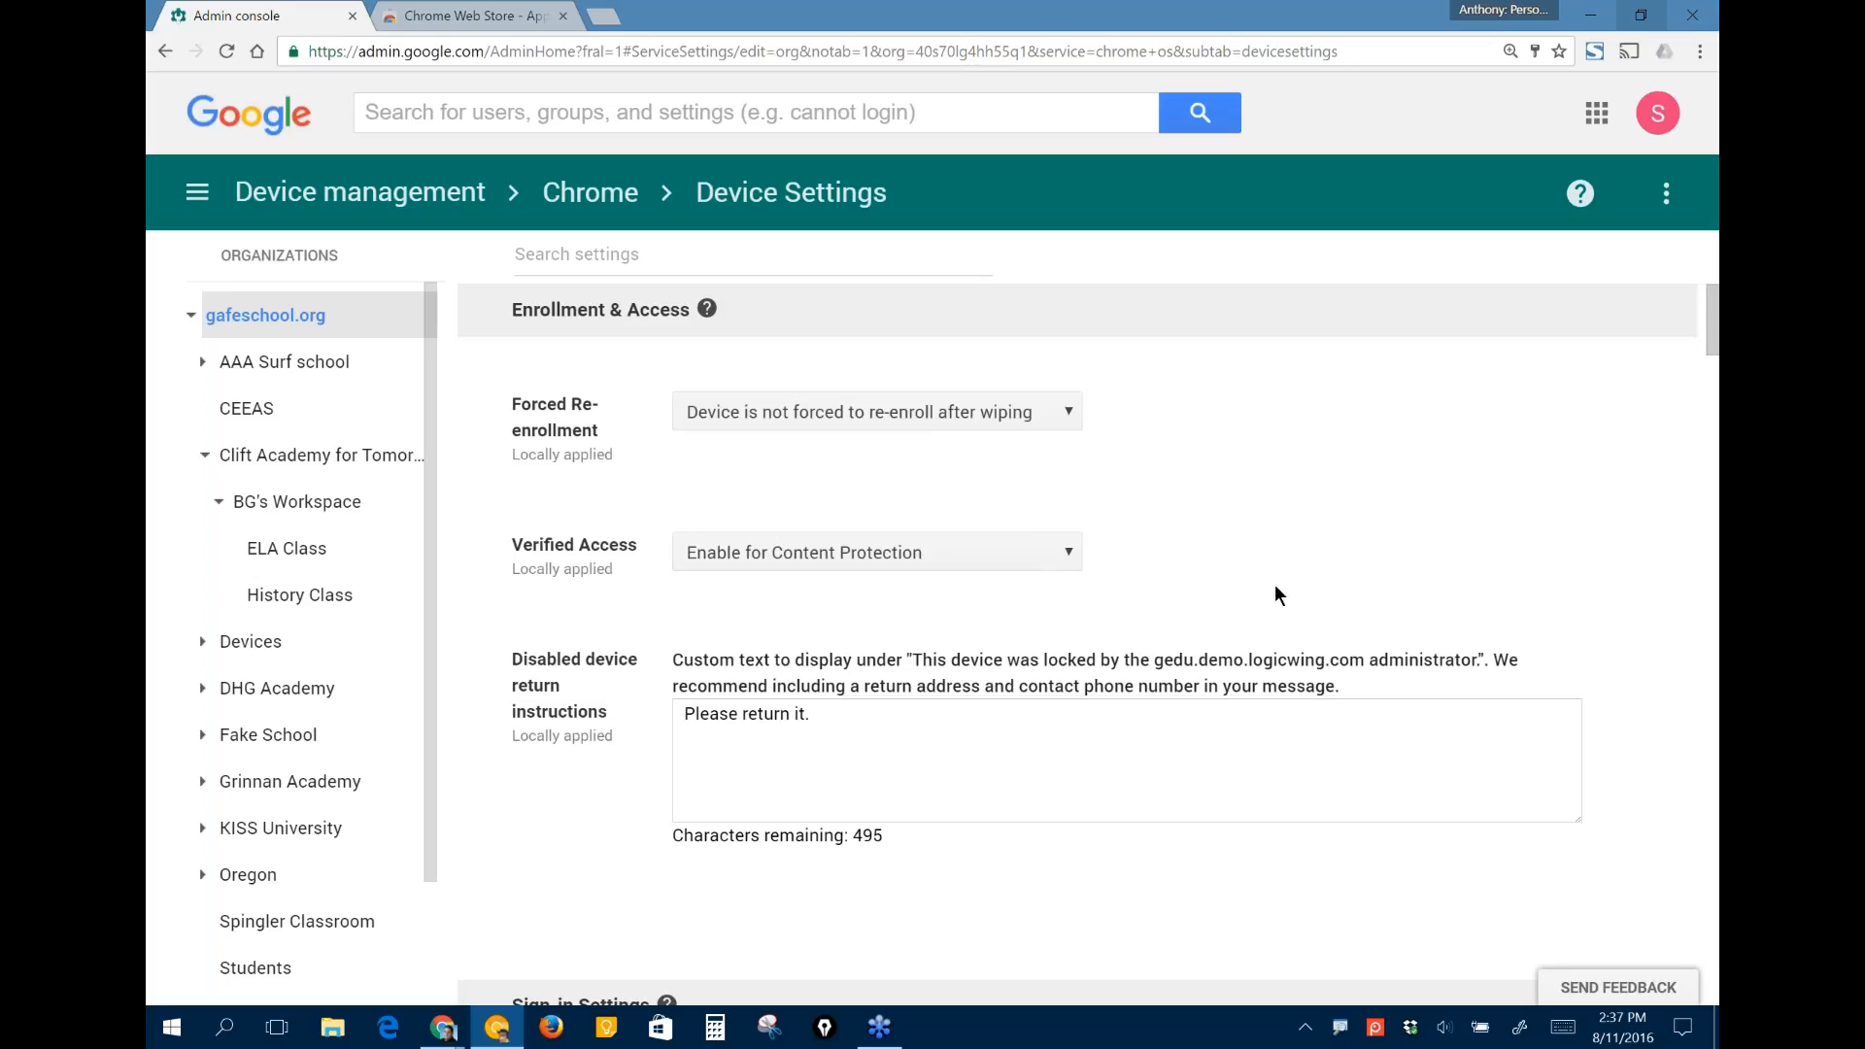
pyautogui.click(877, 406)
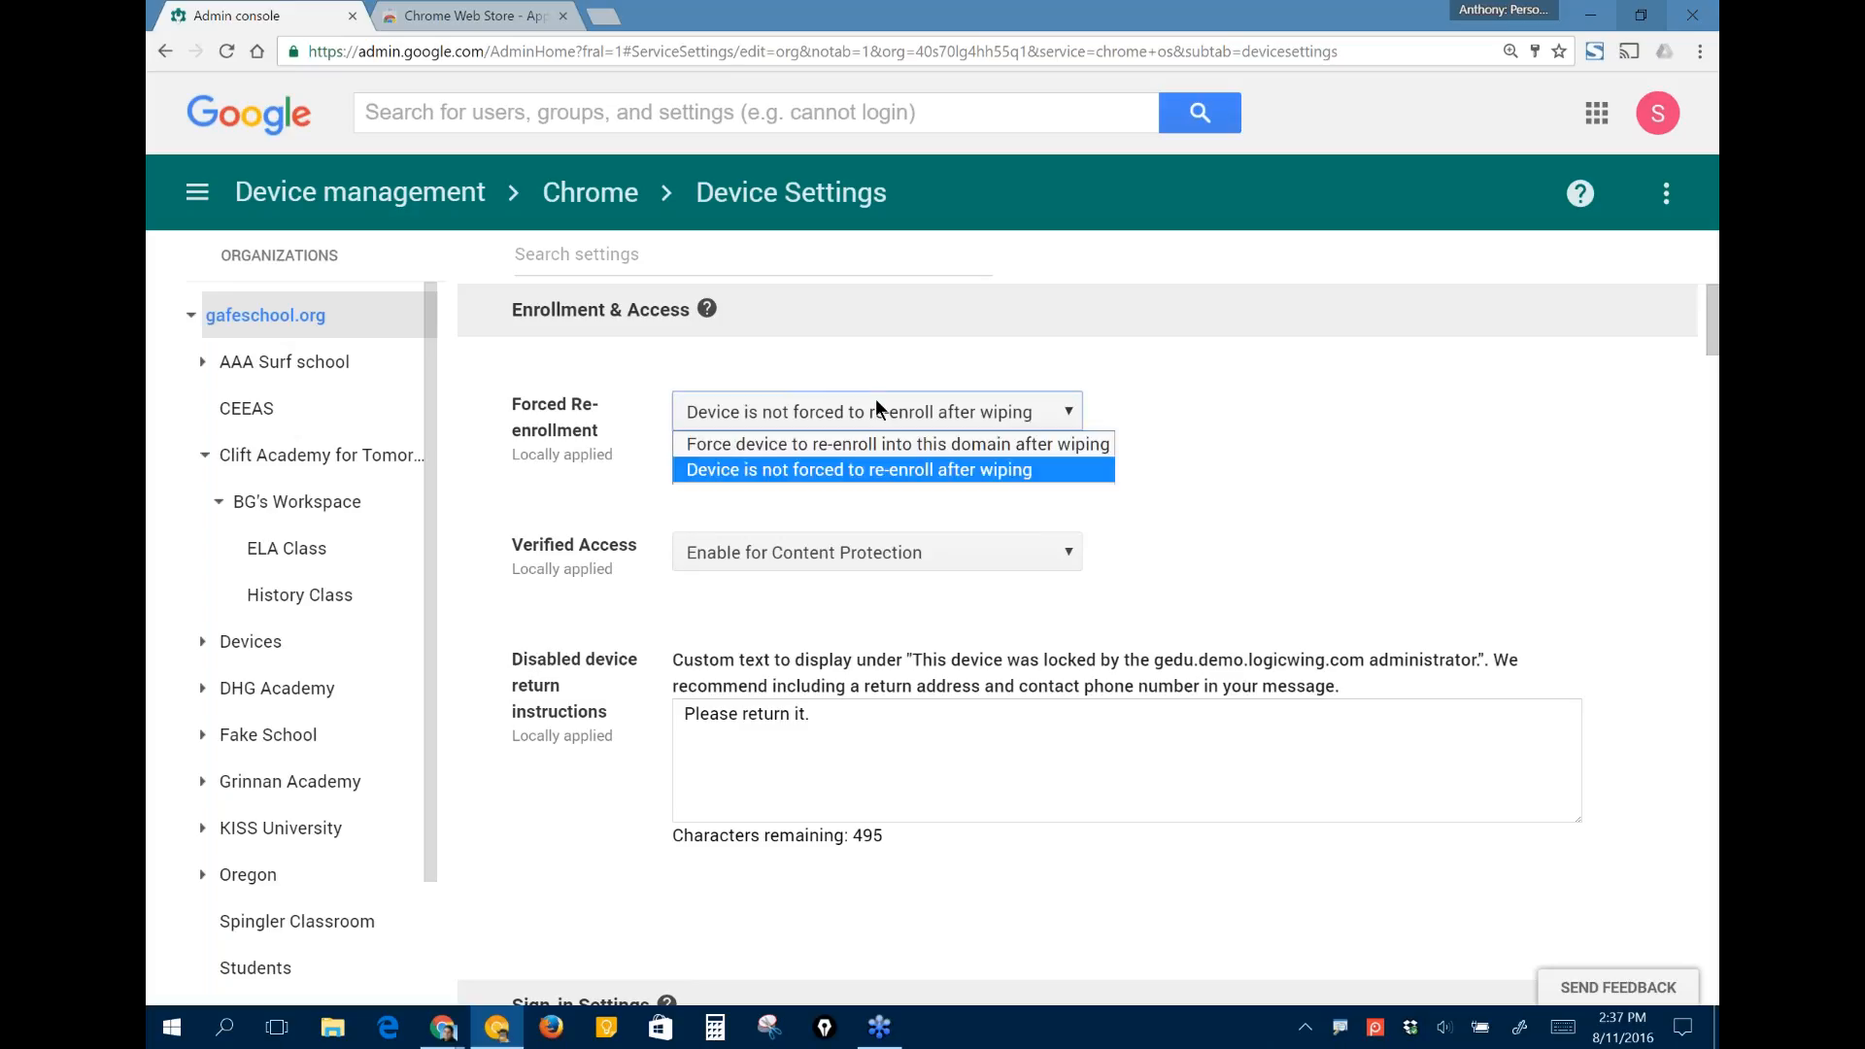
pyautogui.click(859, 444)
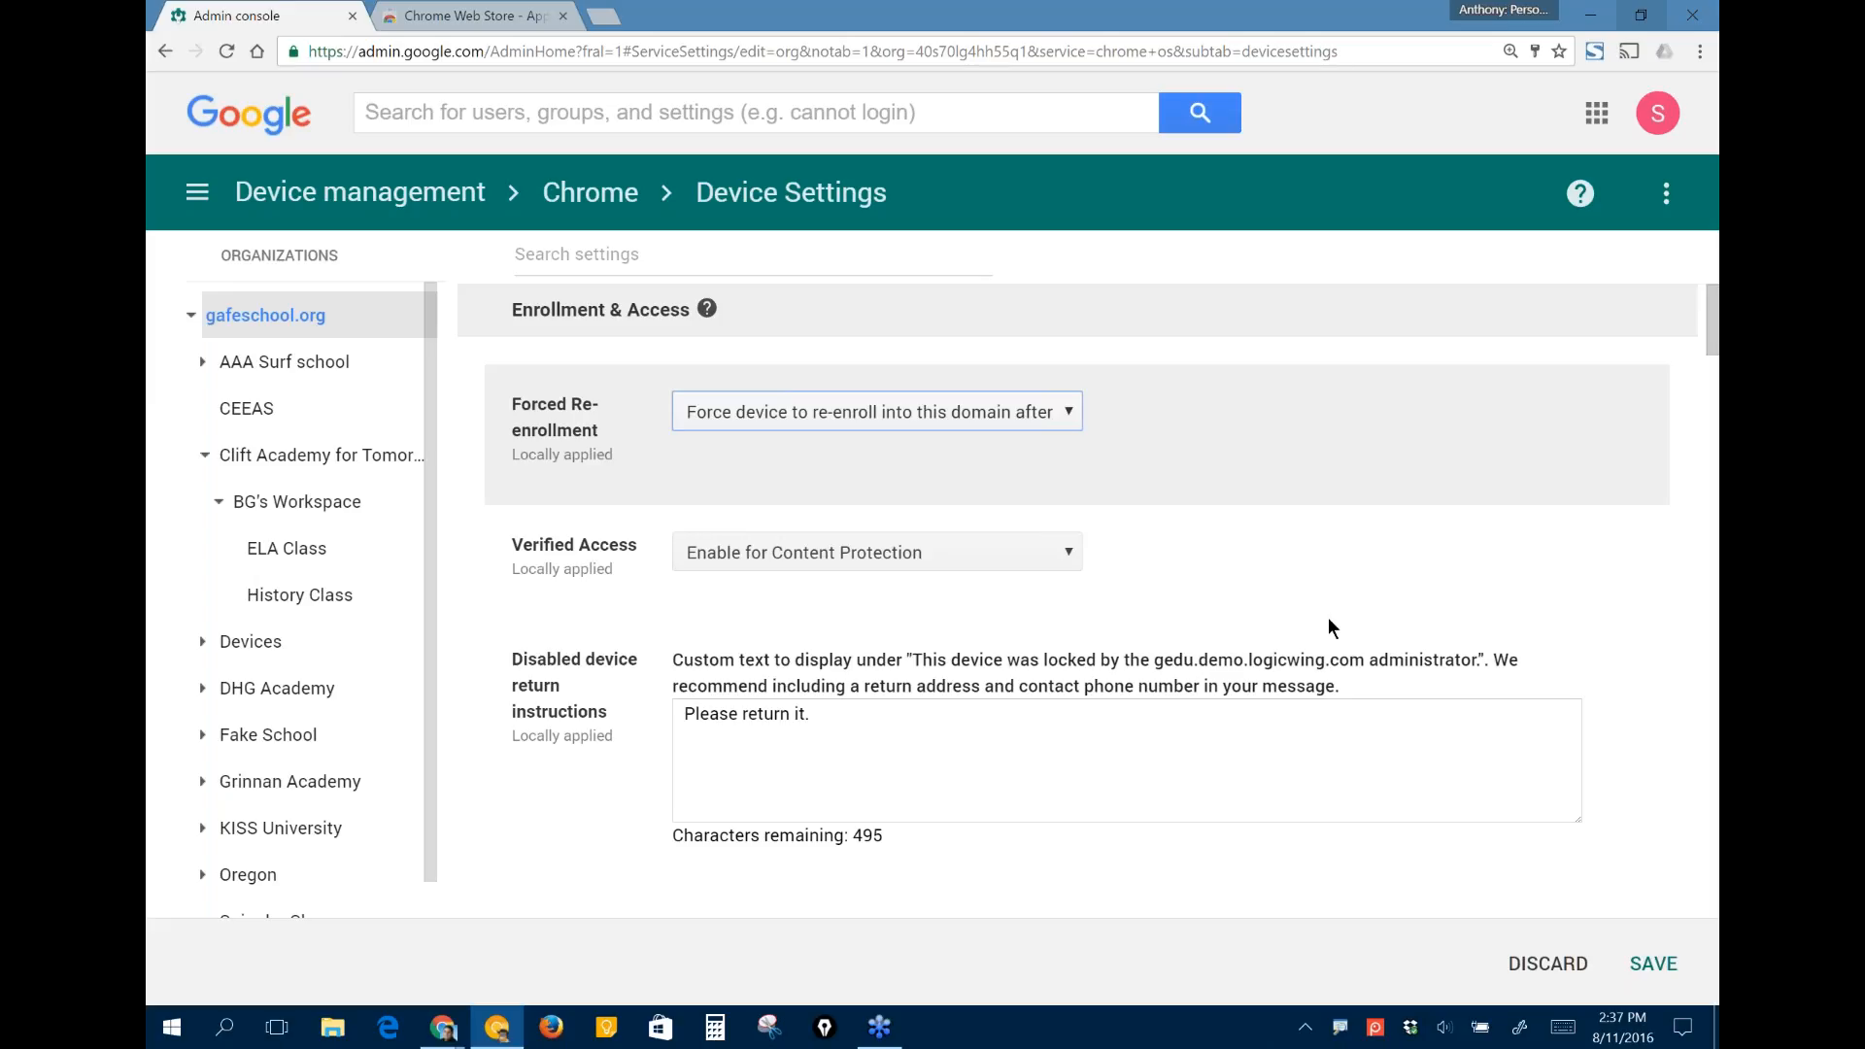
# - Examine the Verified Access setting and the text box for the disabled device return instructions
pyautogui.scroll(-1, 1328, 619)
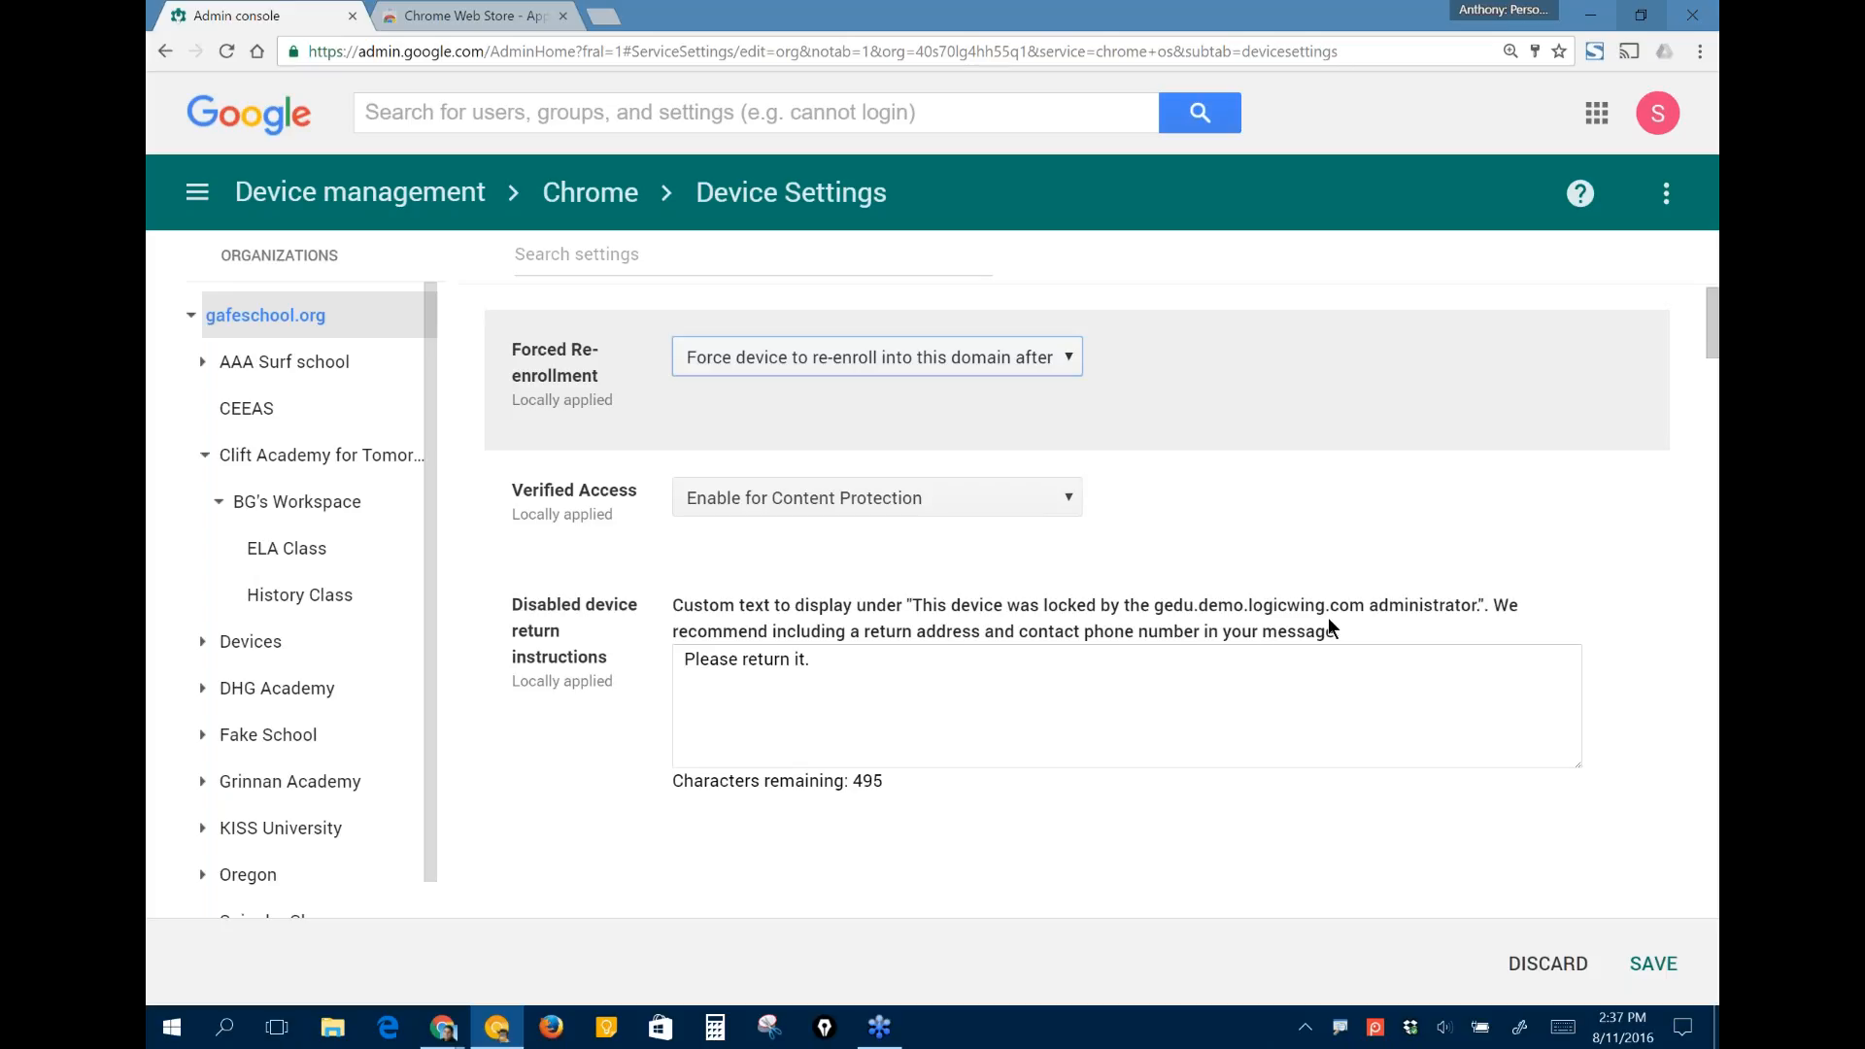
pyautogui.scroll(-3, 1329, 618)
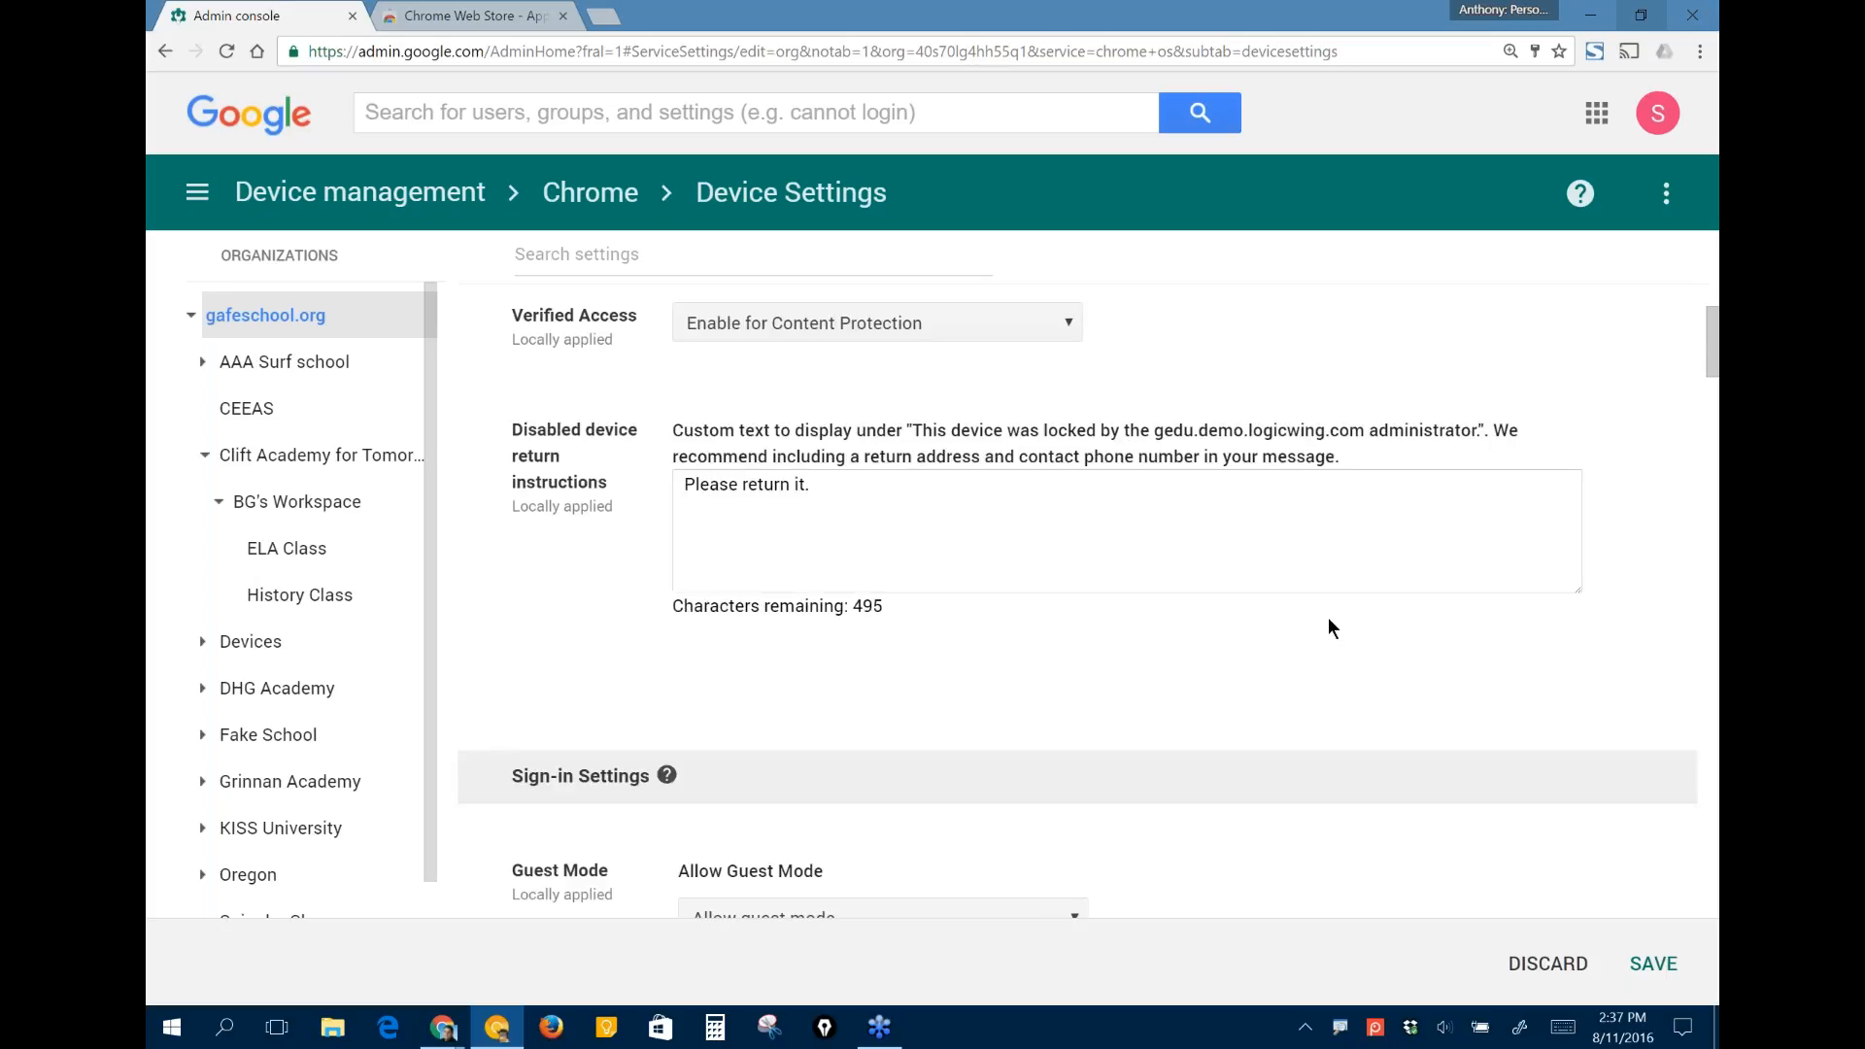
pyautogui.scroll(-1, 969, 503)
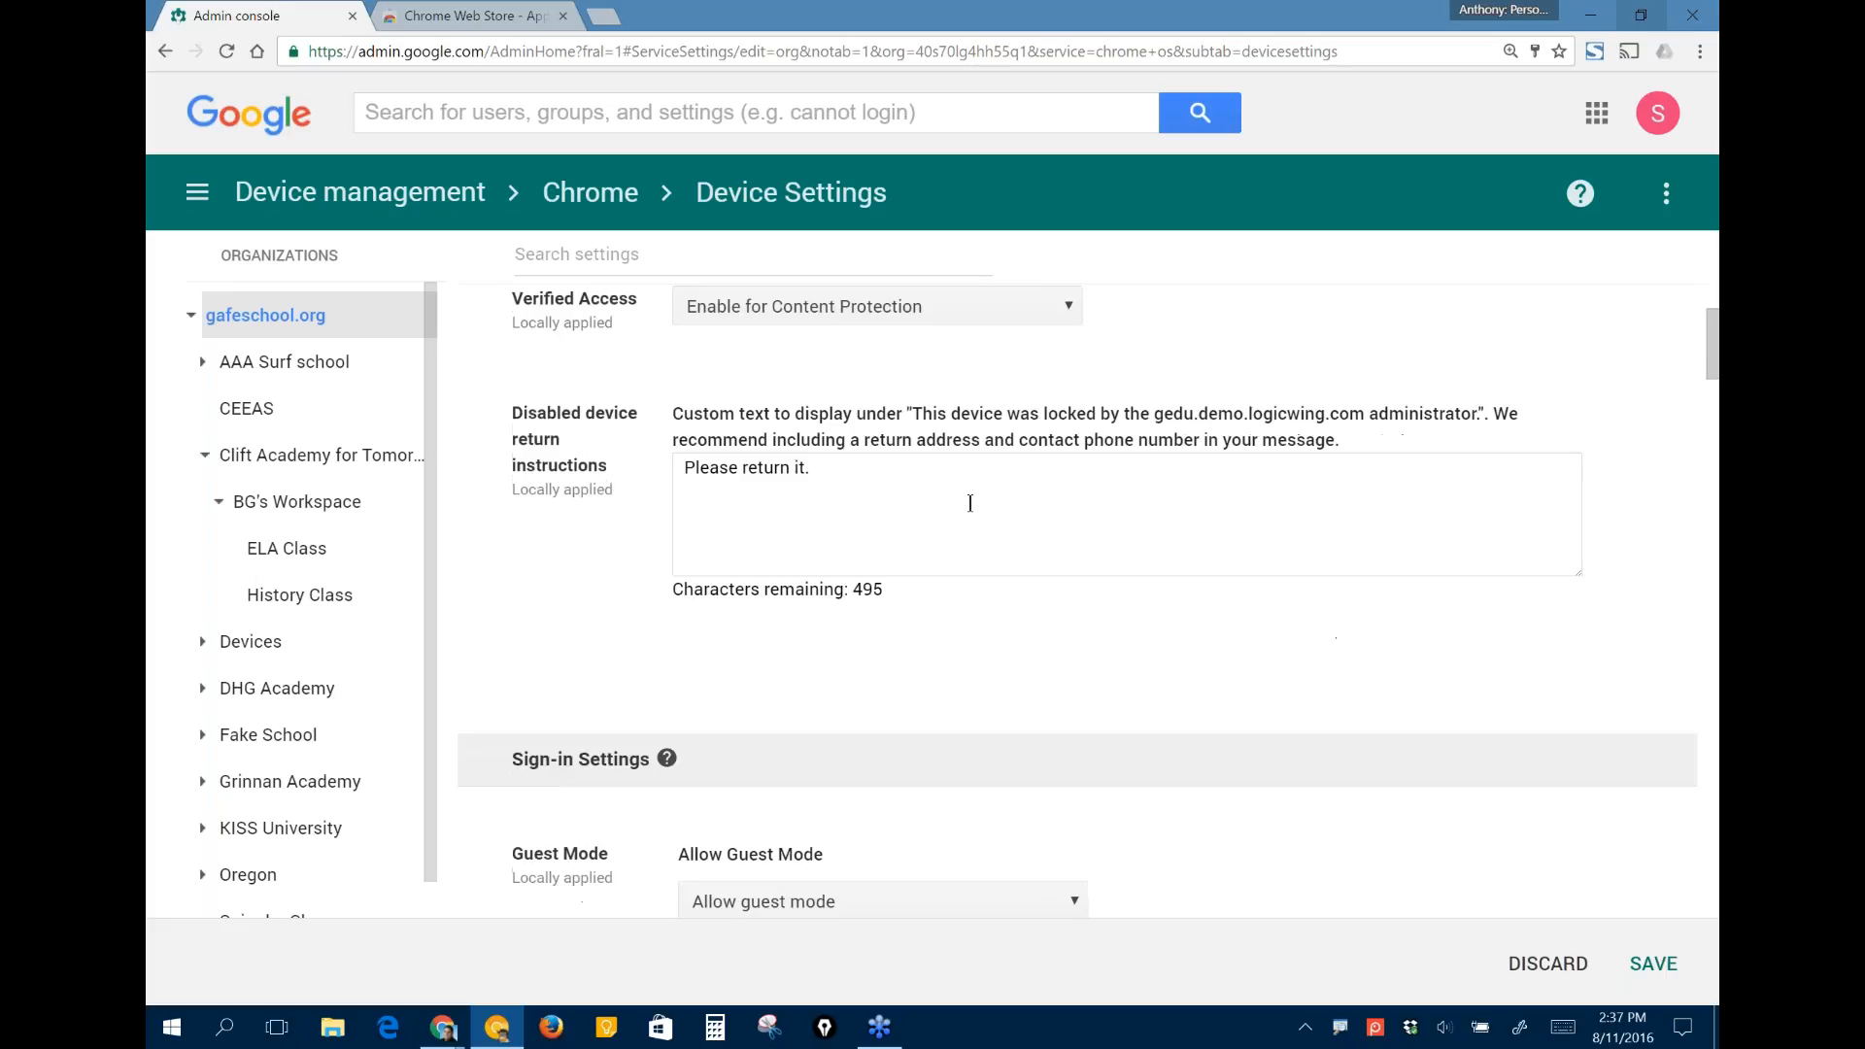
pyautogui.click(852, 523)
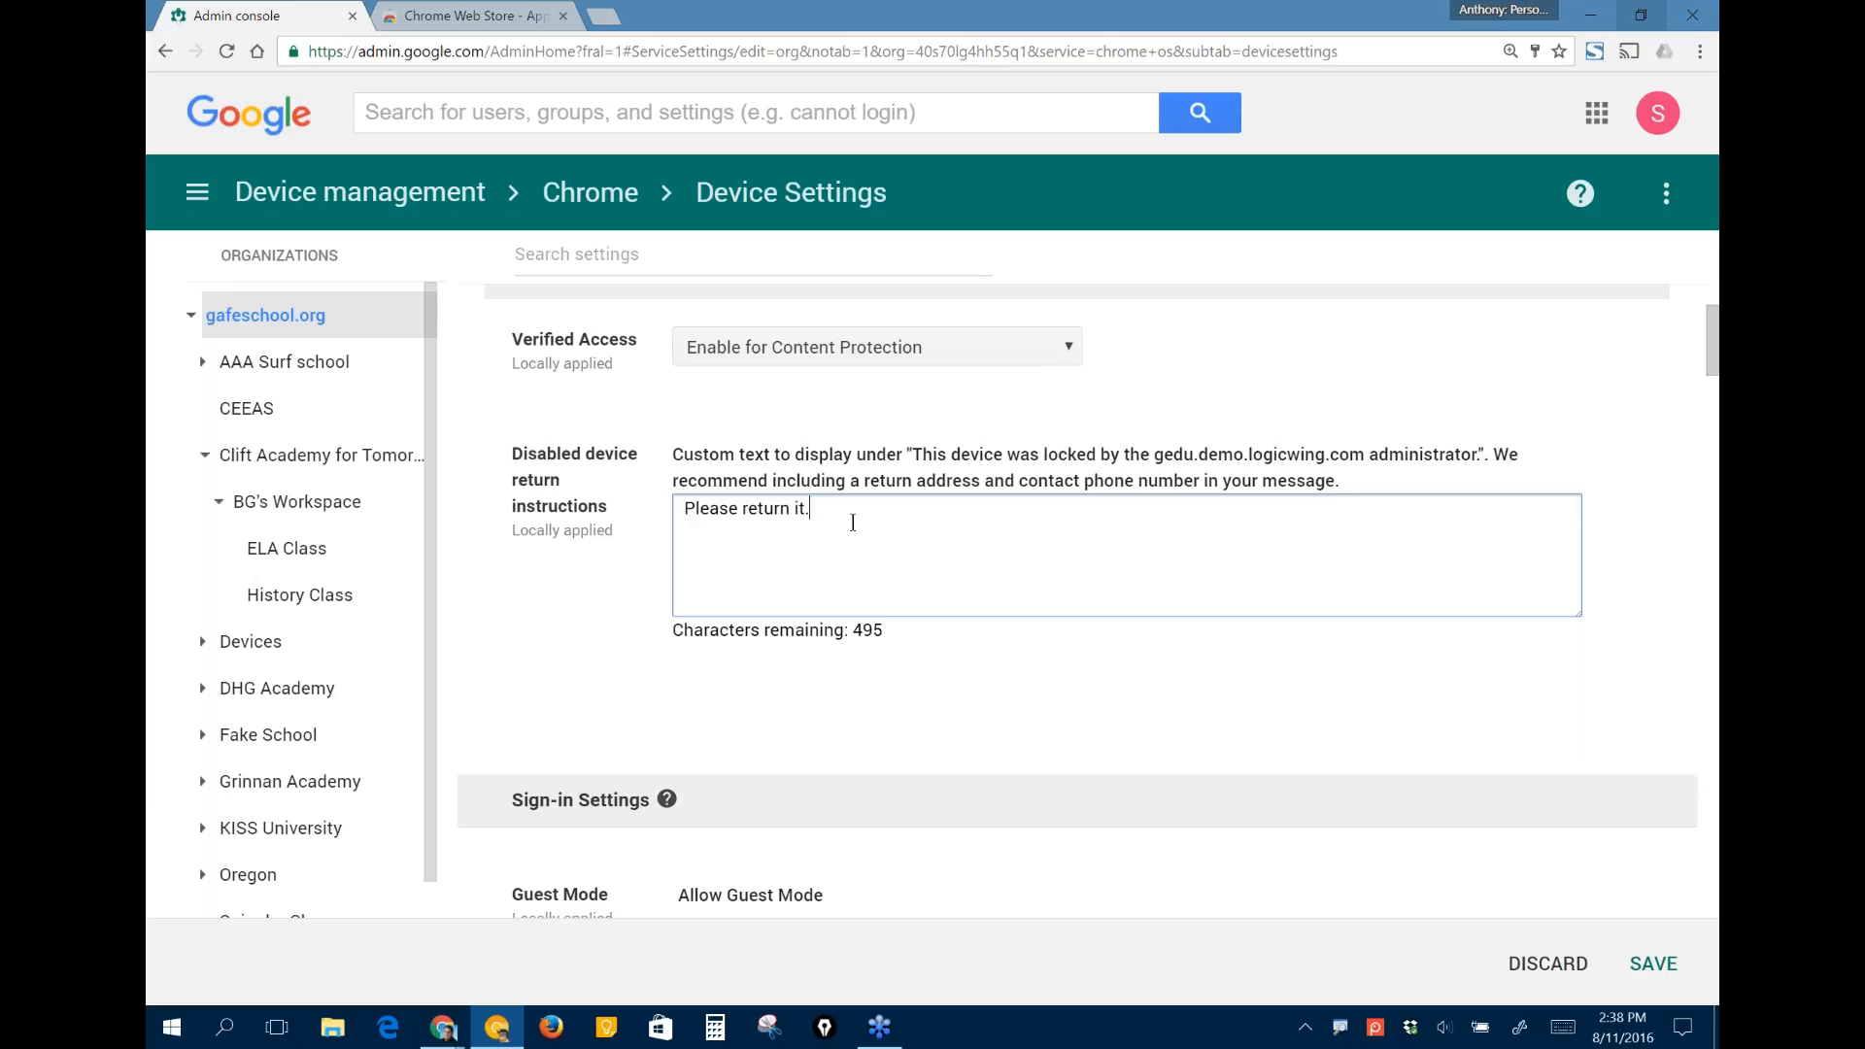
# - Set Guest Mode in the Sign-in Settings to "Do not allow guest mode"
pyautogui.scroll(-2, 852, 523)
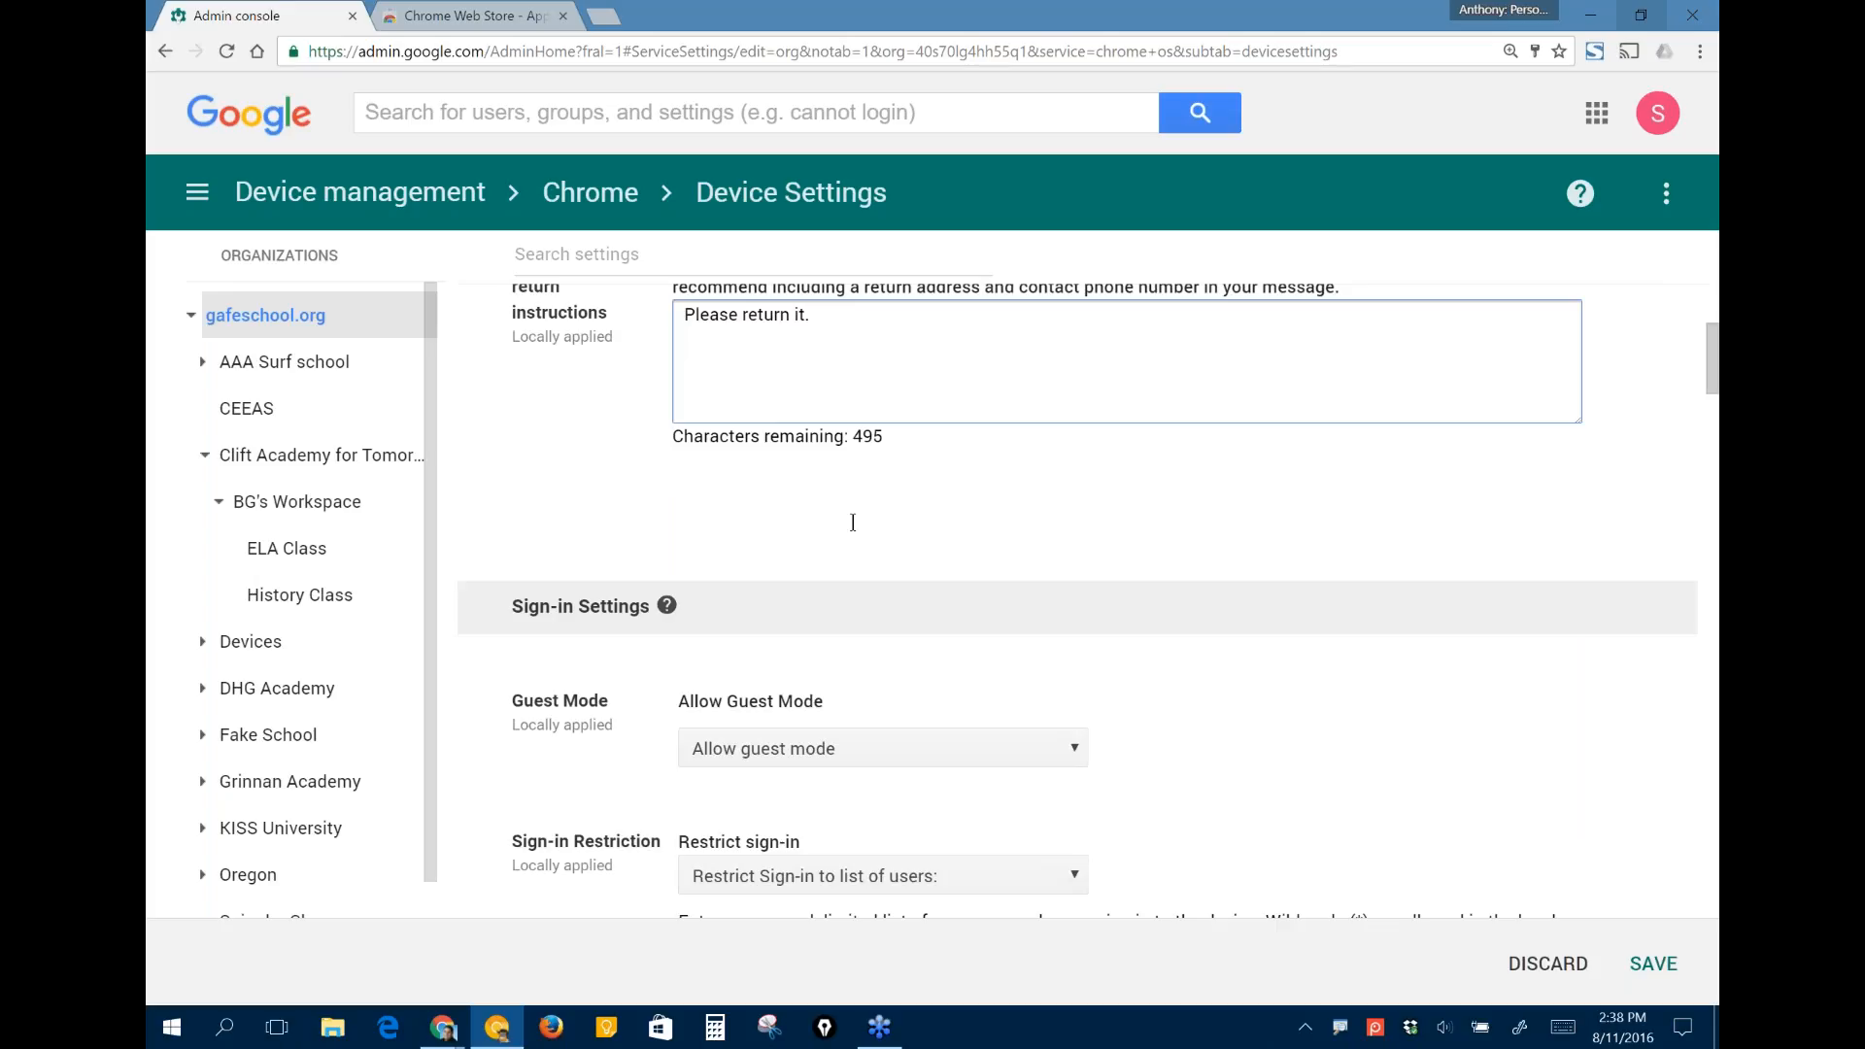
pyautogui.scroll(-3, 853, 523)
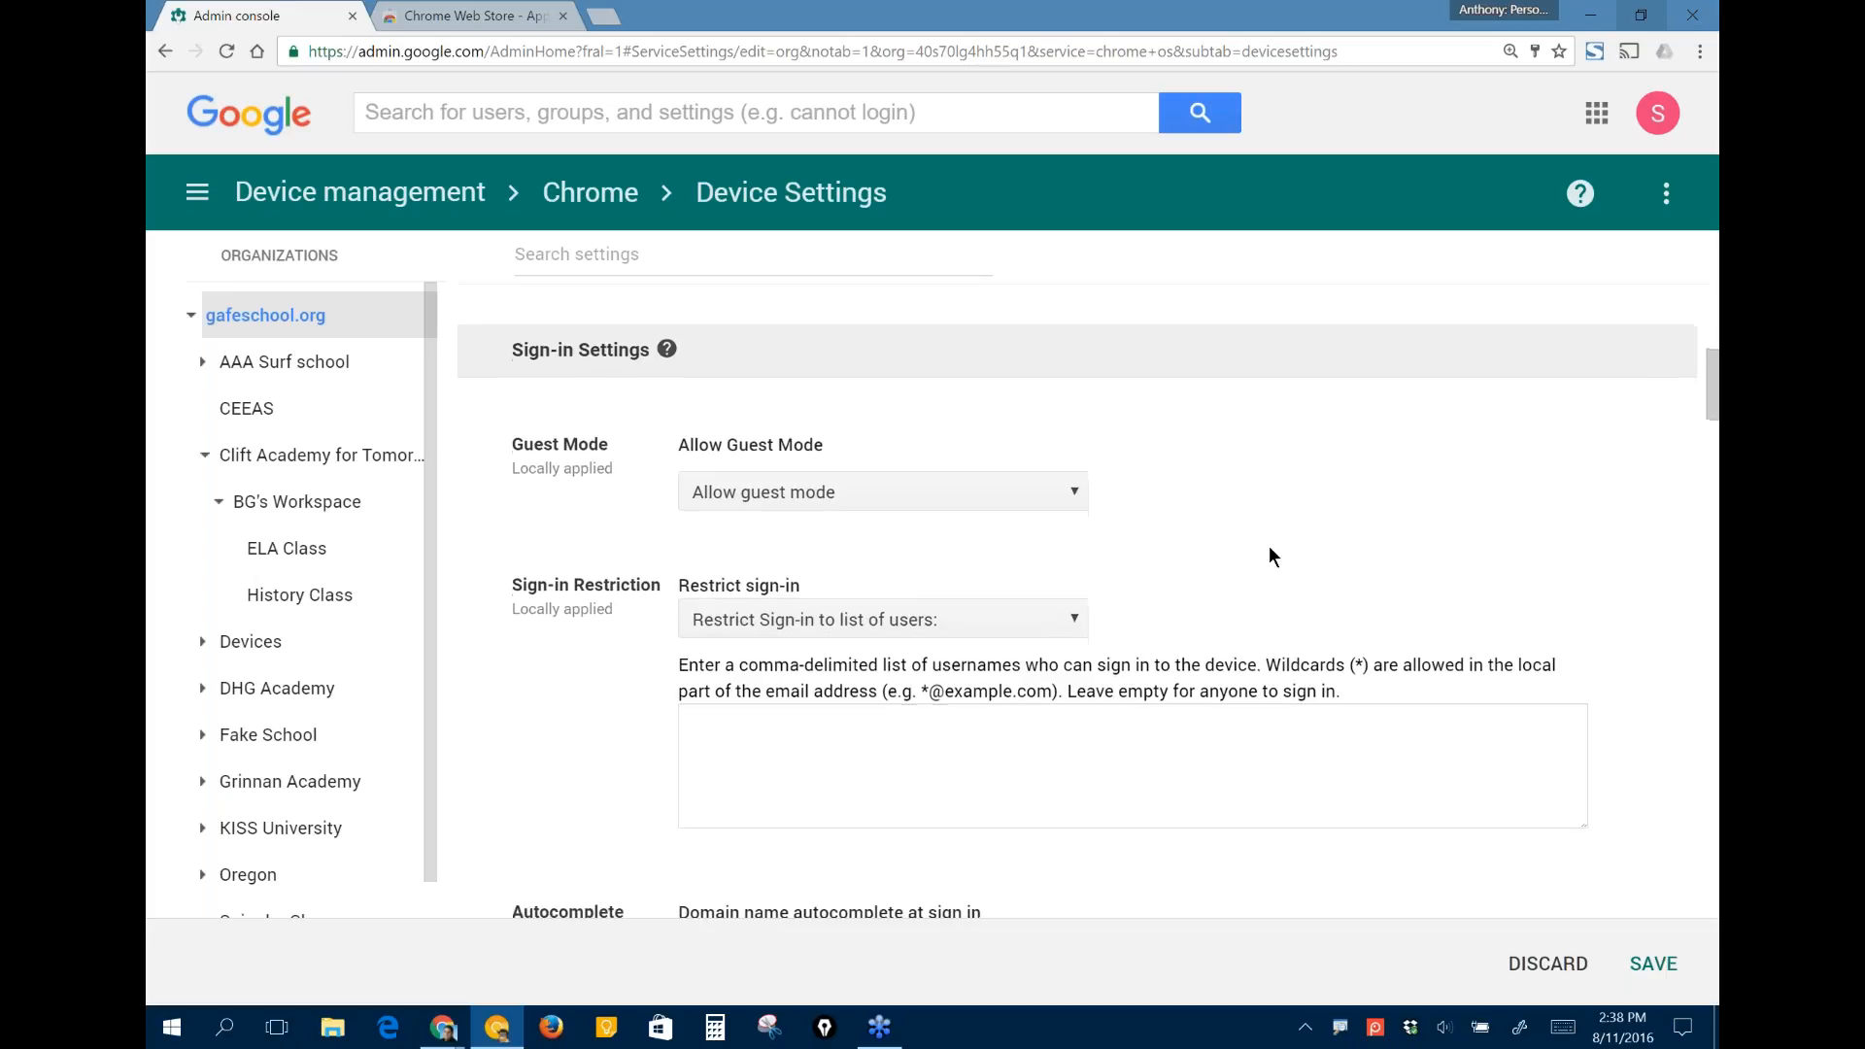
pyautogui.scroll(-1, 1051, 533)
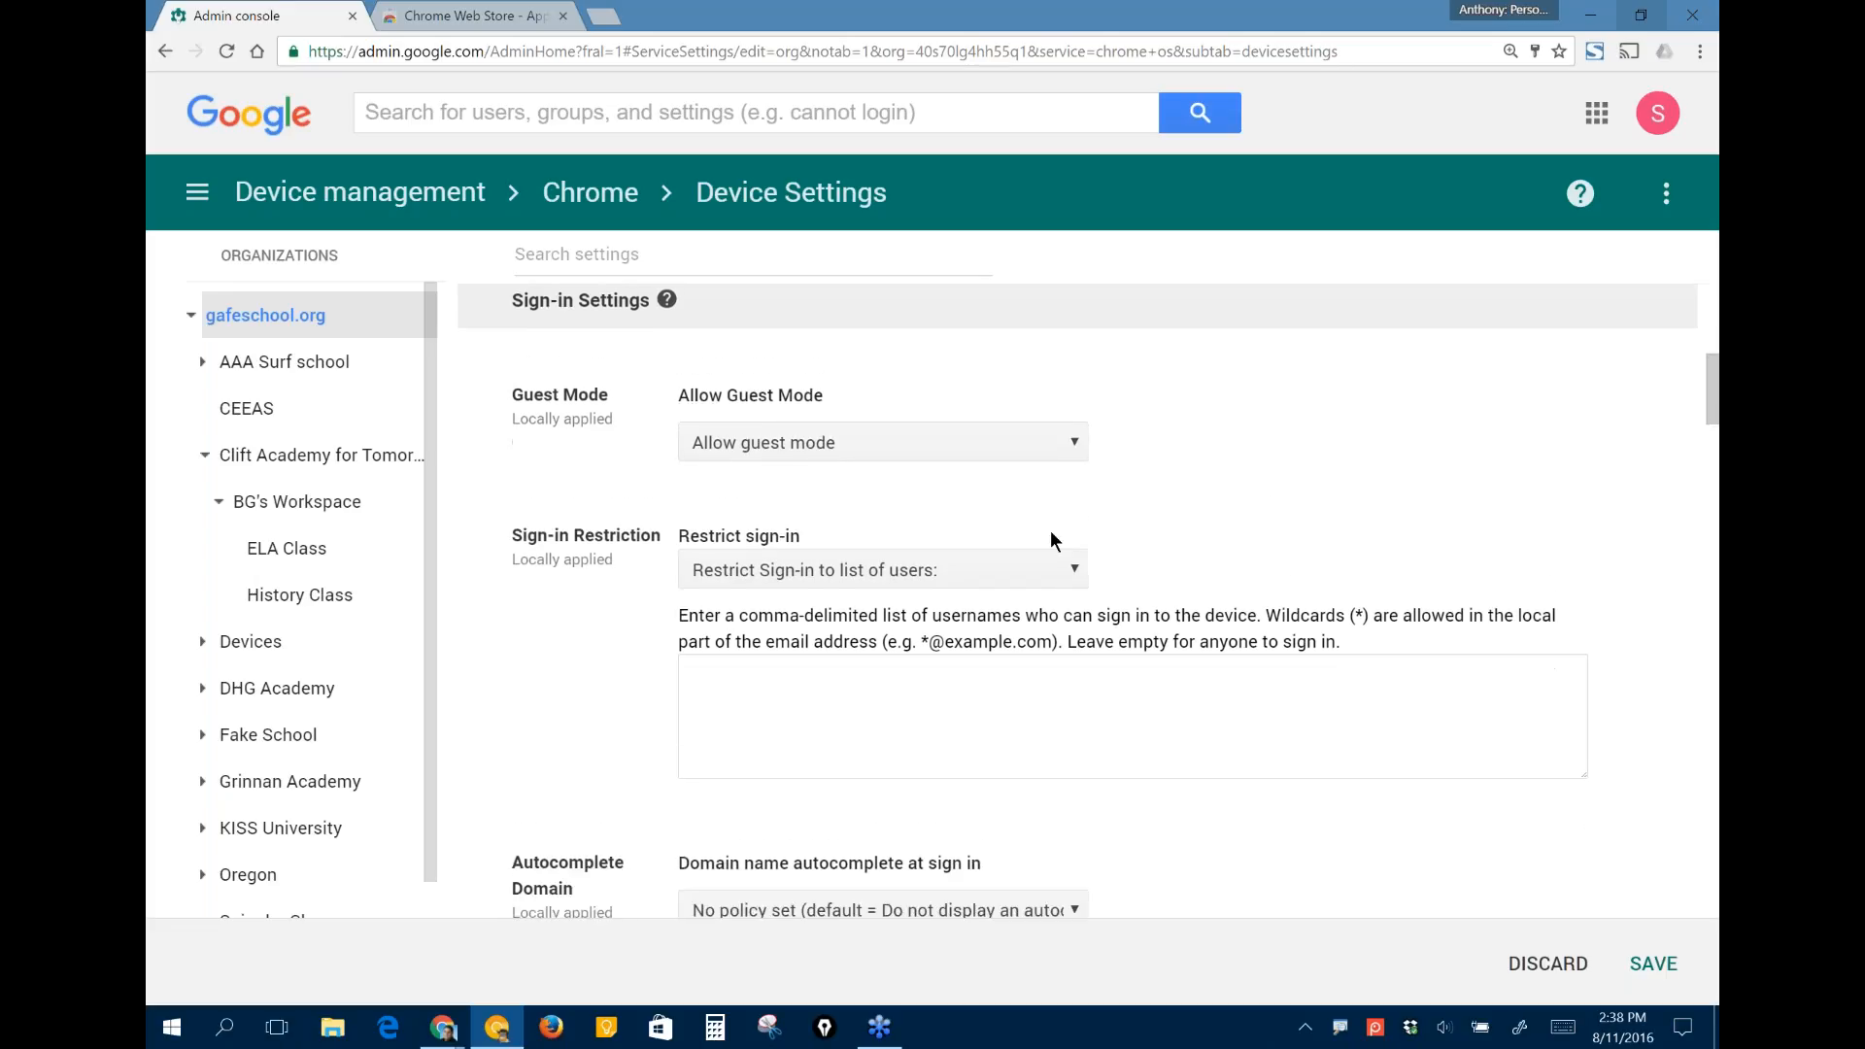
pyautogui.scroll(-1, 1051, 539)
pyautogui.click(923, 409)
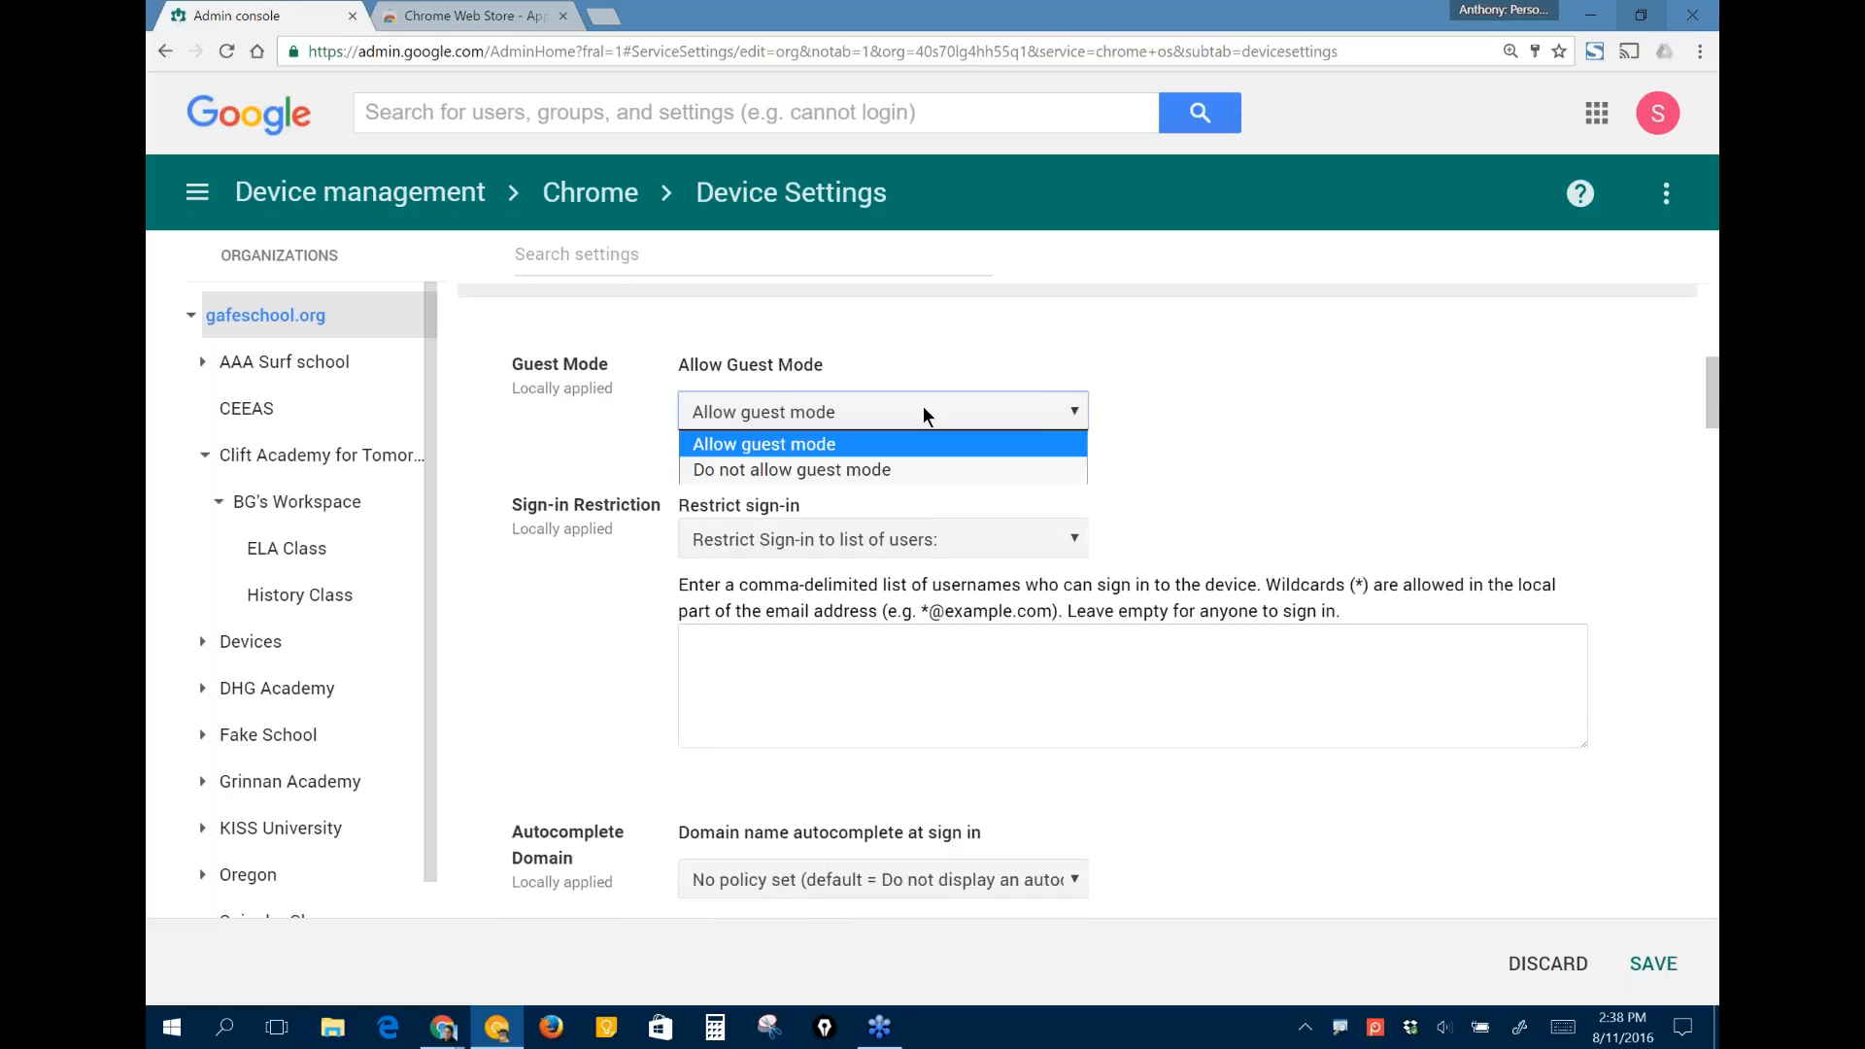
pyautogui.click(843, 472)
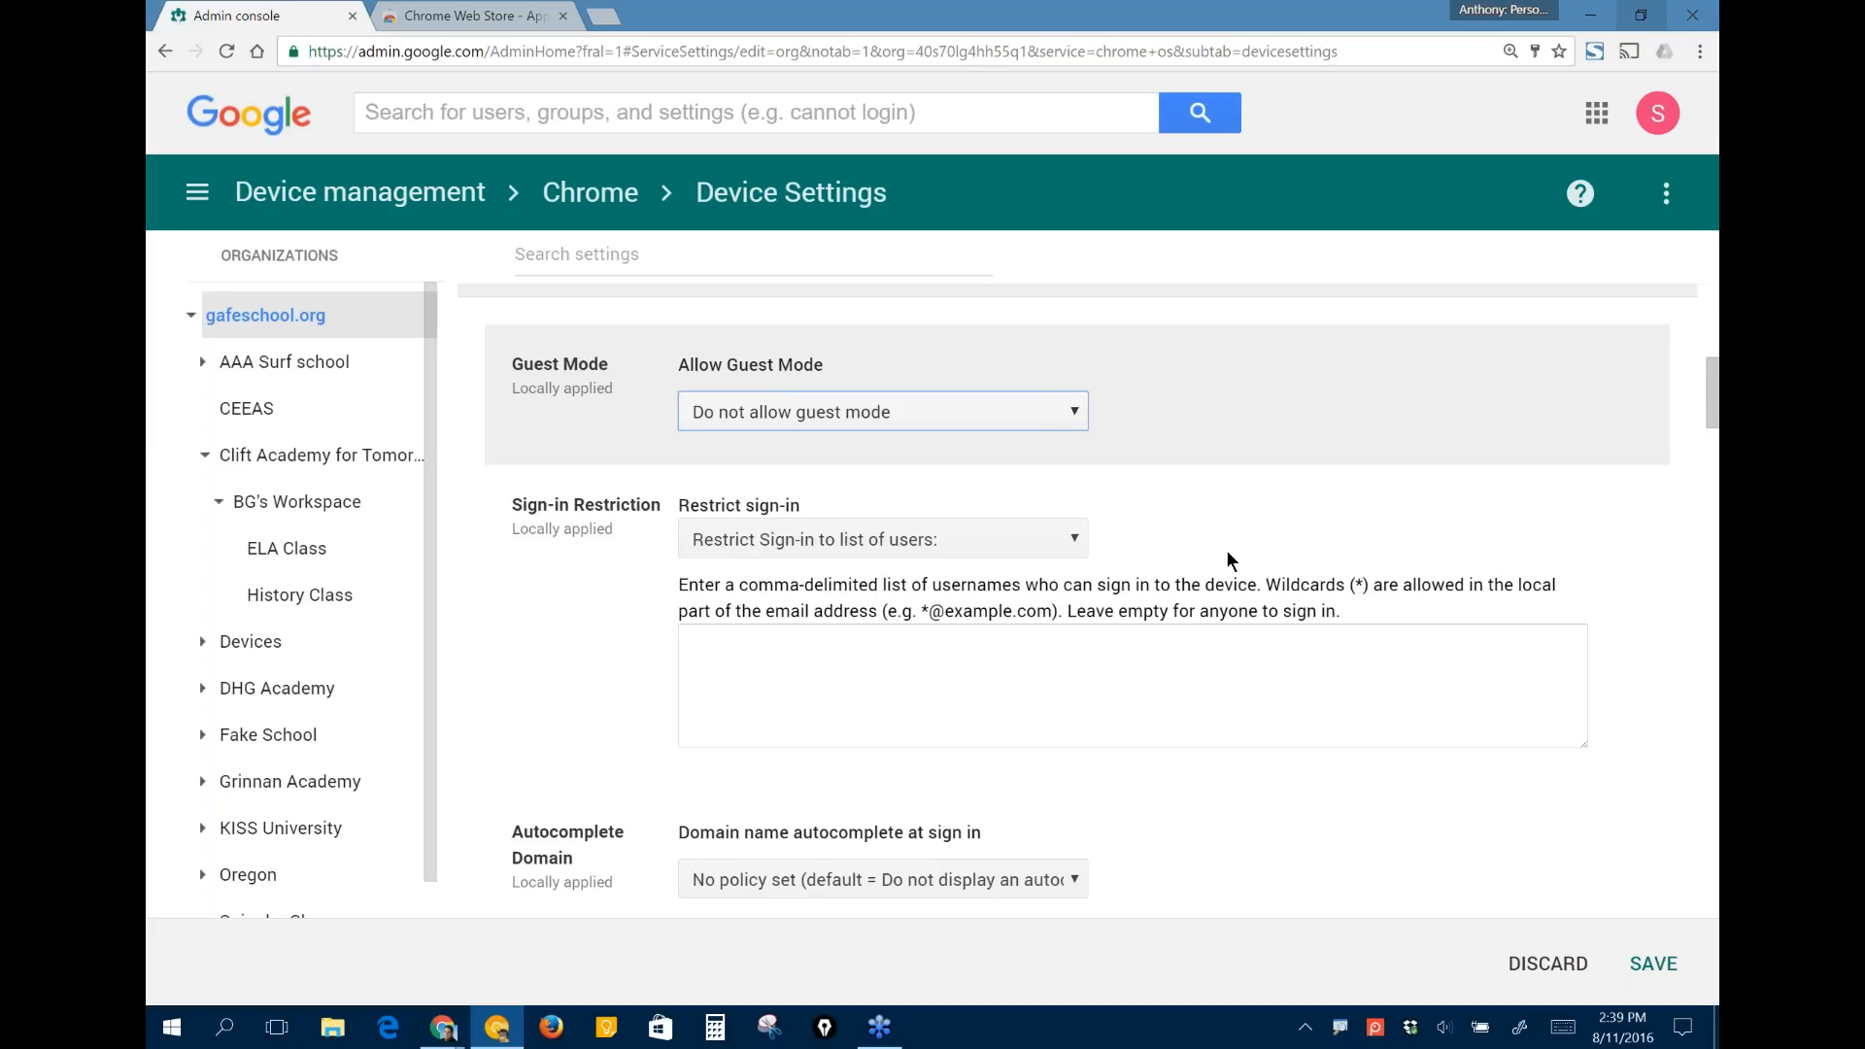
# - Set the Autocomplete Domain policy to "Use the domain name, set below, for autocomplete at sign in"
pyautogui.scroll(-1, 1226, 550)
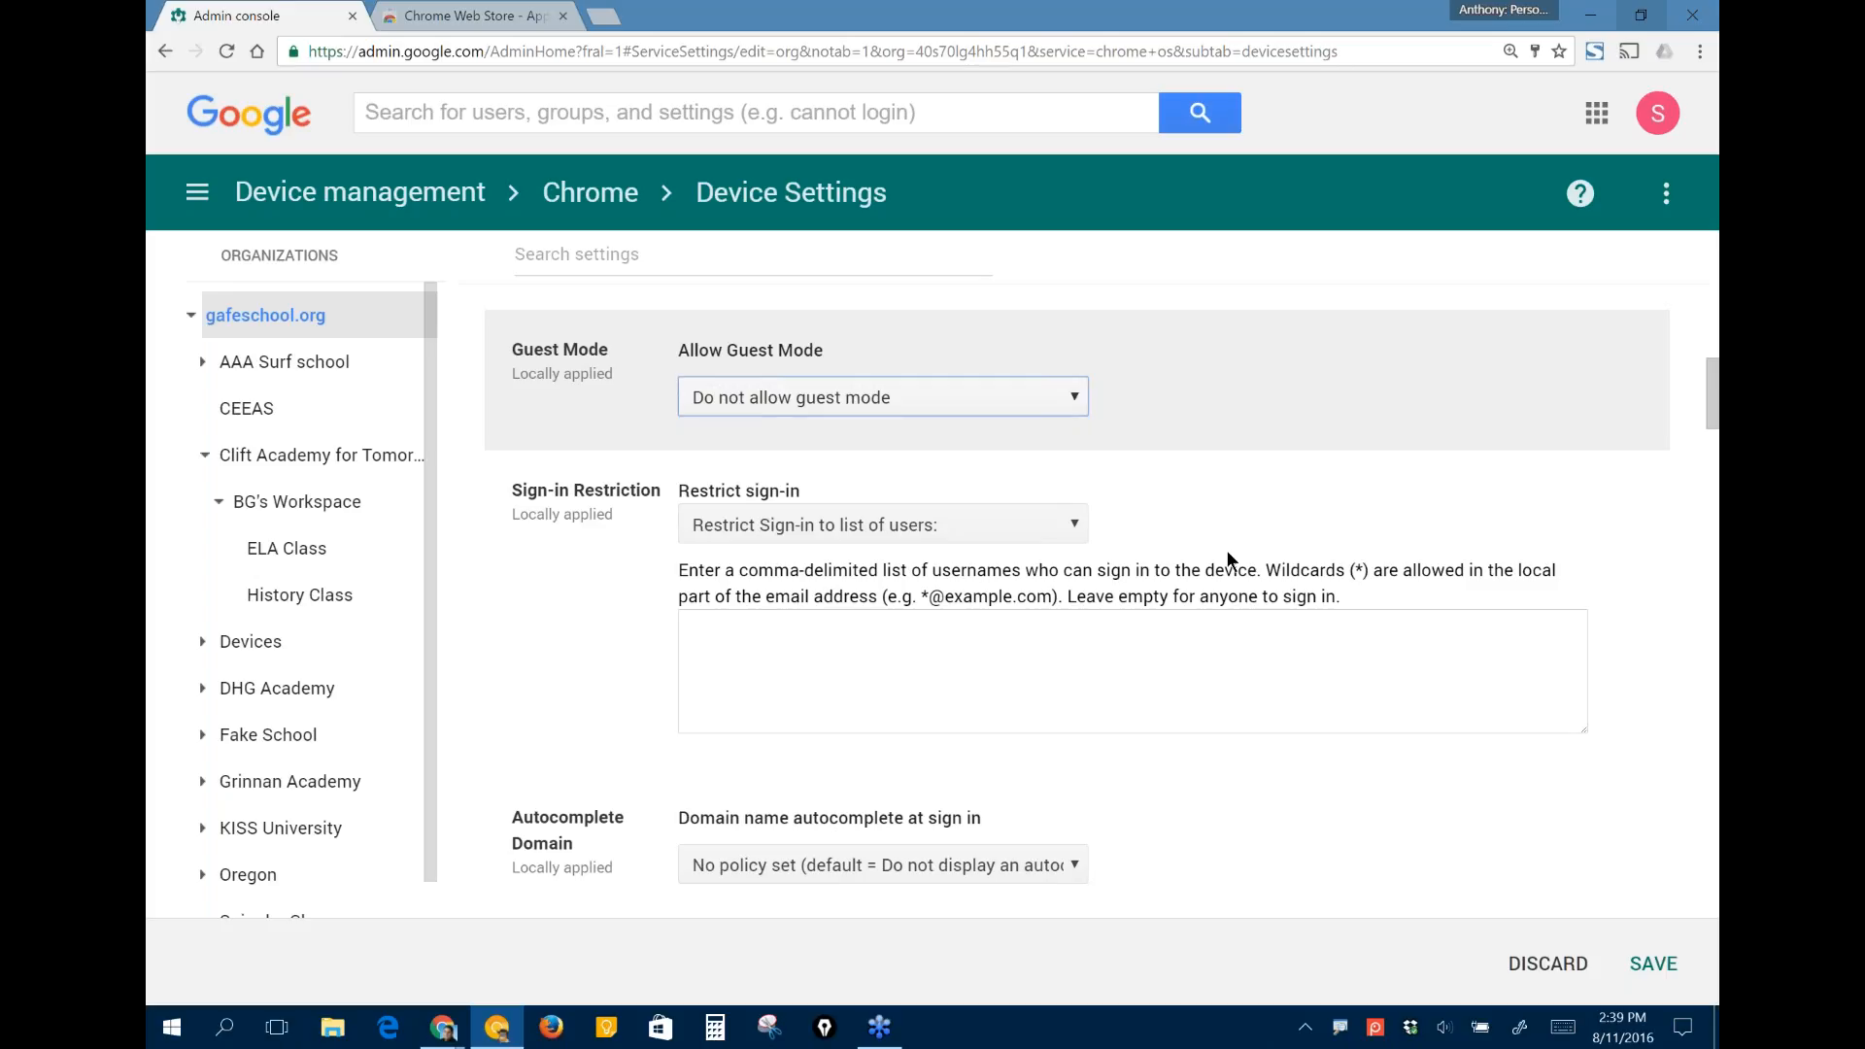
pyautogui.scroll(-4, 1227, 553)
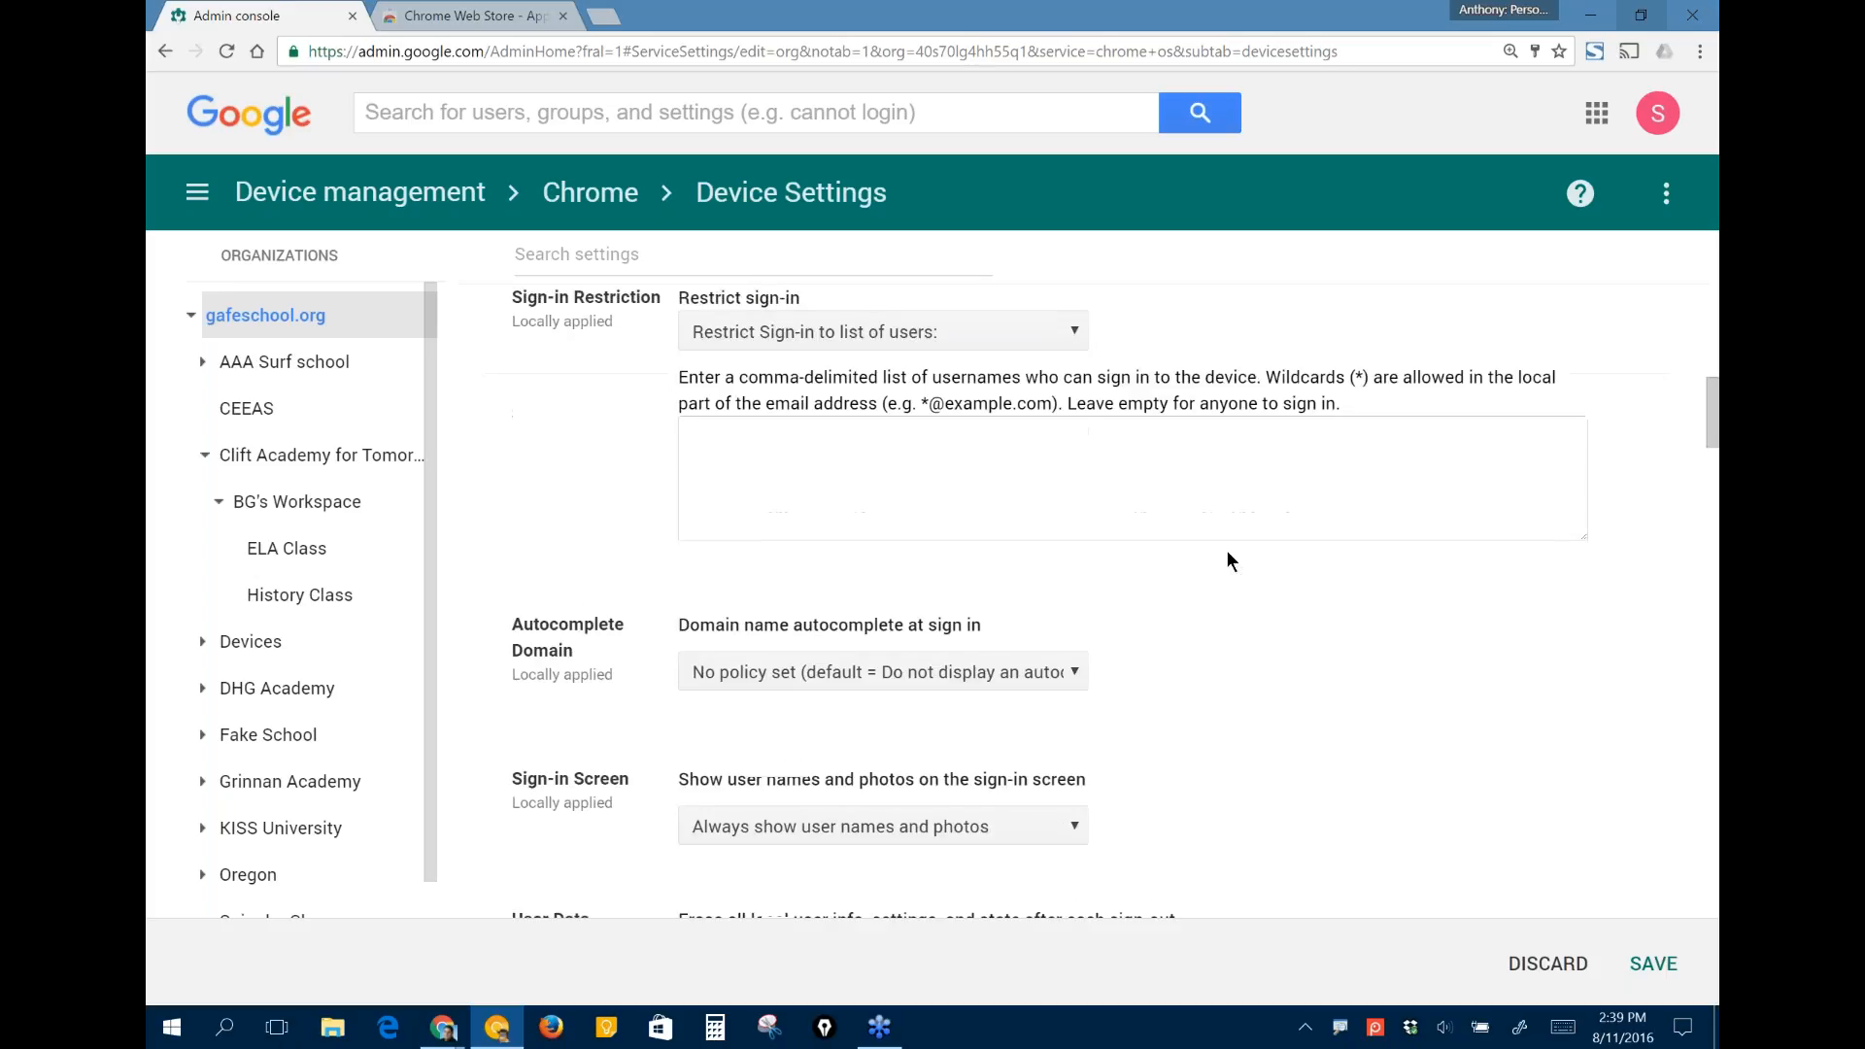
pyautogui.click(1066, 488)
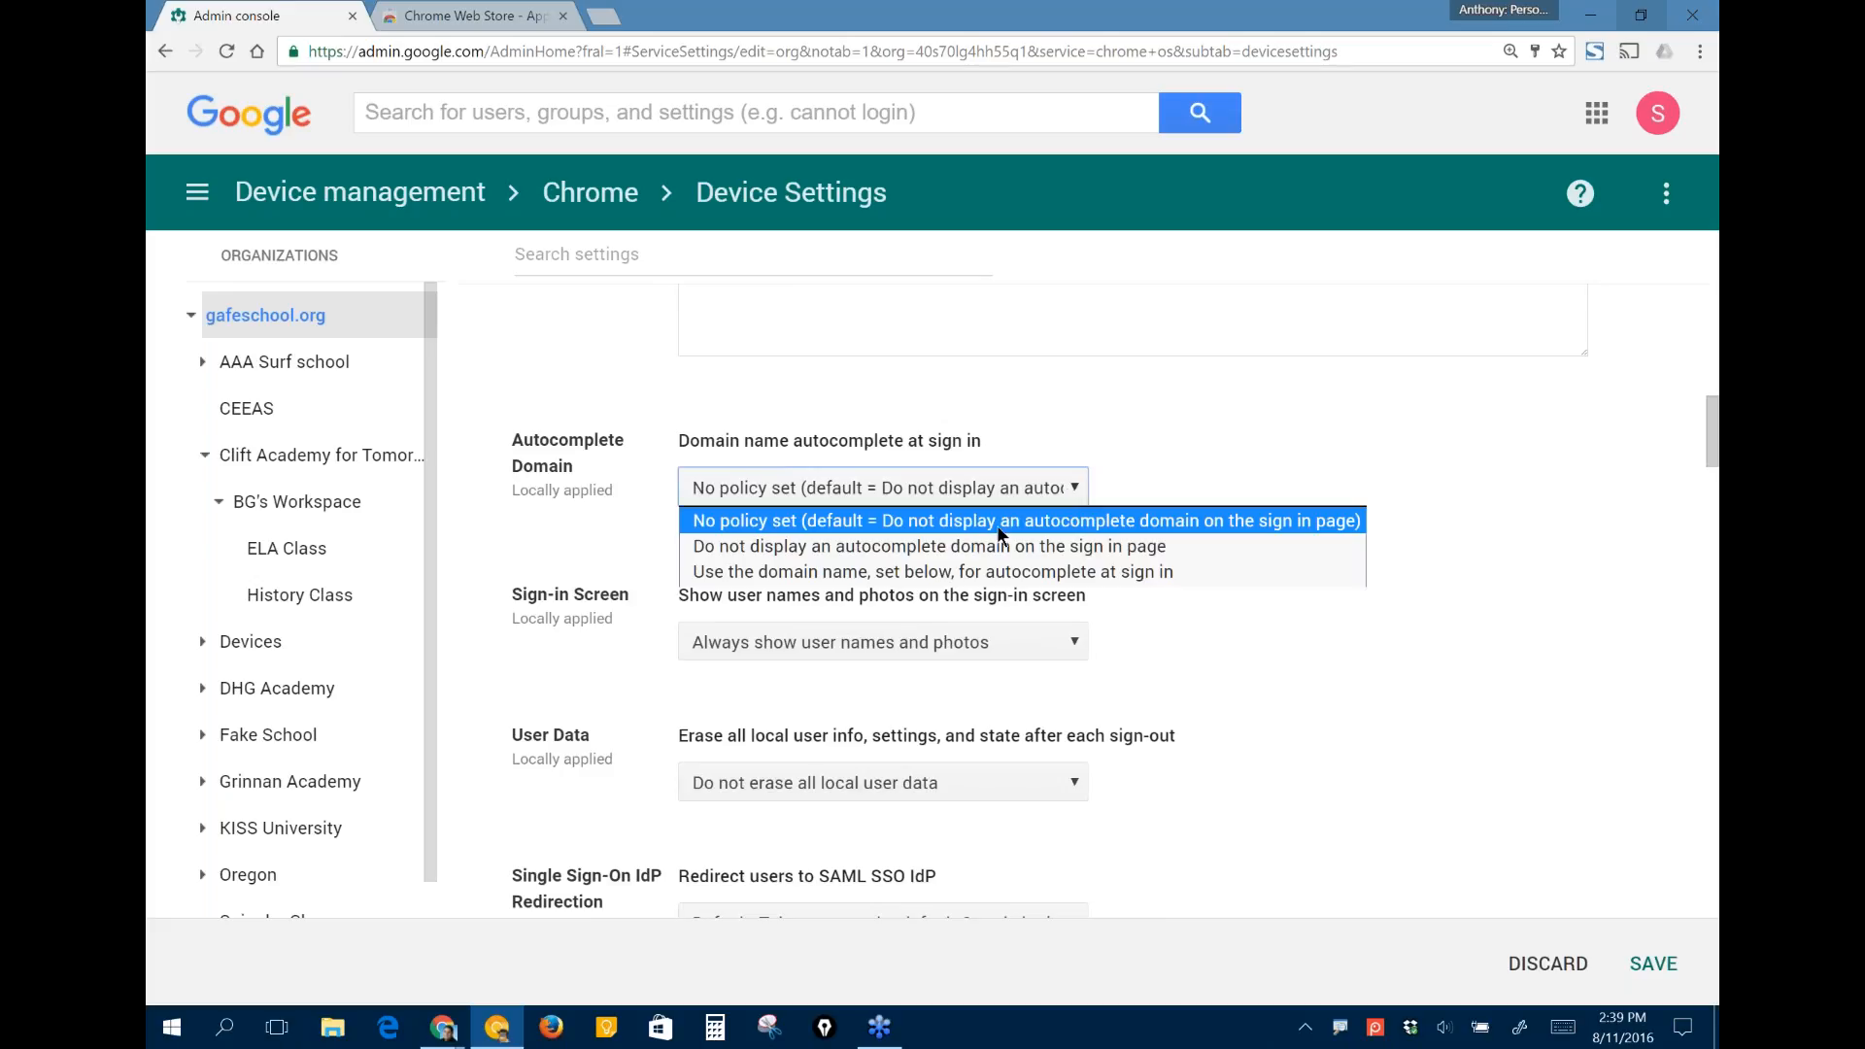
pyautogui.click(962, 572)
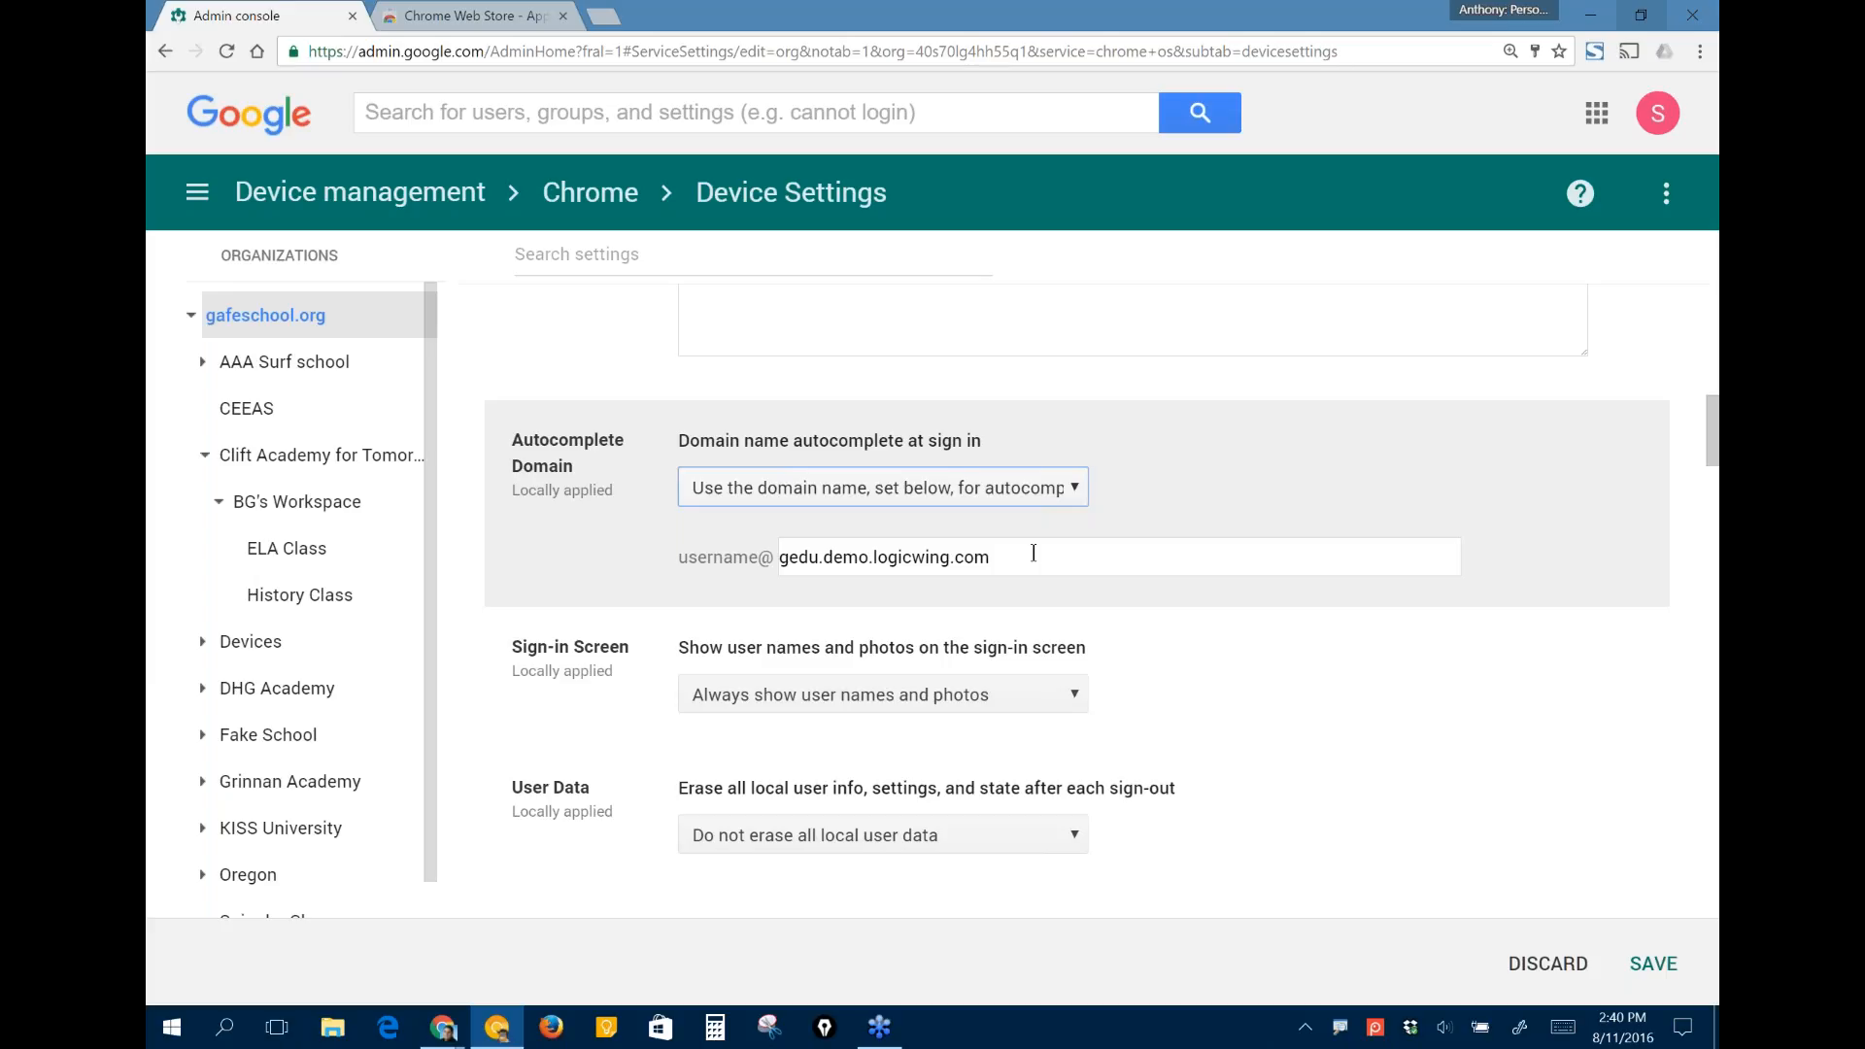
# - Set the Sign-in Screen policy to "Never show user names and photos"
pyautogui.scroll(-1, 1034, 553)
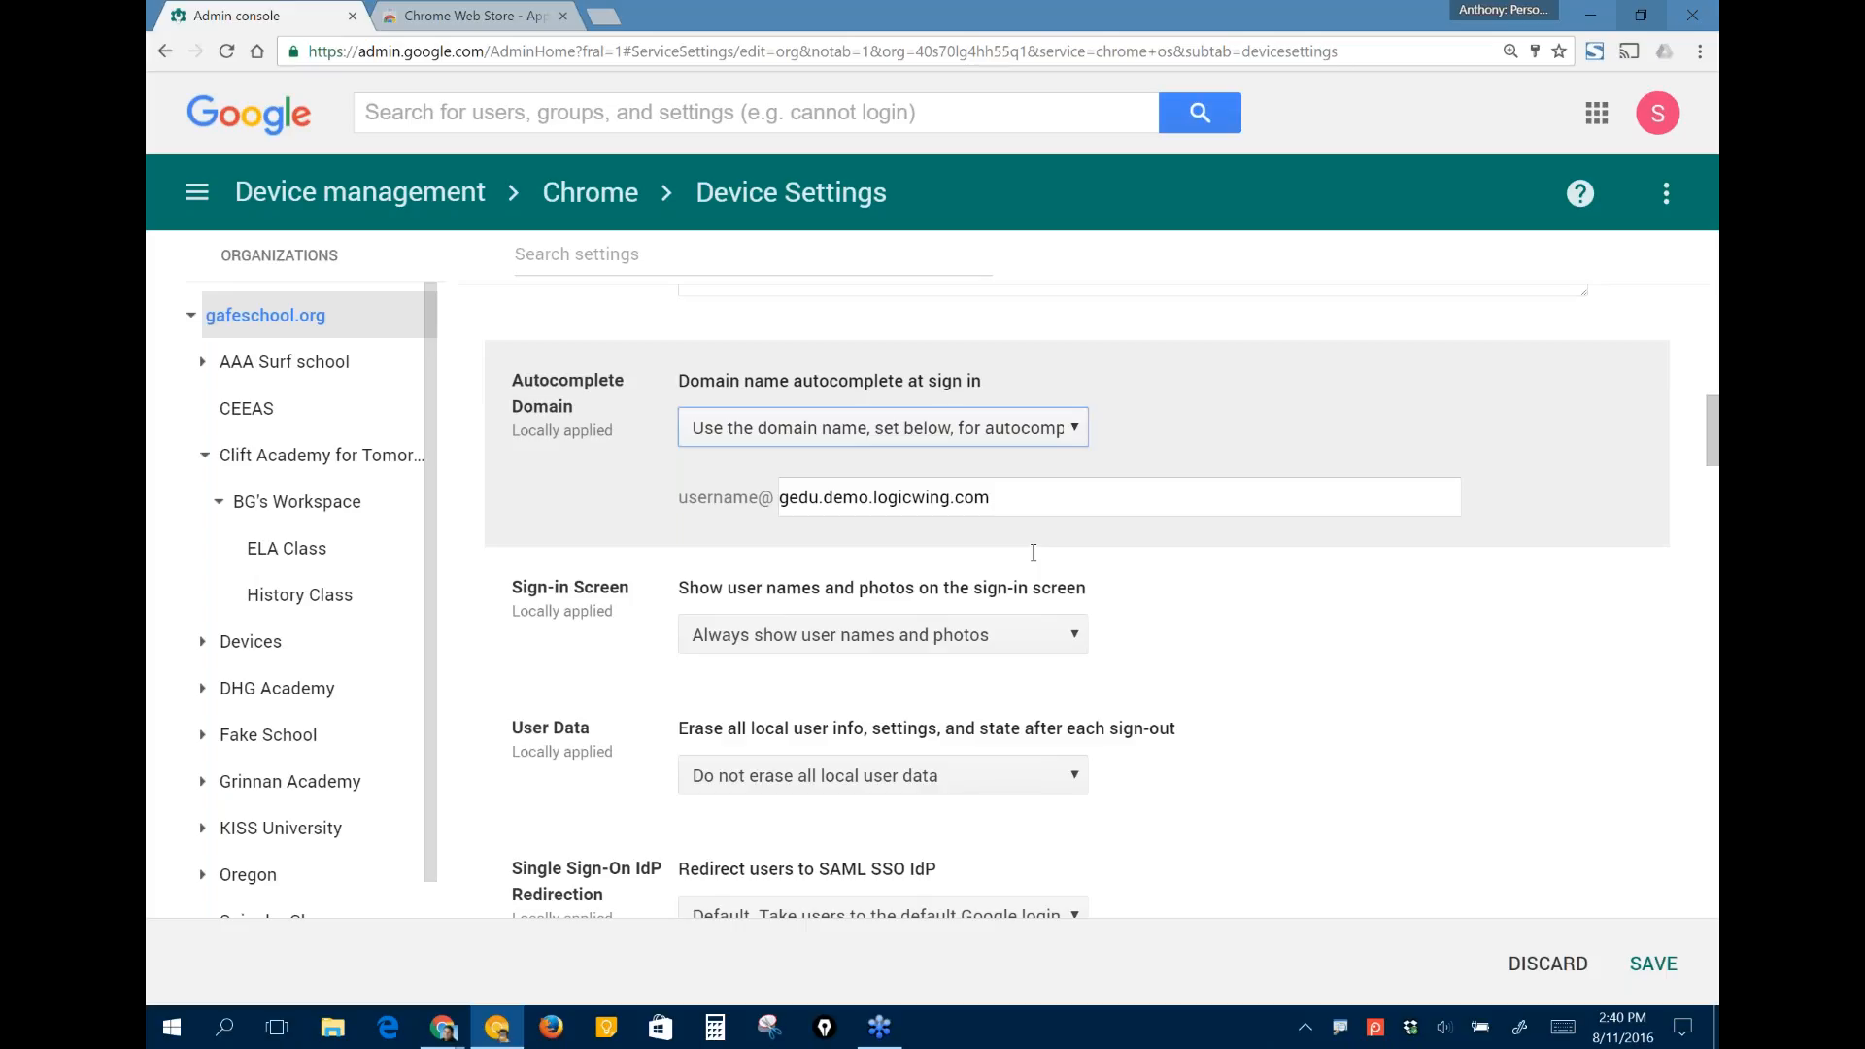
pyautogui.scroll(-2, 1033, 553)
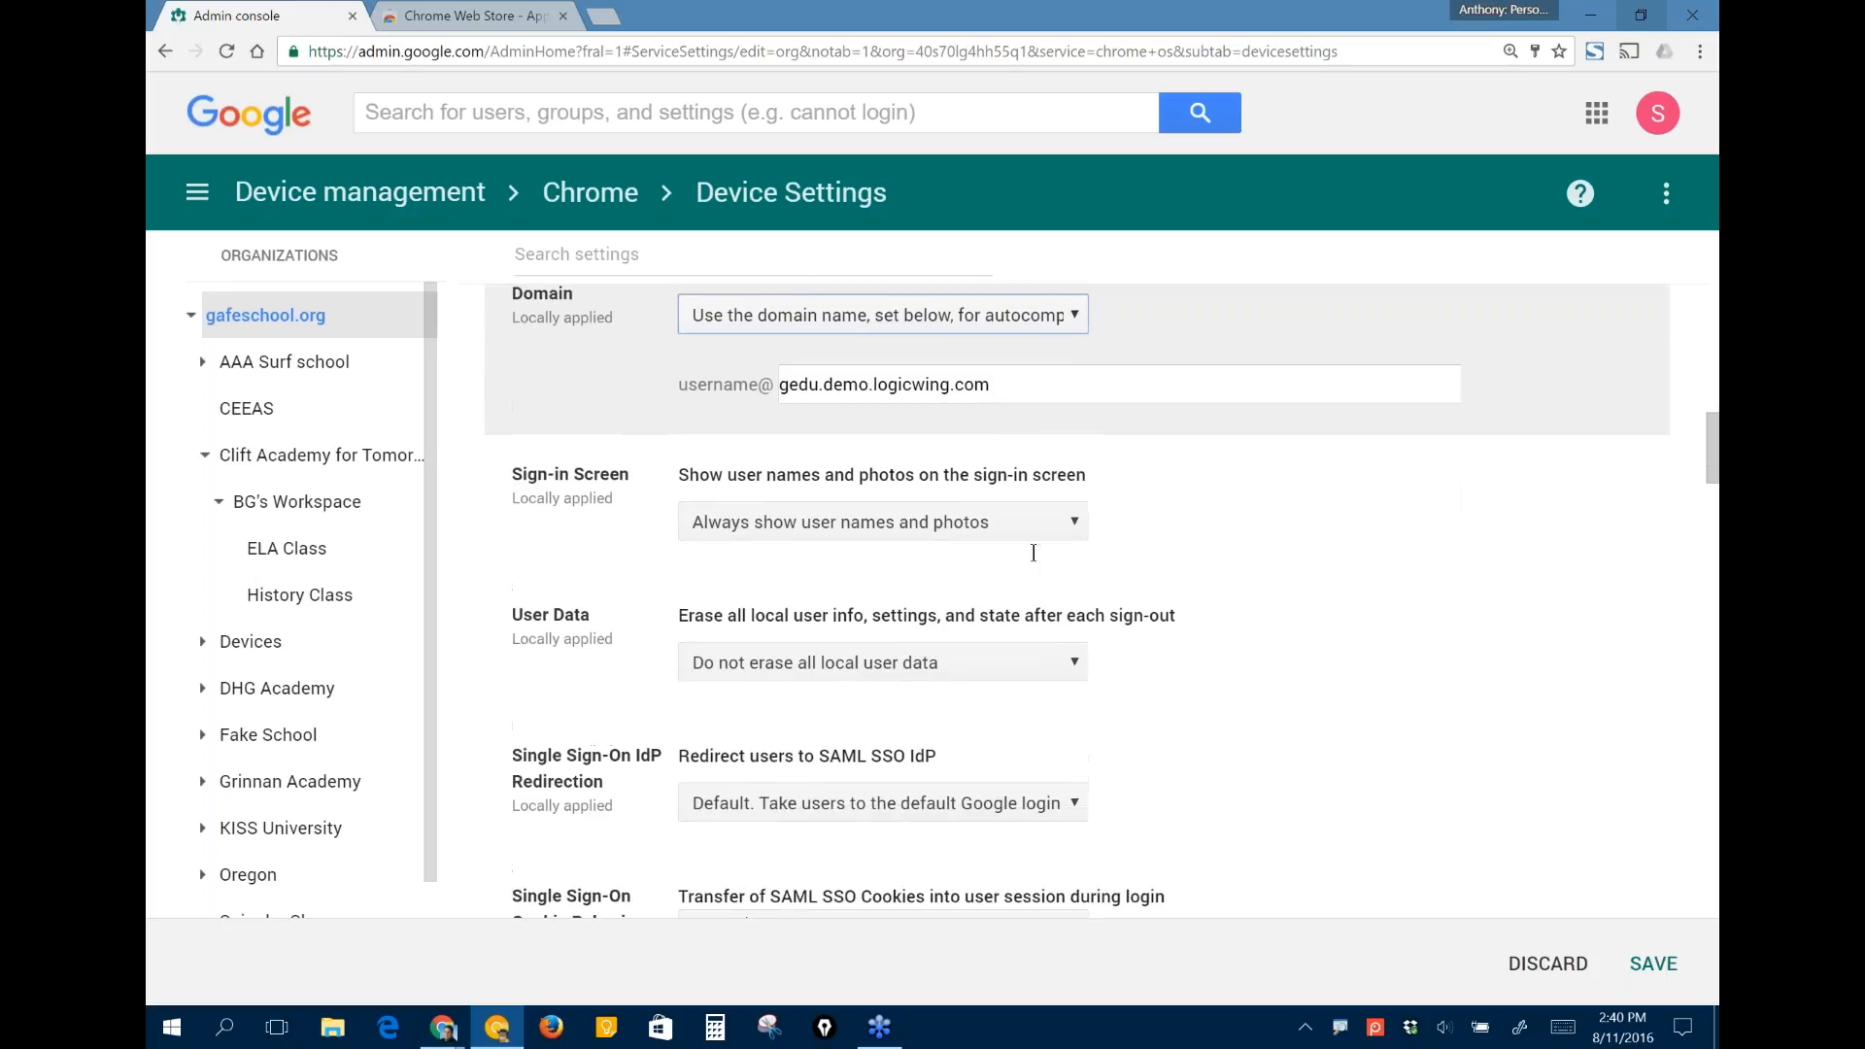
pyautogui.click(972, 523)
pyautogui.click(859, 577)
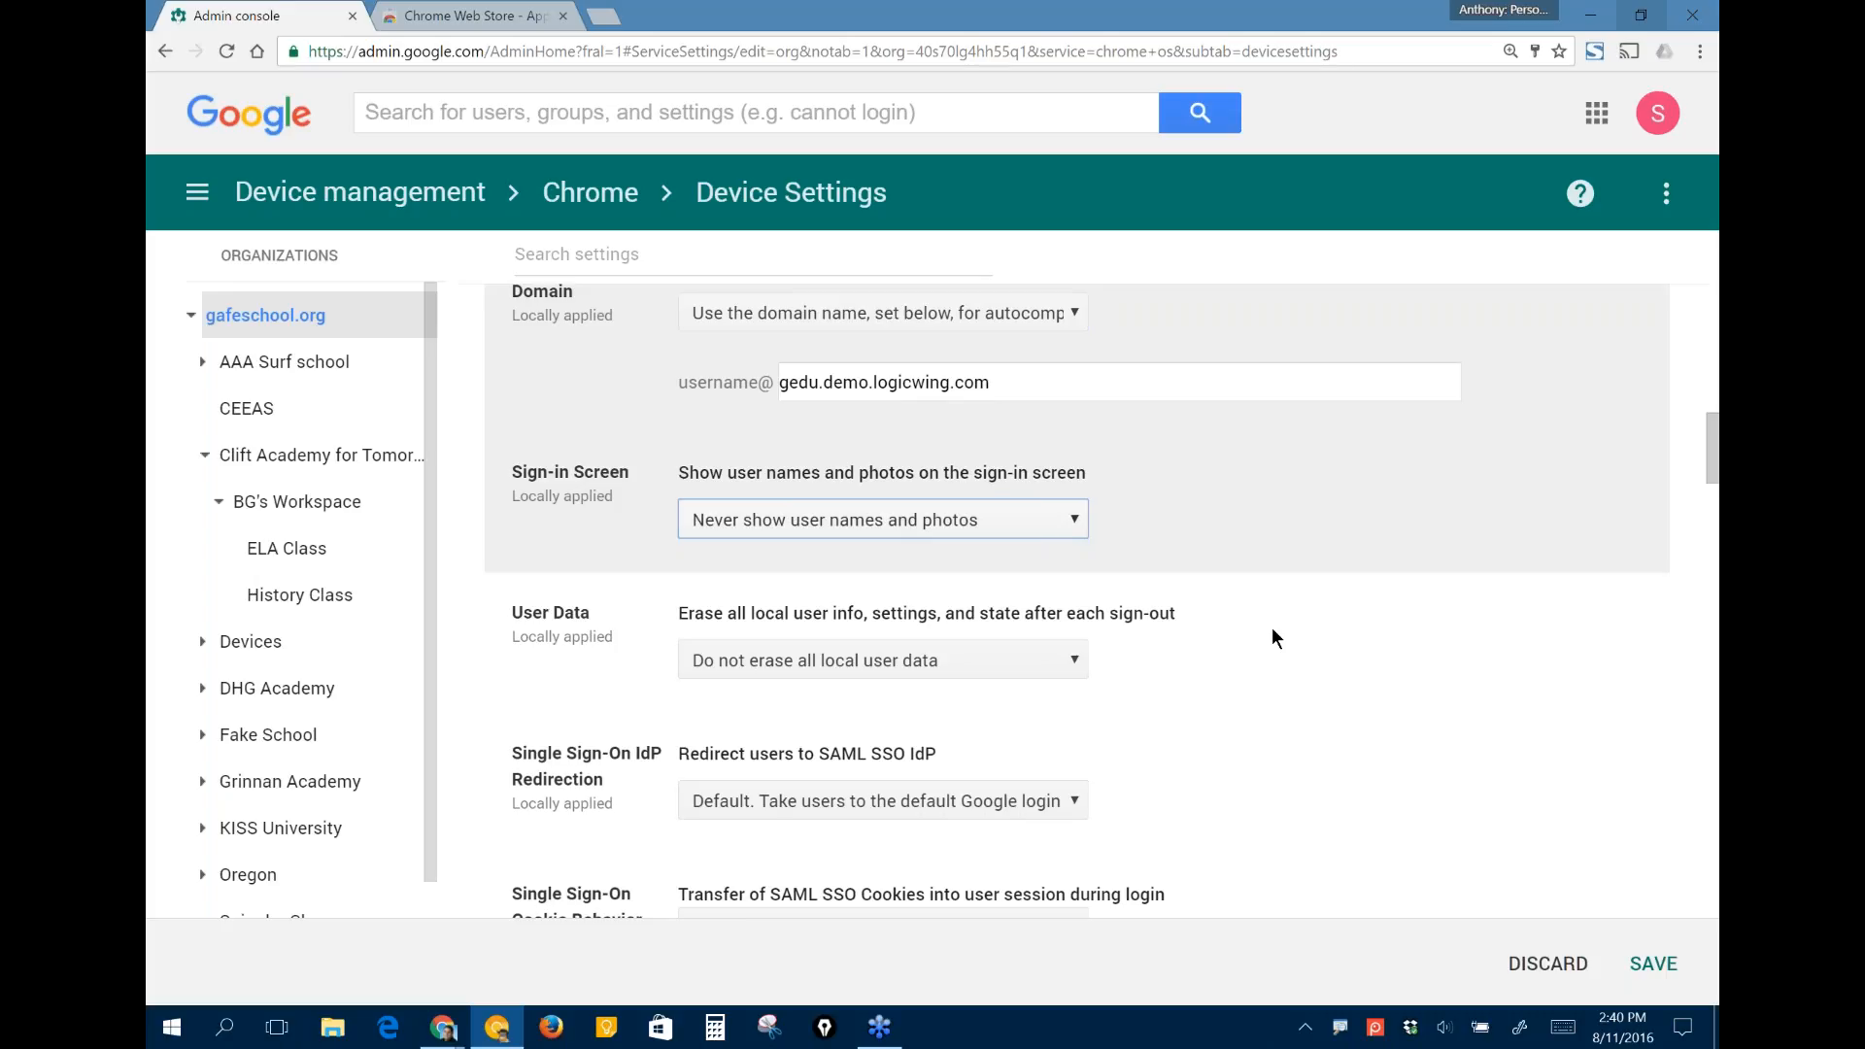
# - Review the User Data, Single Sign-On, camera permissions and Accessibility Control settings
pyautogui.scroll(-1, 1272, 628)
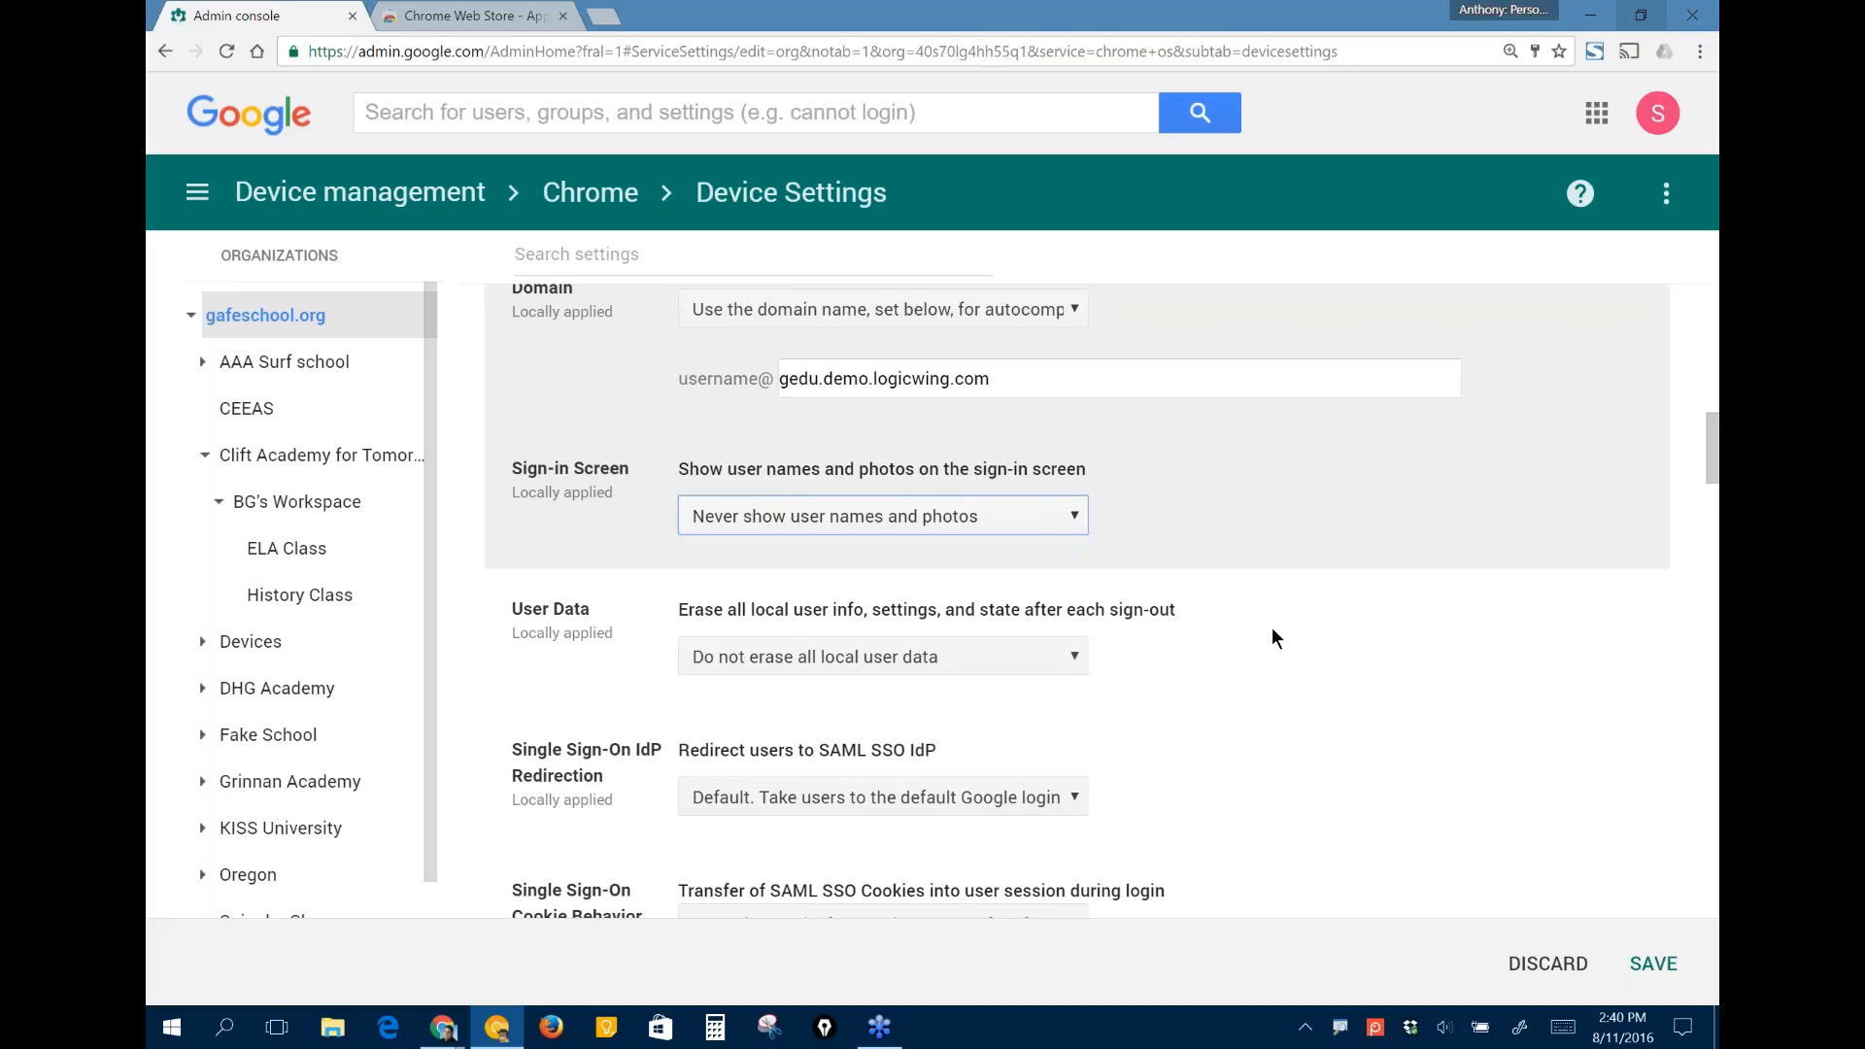
pyautogui.scroll(-1, 1273, 631)
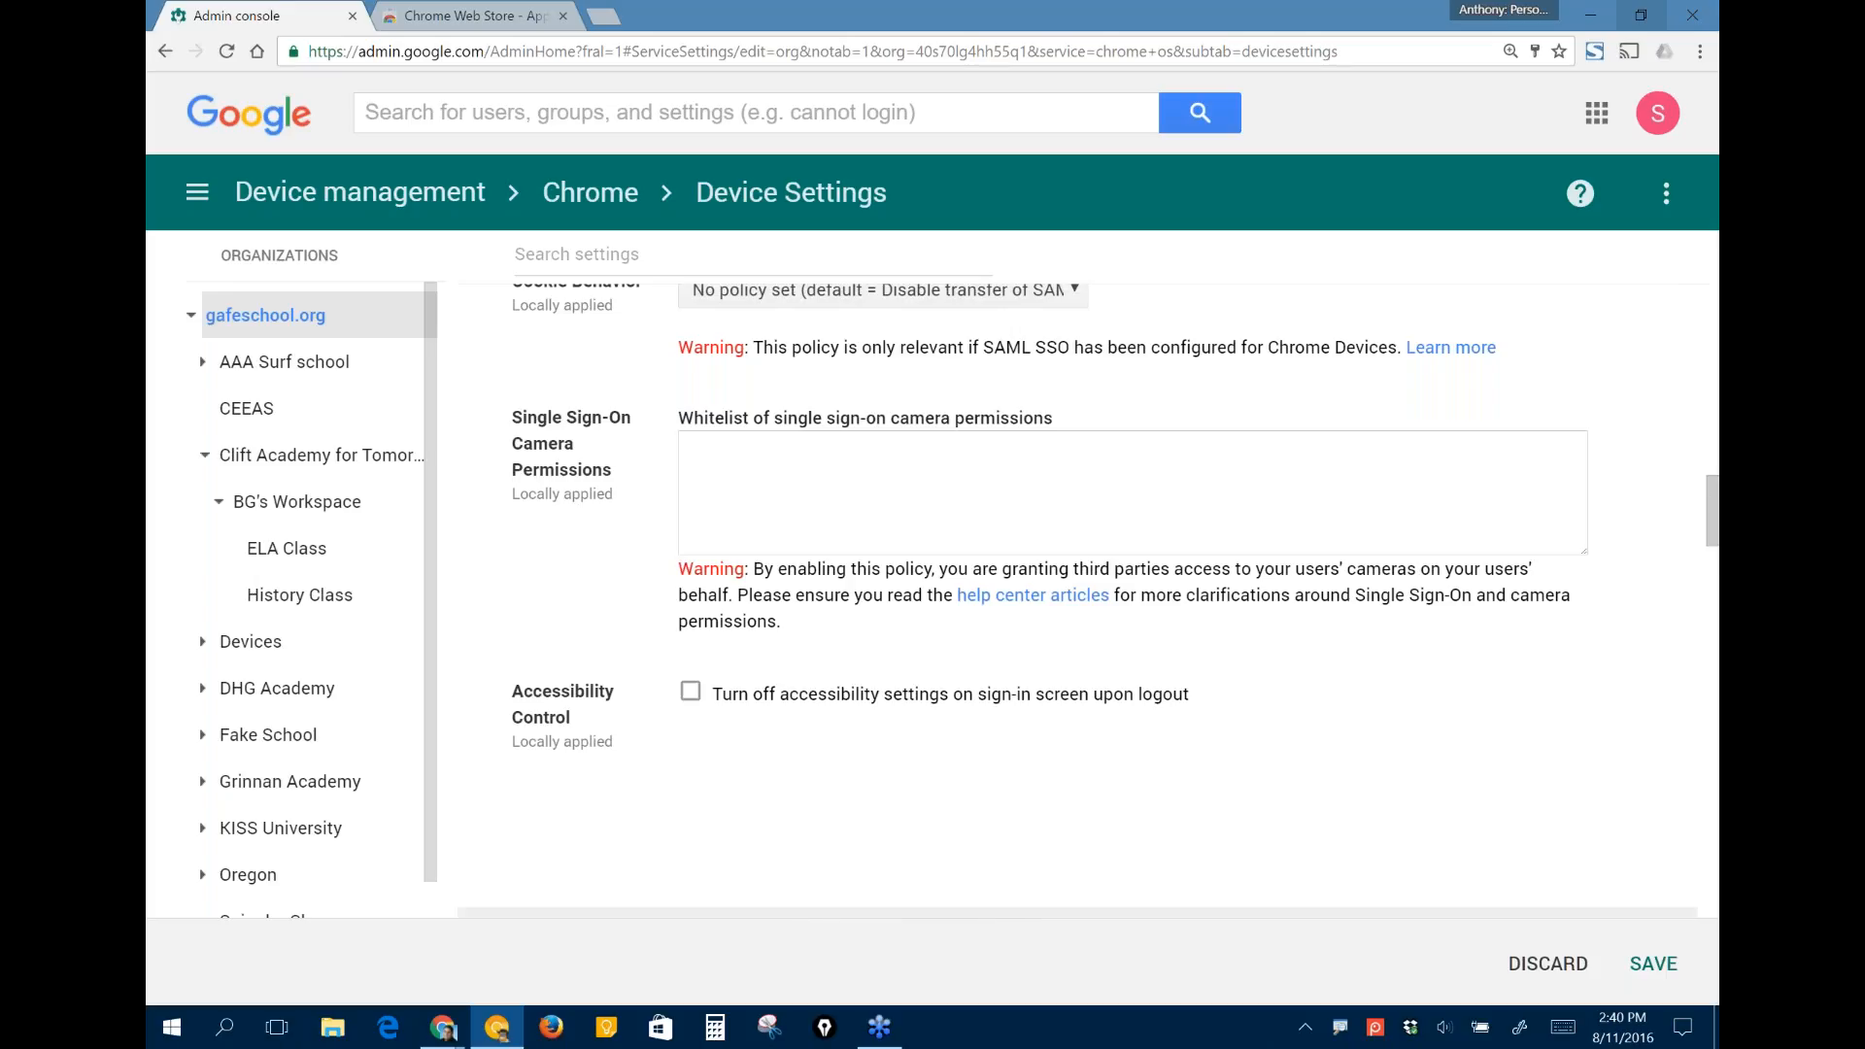
pyautogui.scroll(-1, 782, 423)
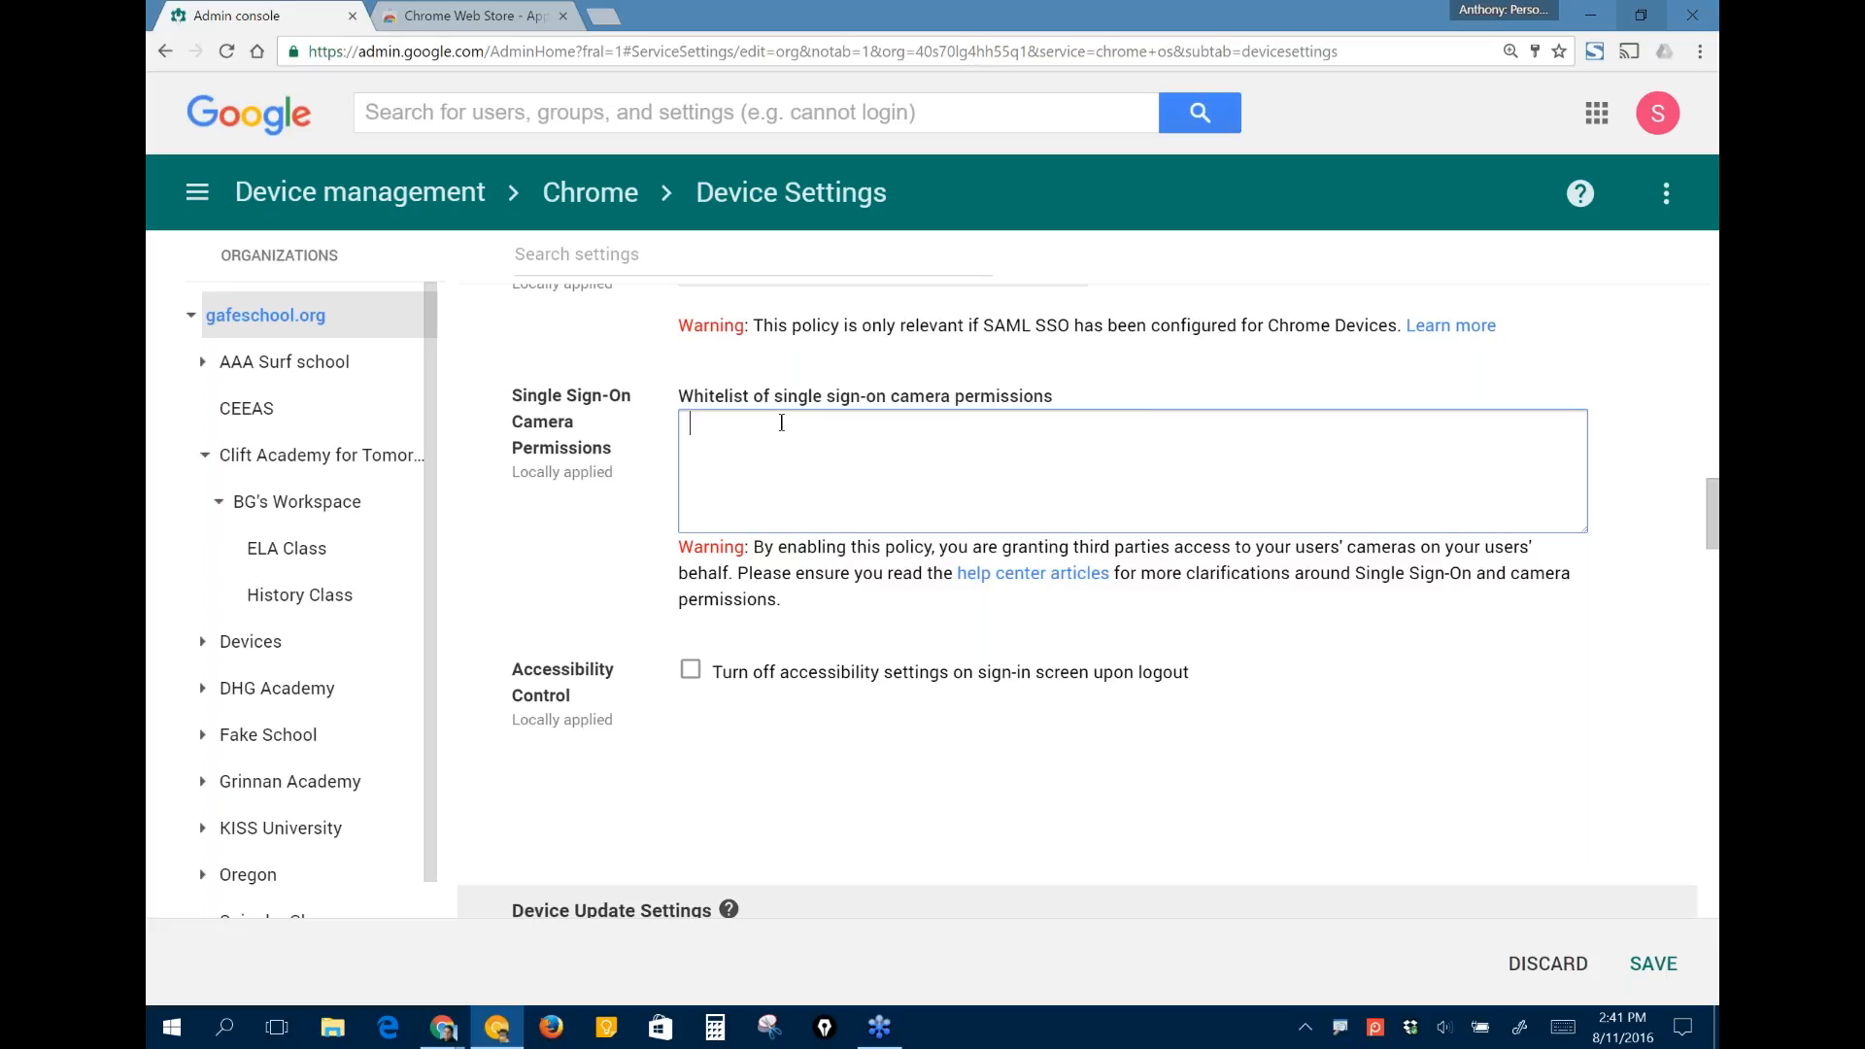
pyautogui.scroll(-1, 782, 423)
pyautogui.scroll(-1, 782, 423)
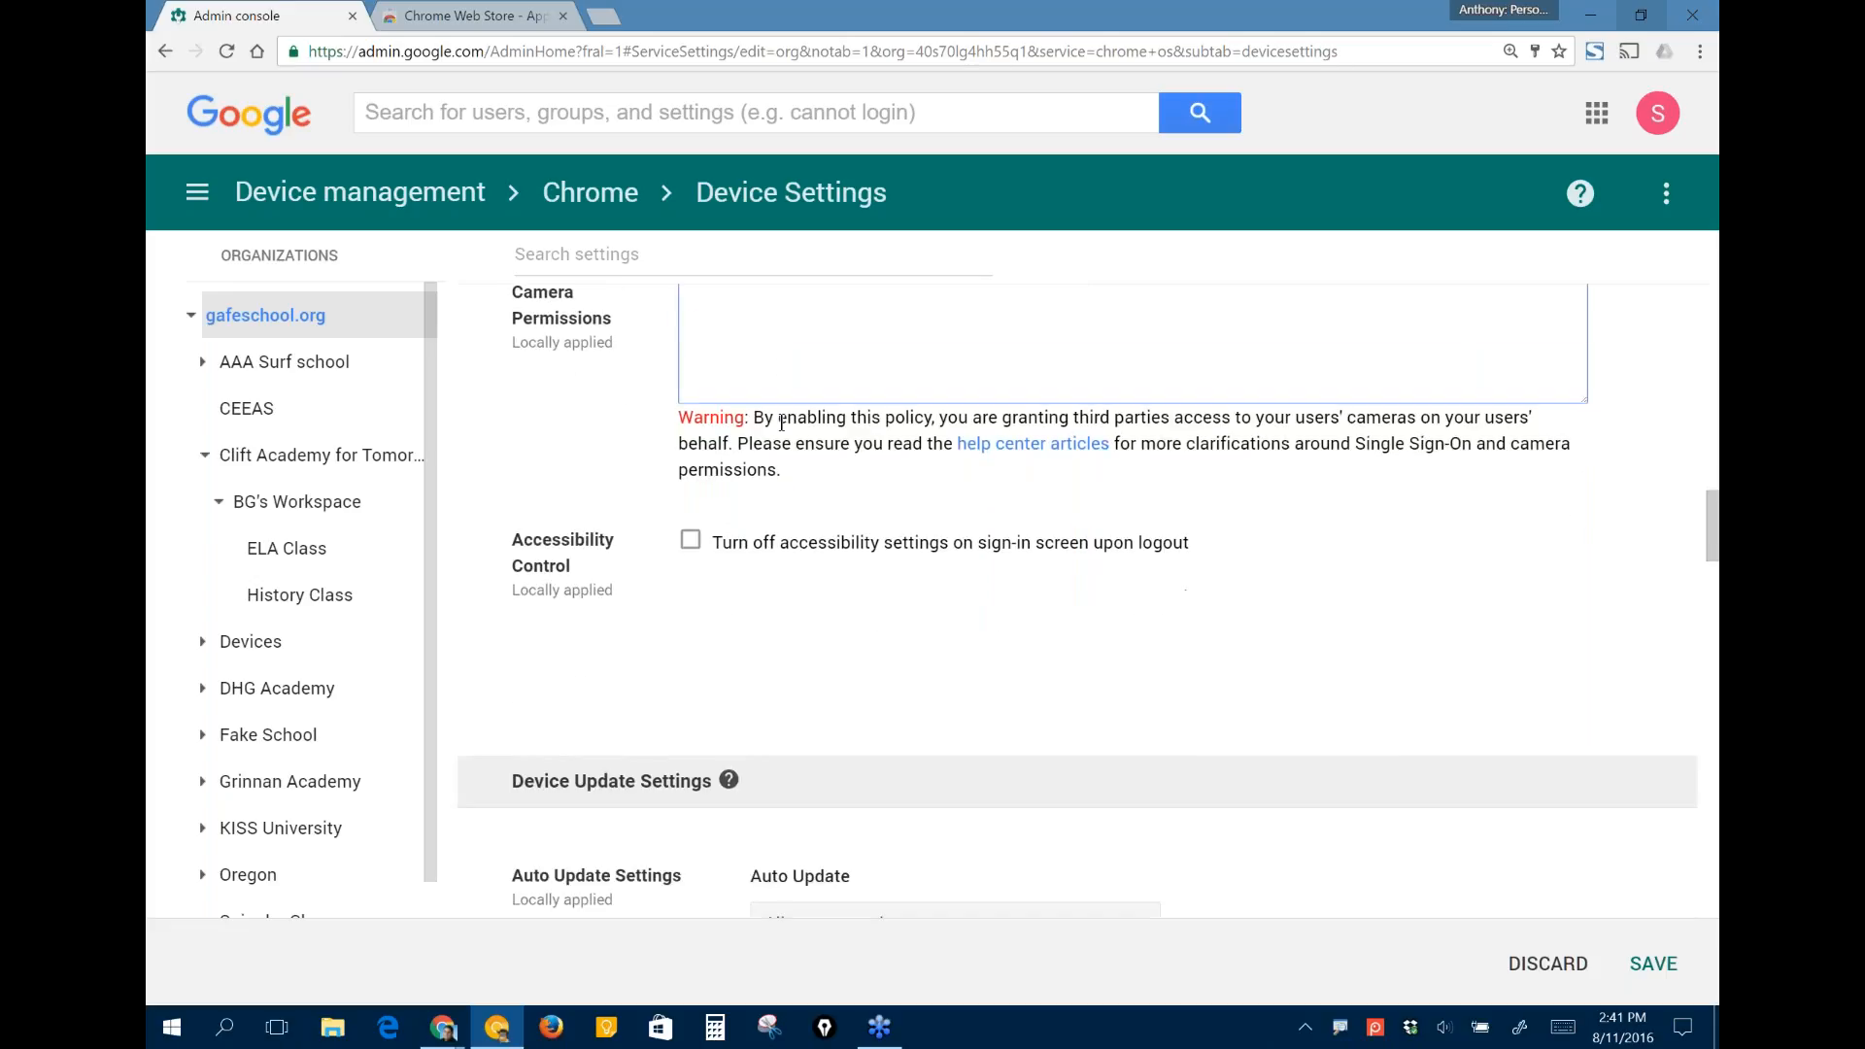
# - Check the Auto Update and maximum Chrome version options, keeping "Allow auto-updates" and "No restriction" selected
pyautogui.scroll(-5, 782, 422)
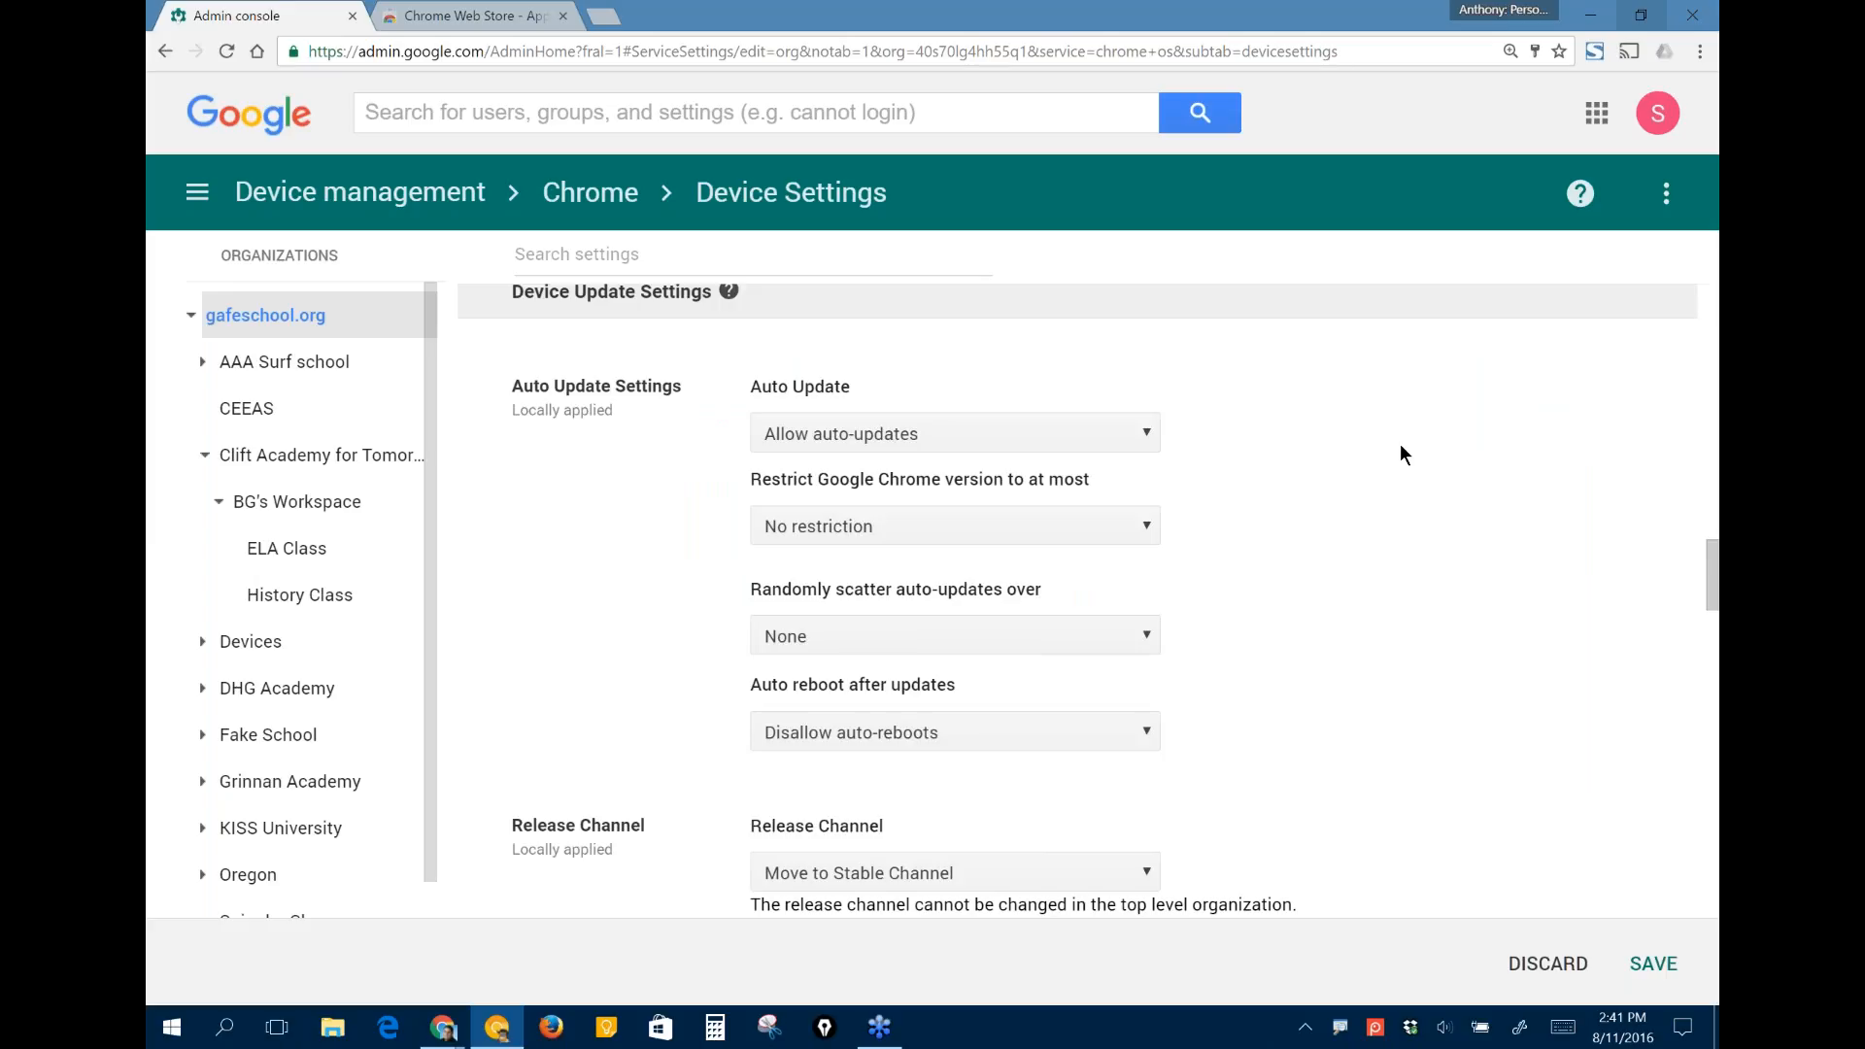
pyautogui.click(1084, 427)
pyautogui.click(1022, 448)
pyautogui.click(994, 419)
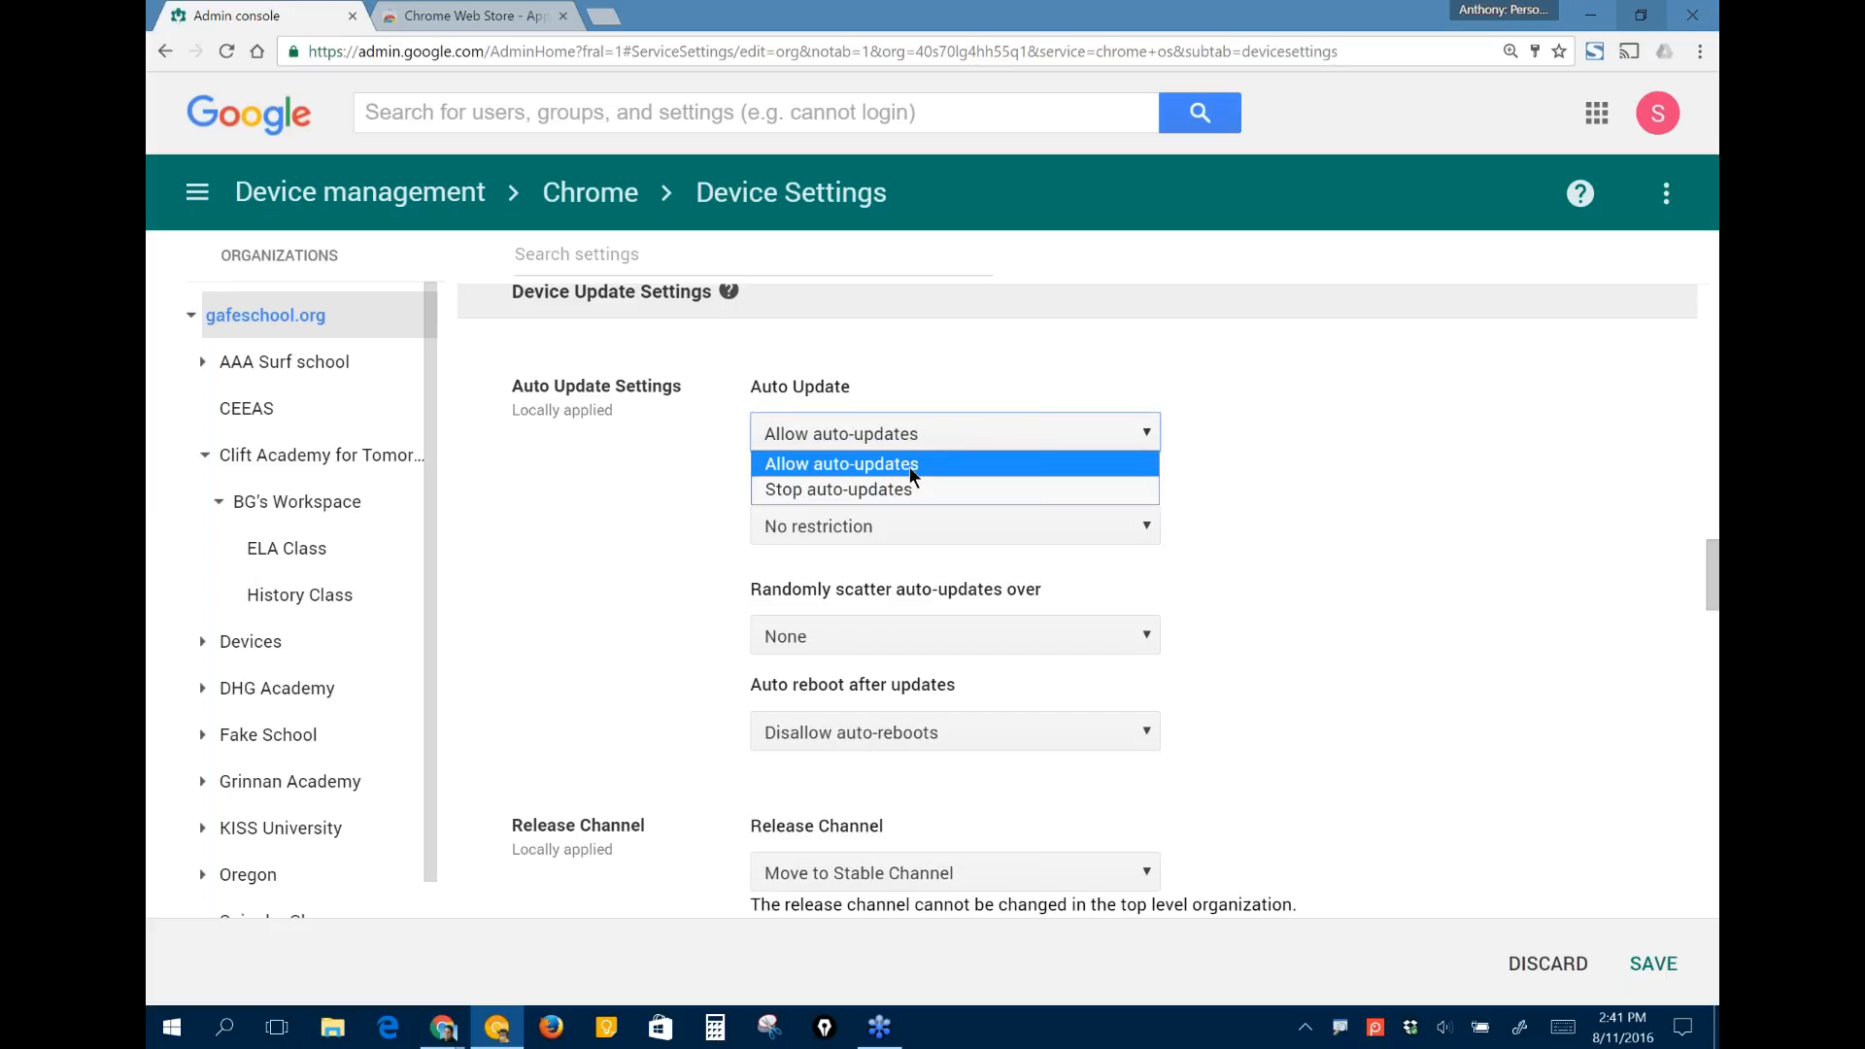
pyautogui.click(1002, 466)
pyautogui.click(1039, 532)
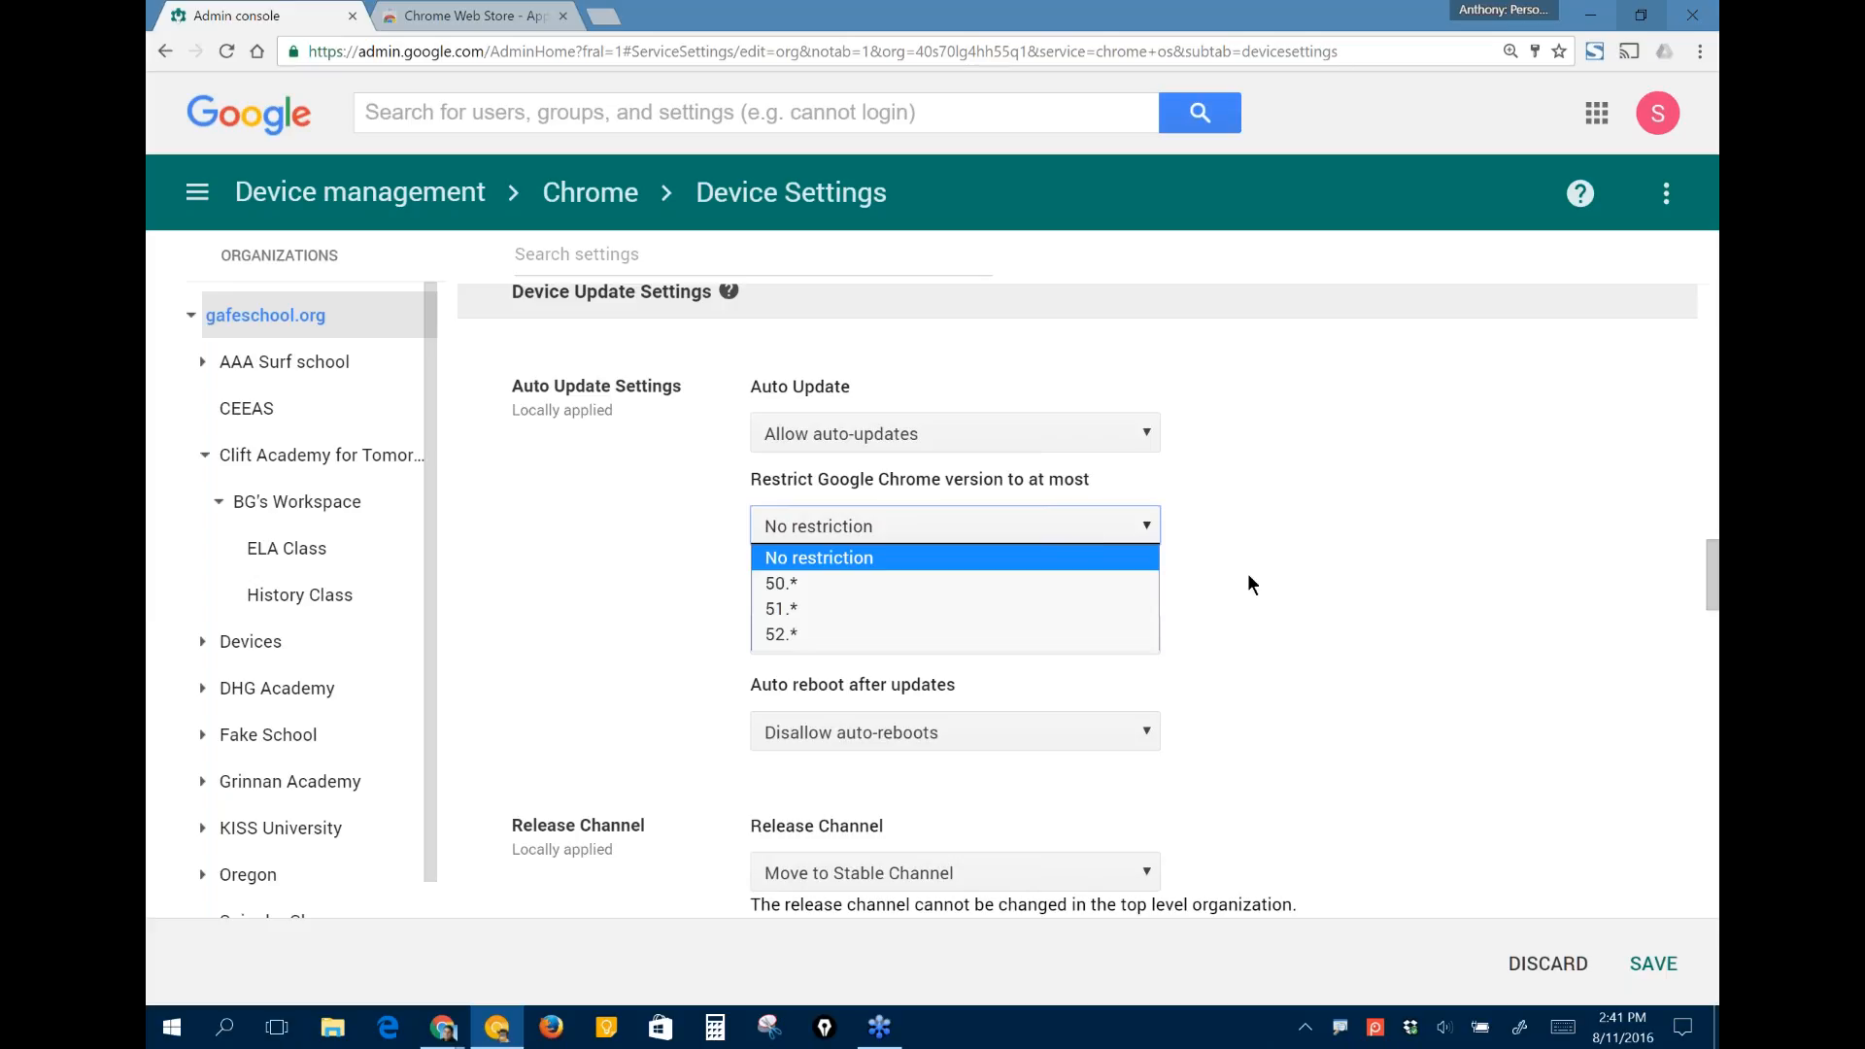
pyautogui.click(1087, 556)
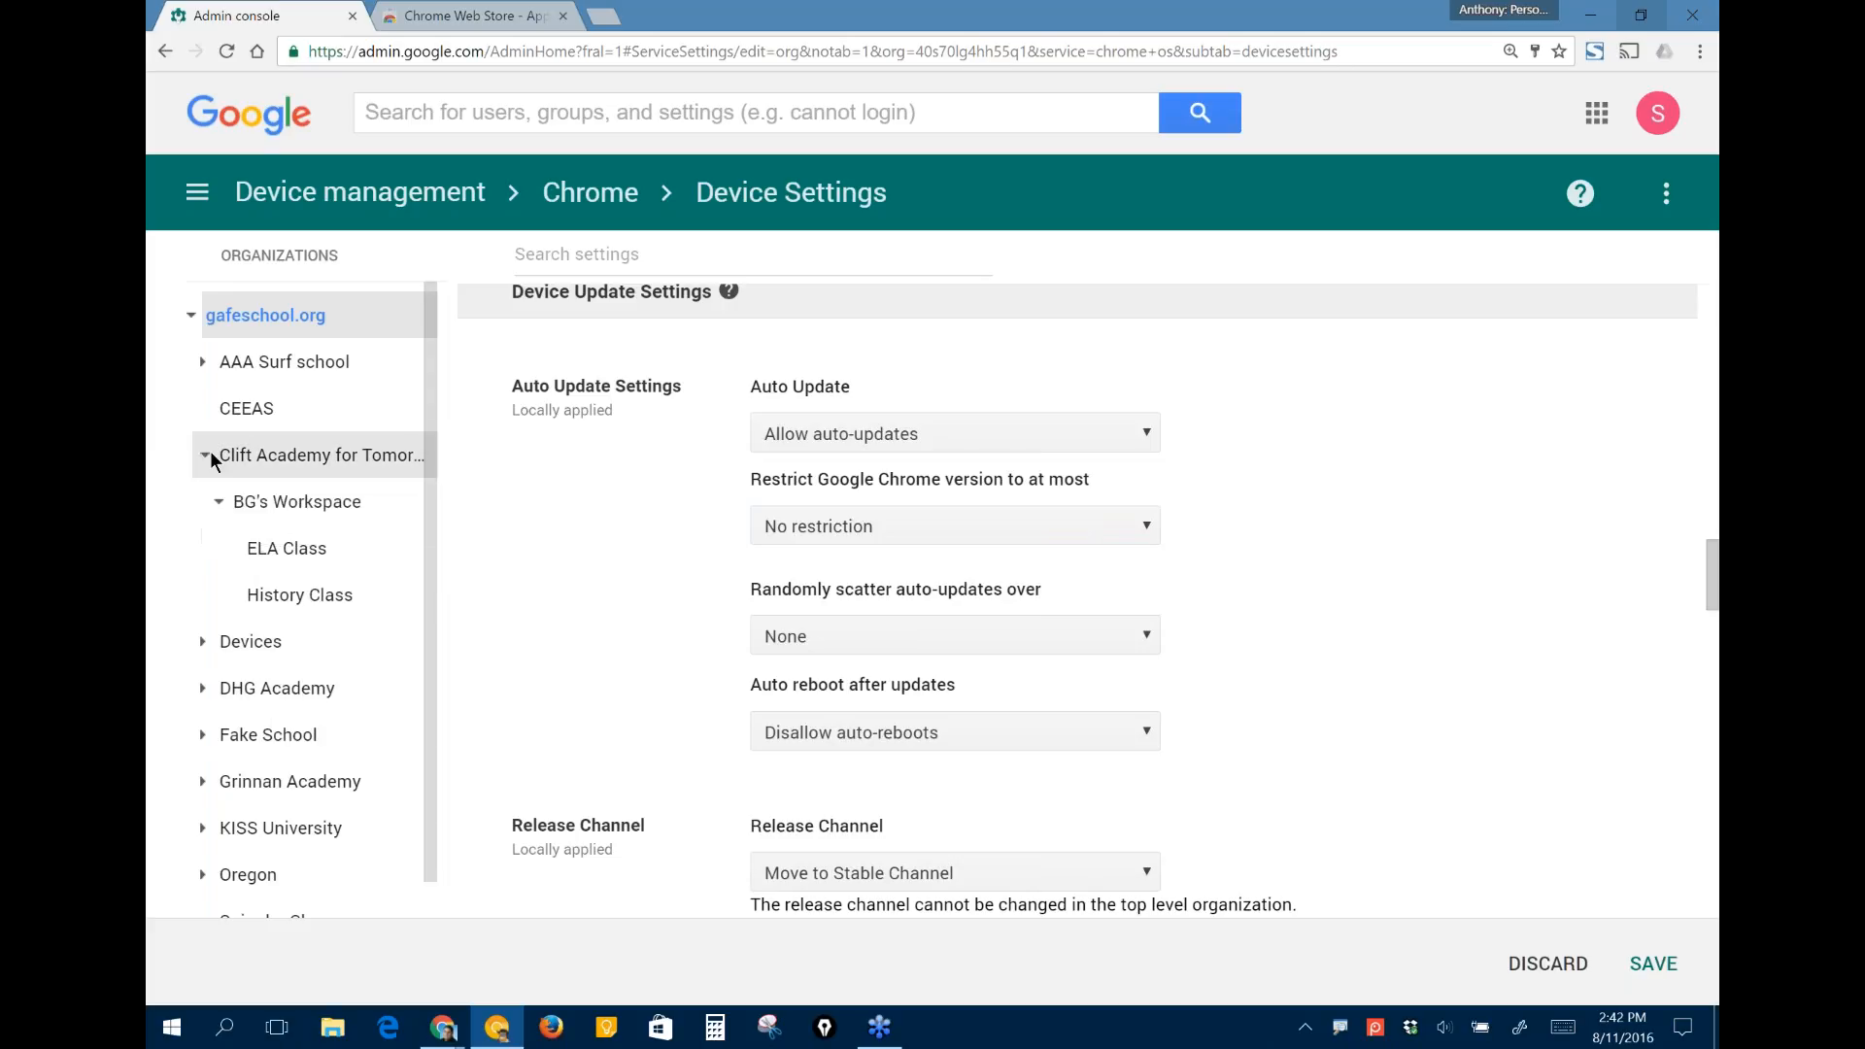
# - Expand the Devices organization and check the available day ranges for randomly scattering auto-updates
pyautogui.click(202, 642)
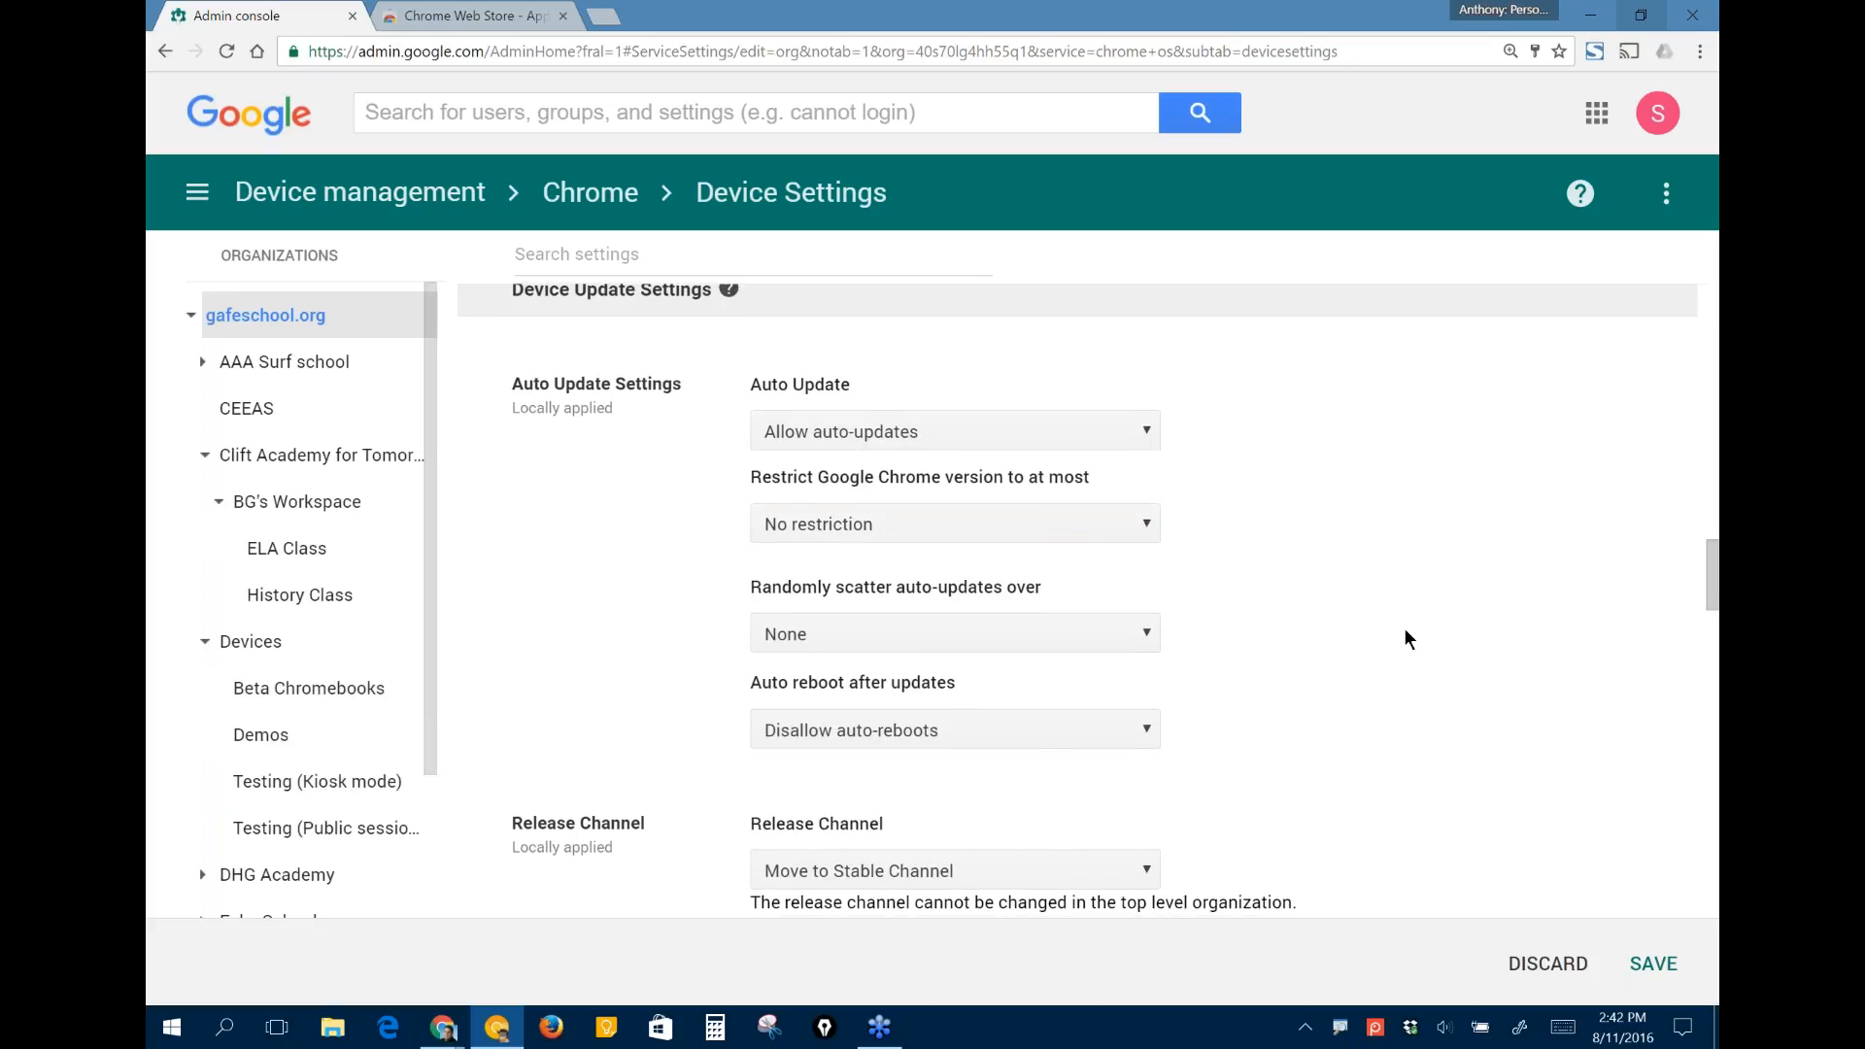
pyautogui.scroll(-2, 1403, 627)
pyautogui.scroll(-3, 1357, 706)
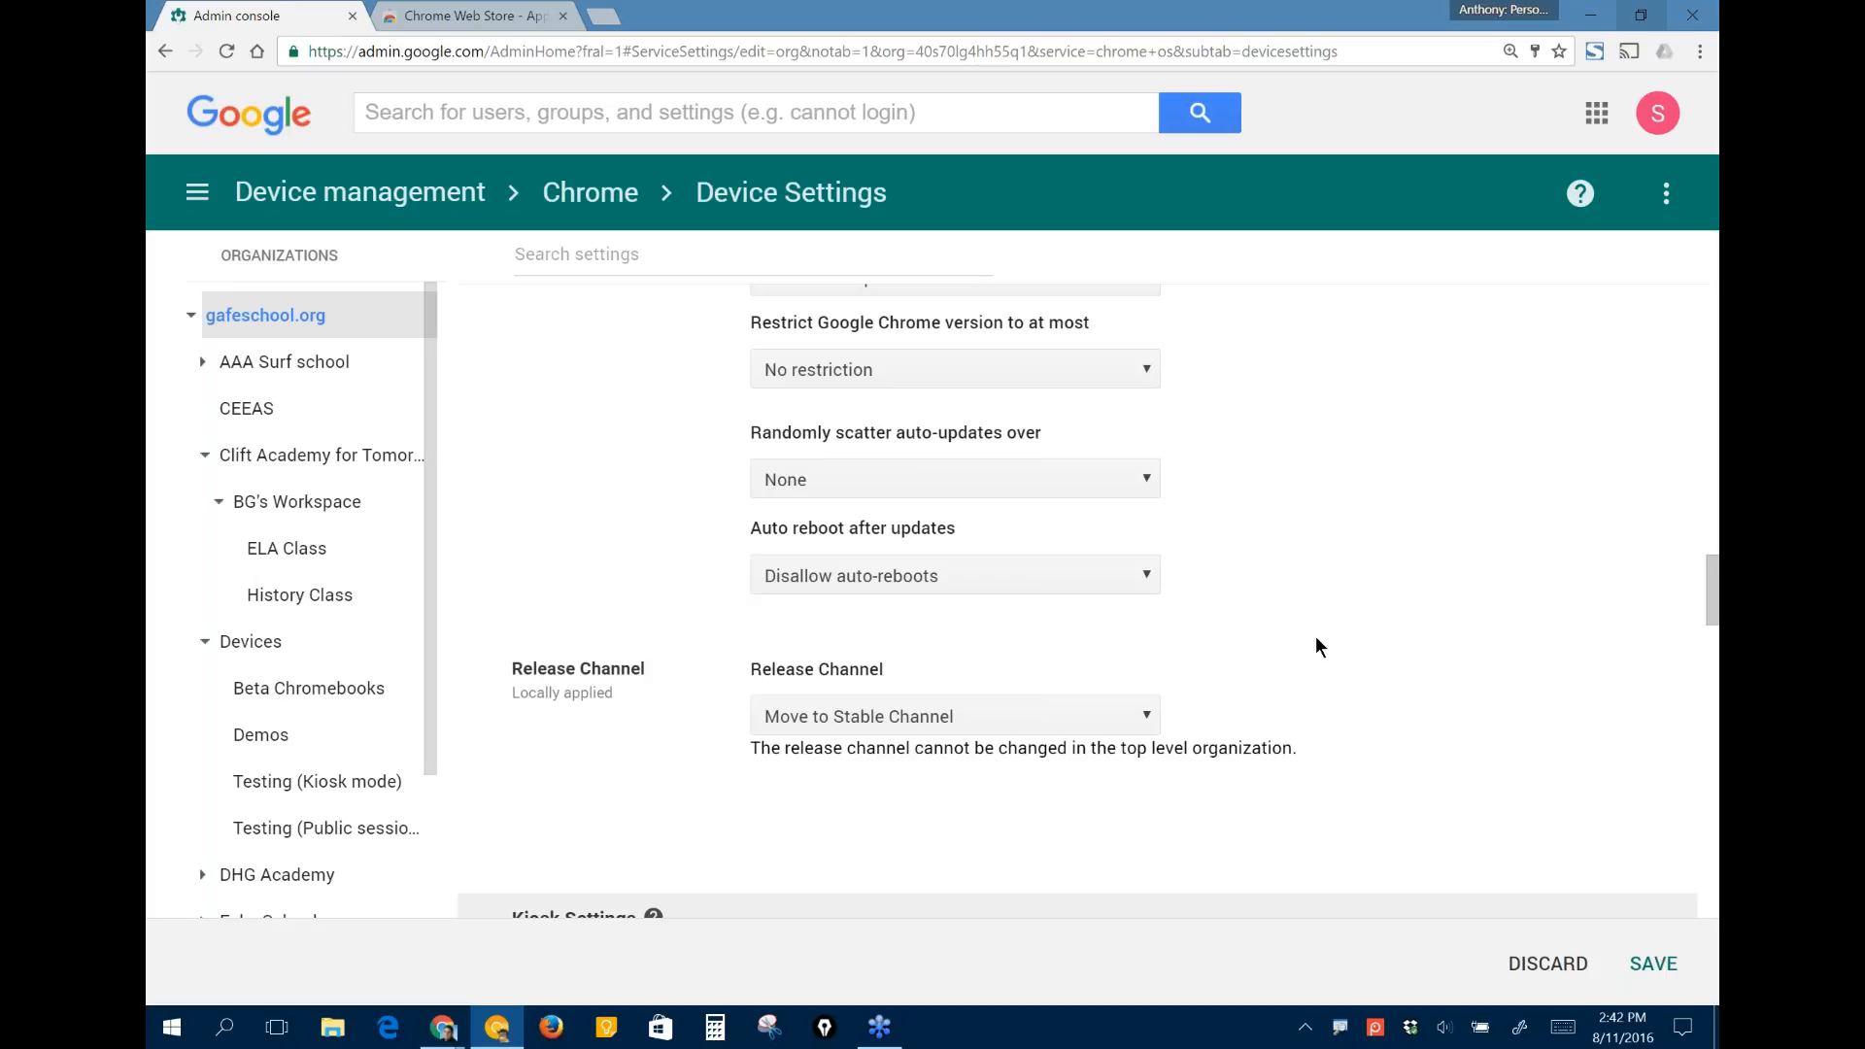
pyautogui.click(1095, 479)
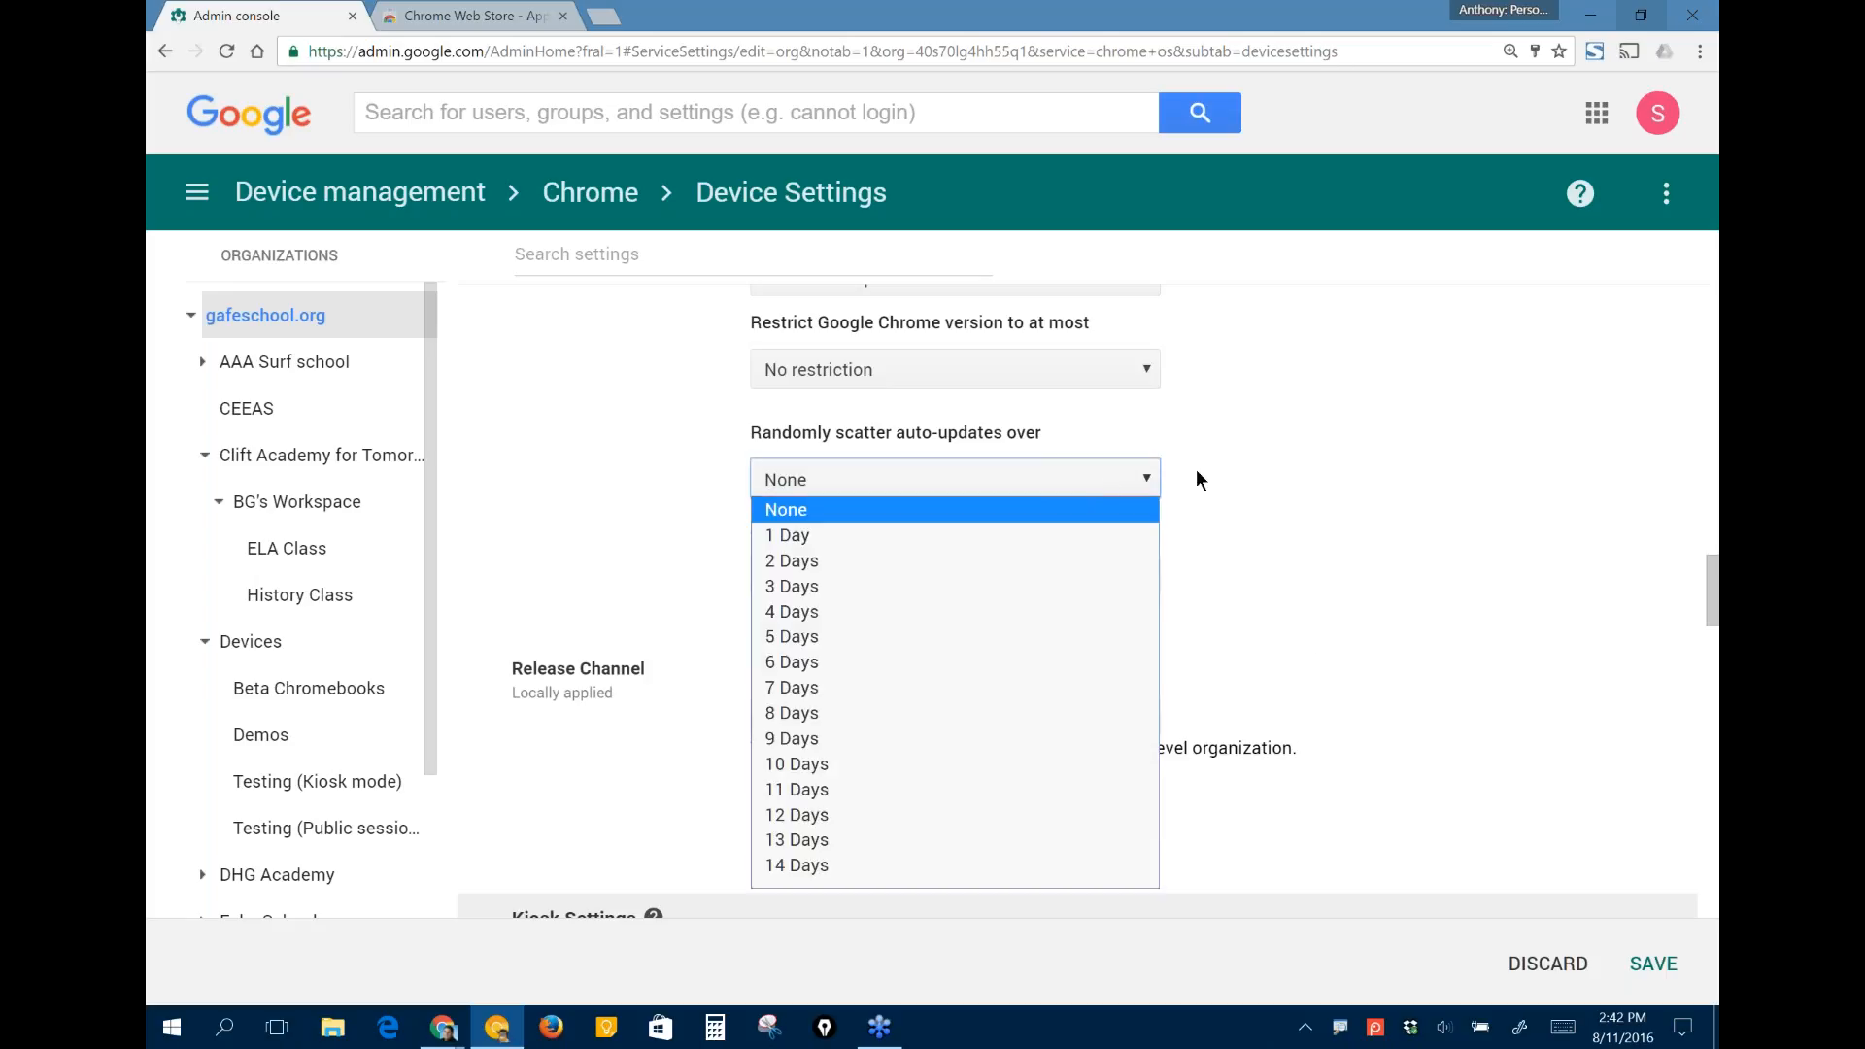
pyautogui.click(1263, 473)
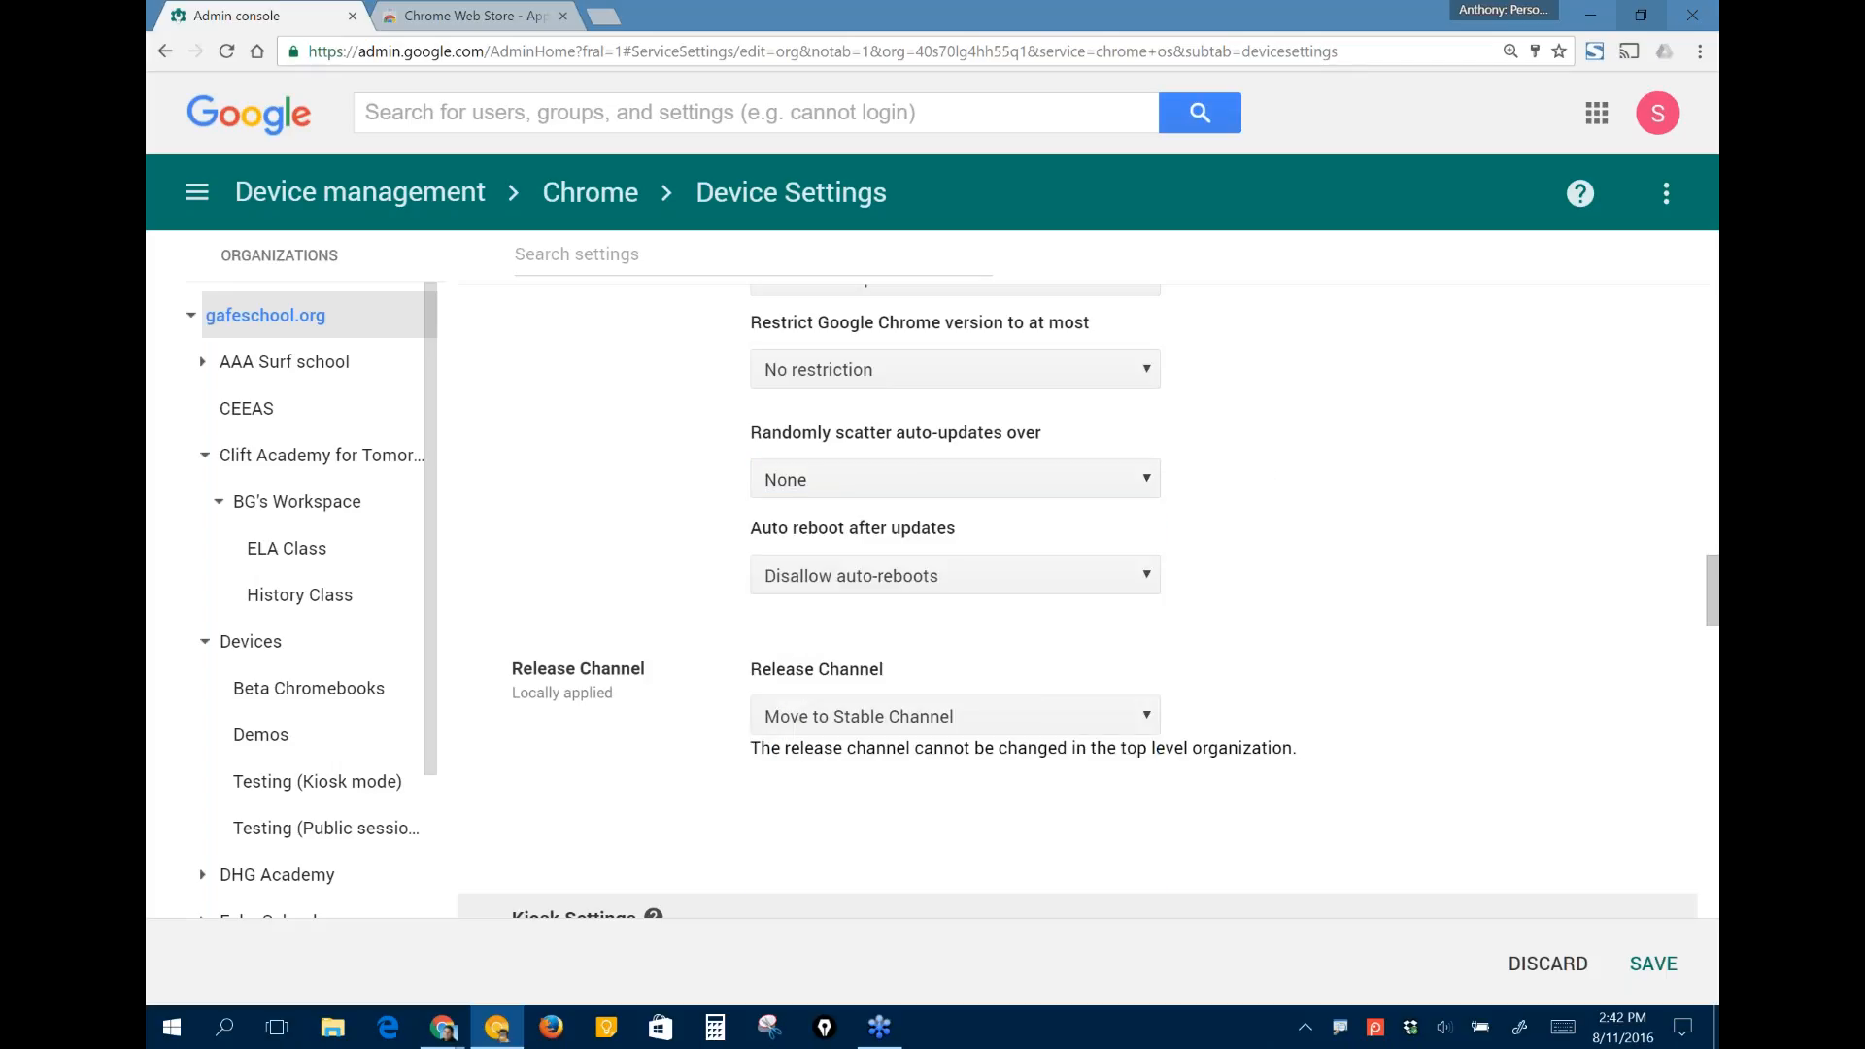
# - Open the device settings for the Beta Chromebooks organization under Devices, leaving the gafeschool.org changes unsaved
pyautogui.scroll(-1, 1068, 583)
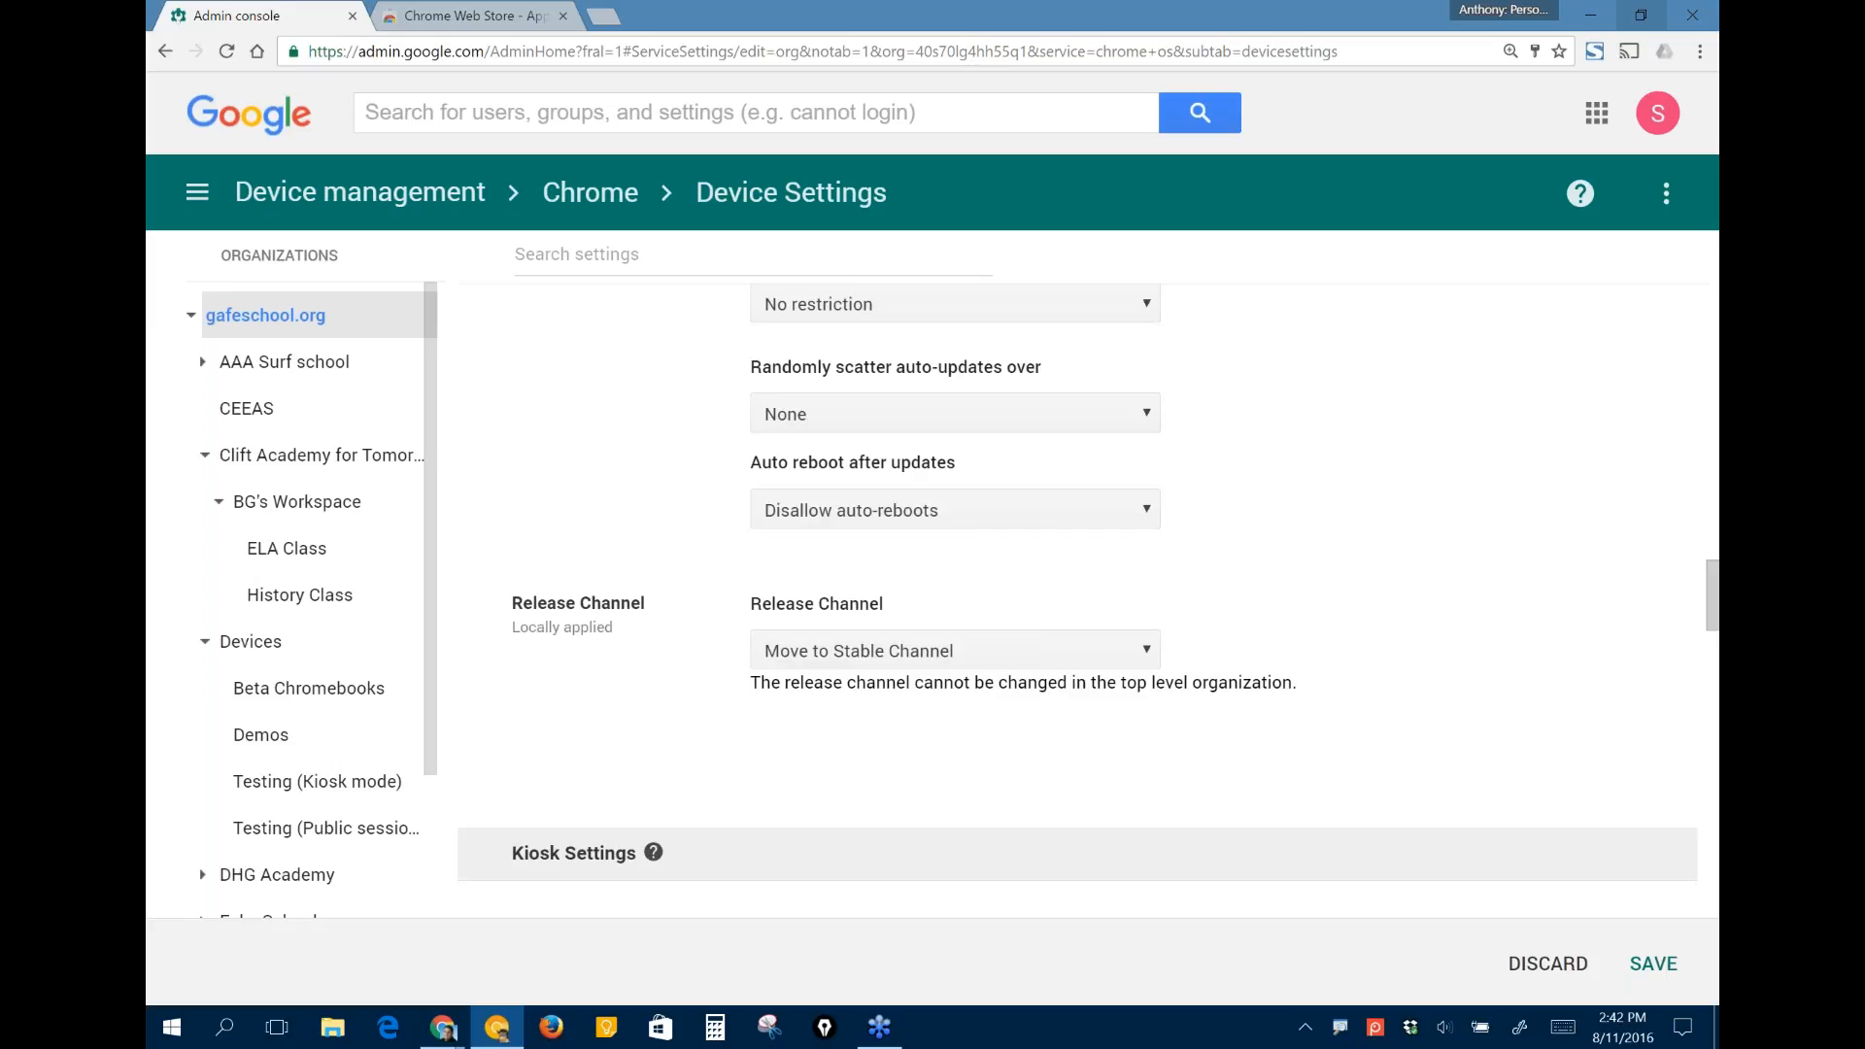
pyautogui.scroll(-1, 1068, 583)
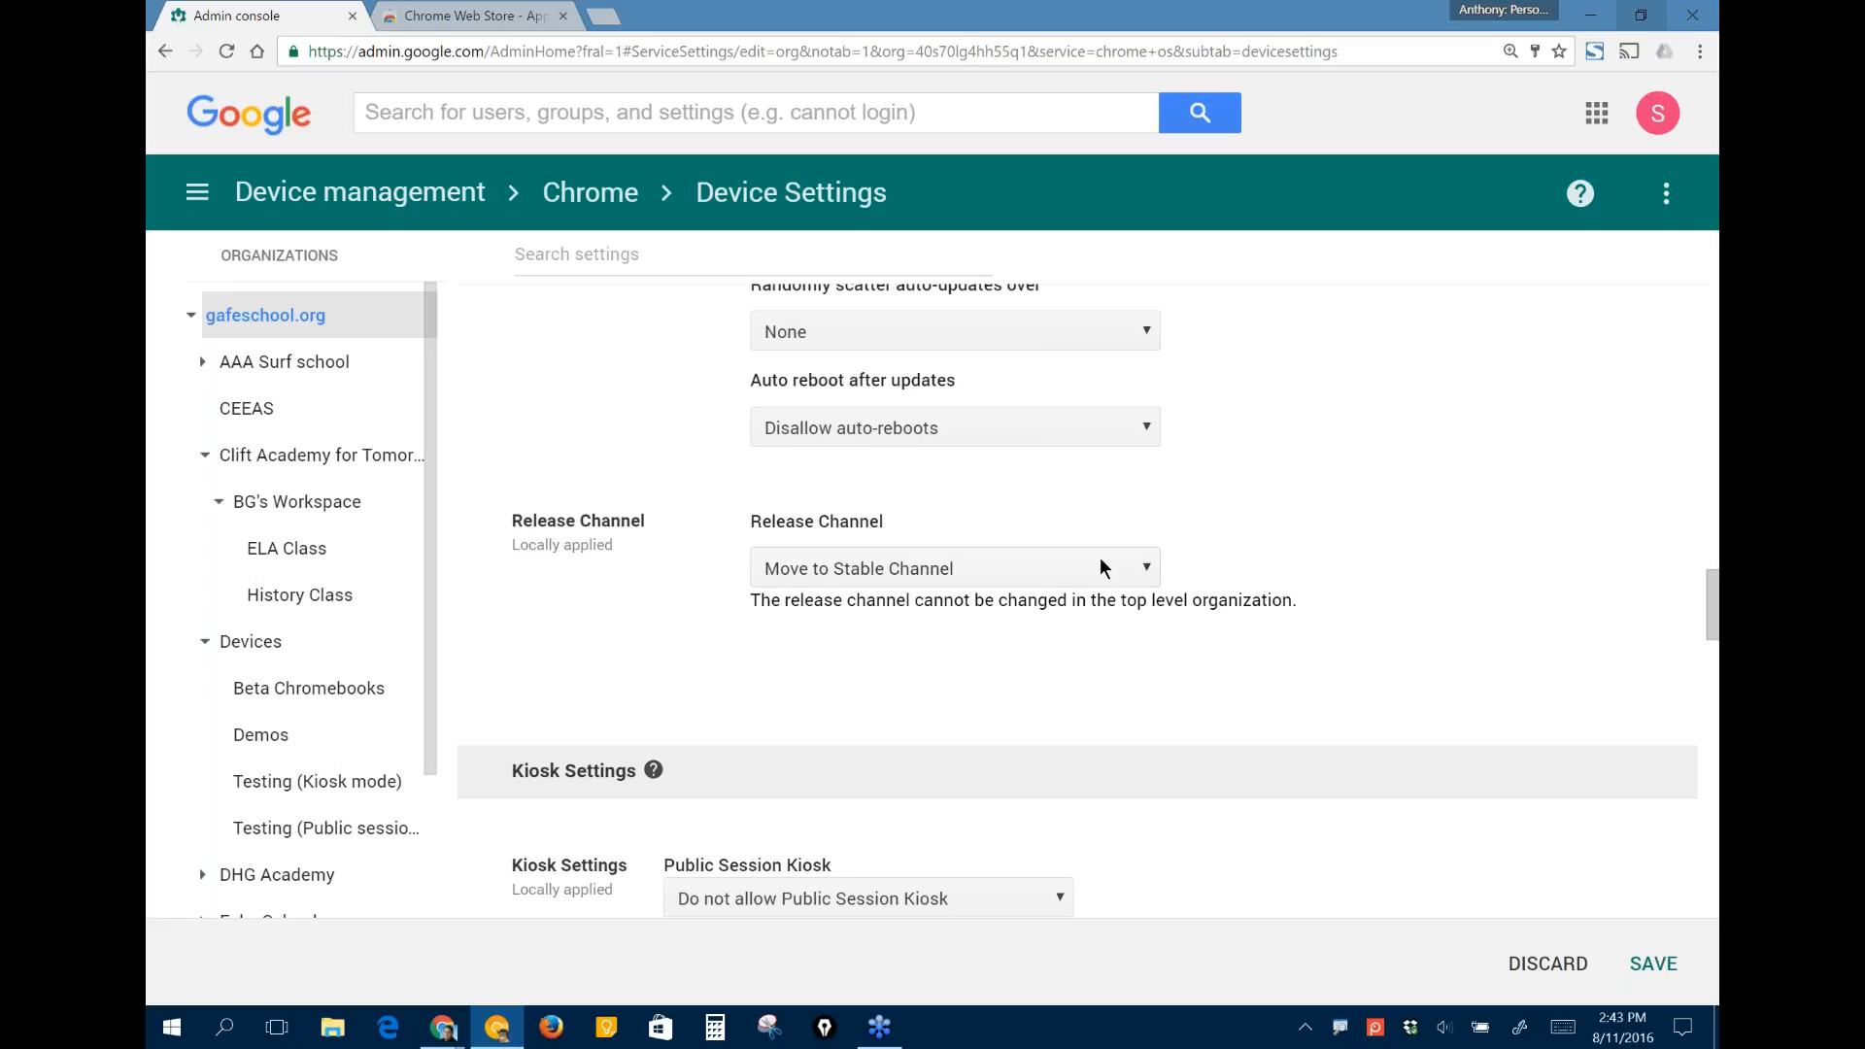
pyautogui.click(279, 689)
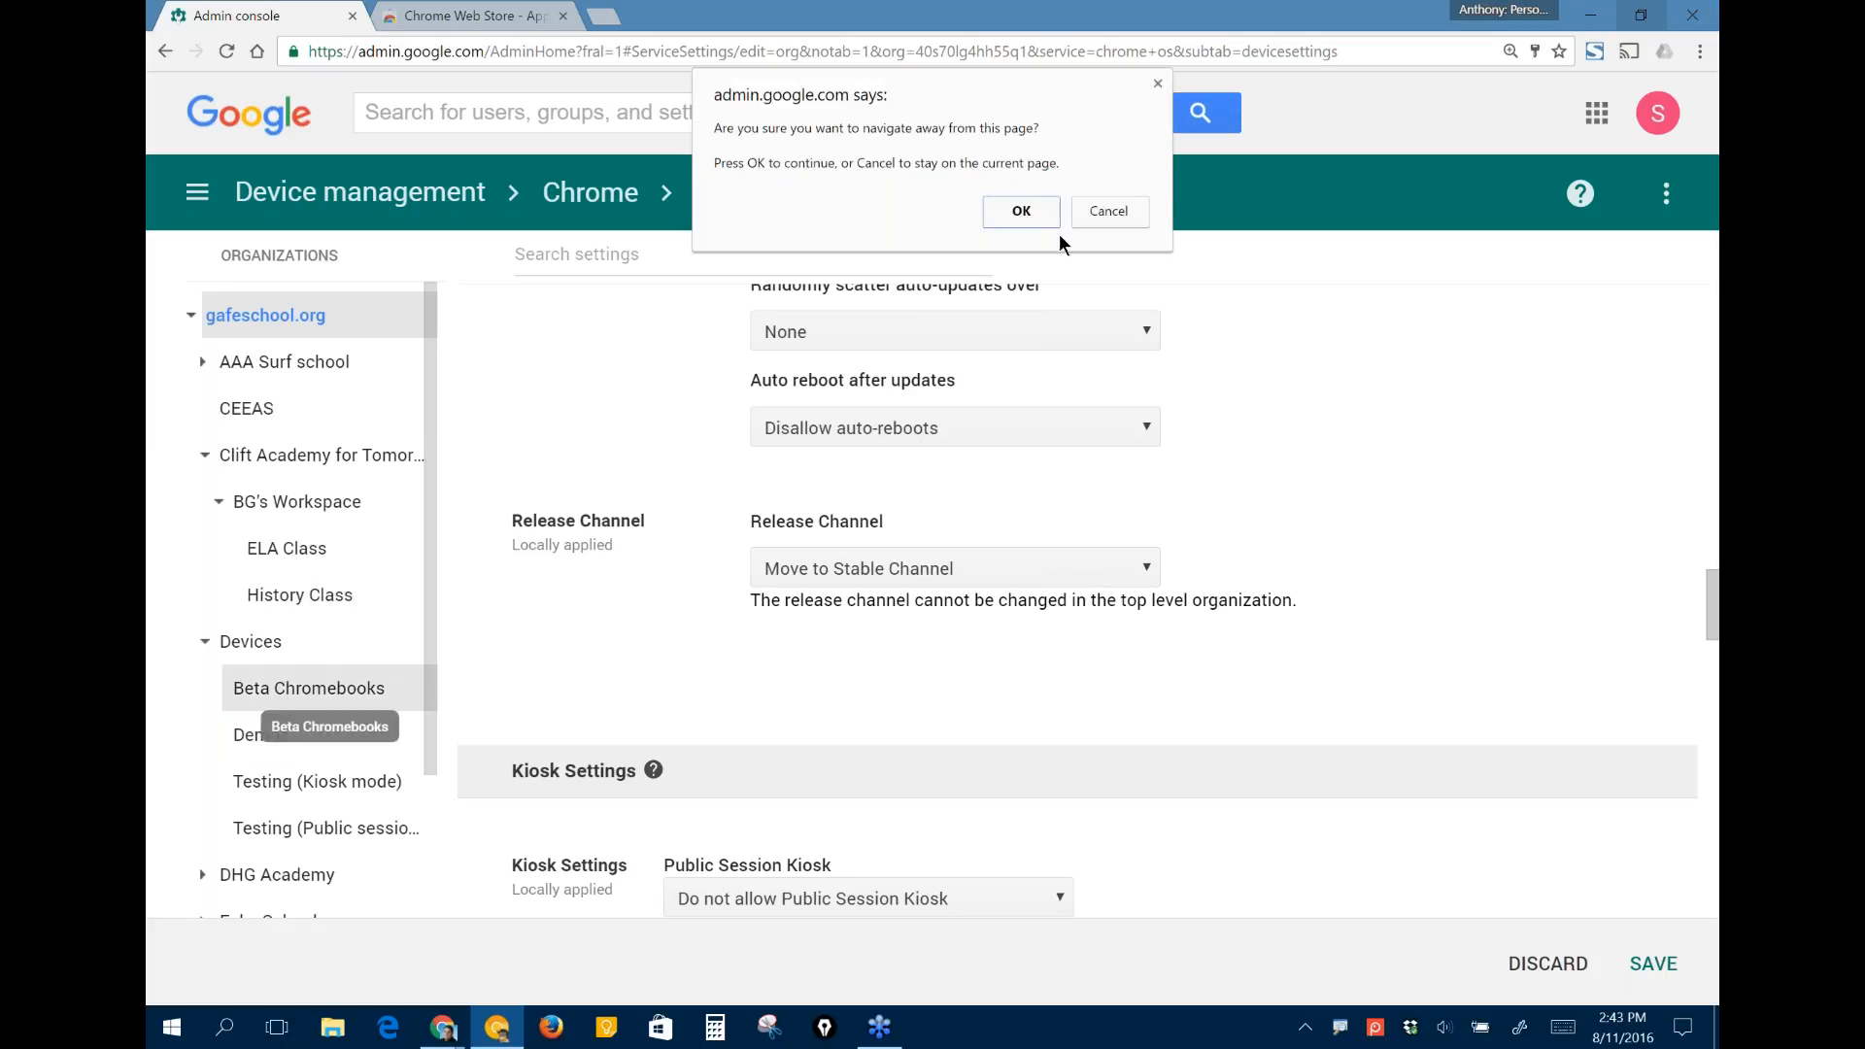
pyautogui.click(1016, 212)
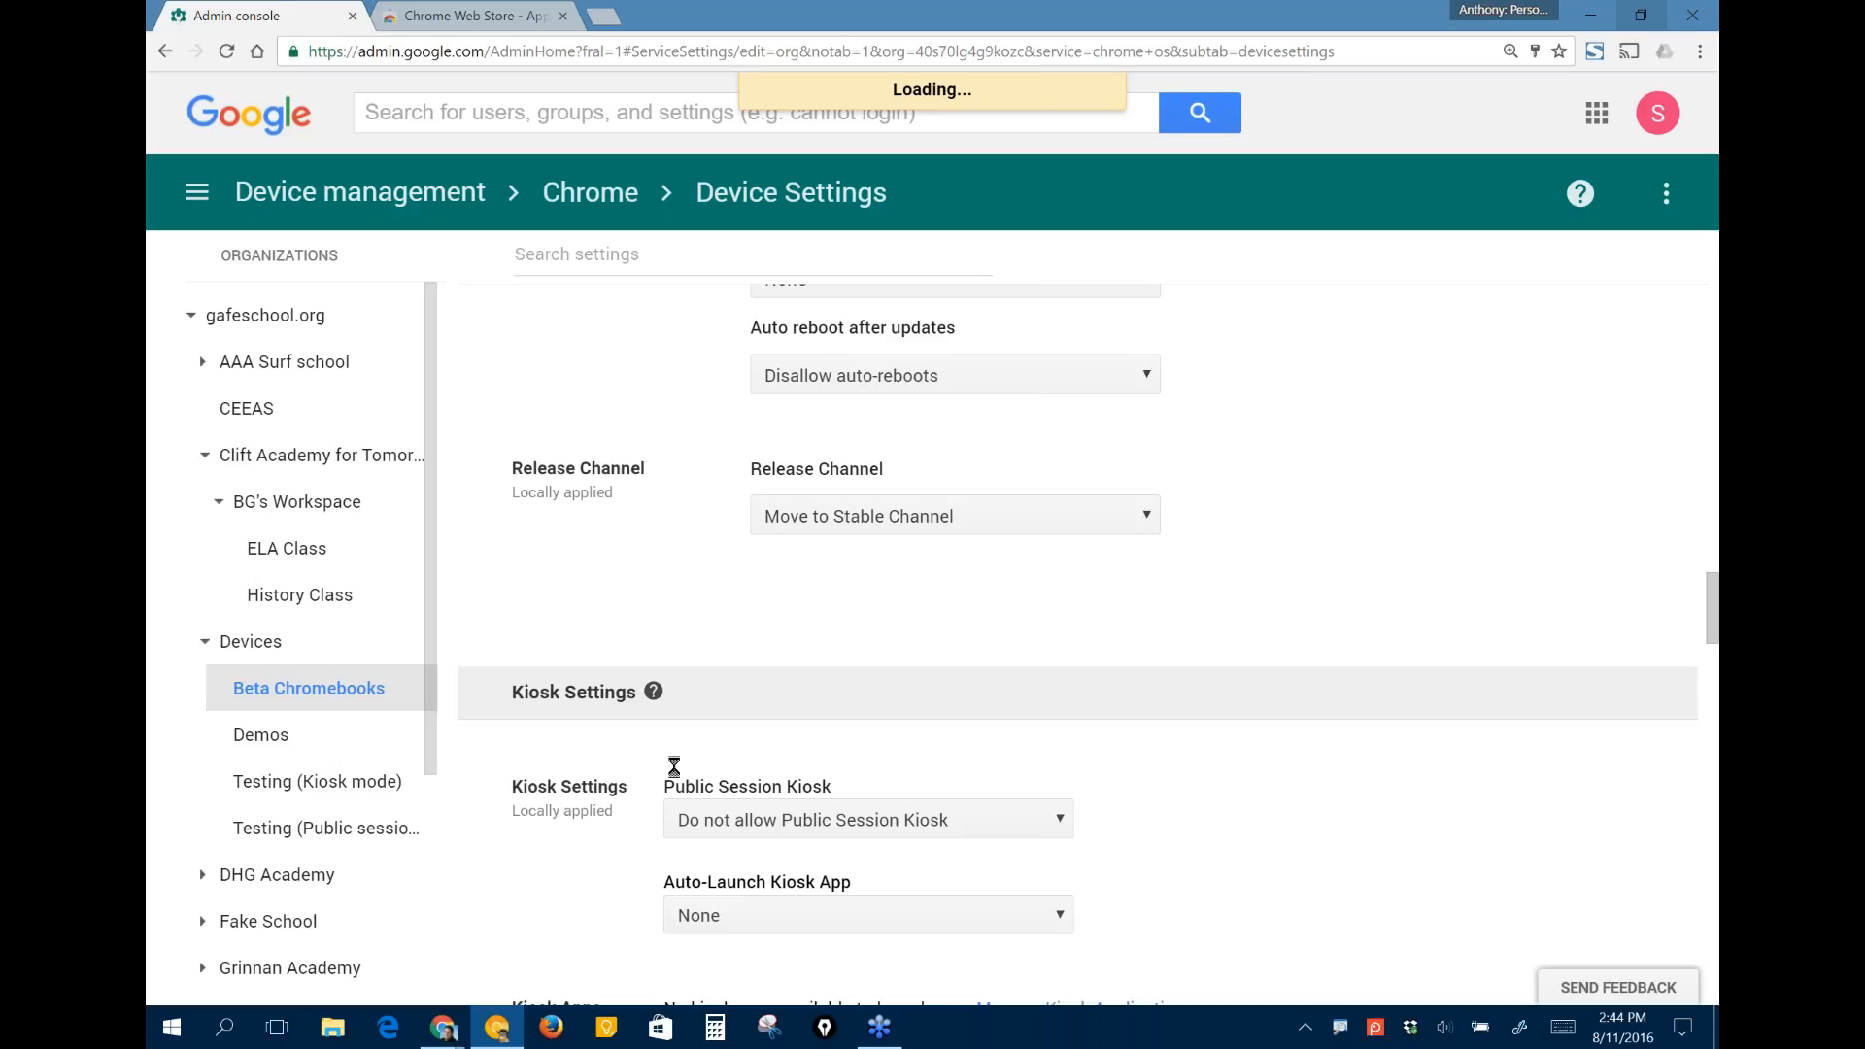
# - Switch to the Google Slides presentation at the "Any questions?" slide
pyautogui.click(456, 1030)
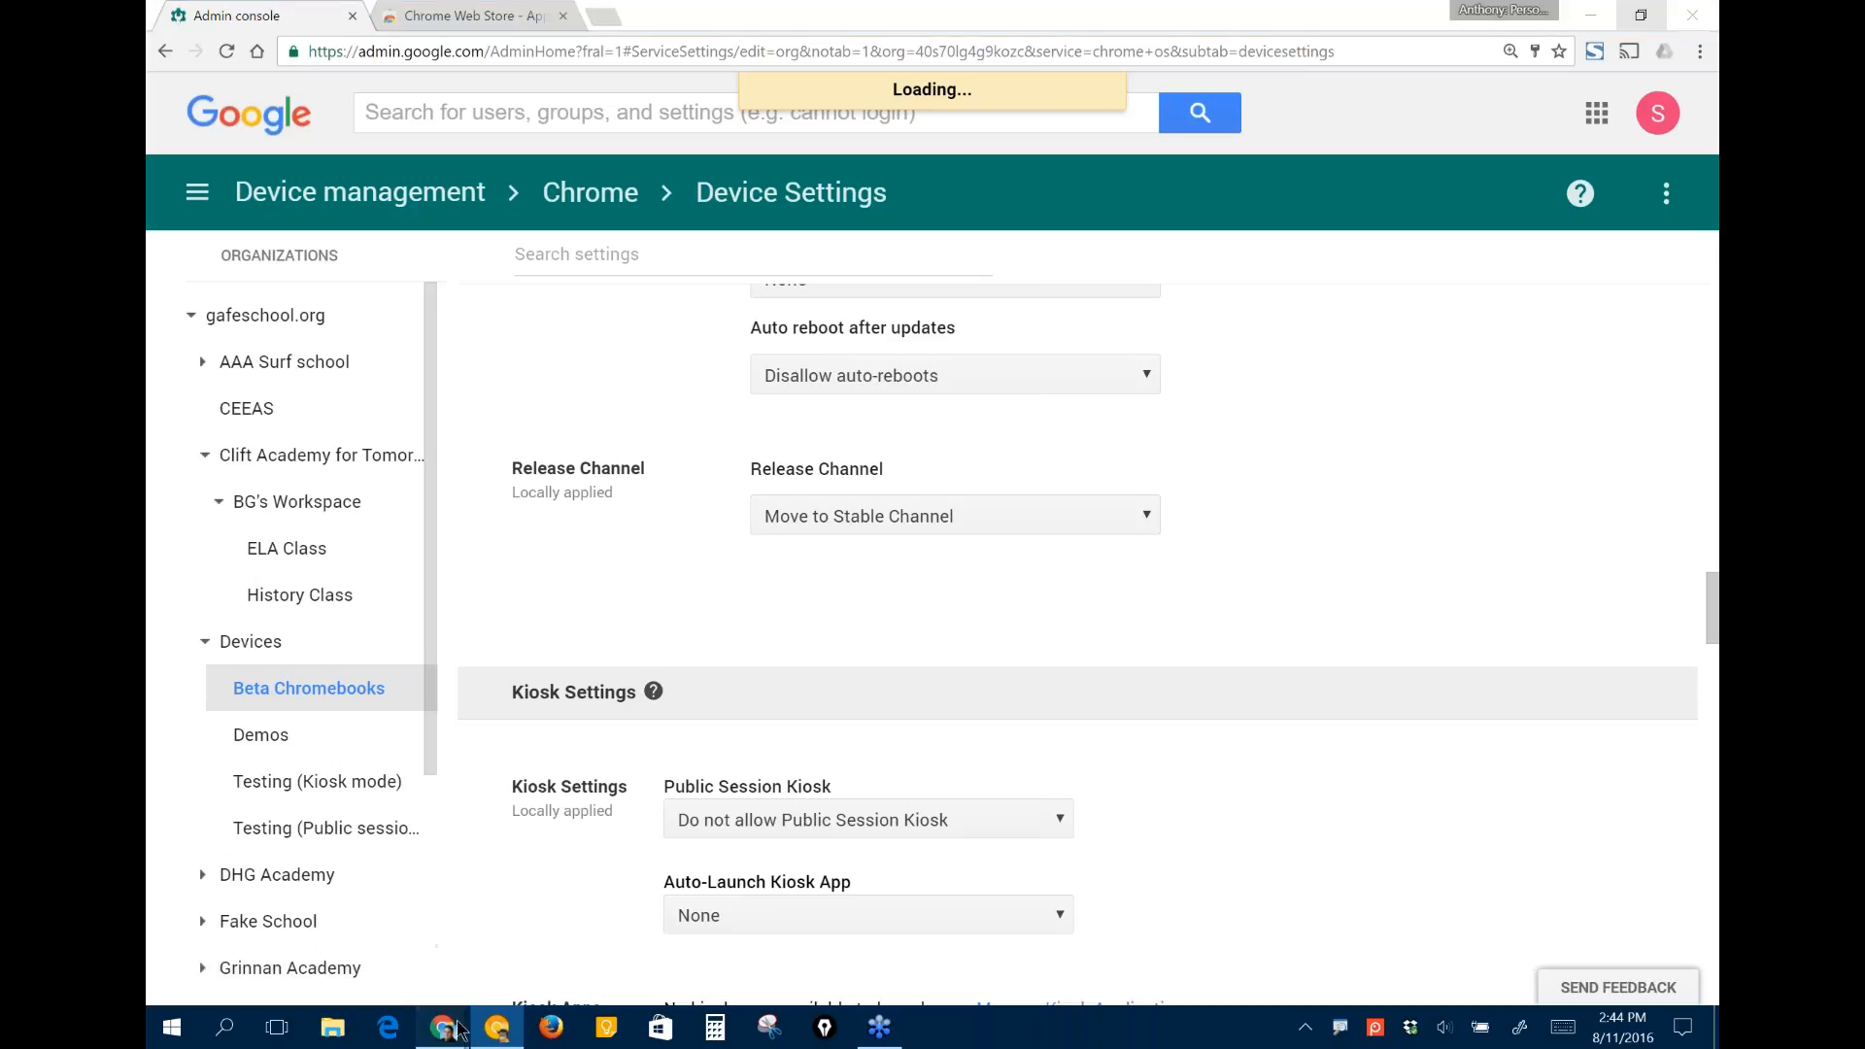
pyautogui.click(560, 923)
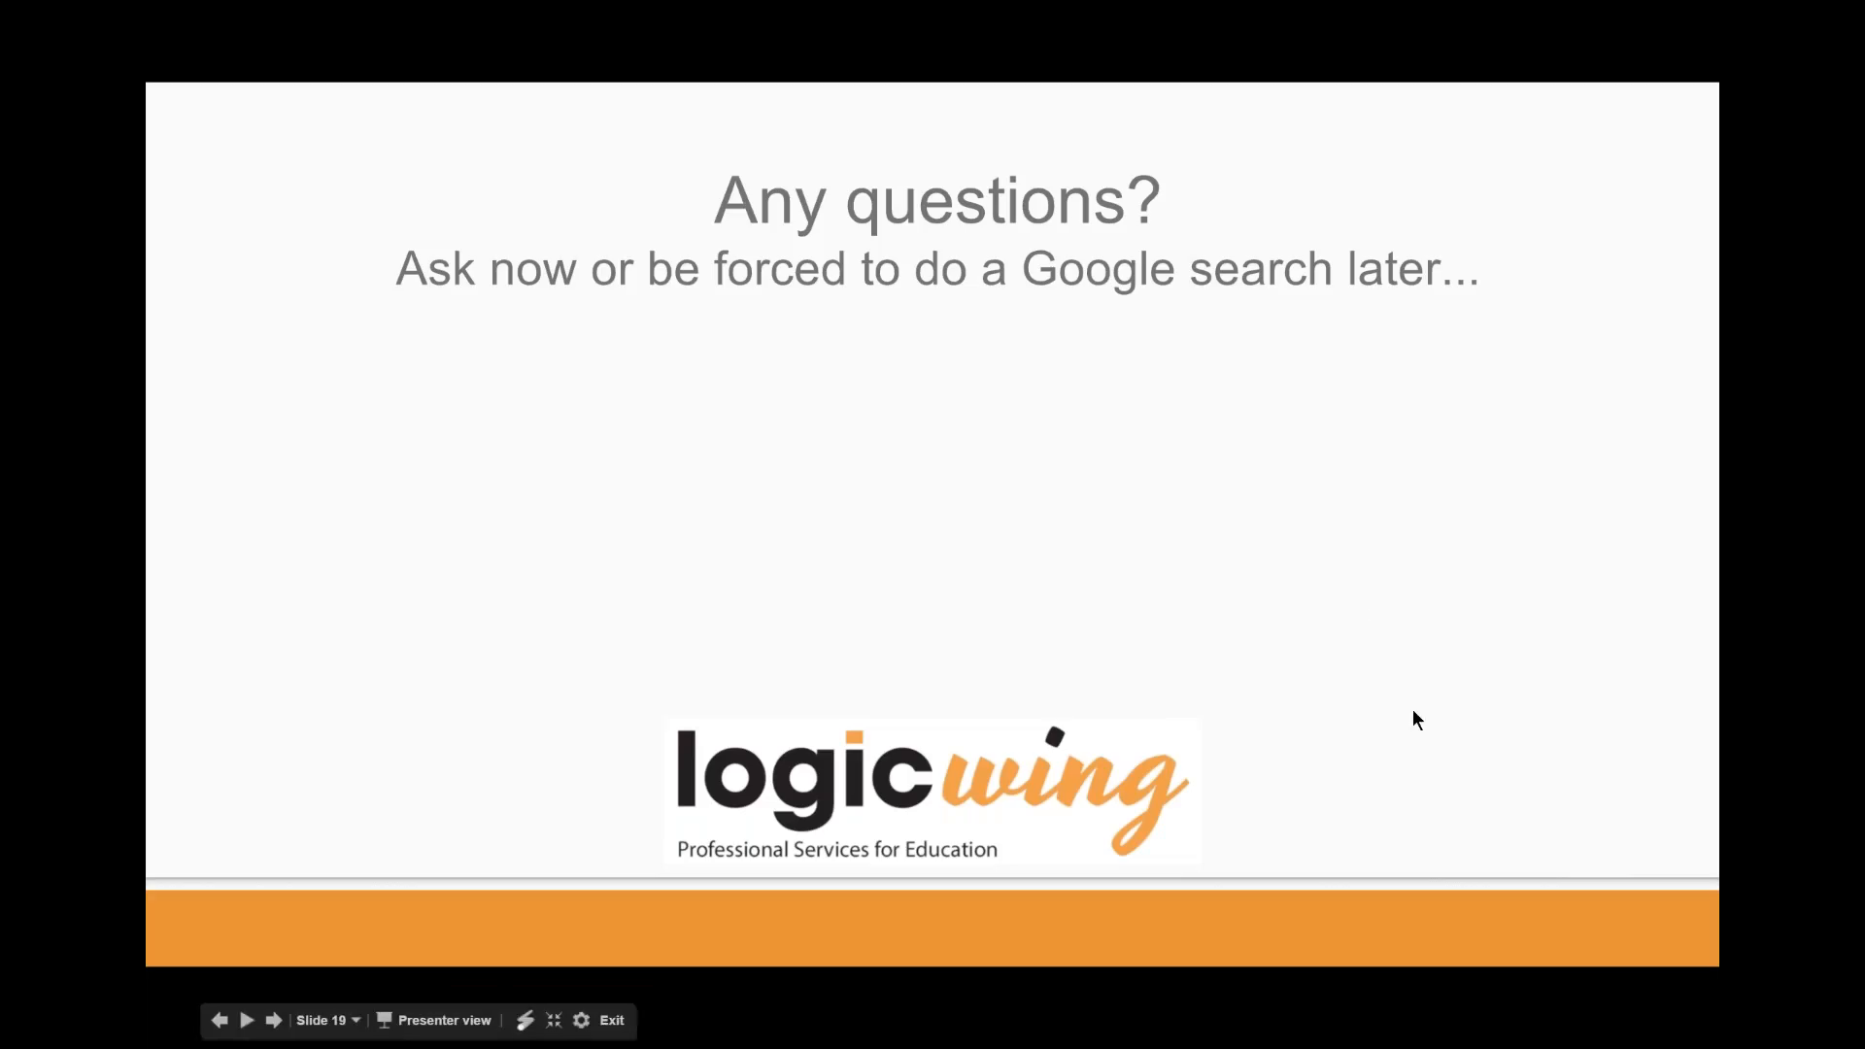